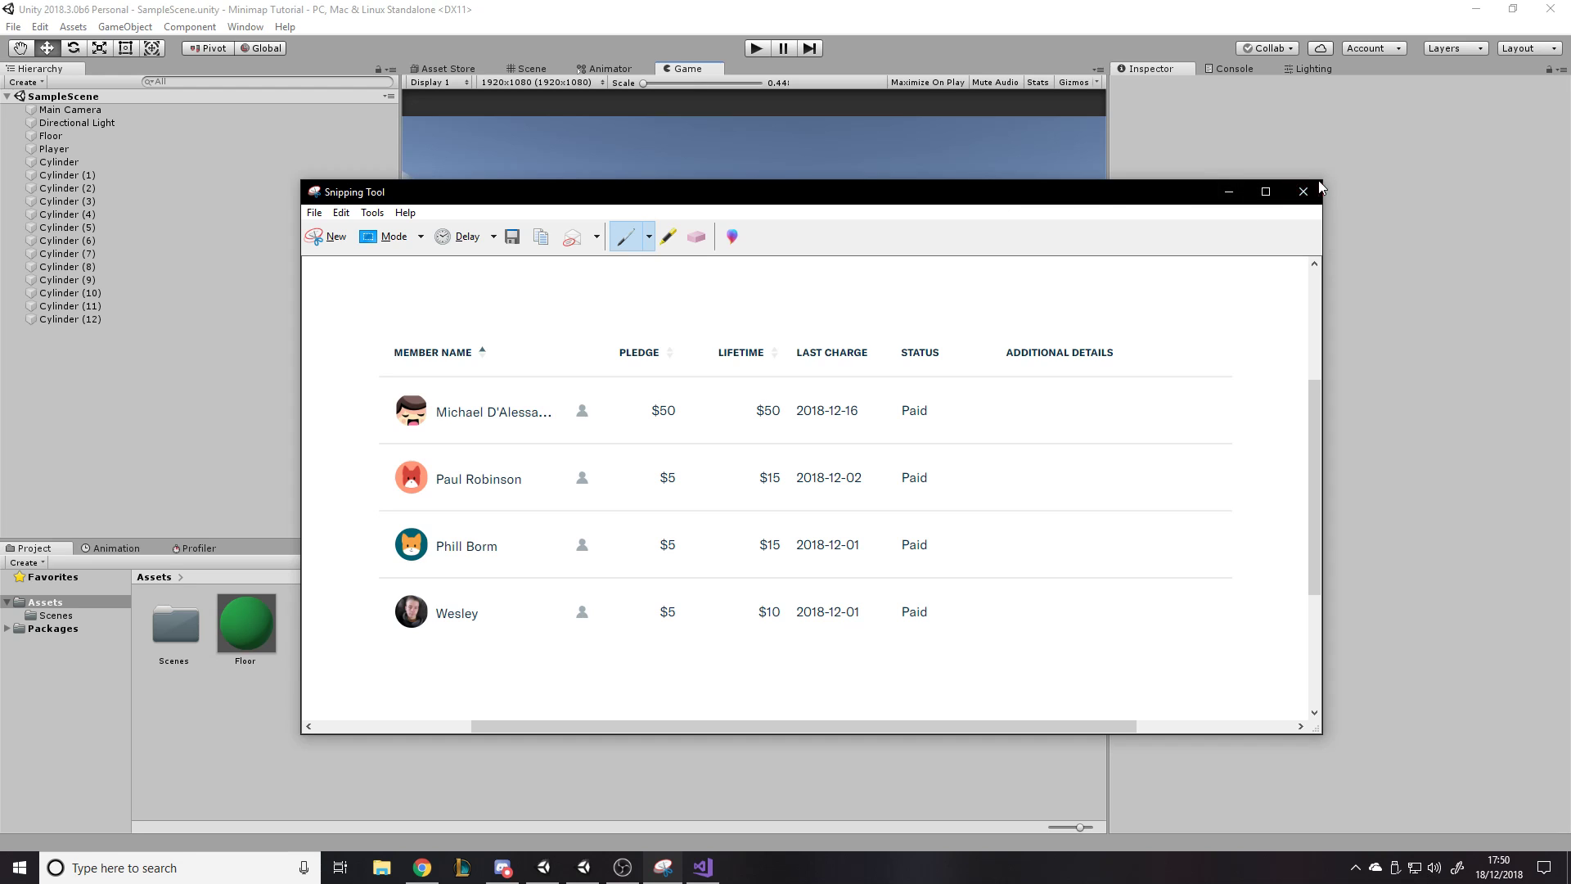
- Close the Snipping Tool window and return to the Unity editor
left_click(1302, 192)
left_click(879, 475)
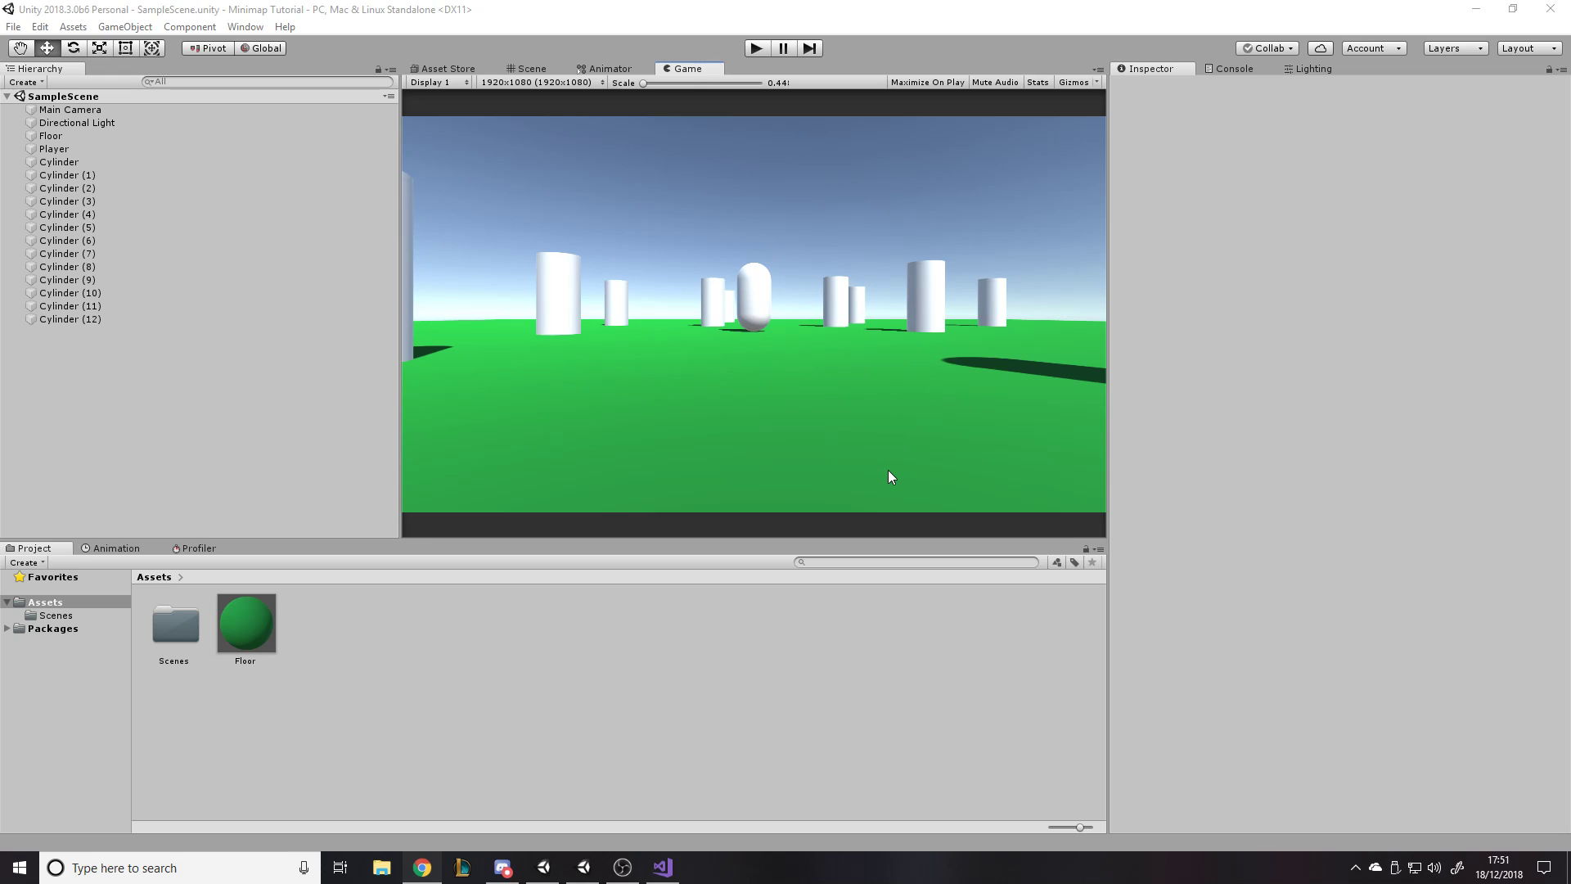
left_click(832, 352)
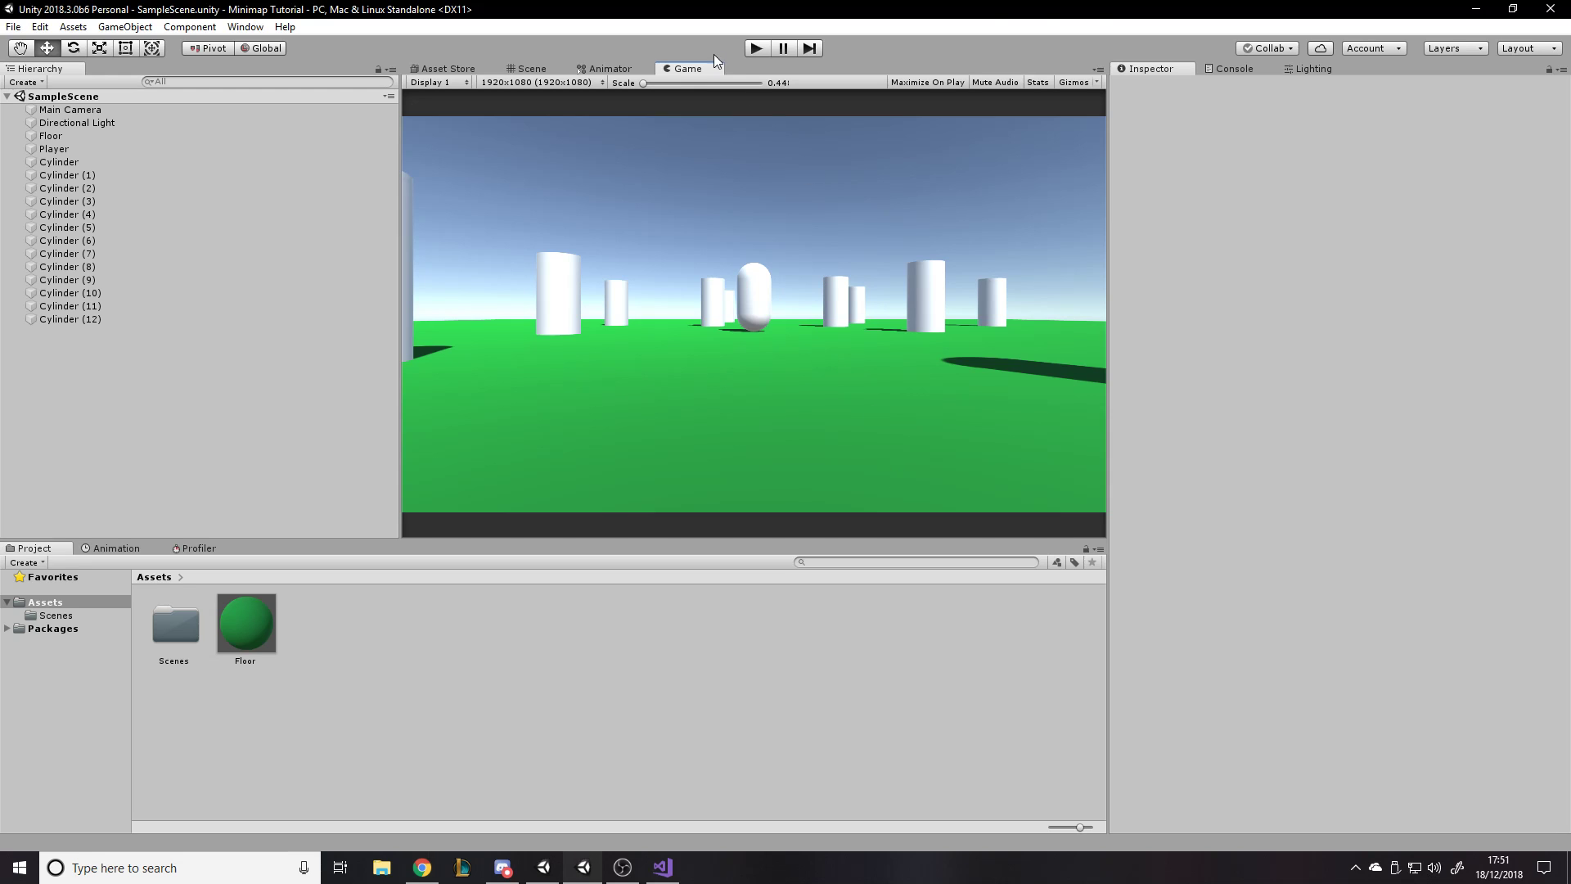
left_click(1166, 67)
- Examine the Player capsule and the surrounding cylinders in the Game view and in a perspective Scene view
left_click(509, 66)
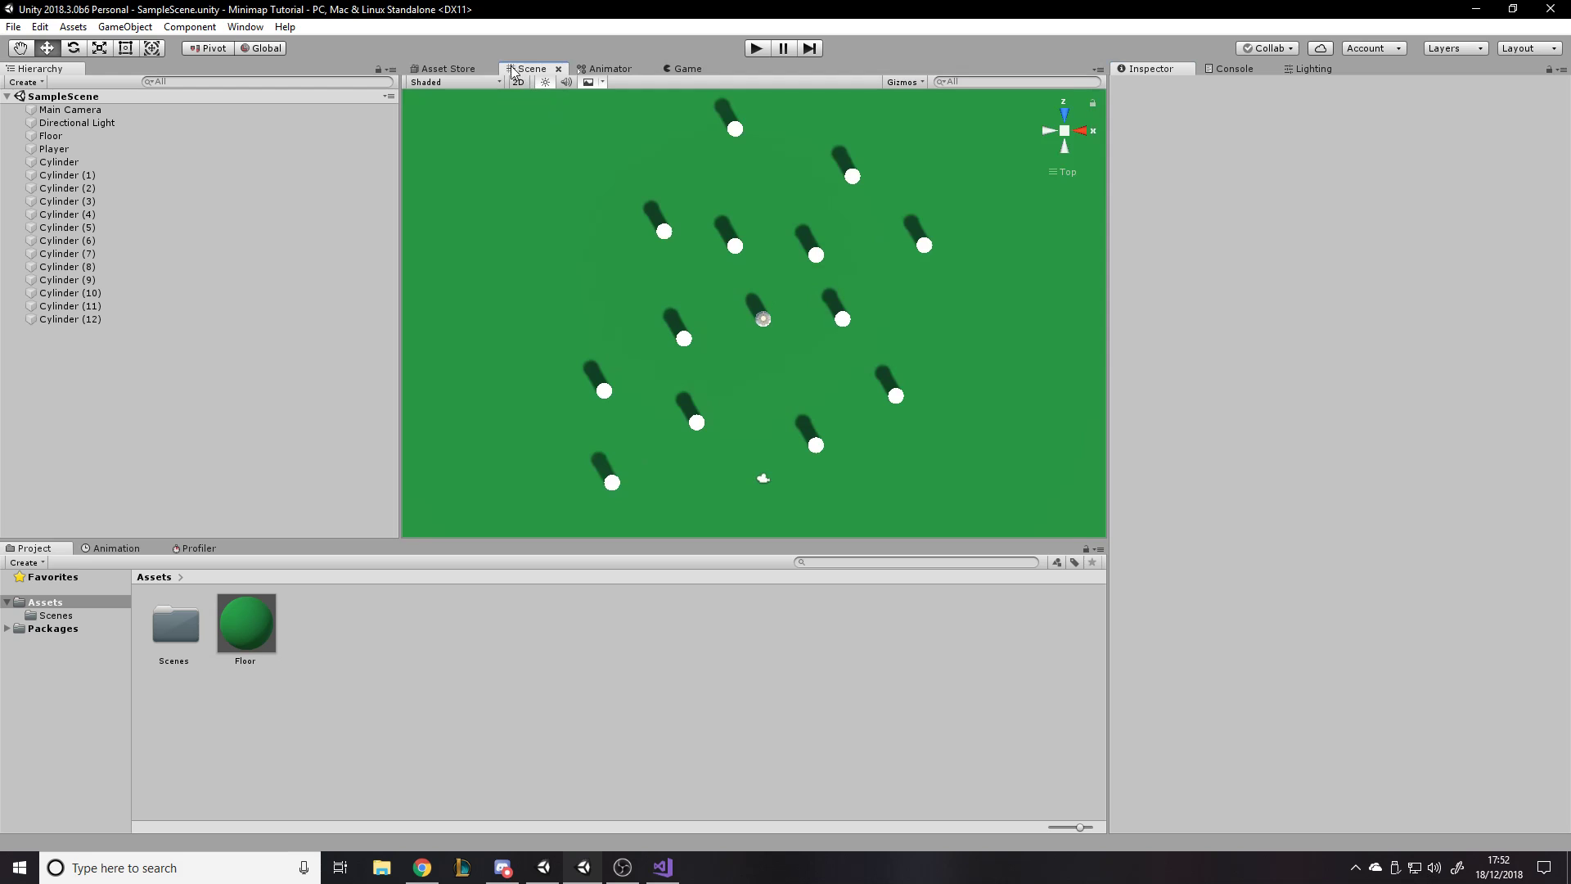
left_click(82, 136)
double_click(88, 149)
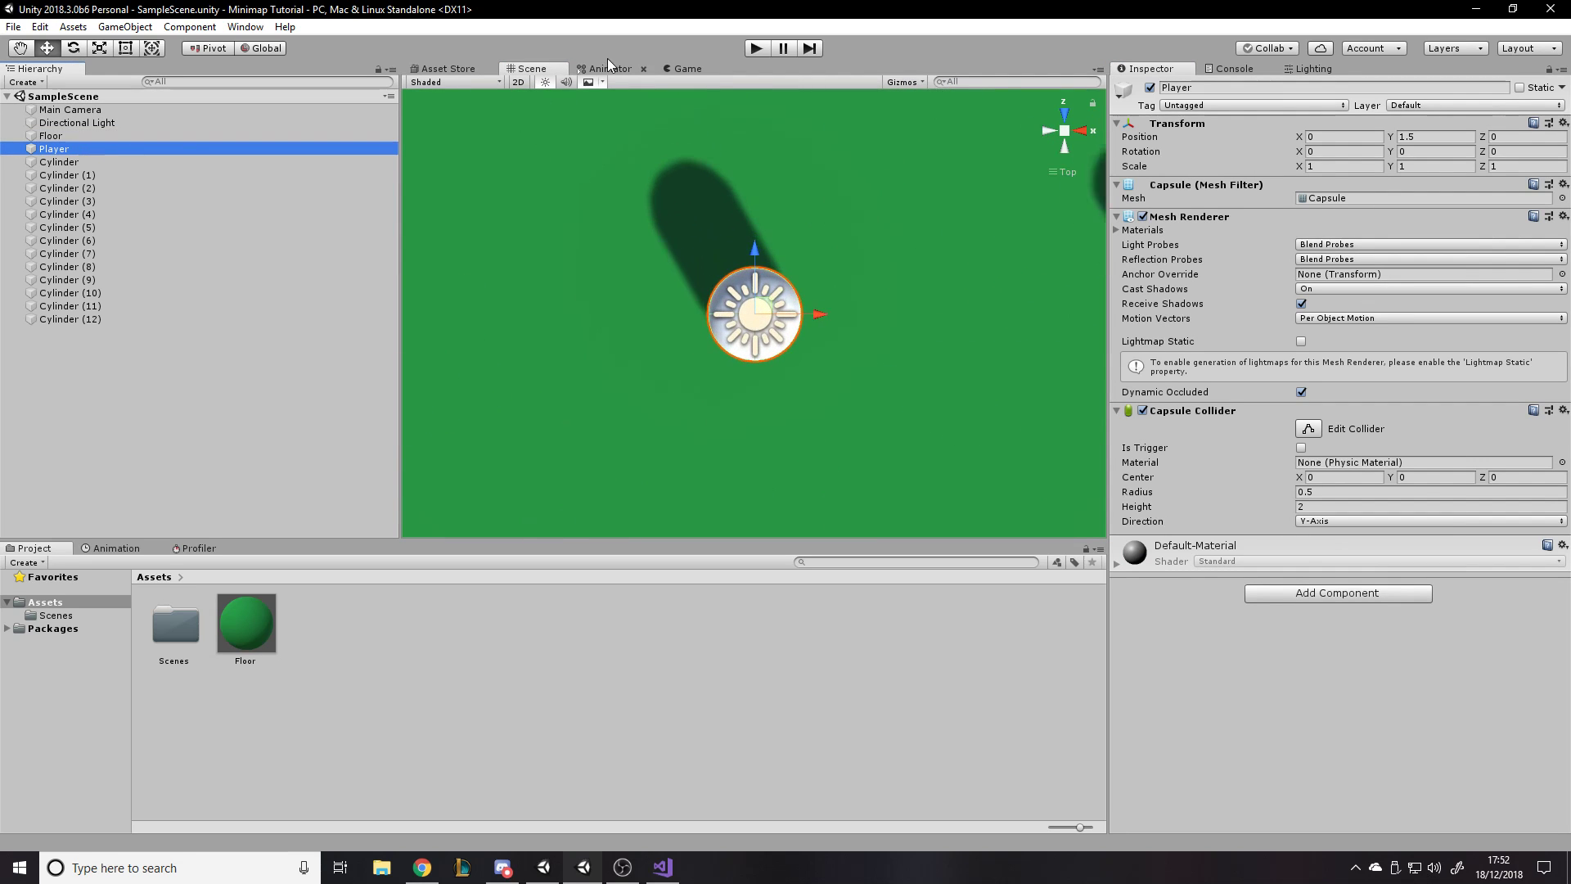
left_click(693, 68)
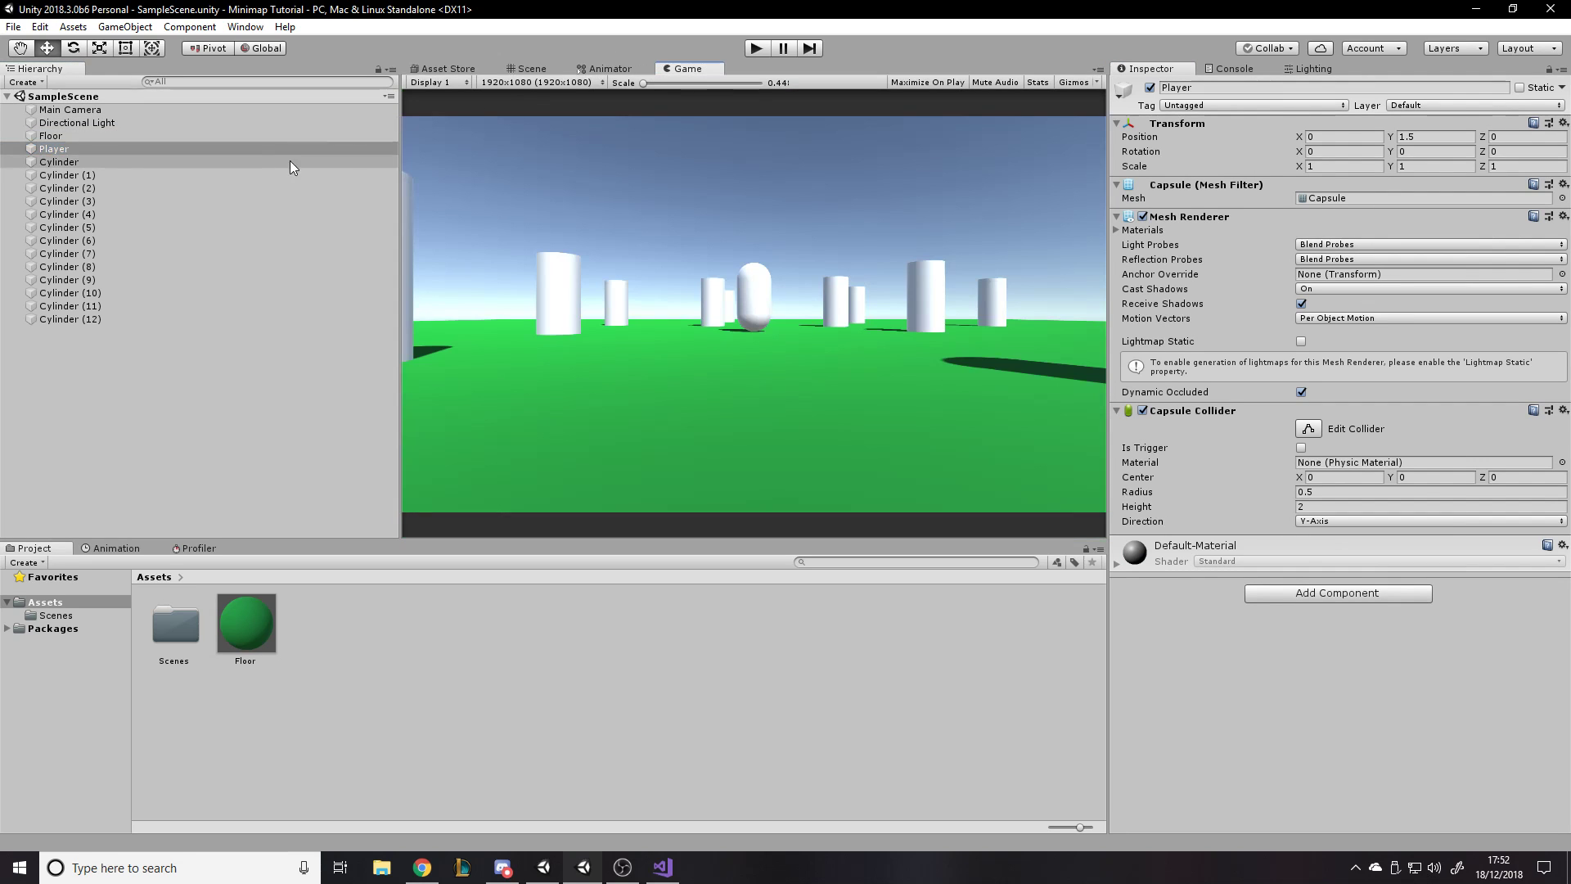
left_click(93, 187)
left_click(97, 339)
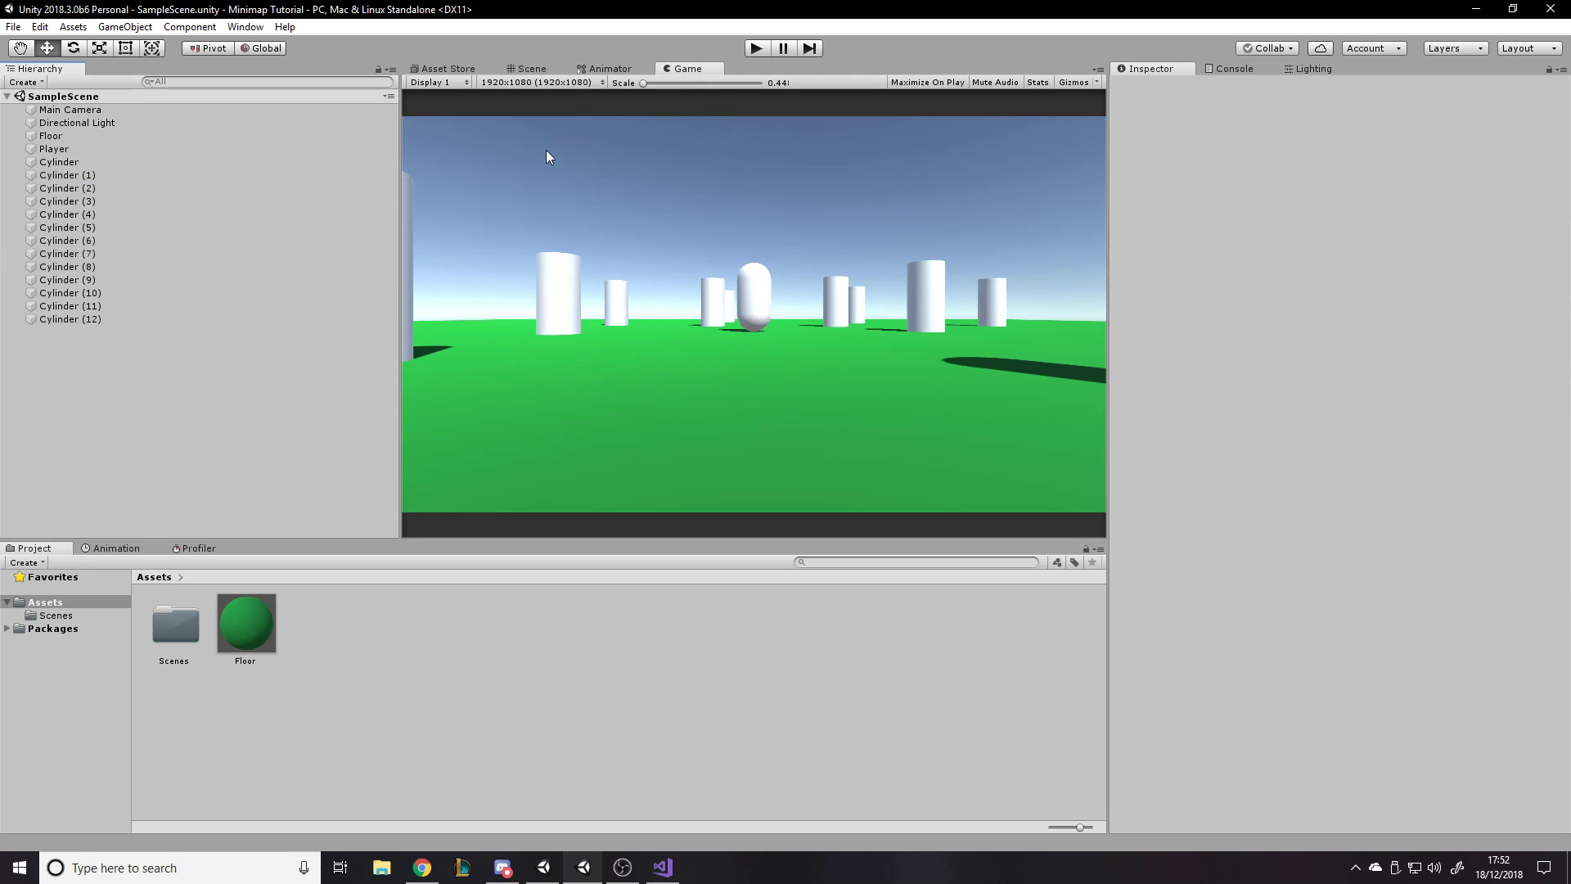
left_click(524, 68)
scroll(872, 264, "down", 6)
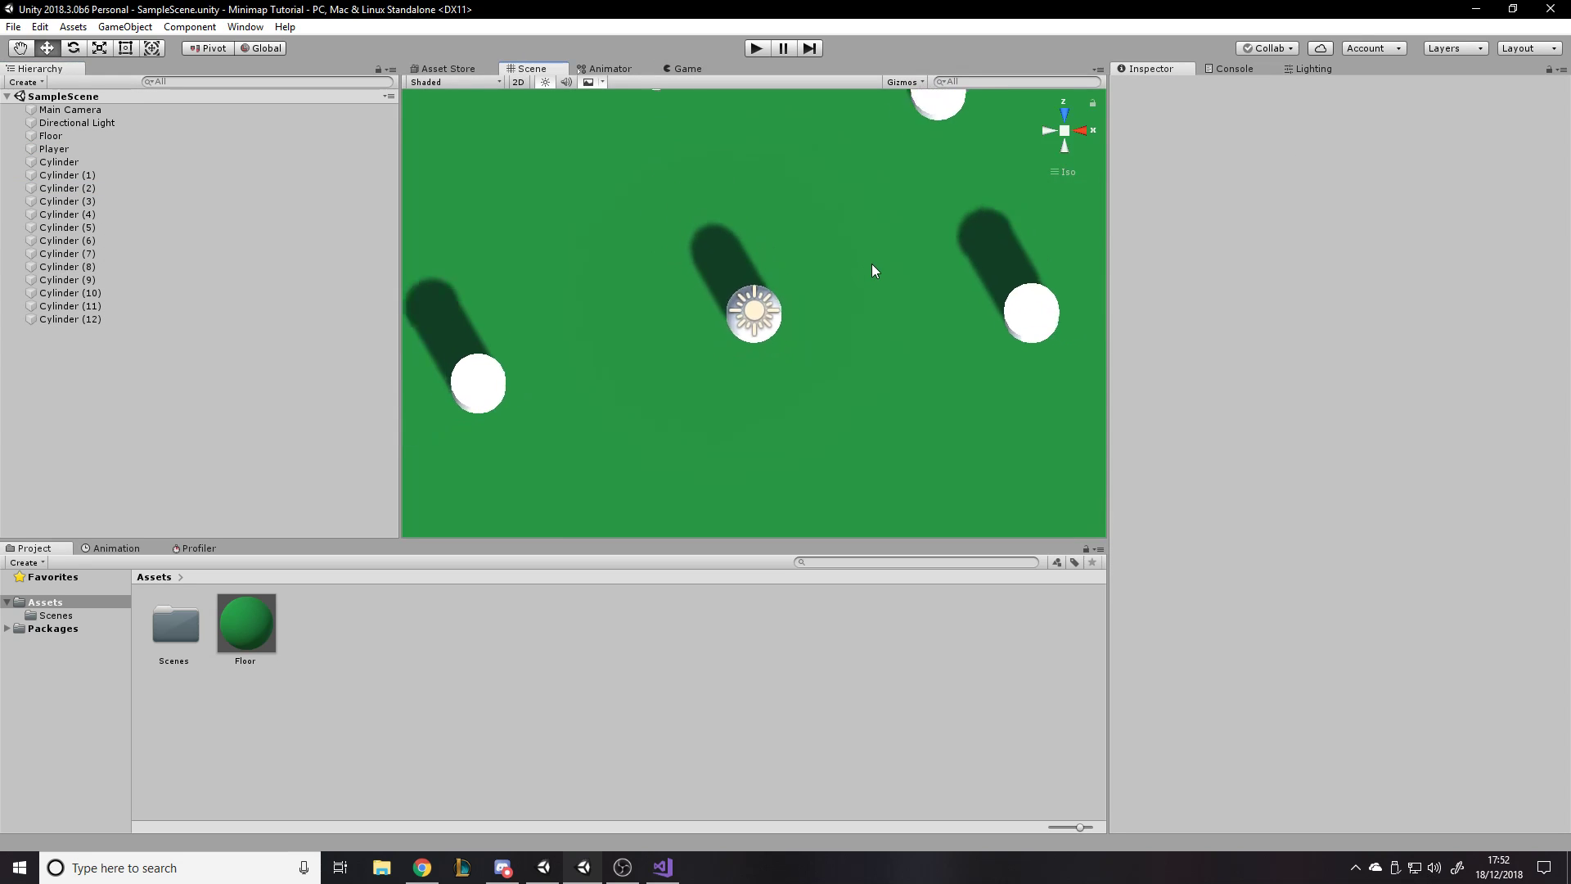
right_click_drag(860, 304, 741, 38)
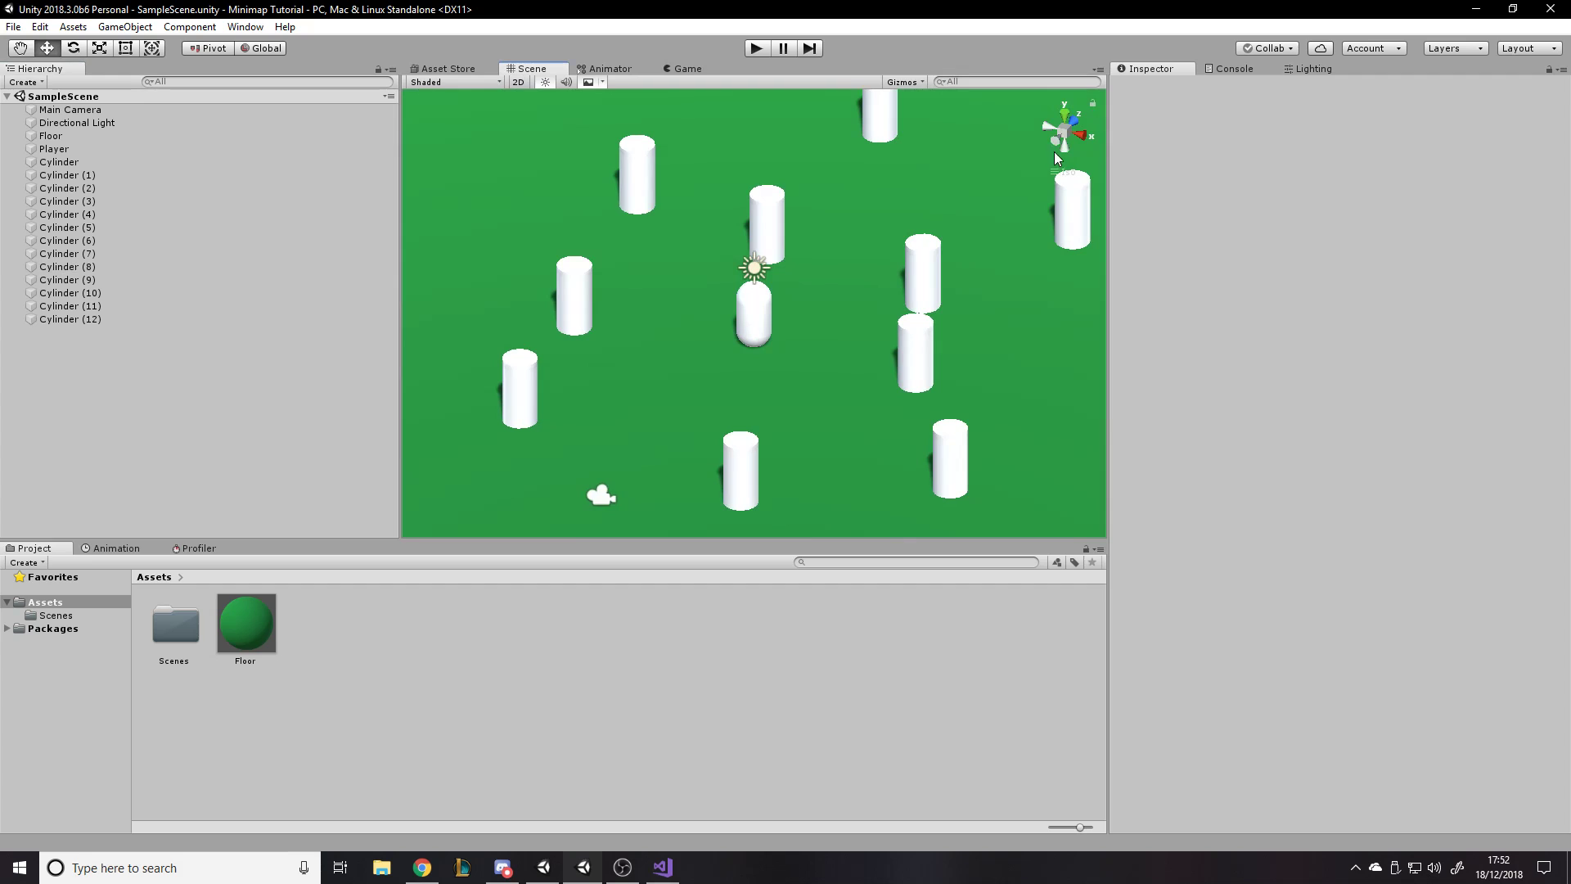
left_click(1067, 178)
left_click(1077, 168)
left_click(938, 151)
right_click_drag(573, 365, 598, 354)
- Create a new script named MoveScript and add it as a component to the Player capsule
left_click(676, 343)
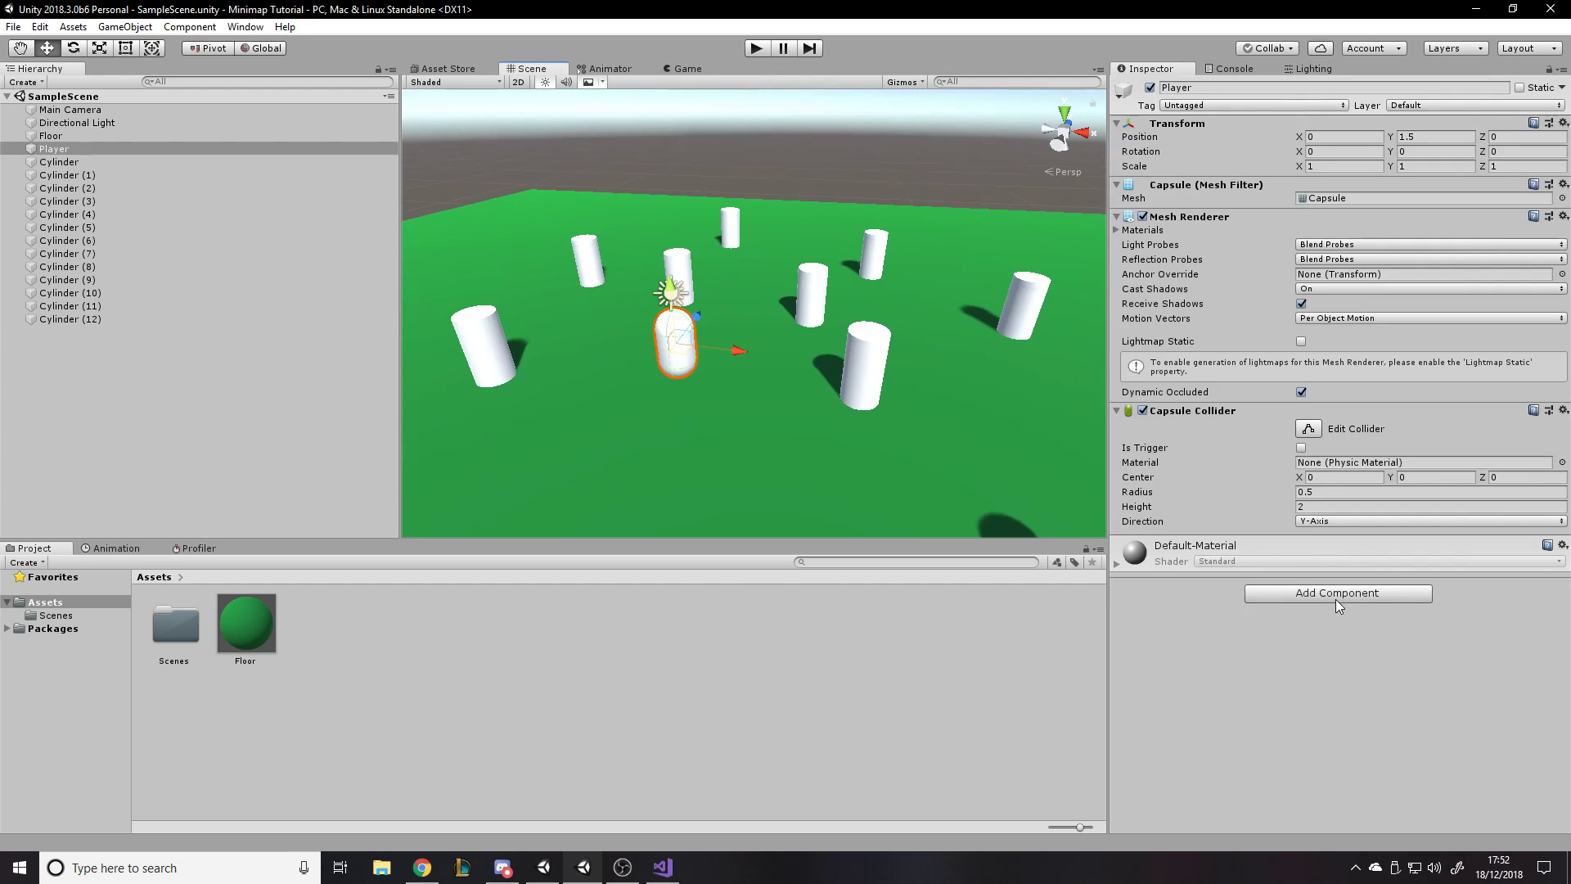
left_click(1335, 593)
type("MoveScript")
key("Return")
key("Return")
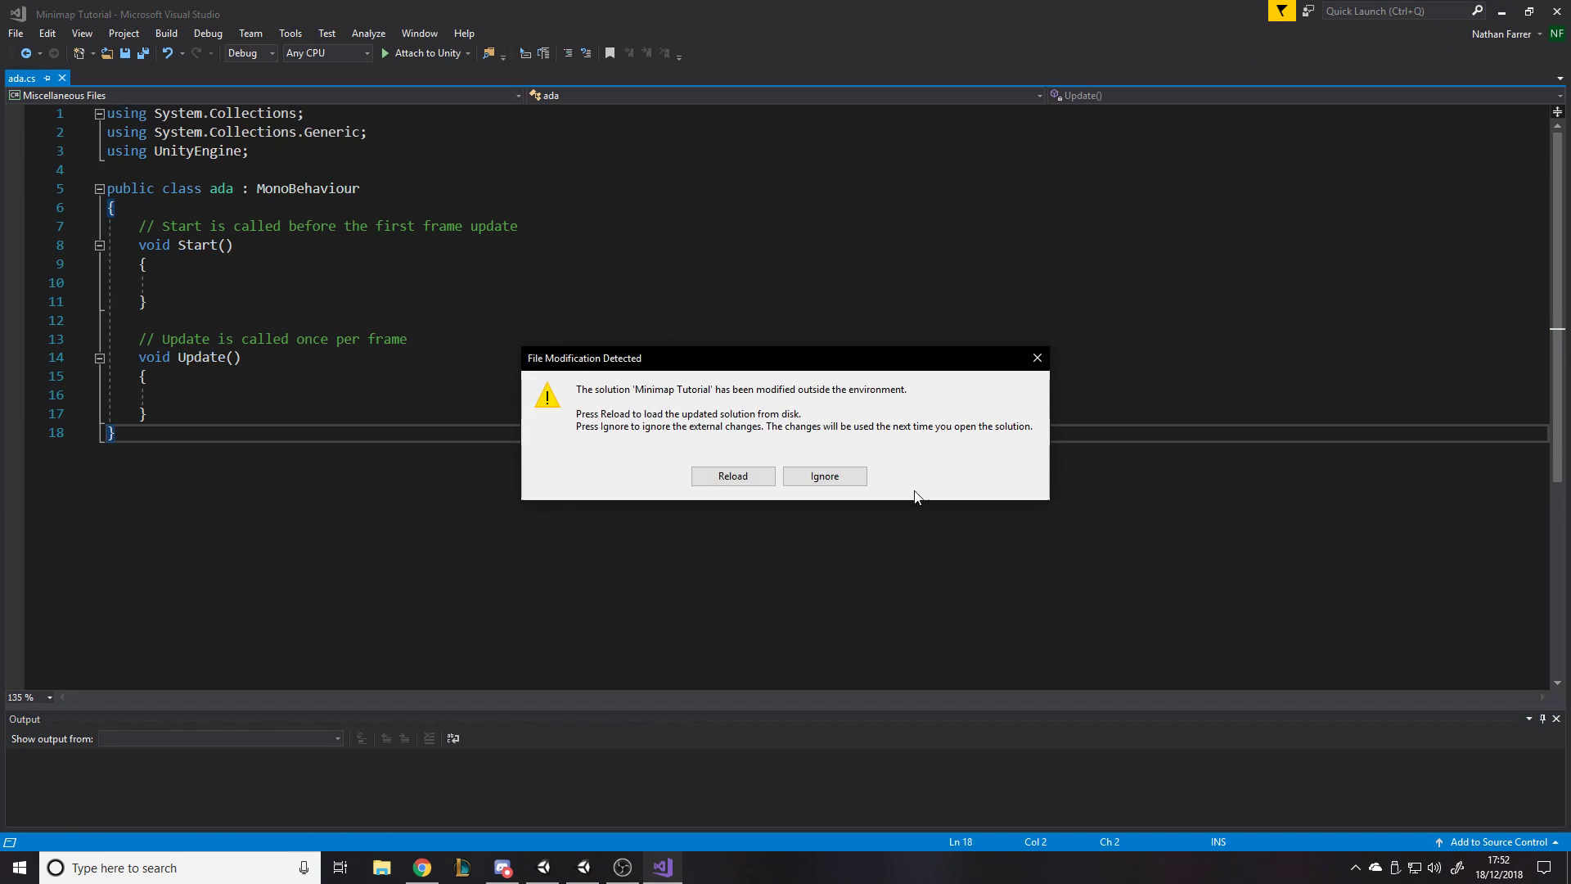
- Reload the externally modified solution in Visual Studio and close the ada.cs file before returning to Unity
left_click(734, 476)
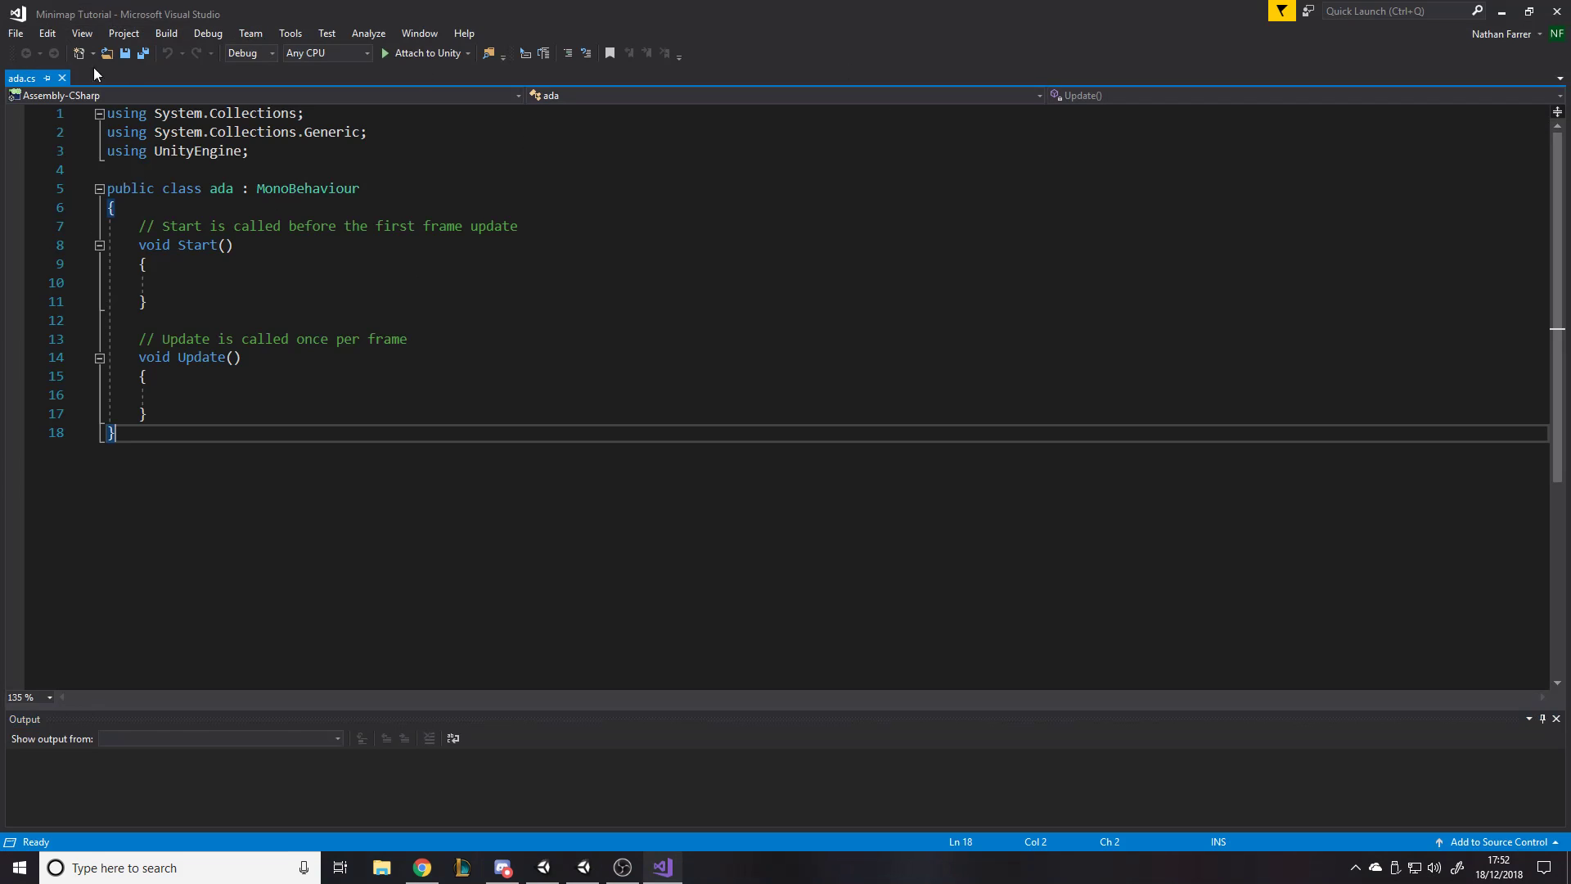
left_click(62, 78)
left_click(1502, 12)
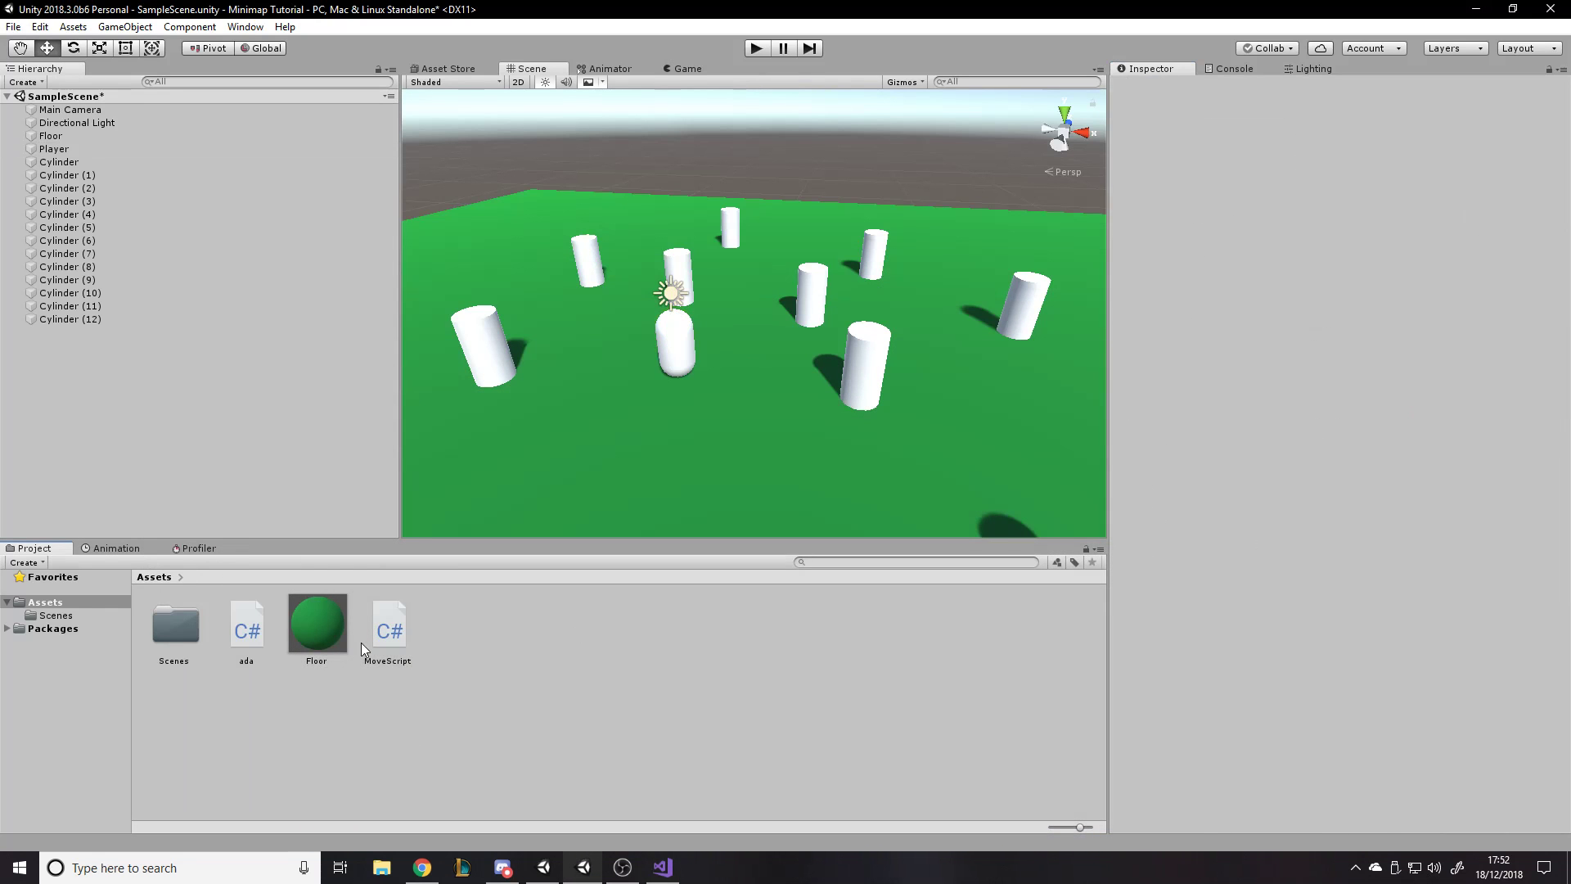
- Delete the ada script from the project's Assets folder
left_click(247, 630)
key("Delete")
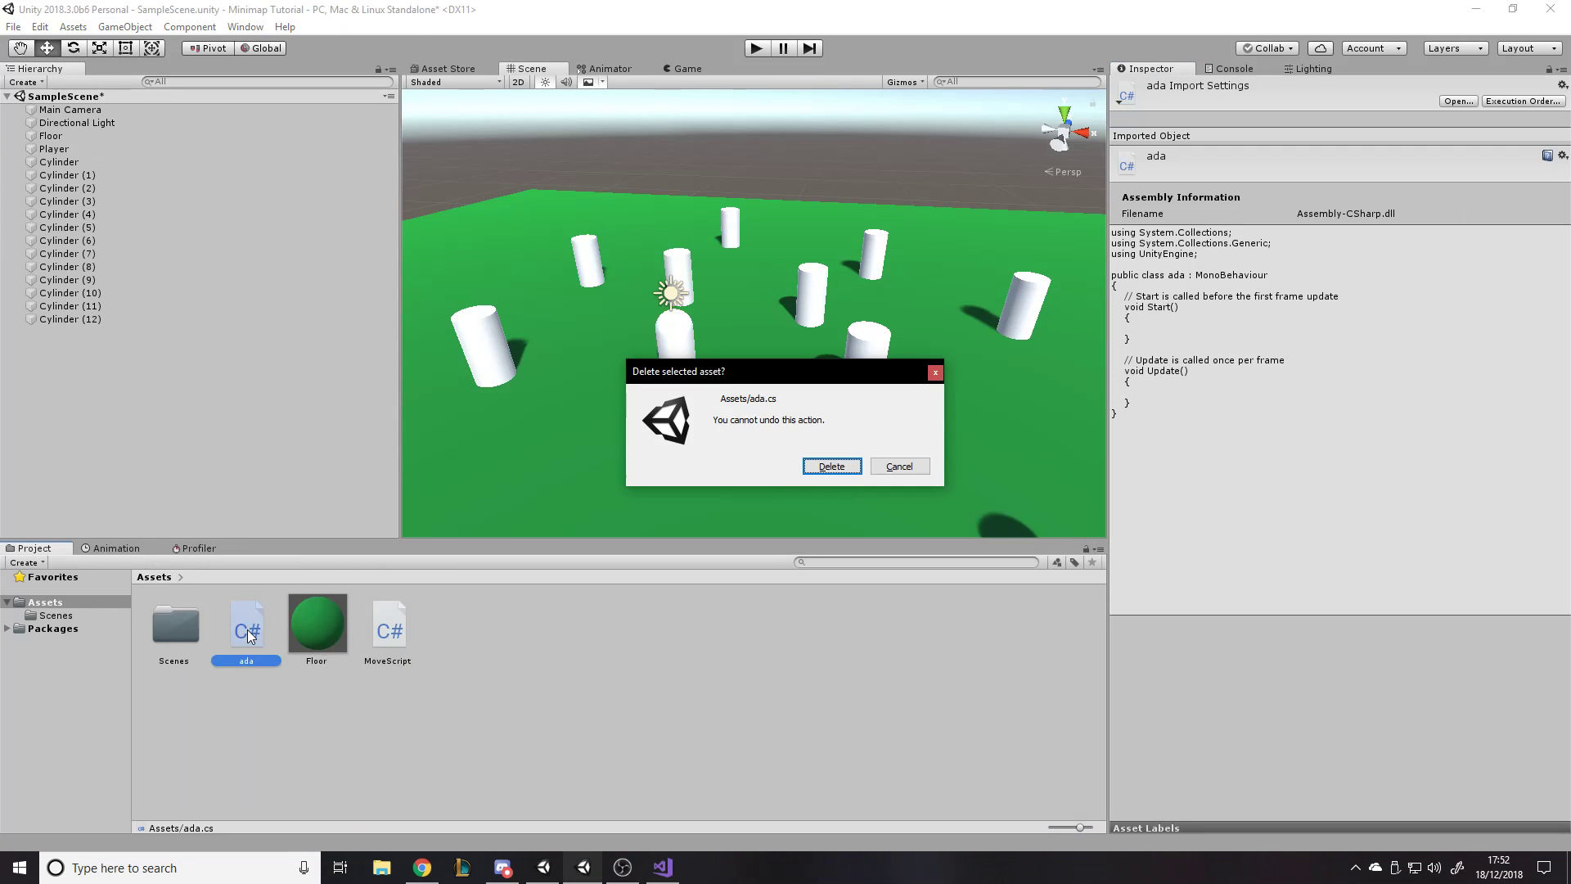
key("Return")
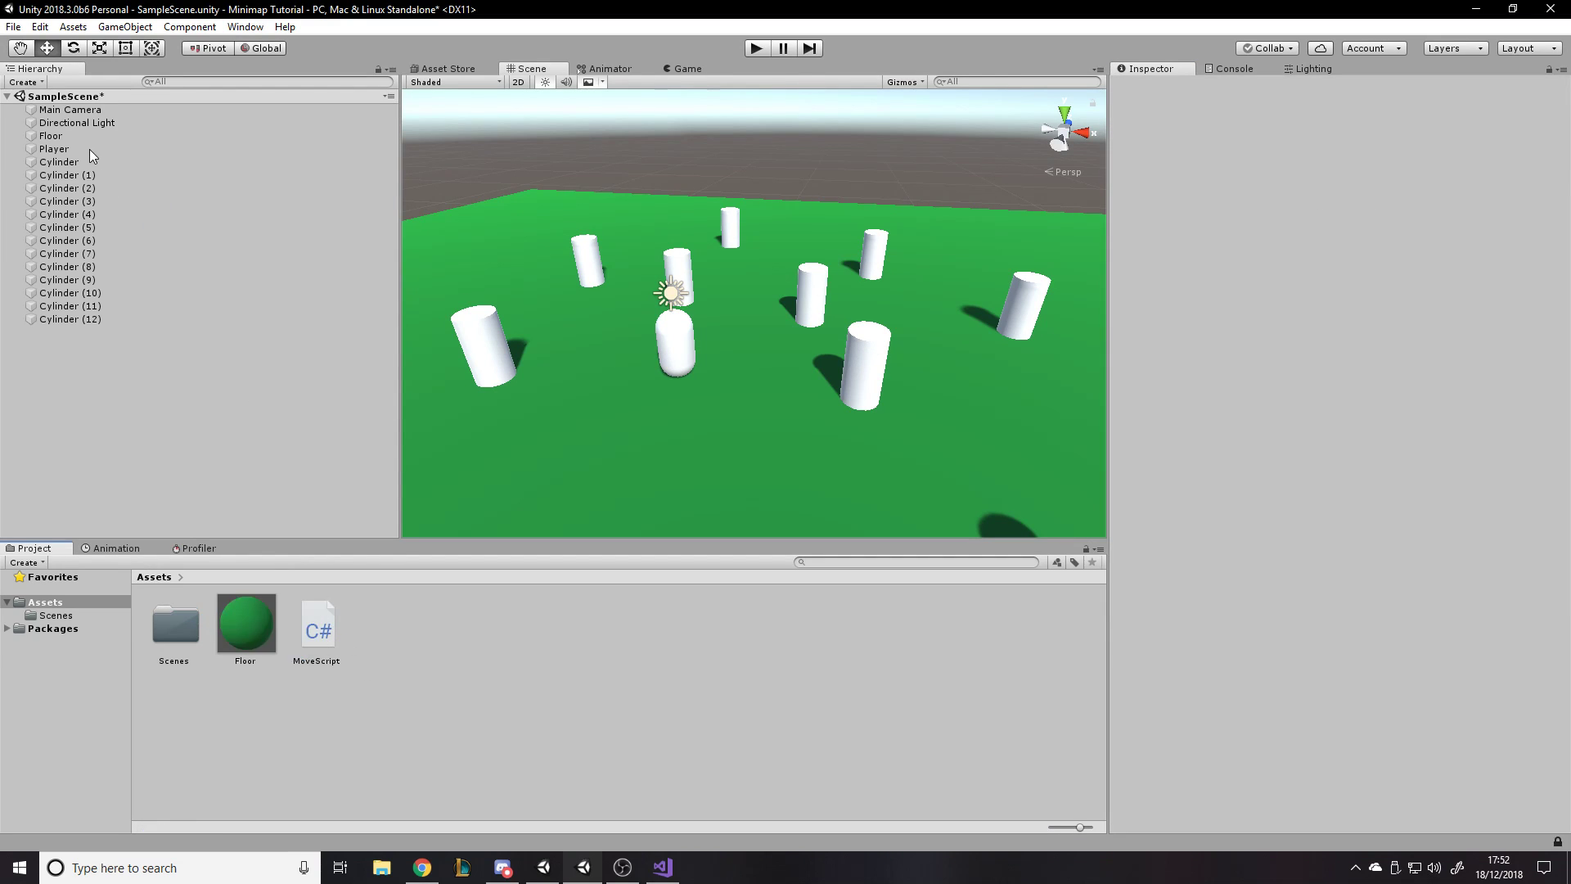
- Open MoveScript in Visual Studio for editing and check the script component on the Player object in Unity
double_click(319, 628)
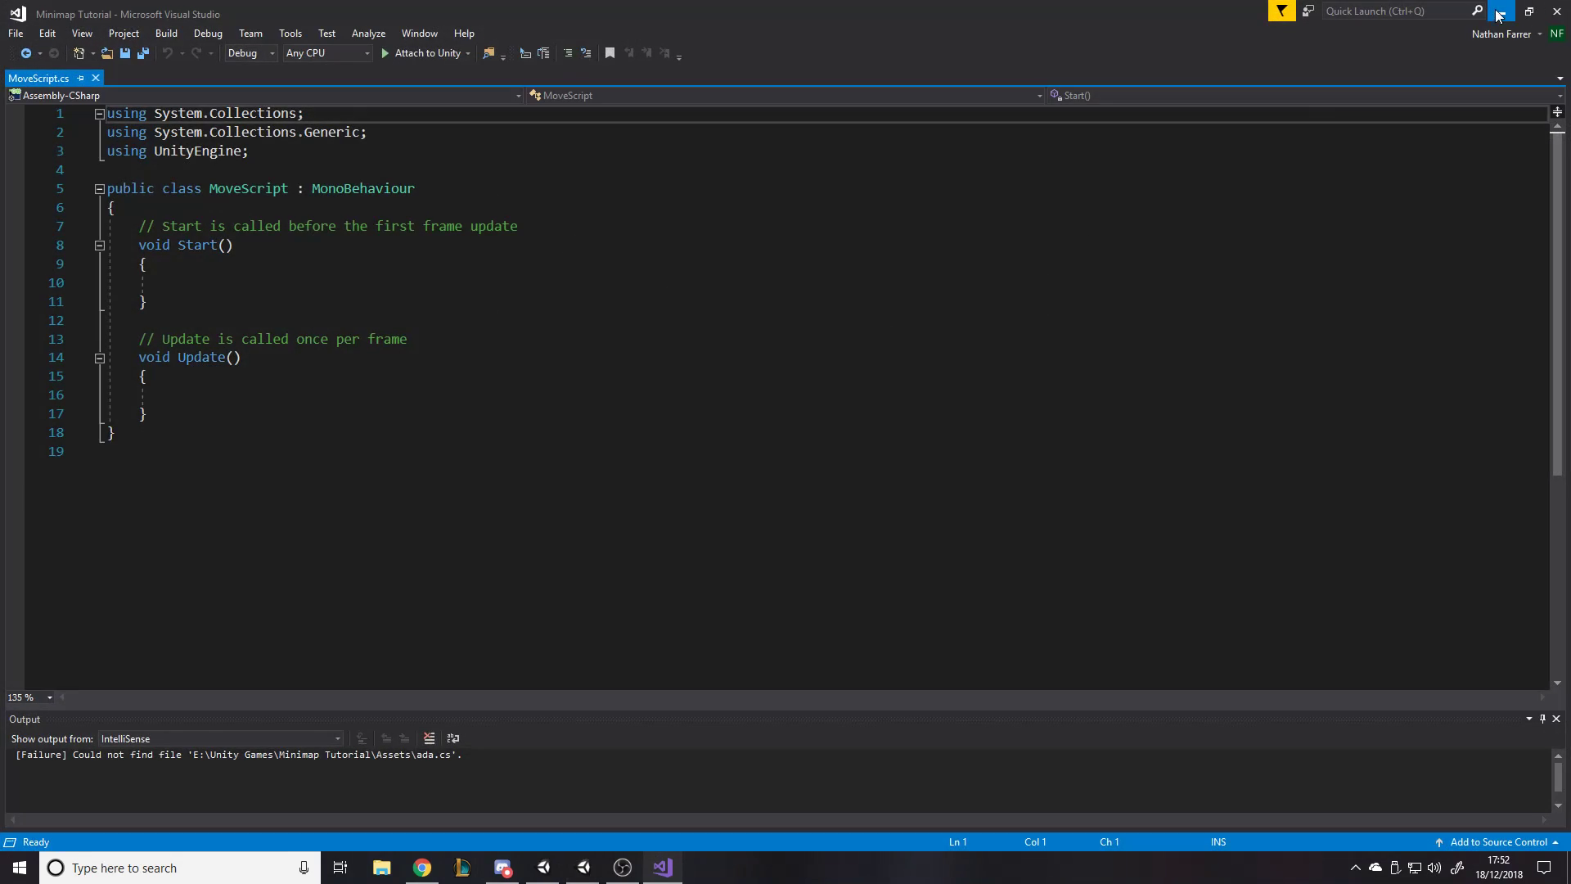
left_click(1499, 12)
left_click(82, 147)
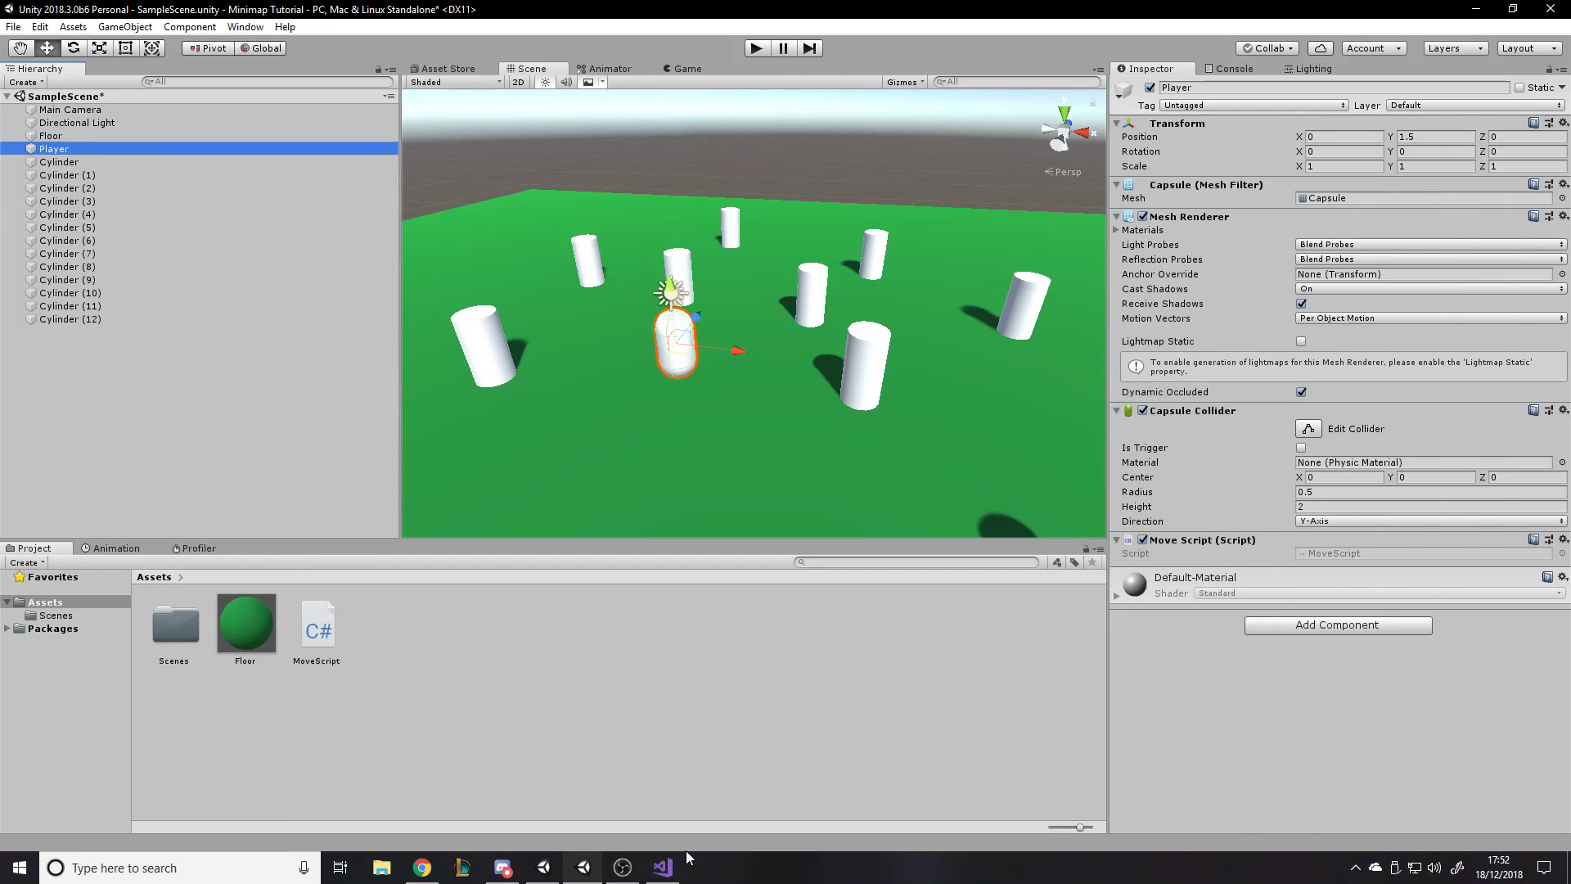
left_click(662, 867)
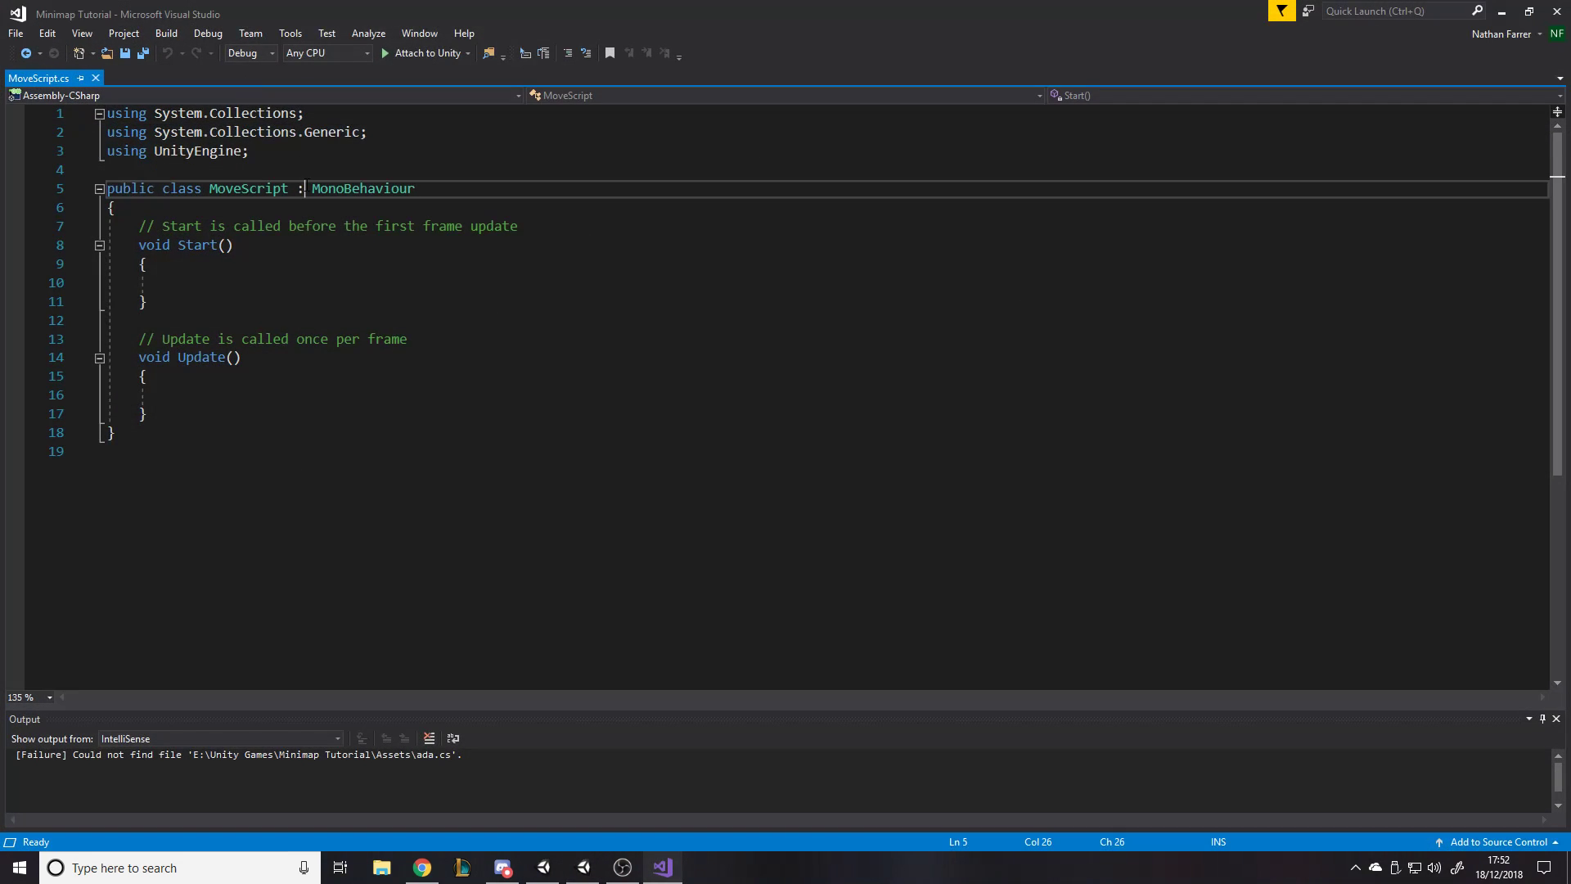
- Declare a [SerializeField] private float named speed at the top of the MoveScript class
left_click(364, 210)
type("#")
key("Return")
key("Return")
key("BackSpace")
key("BackSpace")
key("BackSpace")
key("BackSpace")
key("Return")
key("Return")
key("Up")
type("[s")
key("Return")
key("BackSpace")
type("eria")
key("Tab")
type("][")
key("BackSpace")
type("private fl")
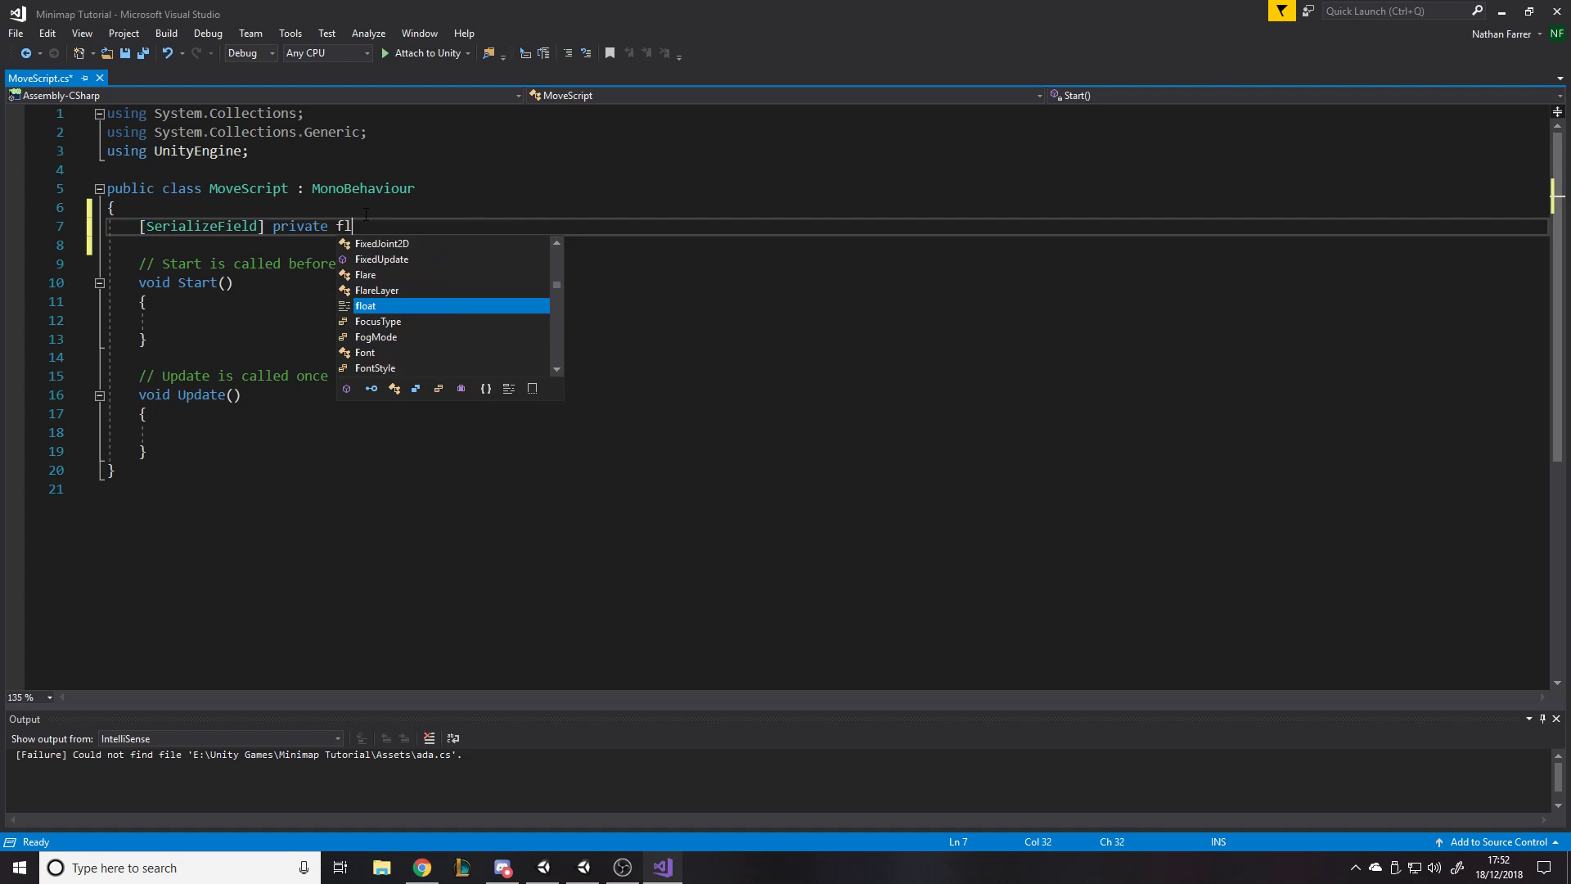
key("Tab")
type("speed;")
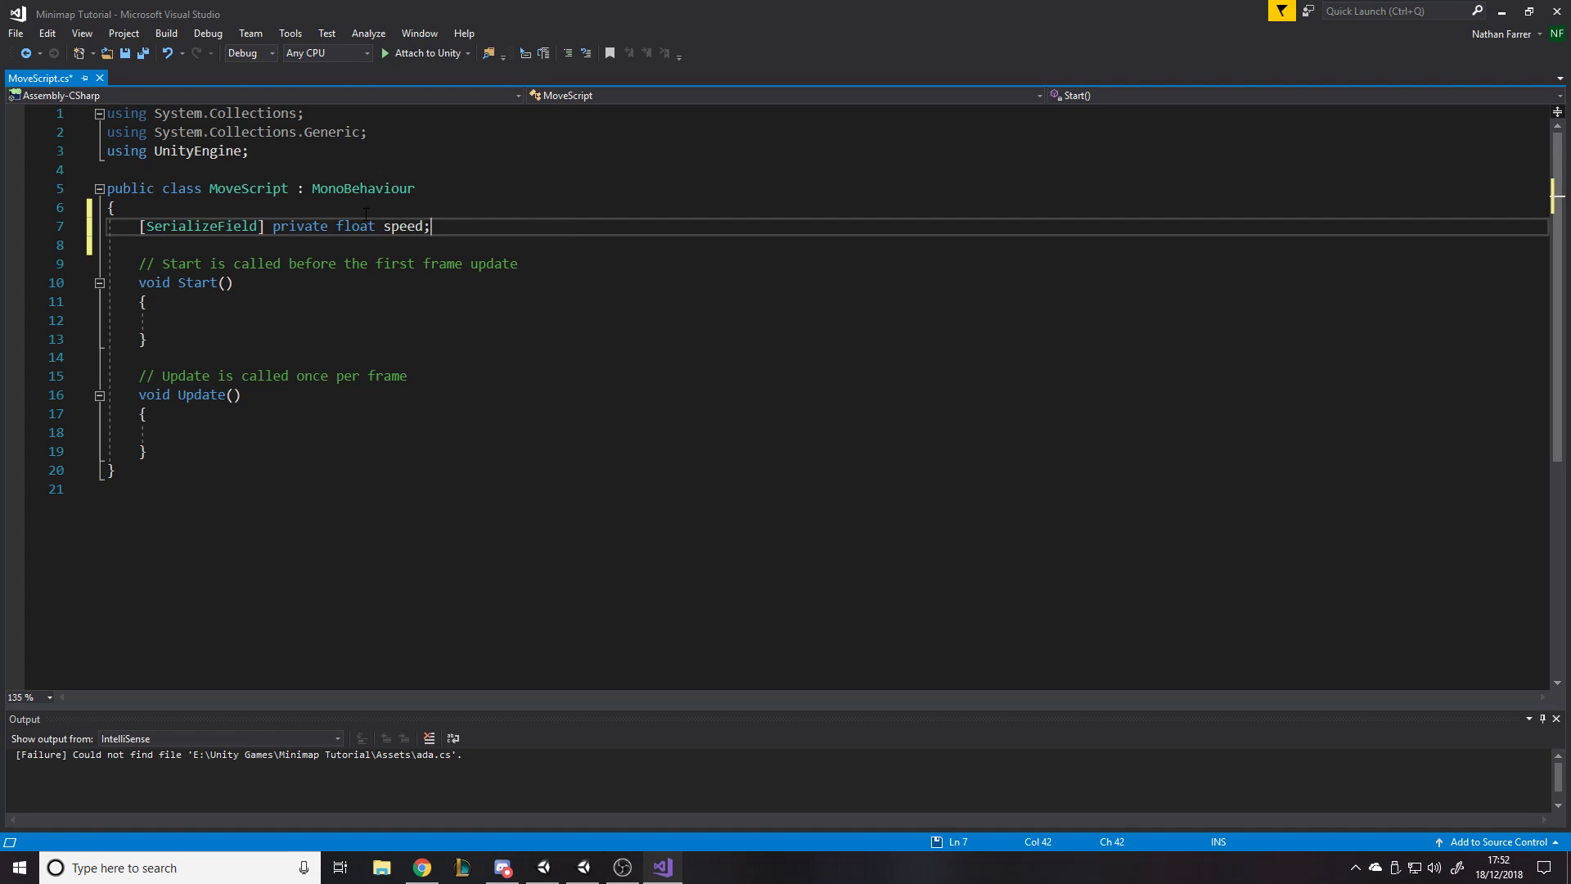
- Remove the Start method and the default comments from MoveScript, keeping only the empty Update method
left_click_drag(152, 339, 61, 280)
key("ctrl+s")
key("Delete")
key("BackSpace")
key("Delete")
key("BackSpace")
- Inside Update, declare a Vector3 variable named keyboardInput and assign it a new Vector3
left_click(277, 303)
key("ctrl+s")
type("vec")
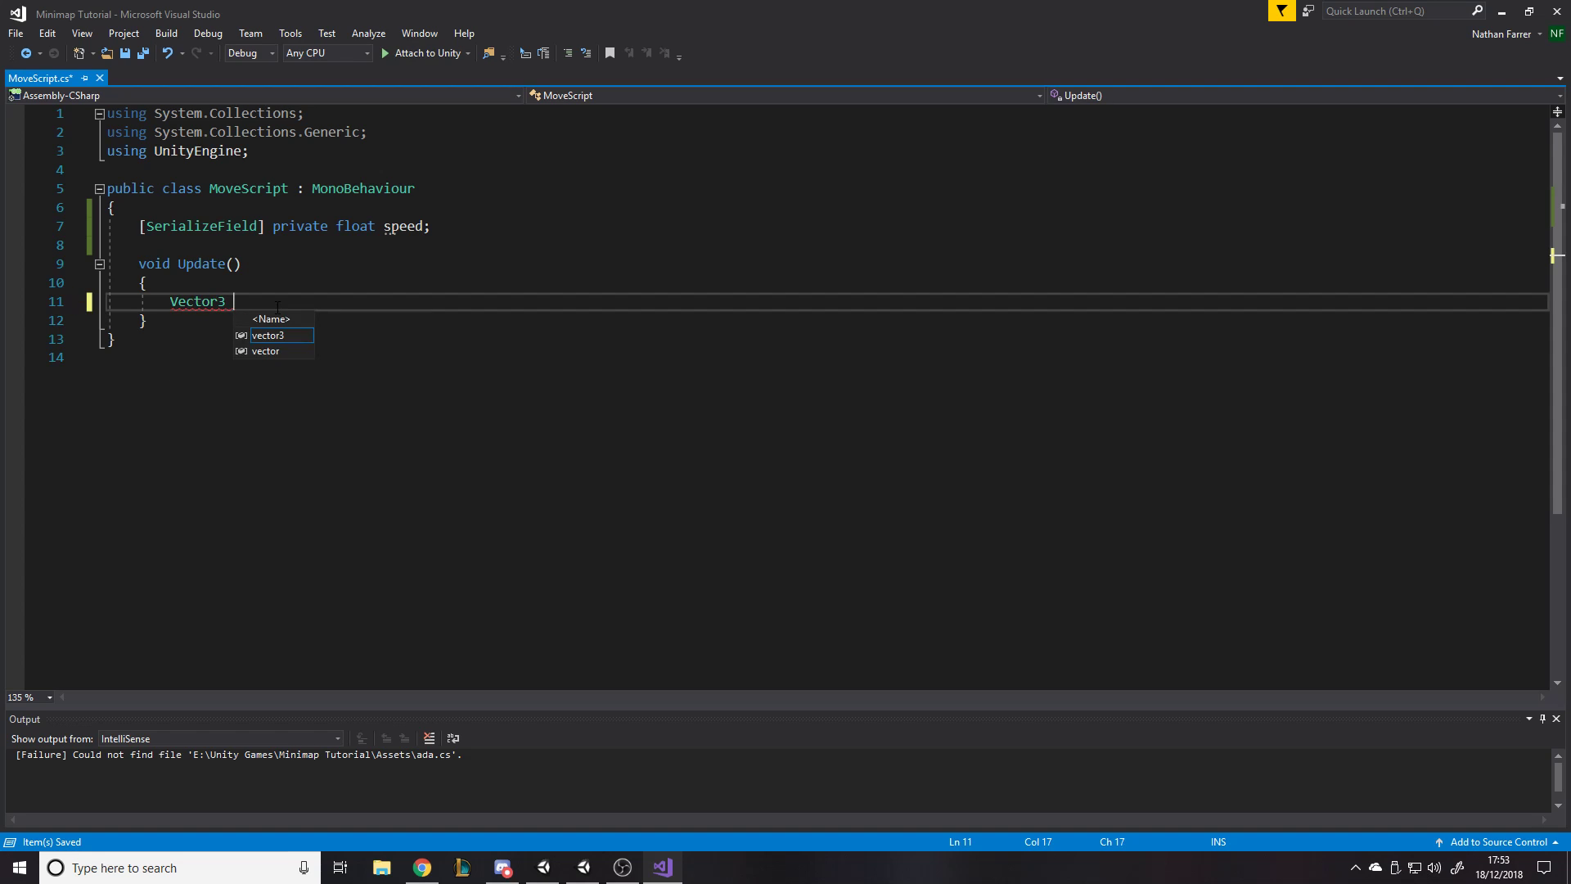
type(" keyboardInput = new Vector3(")
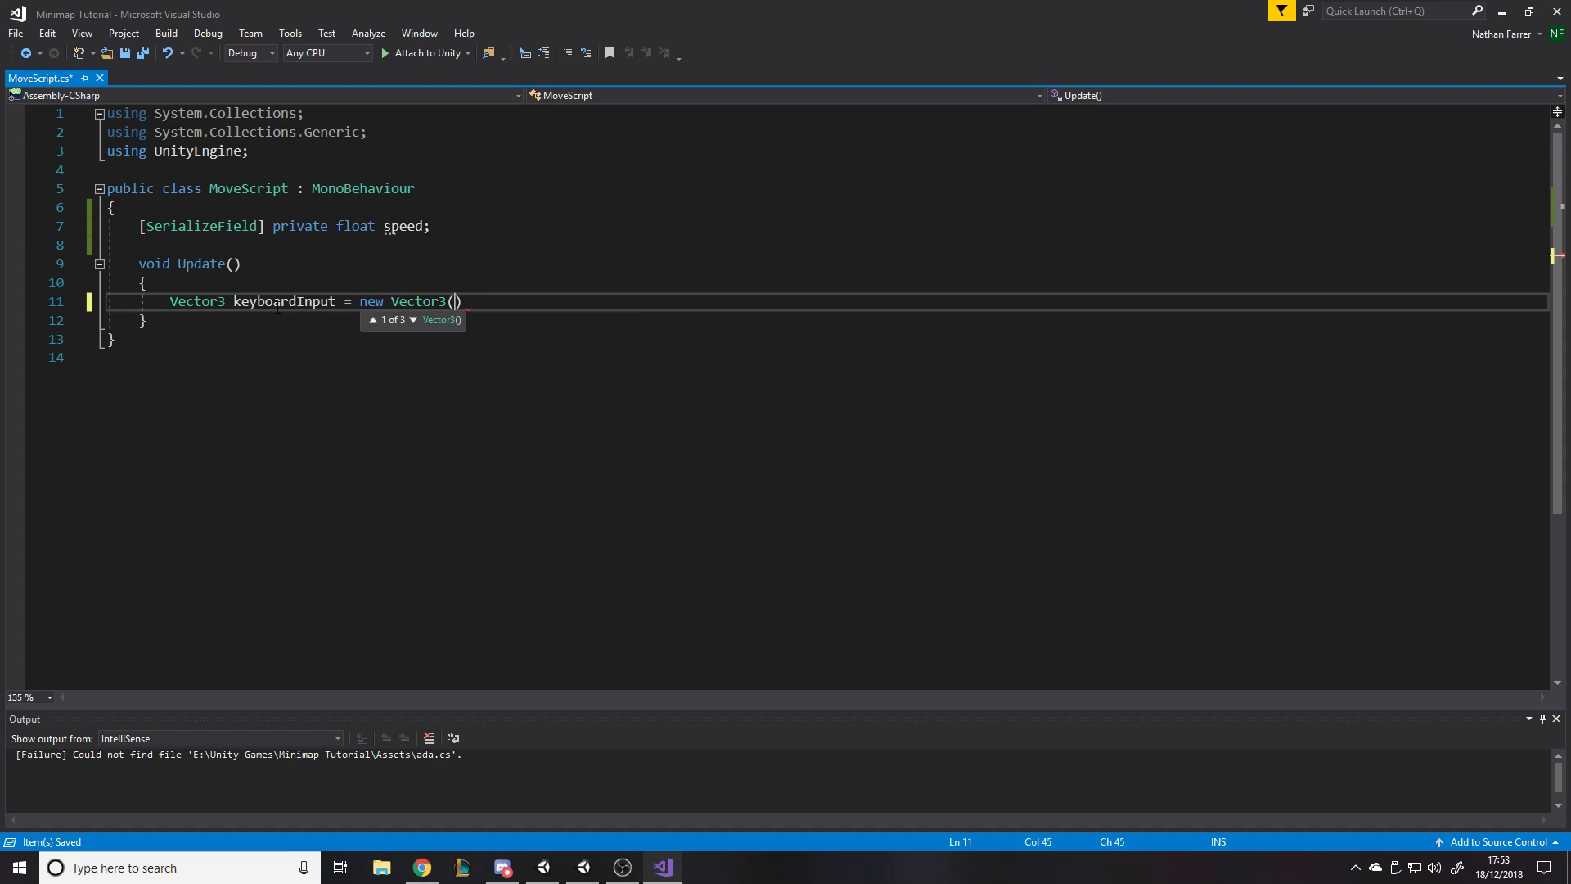
type("input")
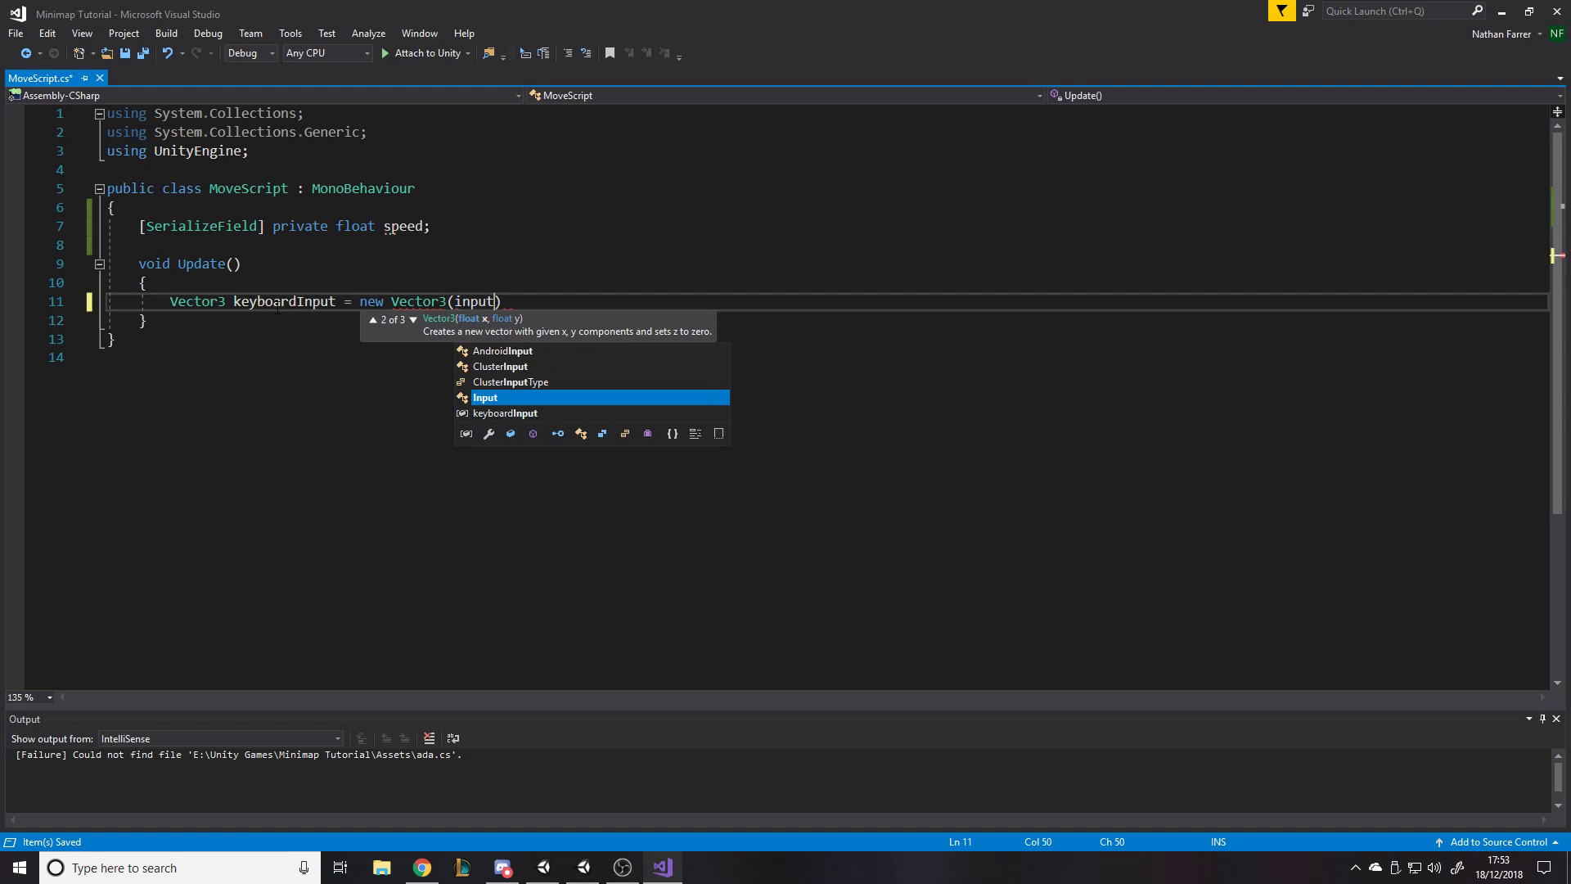
type(".")
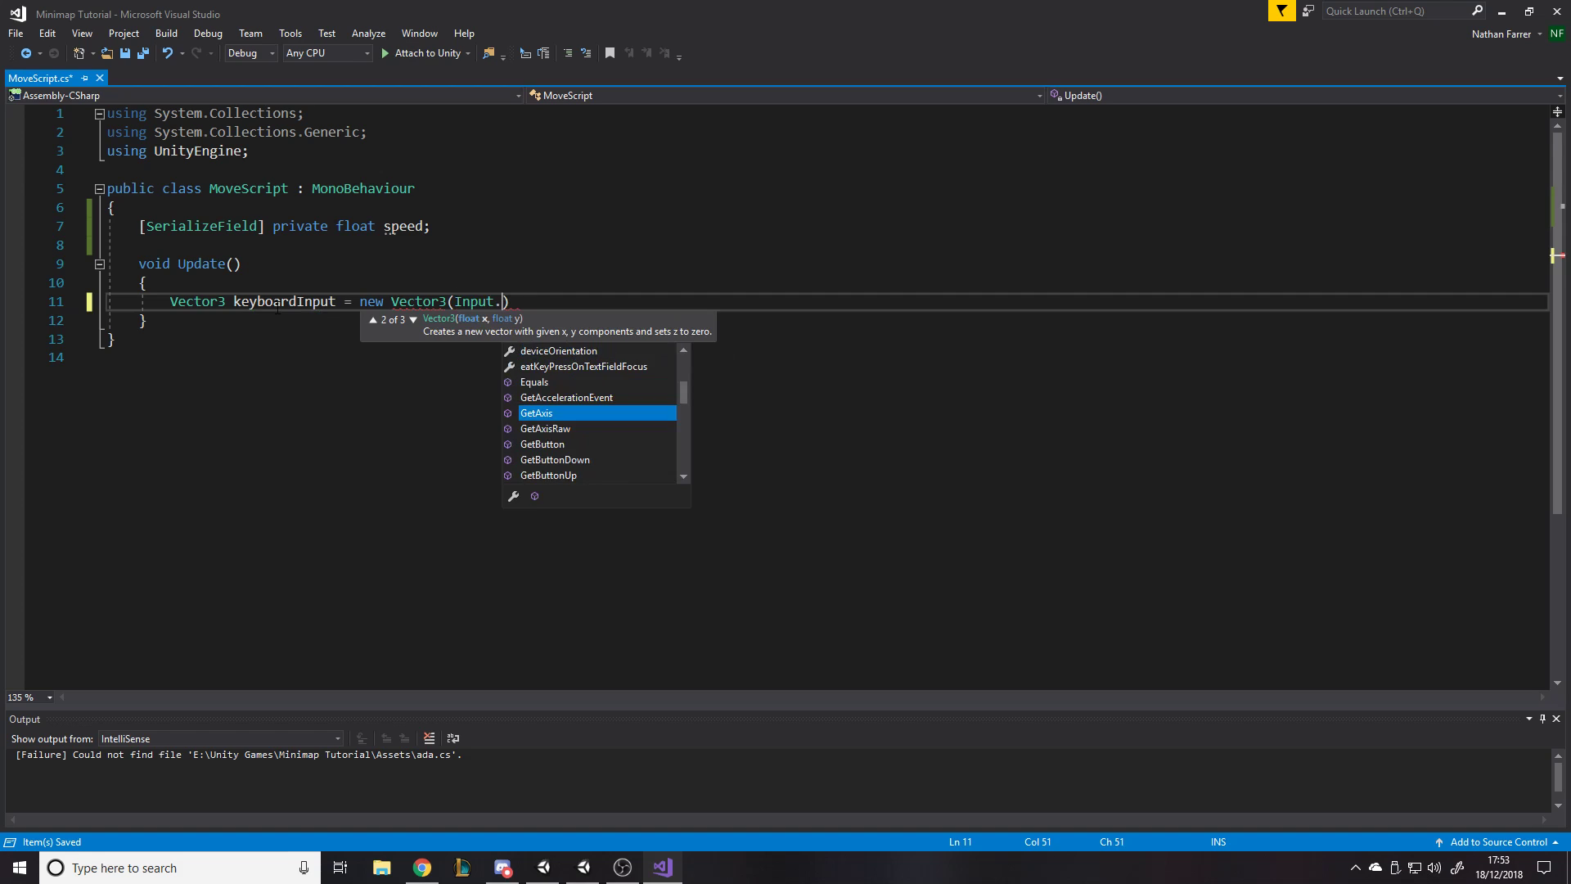
type("ax(")
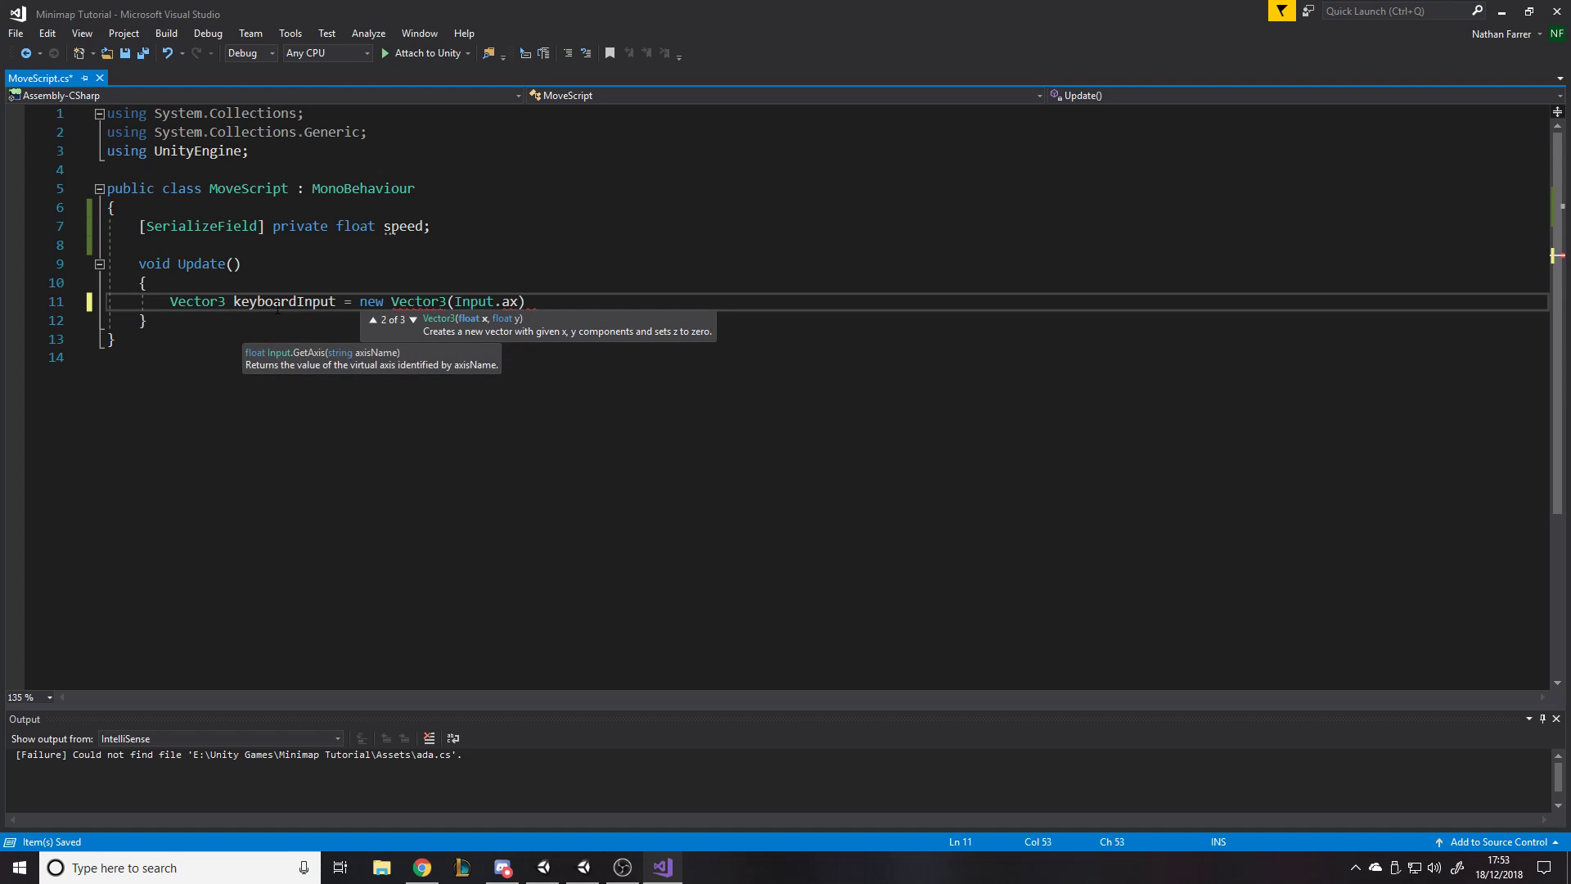
type("\"Horizontal")
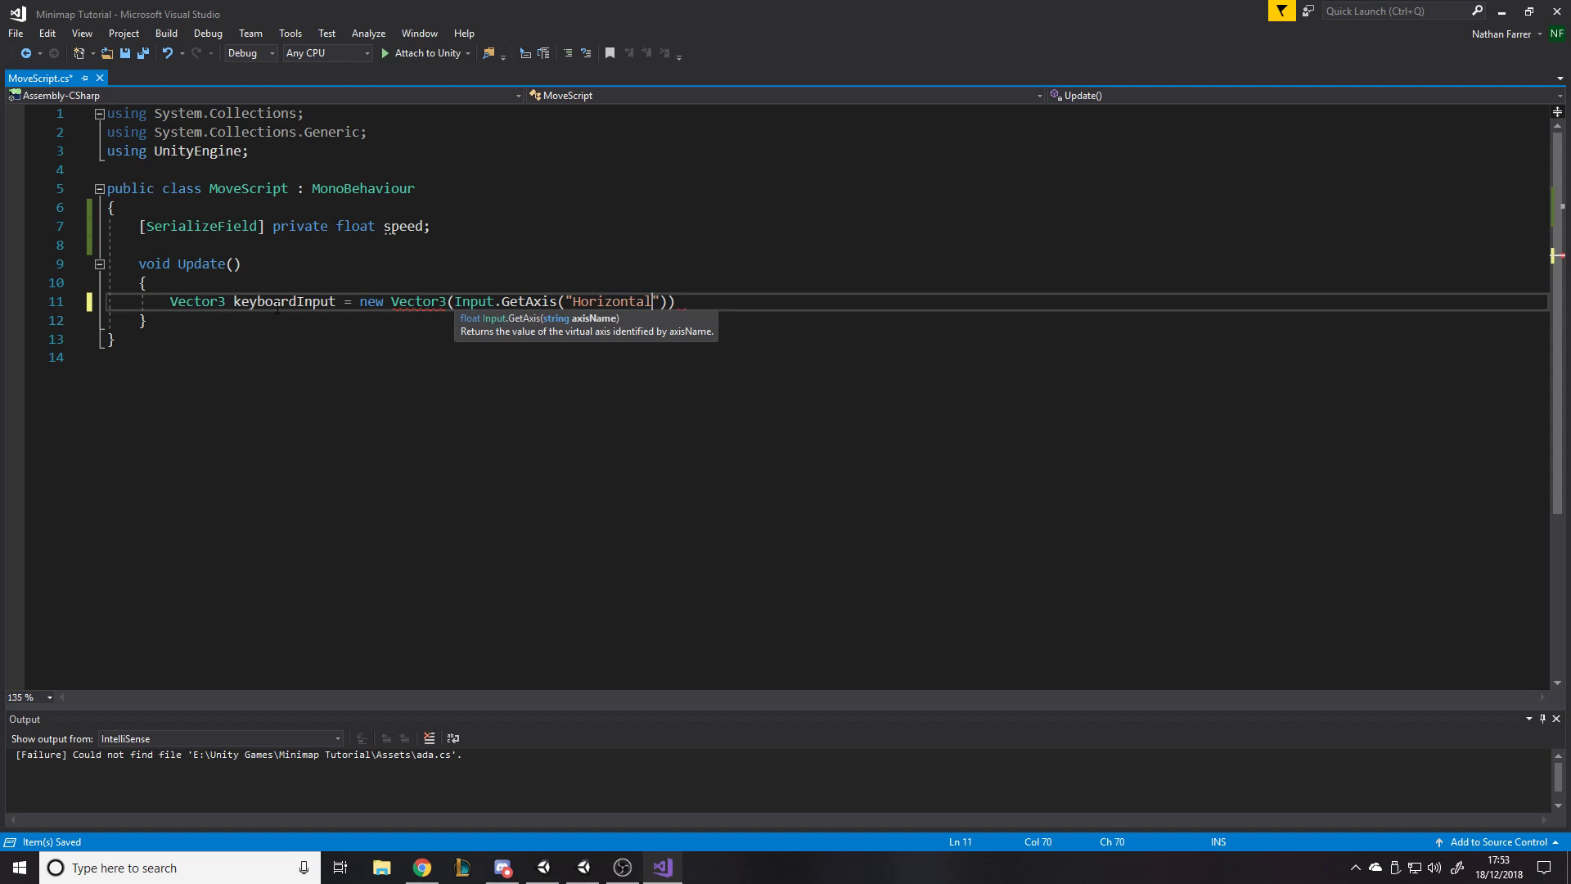
type("\"), ")
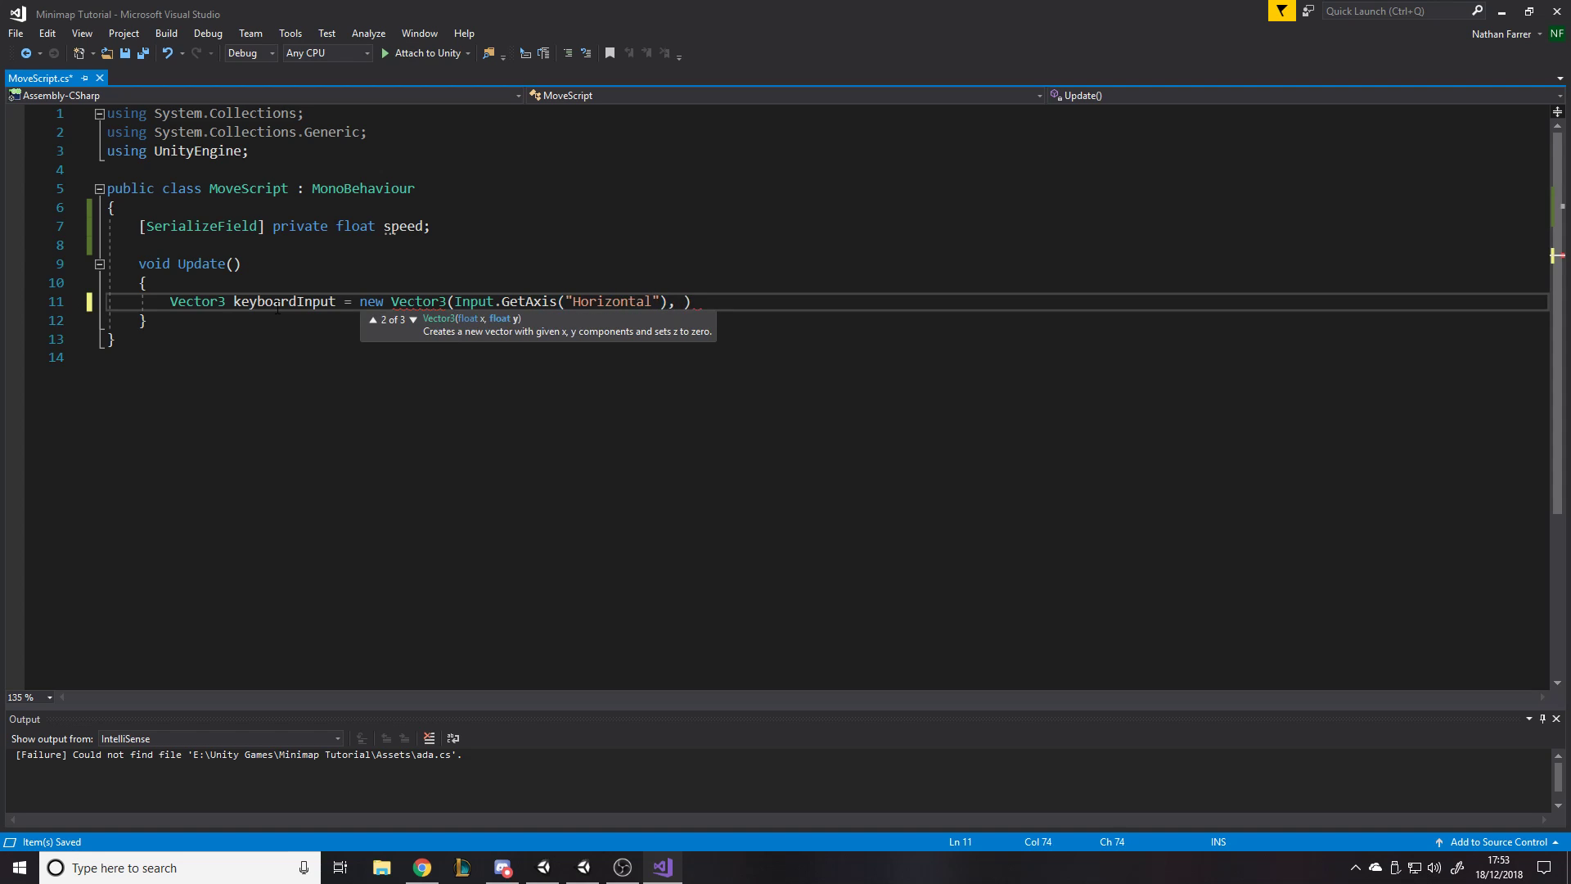
type("0f, inpu")
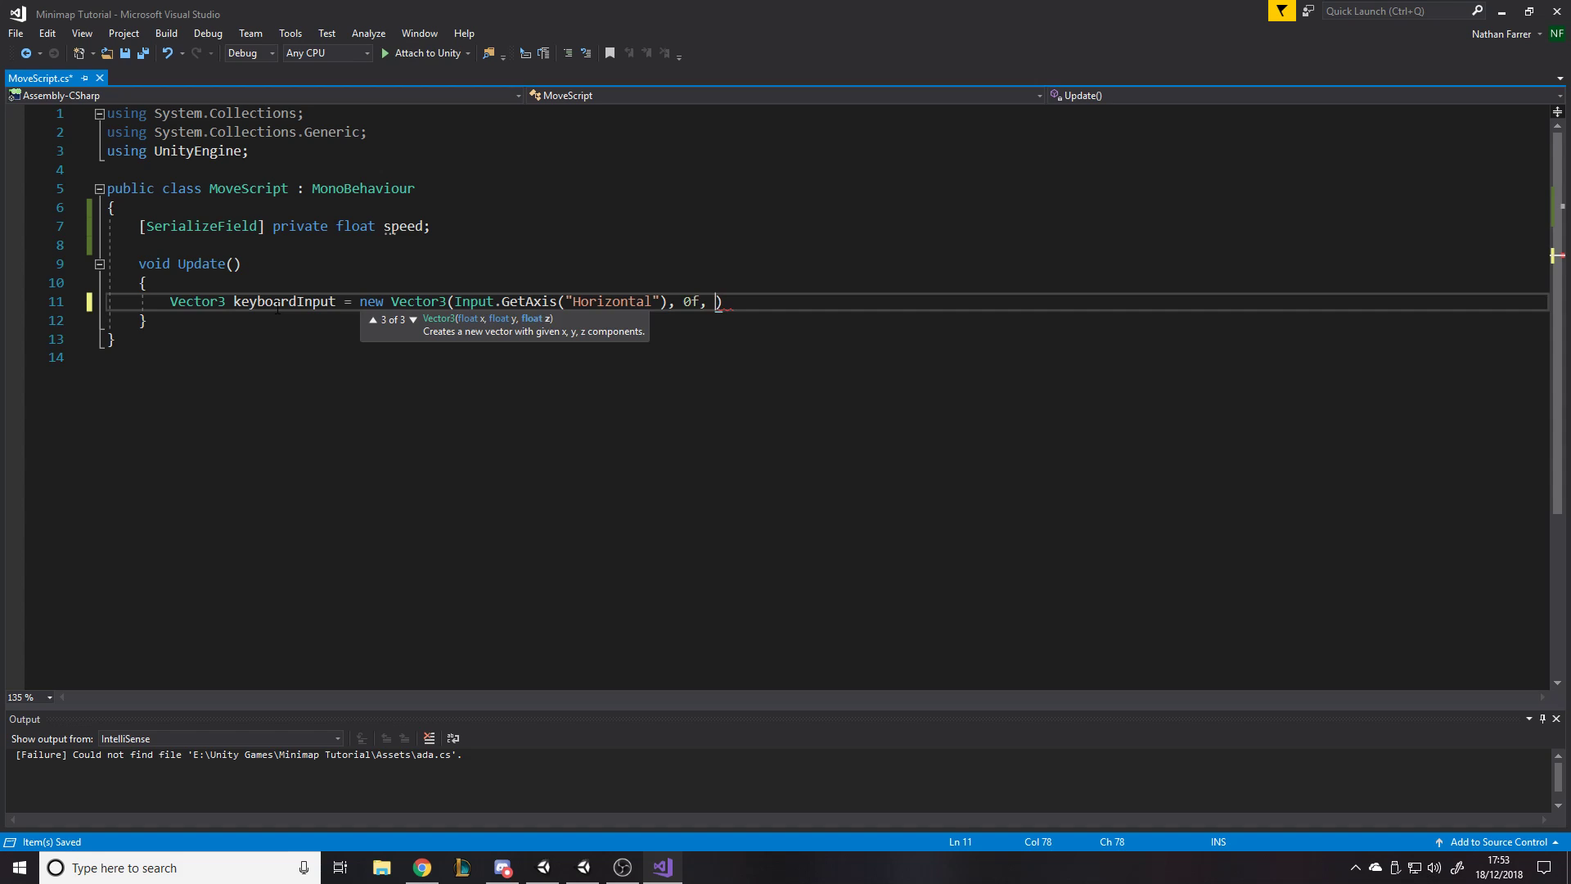
type(".GetAxis(\"")
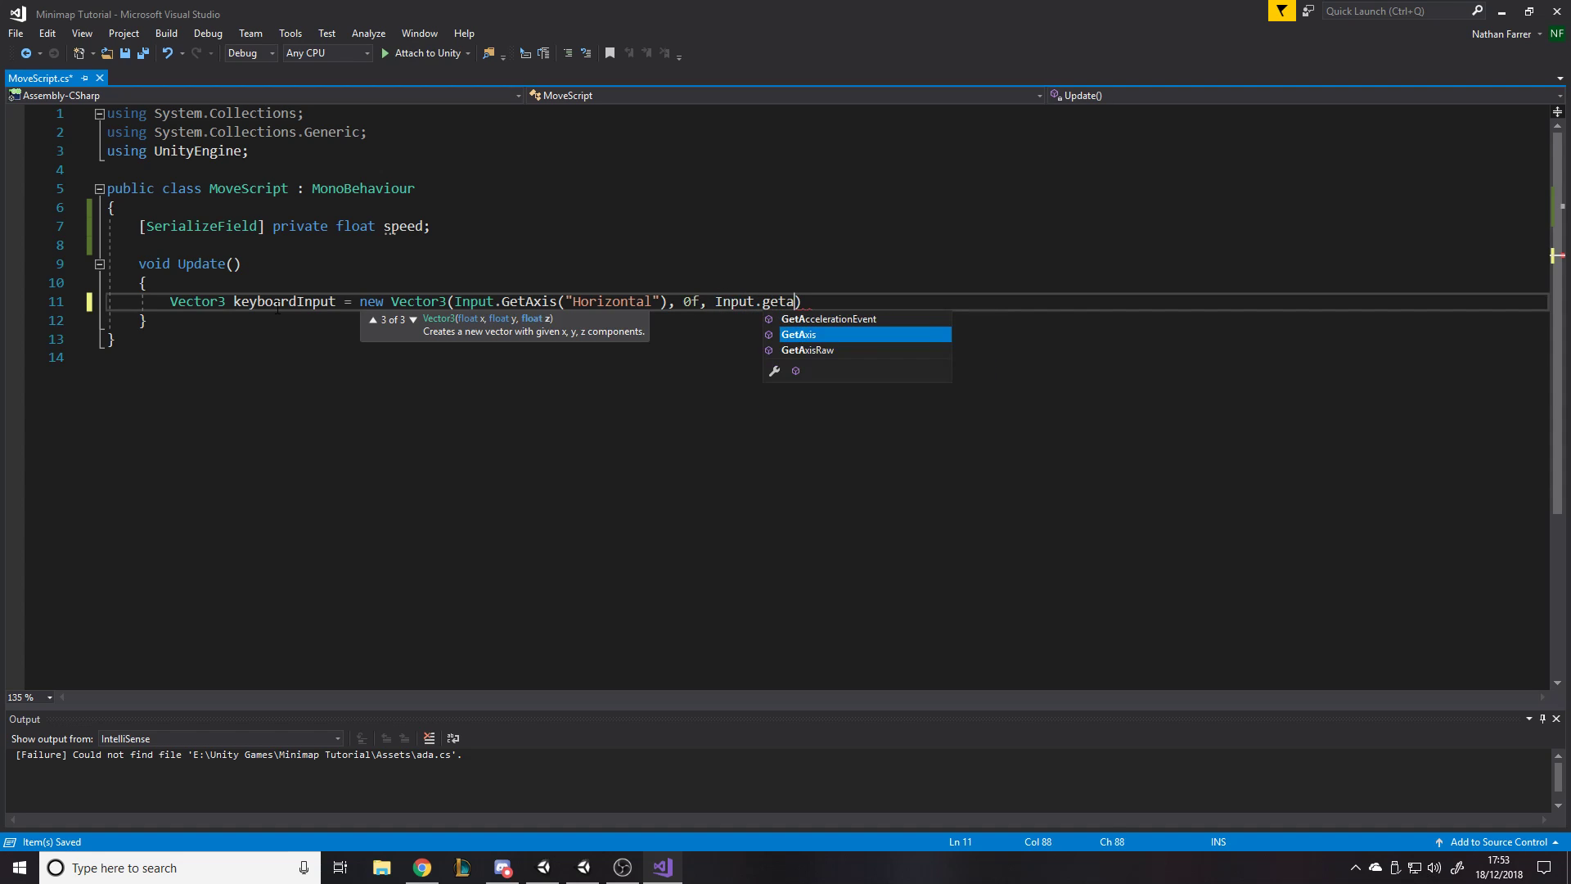
type("Vertical\")")
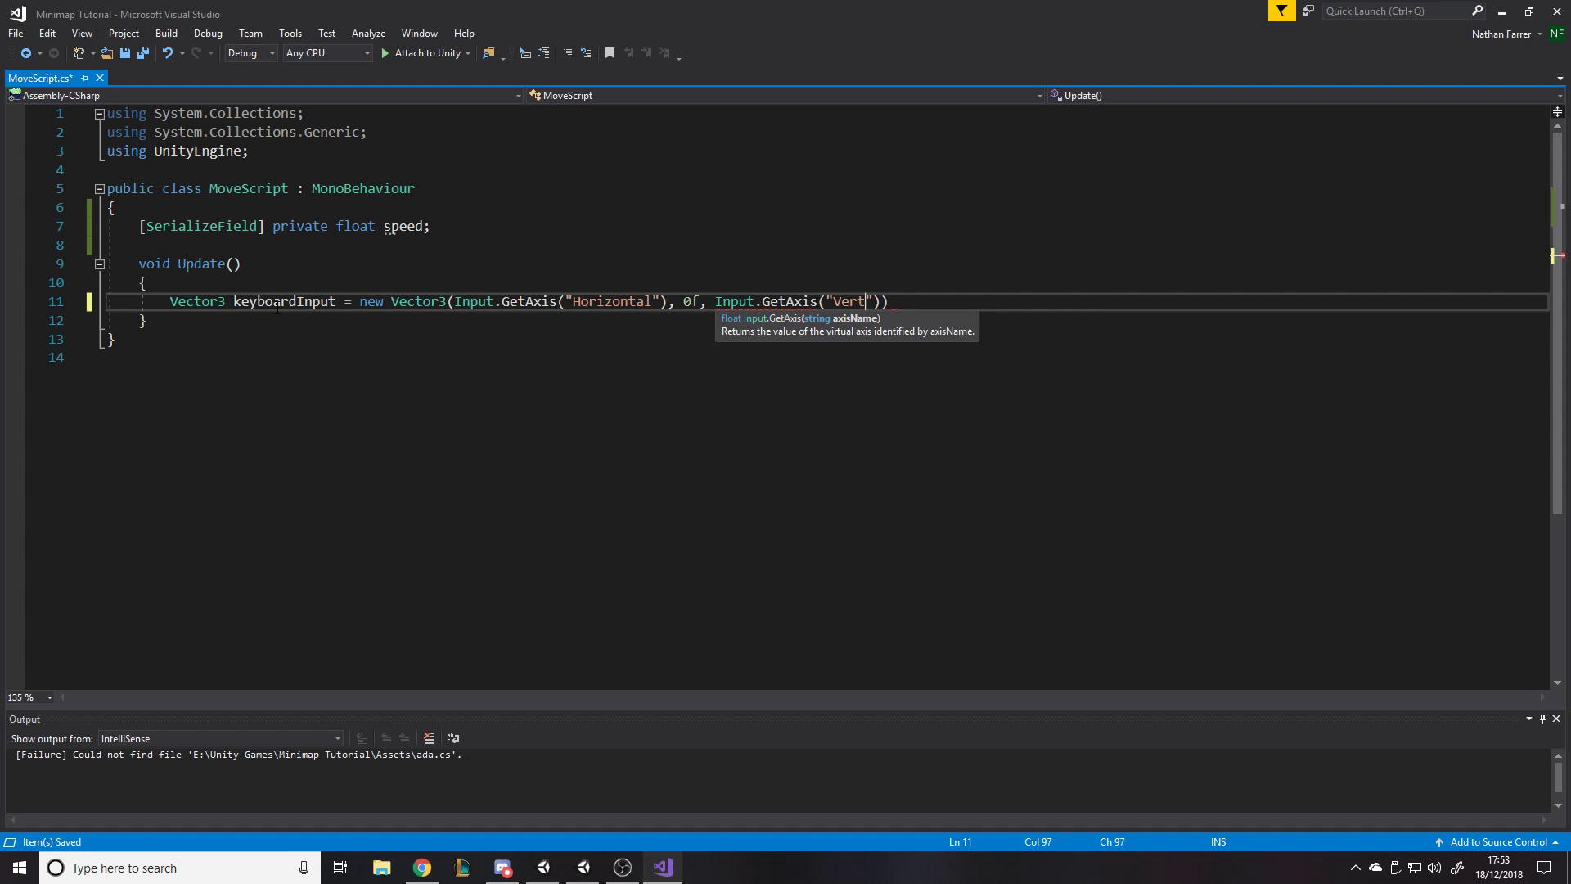
type(");")
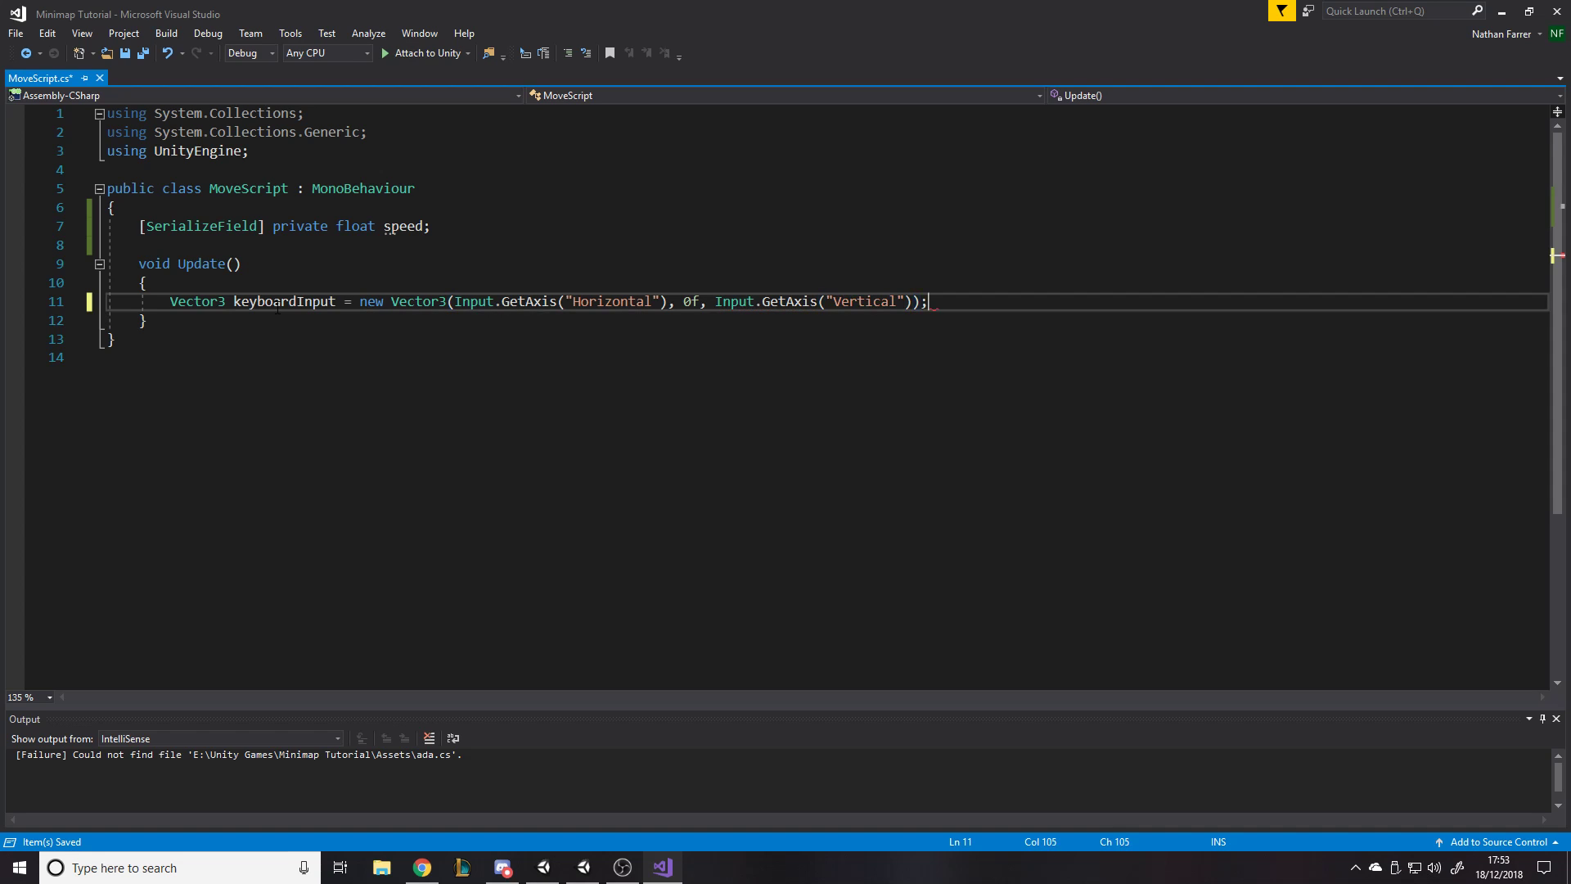
- Complete the keyboardInput vector with 0f for y and Input.GetAxis("Vertical") for z, and save the script
key("Return")
key("ctrl+s")
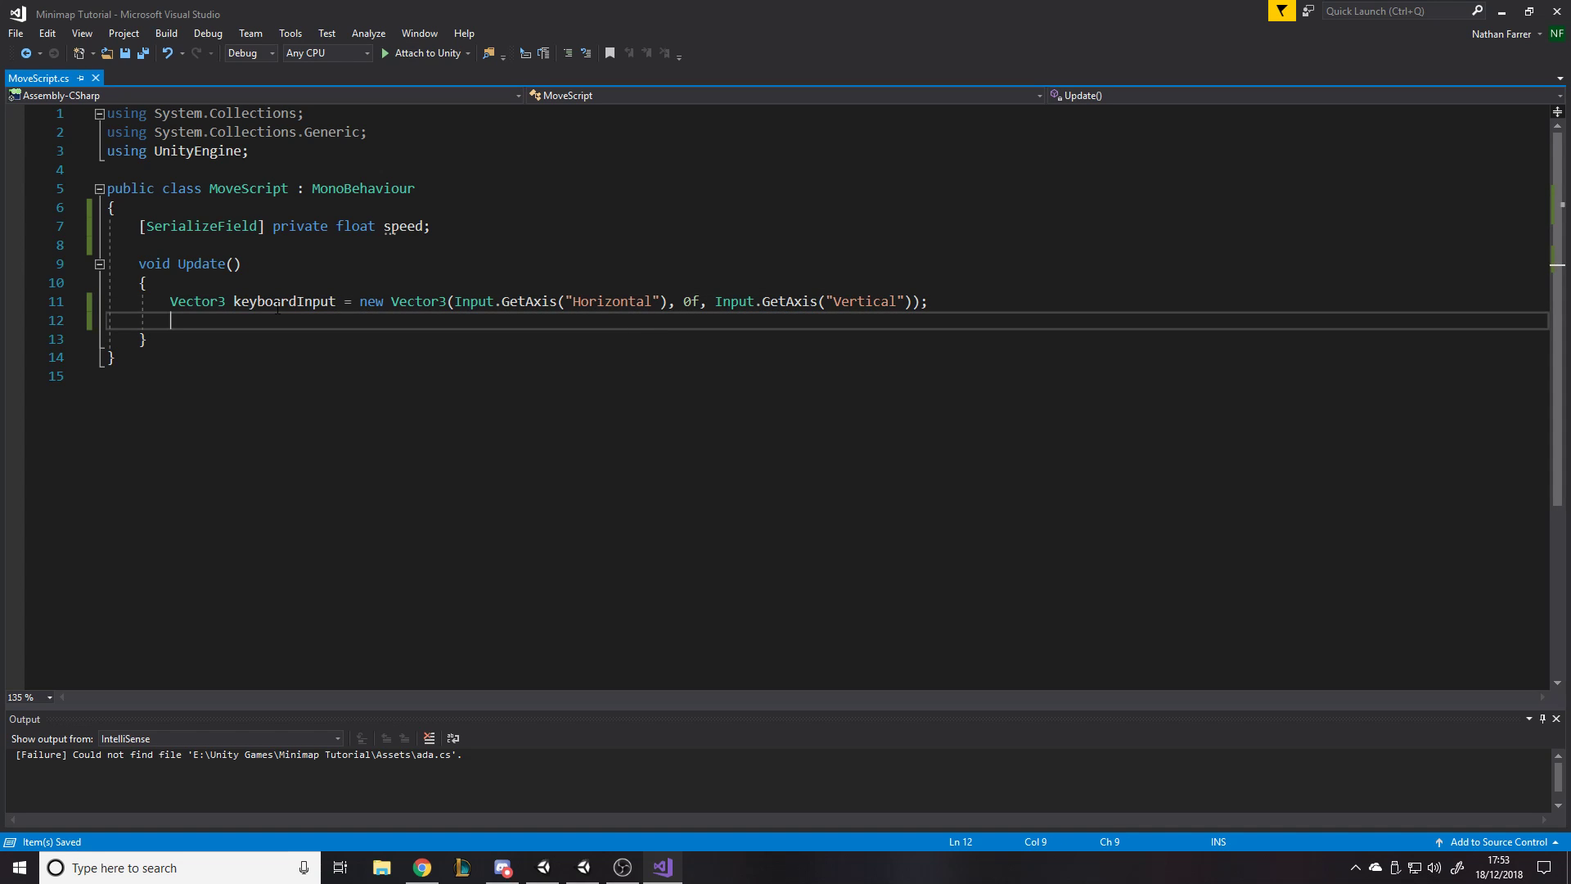
- Add a transform.Translate call below it that moves the object by keyboardInput * speed
type("transform.transla")
key("Tab")
type("(ke")
type("yboardInput * spe")
key("Tab")
type("* speed);")
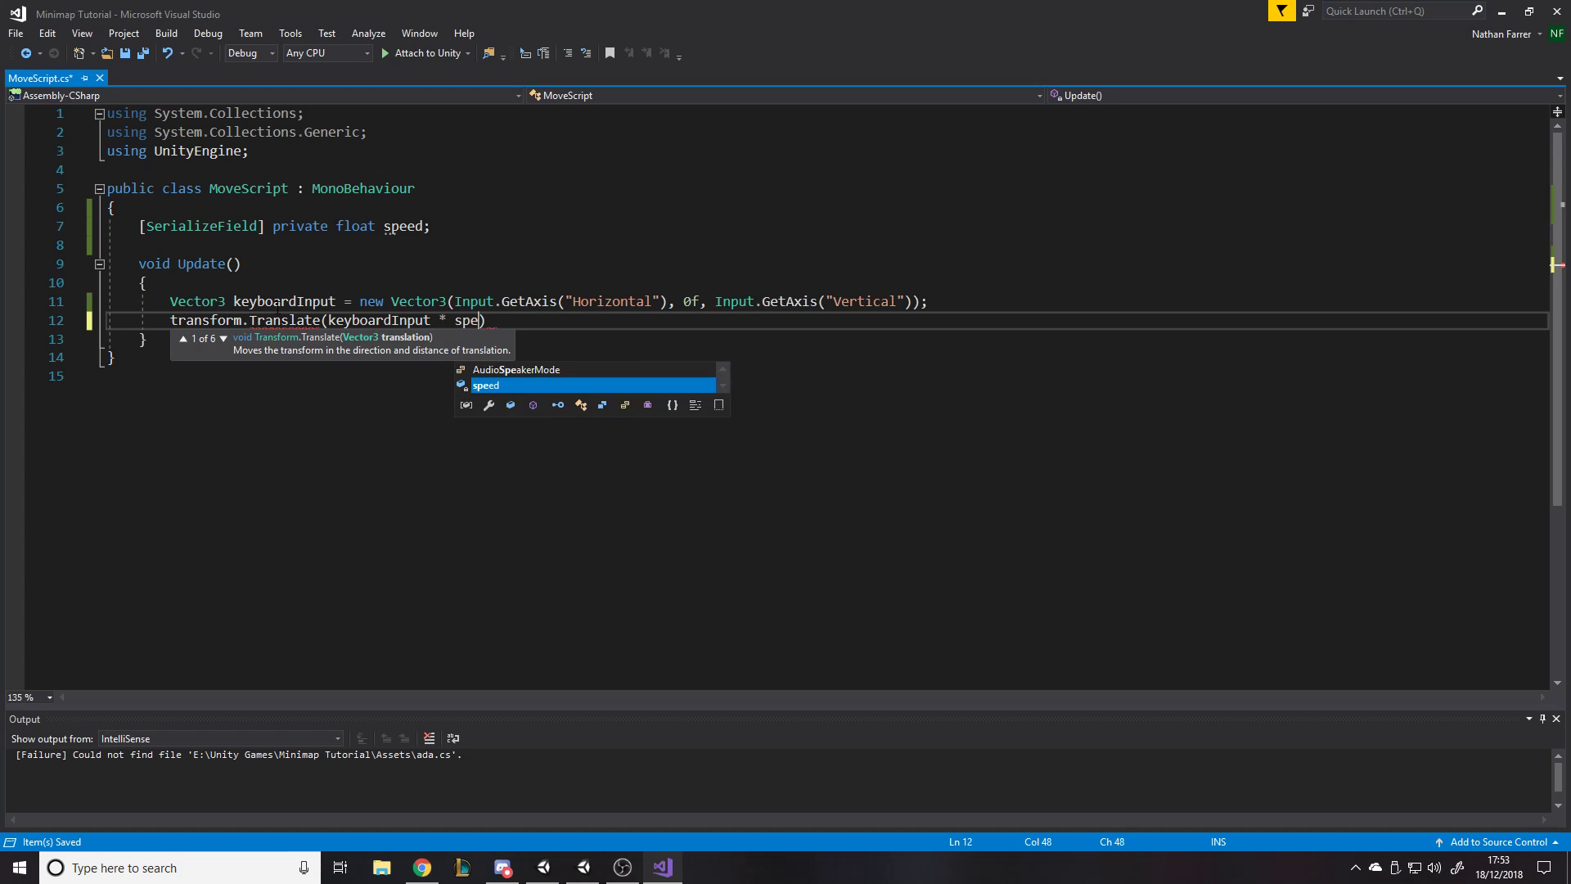
key("ctrl+s")
- Multiply the Translate argument by Time.deltaTime as well and save the script
type("* time")
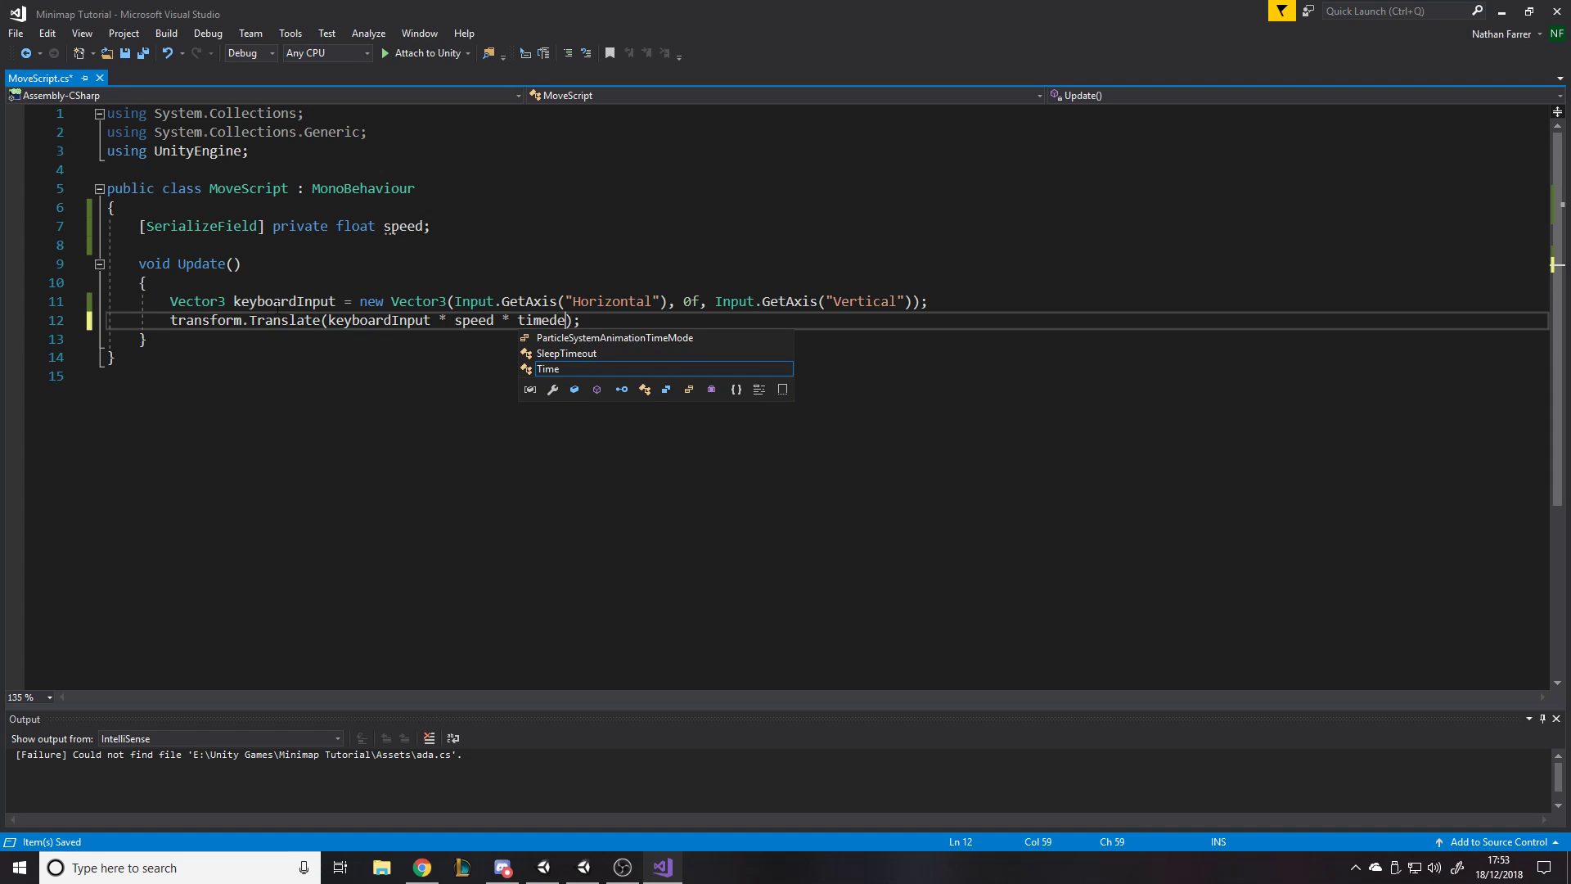
type(".deltaTime")
key("Right")
key("Right")
key("ctrl+s")
- Insert a blank line before the Translate call and clean up the script's formatting, removing unused using directives and making Update private
left_click(963, 302)
key("Return")
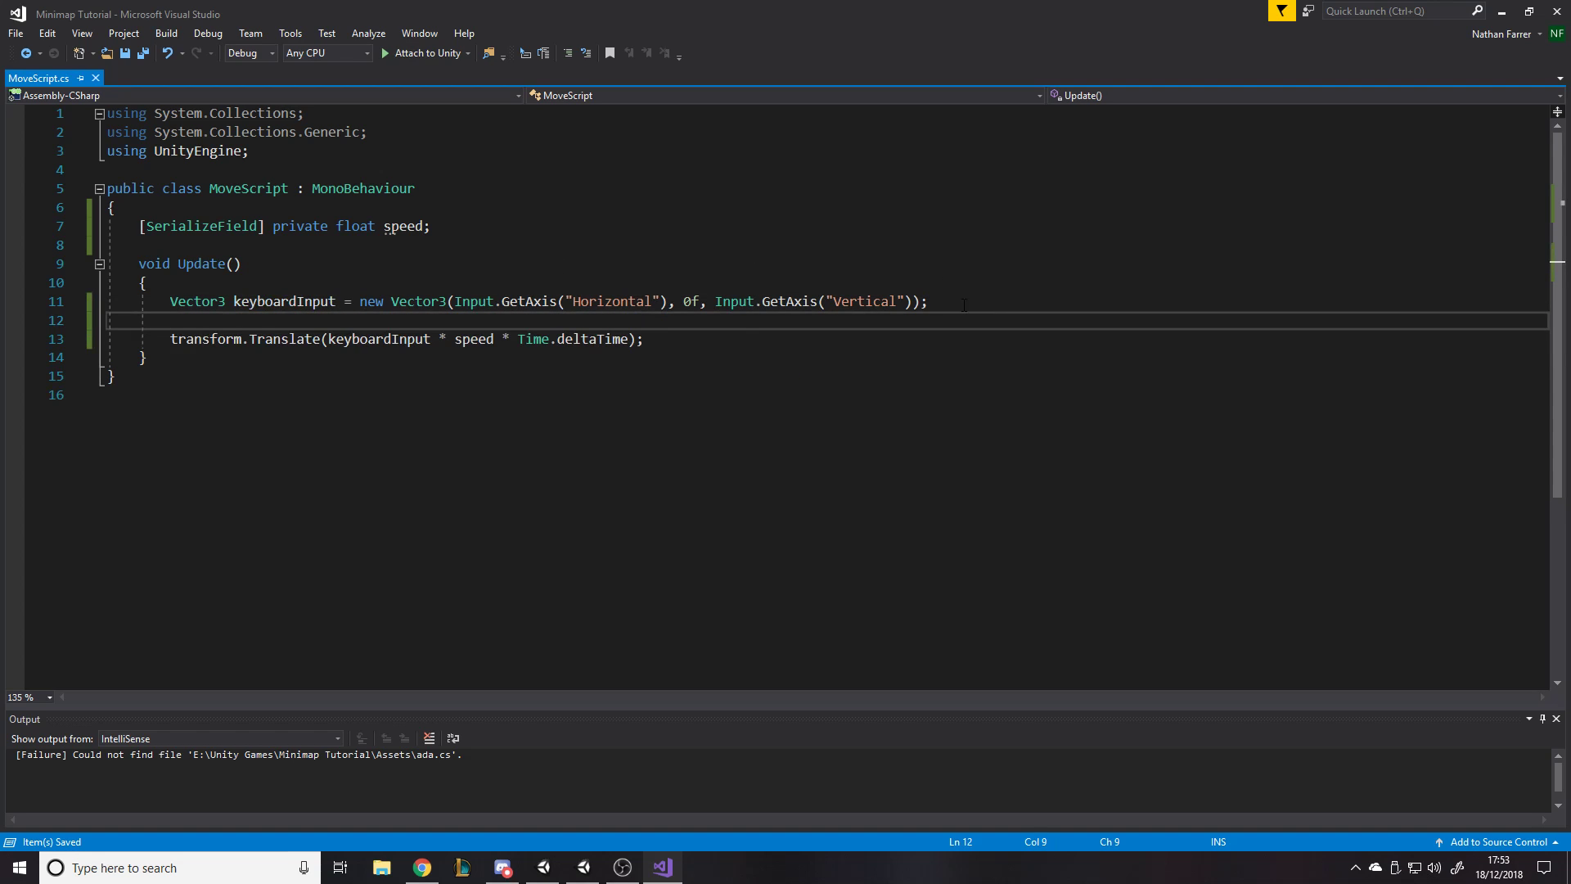
key("ctrl+k")
key("ctrl+d")
left_click(109, 171)
left_click(122, 207)
key("ctrl+s")
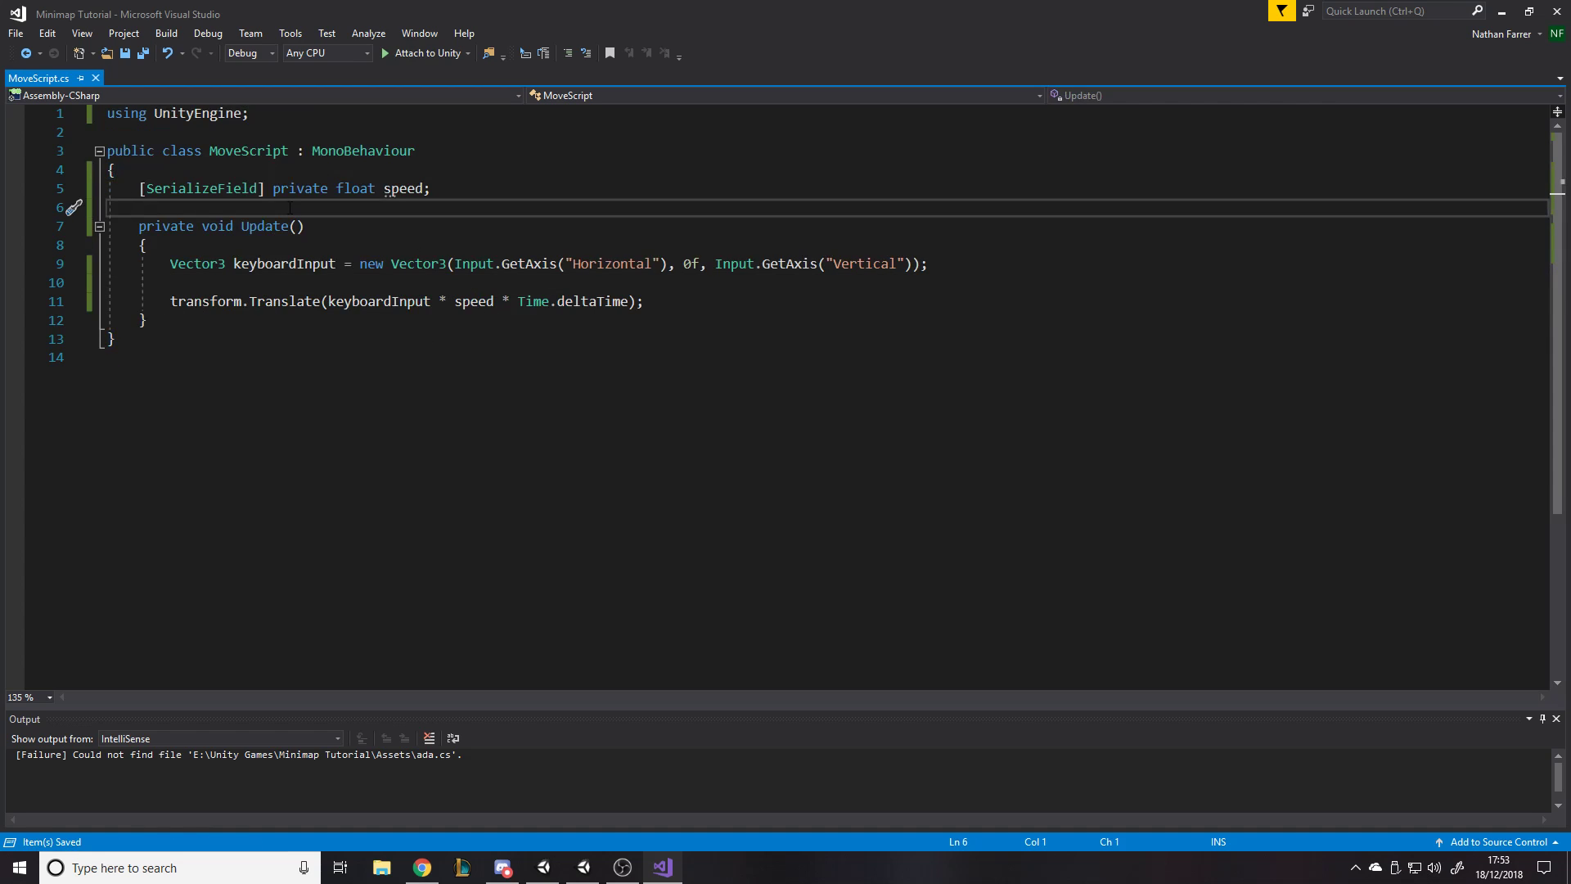
- Switch from the finished script back to the Unity editor and select the Player object
left_click(290, 170)
left_click(289, 151)
left_click(292, 113)
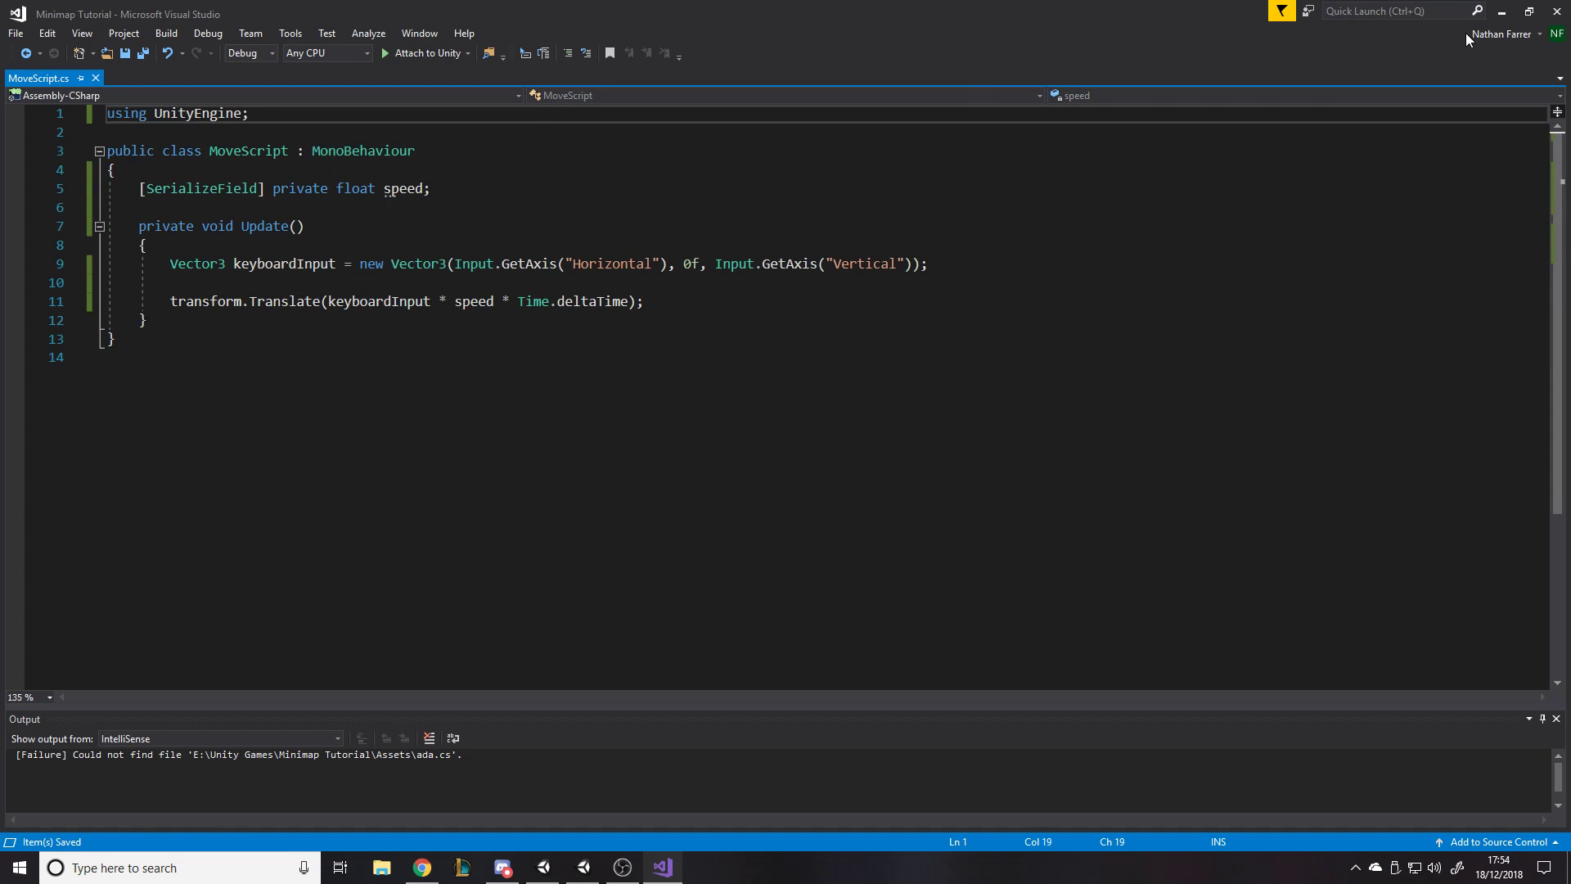
left_click(1502, 11)
left_click(990, 659)
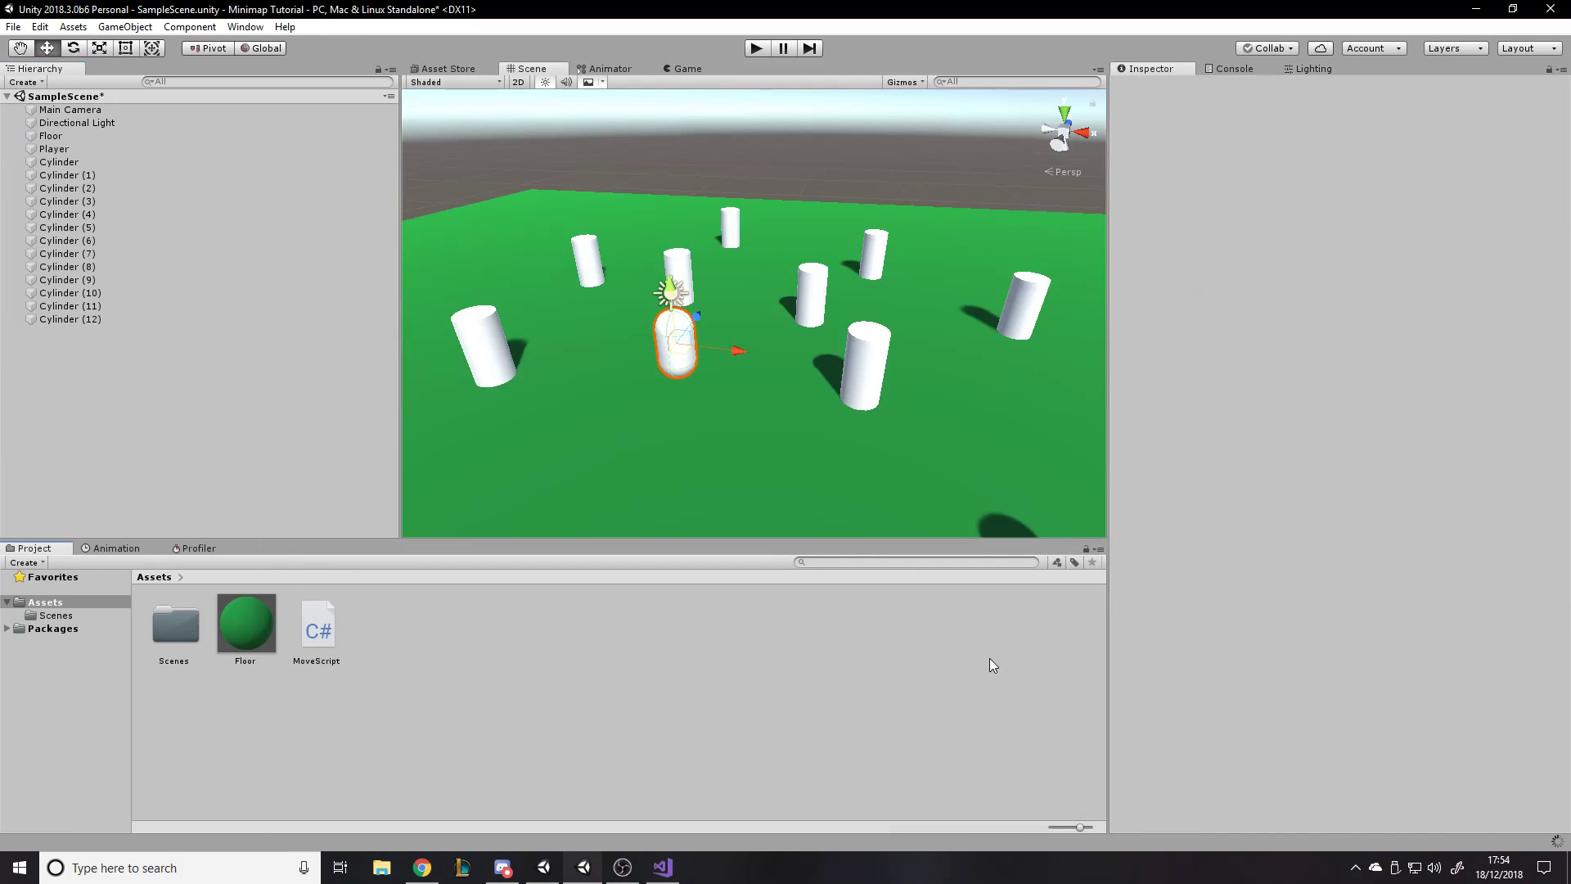
left_click(54, 149)
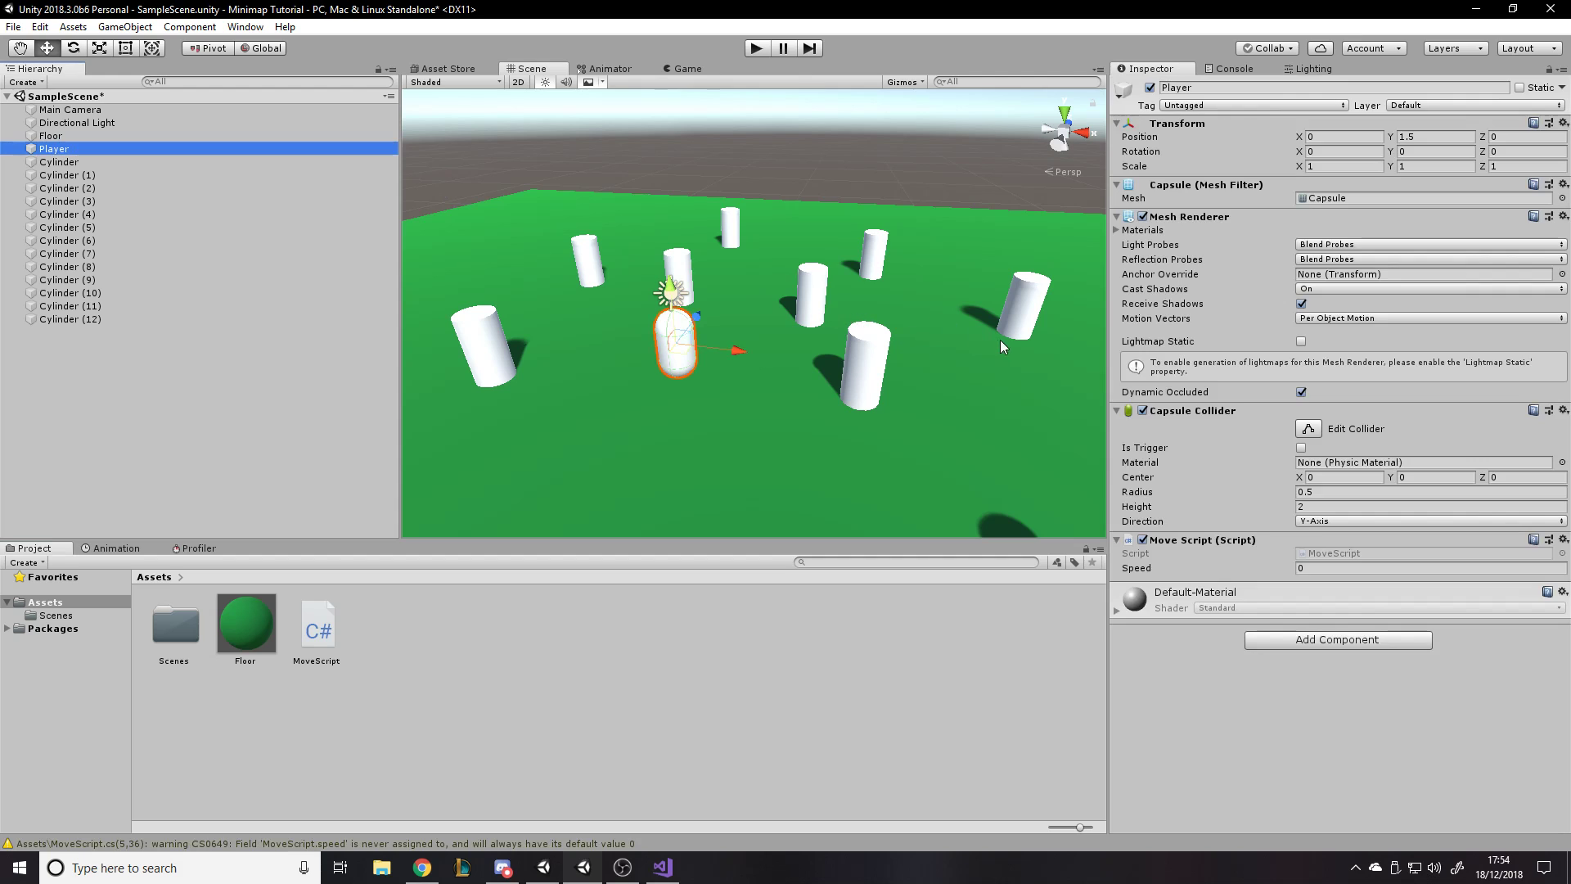
- Run the scene in Play mode, try moving the Player with the A, S, D and W keys, and stop the run
scroll(828, 307, "down", 12)
right_click_drag(828, 307, 835, 352)
left_click(755, 49)
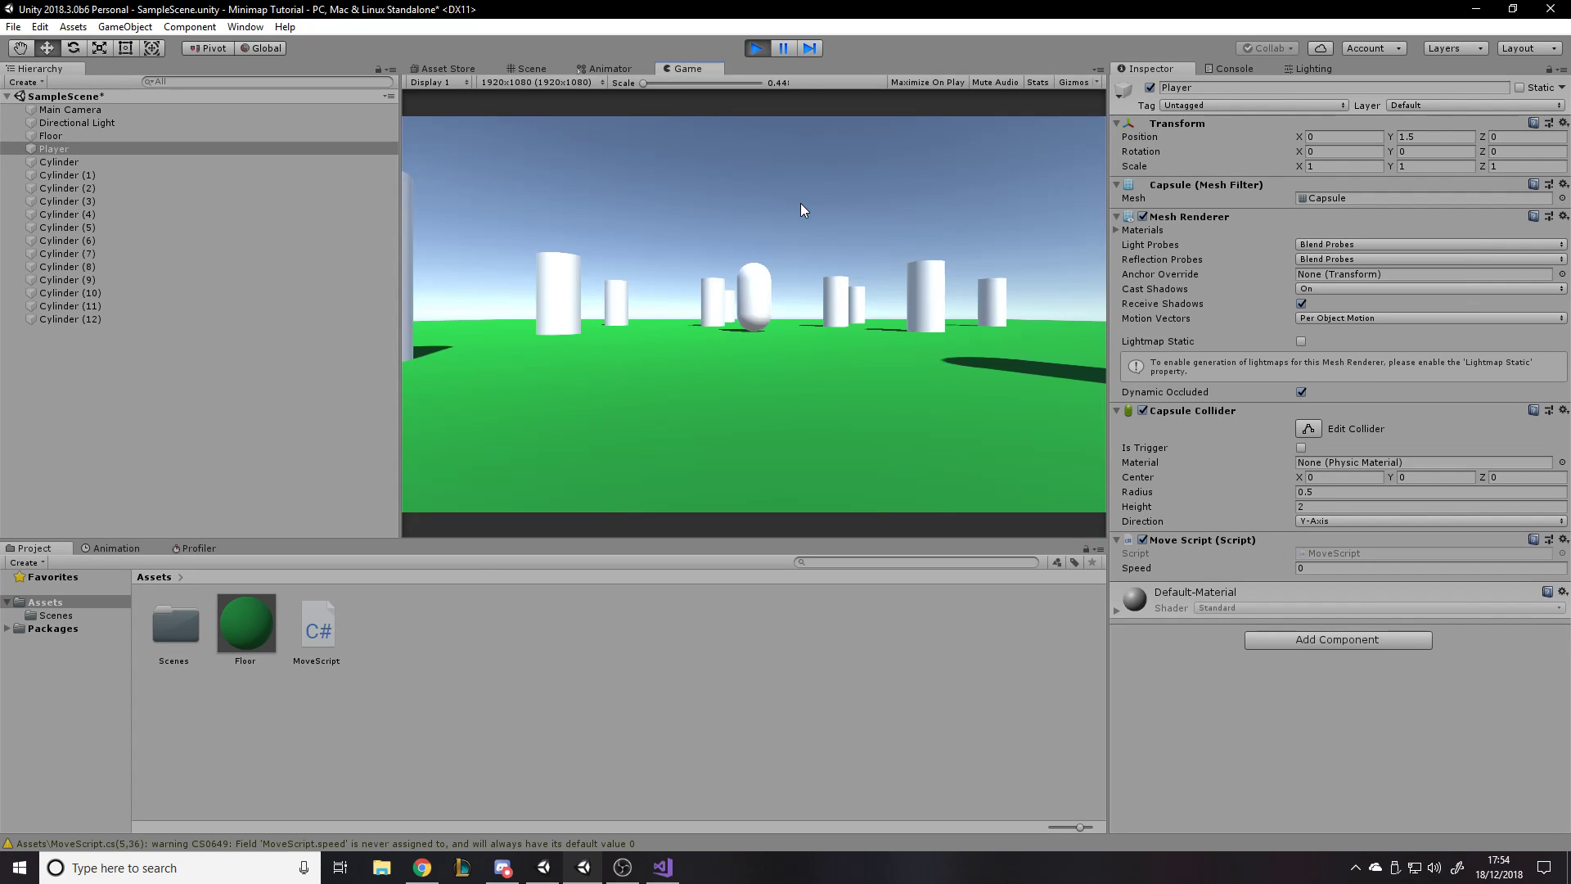
left_click(1330, 567)
left_click(974, 345)
key("a")
key("s")
key("d")
key("a")
key("d")
key("w")
left_click(755, 47)
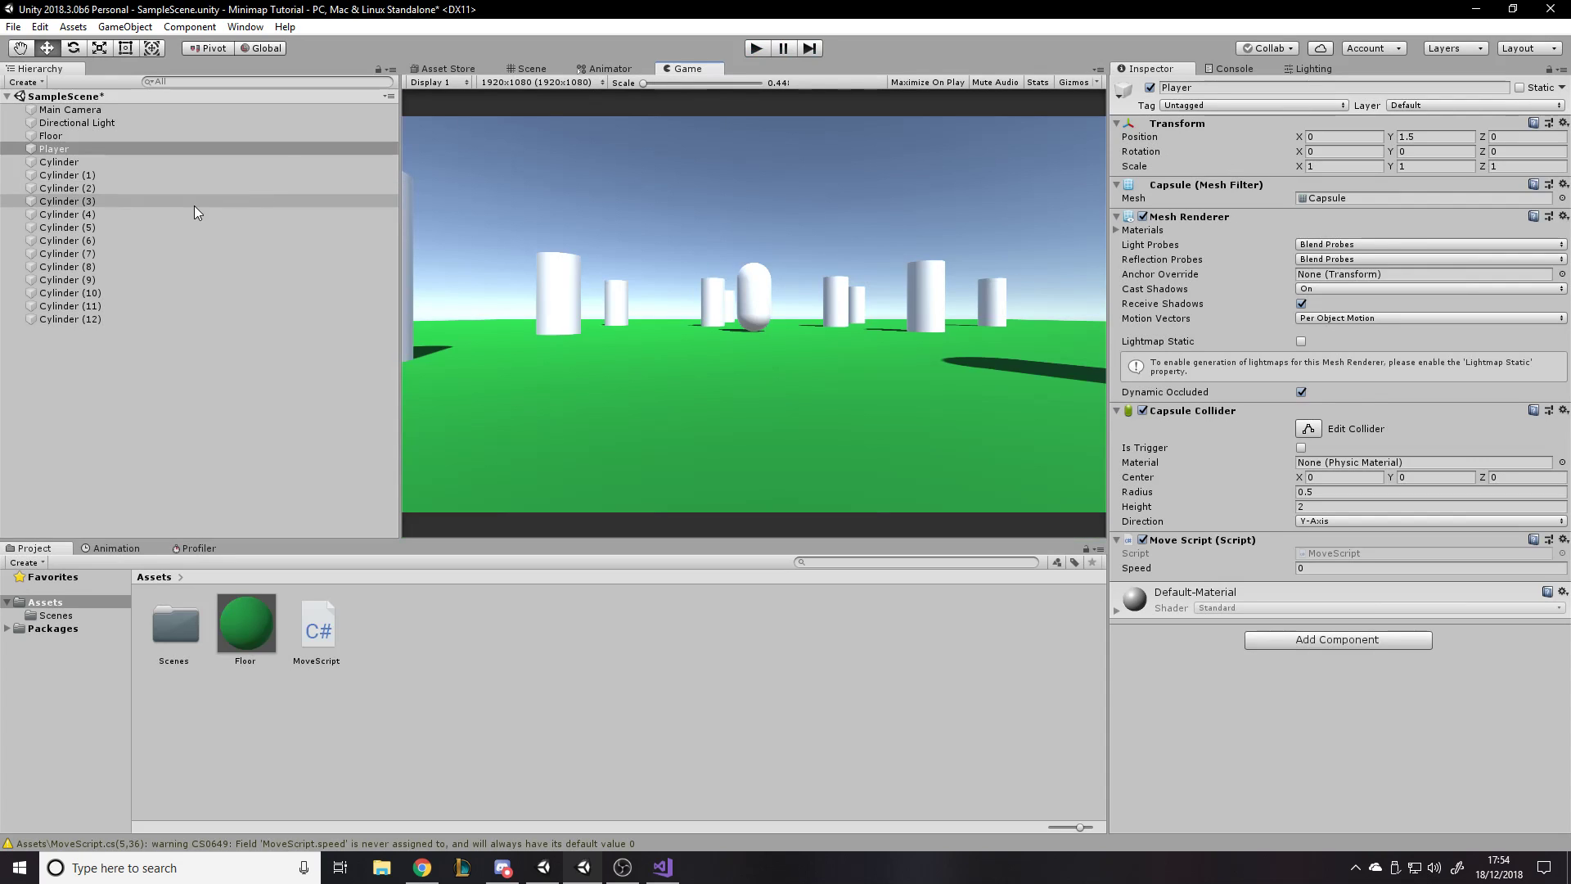
- Raise, pull back and tilt the Main Camera to position Y 4.75 and Z -11.25 with an X rotation of 23.23
left_click(139, 110)
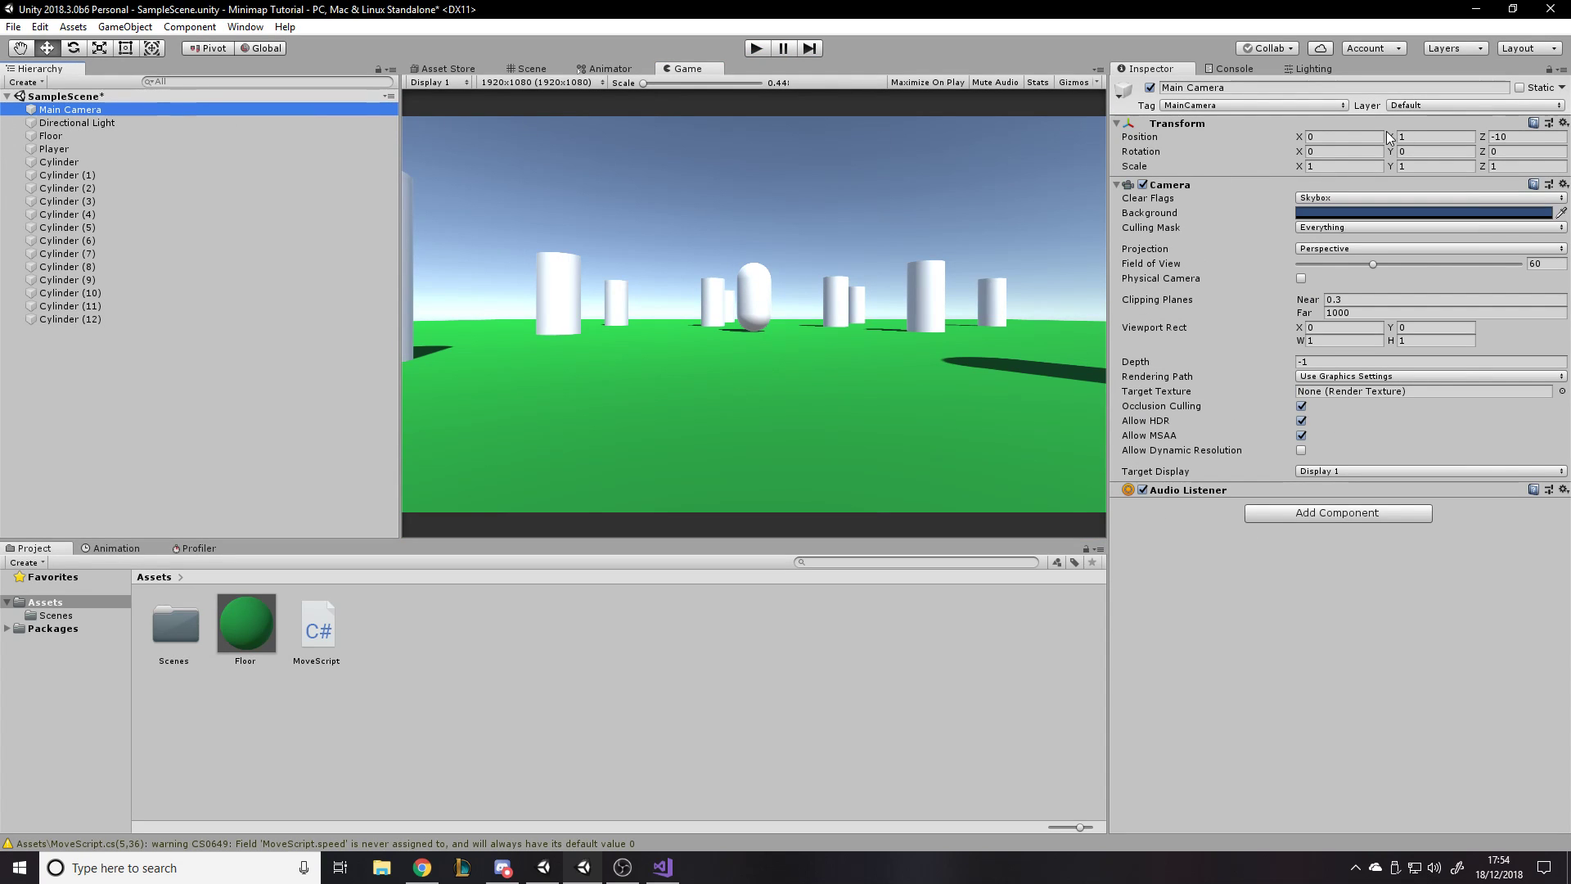
left_click_drag(1393, 135, 372, 162)
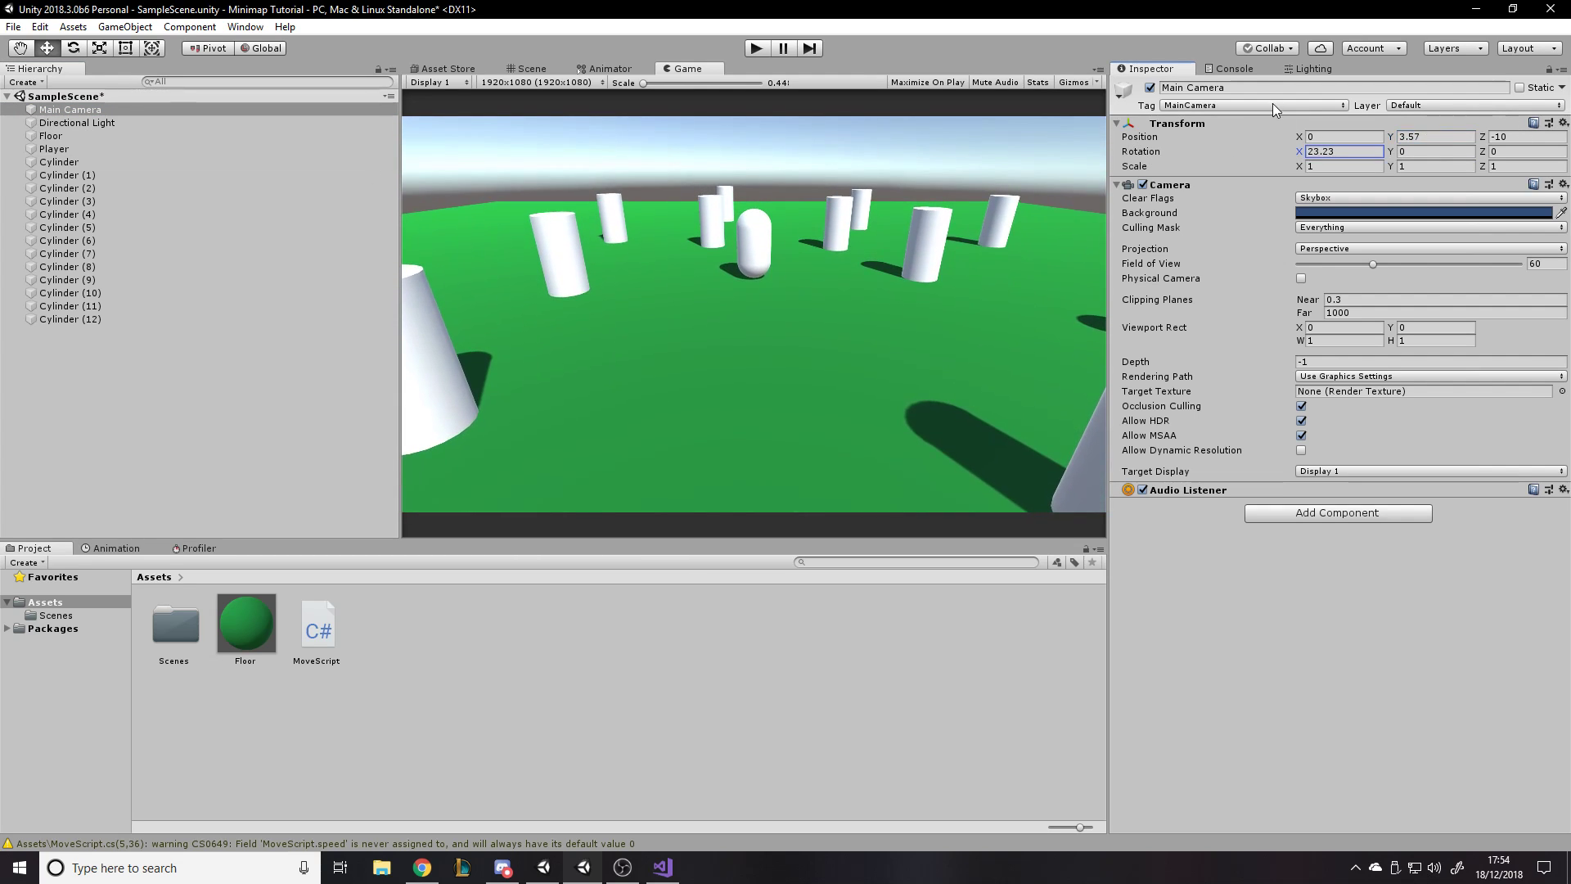
left_click(1409, 137)
type("5")
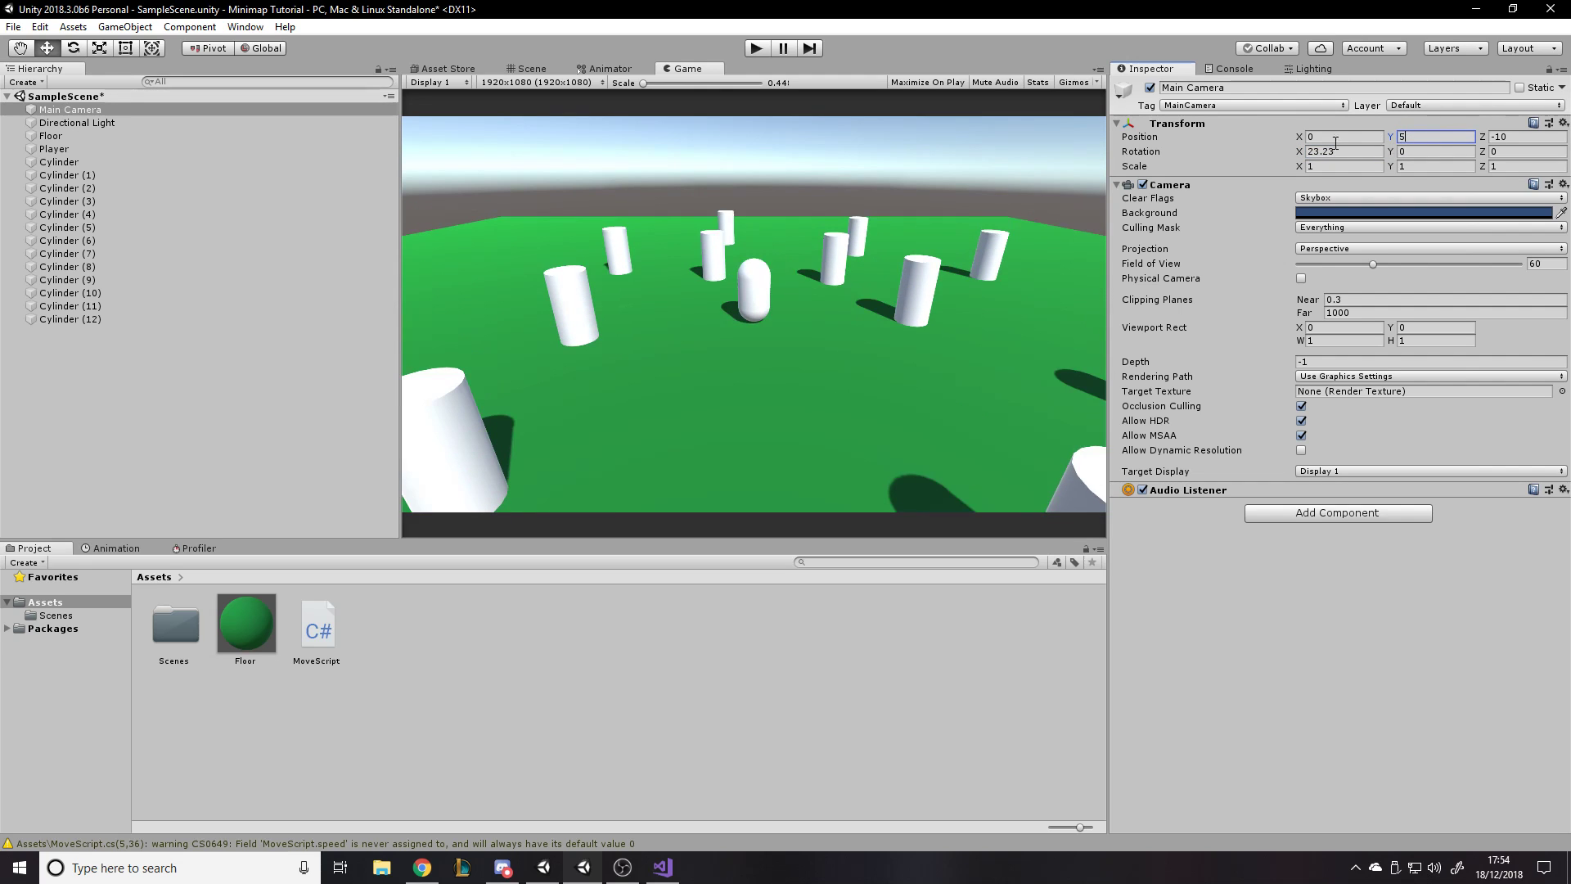
left_click_drag(1491, 136, 1386, 145)
left_click_drag(1483, 138, 1543, 138)
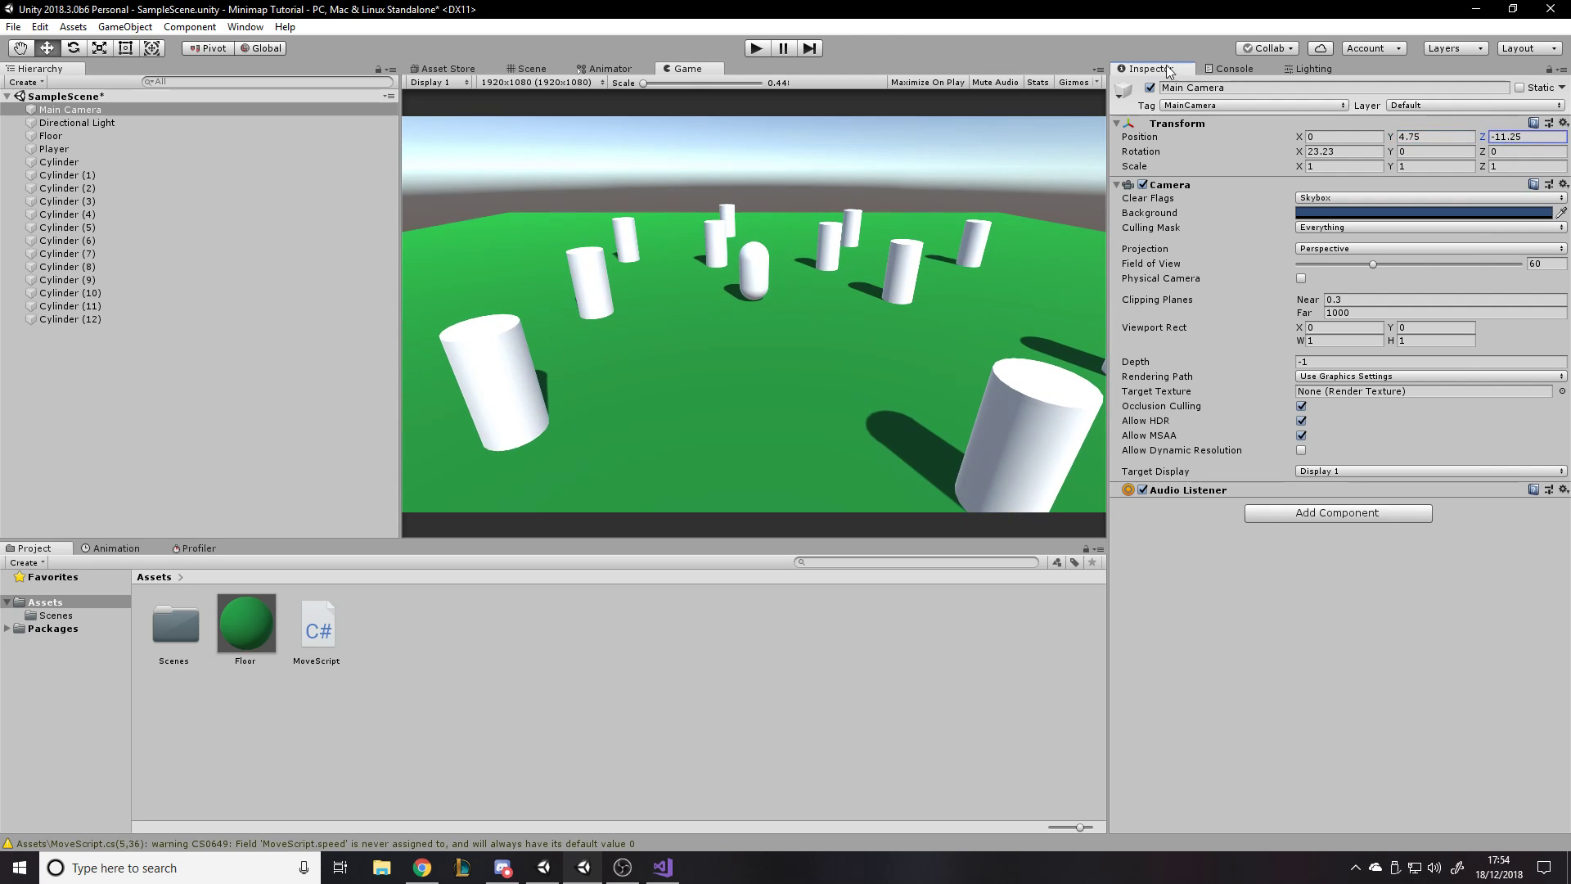
- Start Play mode and set the Player's Move Script speed to 5 while the scene is running
left_click(759, 50)
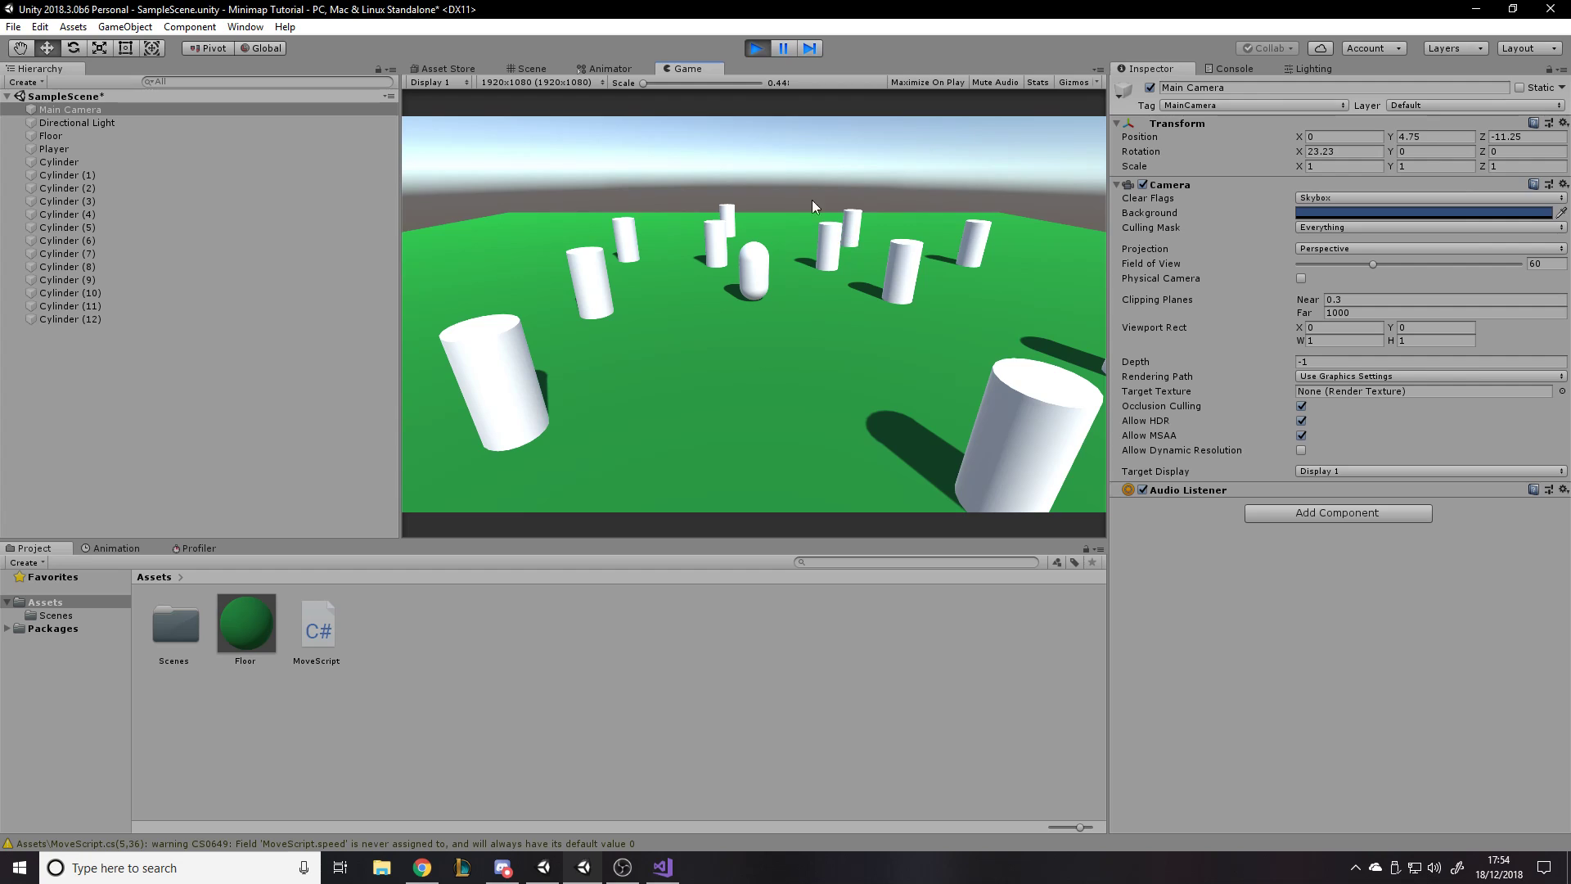
left_click(59, 150)
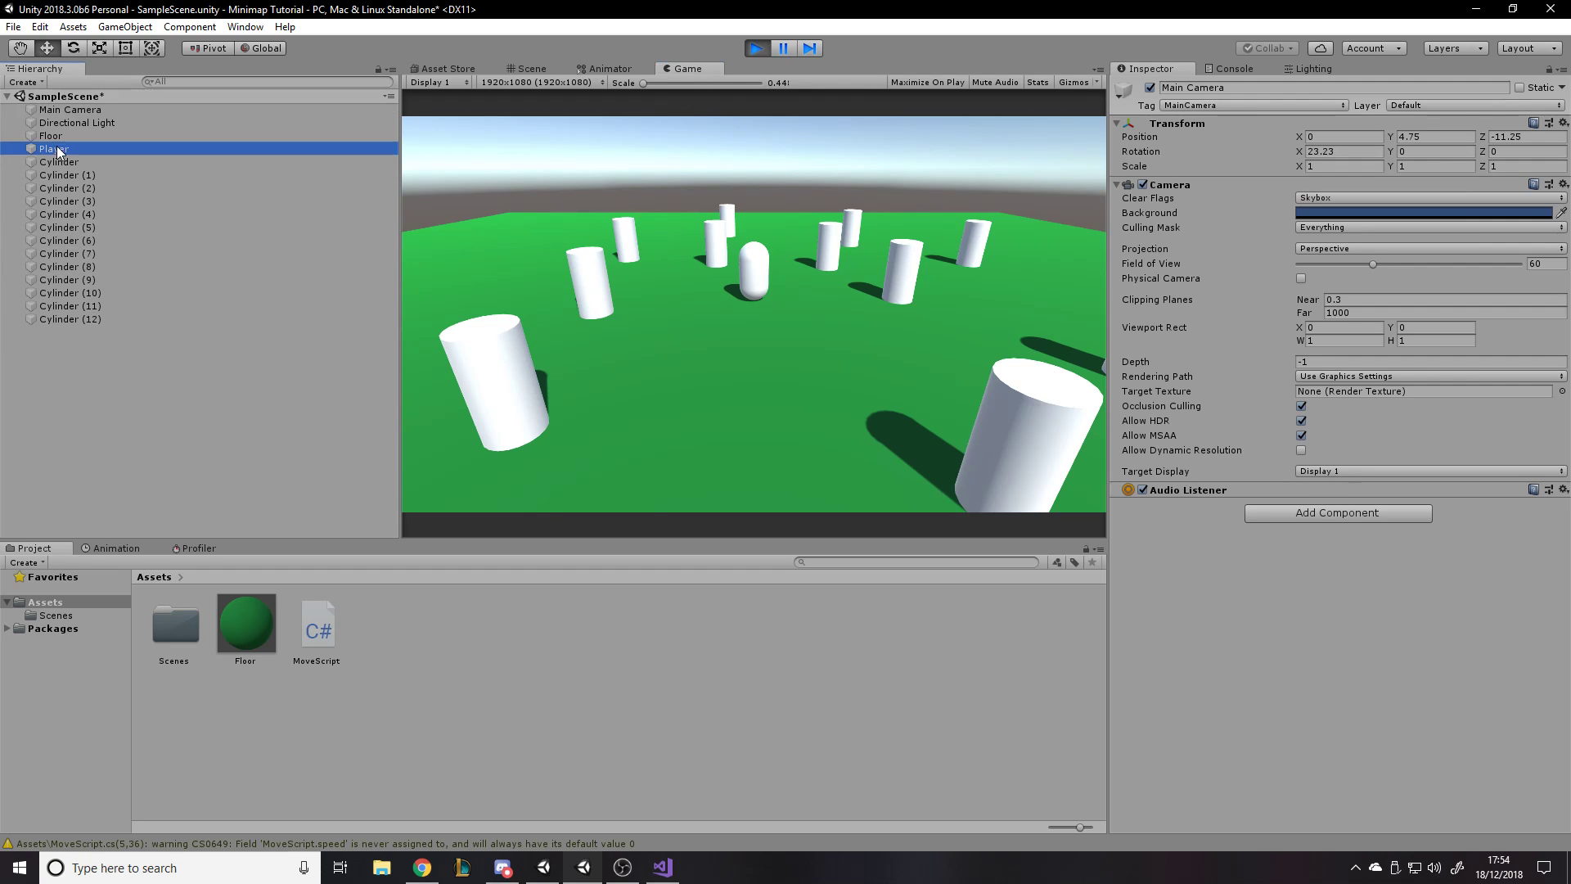
left_click(1334, 557)
left_click(1359, 568)
type("5")
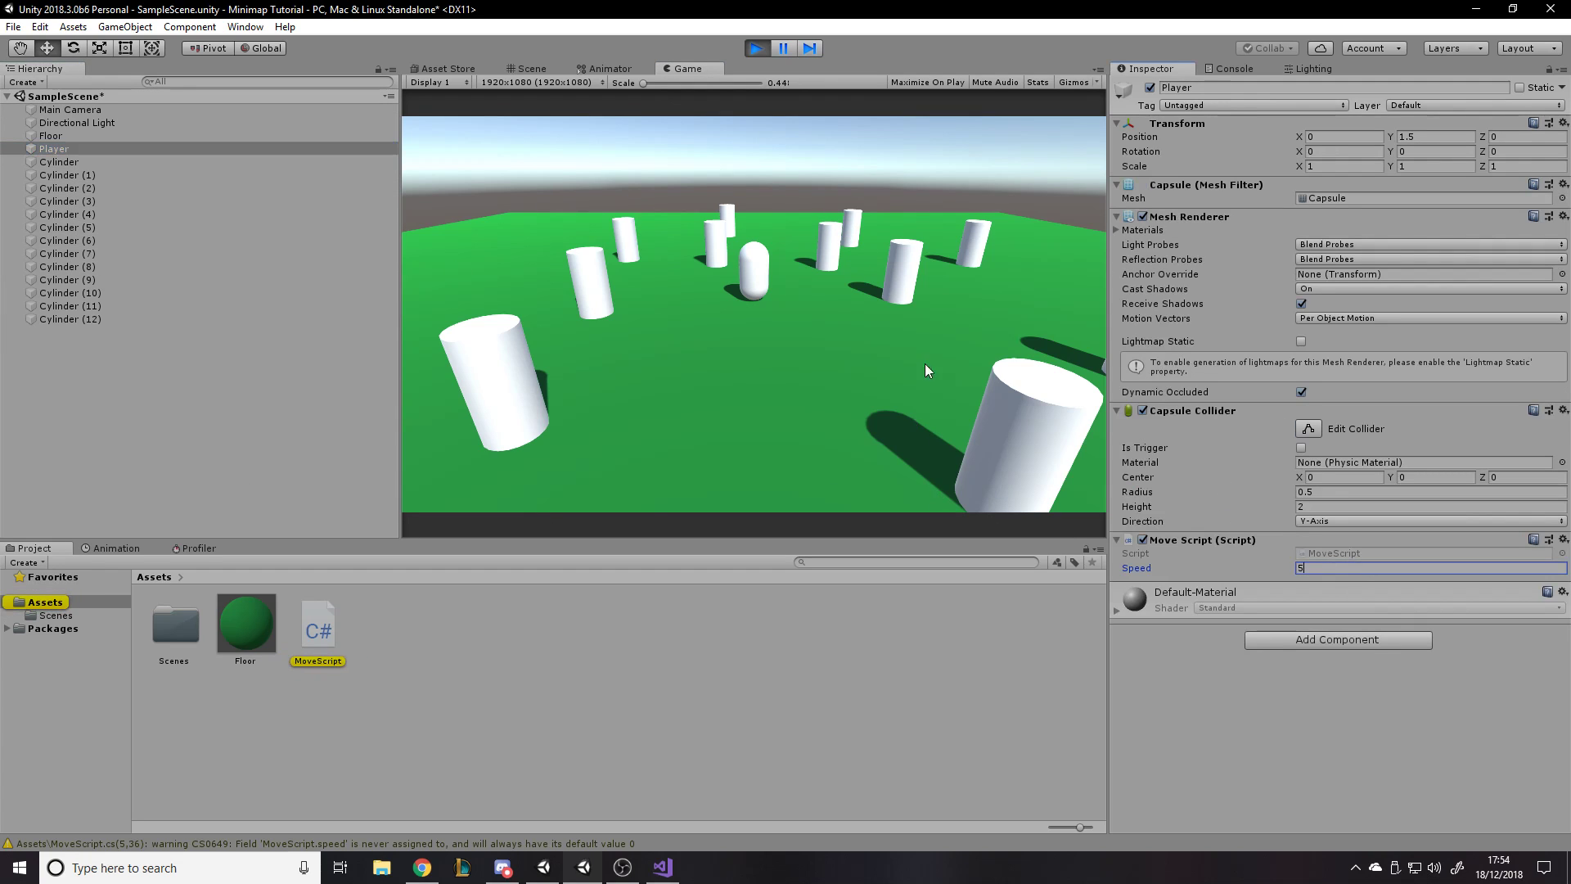
- Test the Player's movement in the running game with the A, S, W and D keys and exit Play mode
left_click(921, 360)
key("a")
key("s")
key("w")
key("d")
key("s")
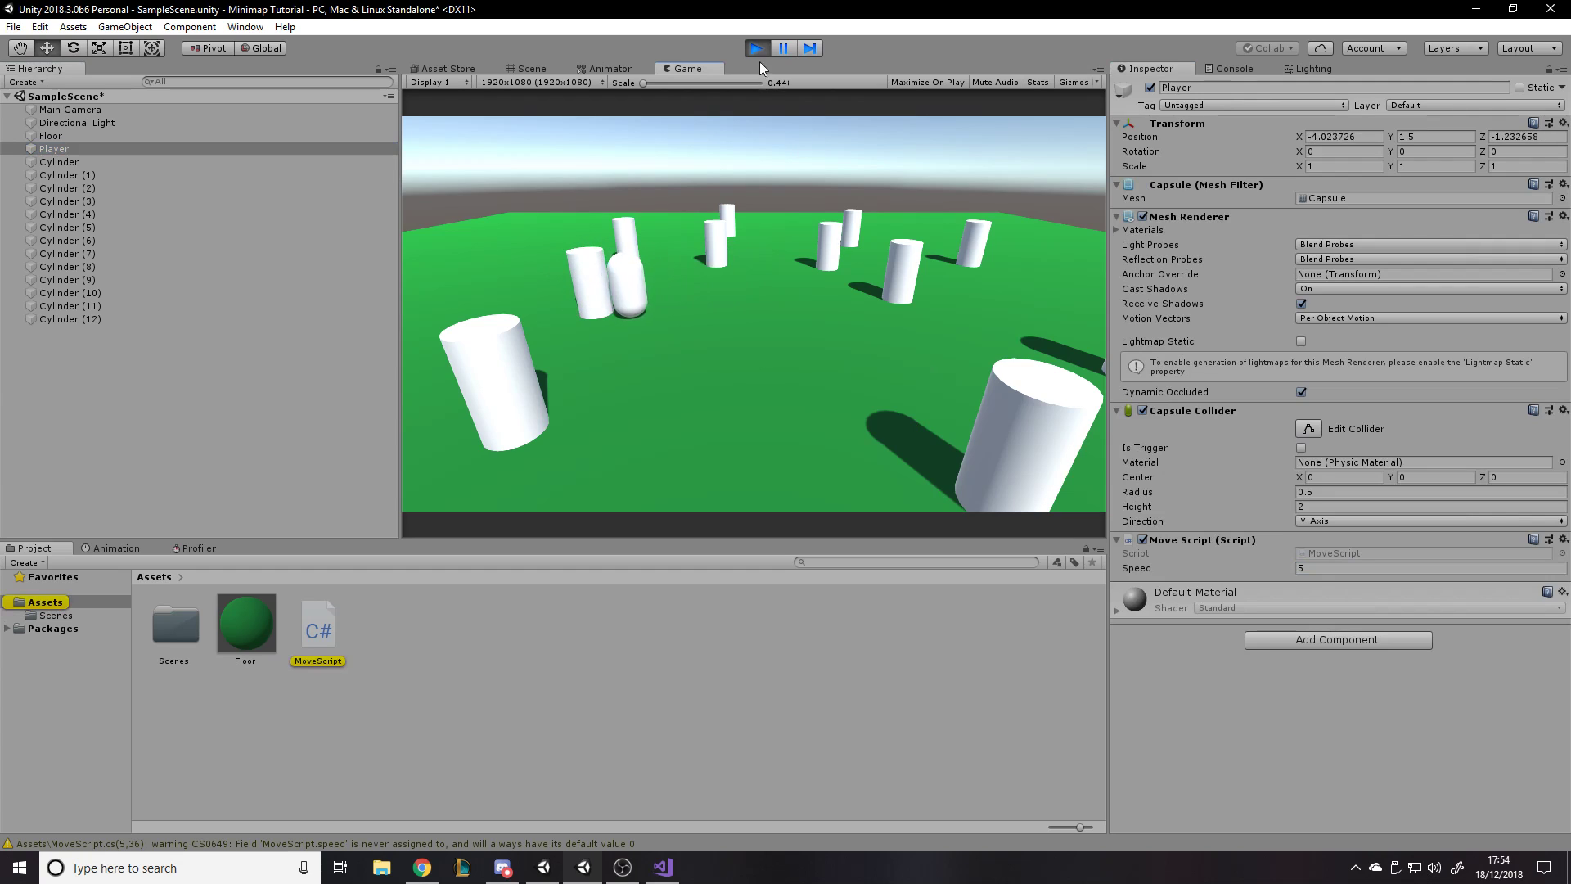
left_click(753, 46)
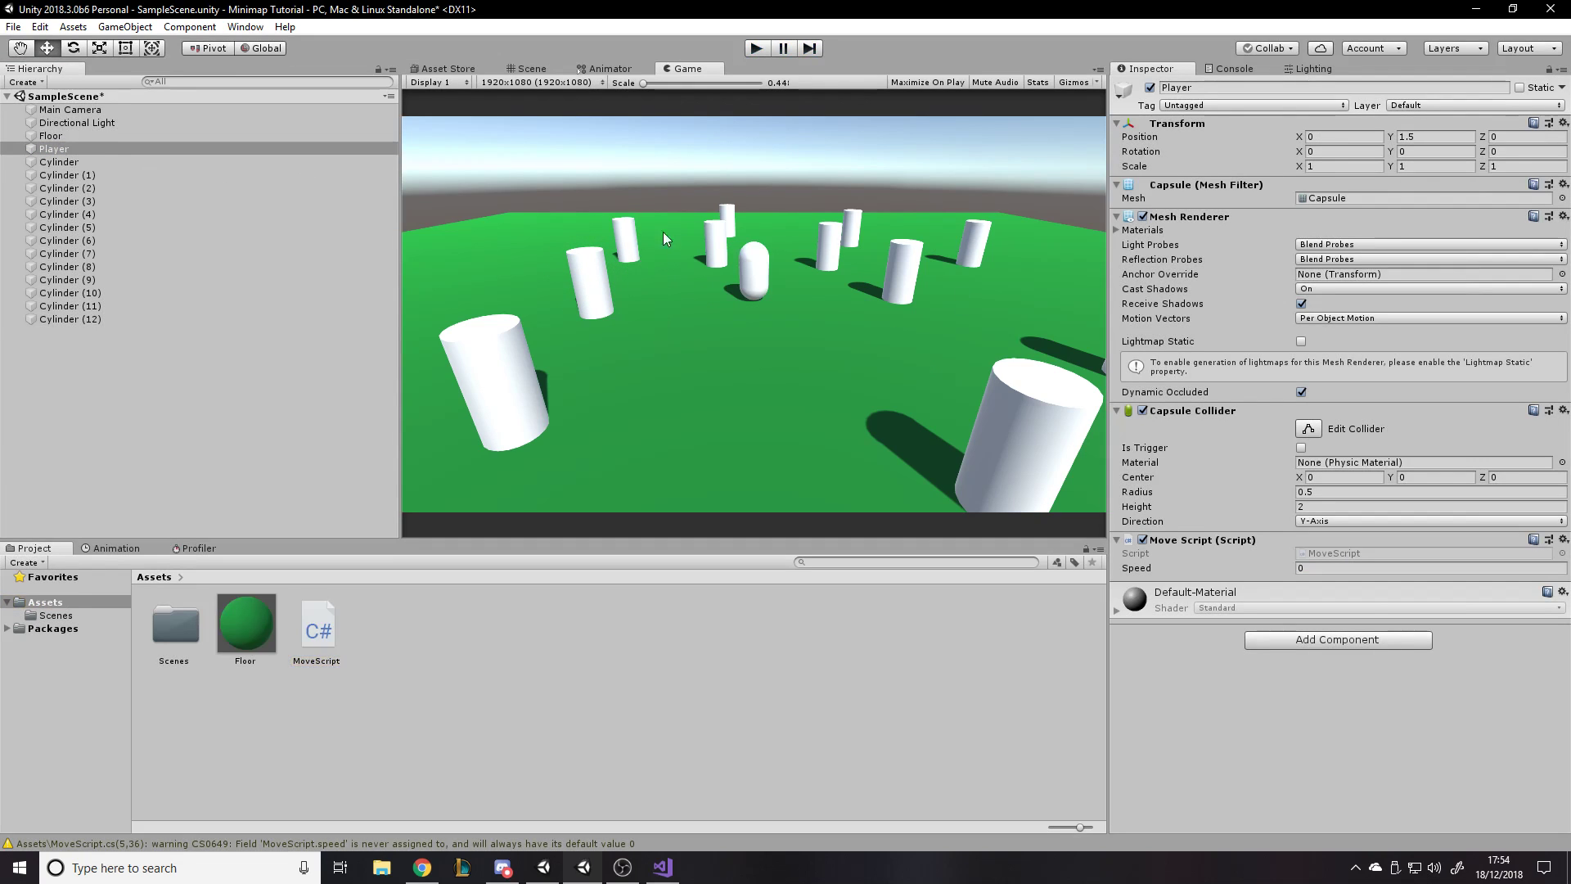
- Set the Player's Move Script speed to 5 in edit mode and deselect the object
left_click(1322, 568)
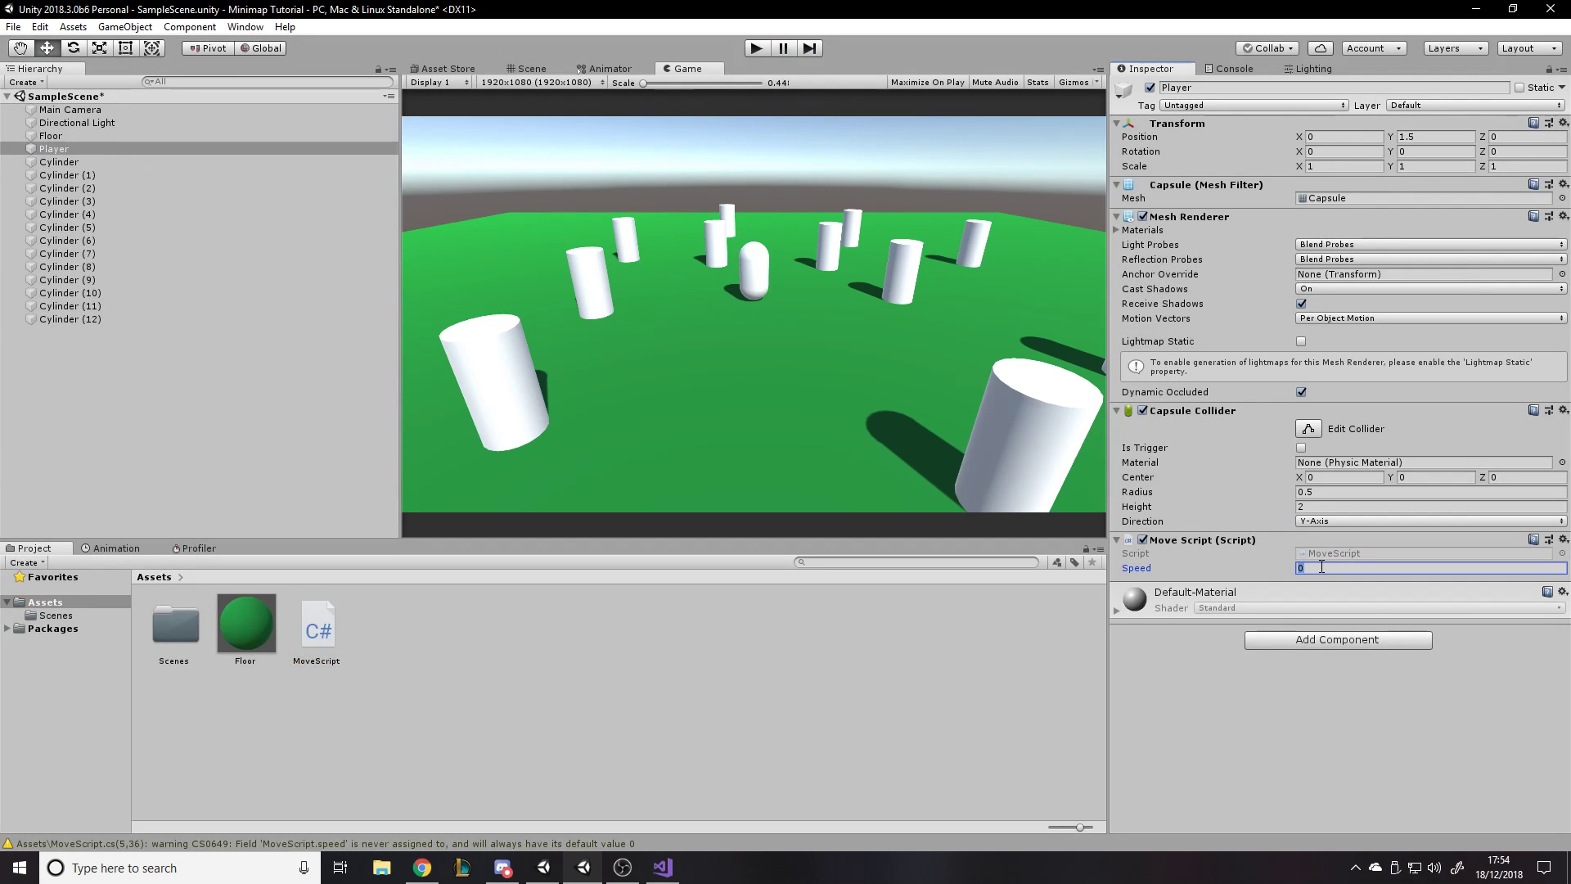
type("5")
left_click(1221, 704)
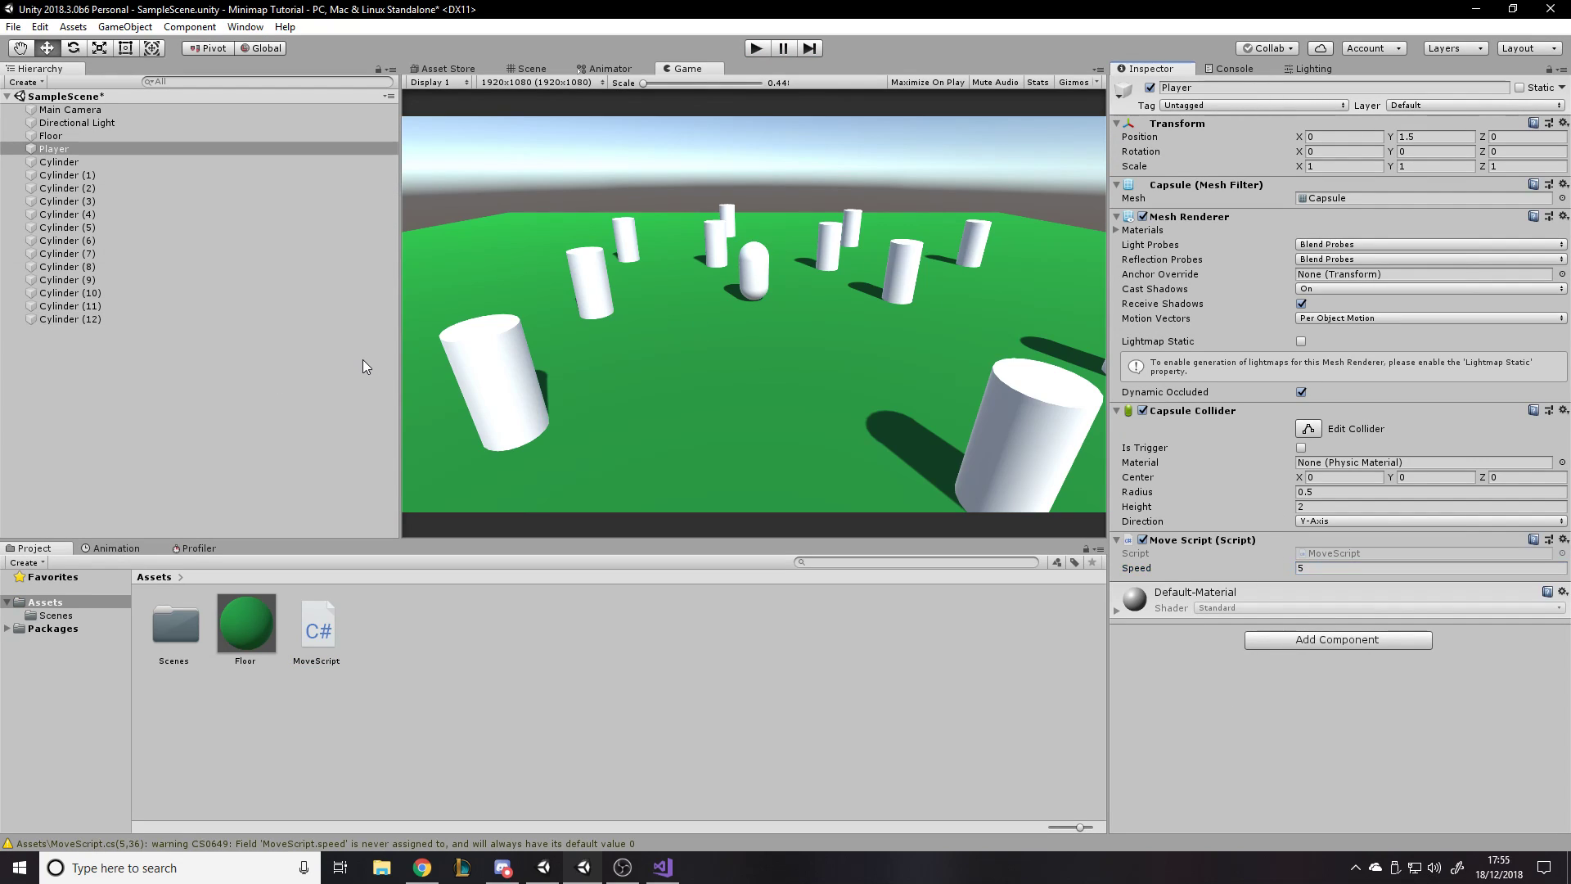
left_click(208, 329)
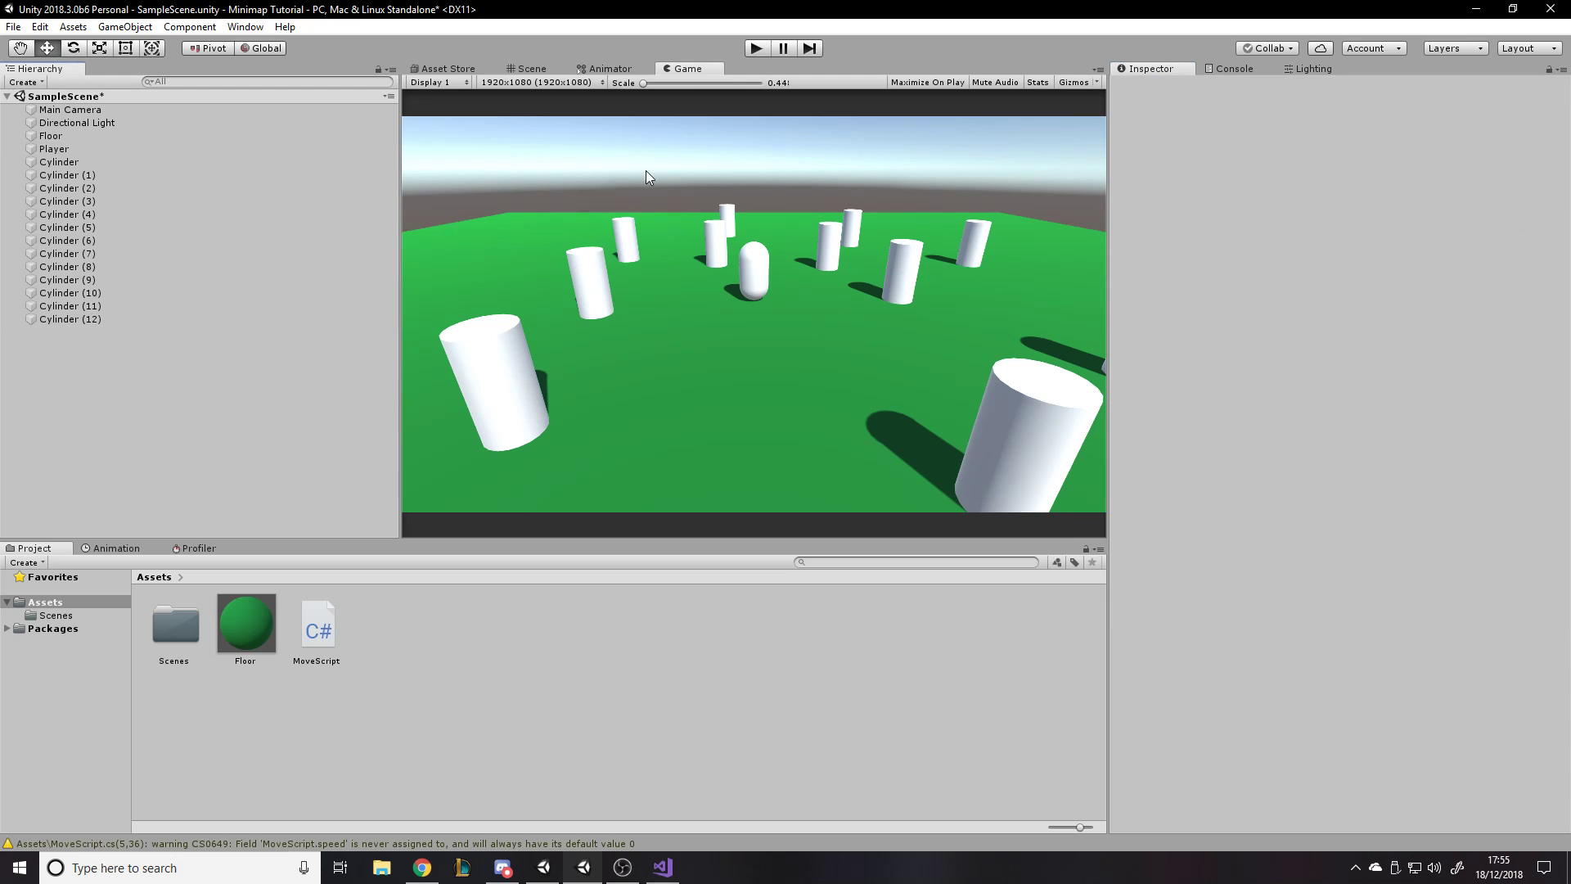
- Add a new Camera object to the scene as a second camera
left_click(532, 67)
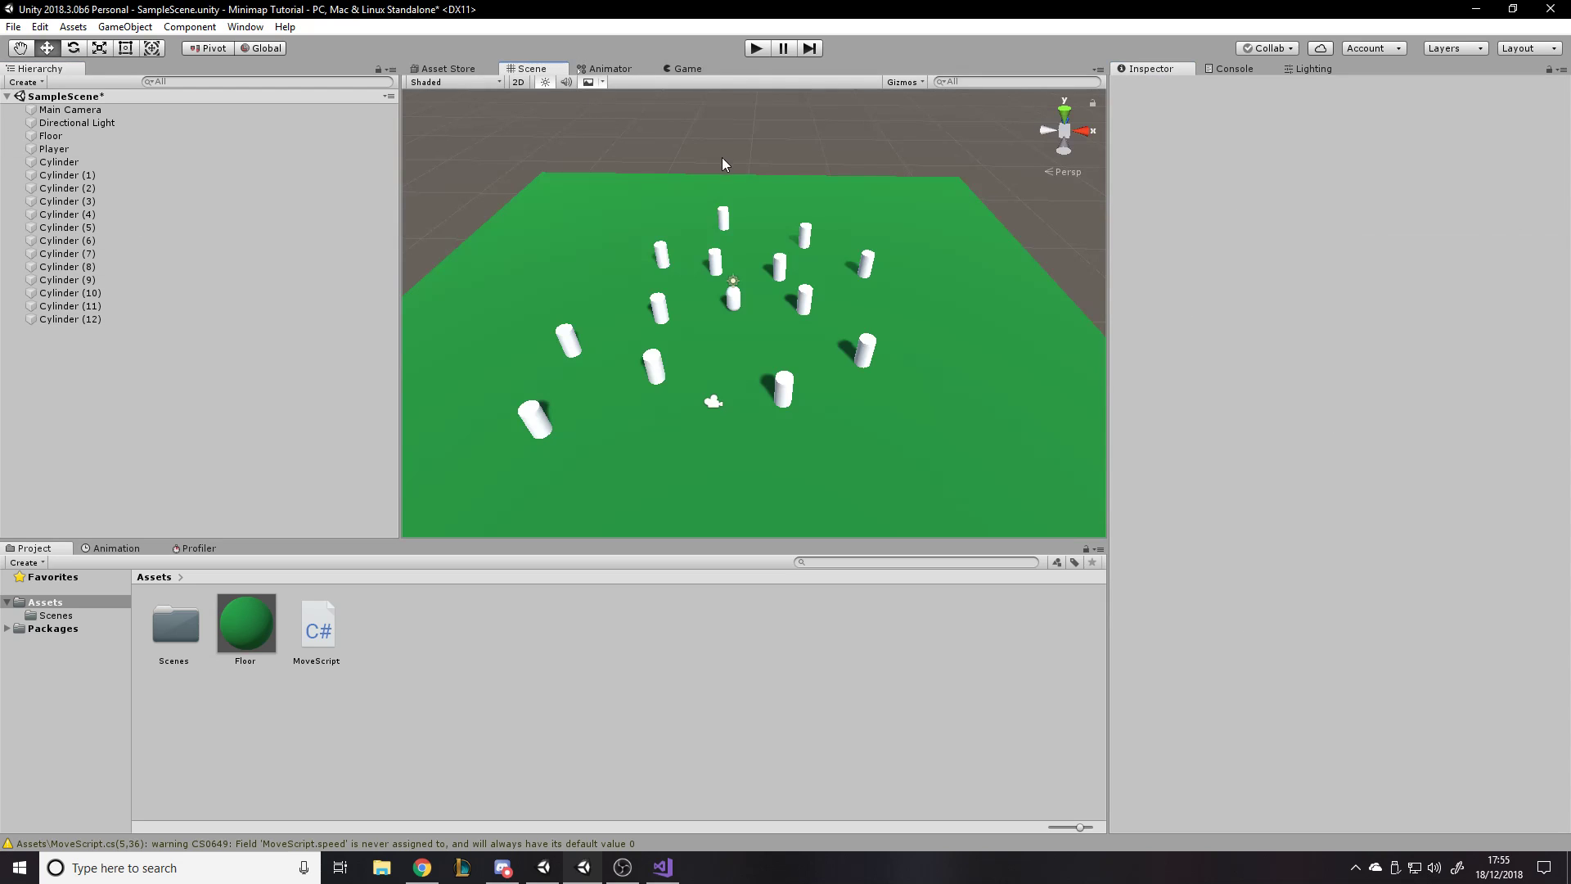
left_click(691, 69)
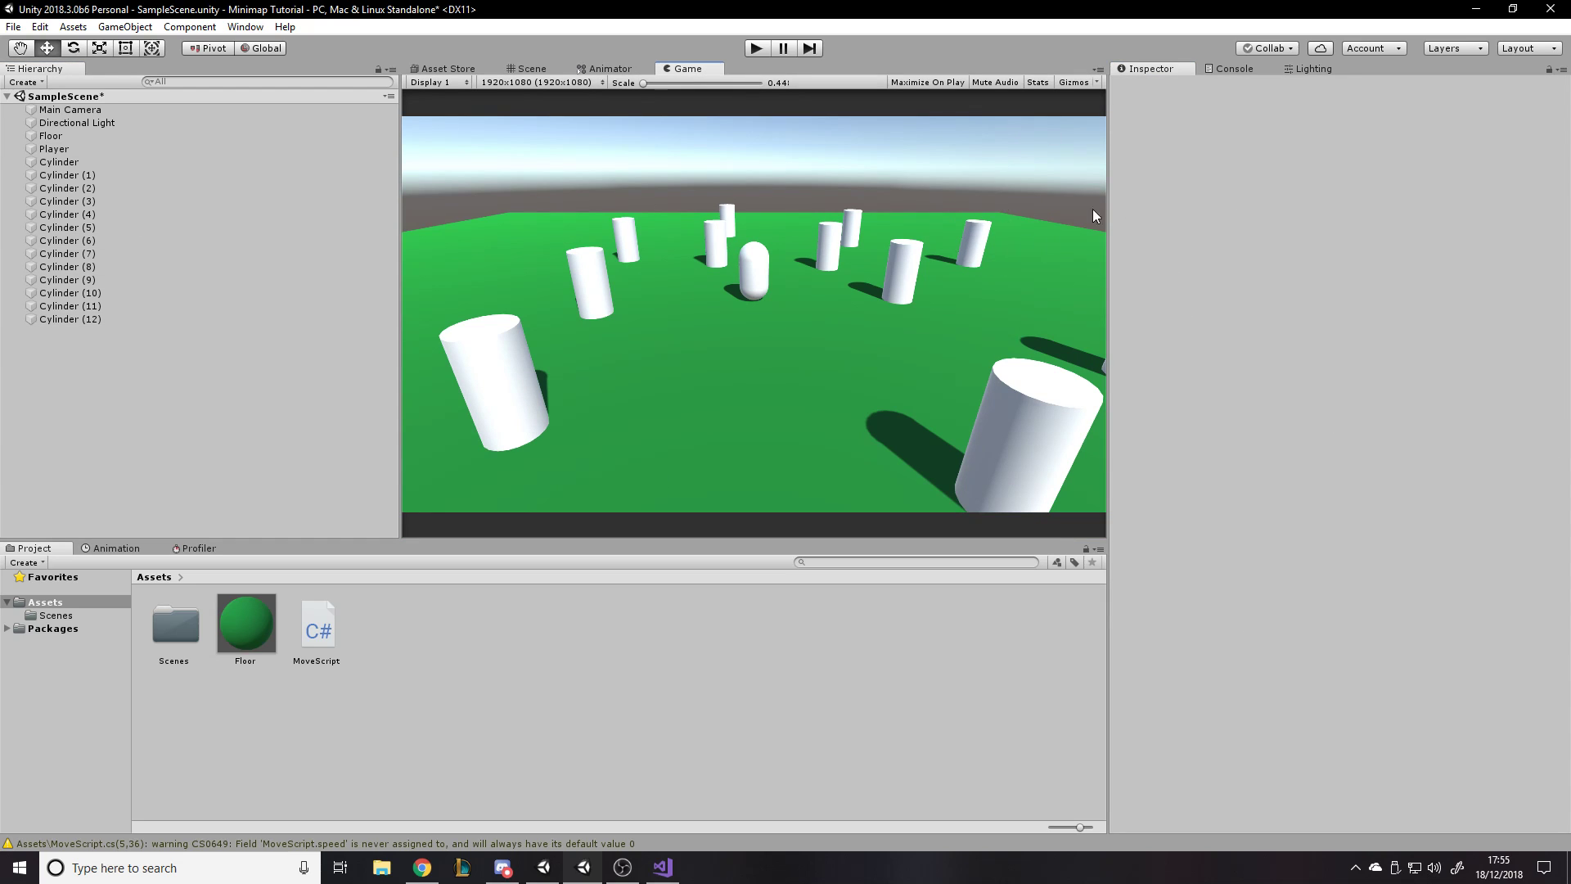
right_click(74, 359)
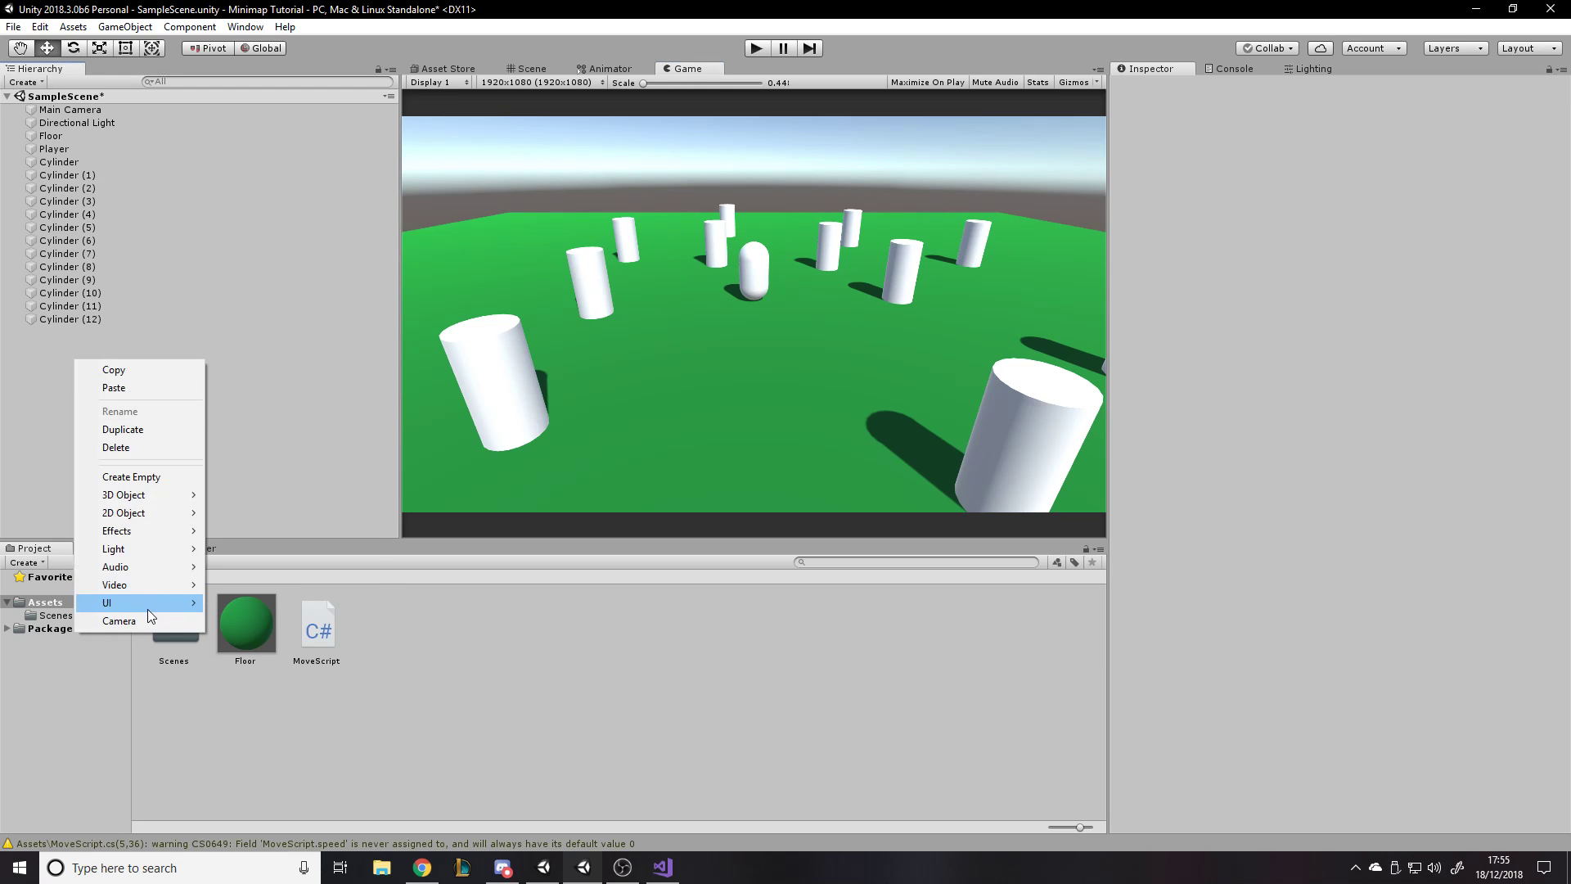
mouse_move(147, 609)
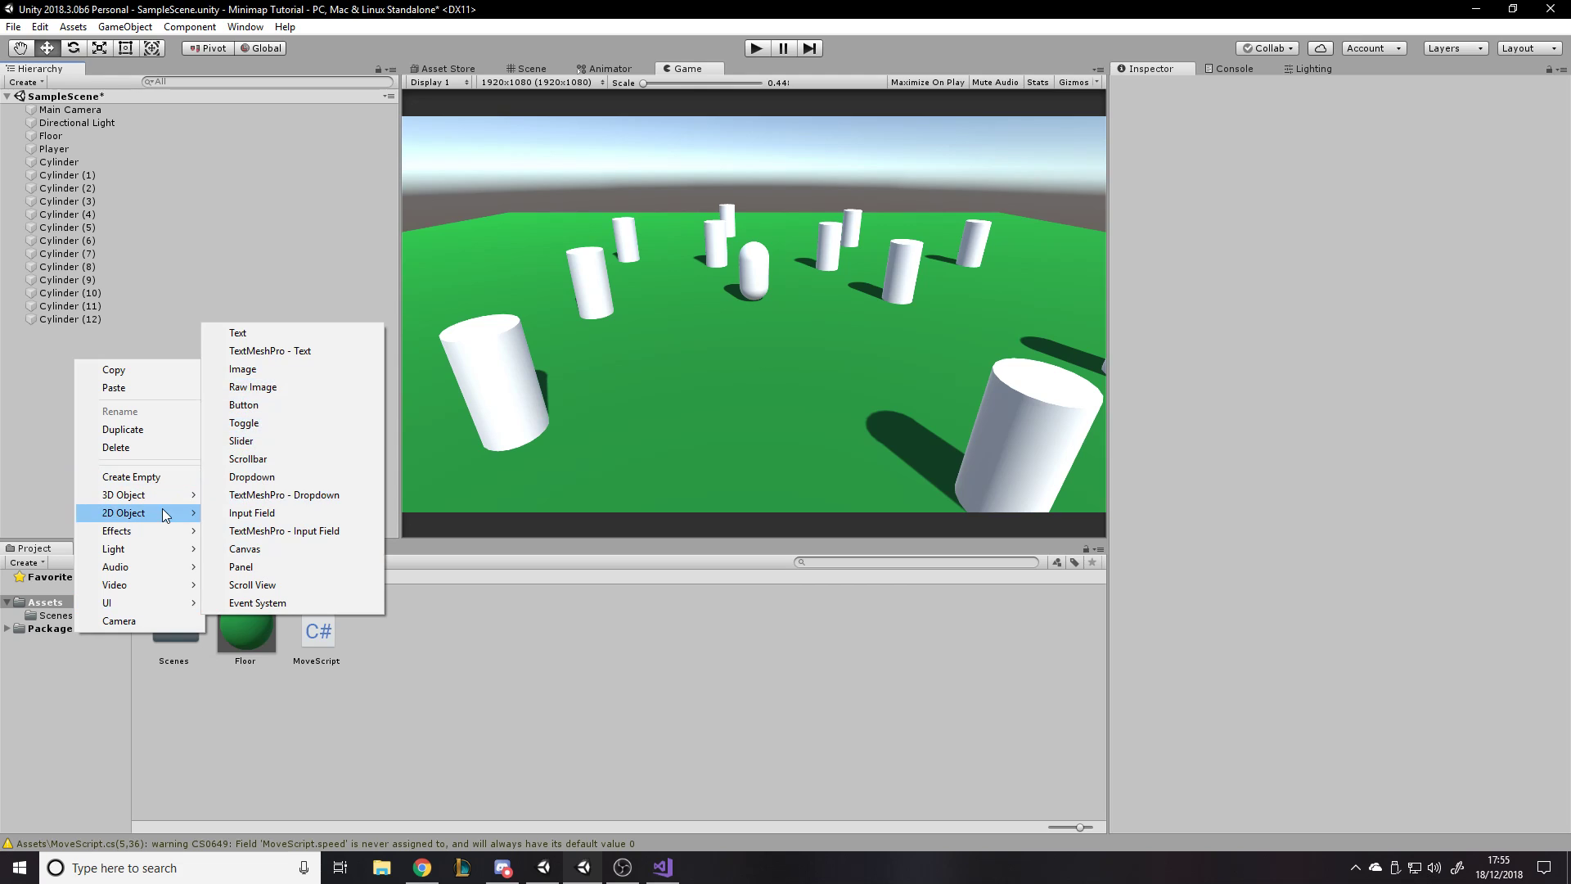
left_click(149, 620)
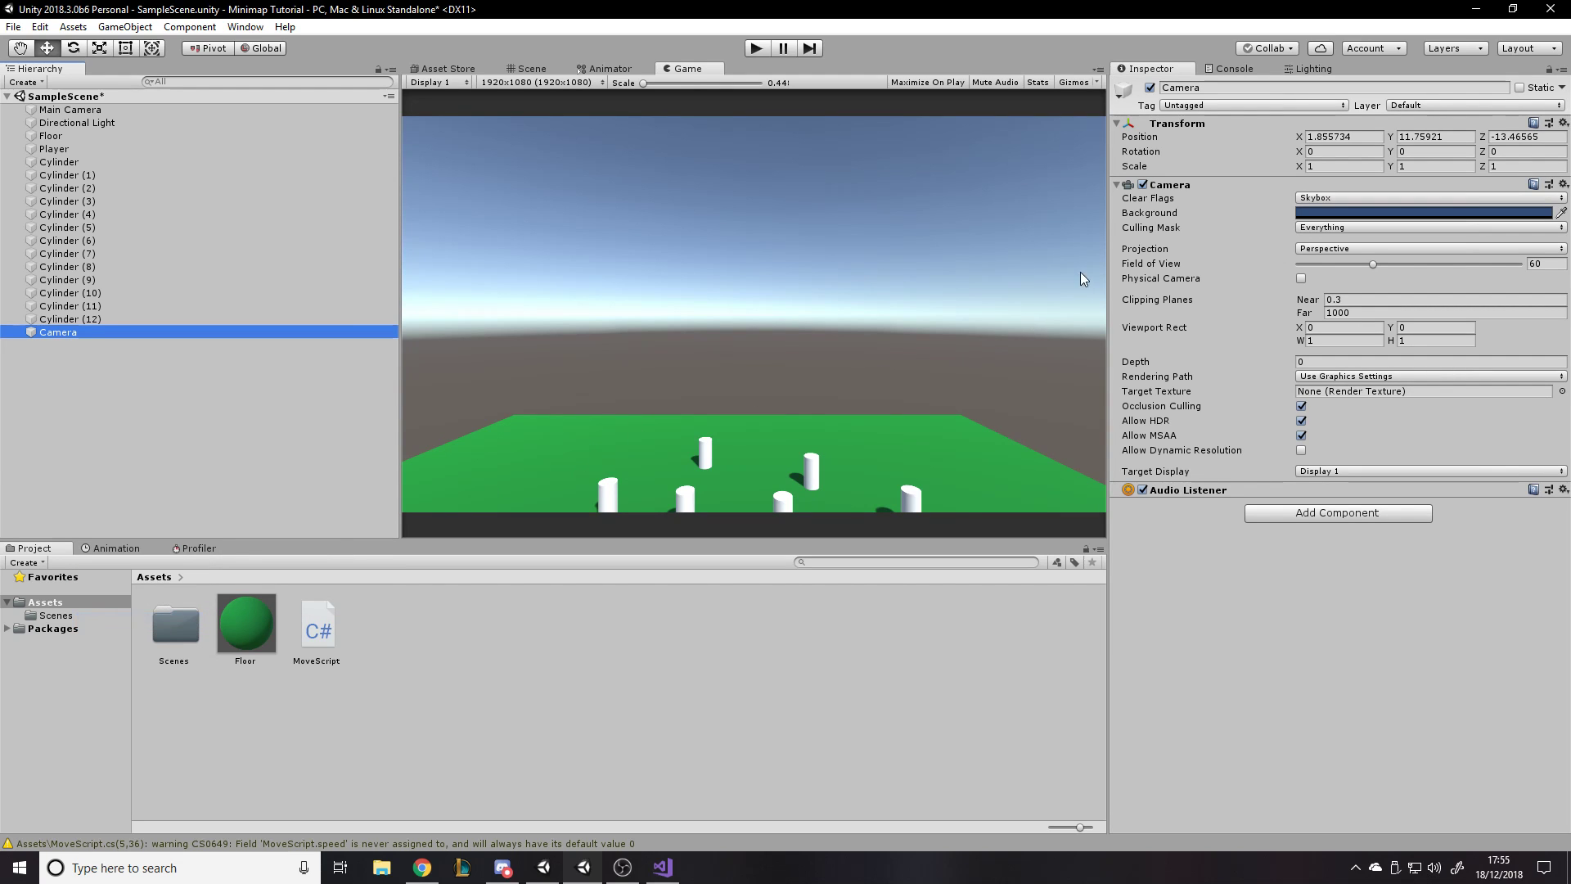
- Remove the Audio Listener component from the new Camera
left_click(547, 69)
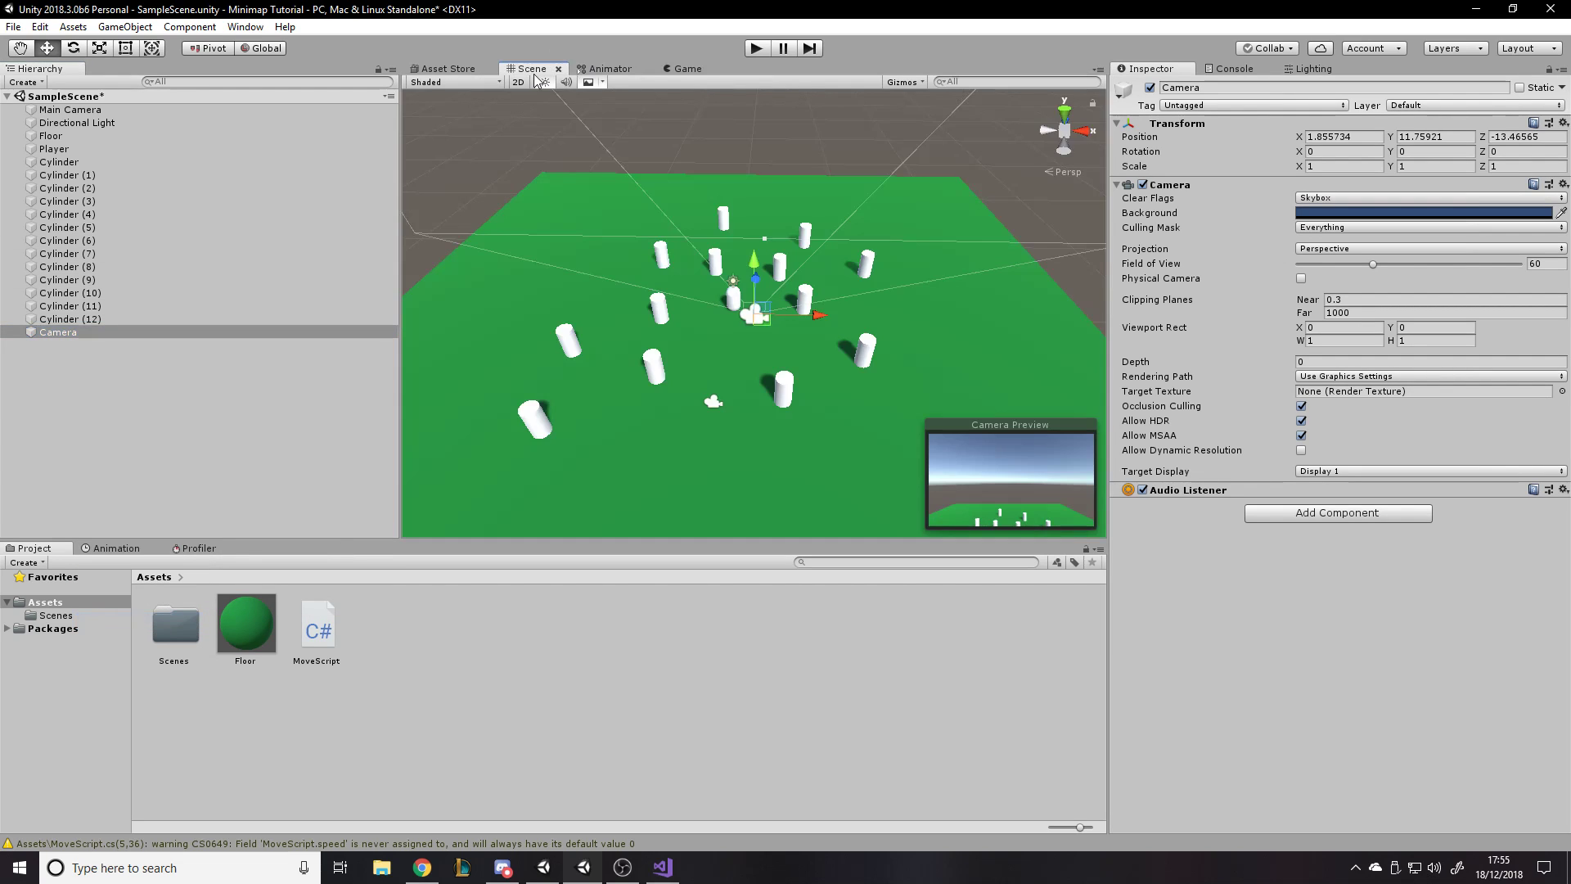
left_click(1563, 489)
left_click(1449, 533)
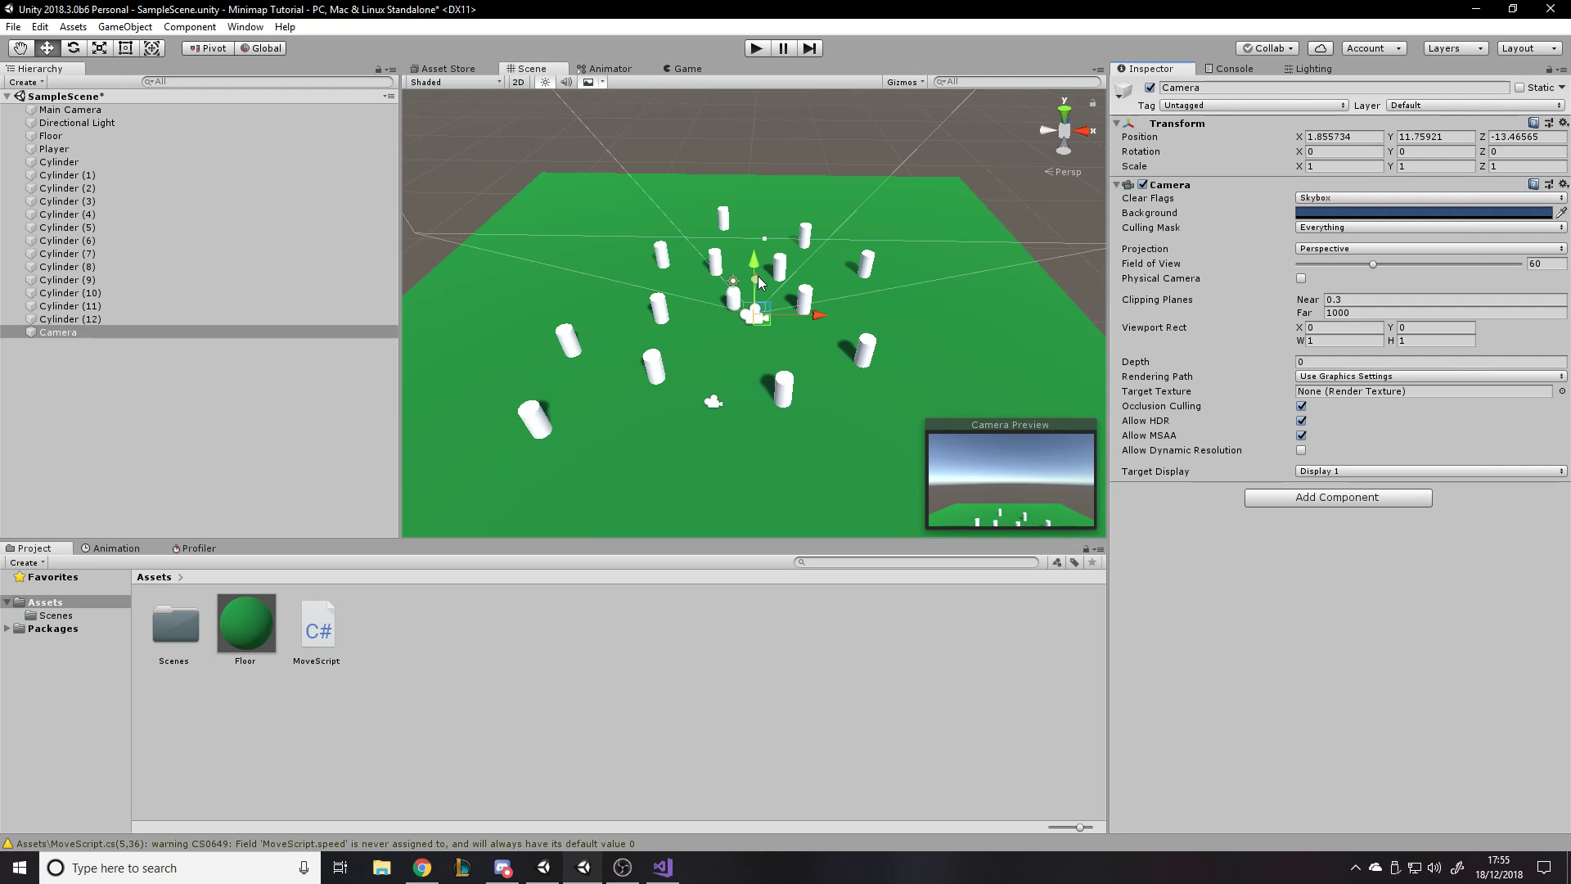
- Reset the new Camera's Transform to its default values
left_click_drag(867, 287, 650, 276, "alt")
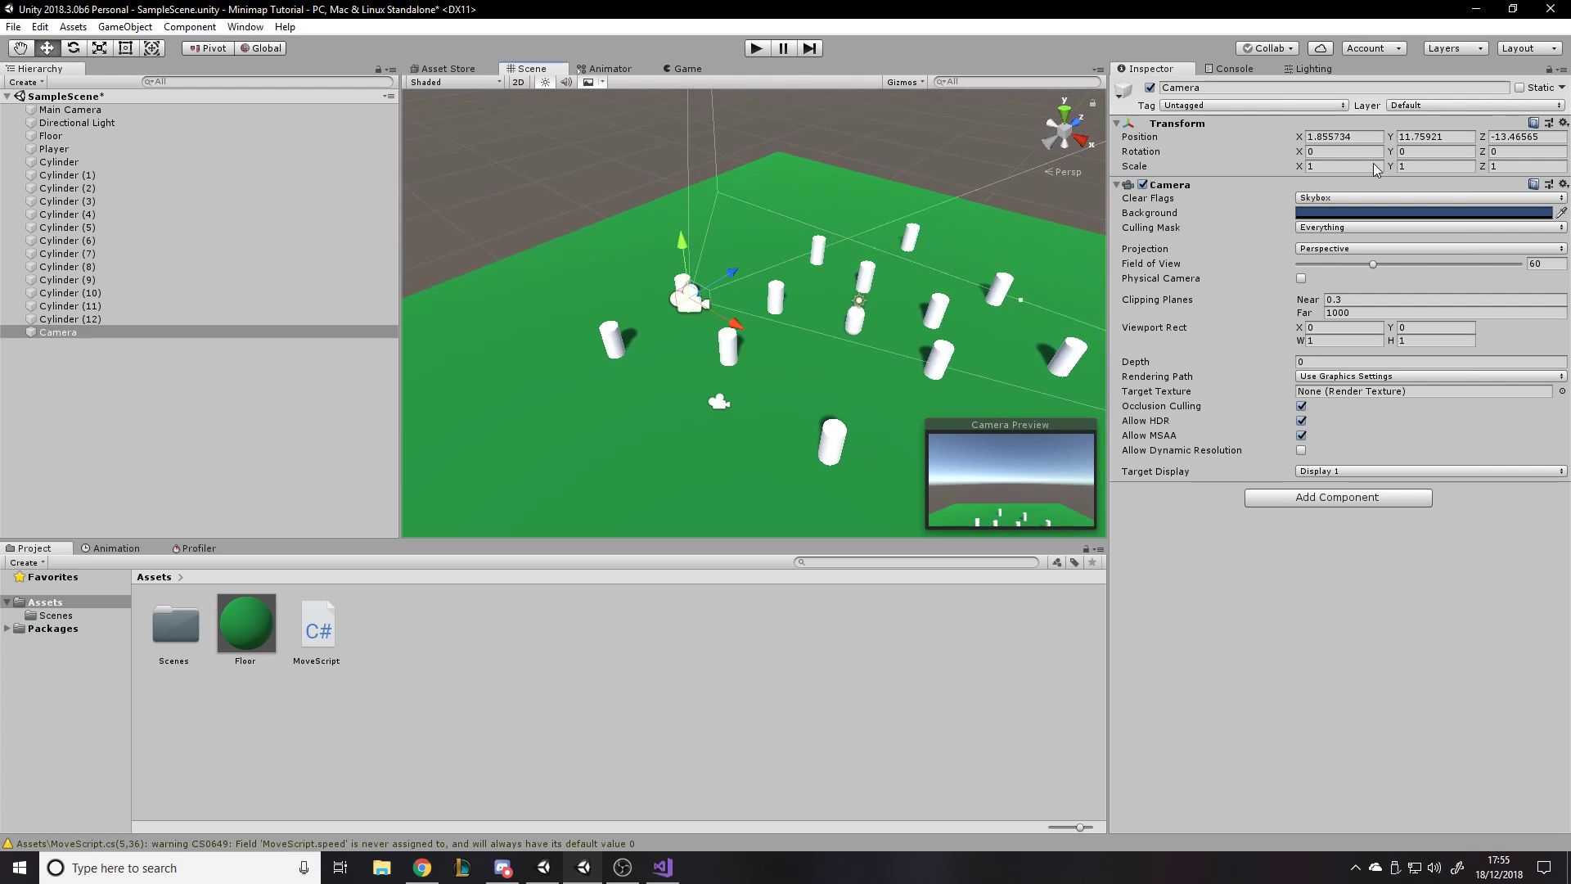
left_click(1563, 123)
left_click(1416, 140)
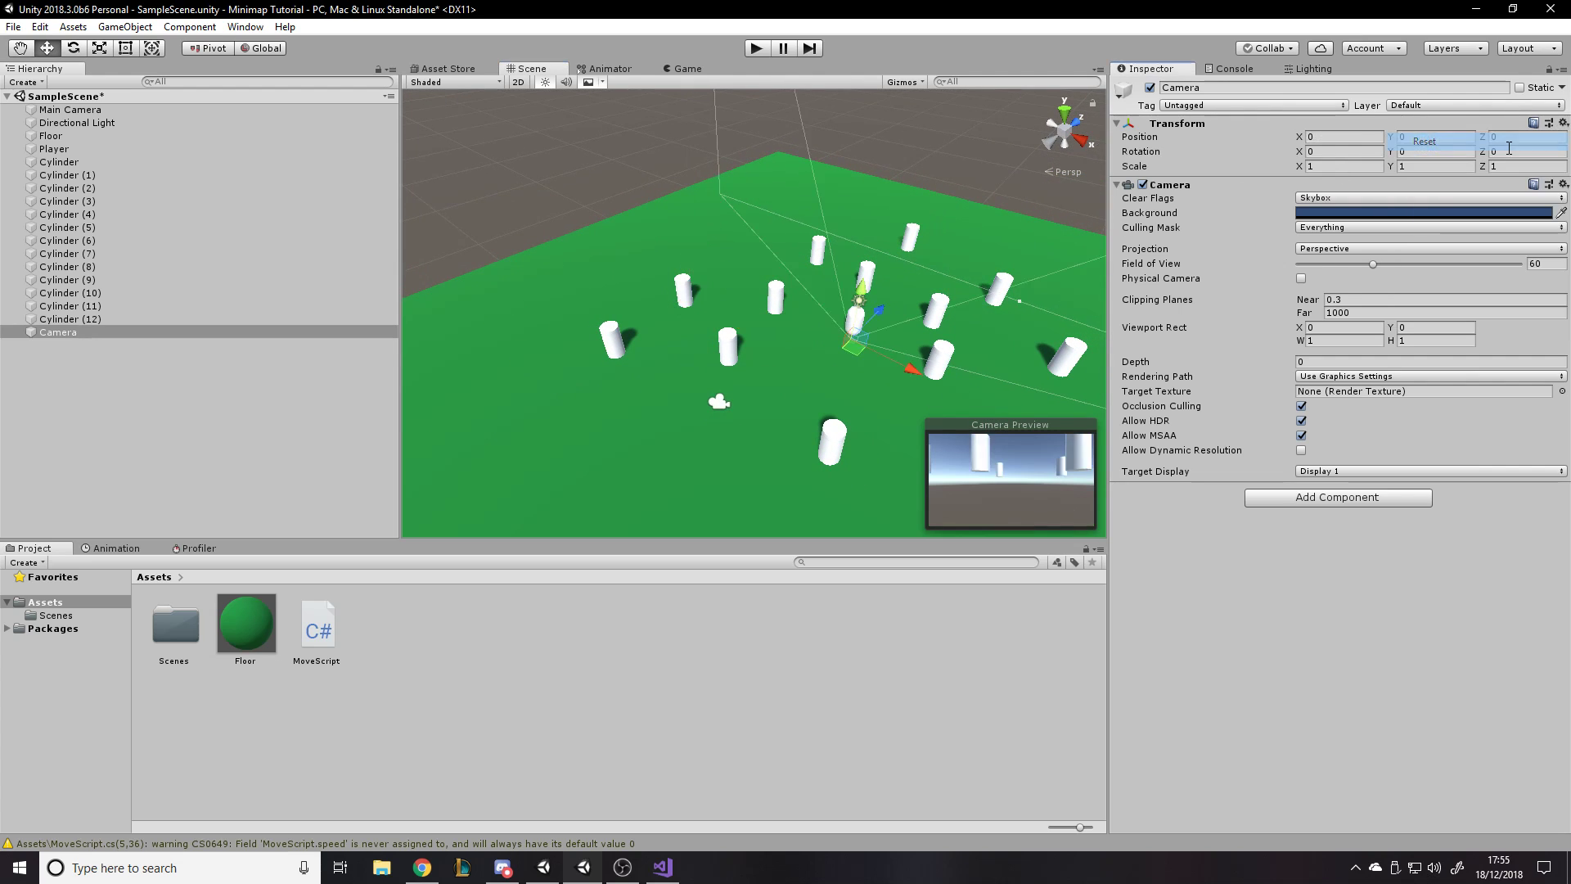
- Set the new Camera's X rotation to 90 so it points straight down
key("f")
key("e")
left_click_drag(740, 304, 958, 123)
left_click(1342, 152)
type("90")
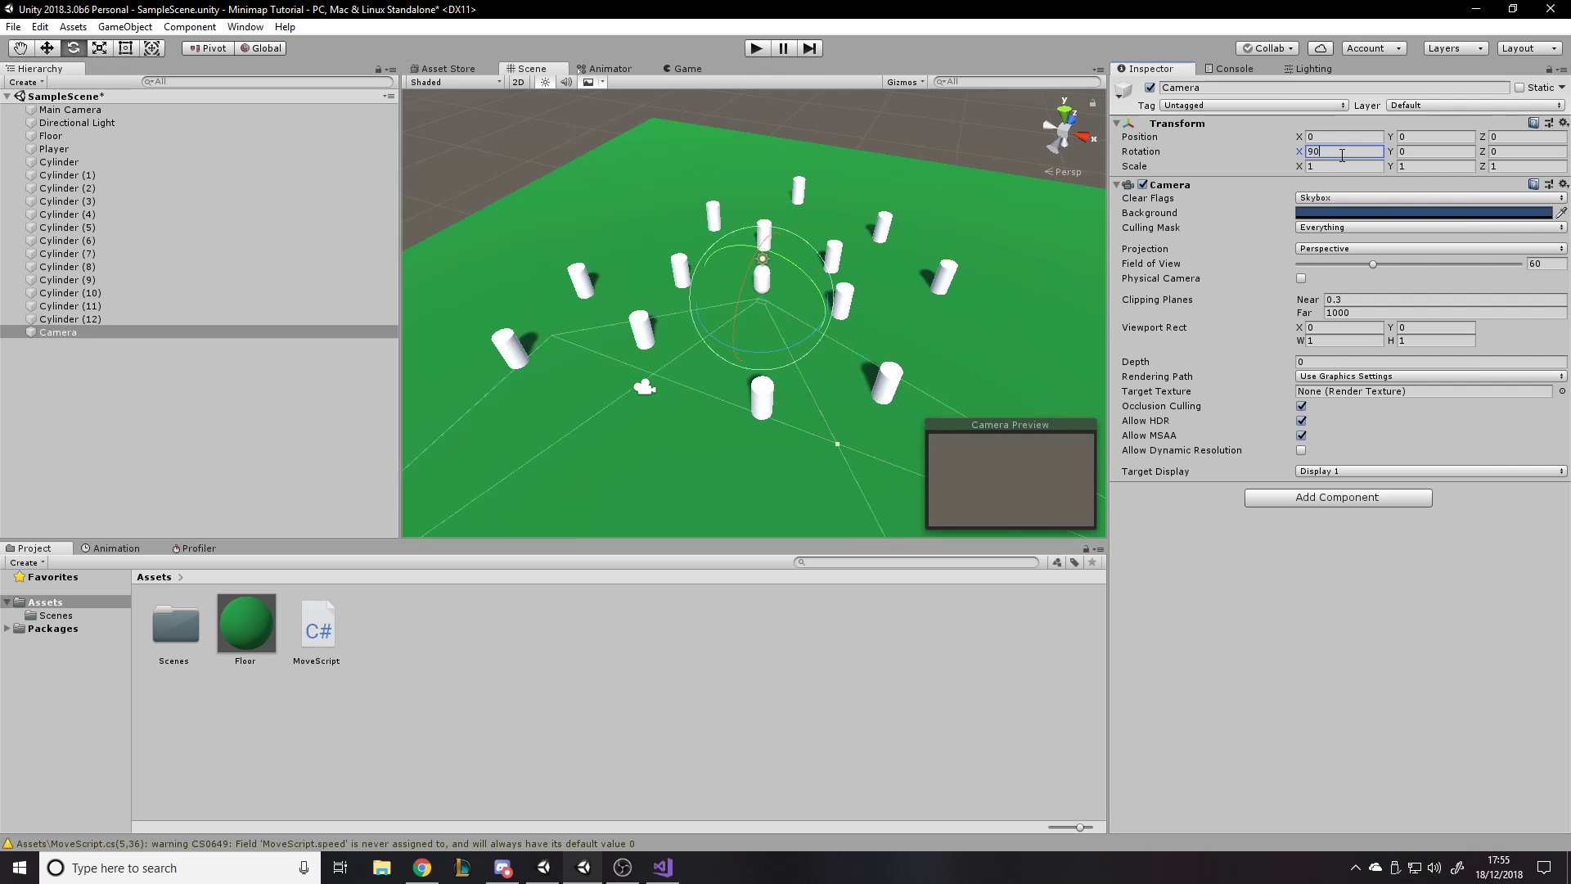
- Raise the new Camera to a Y position of about 26.56 above the floor and check its top-down image in the Game view
key("s")
right_click_drag(847, 221, 777, 229)
key("w")
left_click_drag(712, 250, 724, 69)
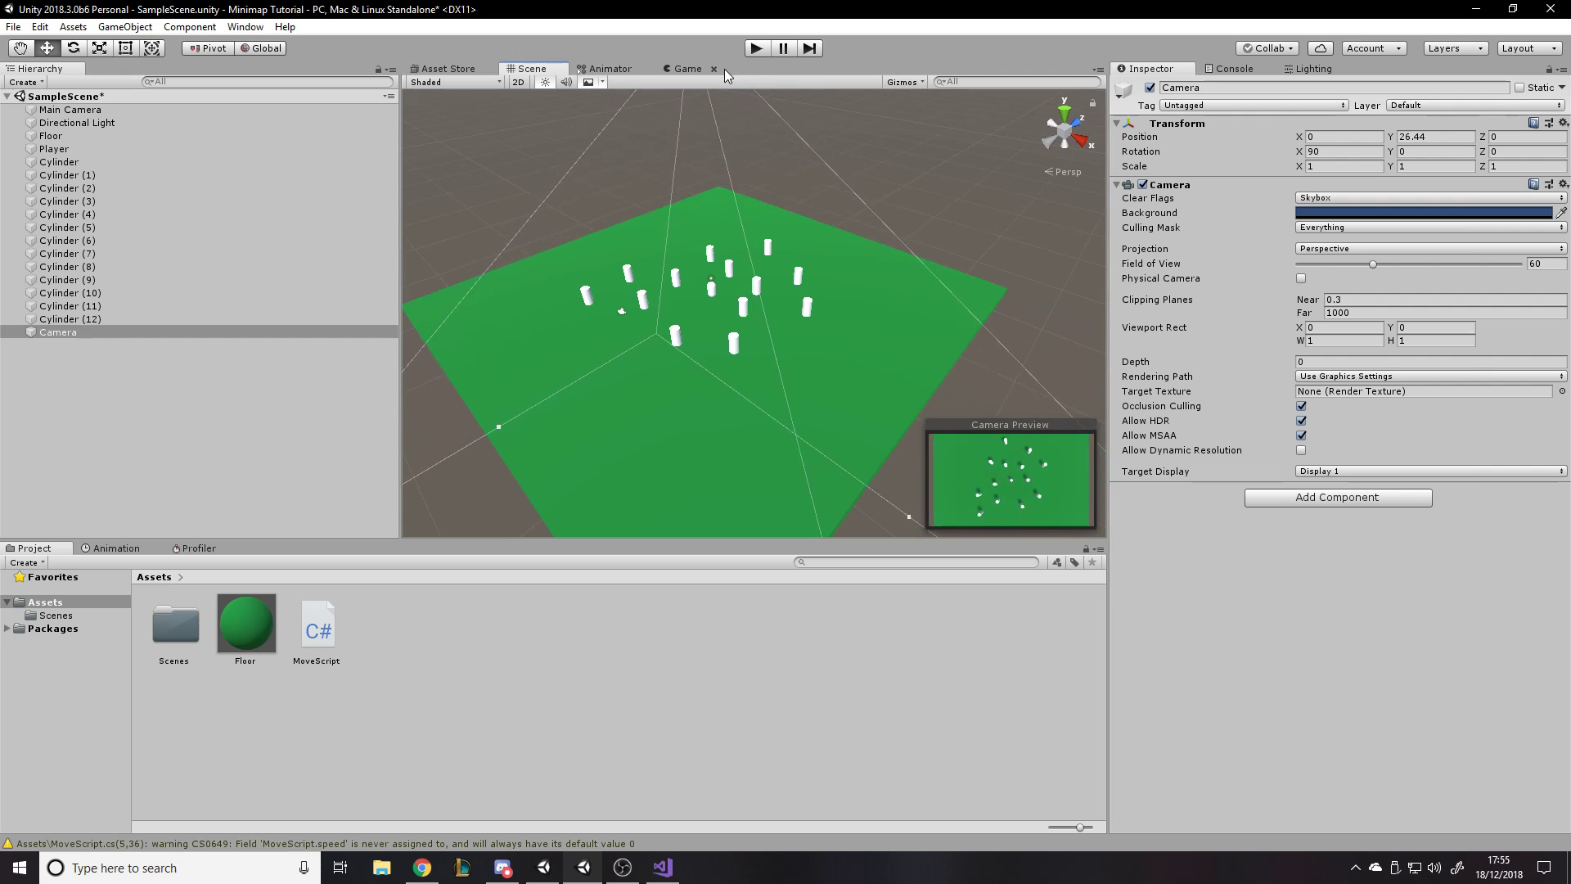
left_click(684, 69)
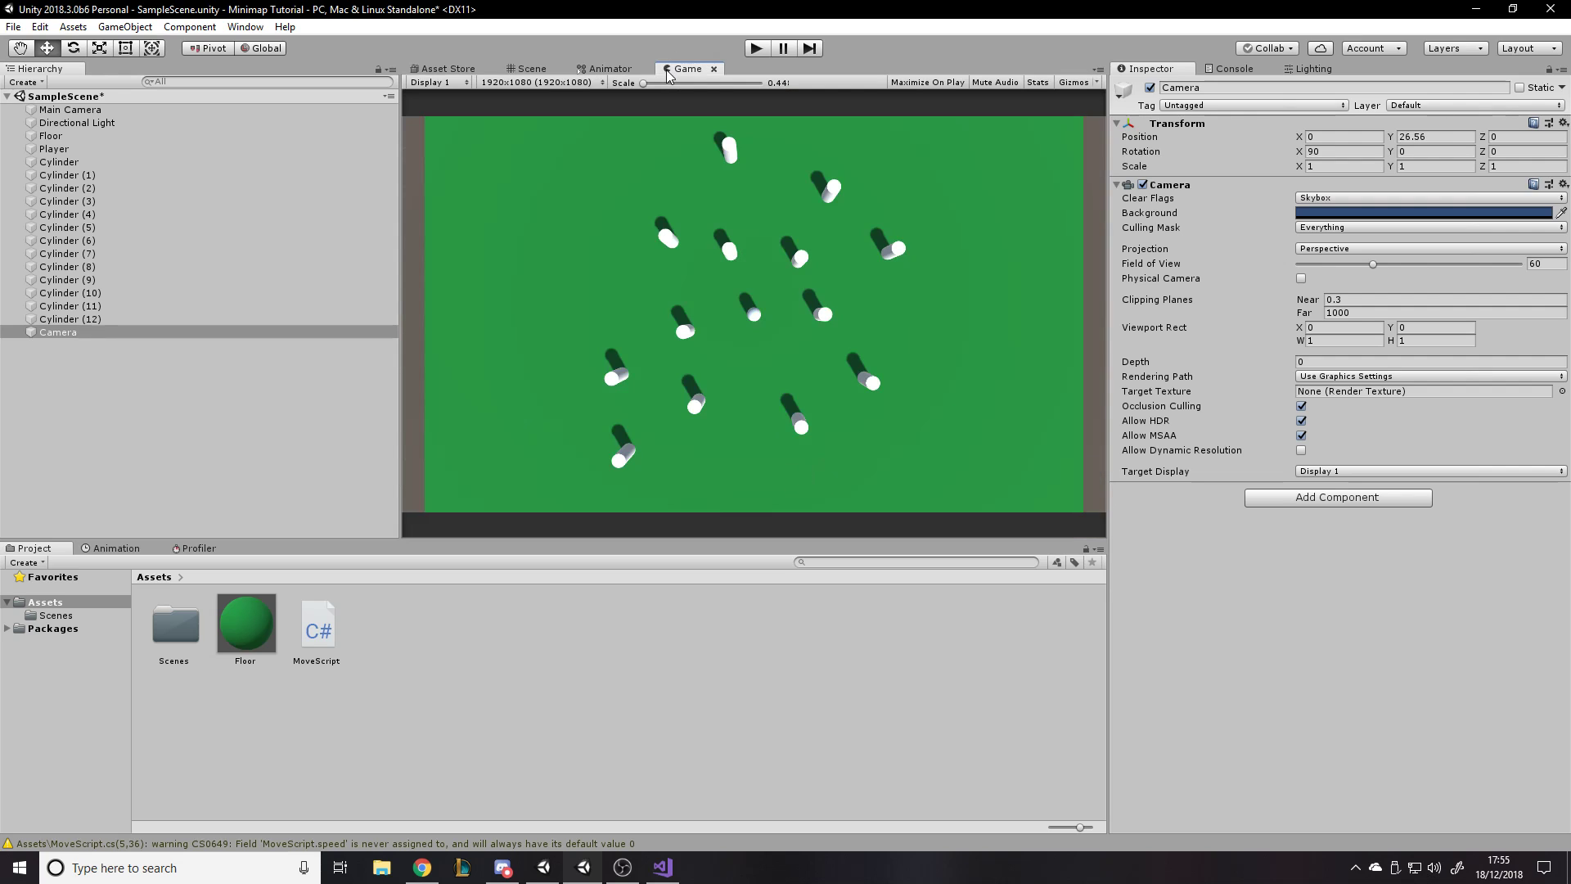
- Compare the new Camera's frustum with its Game view image and change its projection to Orthographic
left_click(530, 69)
left_click_drag(739, 175, 884, 124, "alt")
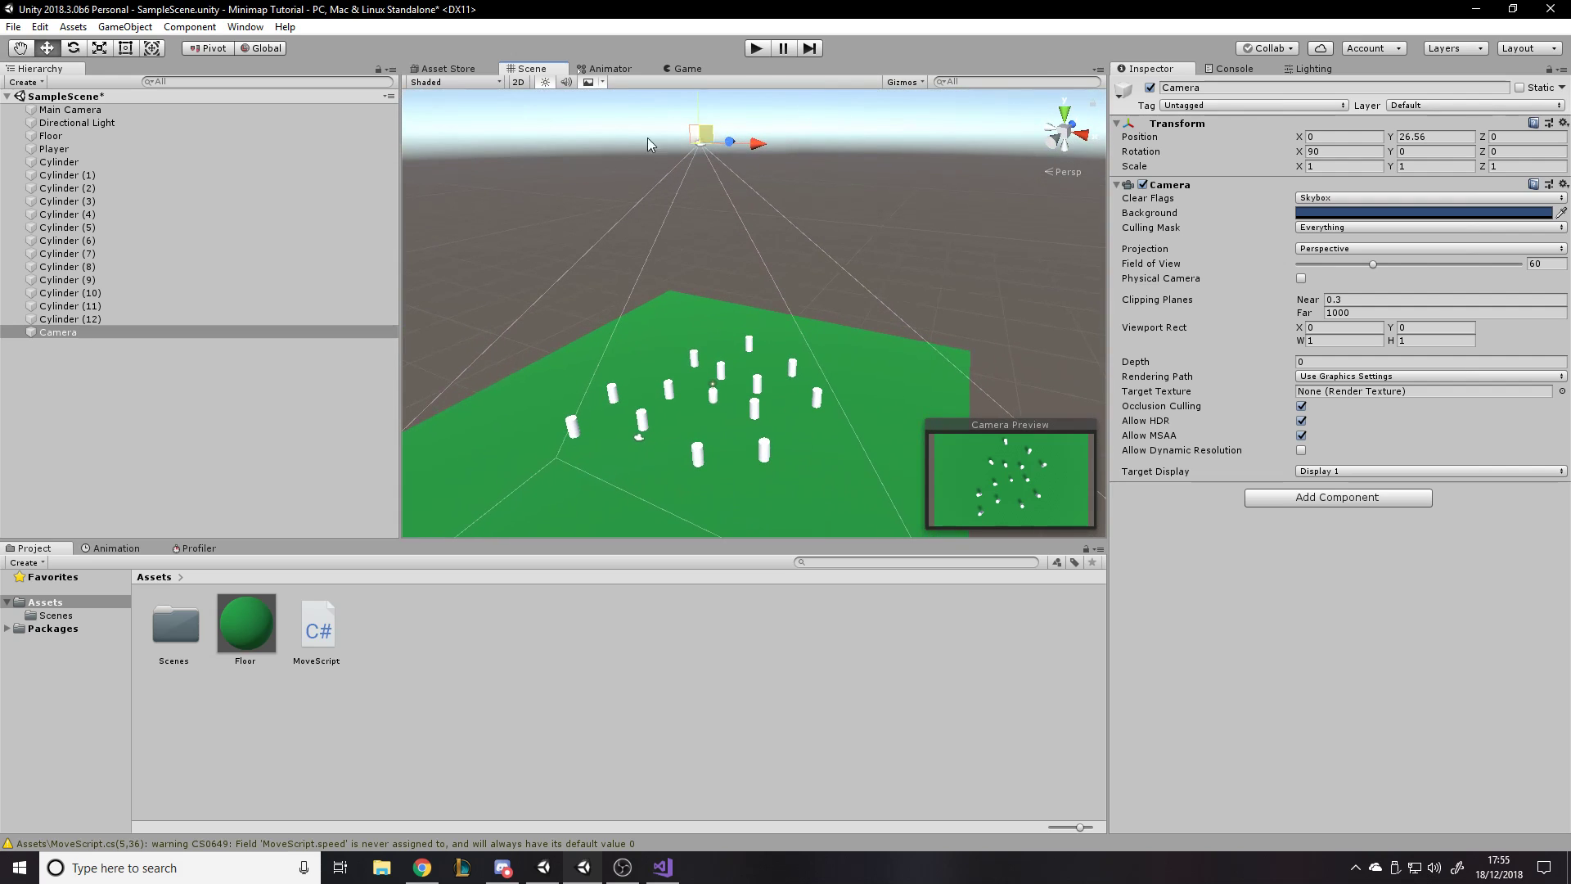
left_click(672, 69)
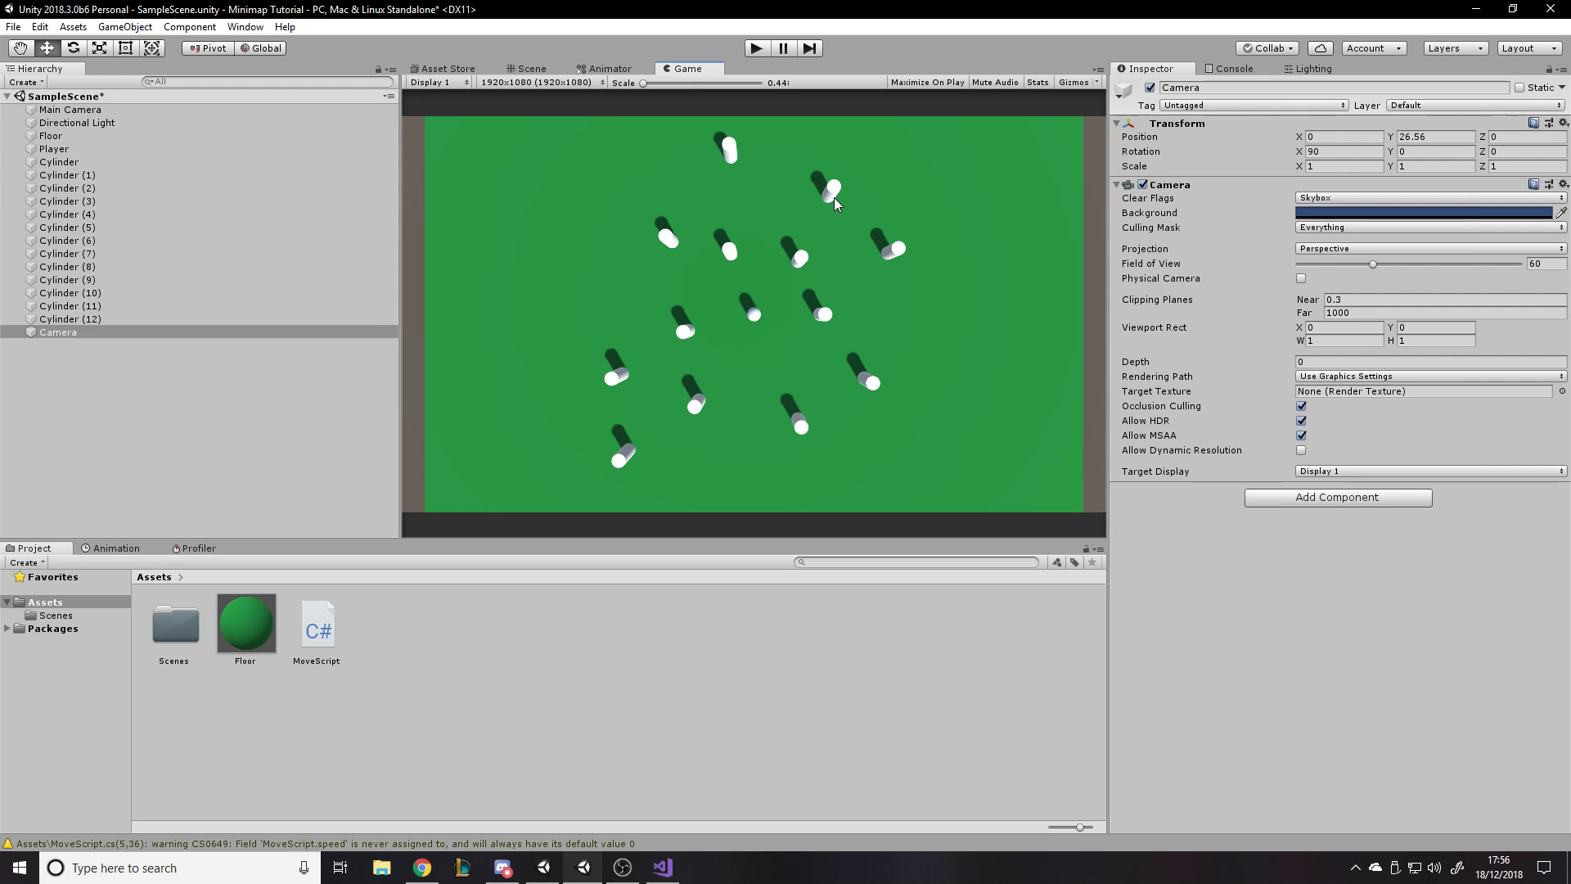
left_click(1309, 249)
left_click(1316, 285)
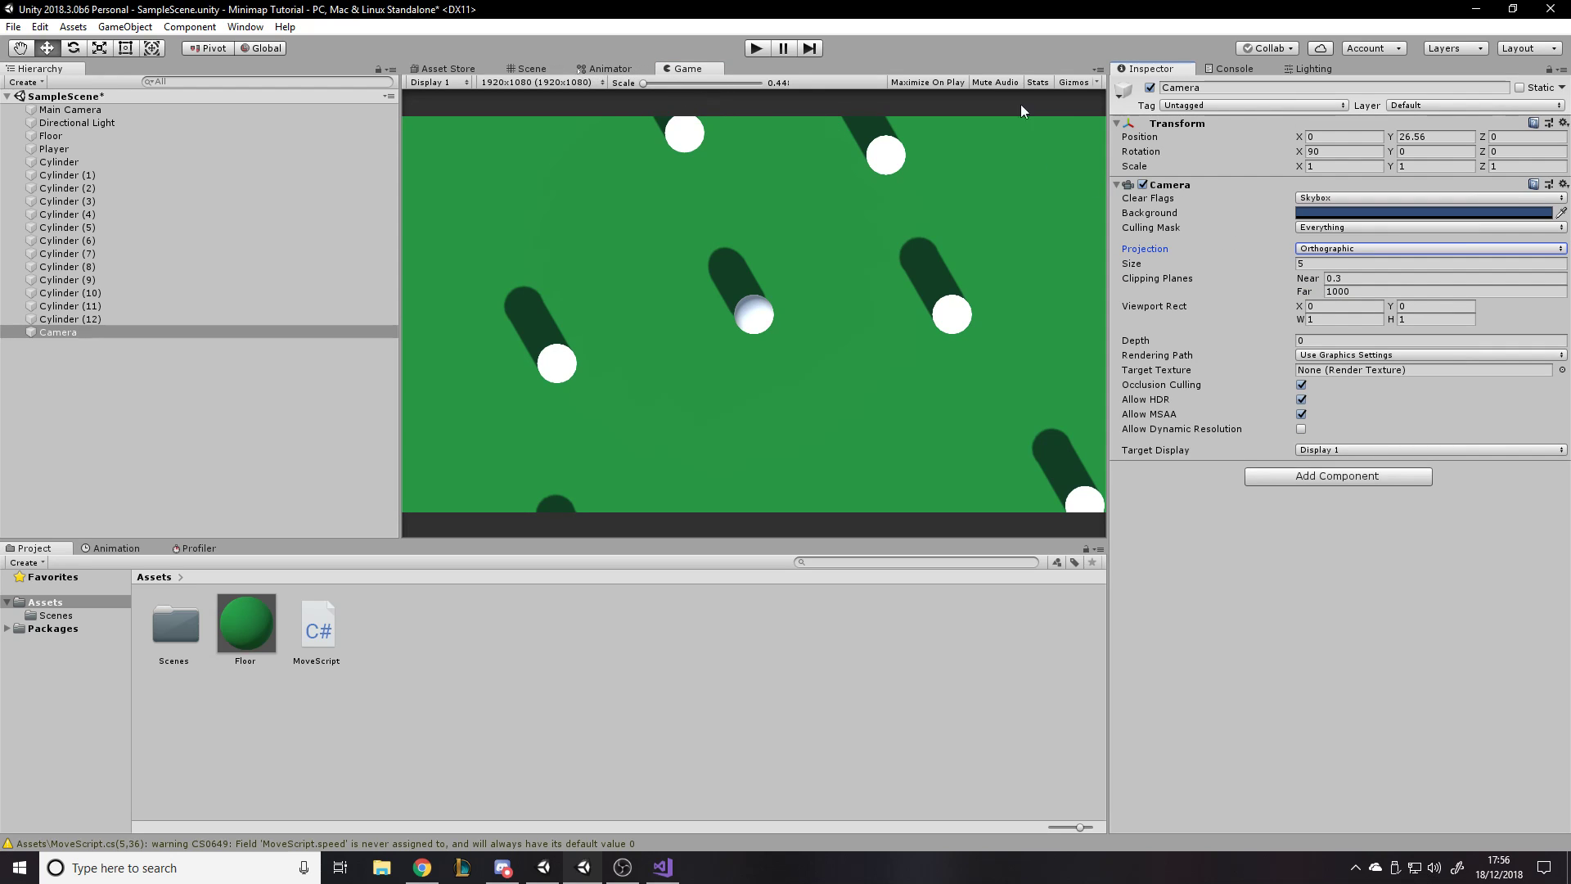
- Try different heights for the orthographic Camera, leave its Y position at 27.8, and inspect its view volume in the Scene view
left_click_drag(1393, 137, 890, 170)
left_click_drag(1152, 190, 1271, 186)
left_click_drag(858, 124, 1342, 167)
left_click_drag(1489, 155, 97, 95)
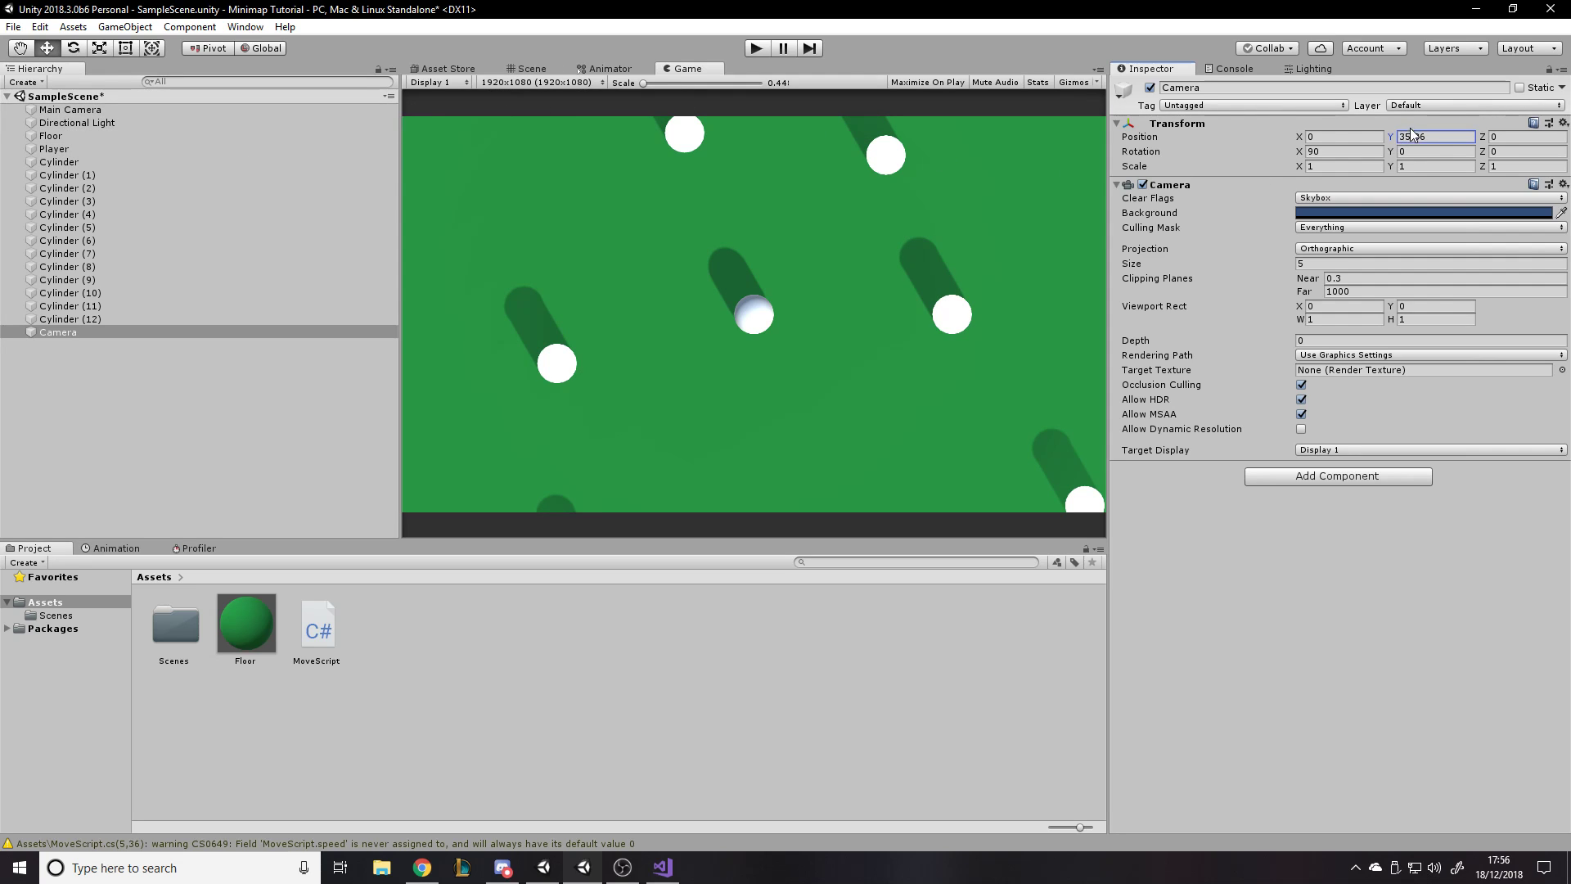
left_click_drag(1390, 137, 1357, 140)
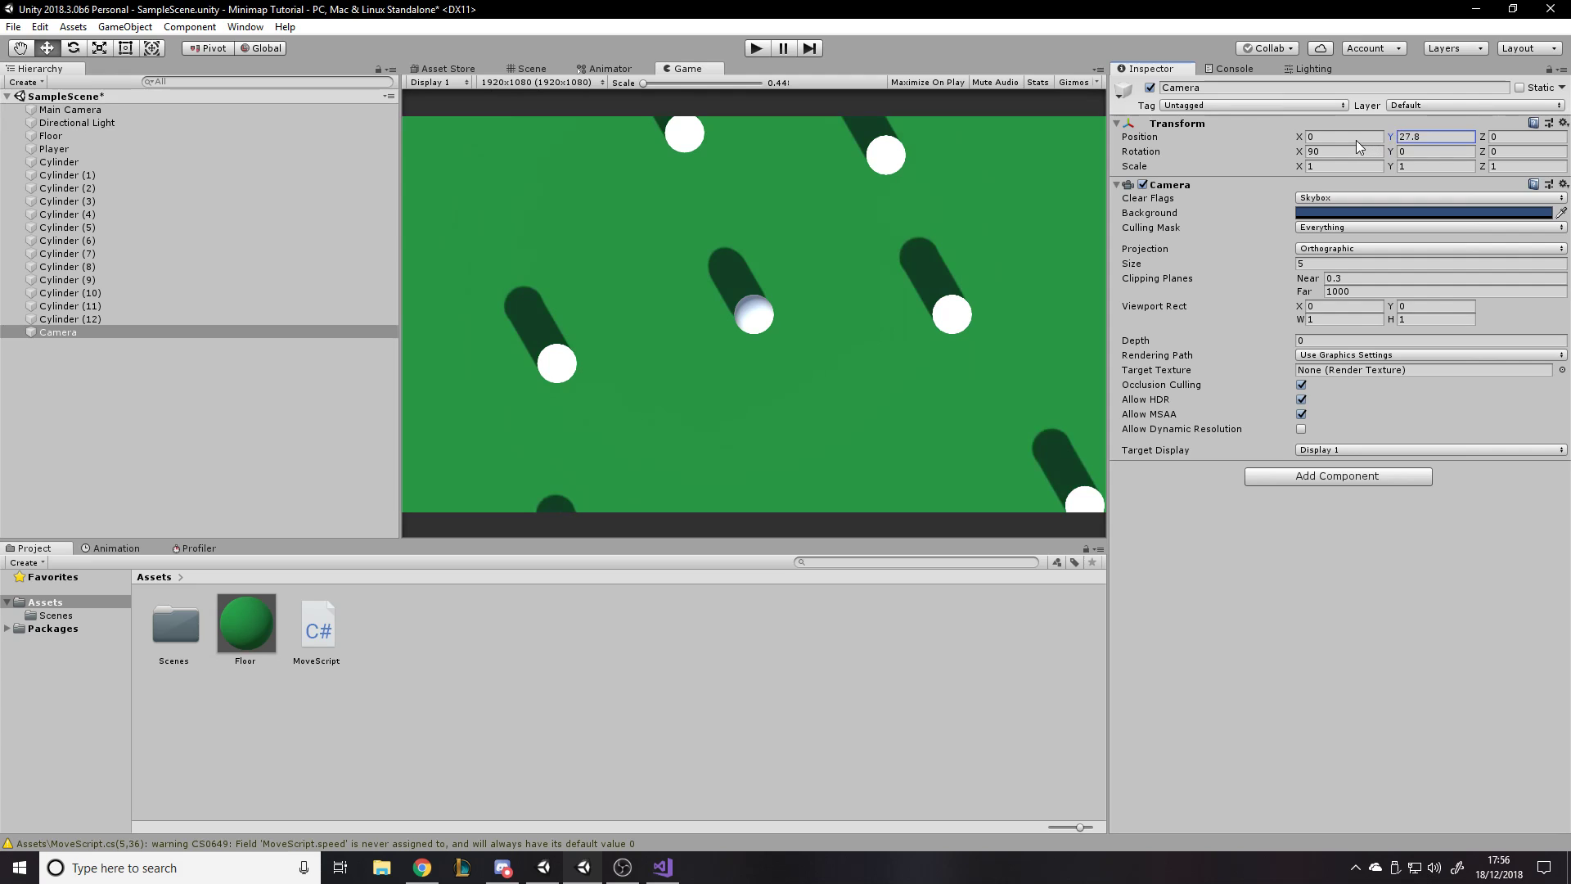
left_click(1410, 135)
left_click(531, 68)
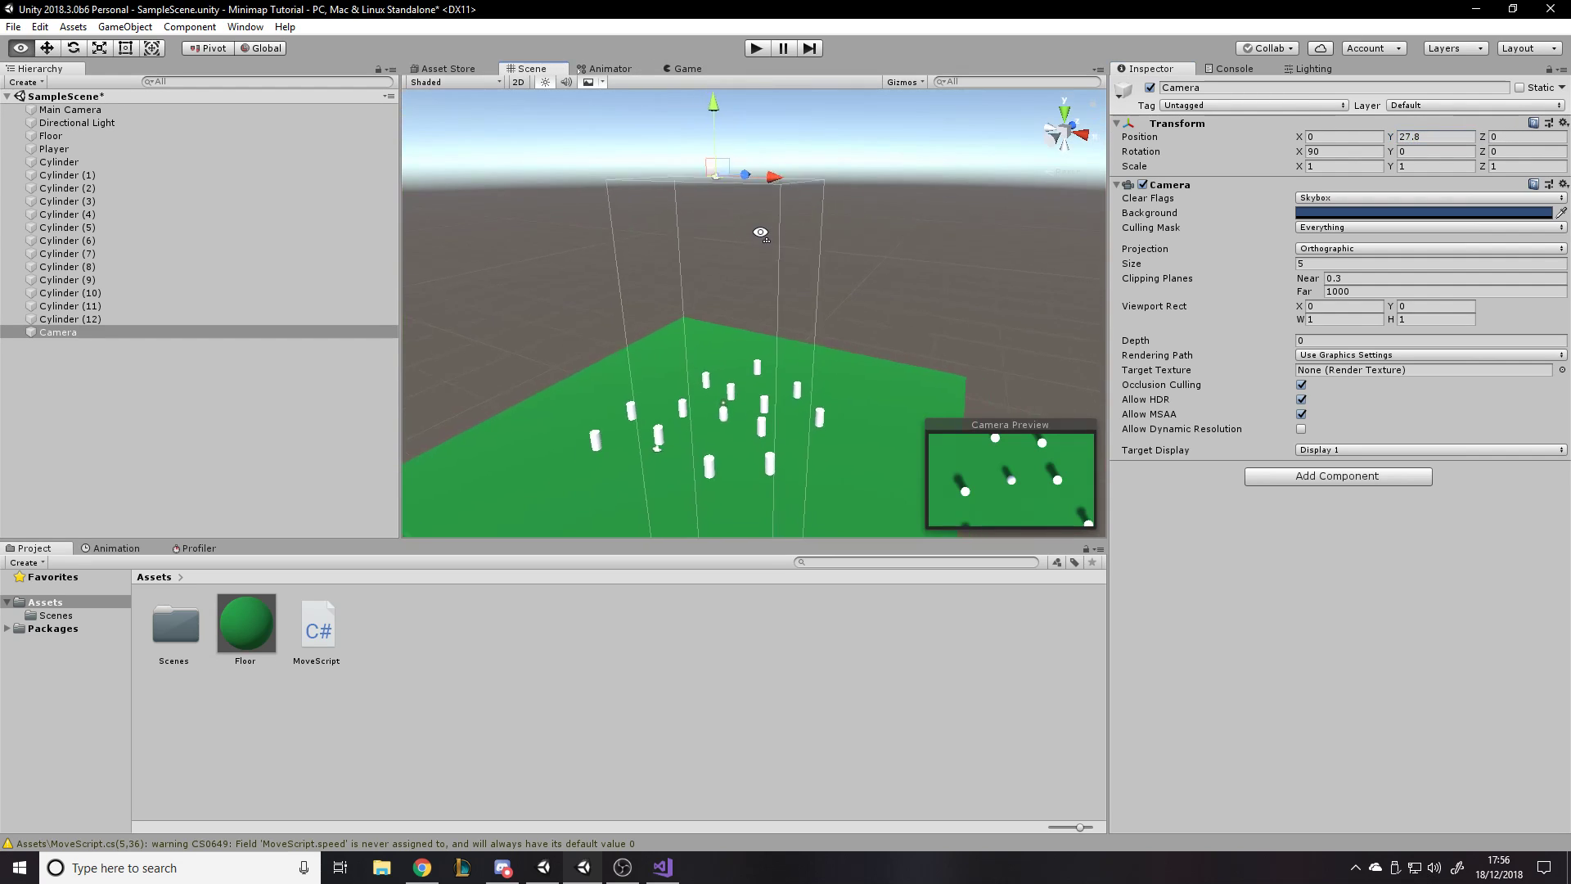
- Set the new Camera's Y position to 30 and its orthographic size to 6.8, comparing the Game and Scene views
left_click_drag(725, 156, 698, 121)
left_click(1426, 137)
type("30")
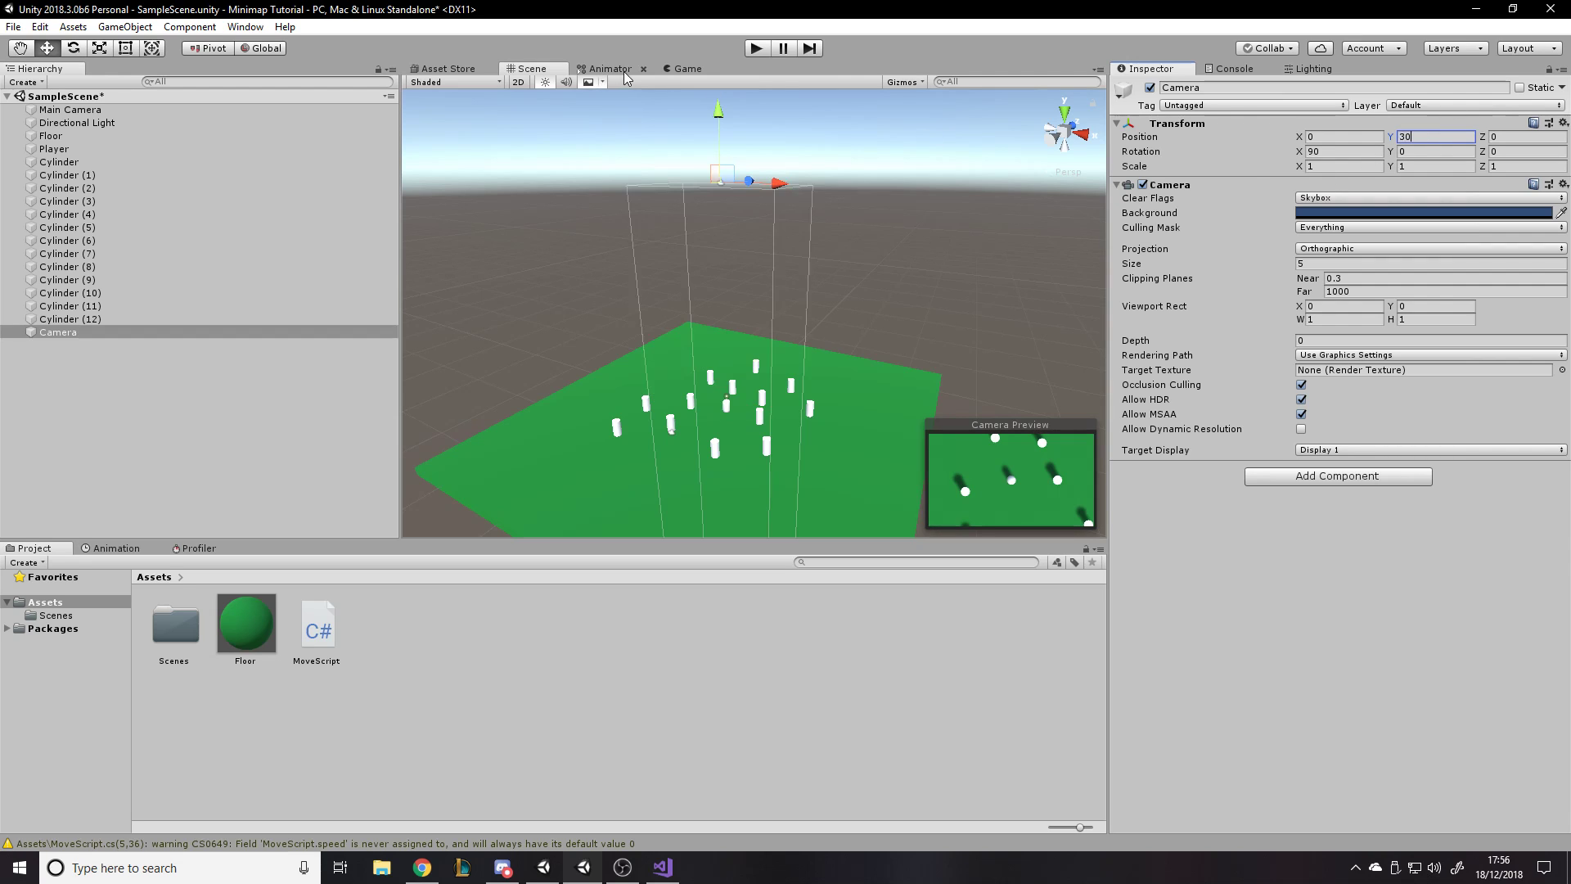
left_click(679, 69)
mouse_move(1165, 274)
left_mouse_down()
mouse_move(1144, 273)
mouse_move(1203, 274)
mouse_move(1155, 281)
left_mouse_up()
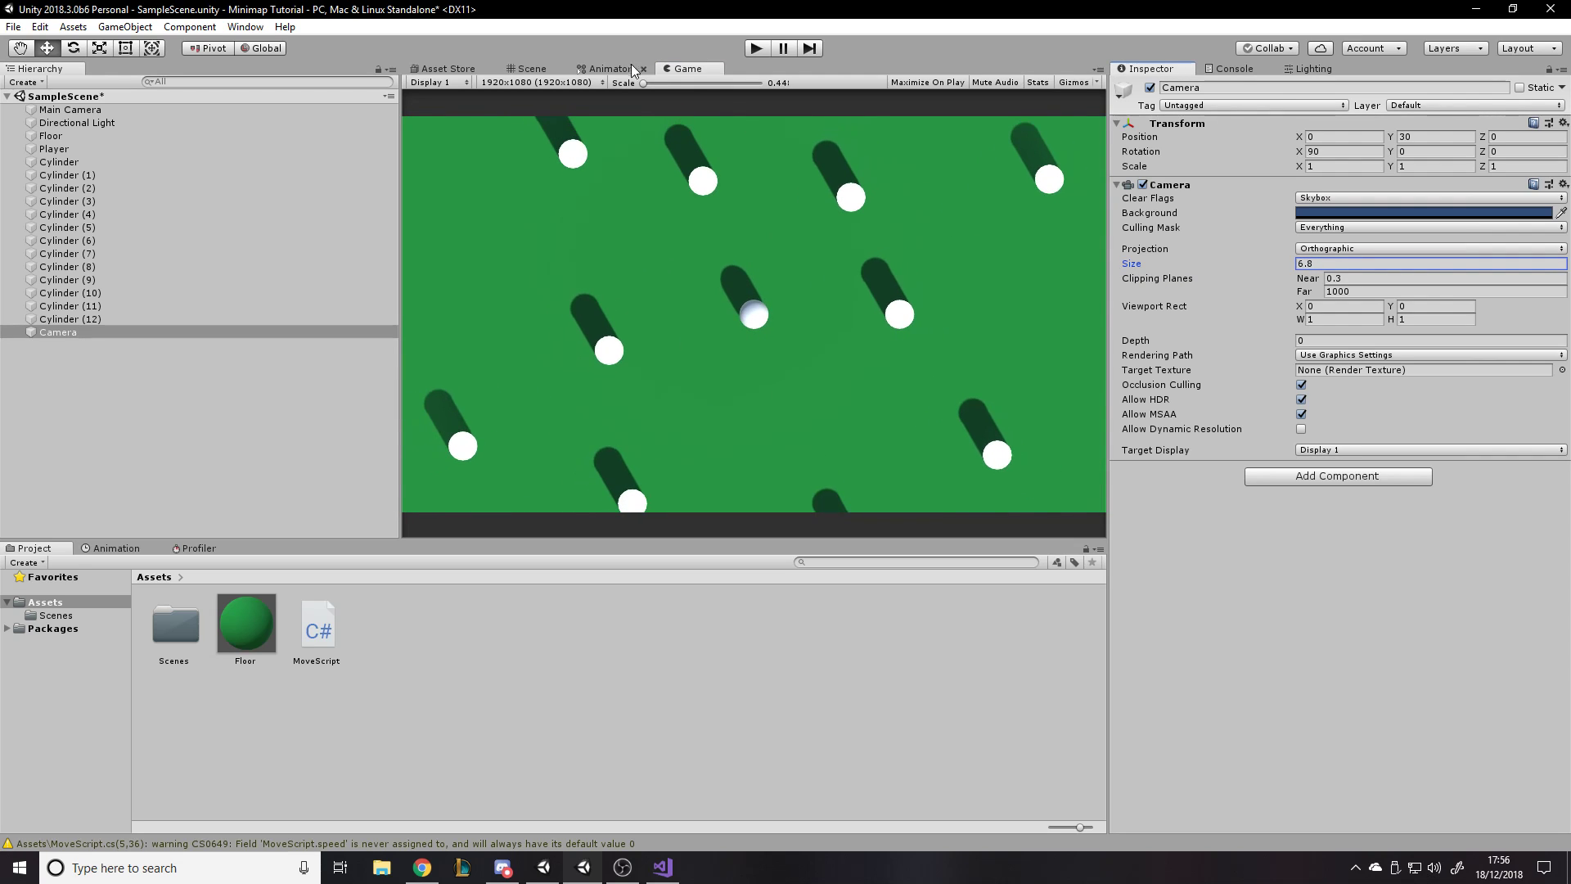
left_click(527, 71)
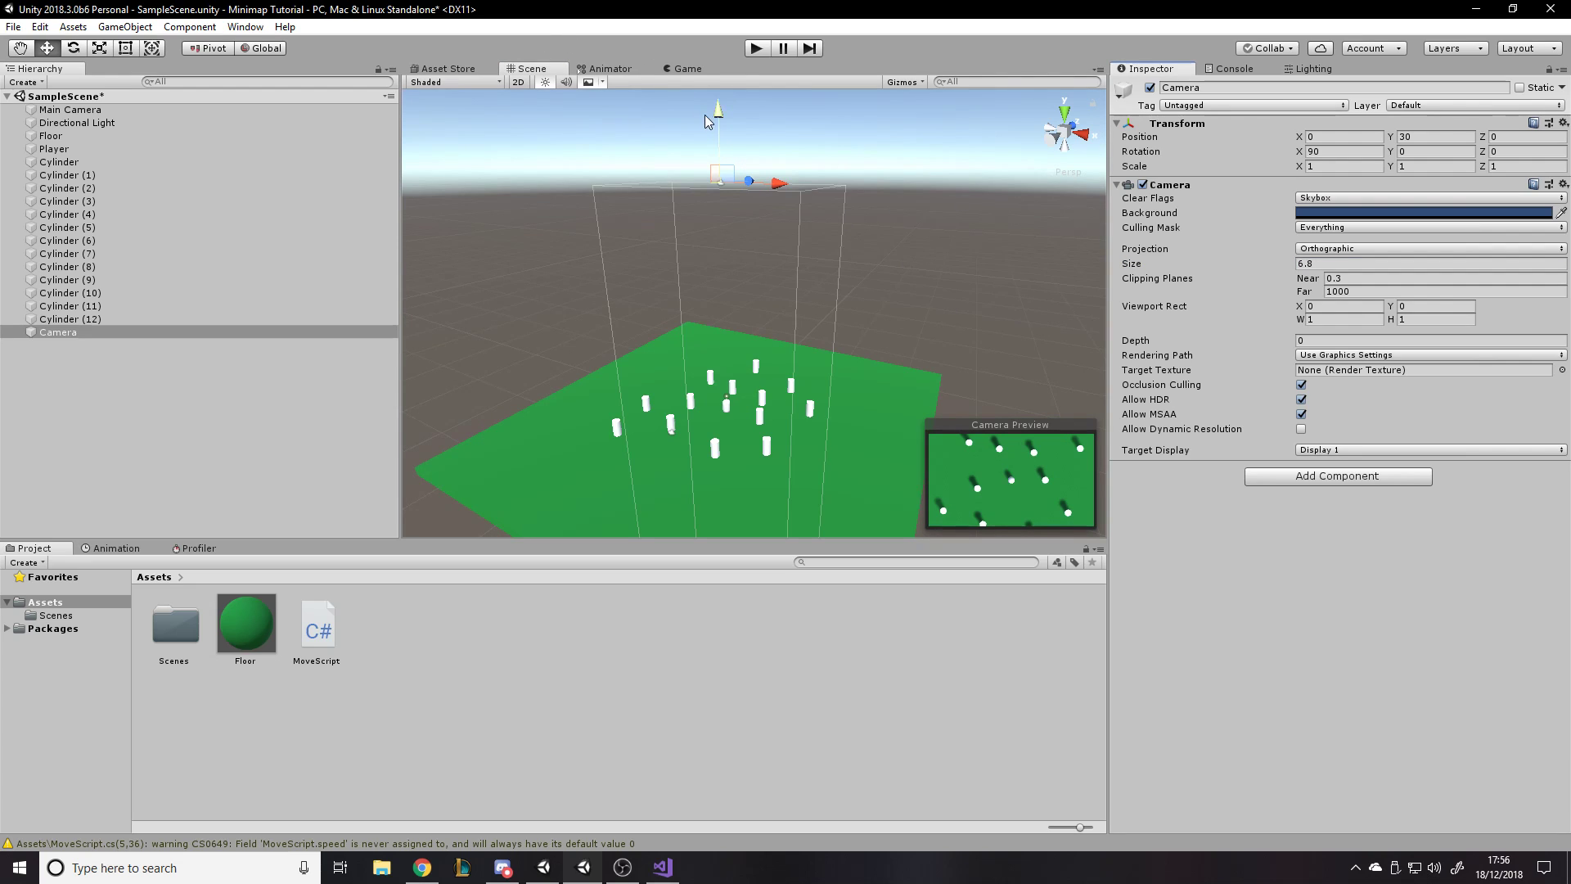
left_click(673, 70)
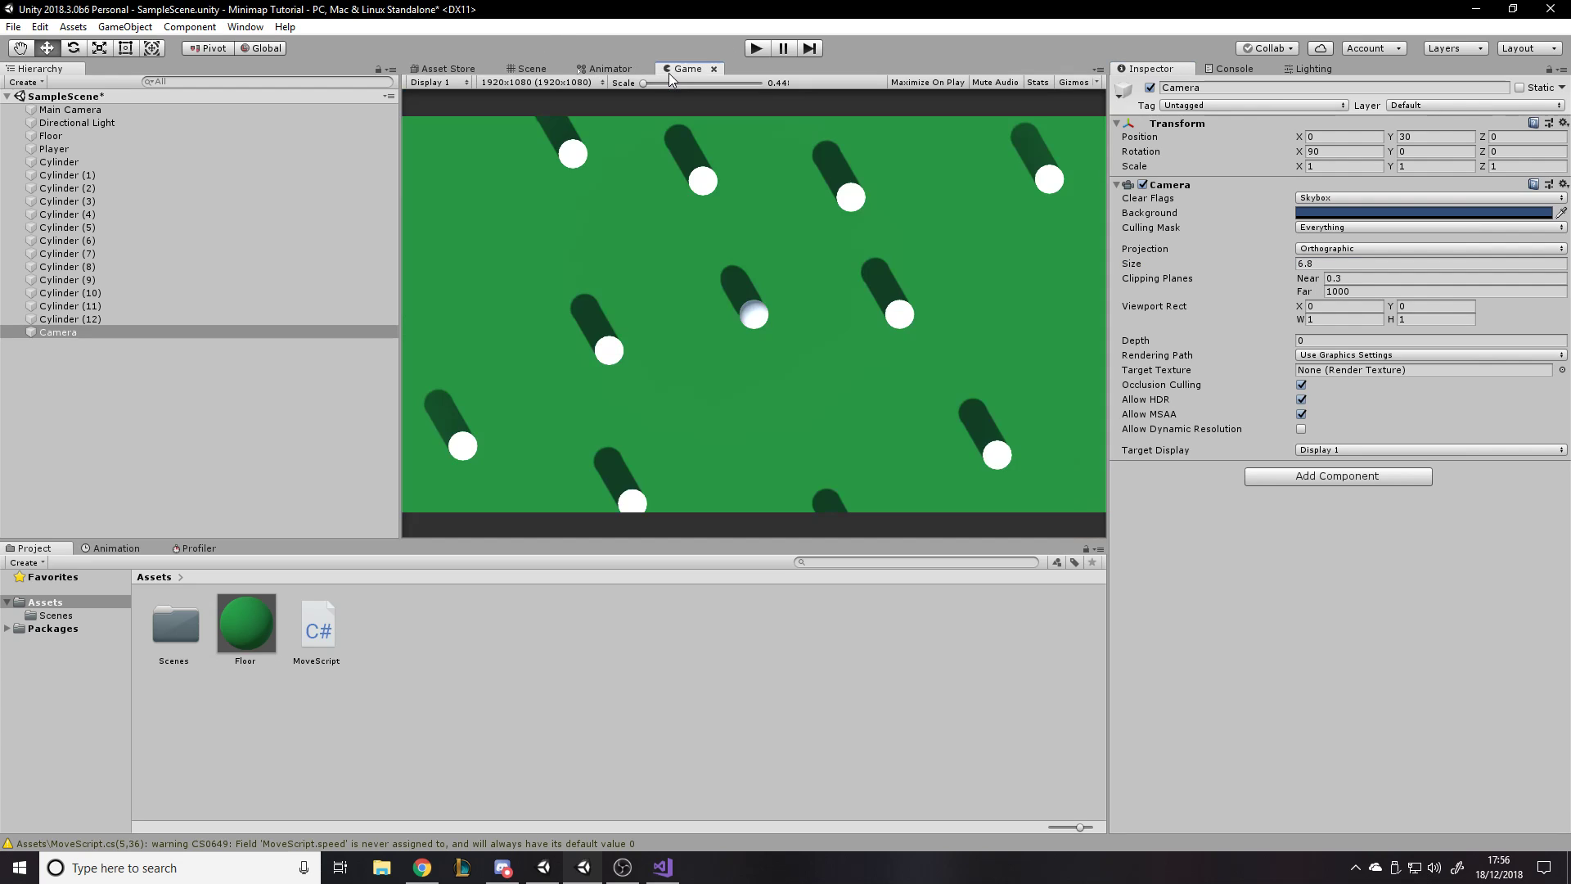
- Test the scene in Play mode by moving the Player in all directions under the top-down Camera, and stop playing
left_click(757, 47)
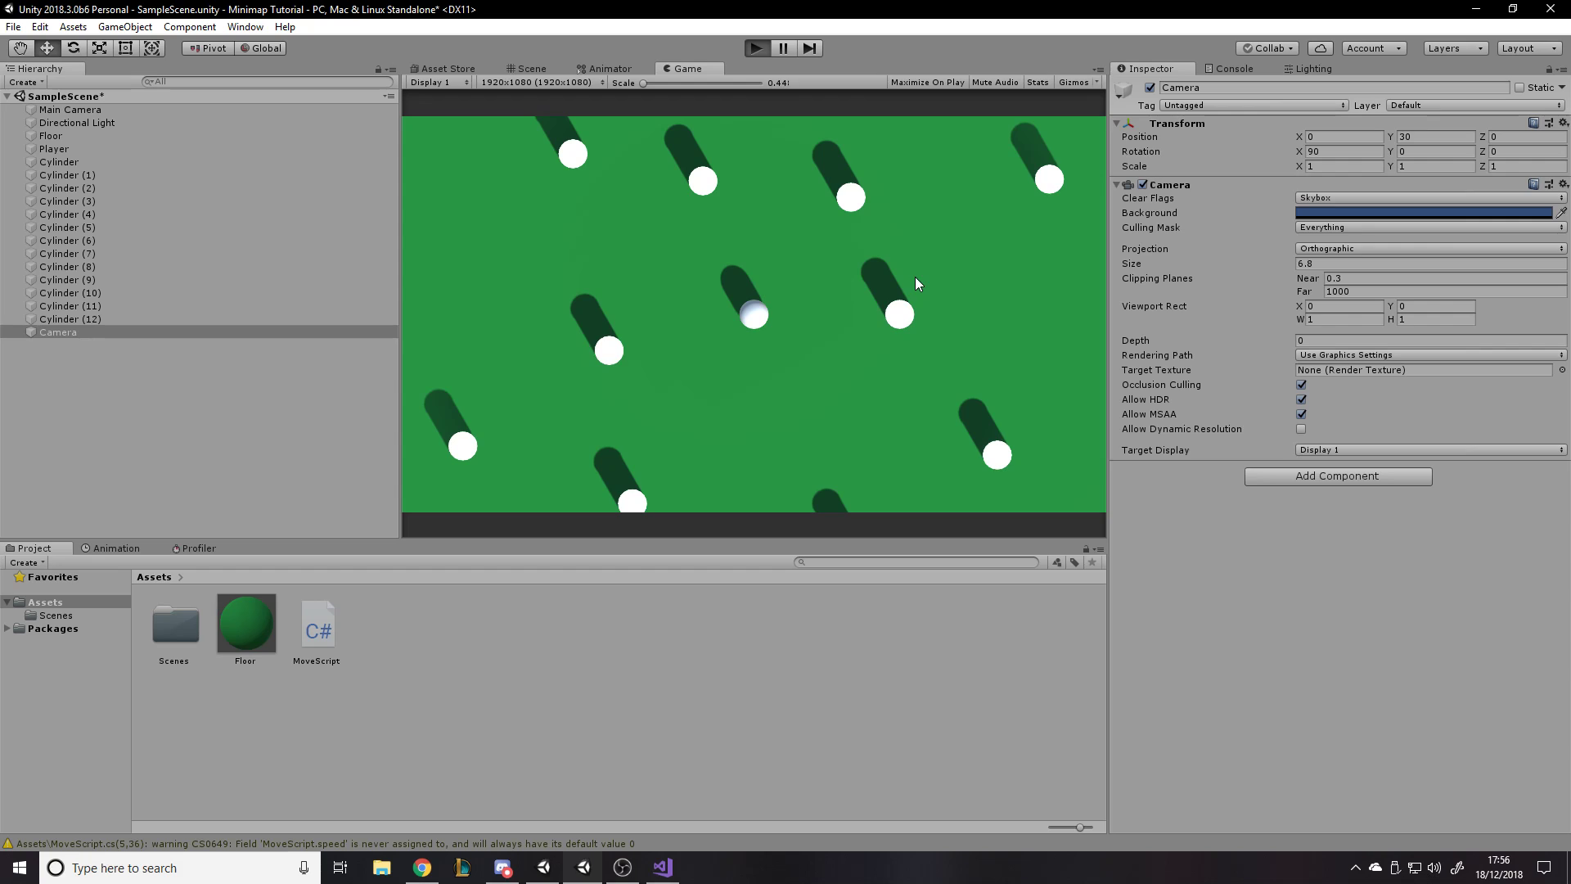
key("a")
key("w")
key("d")
key("a")
key("s")
key("d")
key("a")
left_click(757, 48)
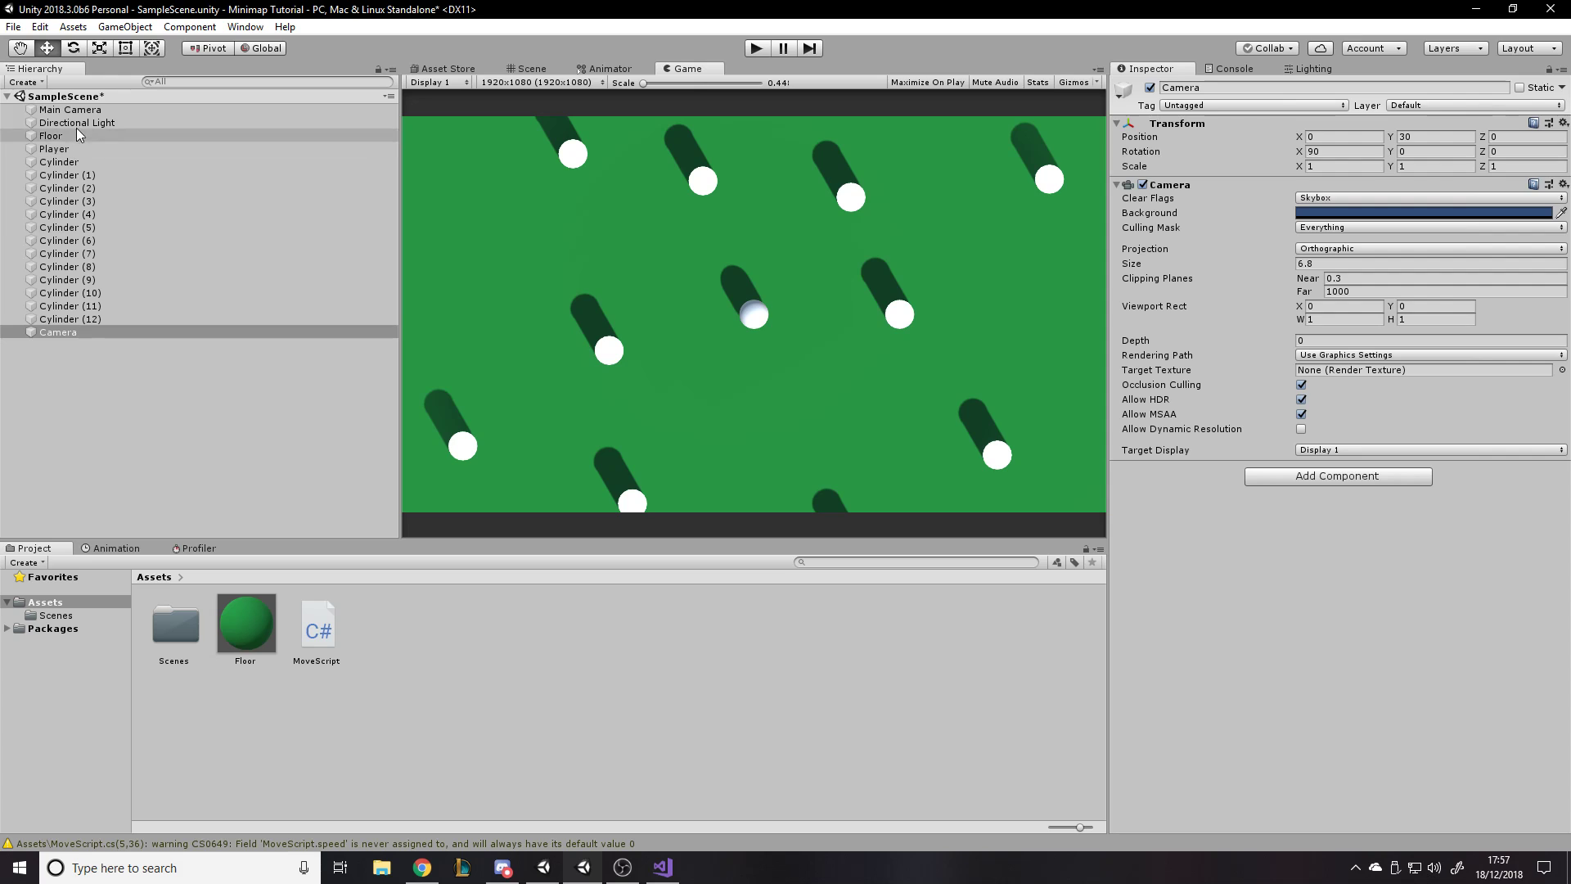
- Try a different Y rotation for the Directional Light and set its X rotation to 90 so it shines straight down
left_click(237, 125)
left_click(1417, 153)
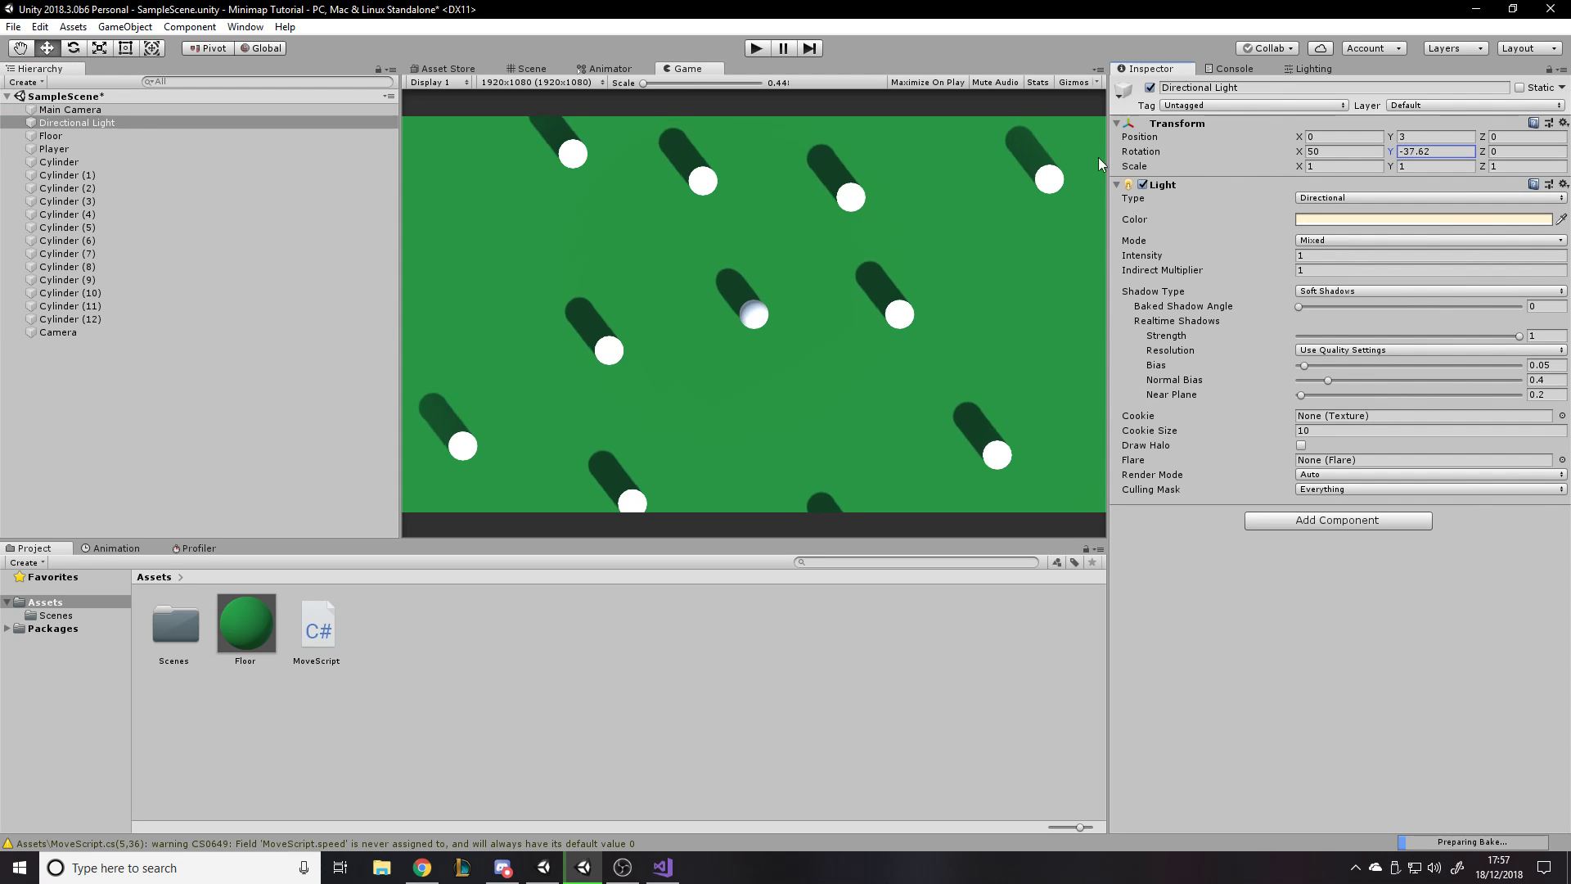
left_click_drag(1302, 155, 1489, 163)
left_click(1370, 151)
type("90")
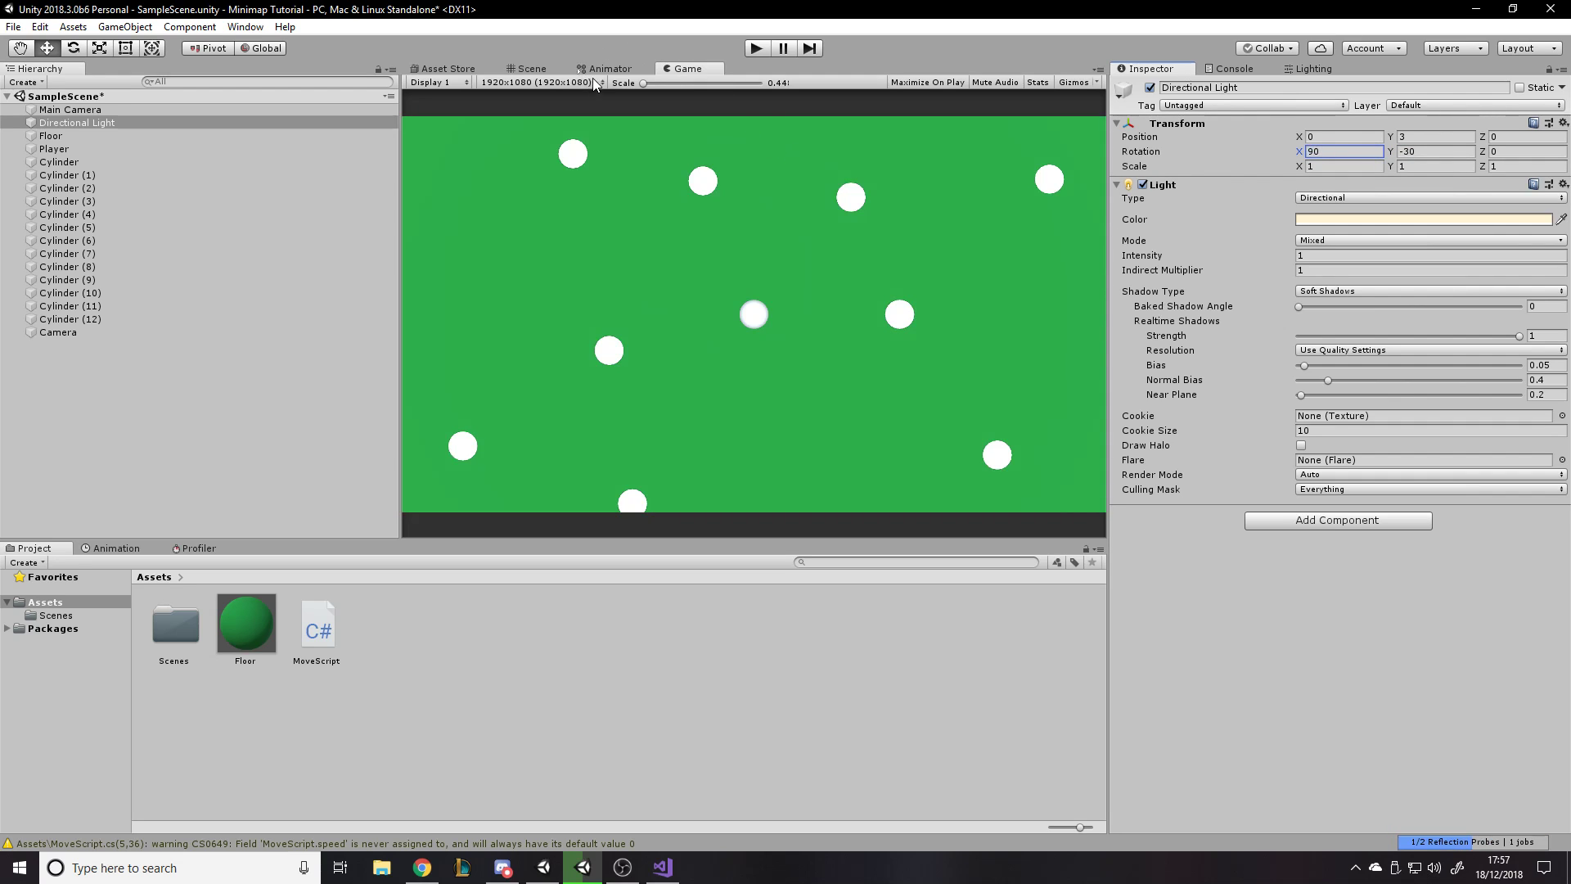
- Set the Directional Light's X rotation to about 62.1 and check the cylinders' shadows in the Scene and Game views
mouse_move(1299, 154)
left_mouse_down()
mouse_move(1235, 158)
mouse_move(1274, 154)
left_mouse_up()
left_click(521, 72)
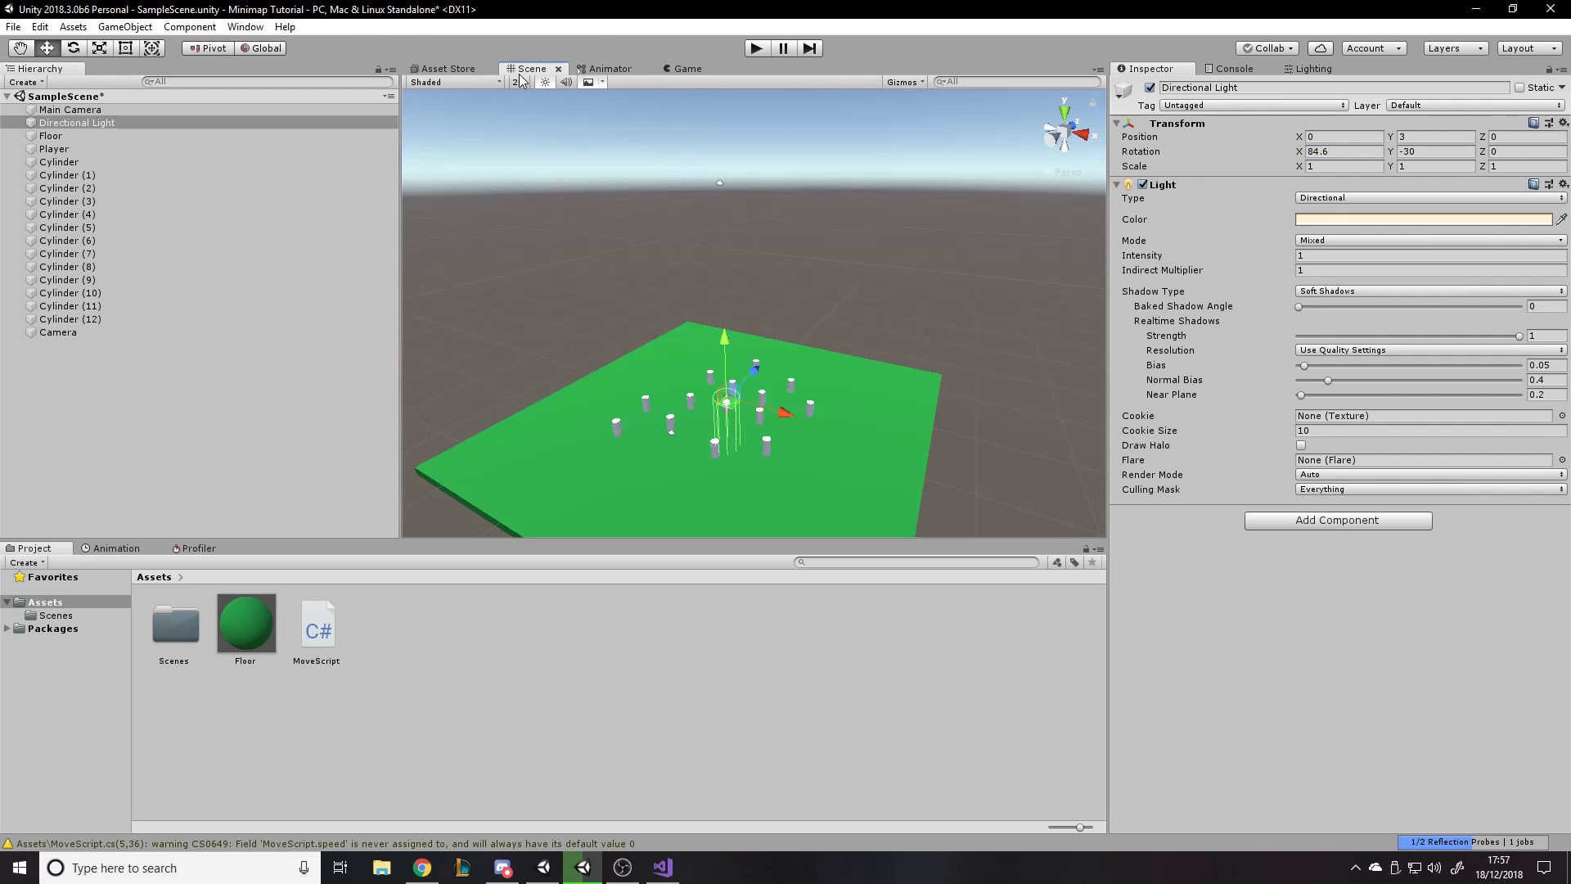
right_click_drag(628, 303, 1019, 286)
key("w")
left_click_drag(1301, 158, 1234, 159)
right_click_drag(931, 252, 651, 68)
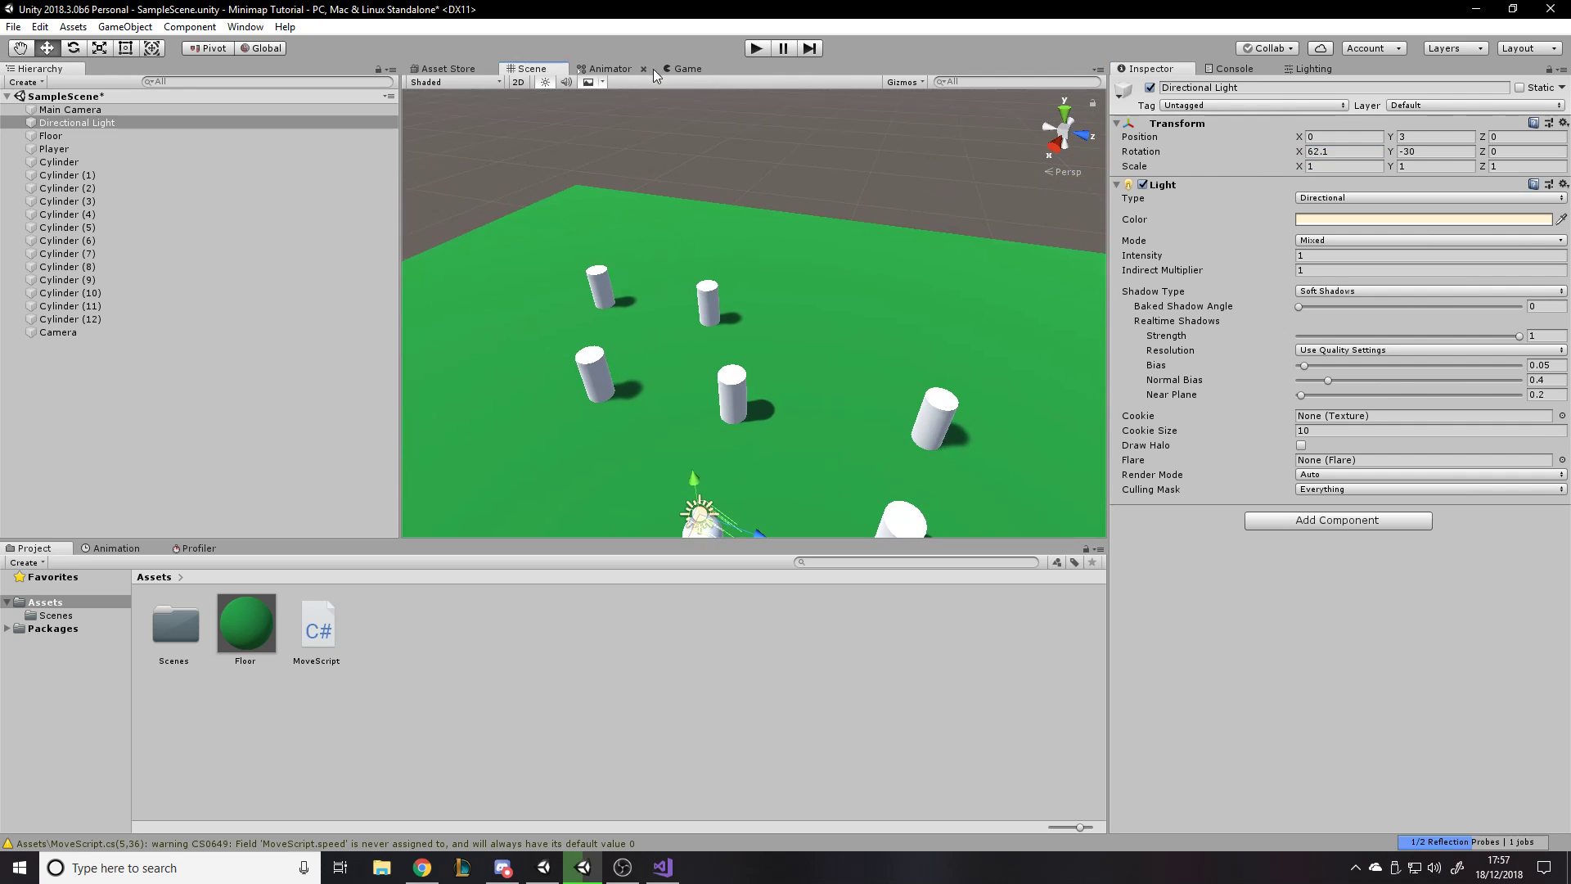
left_click(684, 69)
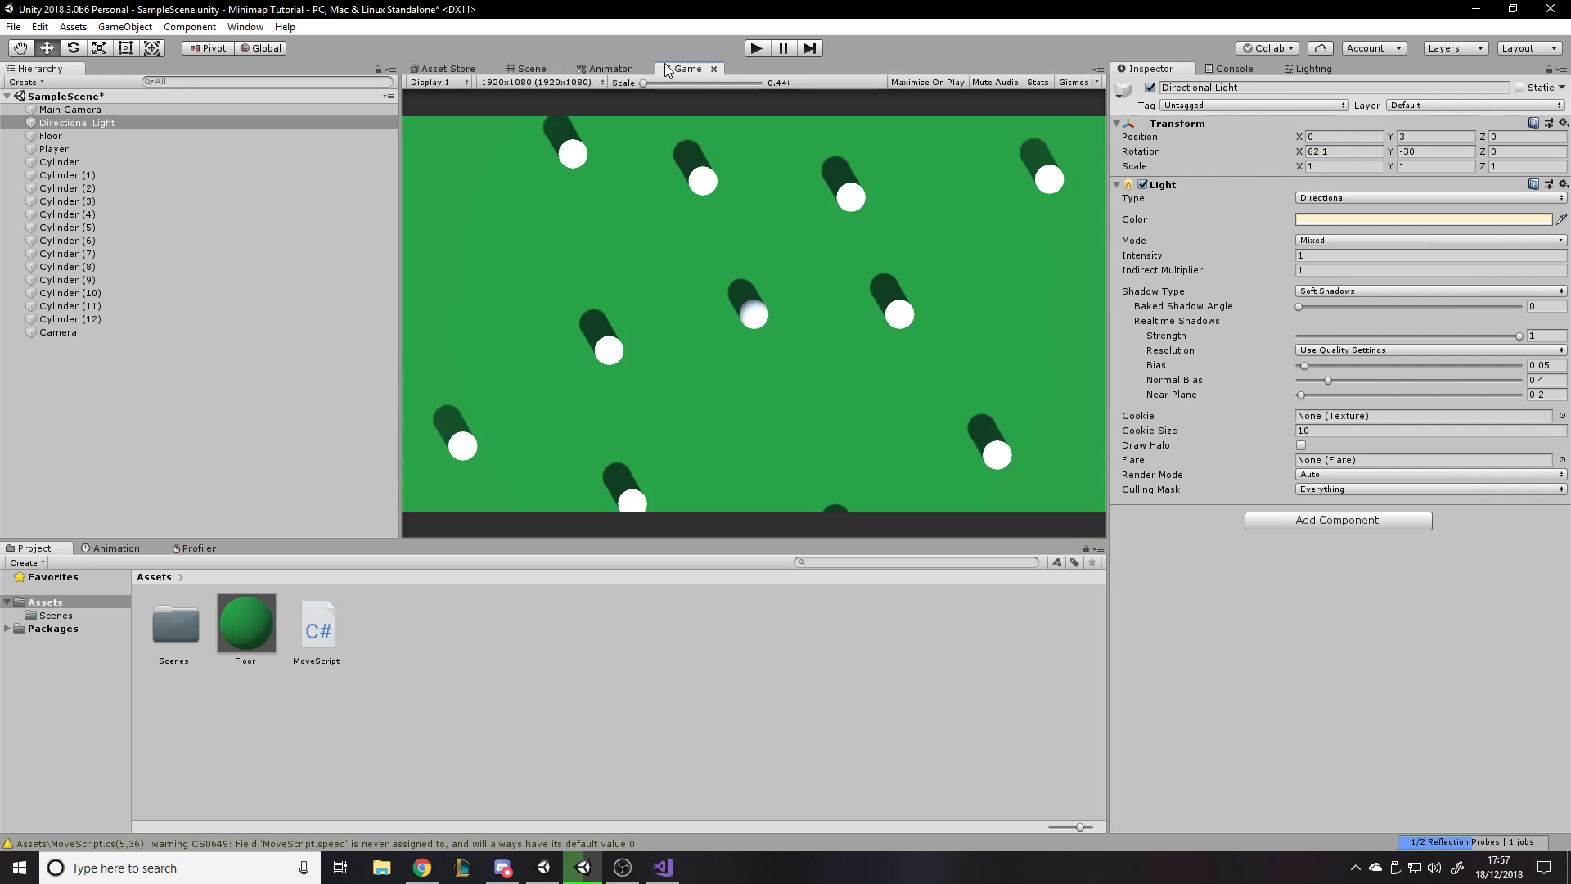
- Rename the top-down Camera to MinimapCamera
left_click(67, 423)
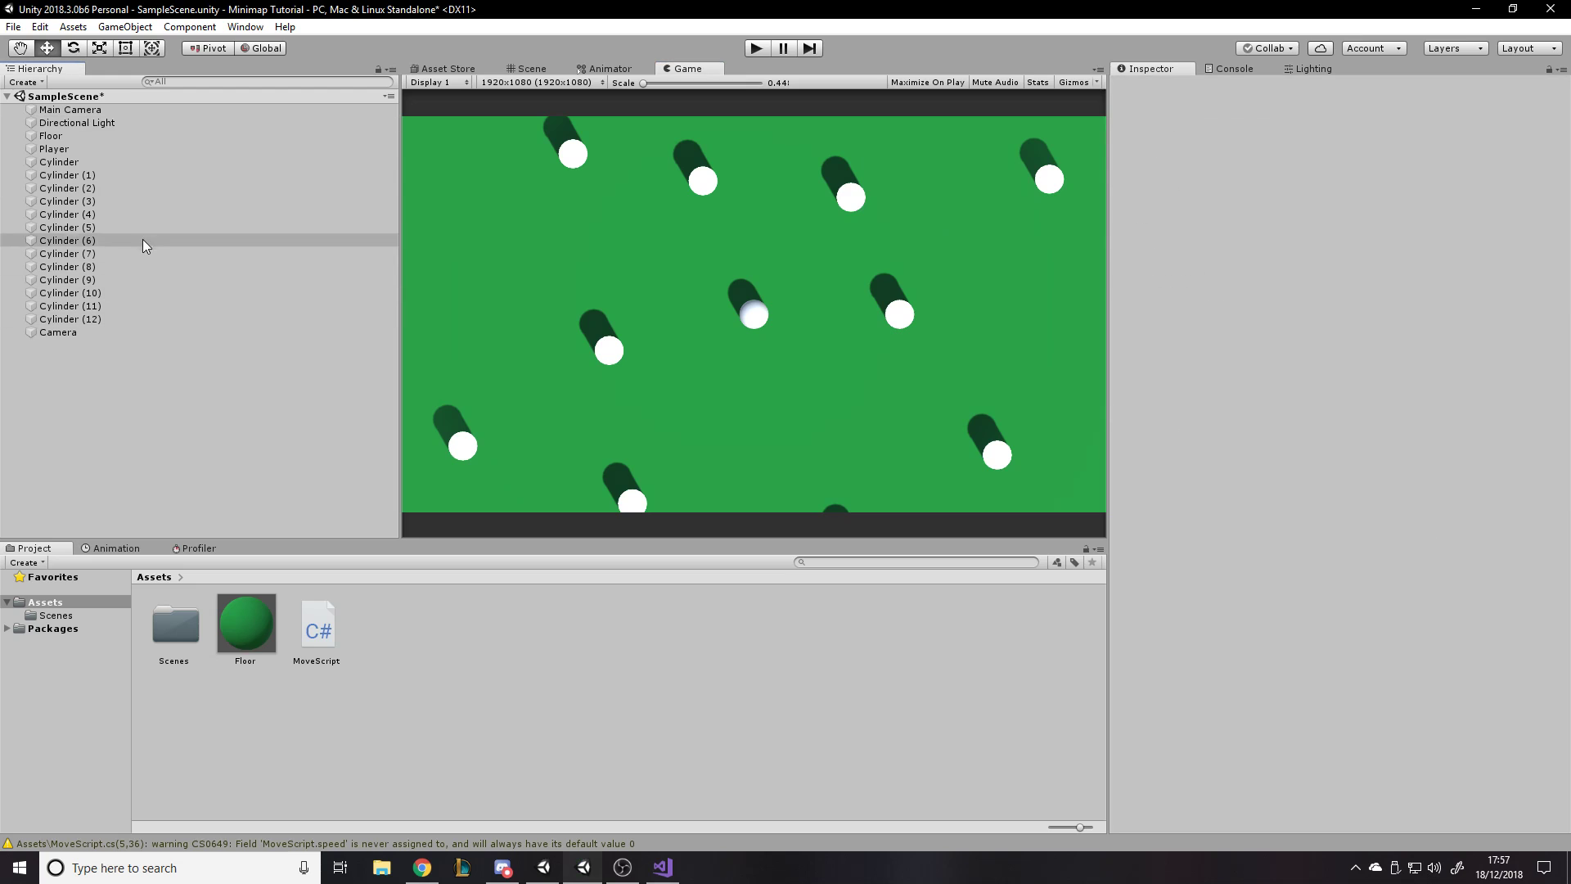
left_click(60, 337)
key("F2")
type("NMM")
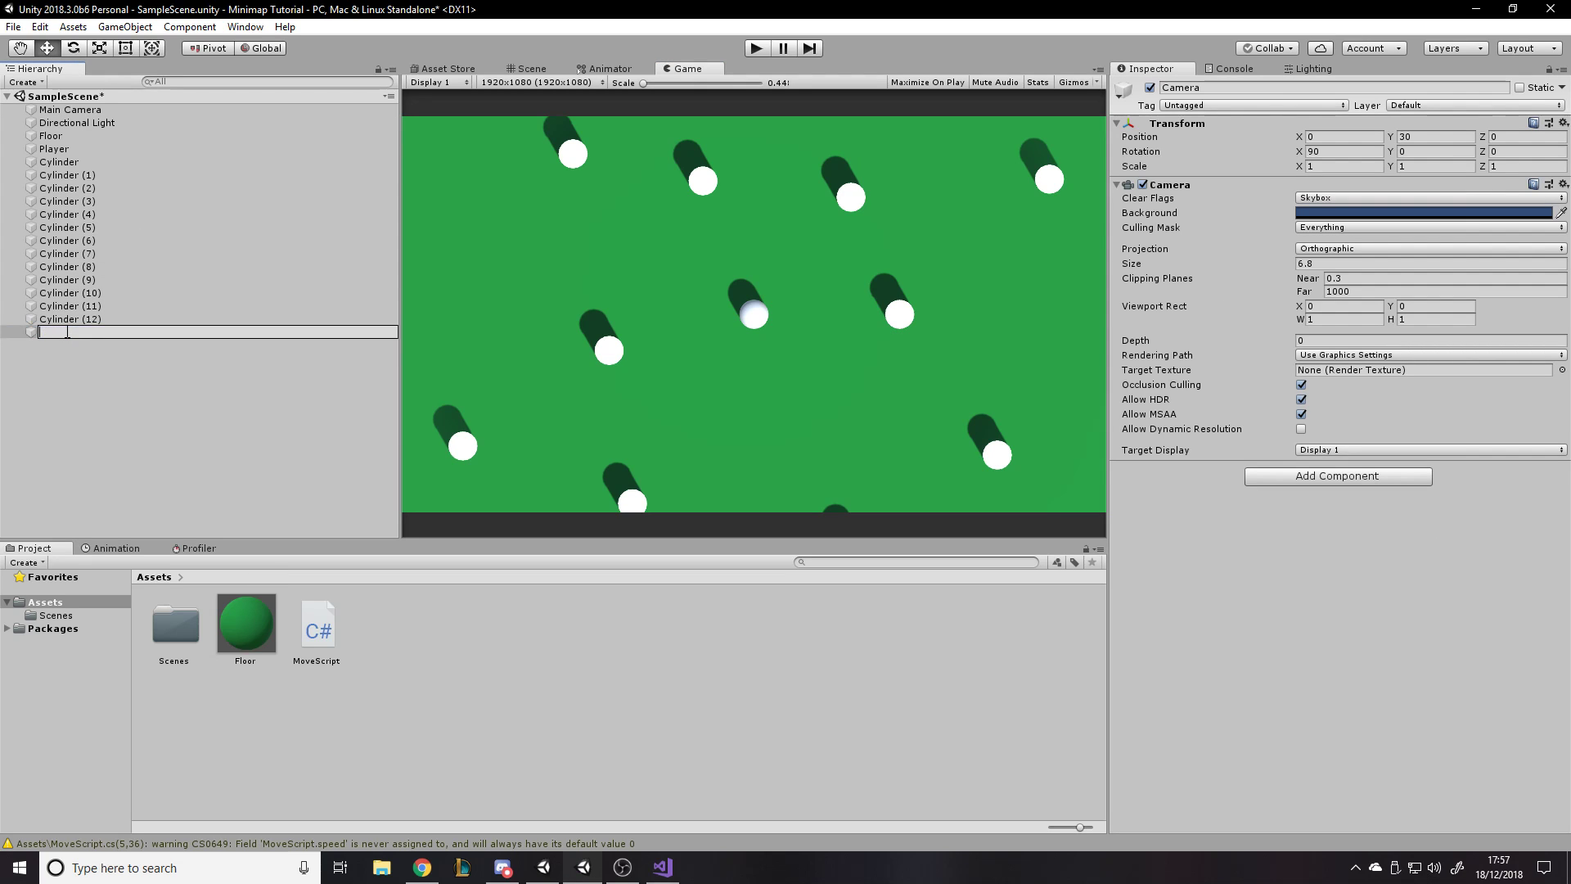
type("imapCamera")
key("Return")
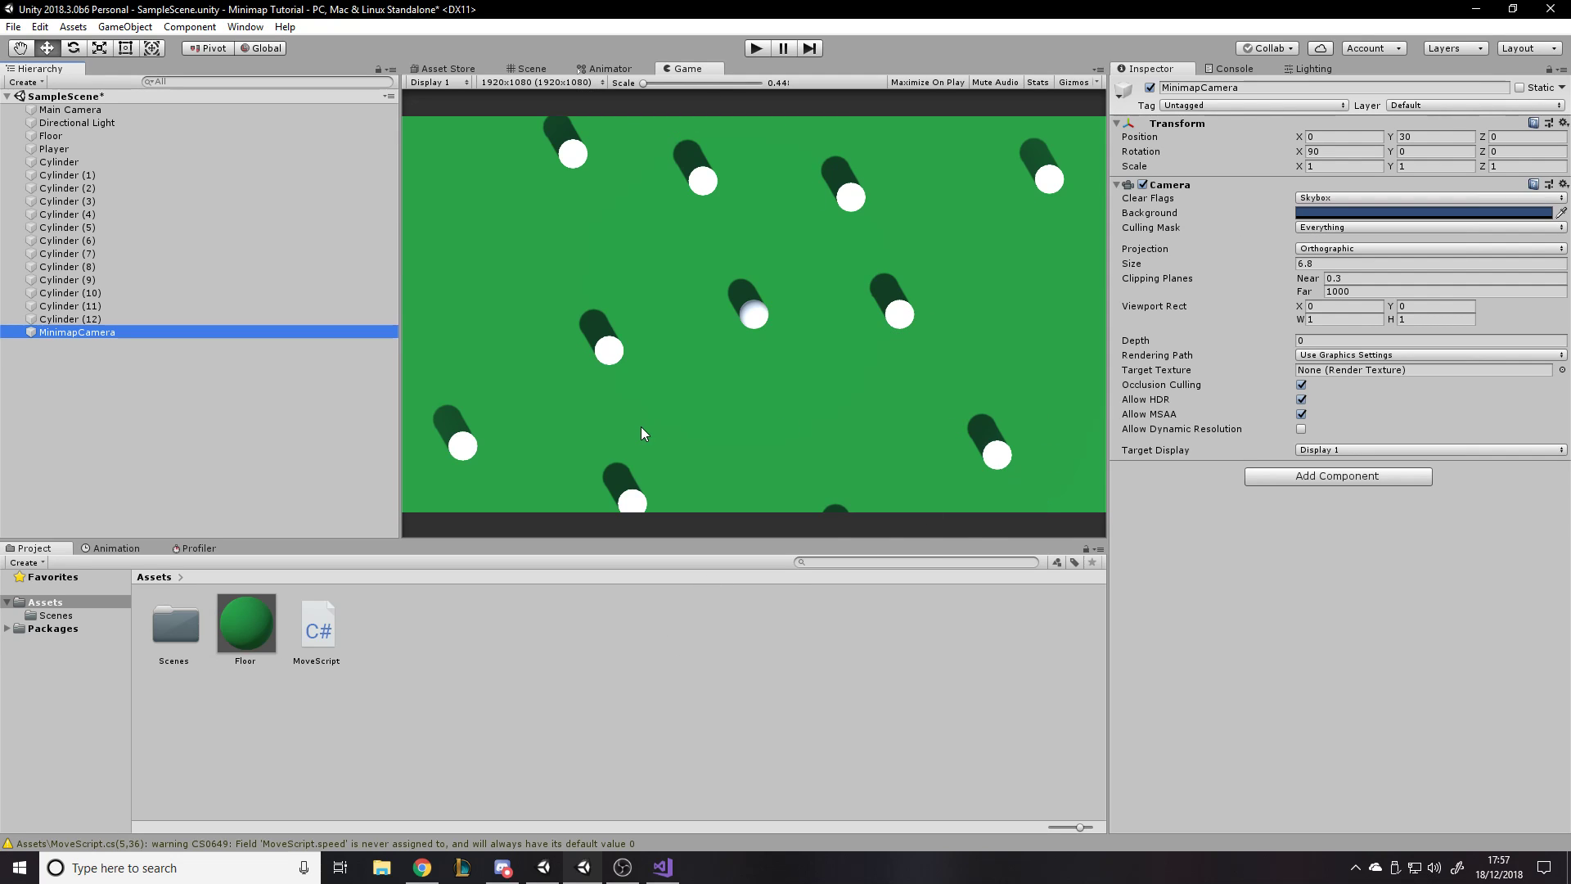
- Add a UI Canvas to the scene and set its UI Scale Mode to Scale With Screen Size
right_click(141, 379)
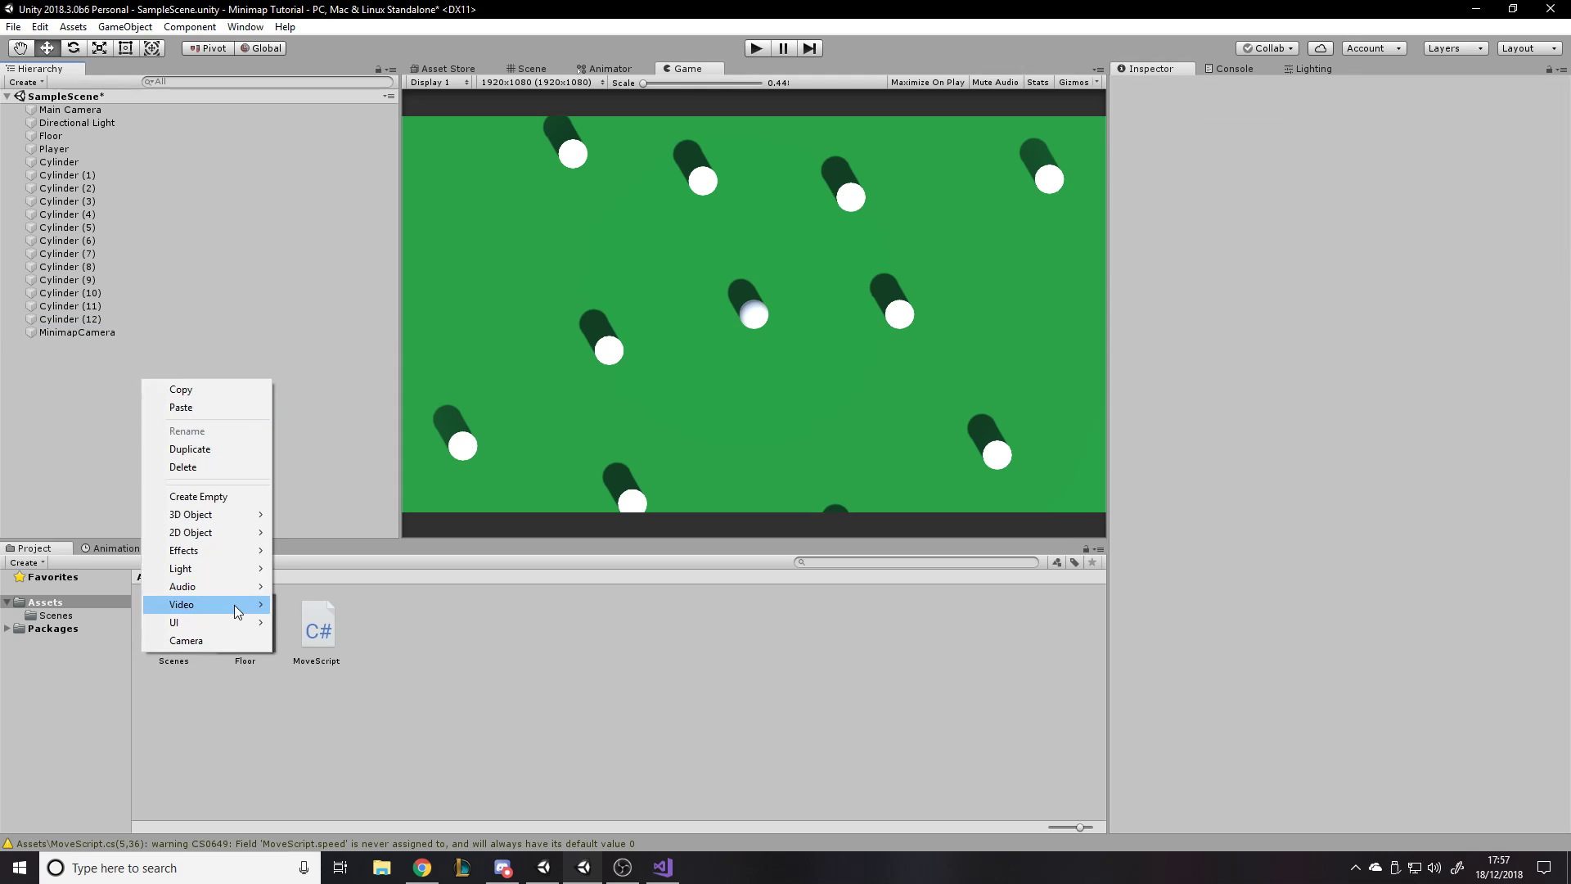
mouse_move(232, 624)
left_click(344, 568)
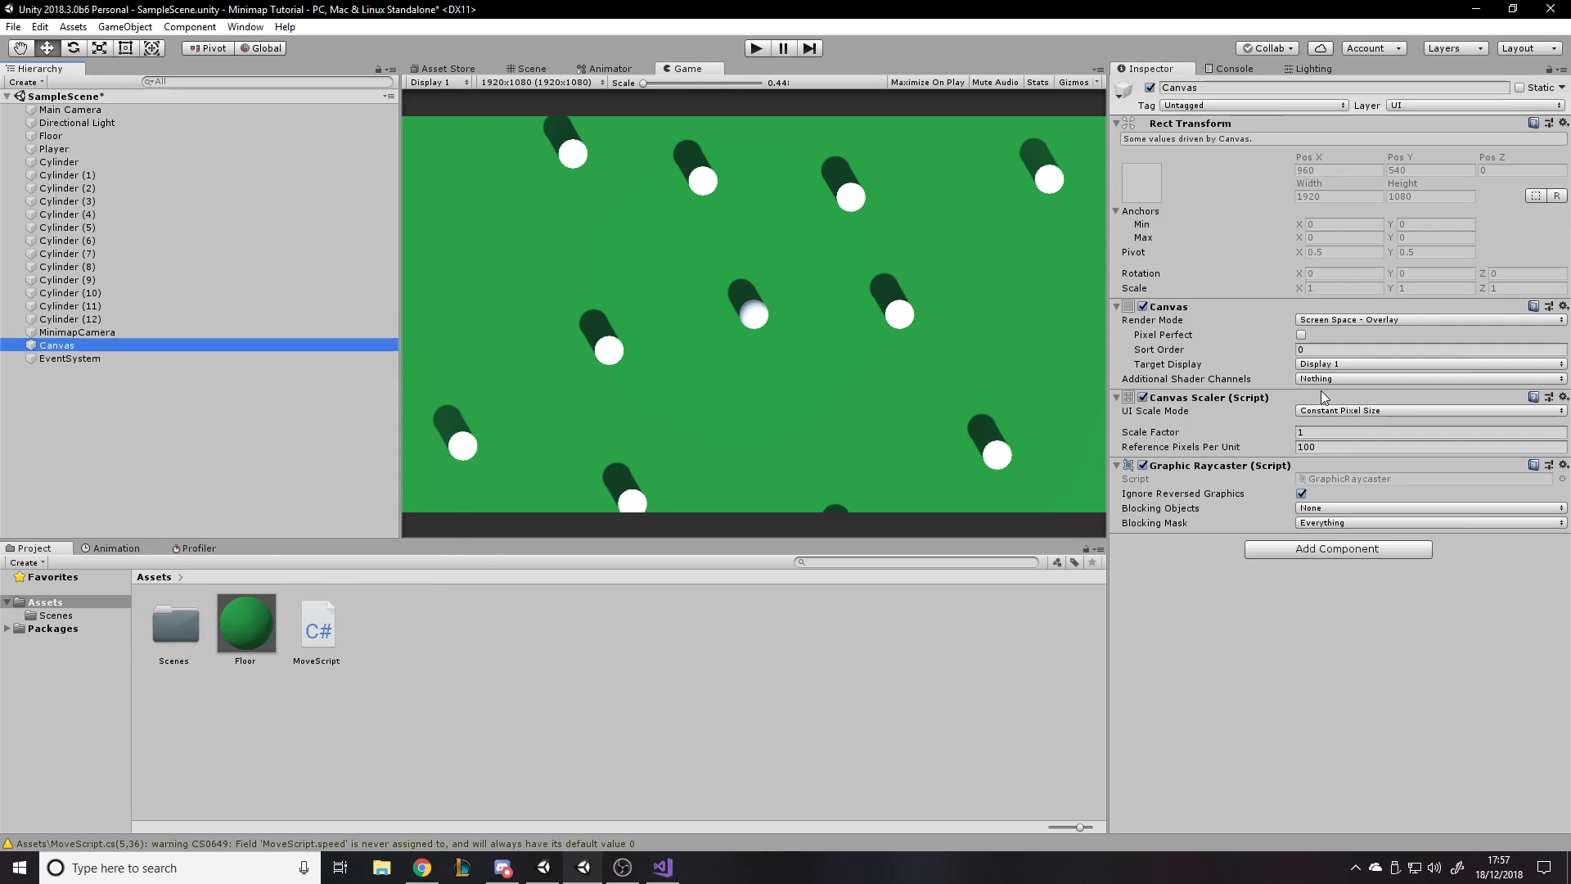
left_click(1340, 410)
left_click(1360, 447)
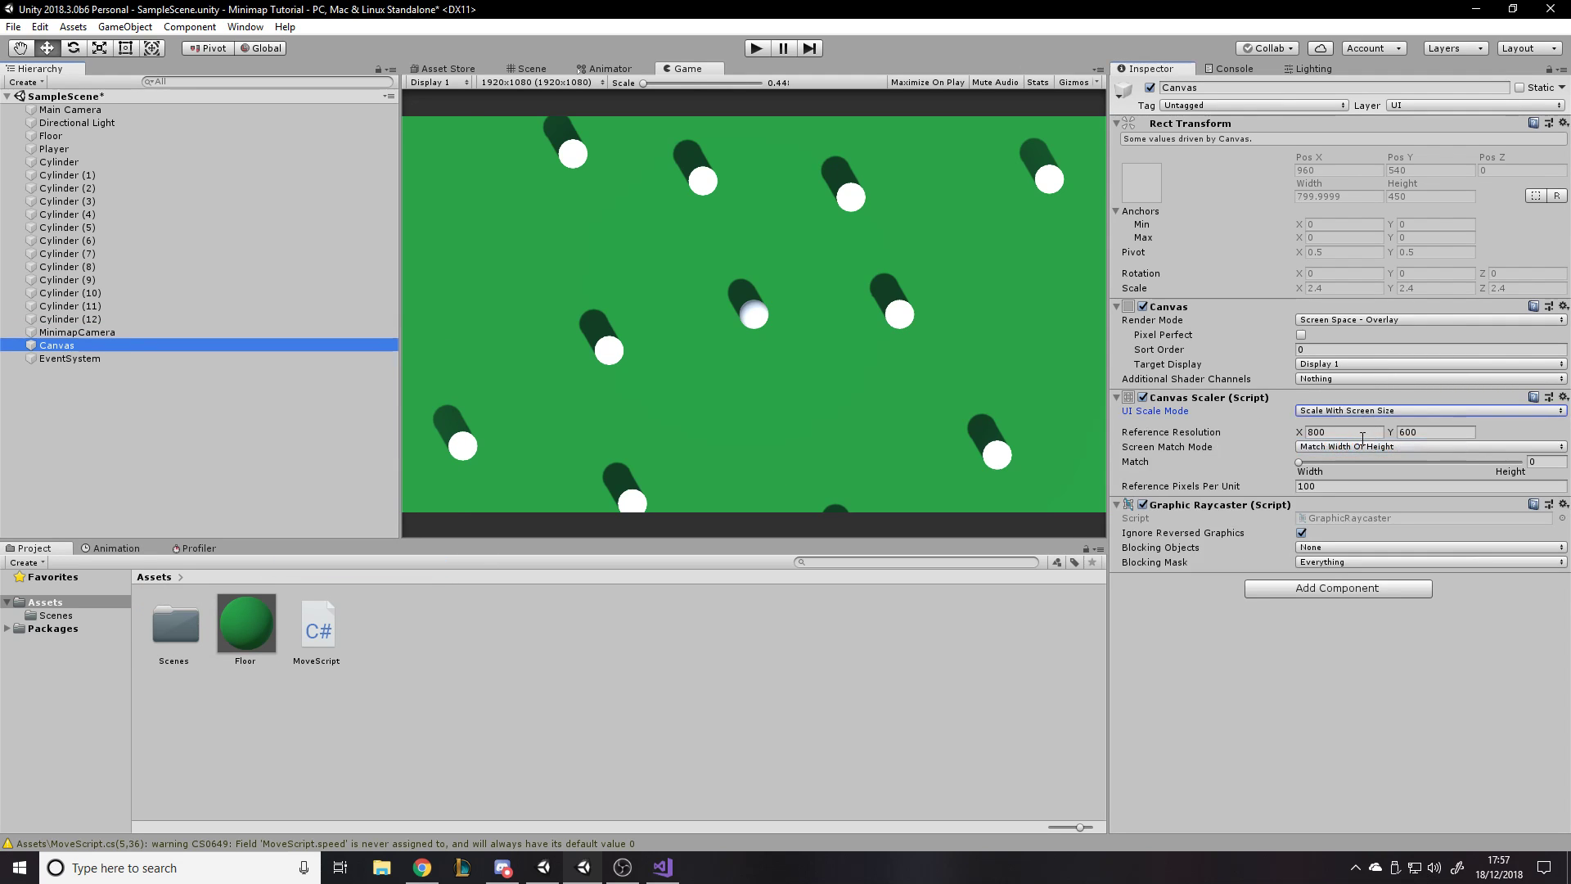
- Set the Canvas Scaler's reference resolution to 1920 by 1080 and its Match value to 1
left_click(1342, 431)
type("1920")
key("Tab")
type("1")
key("Tab")
type("1")
left_click(1296, 667)
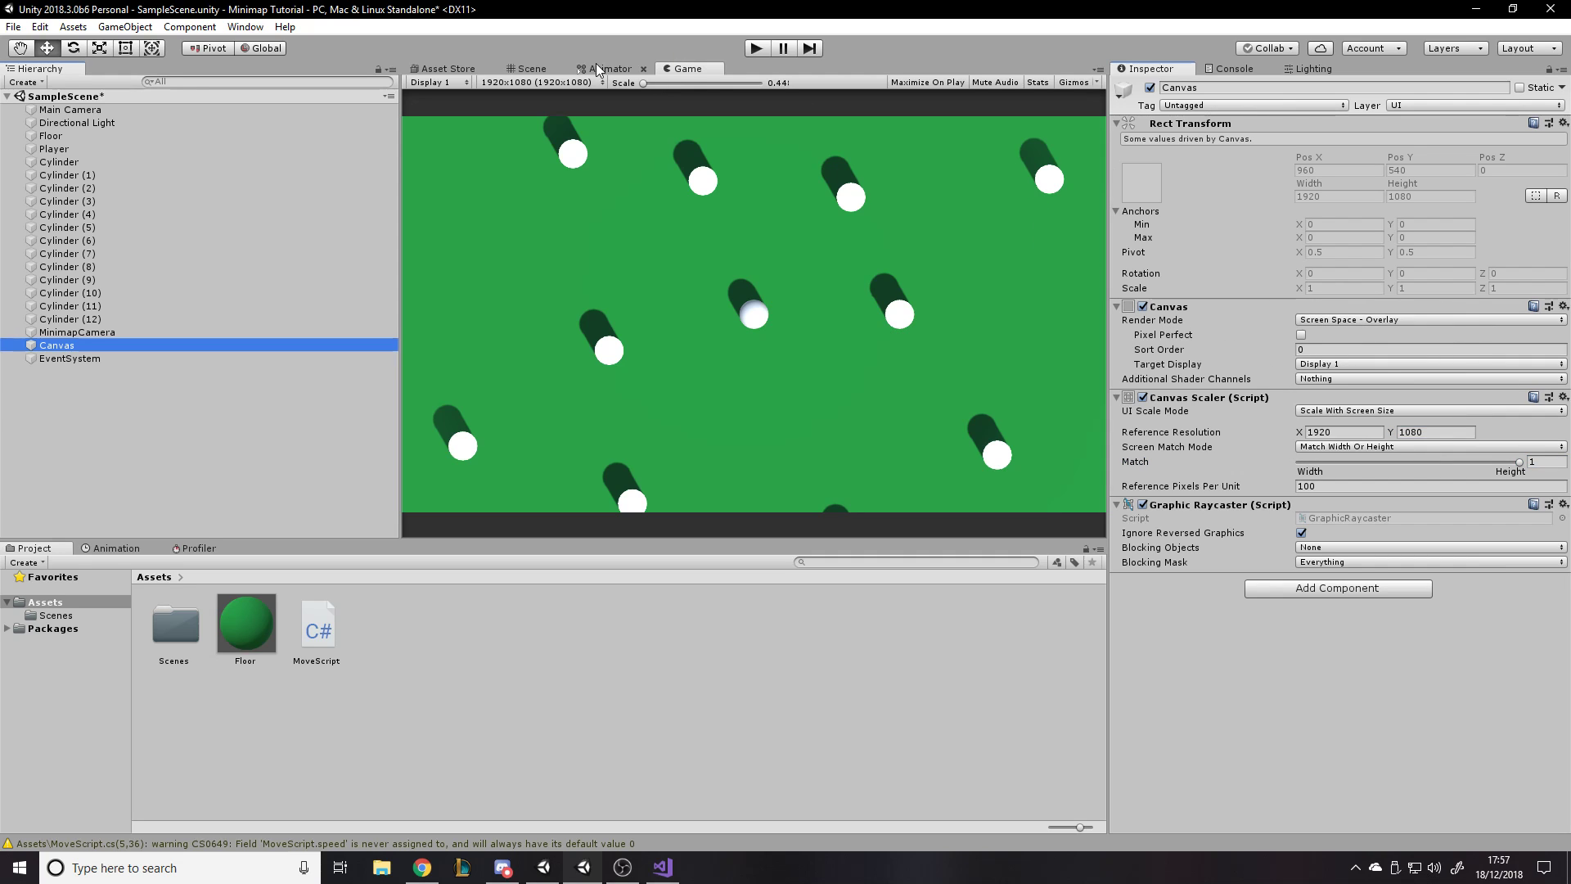
- Place the Canvas first in the scene hierarchy, add a UI Panel as its child, and check it in the Game view
left_click(529, 69)
left_click_drag(95, 361, 79, 102)
double_click(77, 104)
right_click(78, 108)
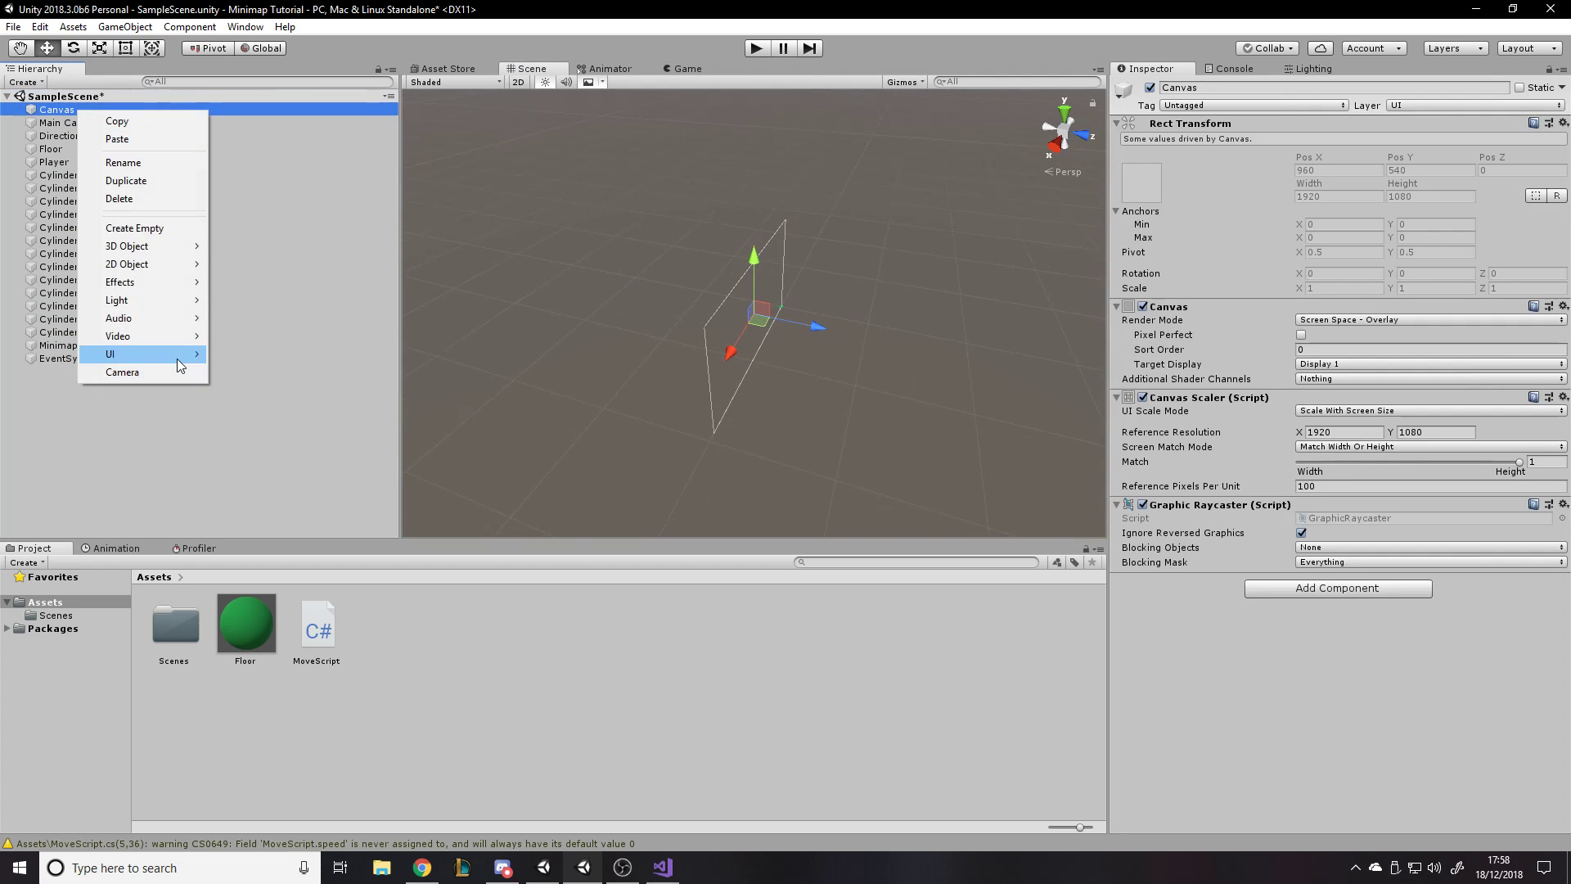
mouse_move(181, 360)
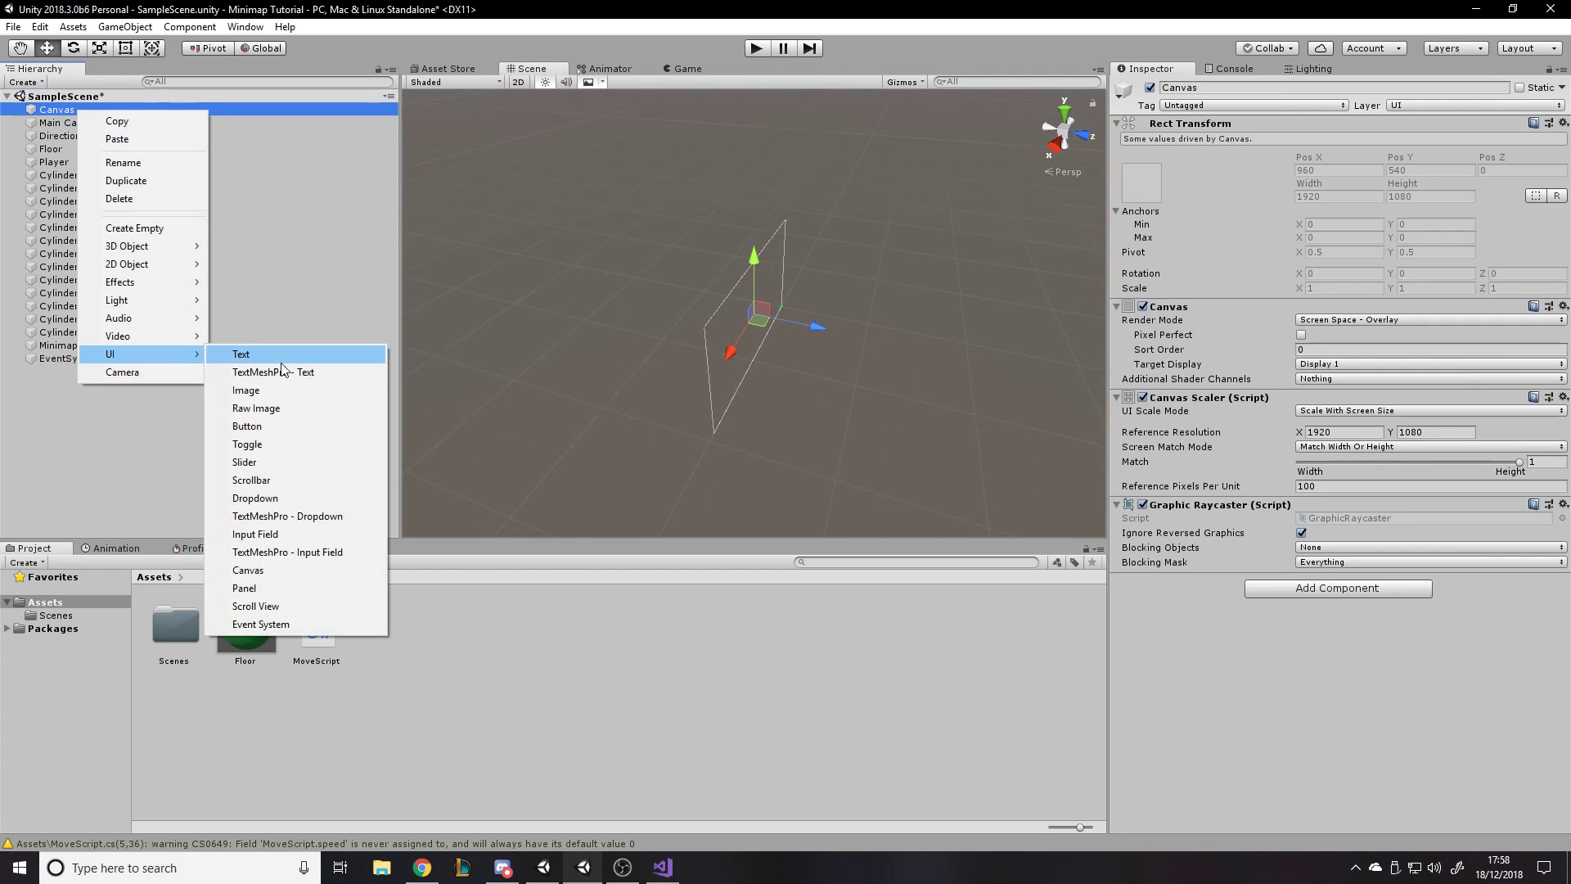
left_click(249, 588)
left_click(684, 69)
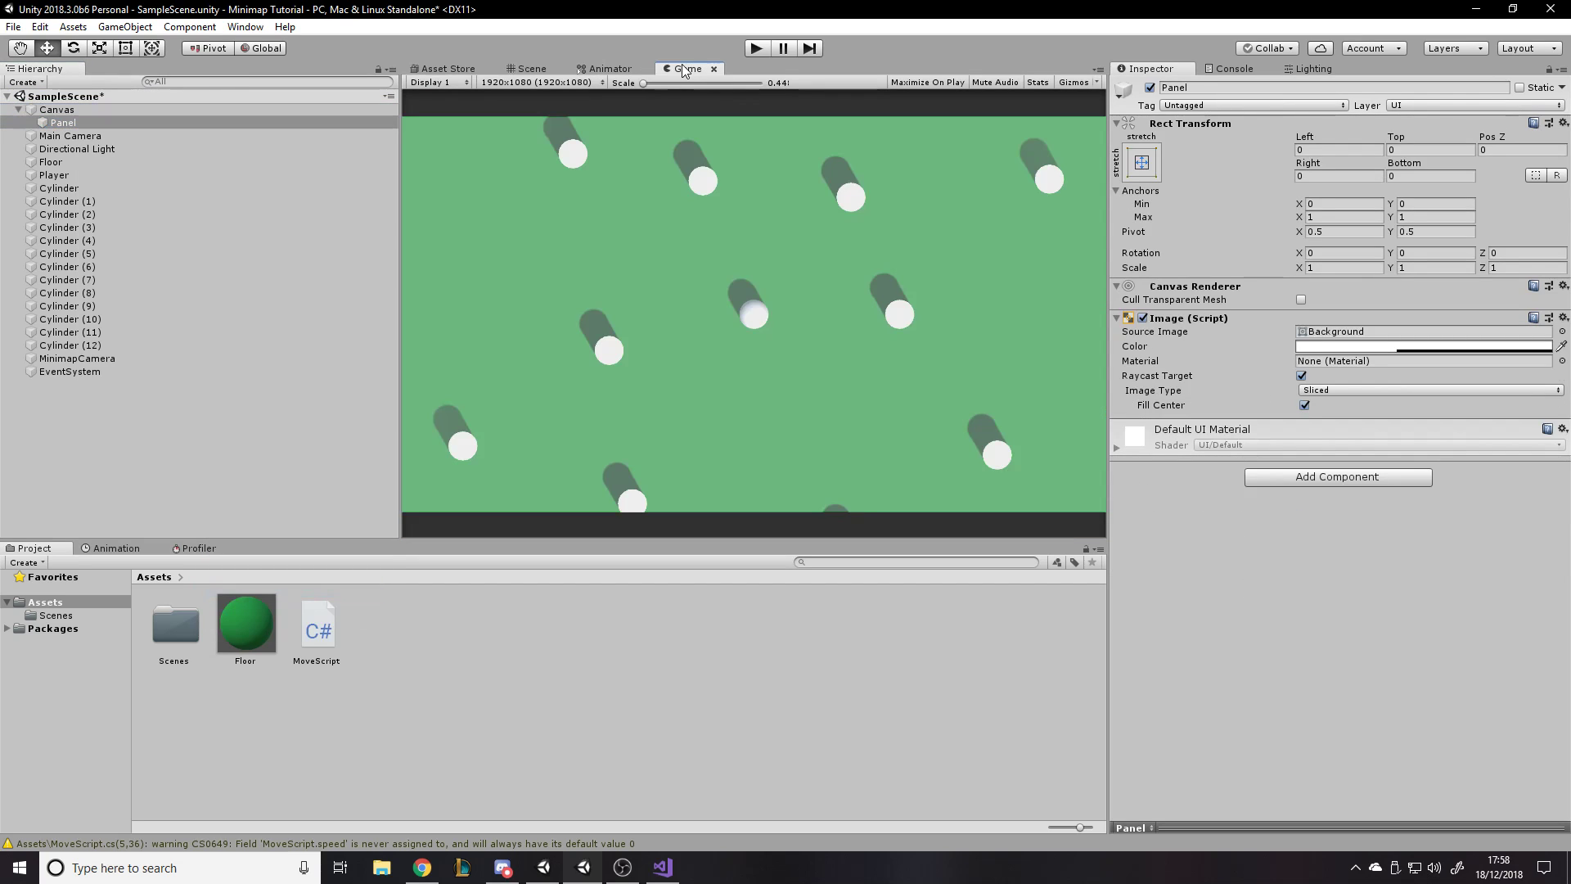
- Make the Panel's color fully opaque white and set its source image to None
left_click(1399, 346)
left_click_drag(1227, 540, 1301, 528)
left_click(1332, 212)
left_click(1563, 331)
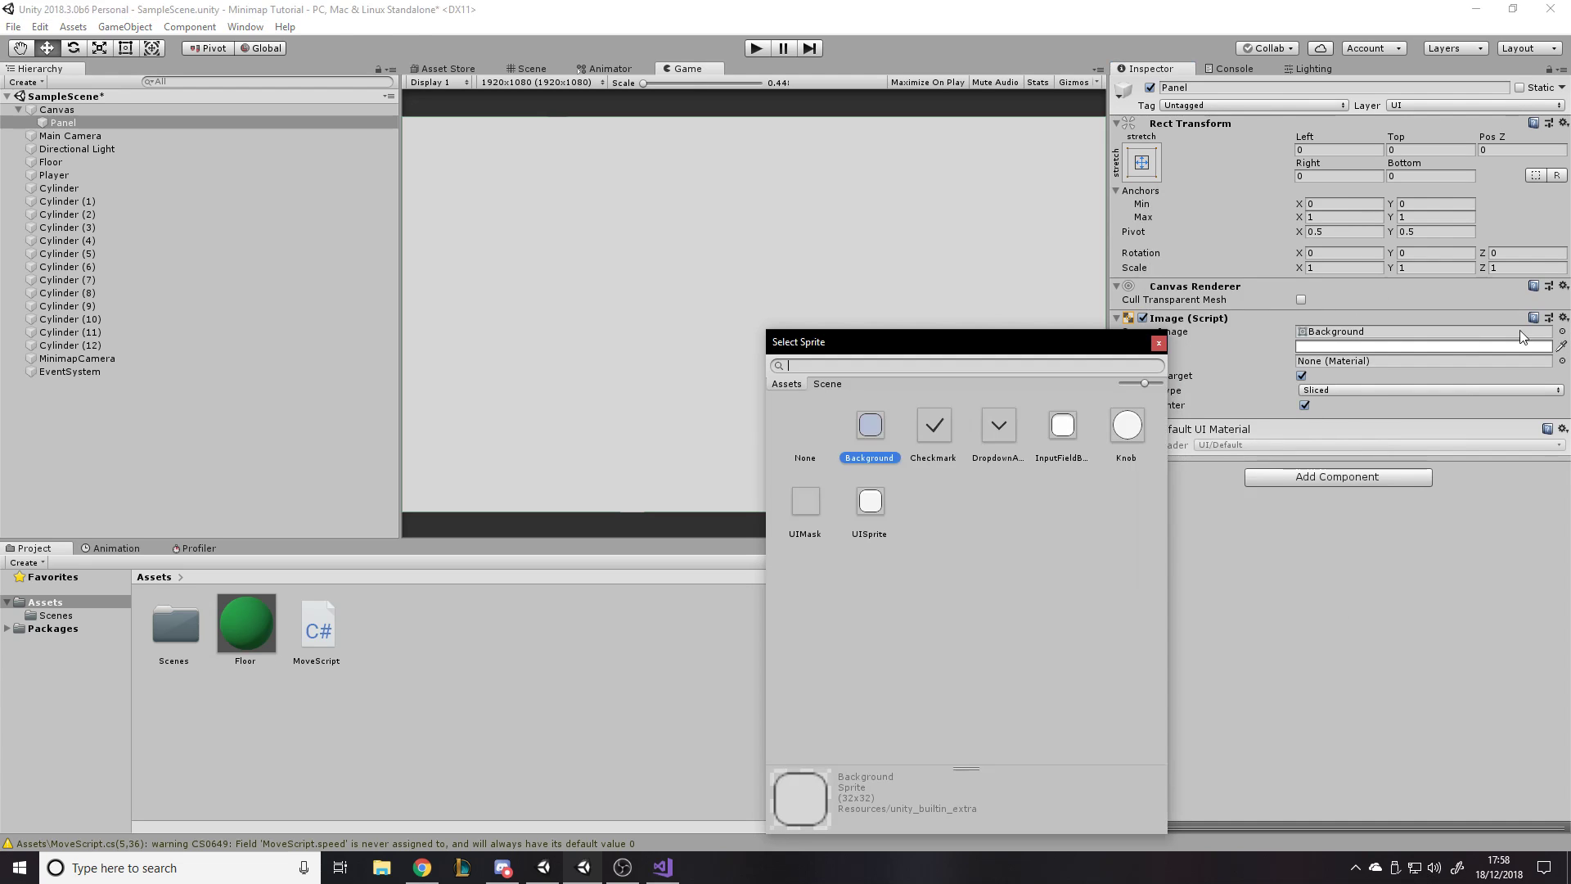
double_click(816, 455)
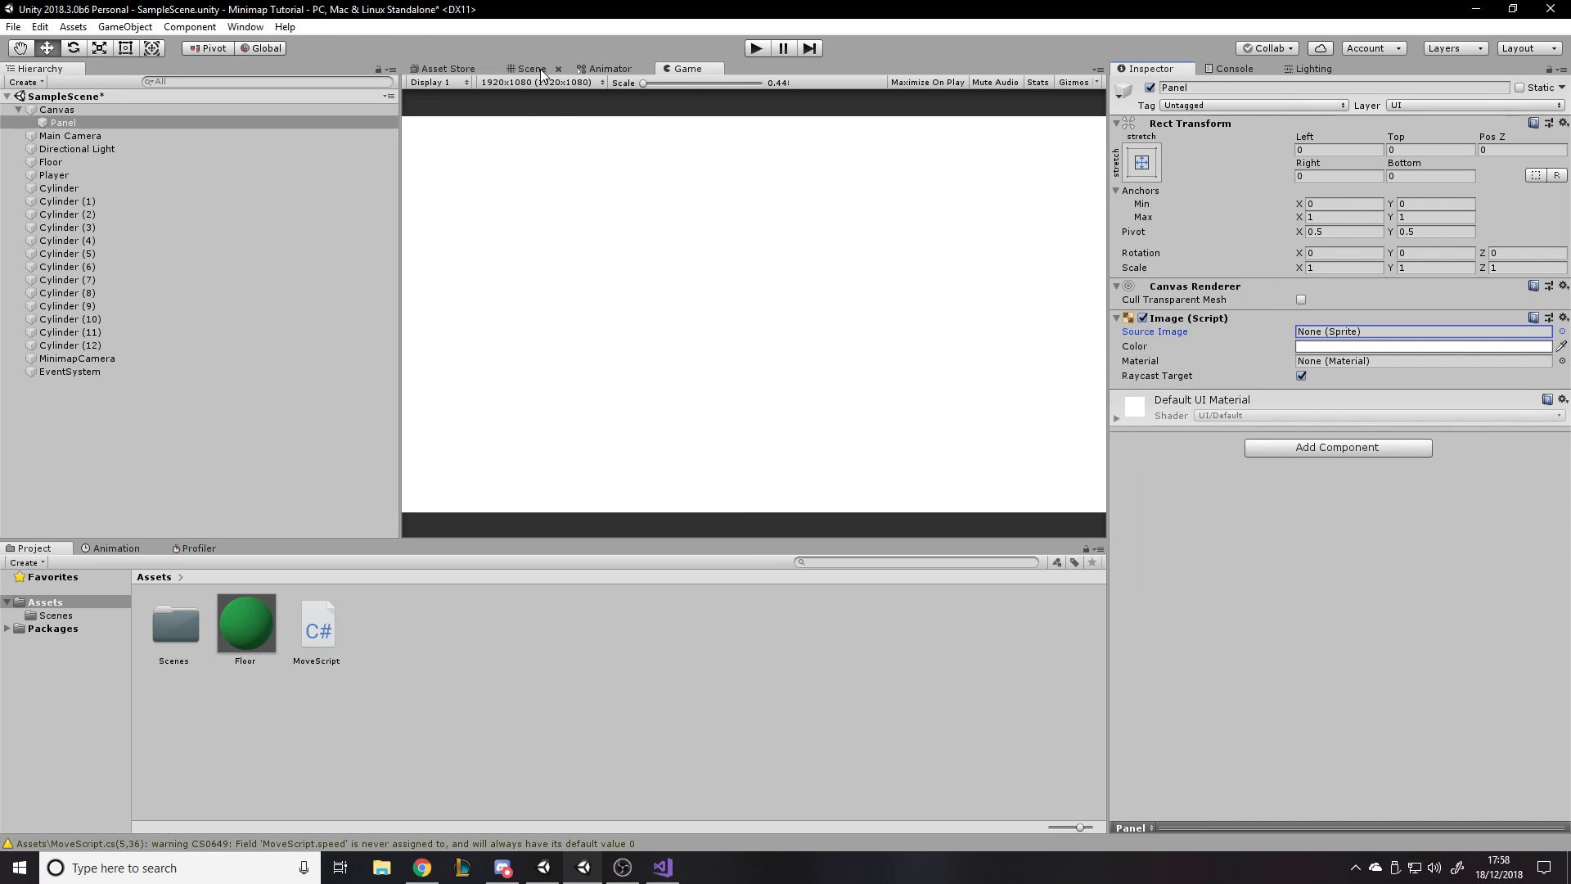
- In the 2D Scene view, shrink the Panel to about 355 by 354 and place it in the Canvas's top-right corner
left_click(541, 68)
key("t")
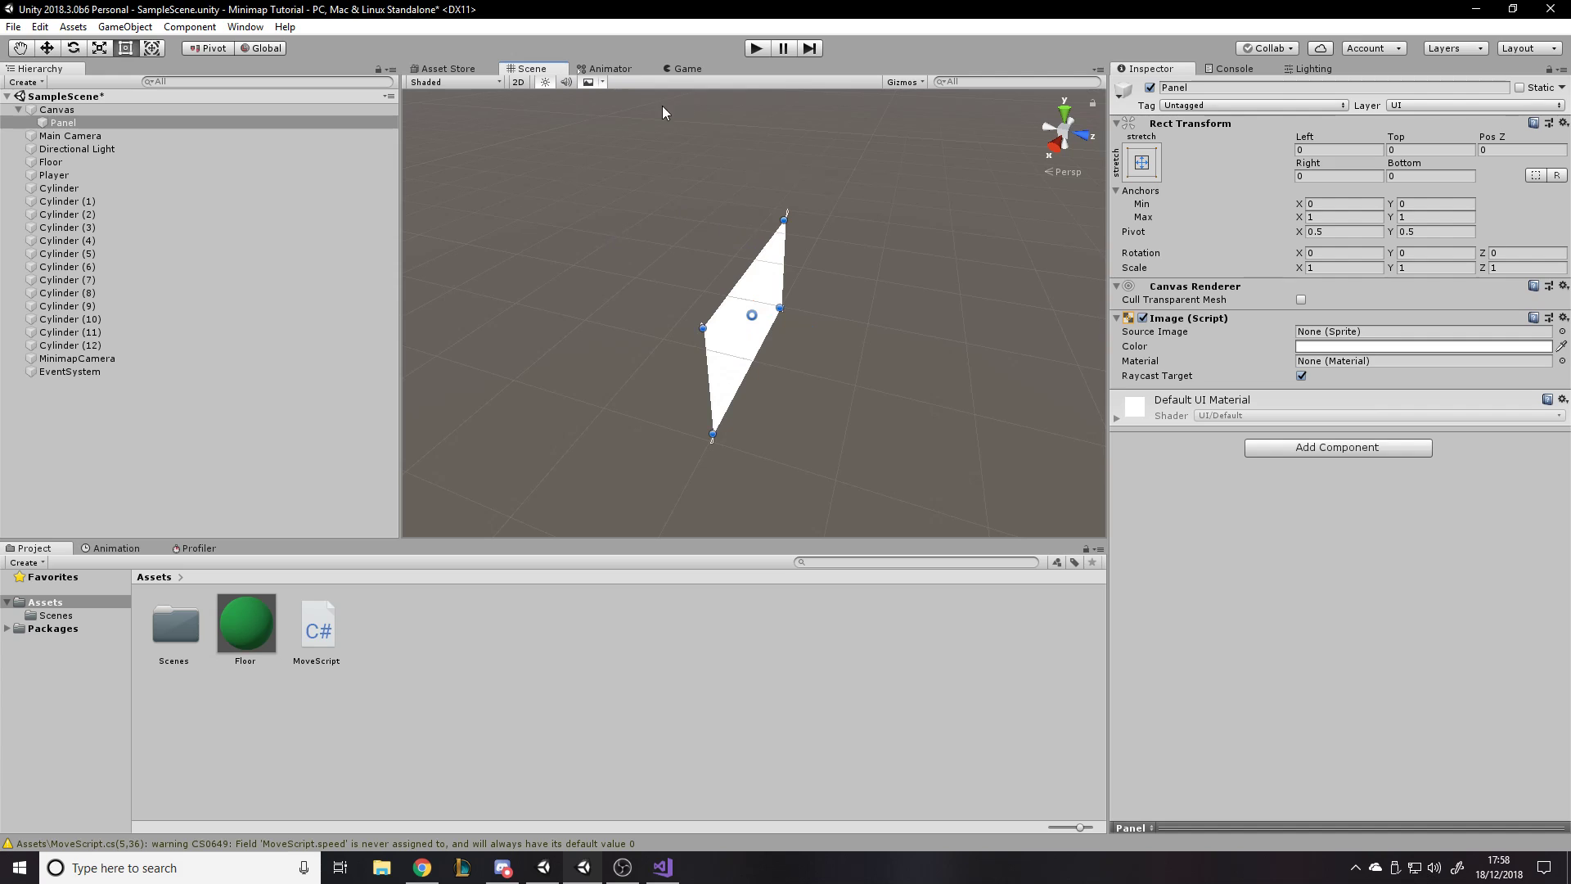
left_click(518, 82)
scroll(786, 284, "up", 5)
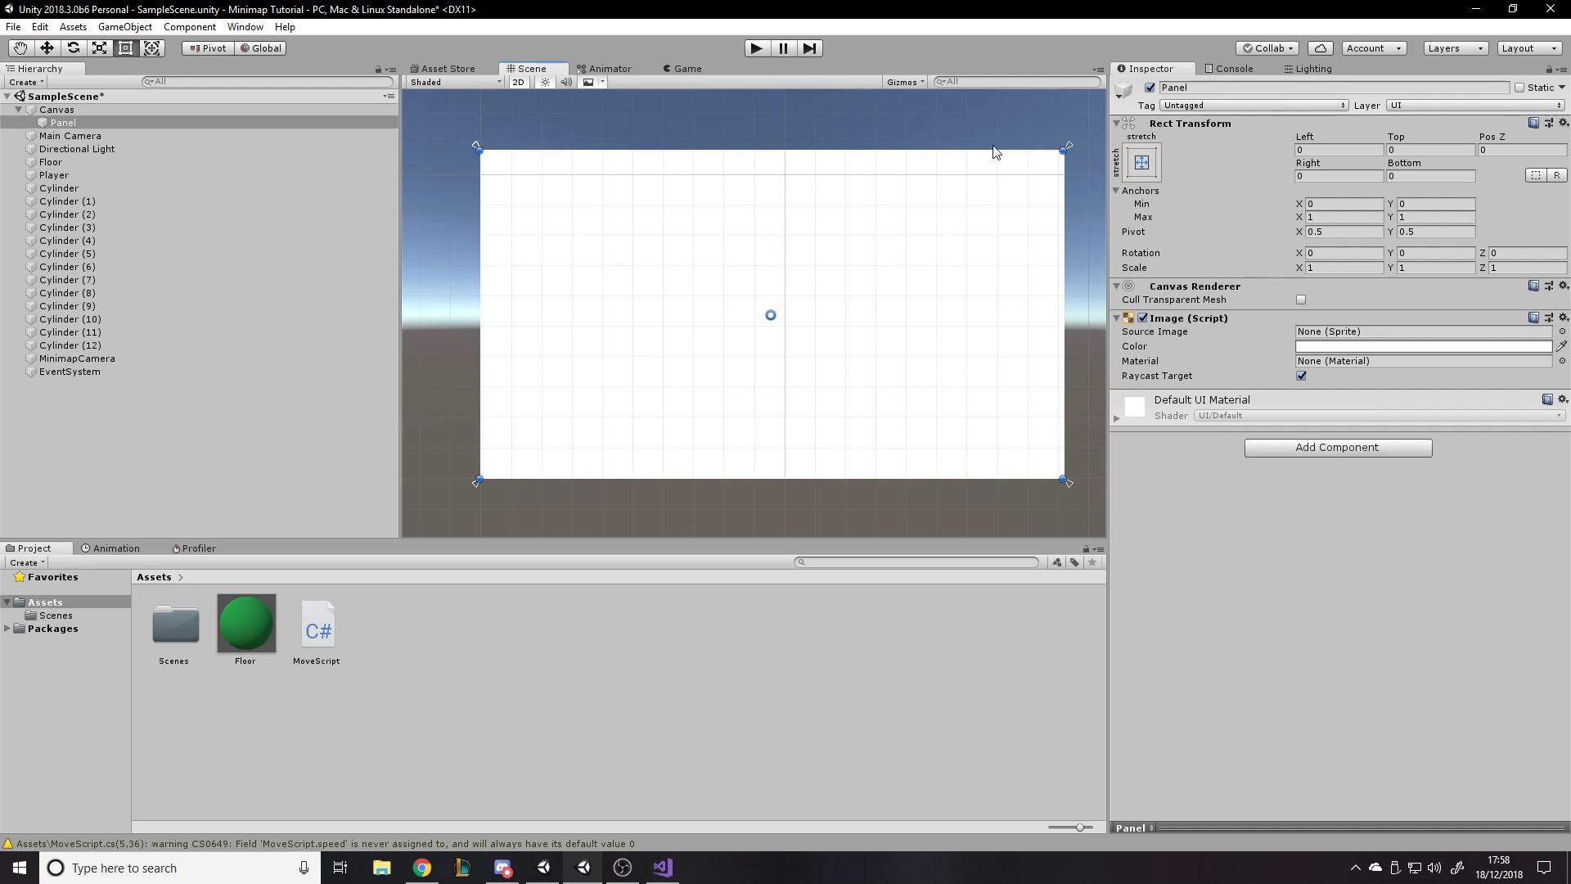
left_click_drag(477, 151, 765, 334)
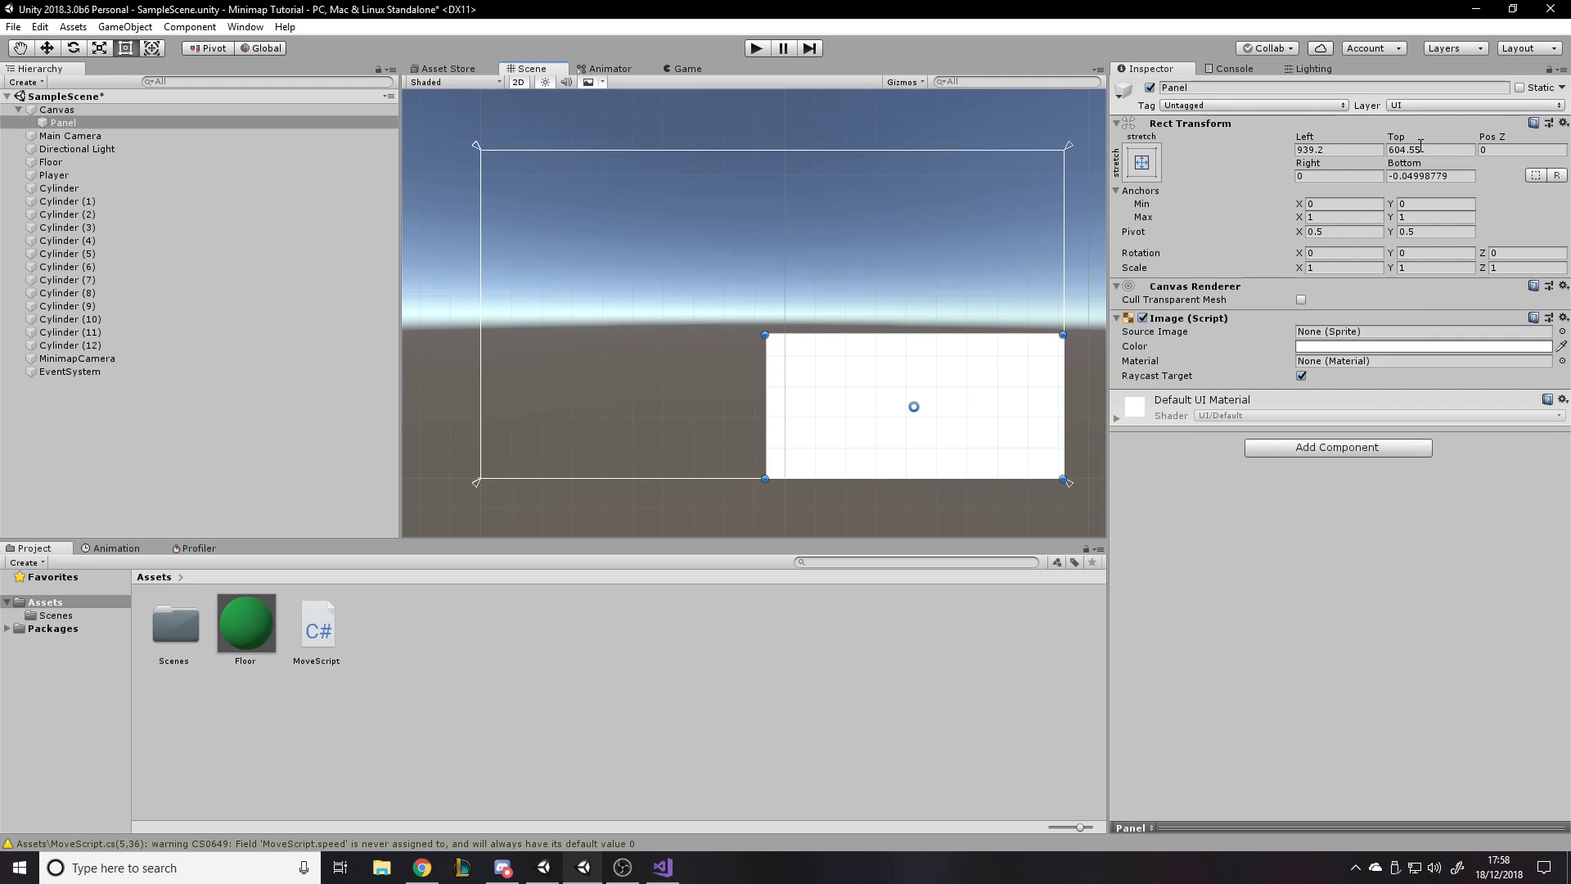
left_click_drag(1005, 385, 1000, 202)
left_click_drag(765, 296, 955, 259)
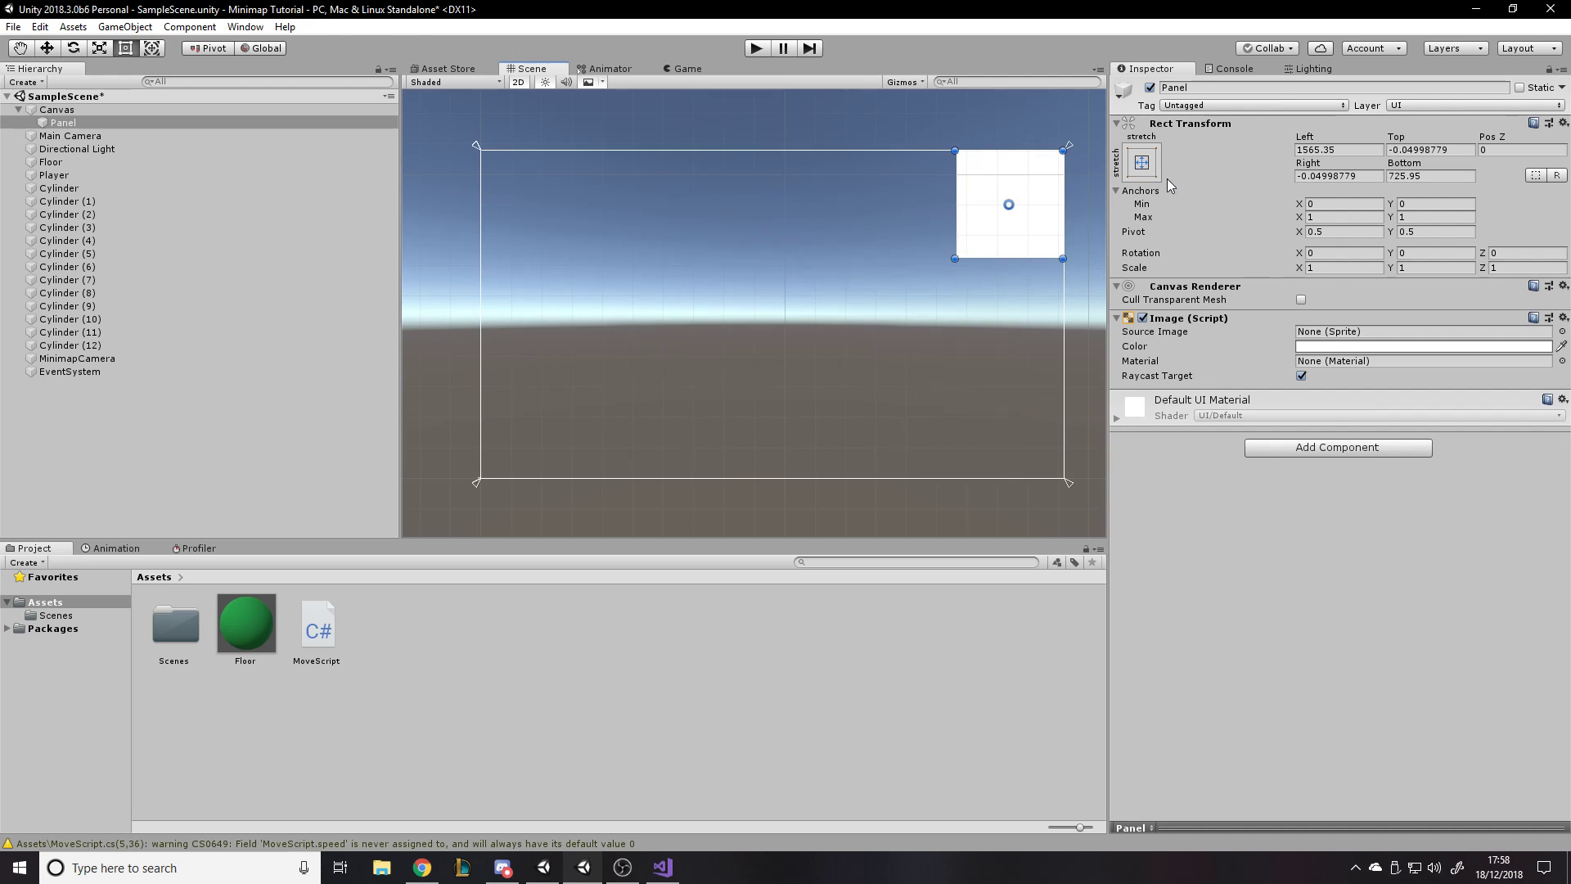
- Anchor the Panel to the Canvas's top-right corner, set its width and height to 350, and check the Game view
left_click(1142, 162)
left_click(1277, 296)
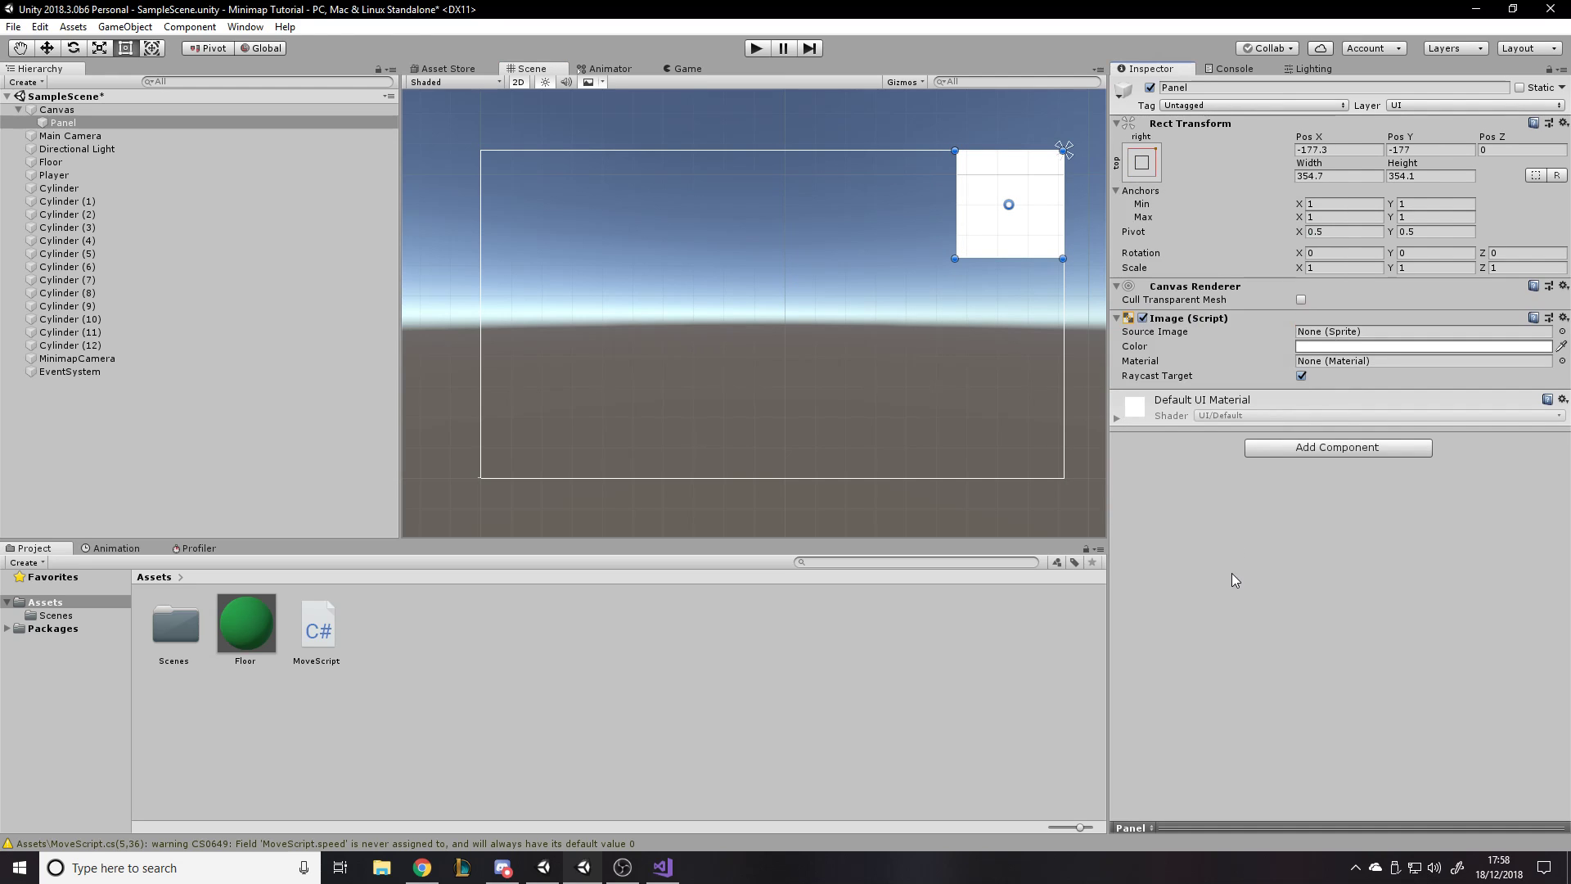
left_click(1344, 177)
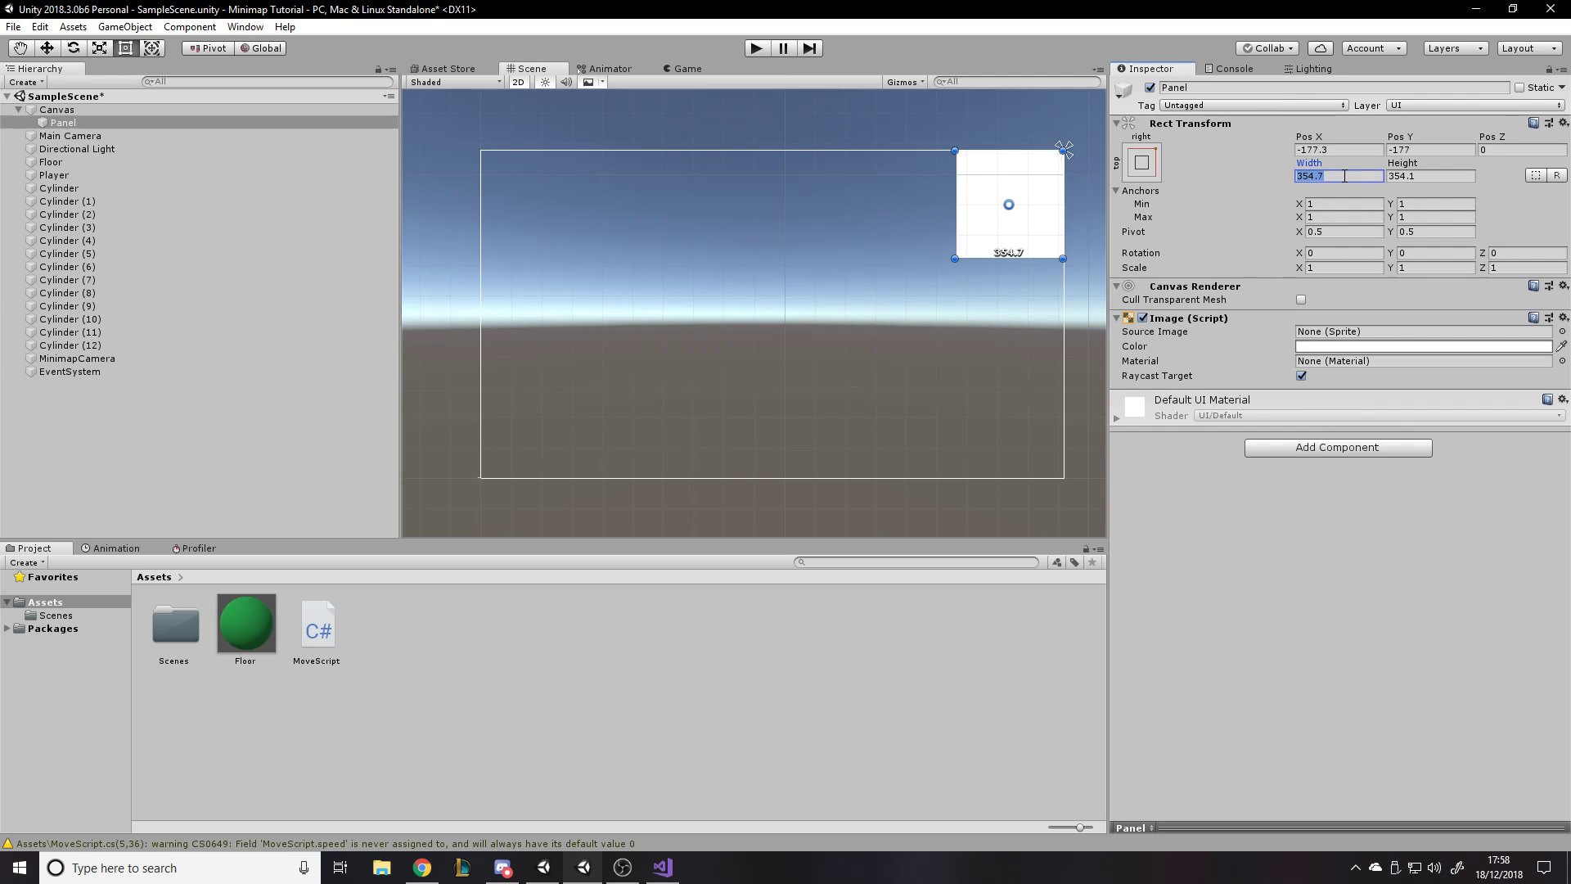
type("350")
key("Tab")
type("350")
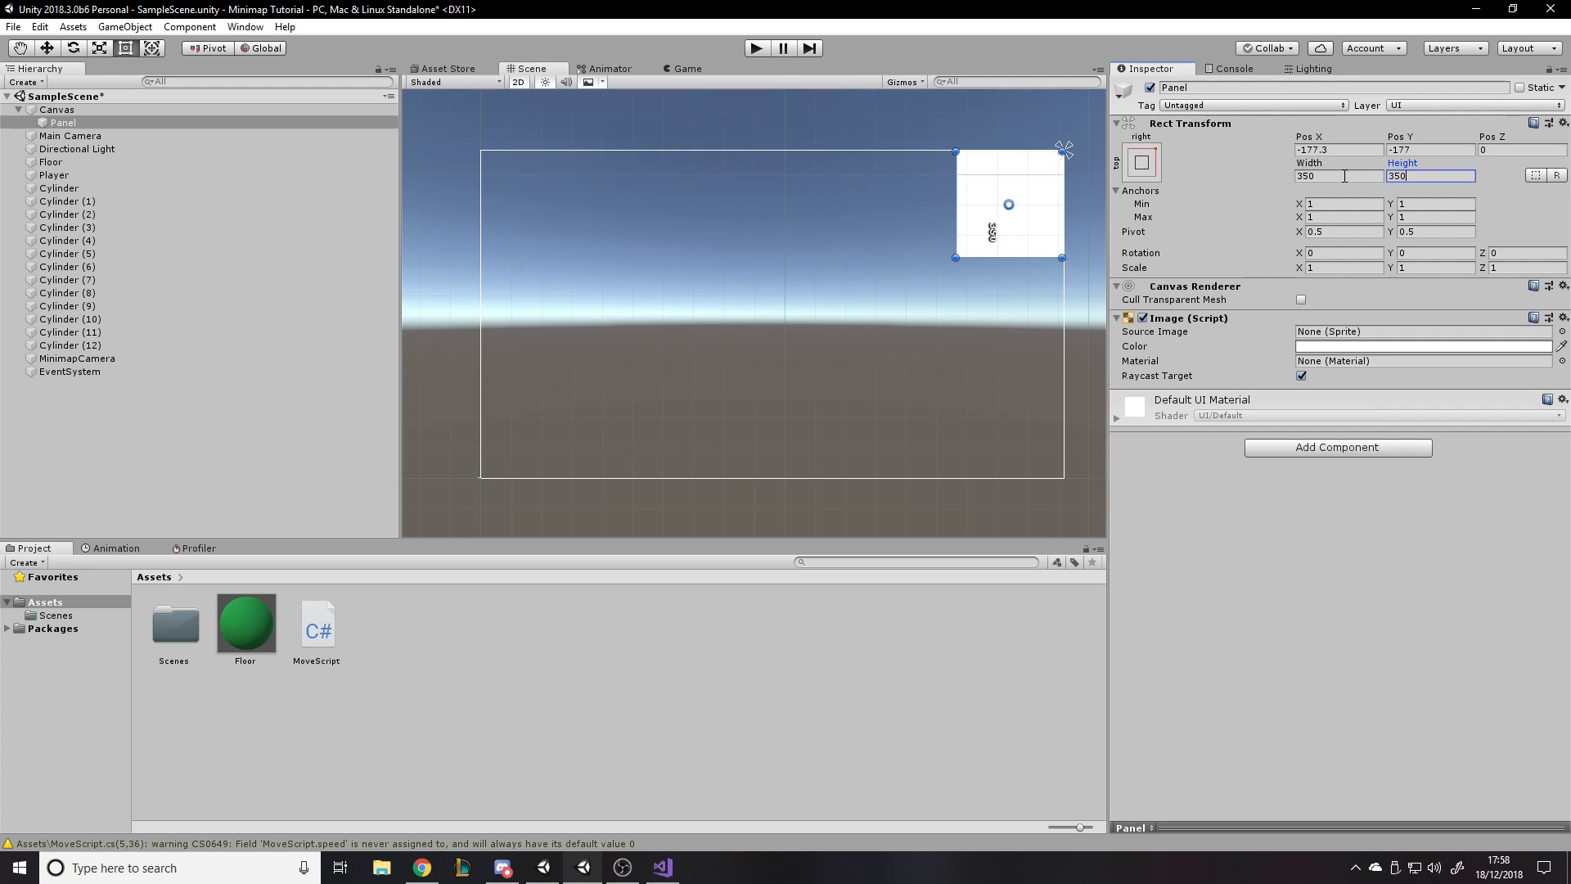
left_click(684, 69)
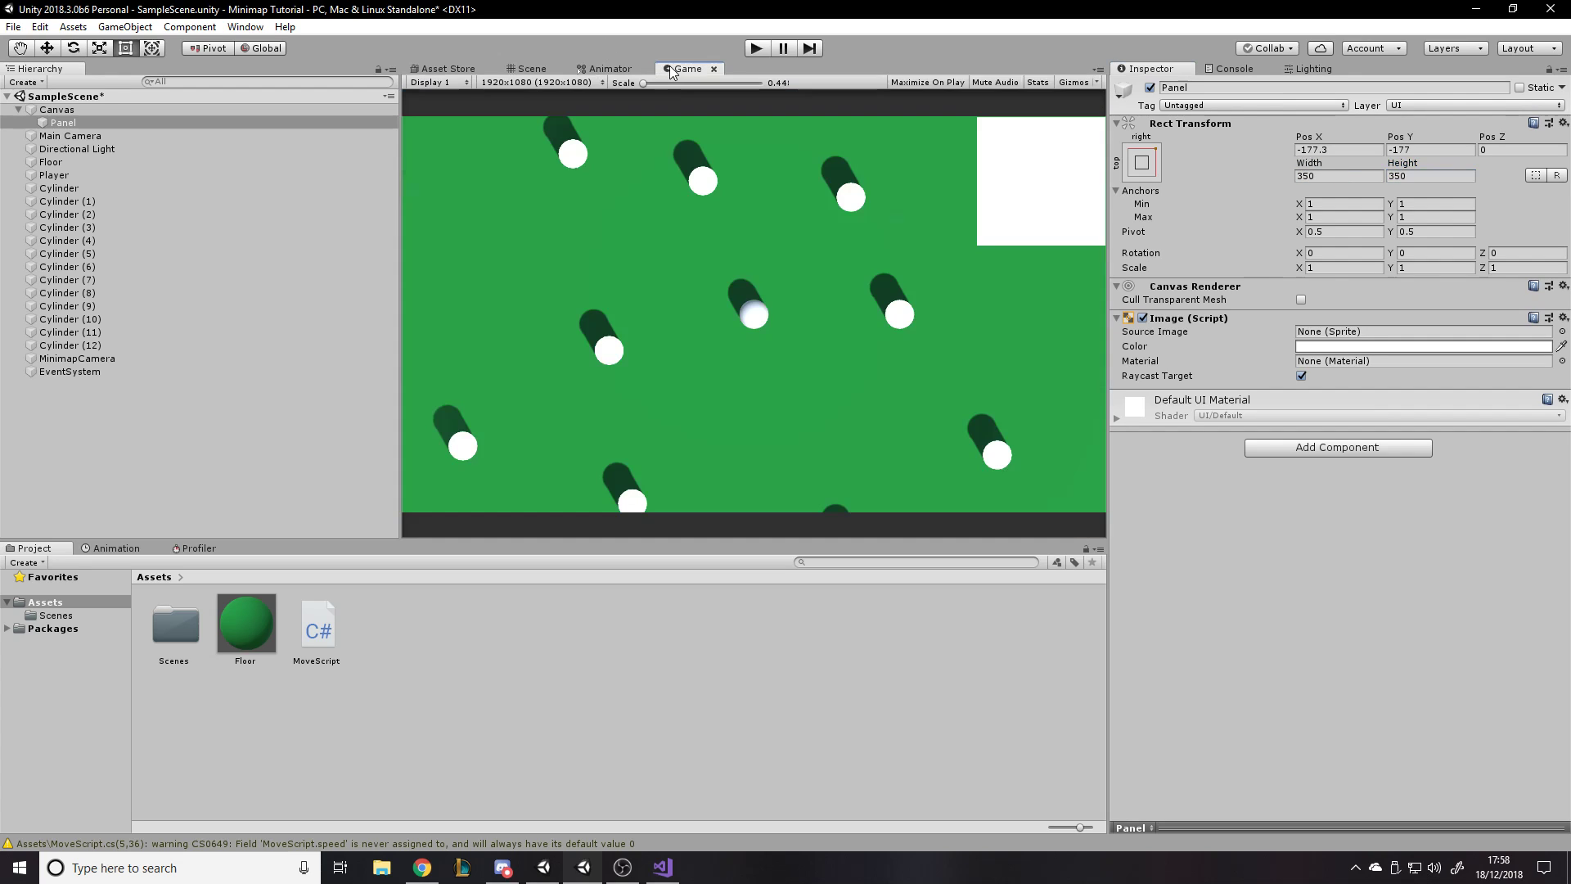
- Set the Panel's Pos X and Pos Y to 0
left_click(527, 69)
left_click(1329, 149)
type("0")
key("Tab")
type("0")
- Set the Panel's Pos X and Pos Y to -250 and check its placement in the Game view
left_click(1330, 149)
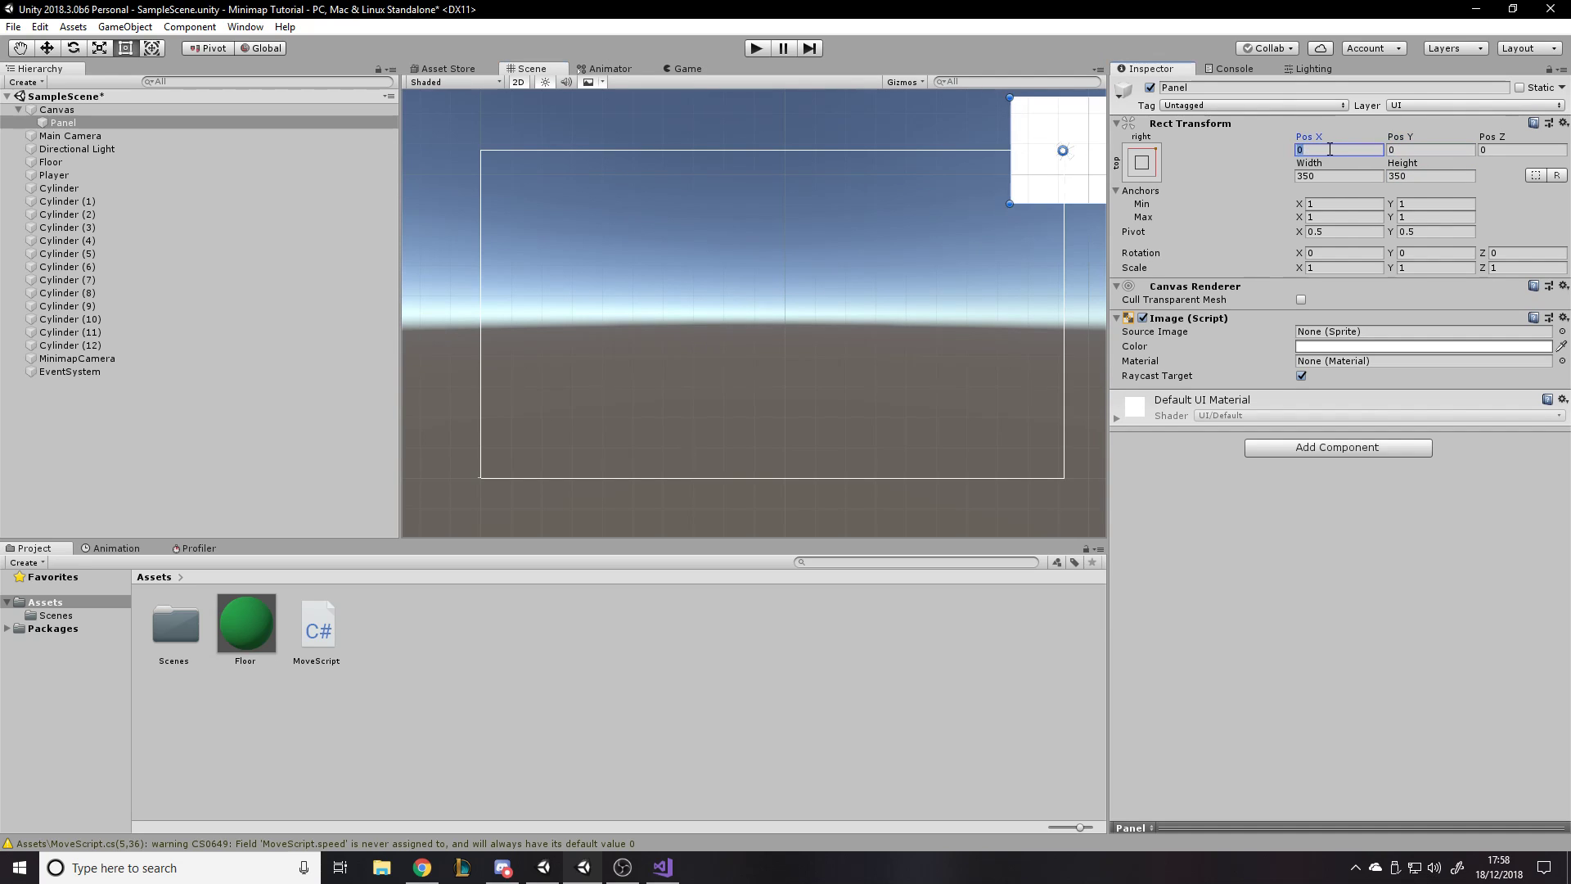
type("-")
type("100")
key("BackSpace")
key("BackSpace")
key("BackSpace")
type("200")
key("BackSpace")
key("BackSpace")
type("50")
key("Tab")
type("-250")
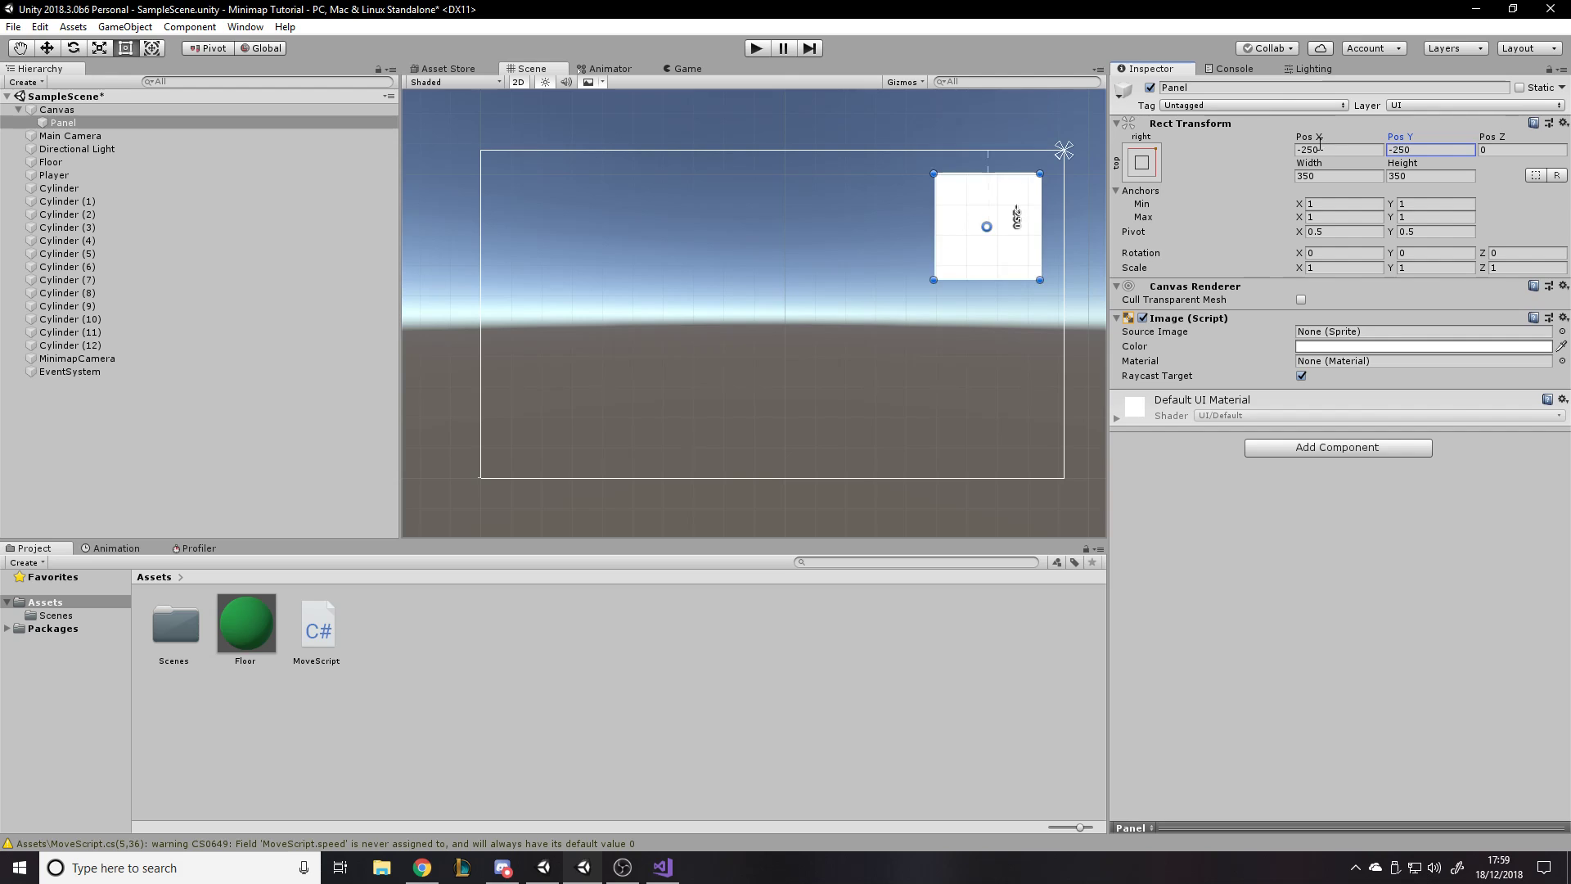
left_click(685, 69)
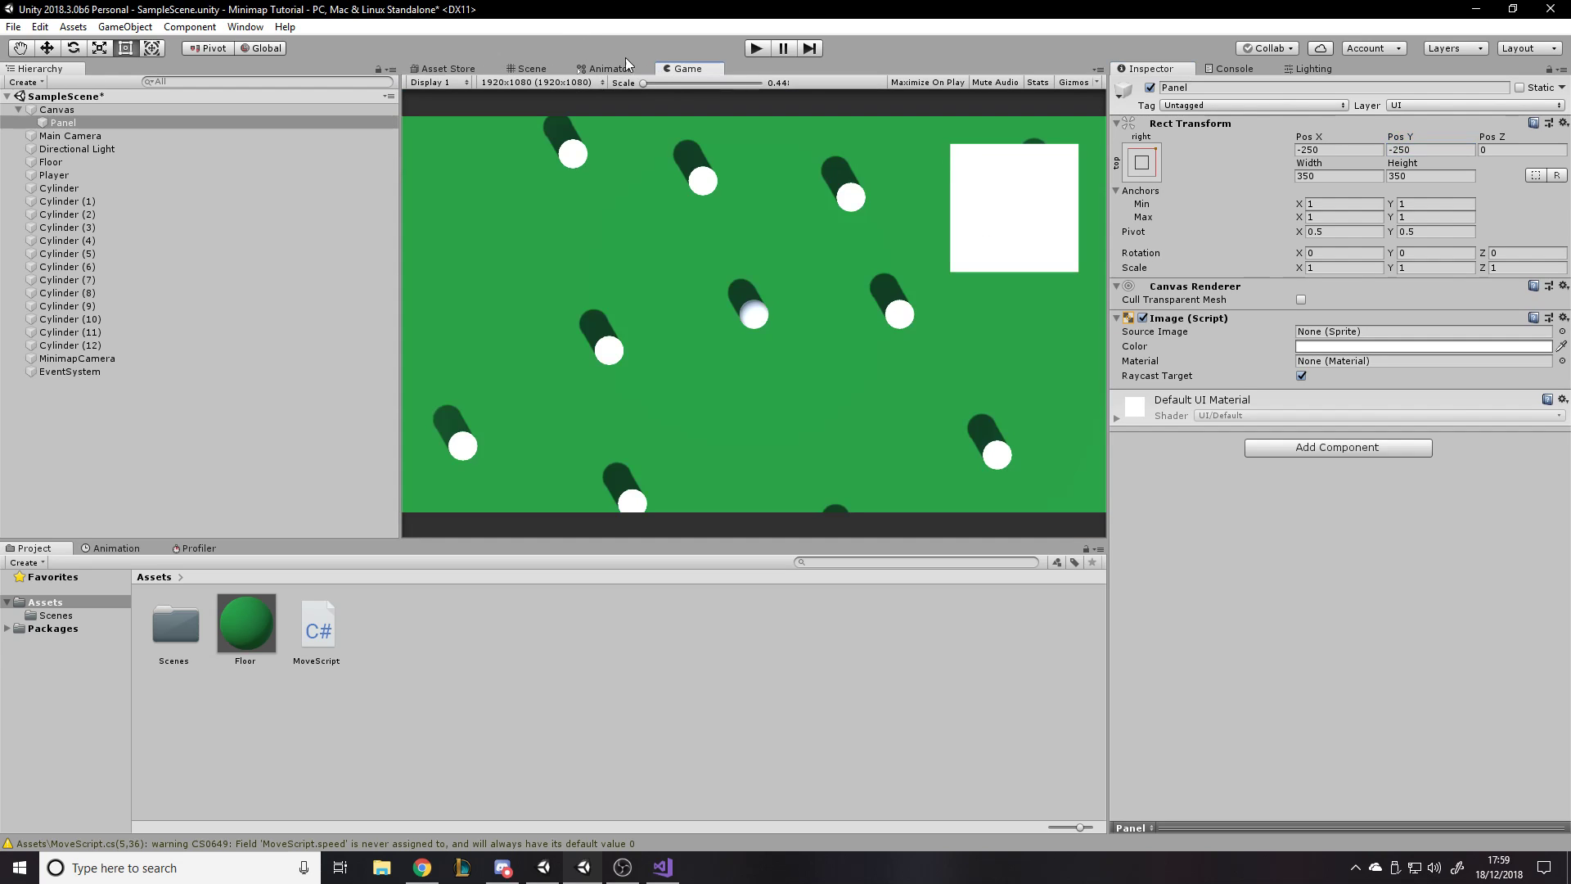
- Set the Panel's Pos X and Pos Y to -225 and check its placement in the Game view
left_click(532, 71)
left_click(1330, 149)
type("-225")
left_click(1434, 150)
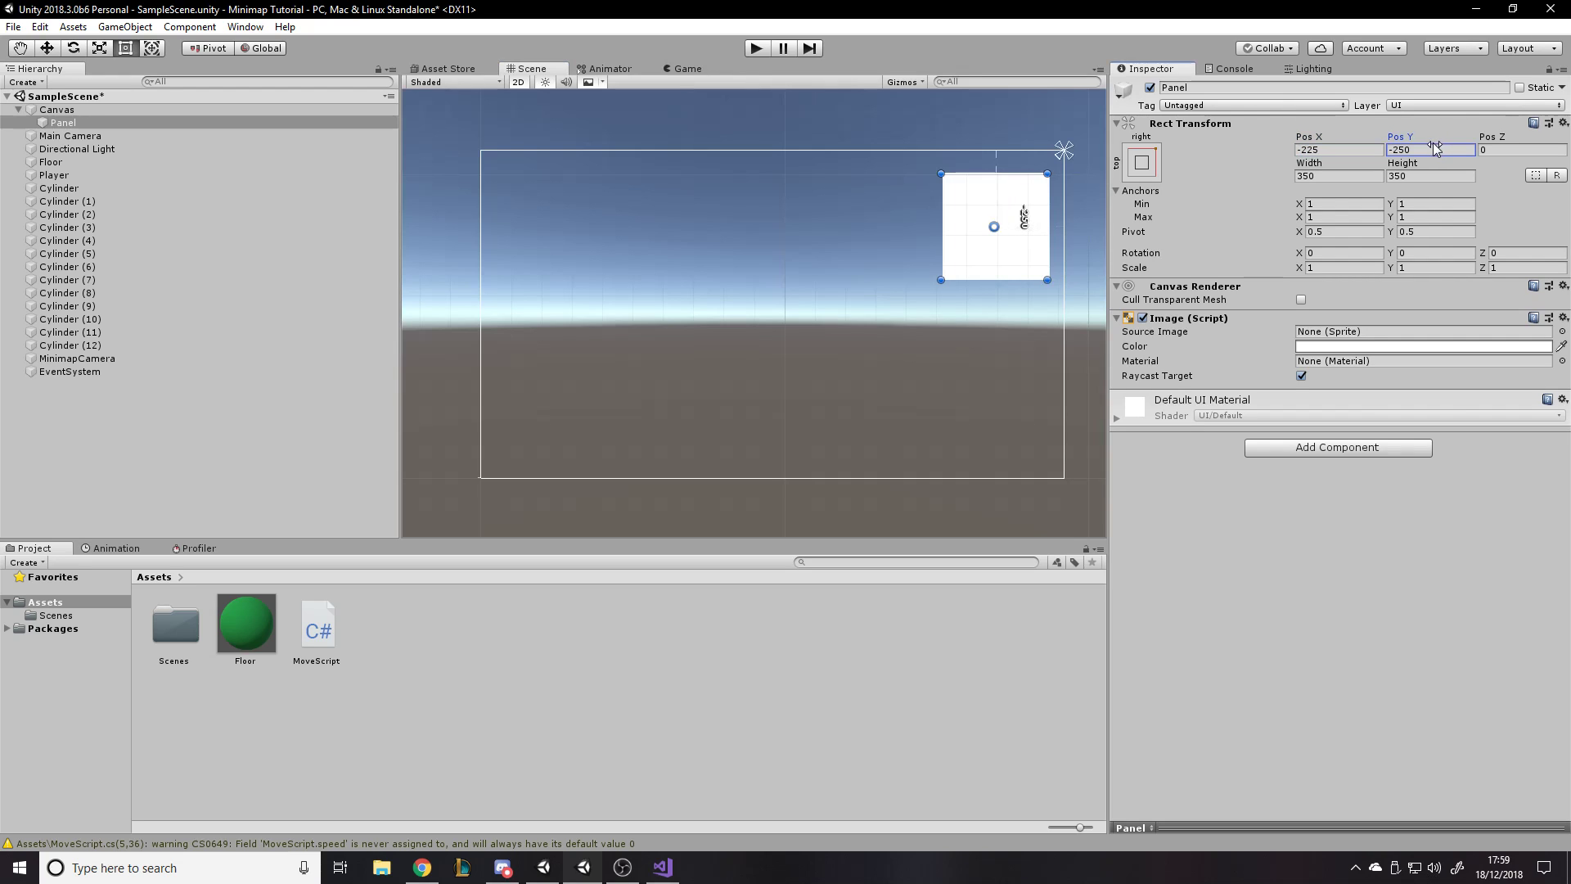
type("-225")
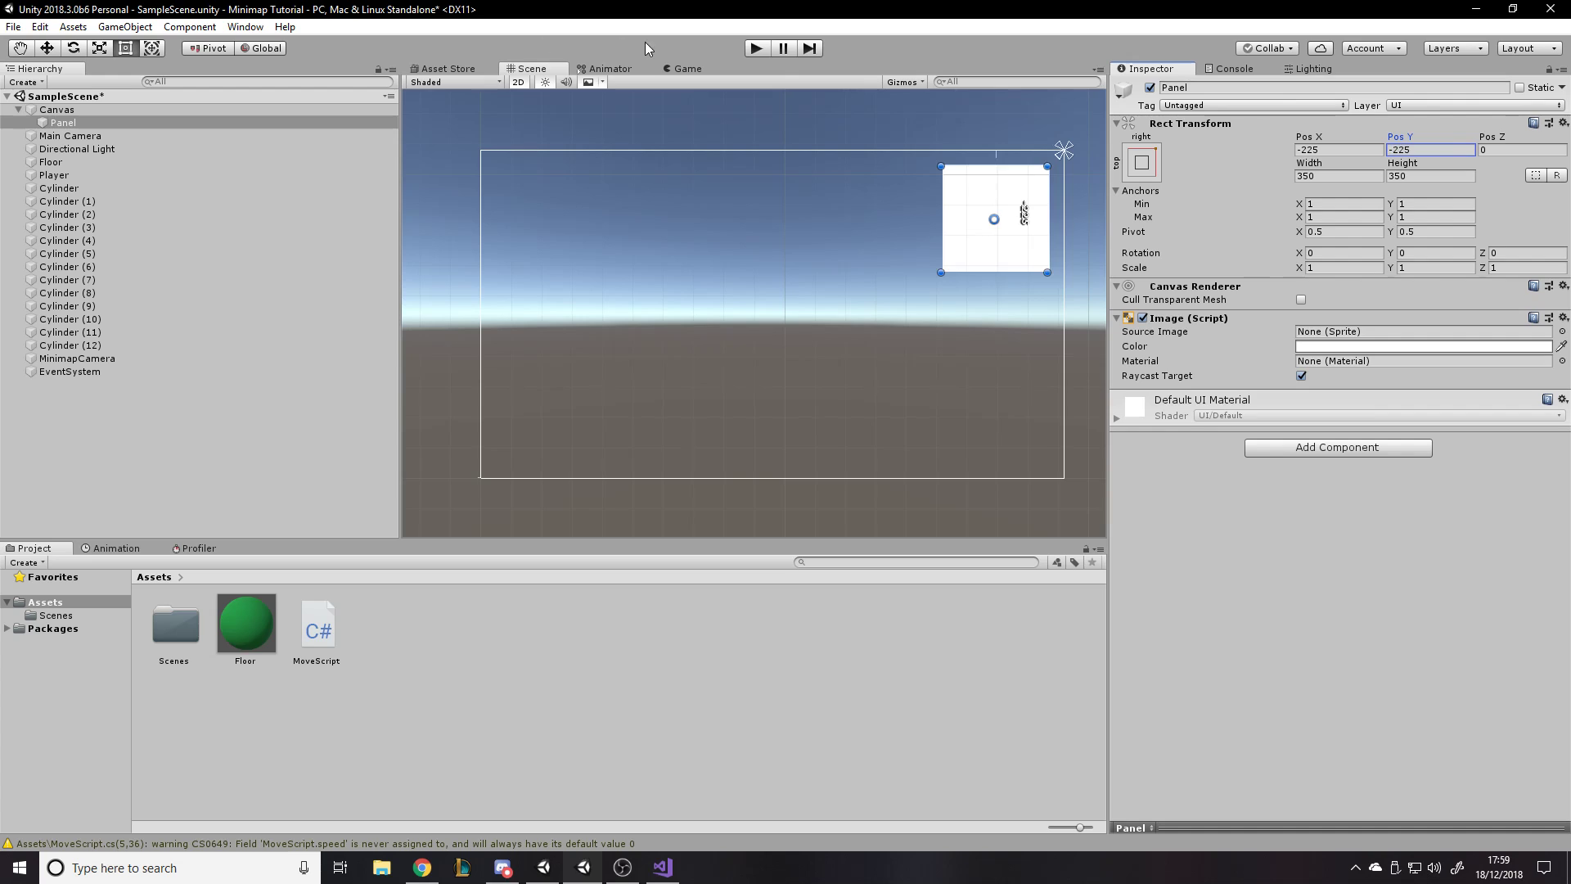
left_click(685, 69)
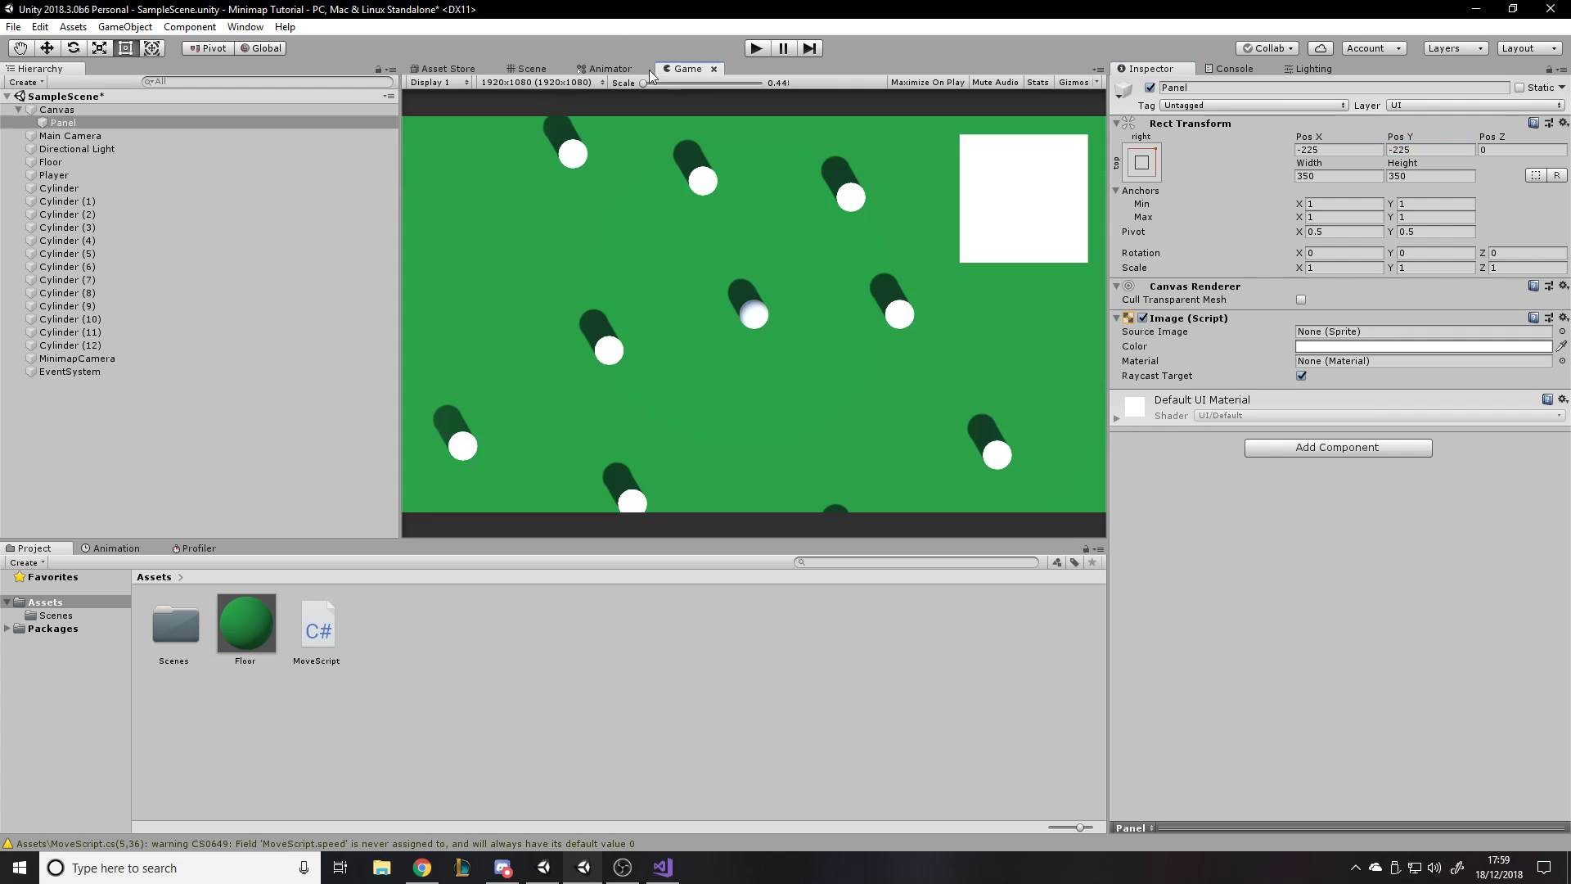
- Preview the Panel at a 5:4 aspect ratio, restore 1920x1080, and review its placement and anchor presets
left_click(529, 82)
left_click(524, 136)
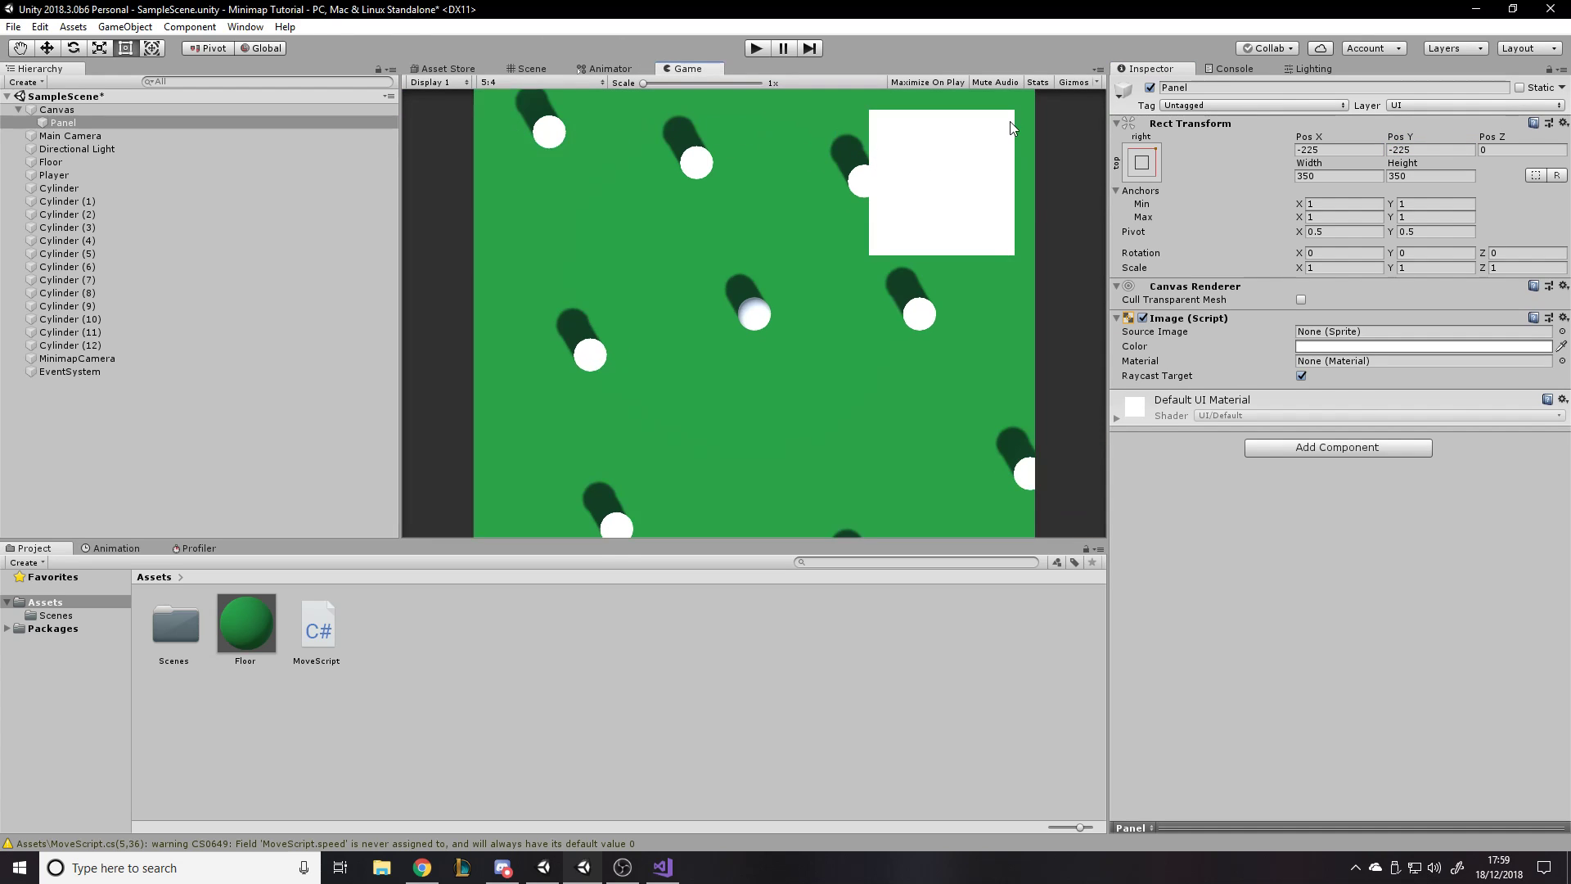
left_click(543, 81)
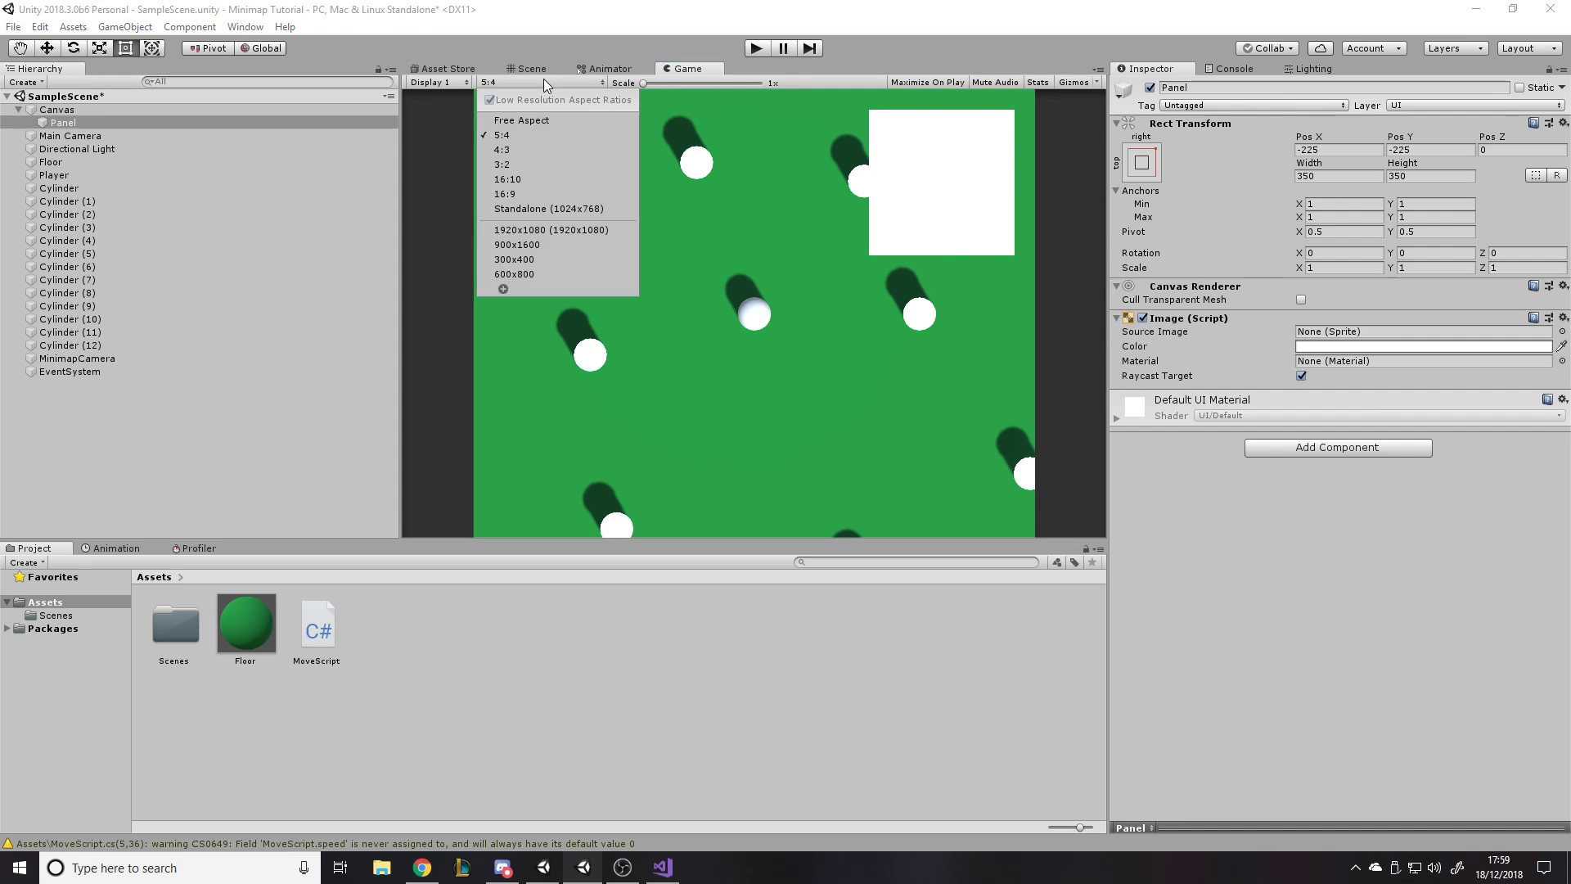
left_click(513, 227)
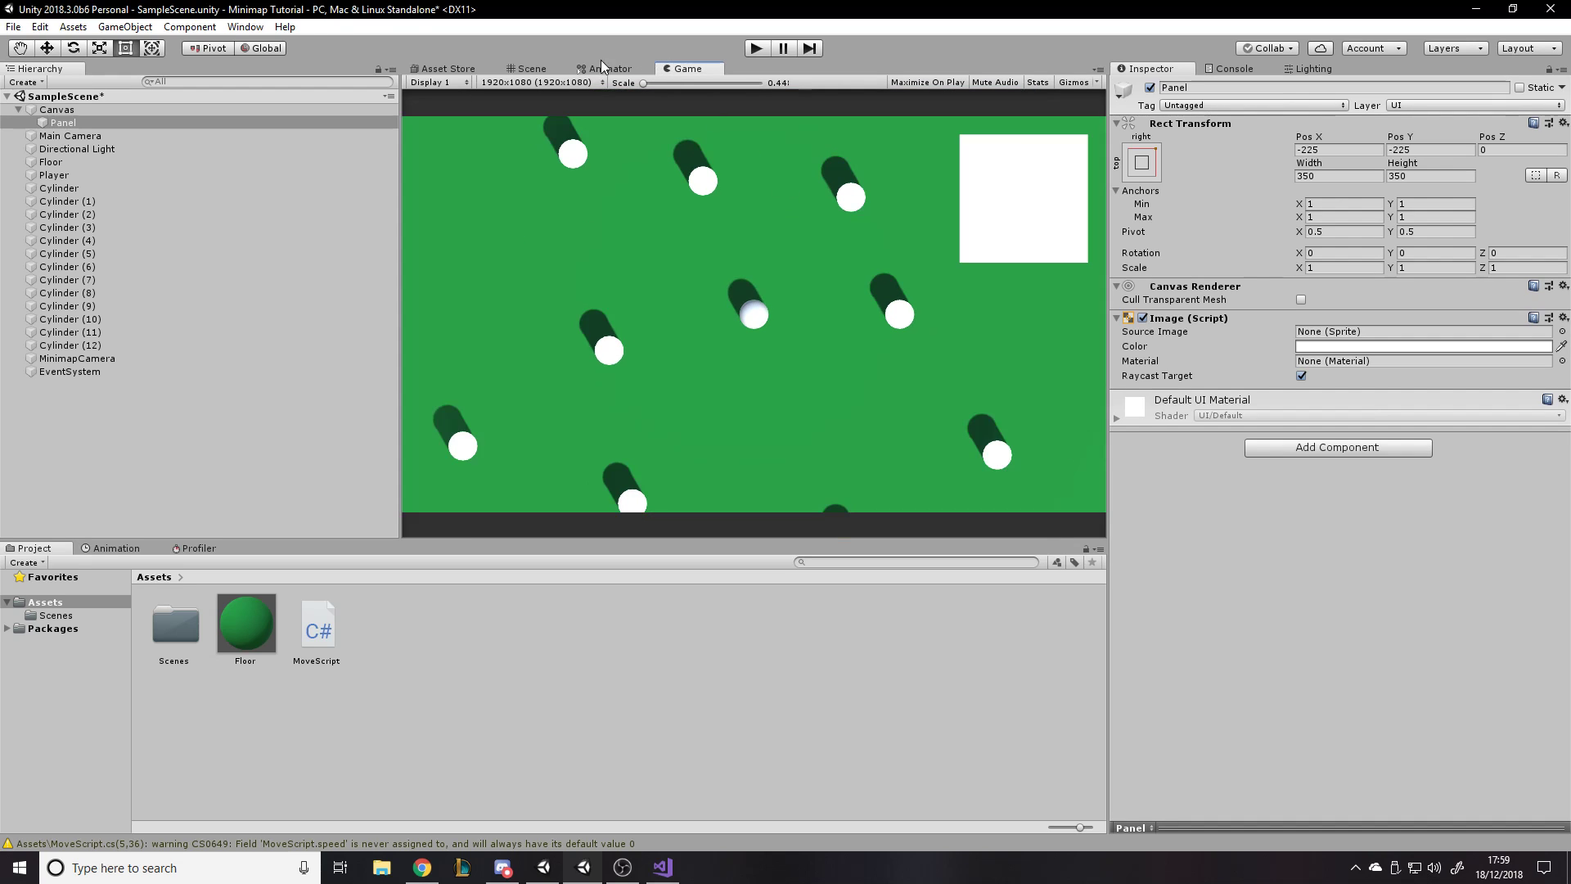
left_click(532, 69)
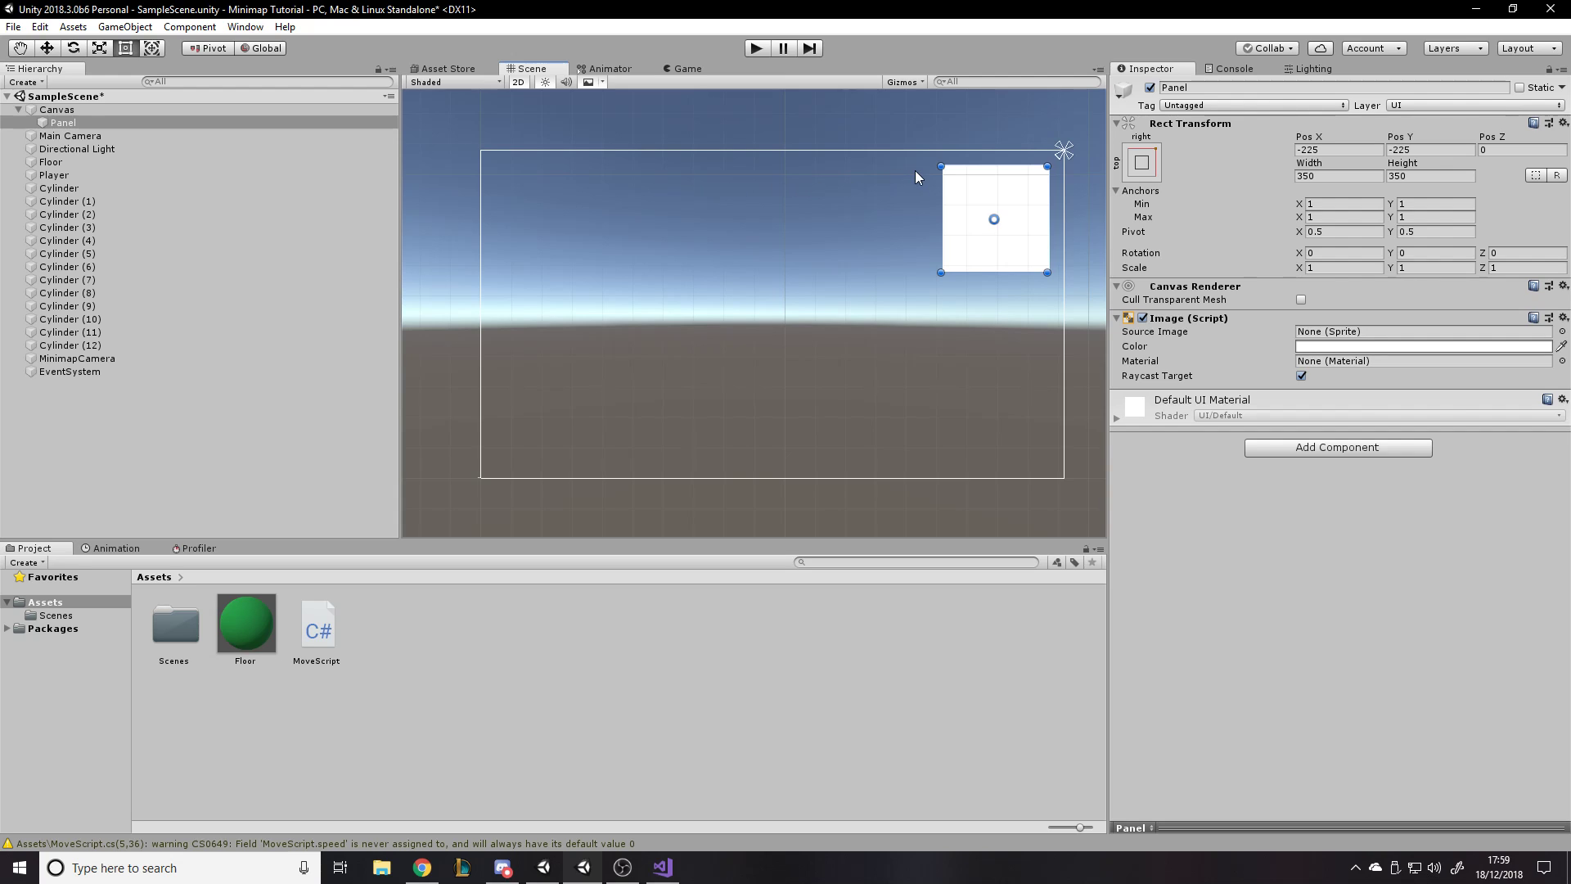
left_click(680, 68)
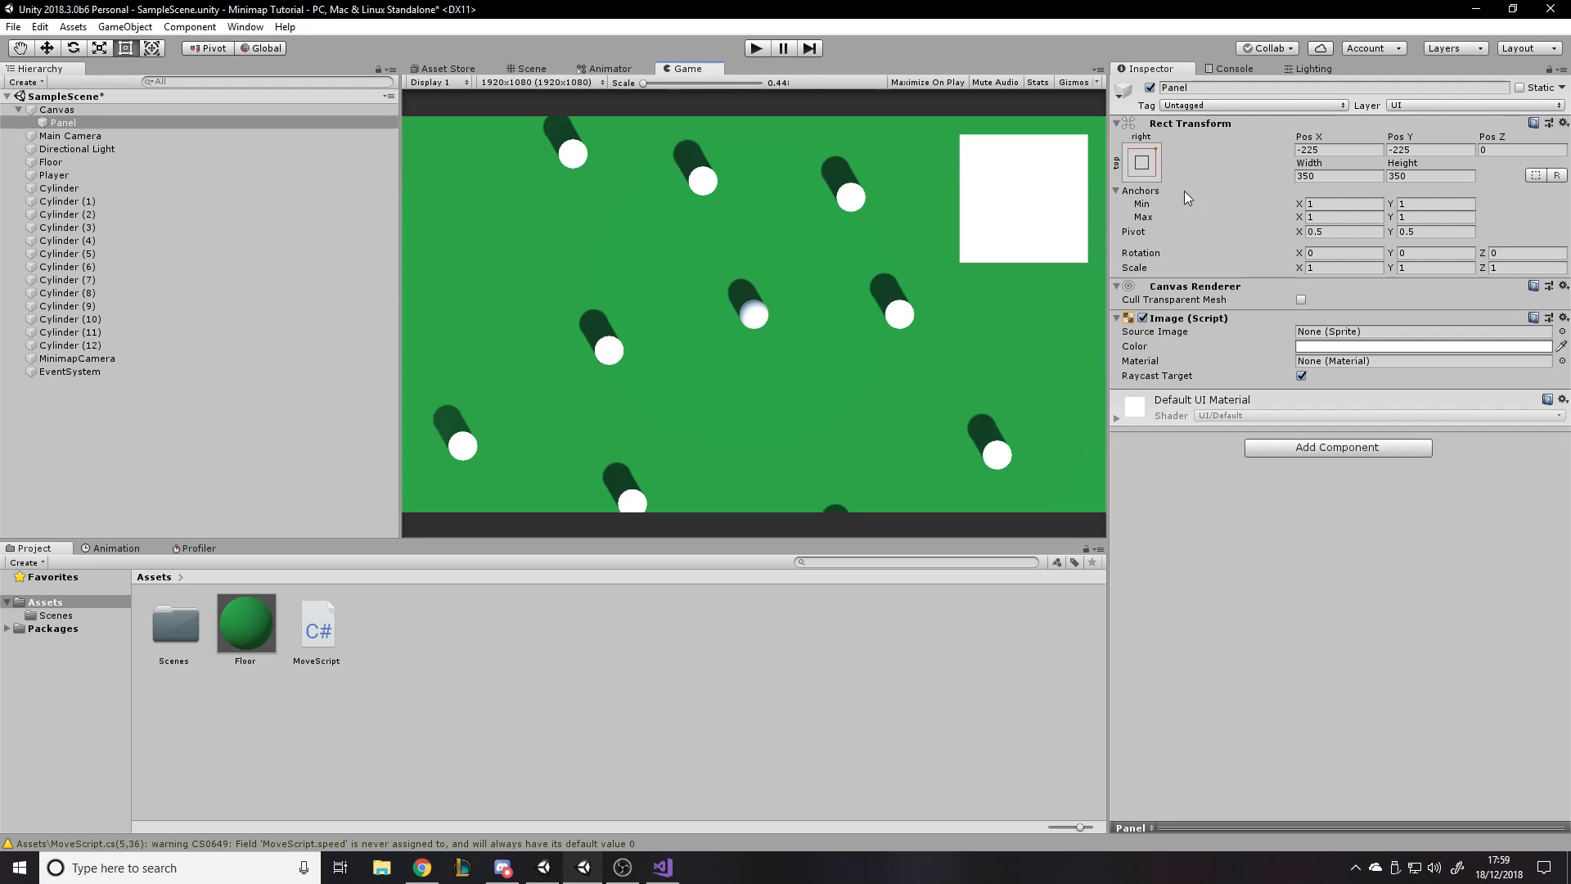
left_click(1143, 159)
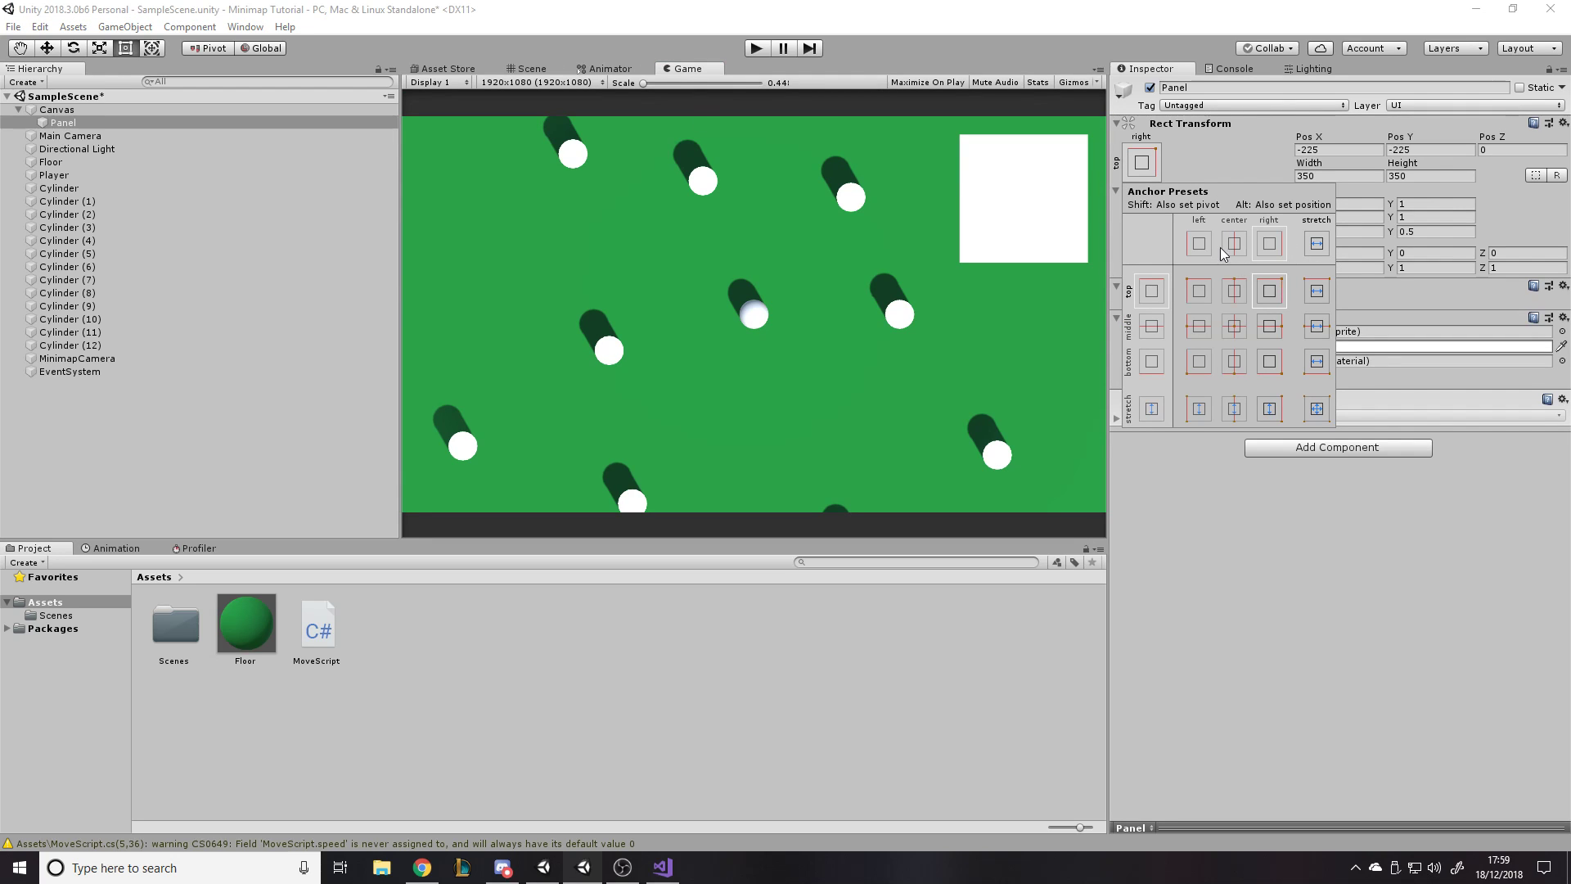
left_click(1206, 517)
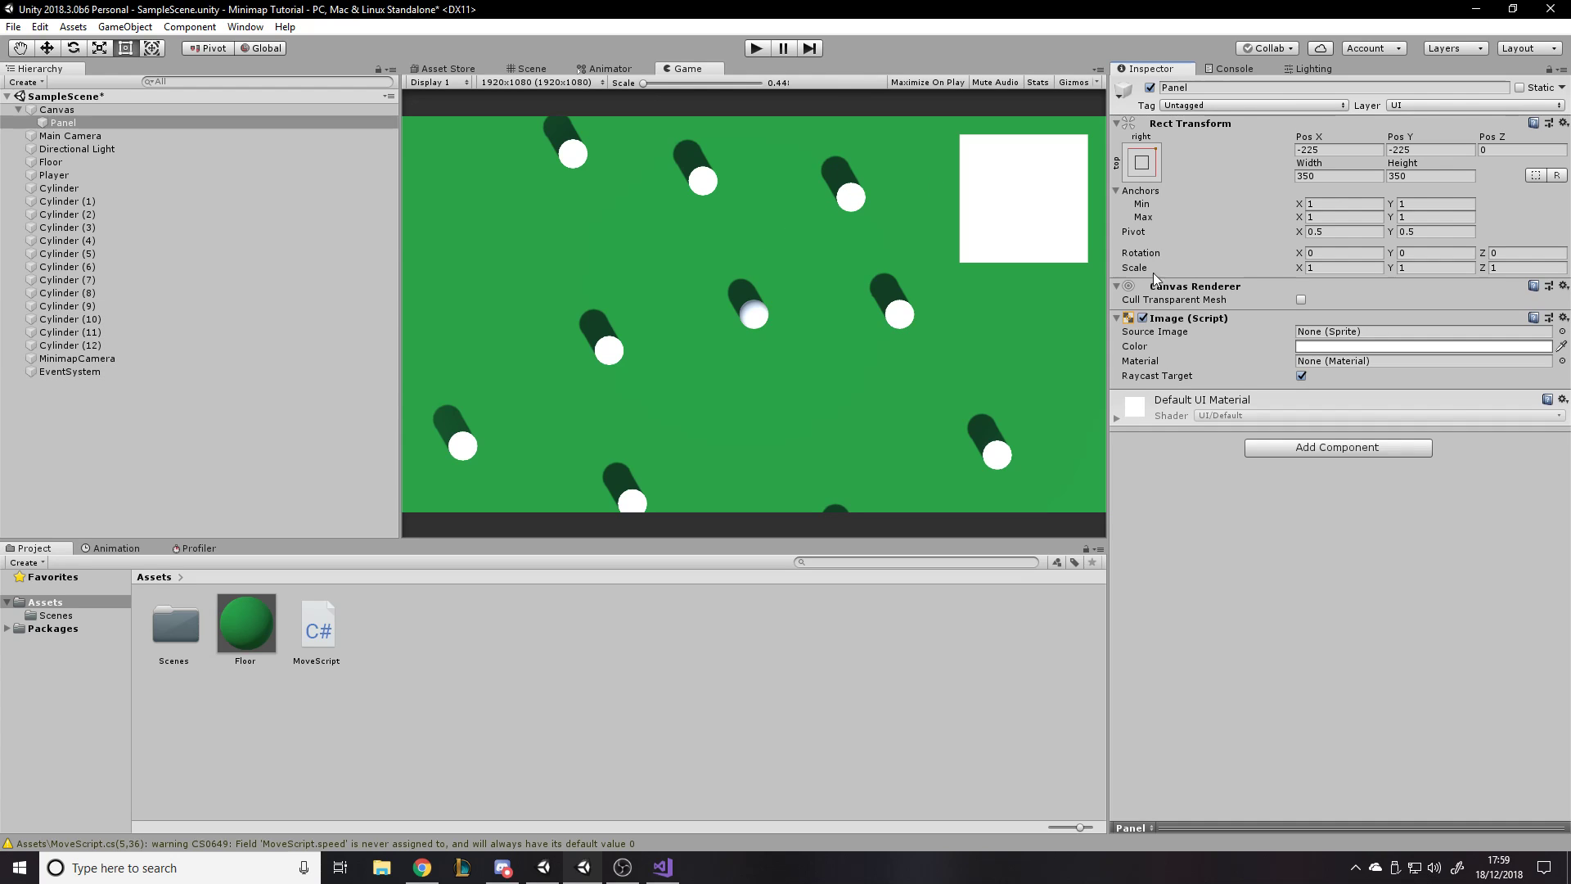
- Rename the Panel as MinimapBackground
left_click(73, 123)
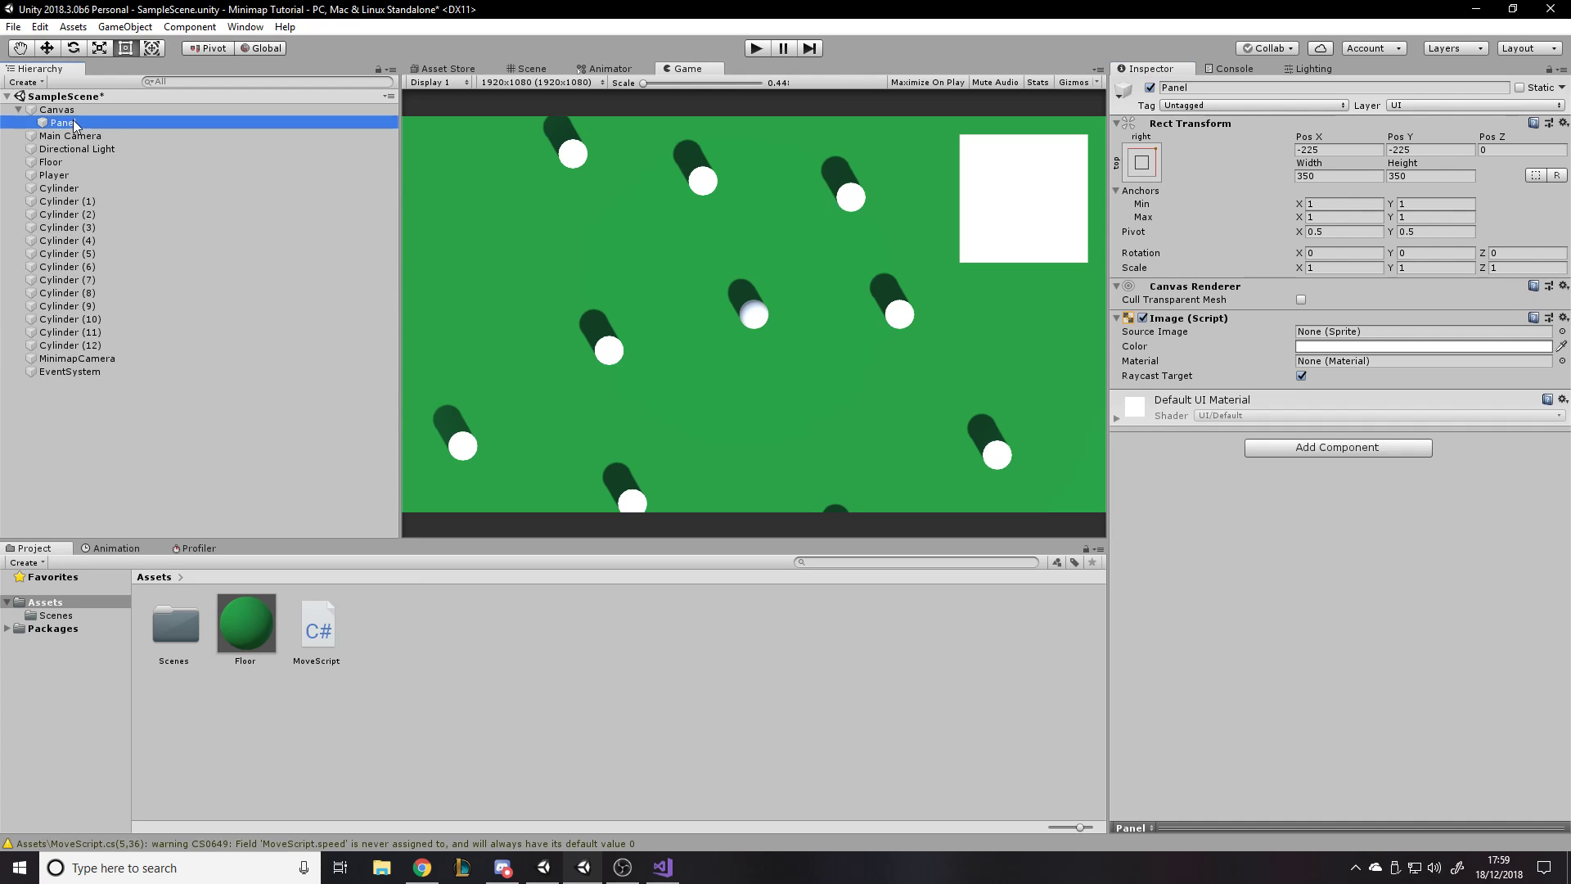
left_click(75, 122)
type("MinimapBackground")
key("Return")
- Add a UI Image as a child of MinimapBackground
right_click(76, 121)
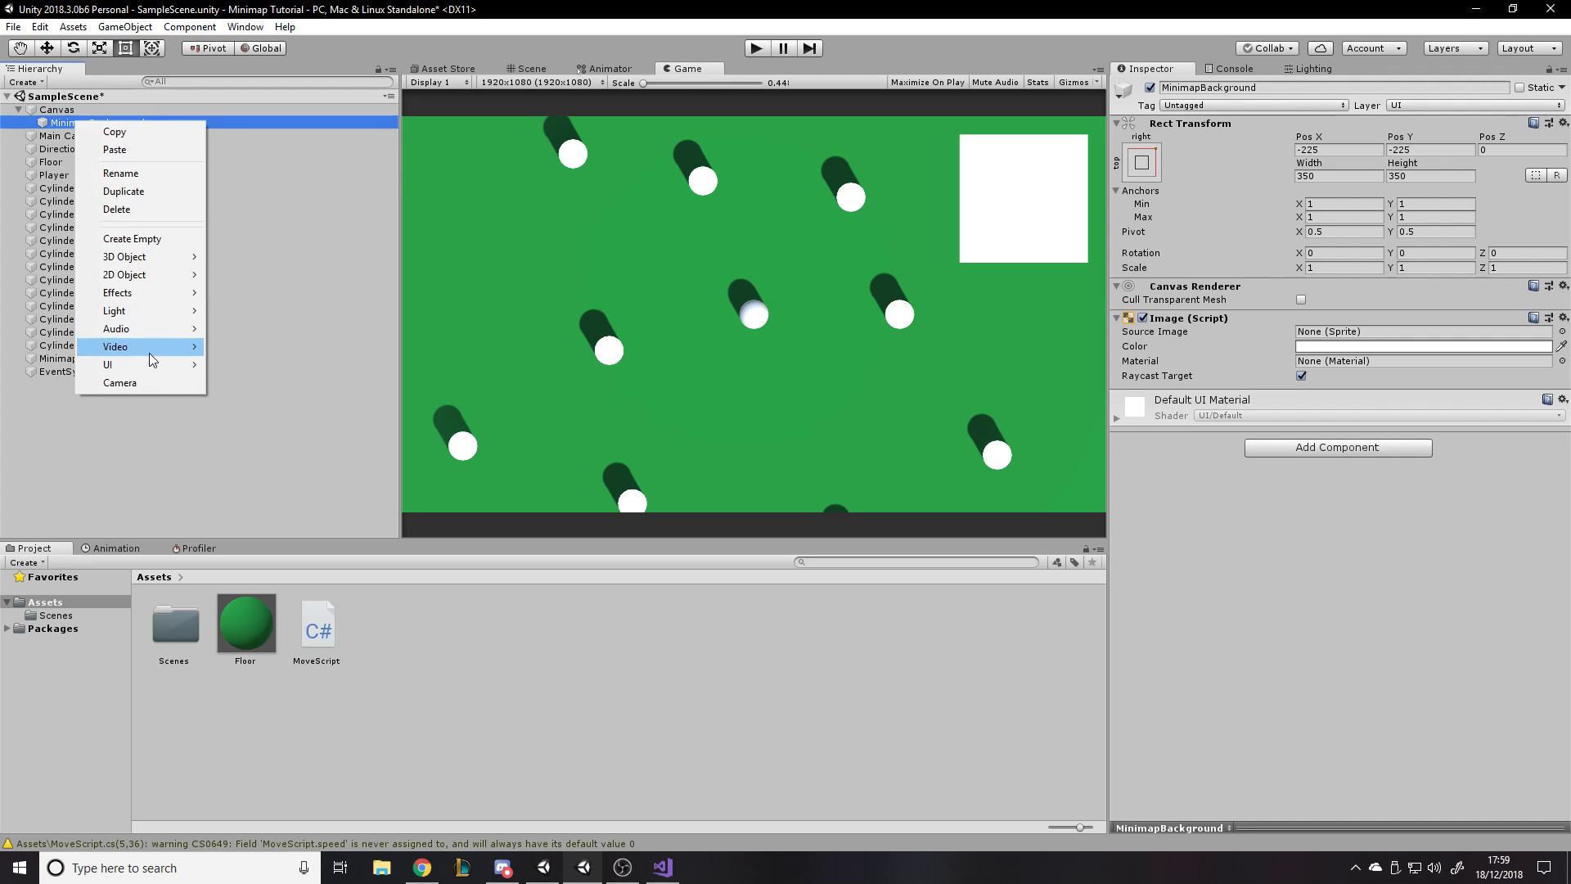
mouse_move(153, 369)
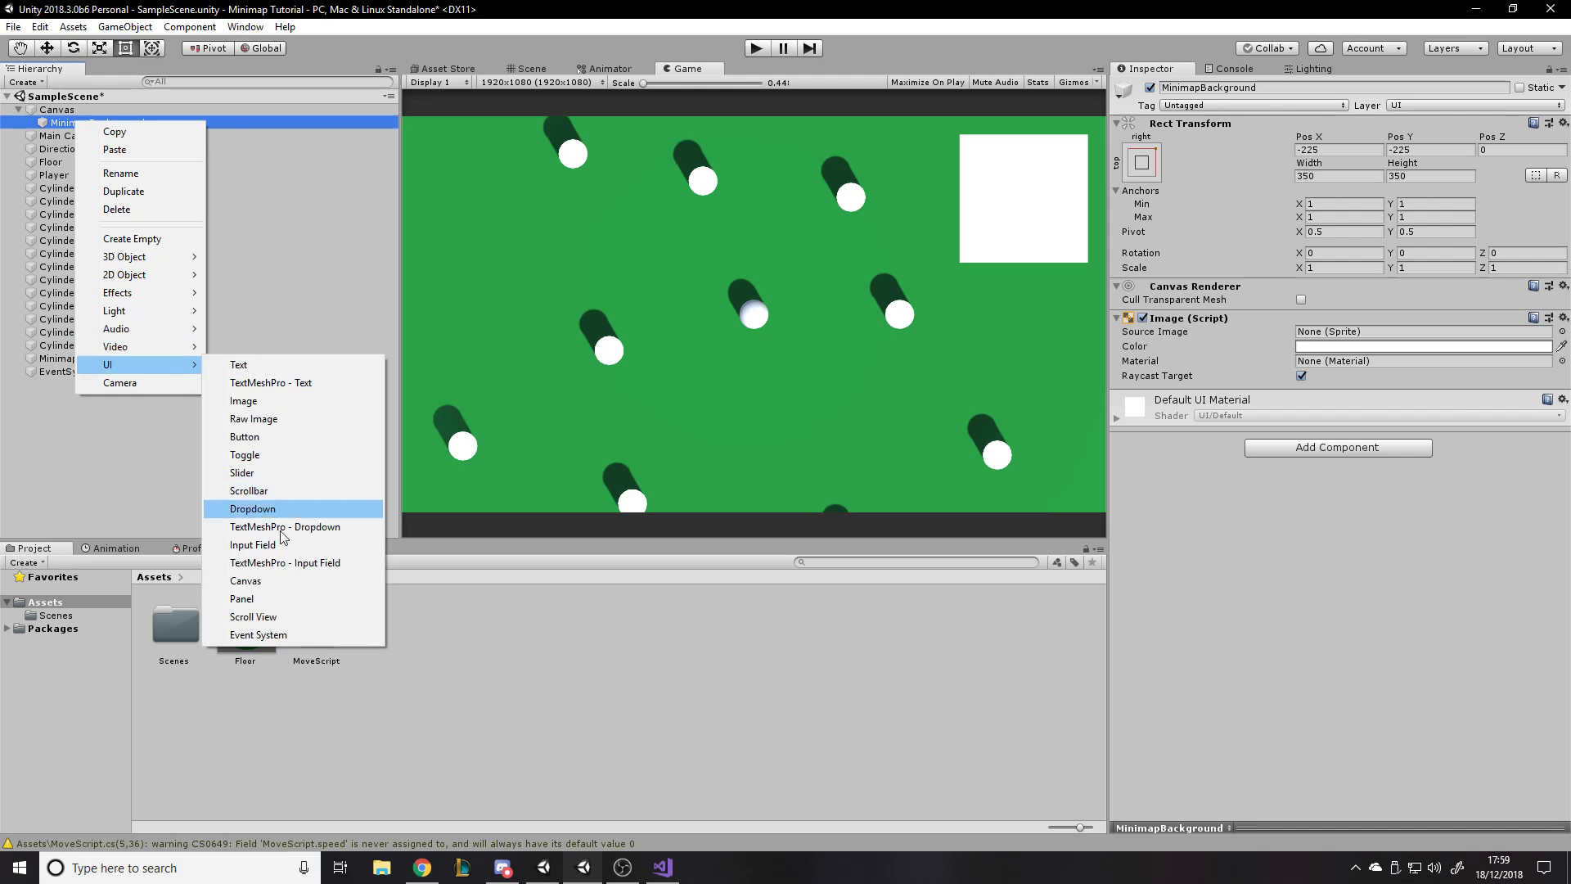
left_click(260, 403)
- In the Scene view, stretch the Image to fill MinimapBackground and inset it about 23 units on every side
left_click(540, 71)
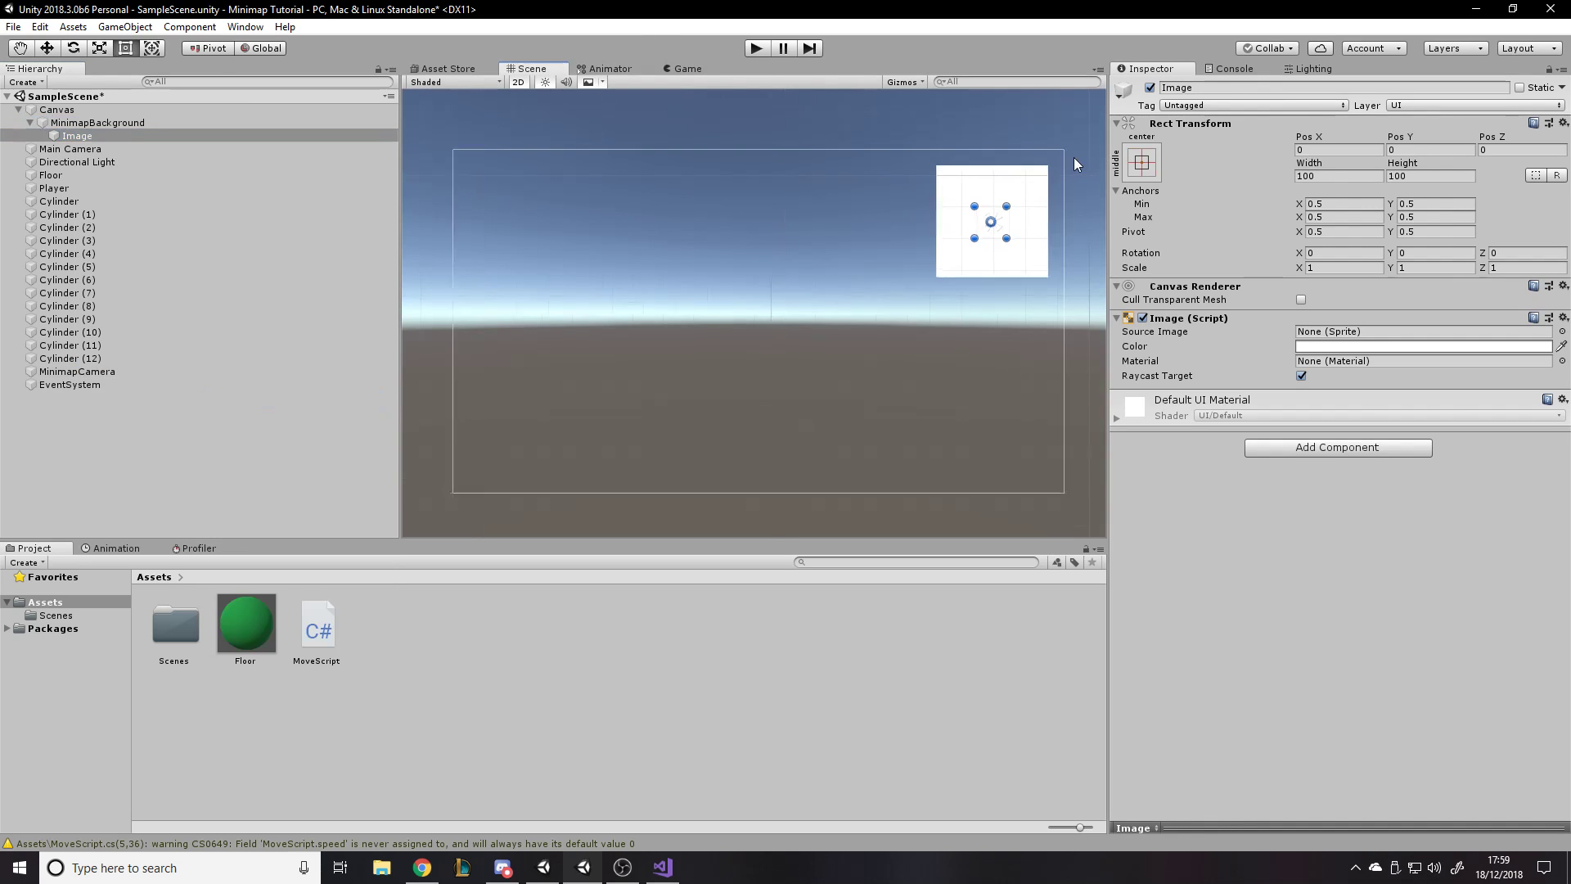
key("f")
left_click(1142, 162)
left_click(1317, 409, "alt")
left_click(1028, 153)
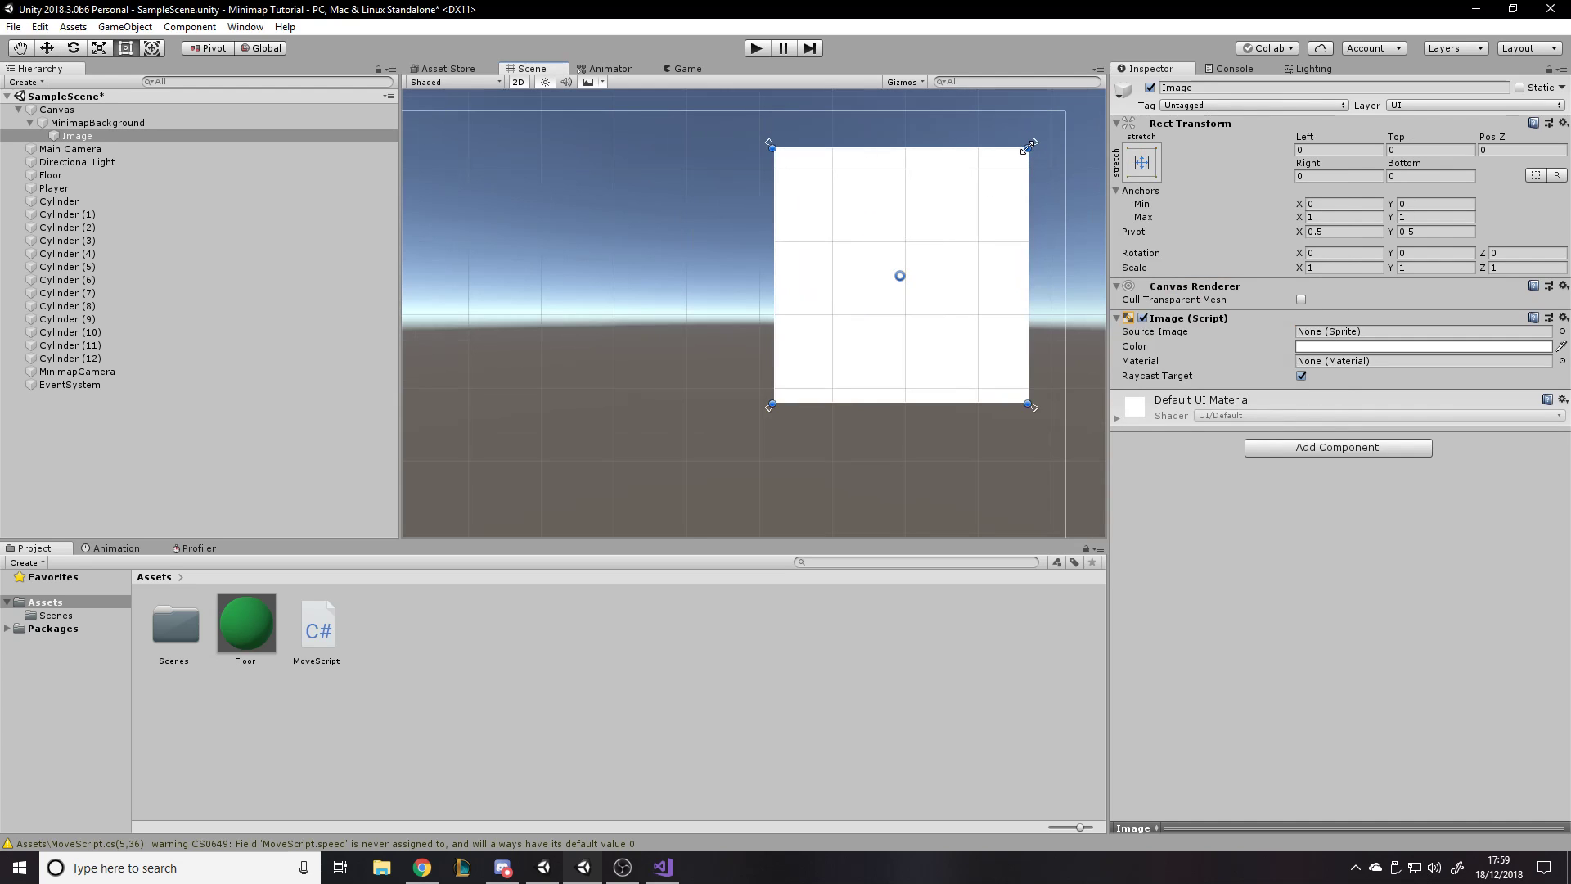
left_click_drag(1029, 148, 1007, 199)
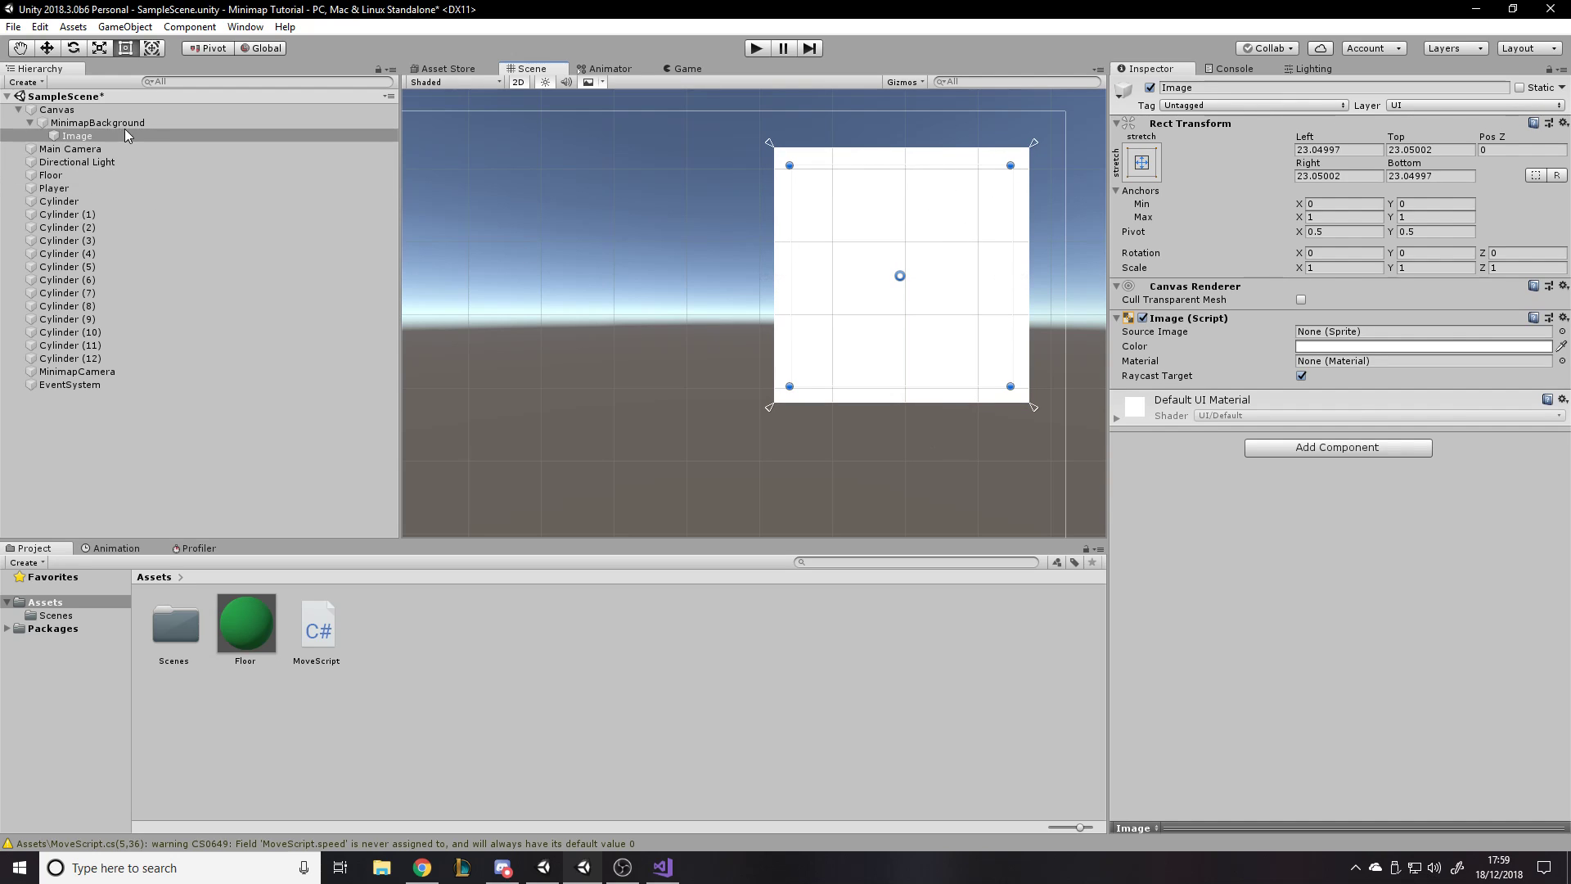
- Rename the Image under MinimapBackground as MinimapRender
left_click(82, 138)
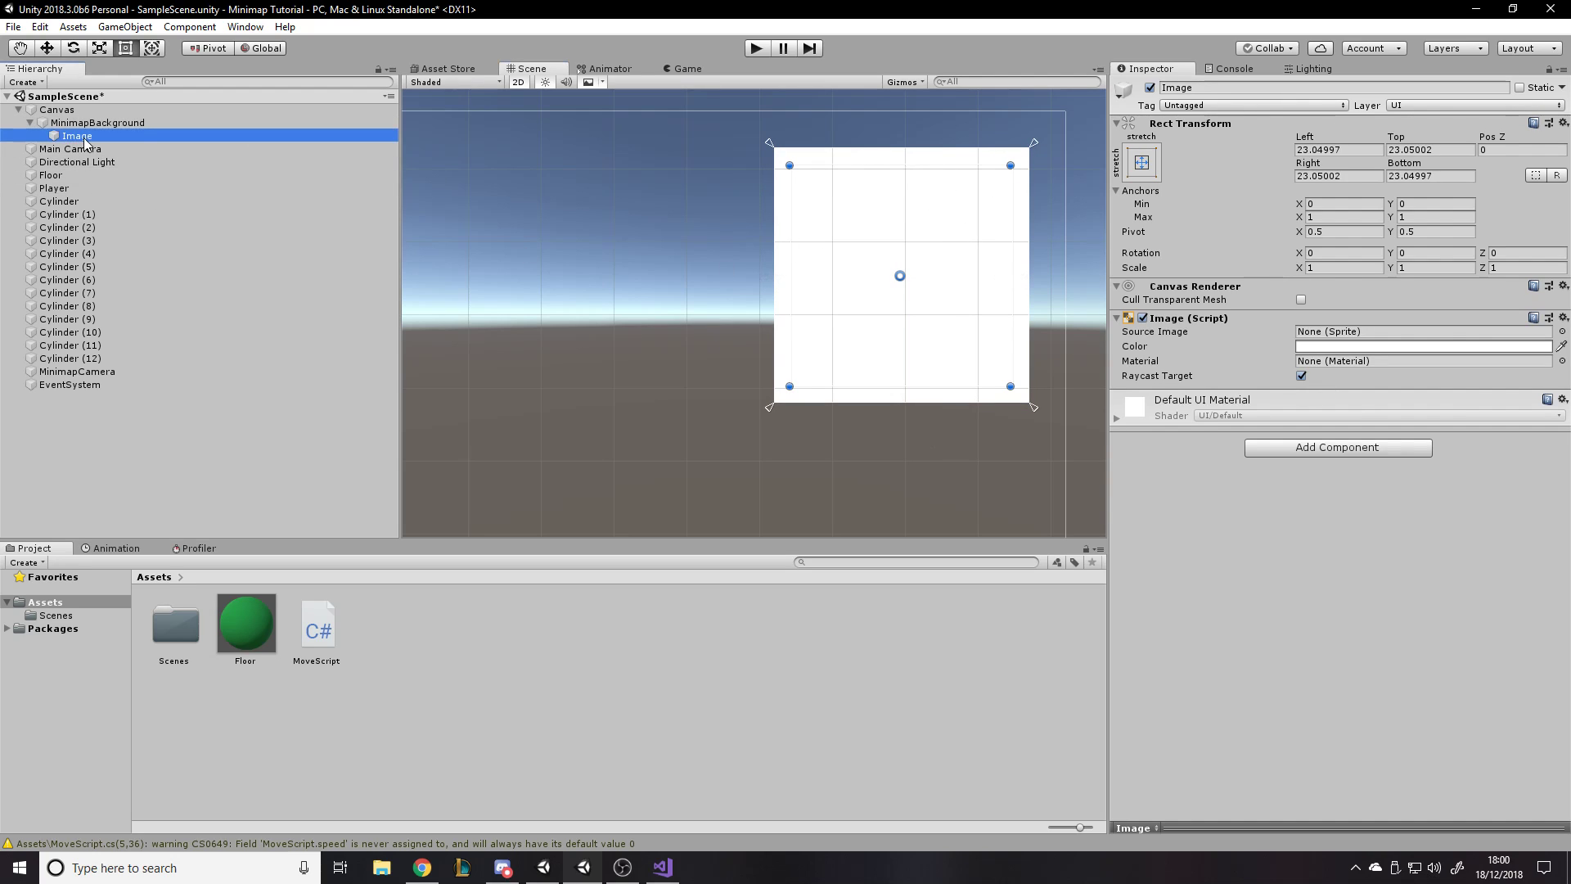
left_click(81, 136)
type("MinimapR")
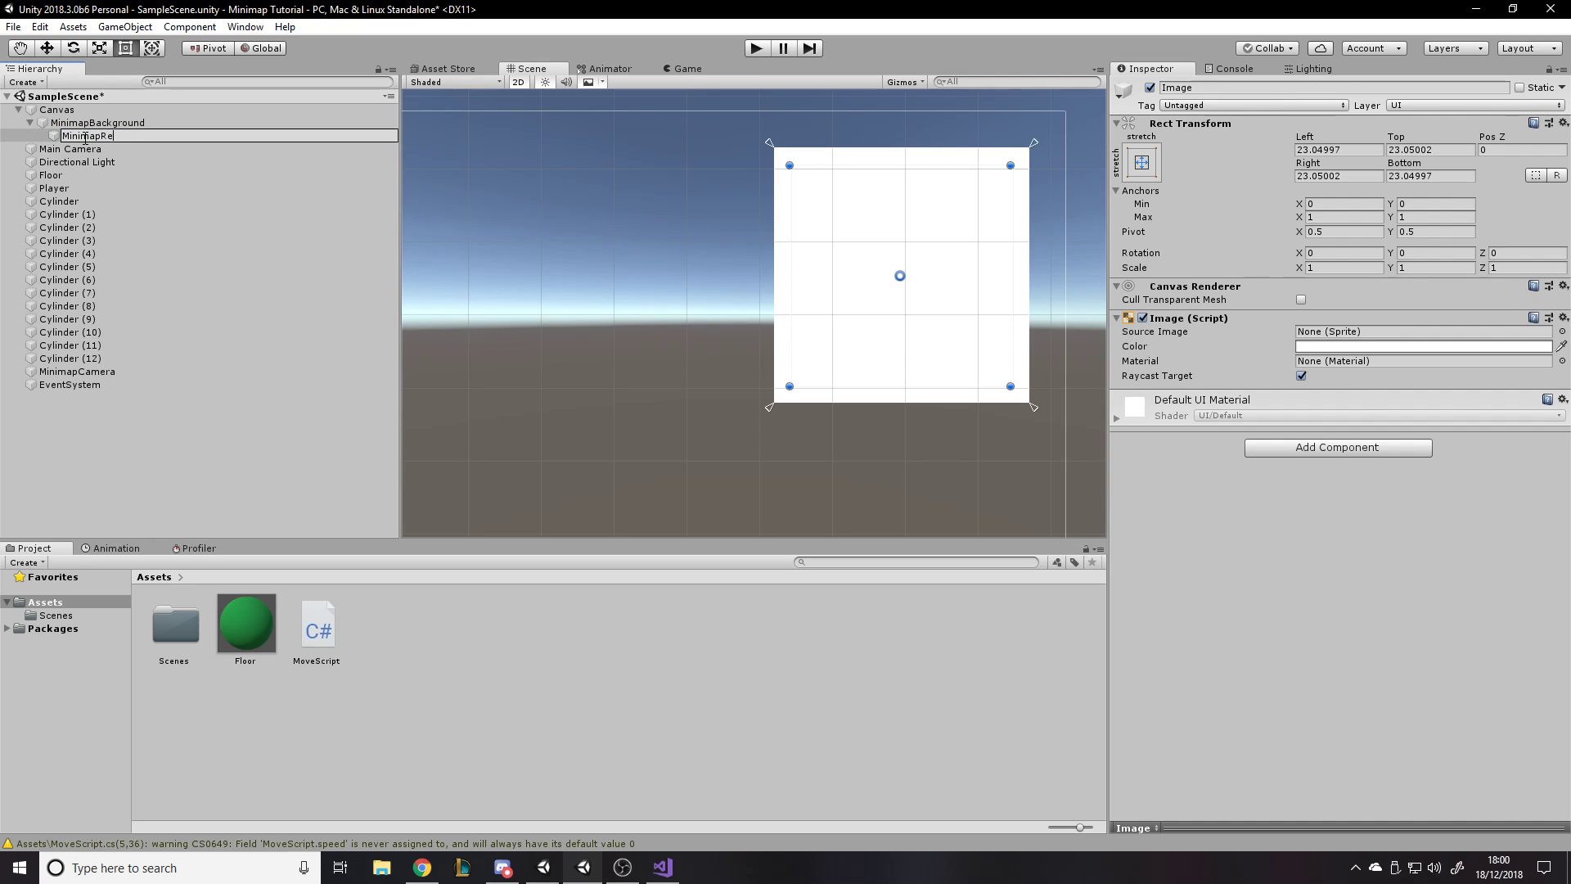
type("ender")
key("Return")
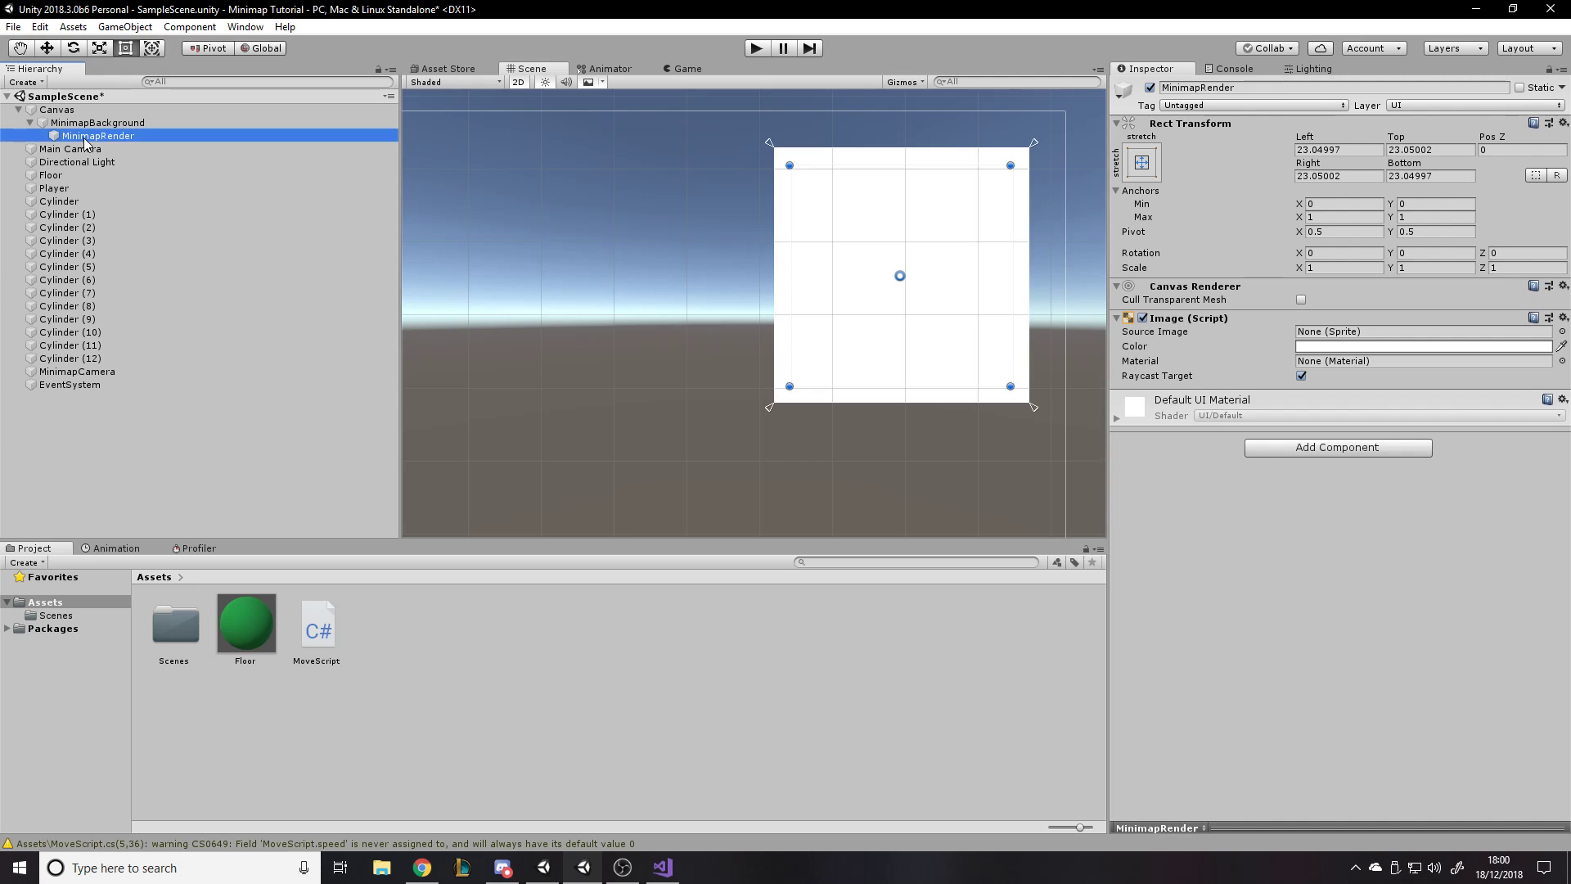
- Move MinimapCamera below EventSystem in the scene hierarchy
left_click(1111, 572)
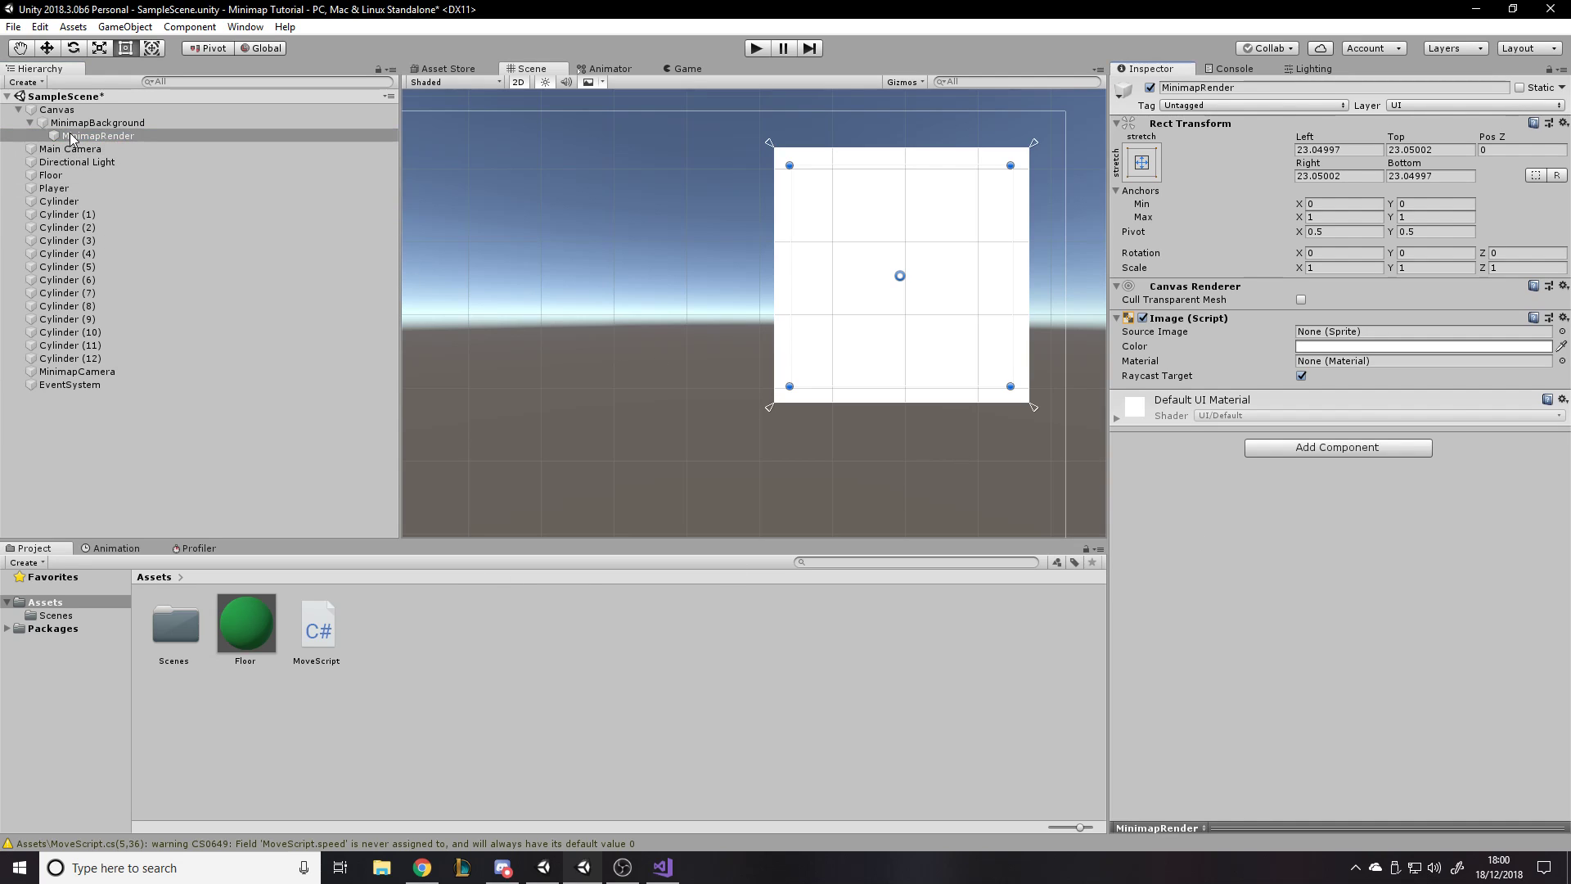
left_click(77, 373)
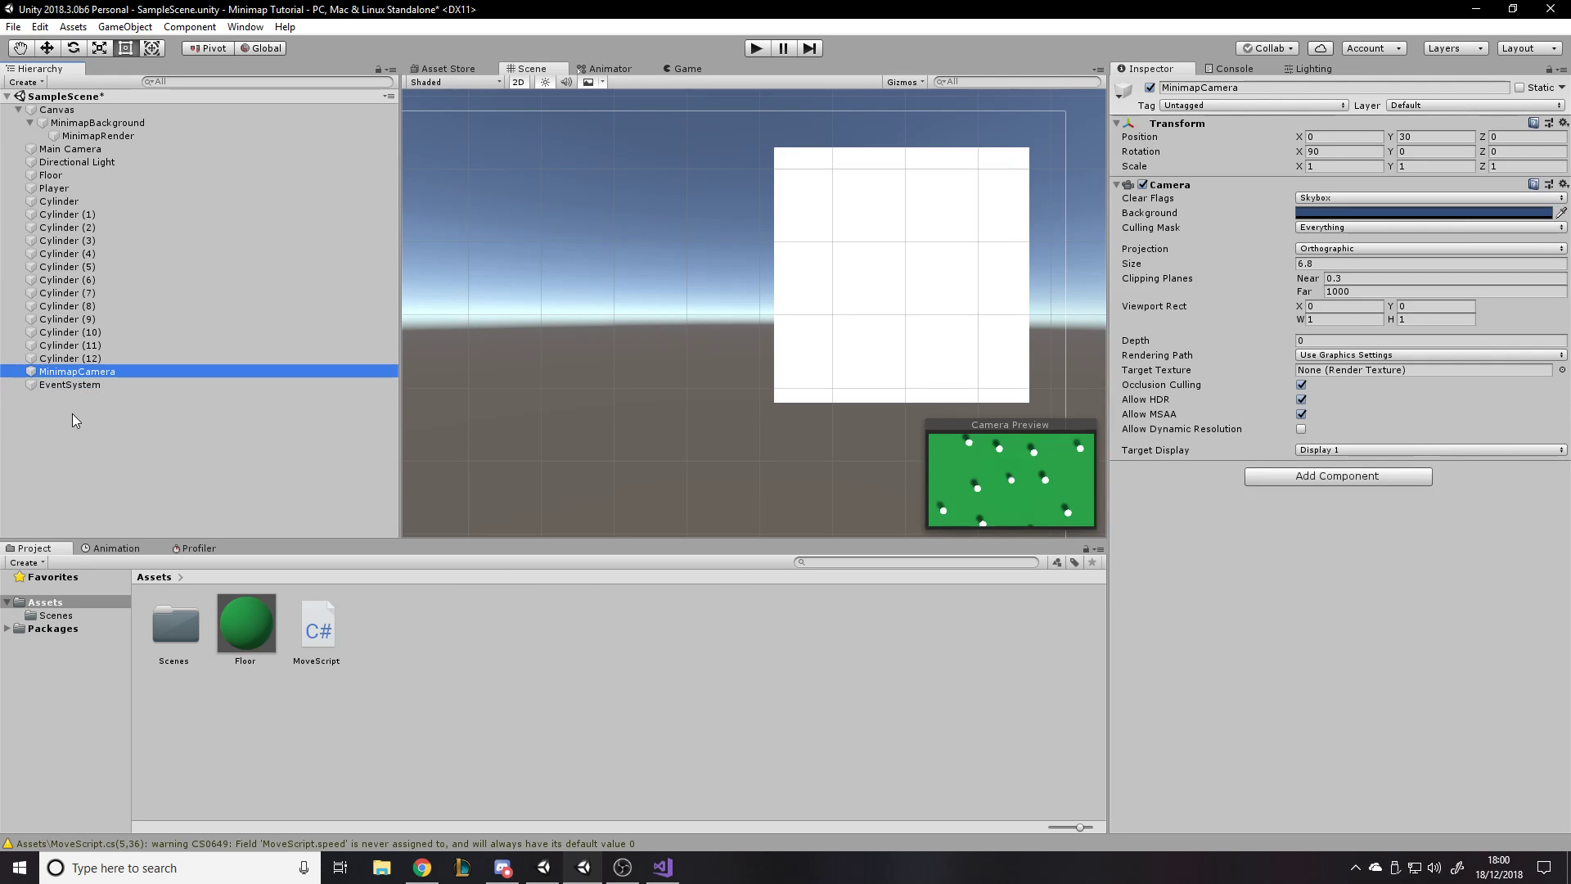
left_click_drag(74, 419, 76, 401)
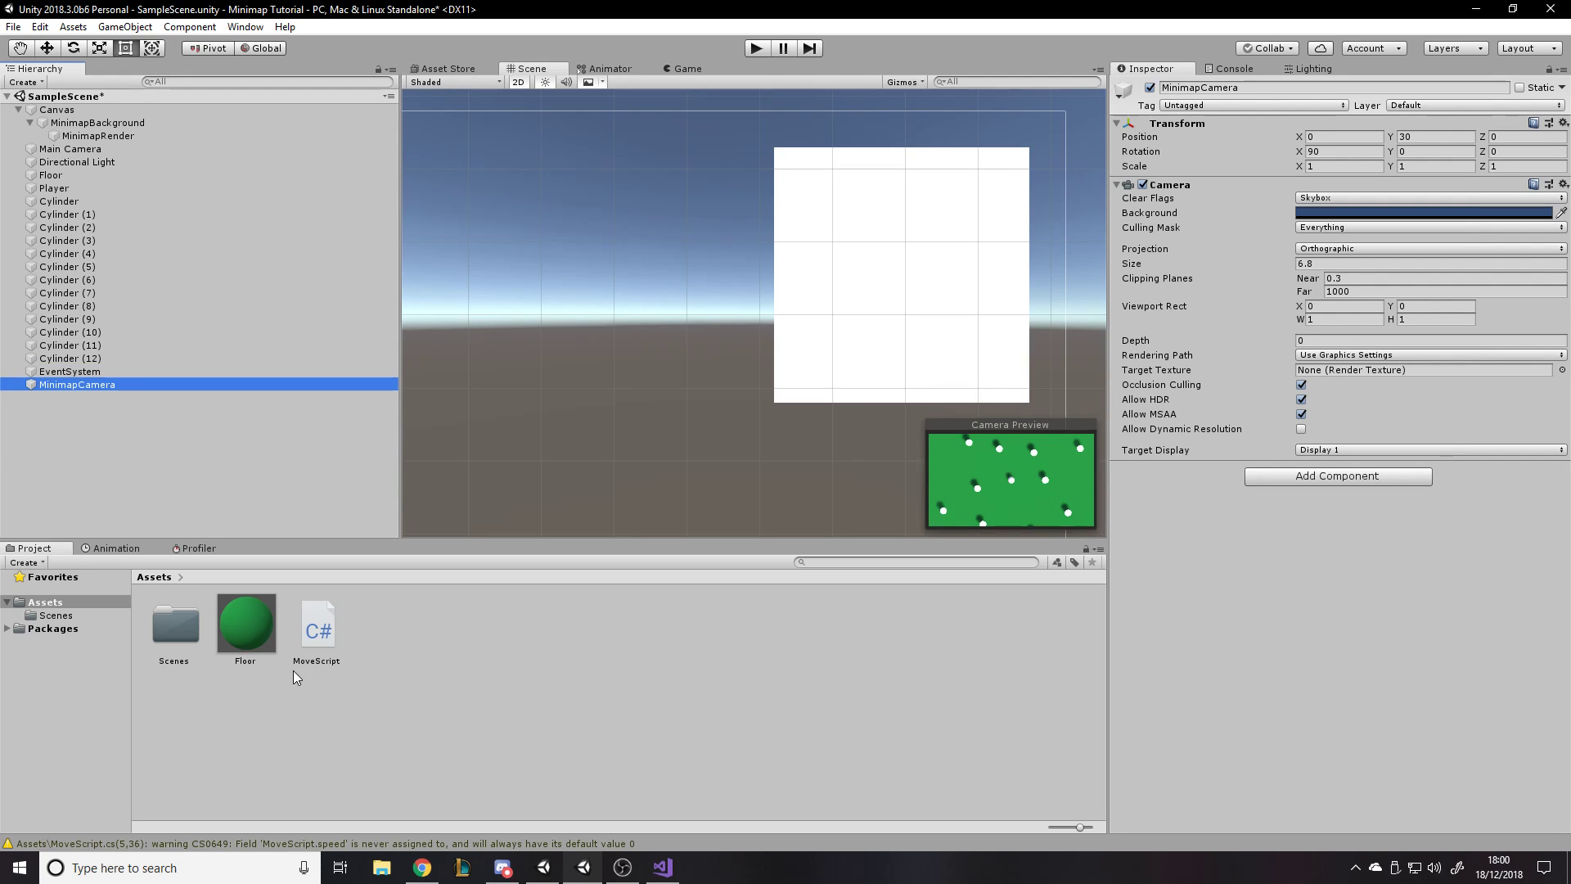
- Create a Render Texture named MinimapCamera in the Assets folder
right_click(404, 648)
mouse_move(517, 273)
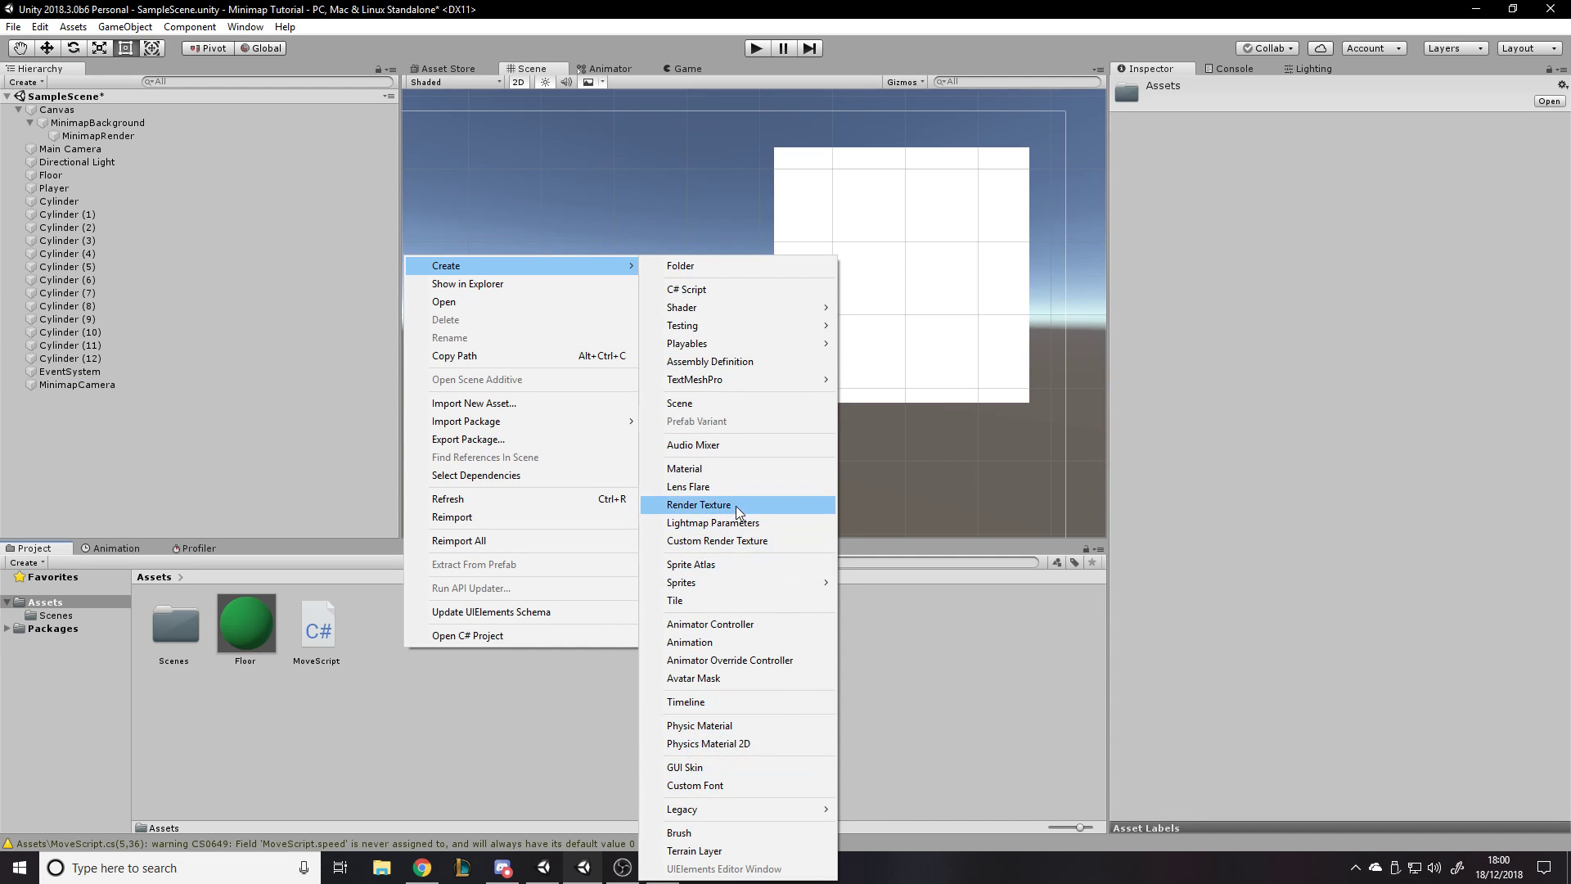
left_click(699, 505)
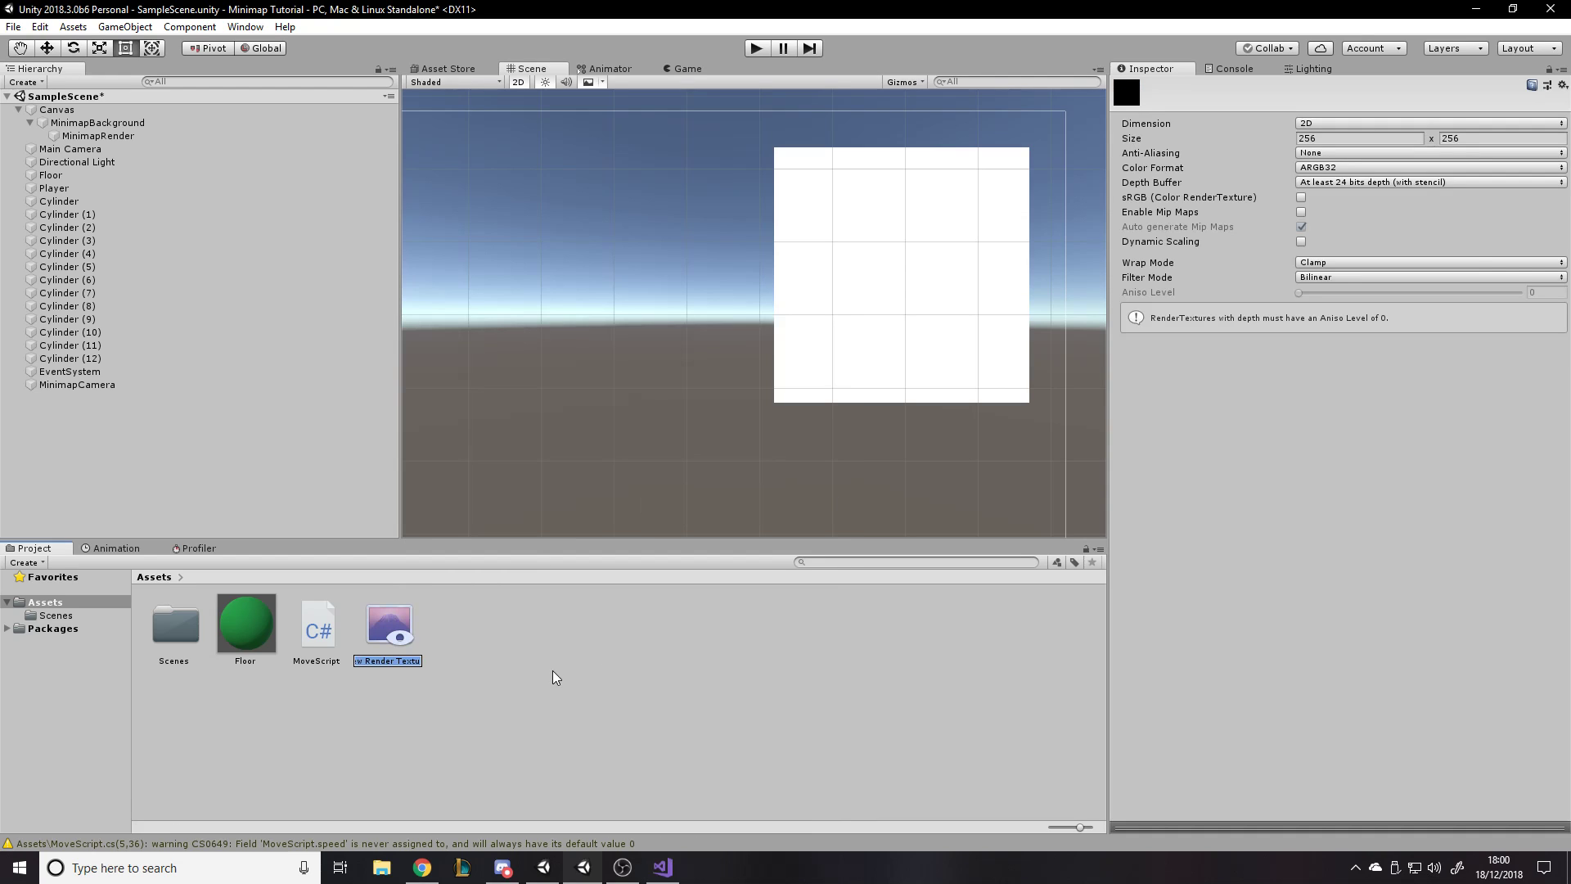
type("MinimapCame...")
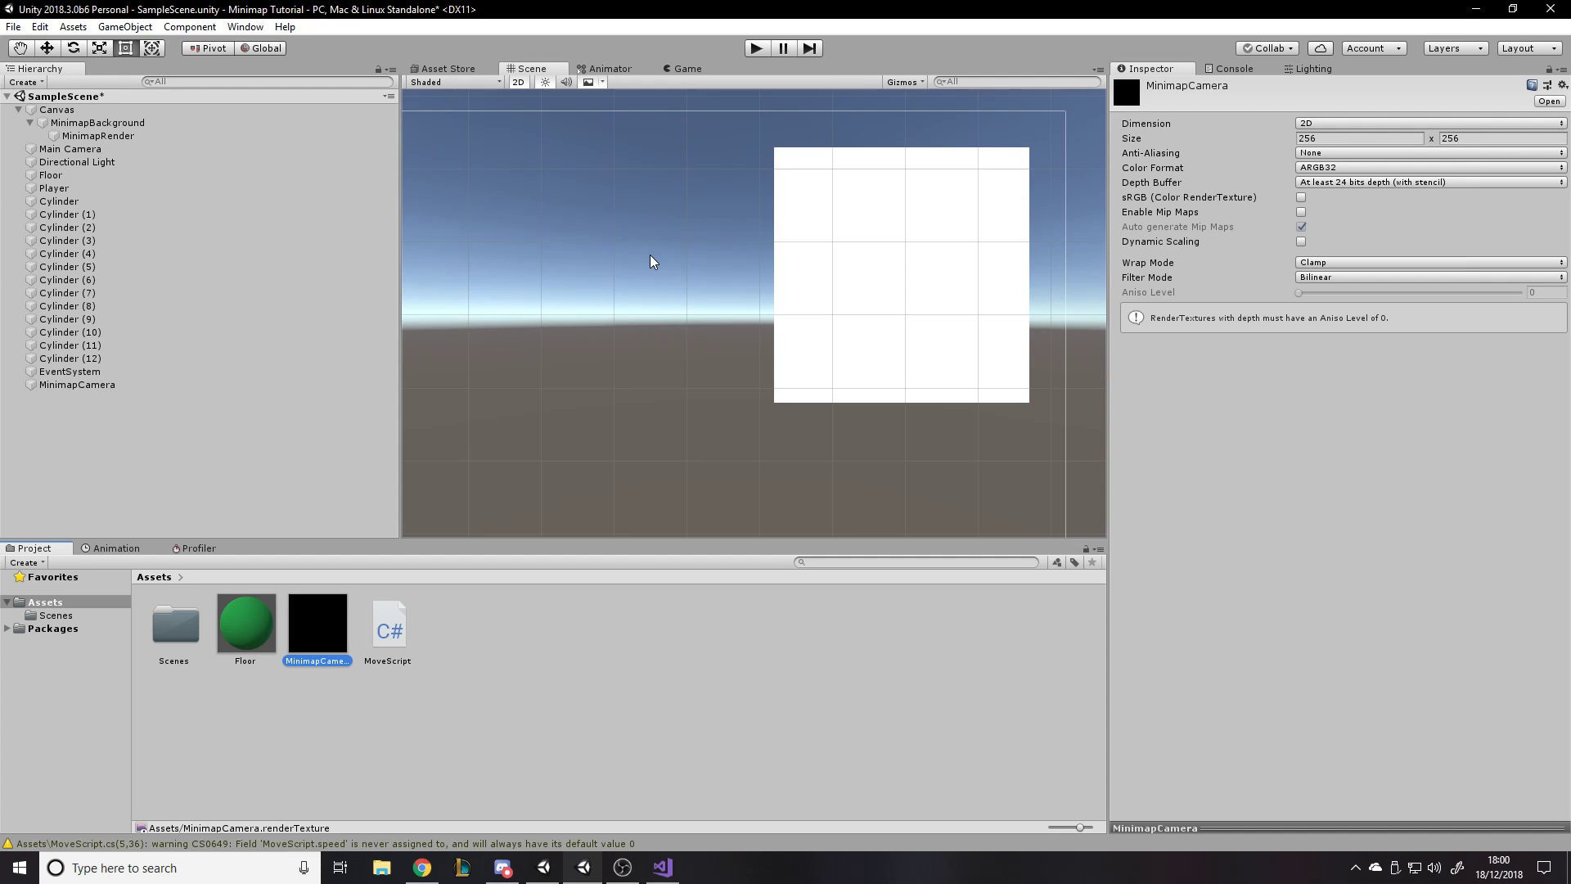
left_click(453, 631)
left_click(320, 629)
left_click(508, 629)
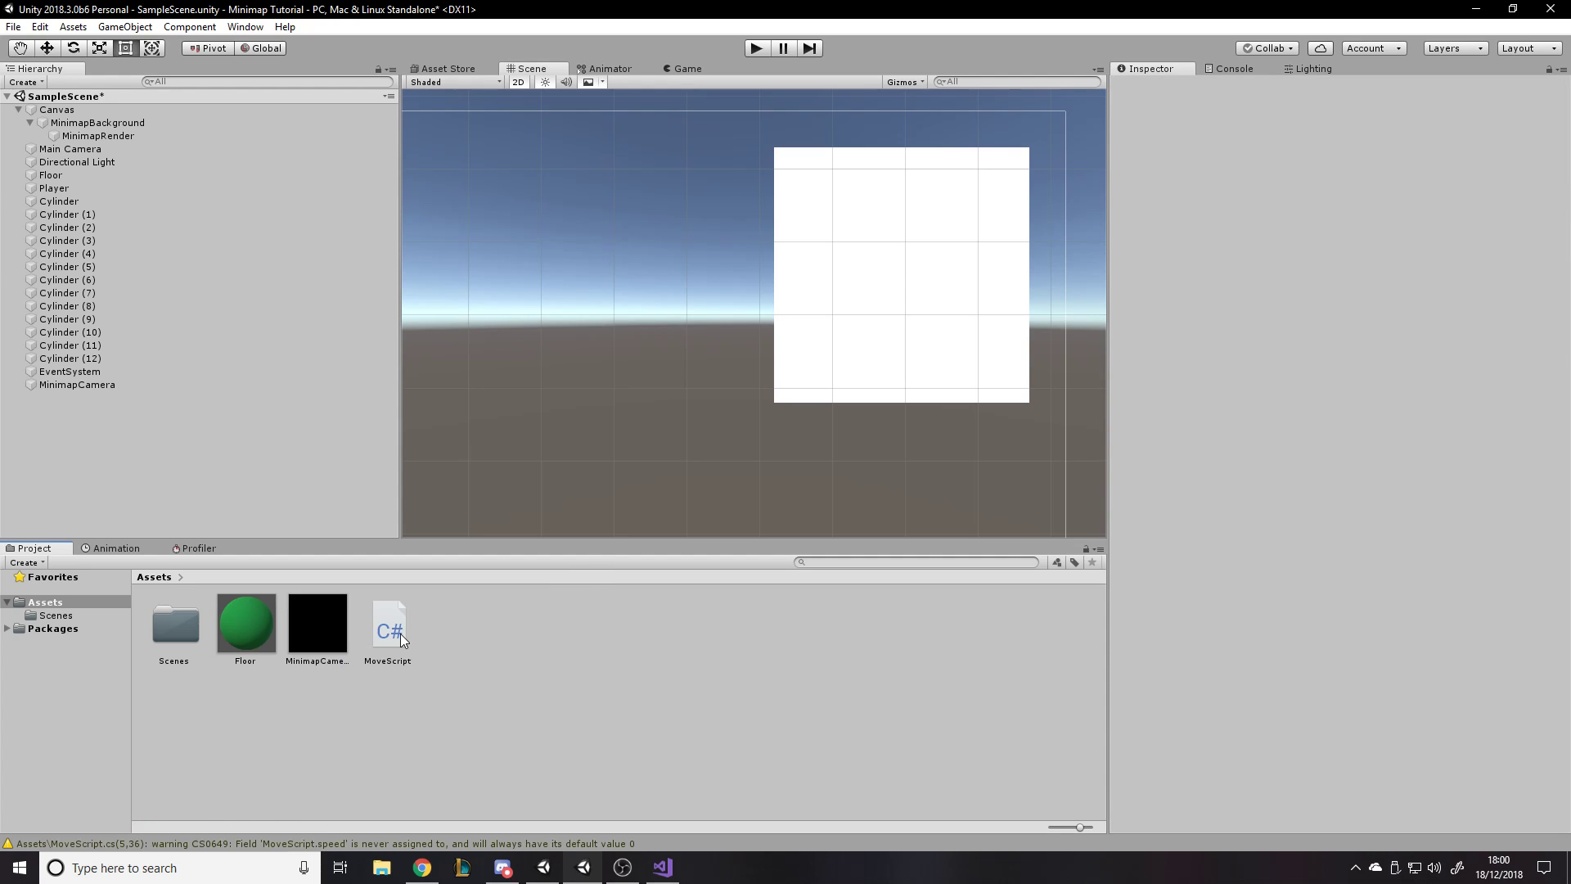
- Try to assign the MinimapCamera render texture as the source image of MinimapRender's Image component
left_click(347, 645)
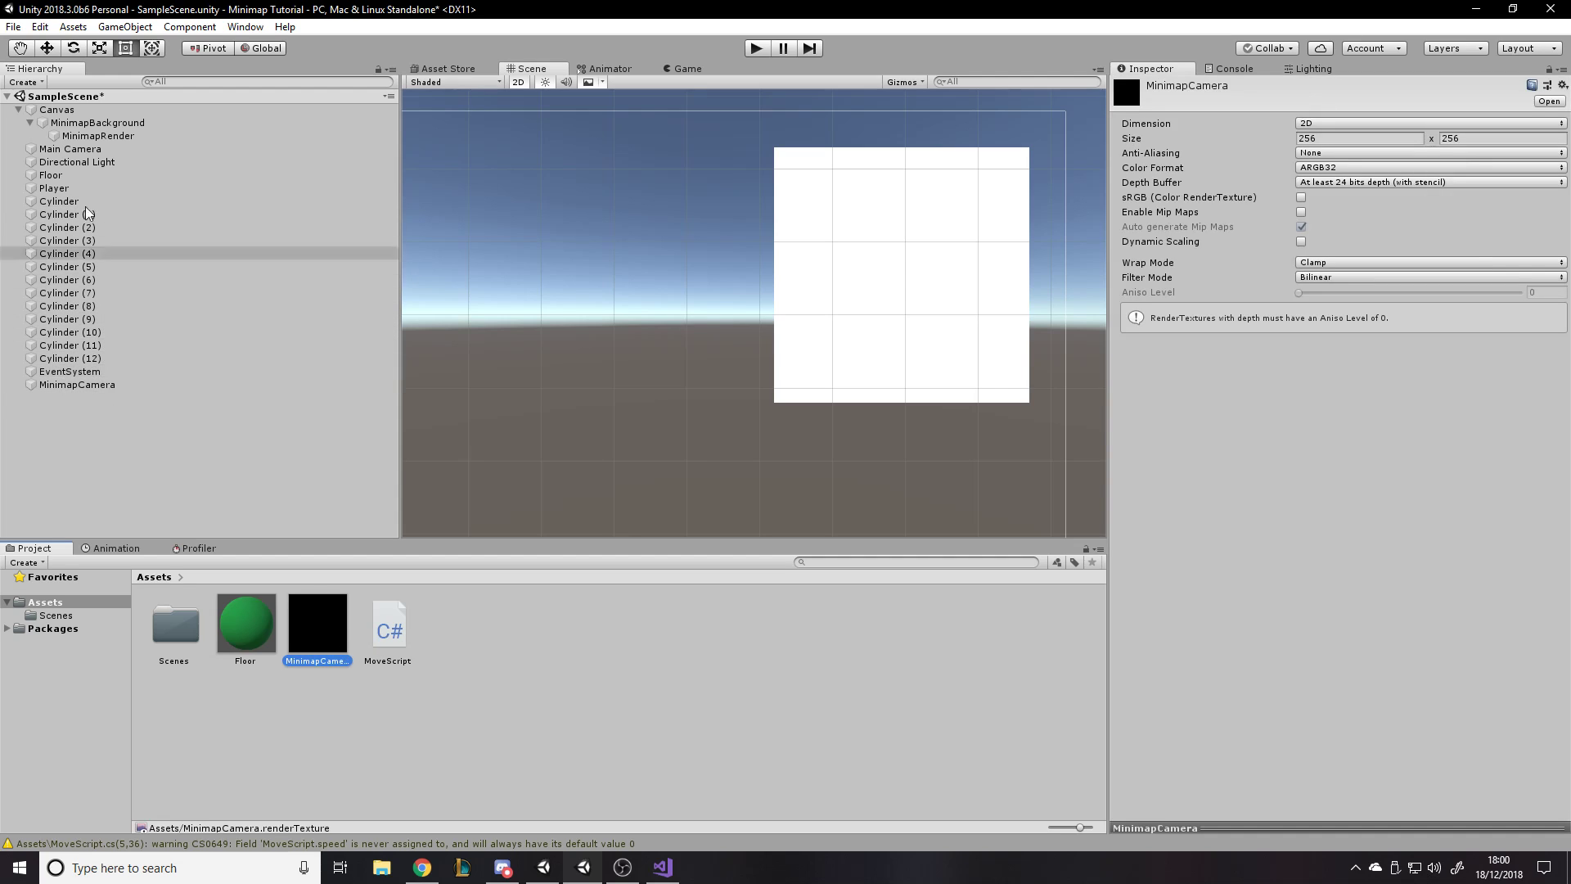
left_click(98, 135)
left_click_drag(314, 625, 1346, 324)
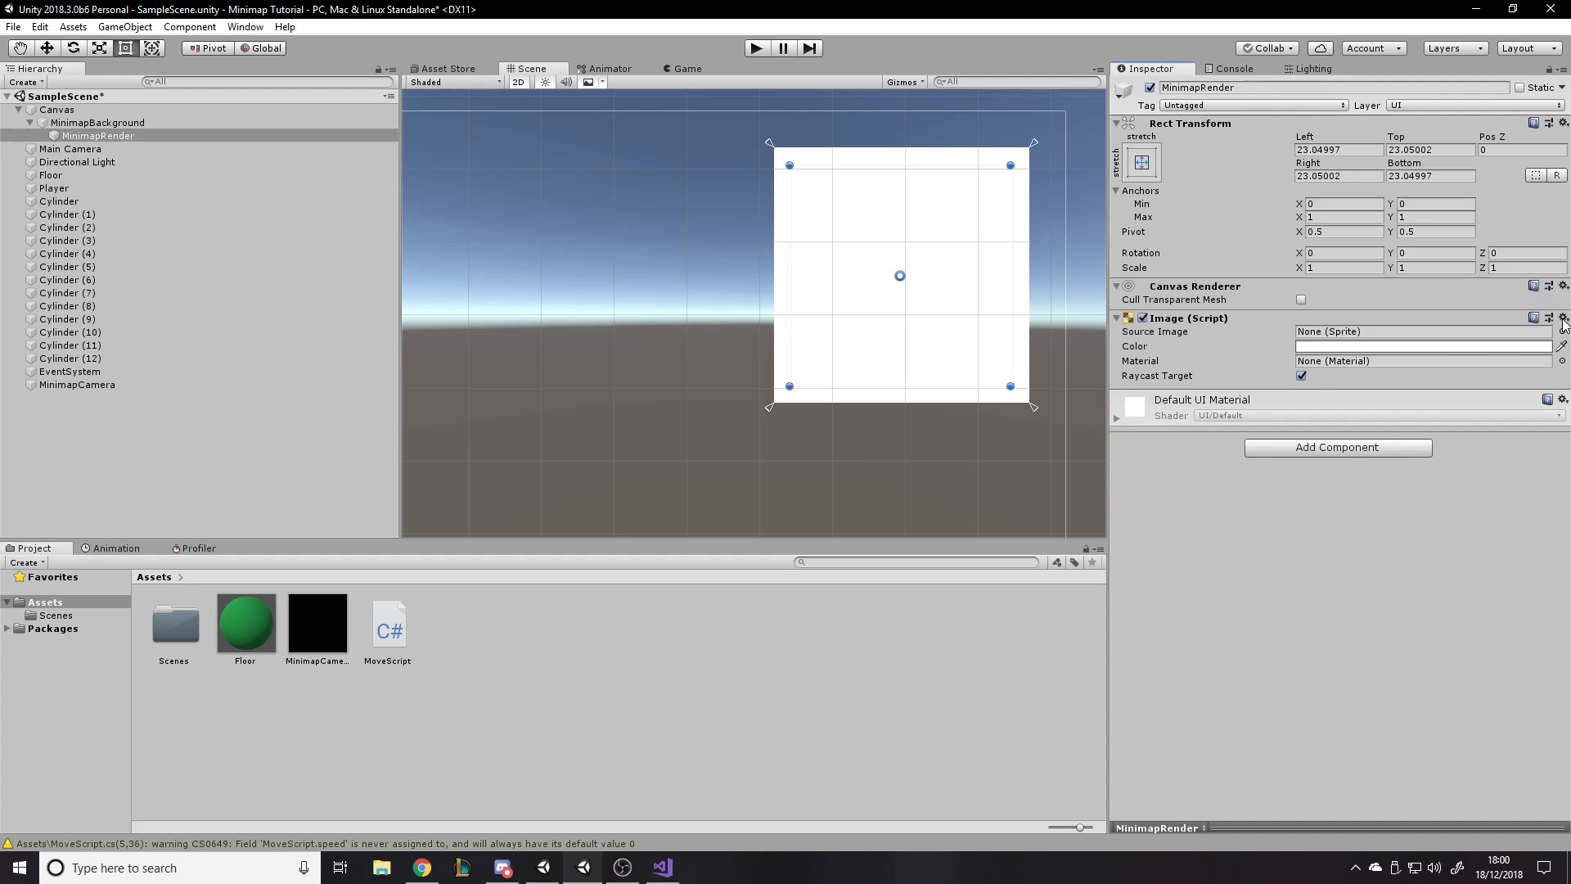
- Remove the Image component from MinimapRender and add a Raw Image component in its place
left_click(96, 123)
left_click(98, 136)
left_click(1563, 318)
left_click(1398, 394)
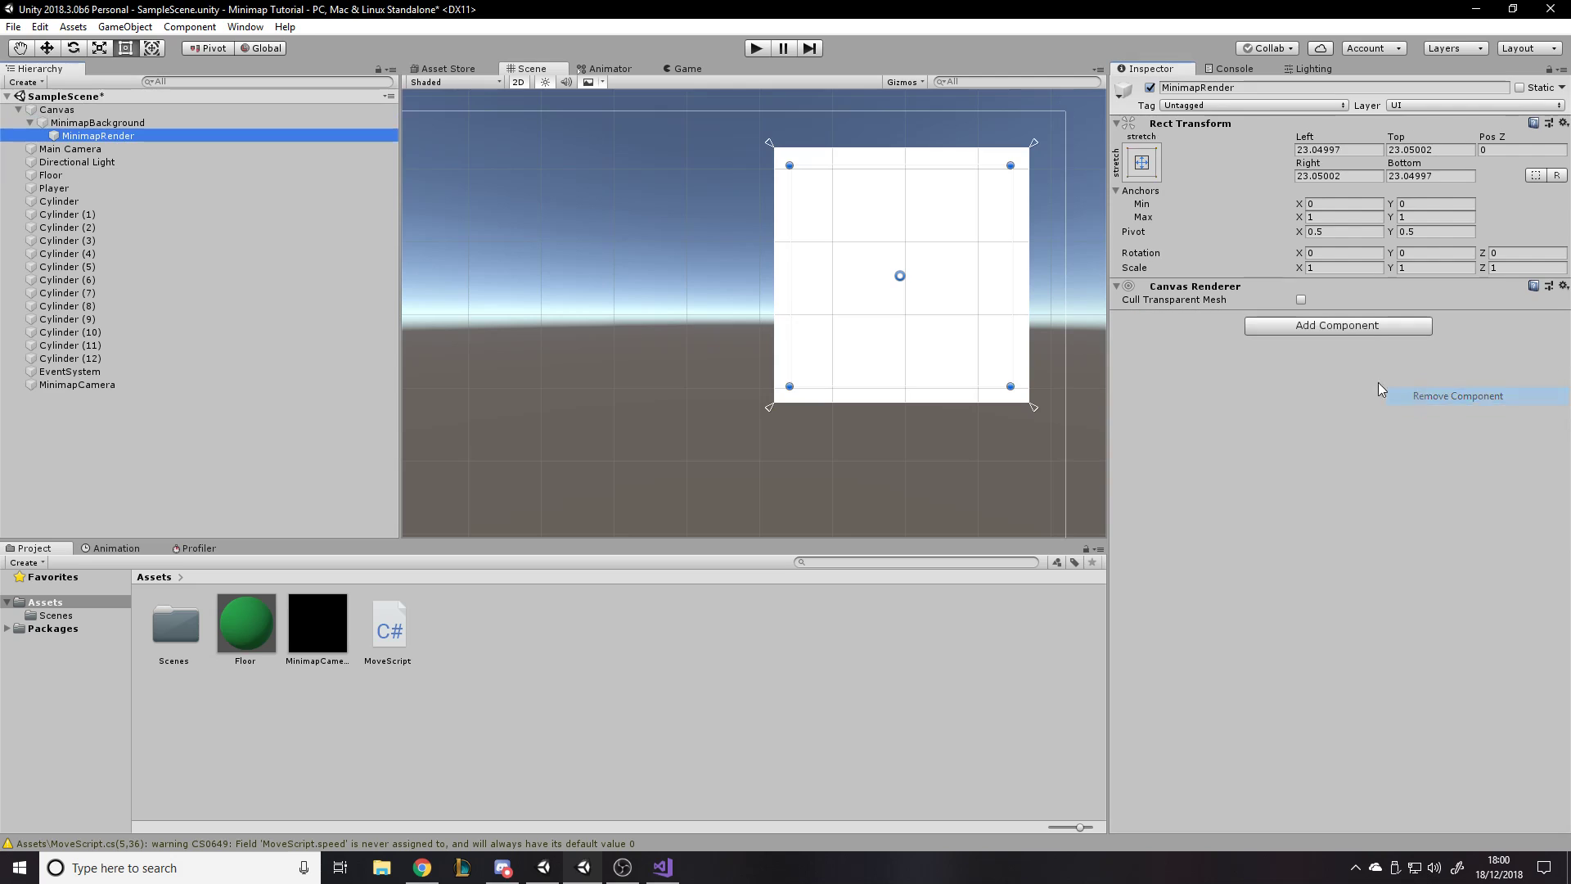
left_click(1341, 327)
type("raw")
key("Return")
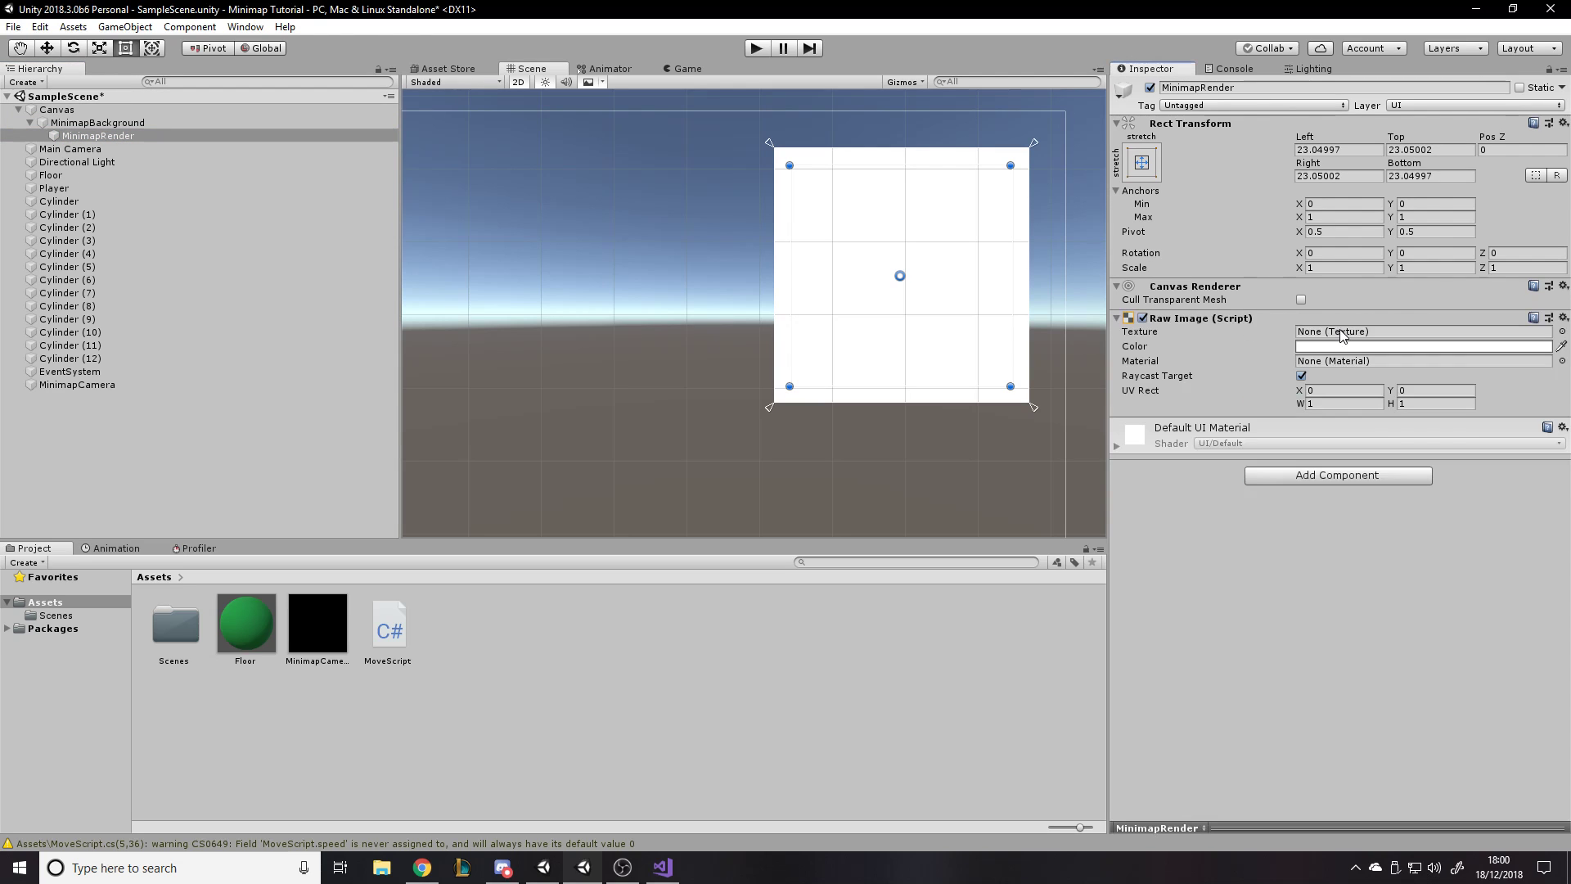
- Assign the MinimapCamera render texture as the Raw Image's texture on MinimapRender
left_click_drag(319, 622, 1392, 332)
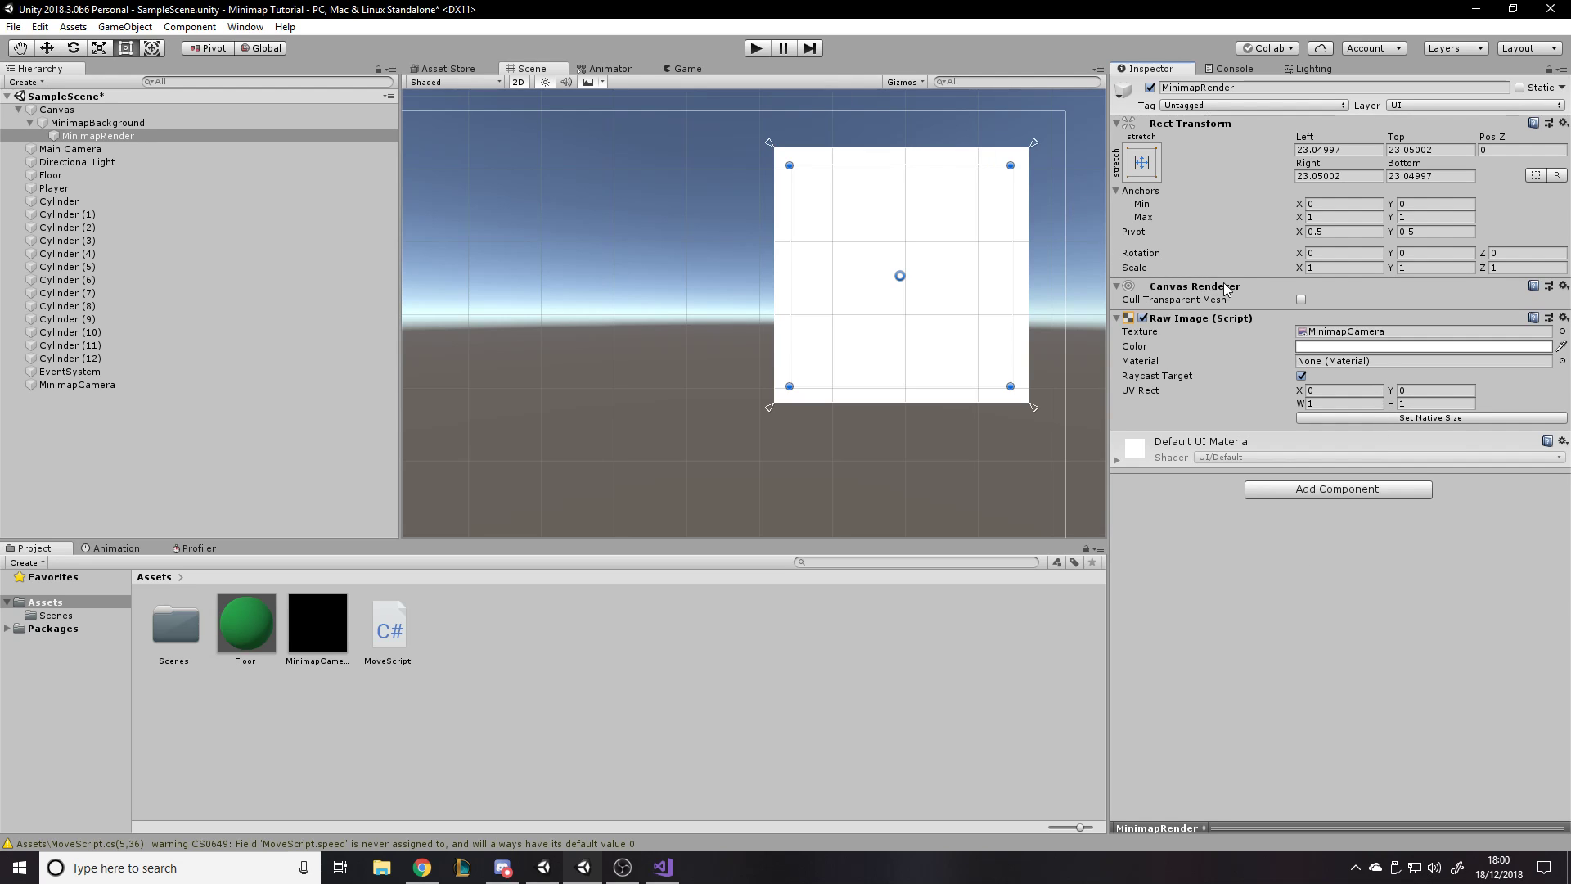
left_click(300, 646)
left_click(683, 703)
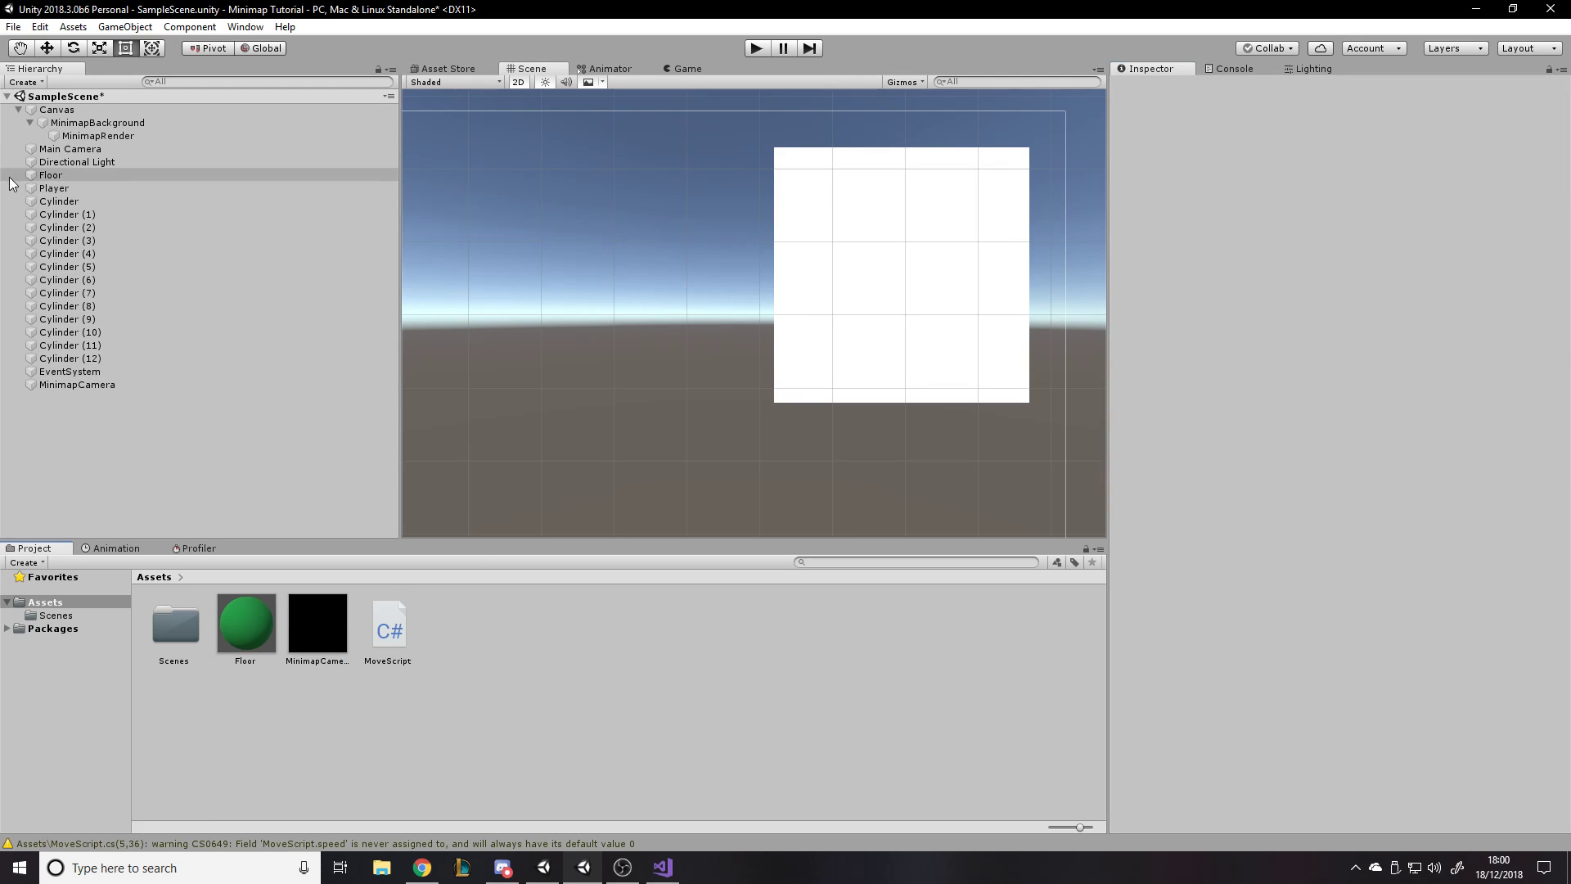
- Inspect the settings of MinimapRender, the MinimapCamera render texture, and the MinimapCamera object
left_click(98, 135)
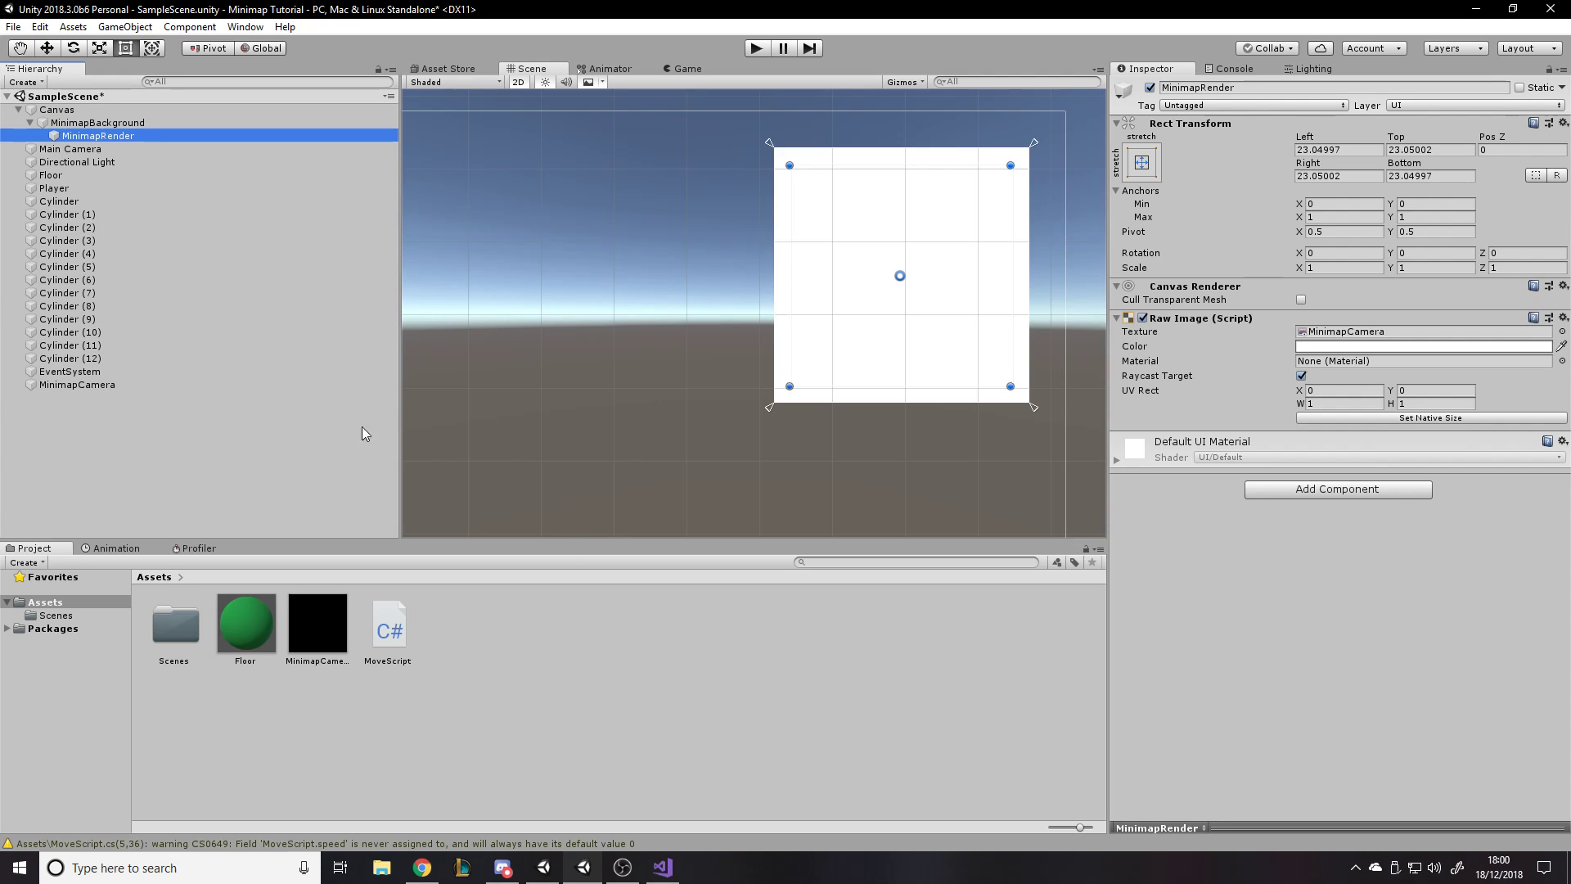
left_click(334, 612)
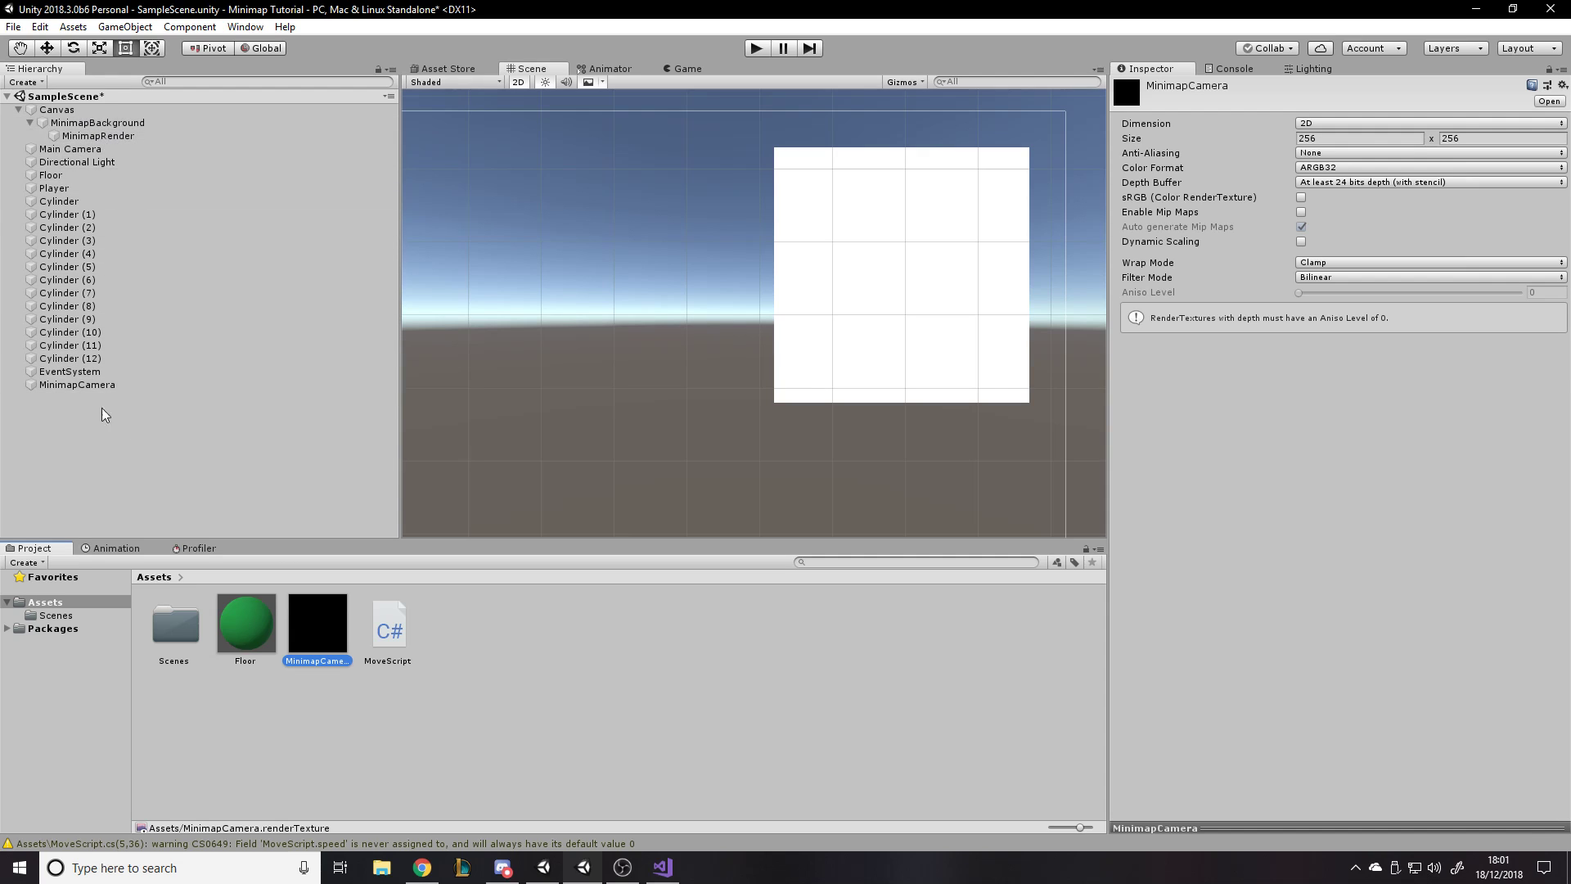
left_click(96, 385)
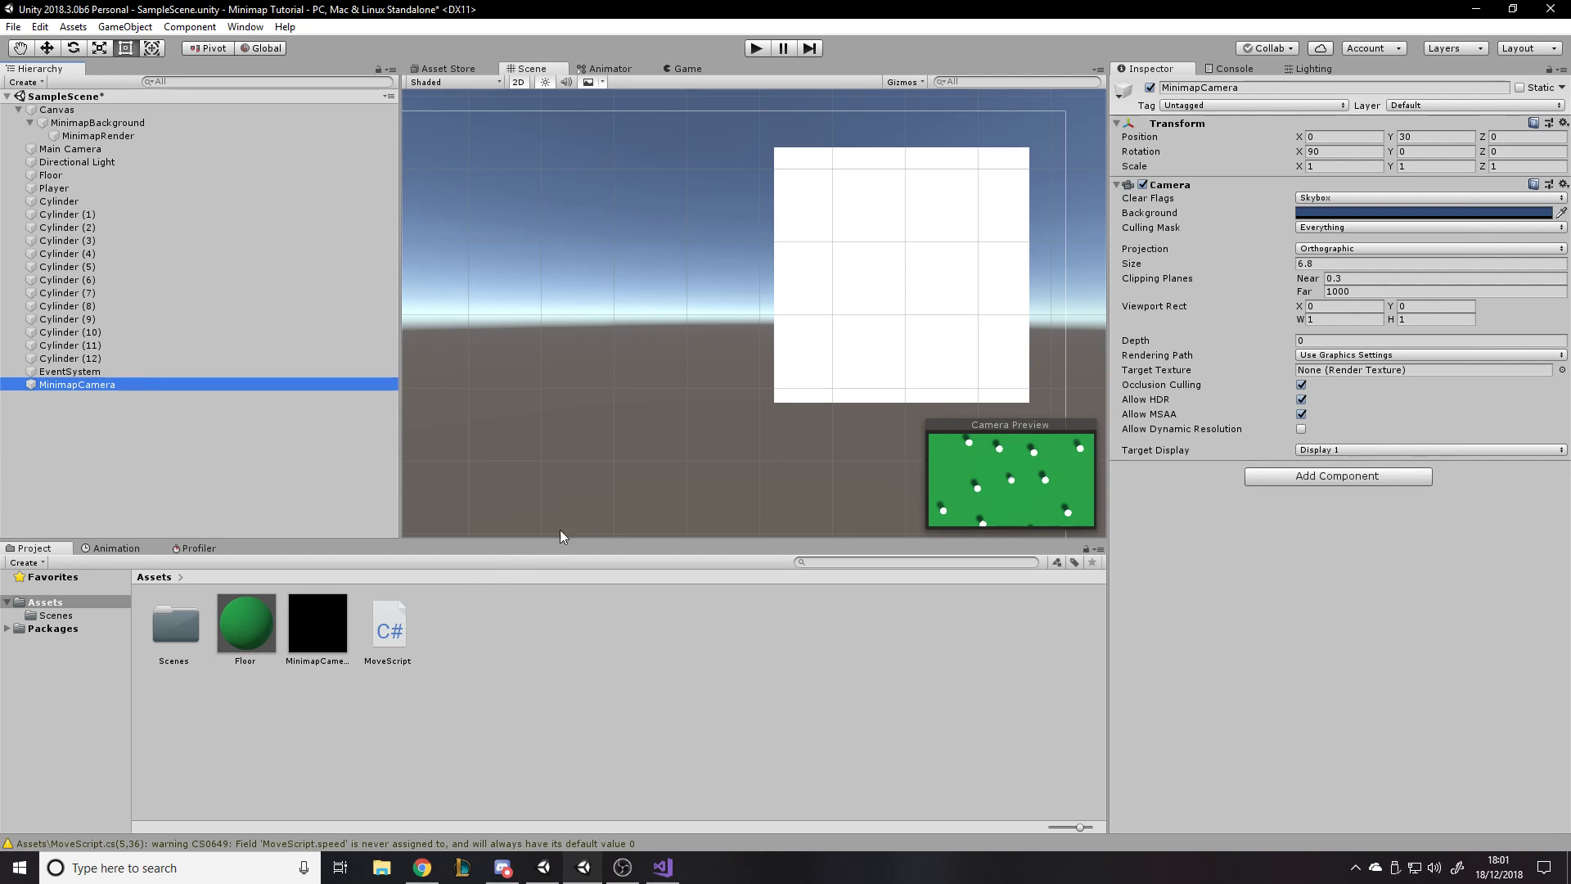
- Assign the MinimapCamera render texture as the MinimapCamera's Target Texture and view the scene through the game camera
left_click_drag(333, 645, 1341, 365)
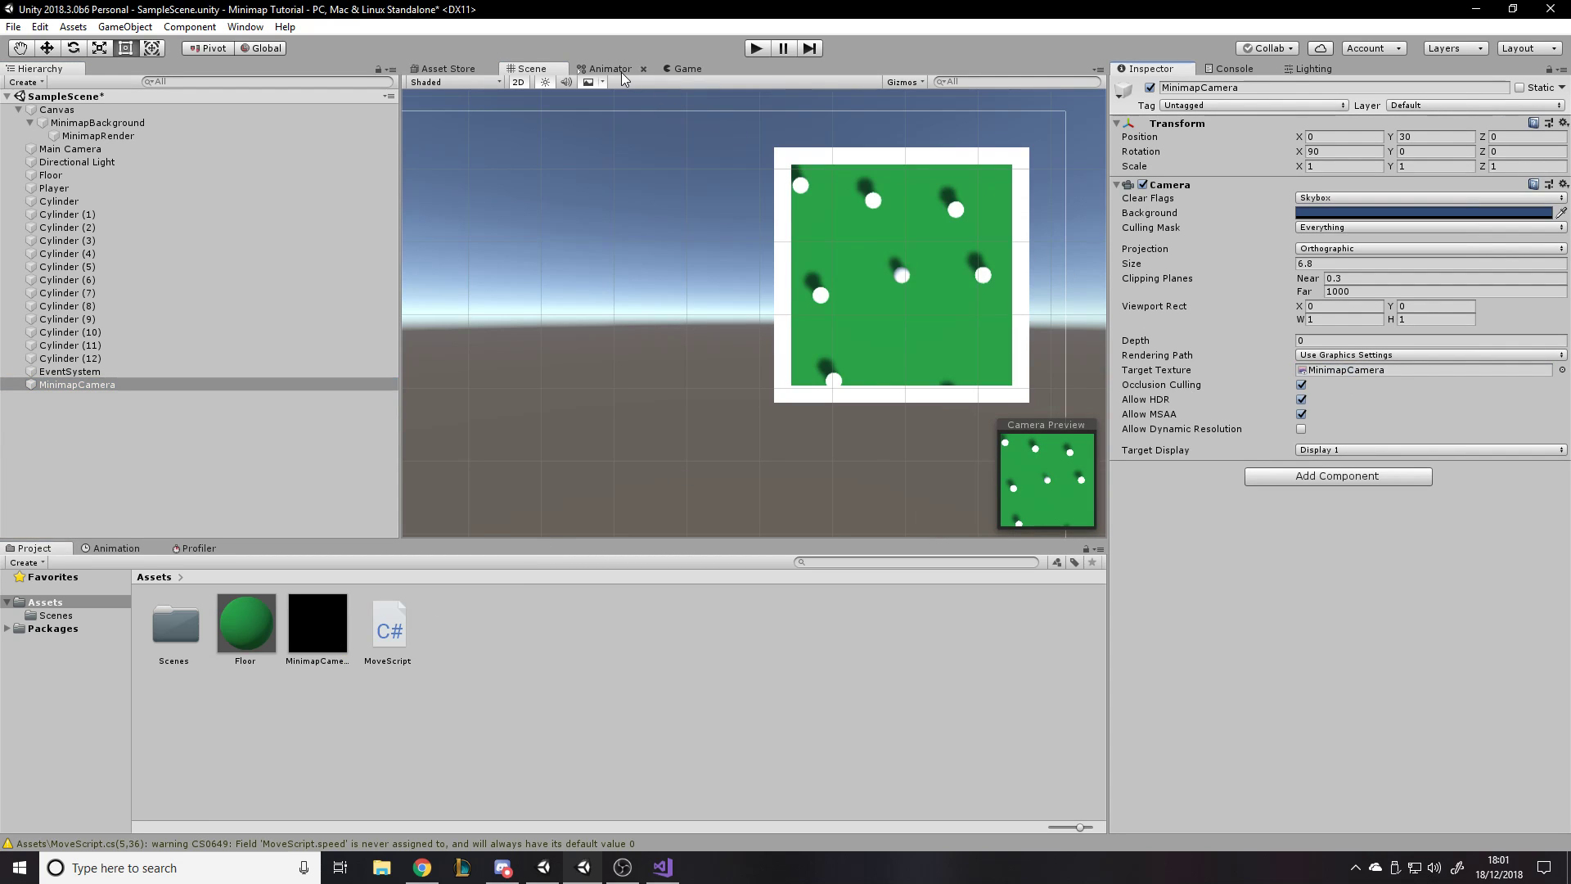
left_click(671, 67)
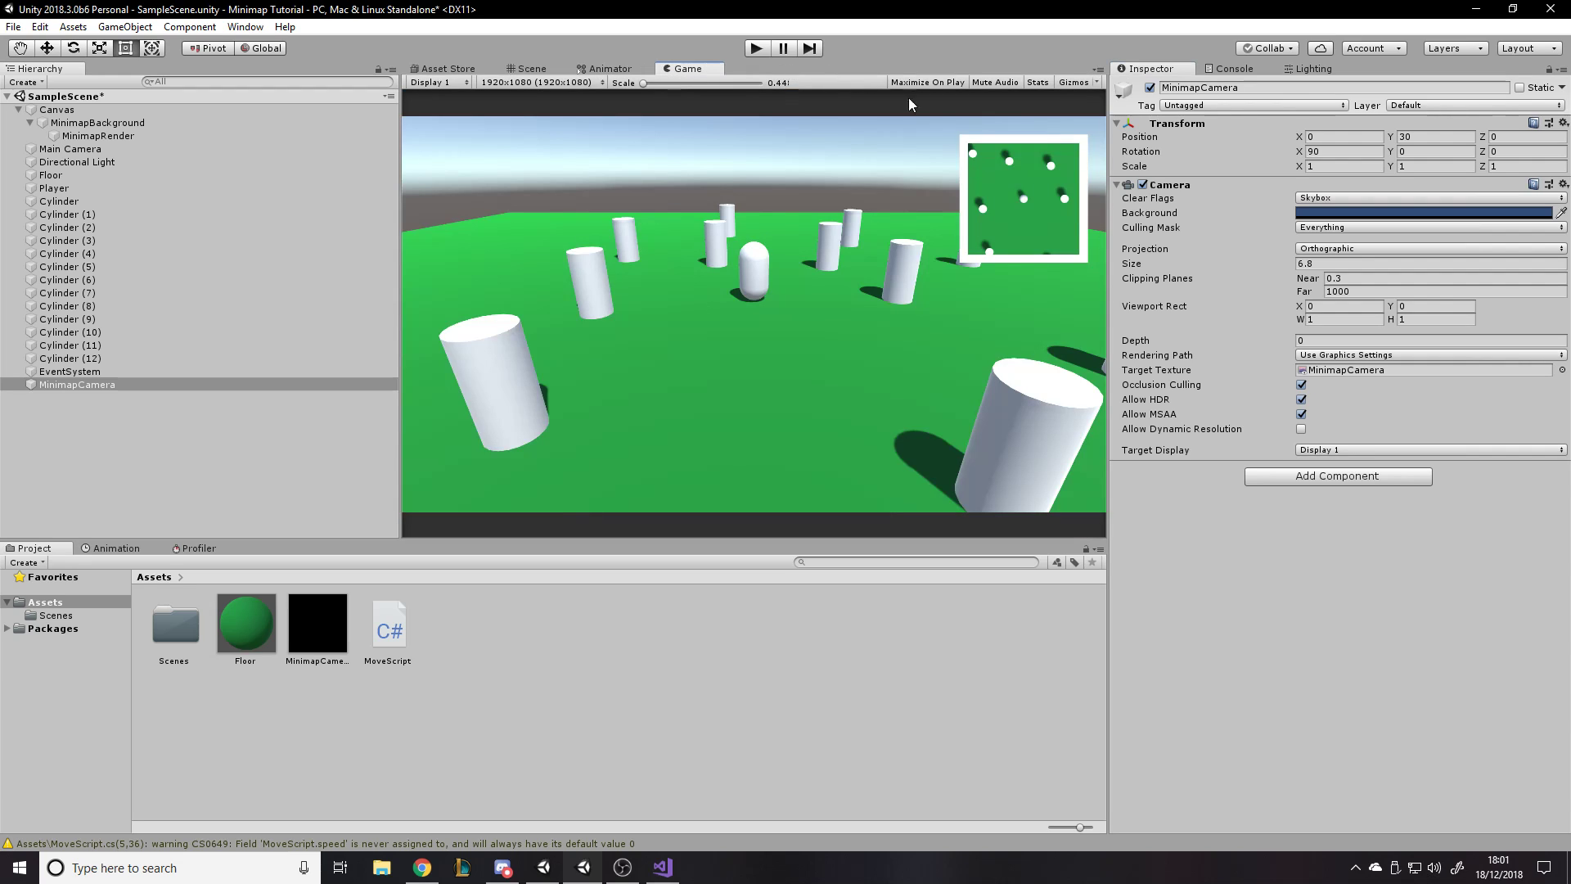
- Play the scene, move the player around in all directions to test the minimap, and stop playback
left_click(756, 47)
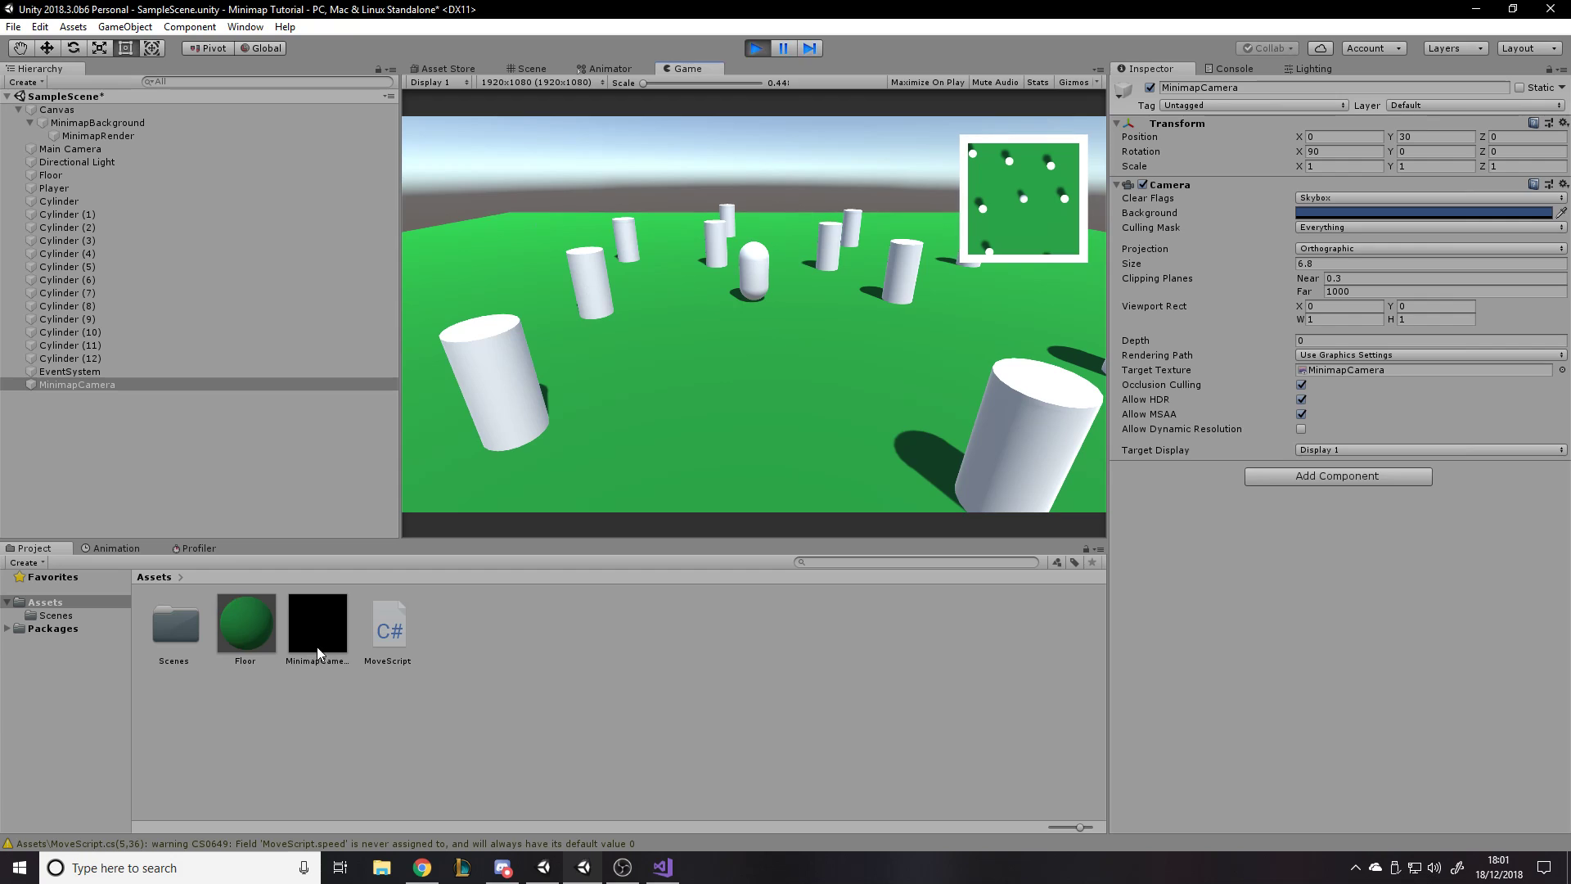
key("a")
key("s")
key("d")
key("w")
key("a")
key("s")
key("d")
key("a")
key("w")
key("d")
key("a")
key("s")
key("d")
key("s")
key("a")
key("d")
key("w")
key("w")
key("d")
key("a")
key("s")
key("d")
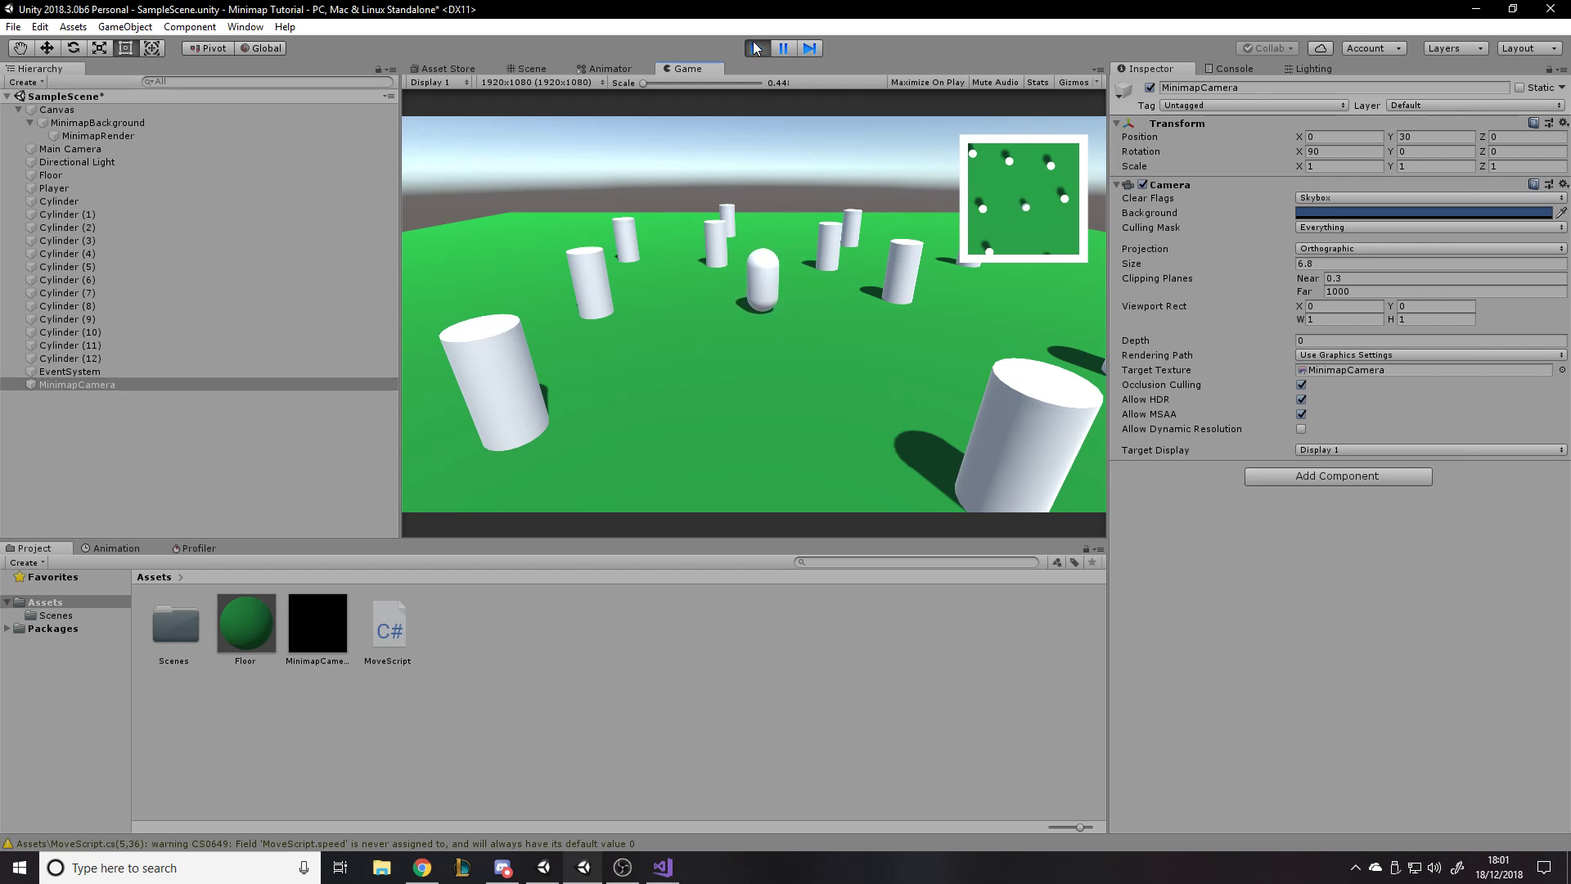
left_click(757, 48)
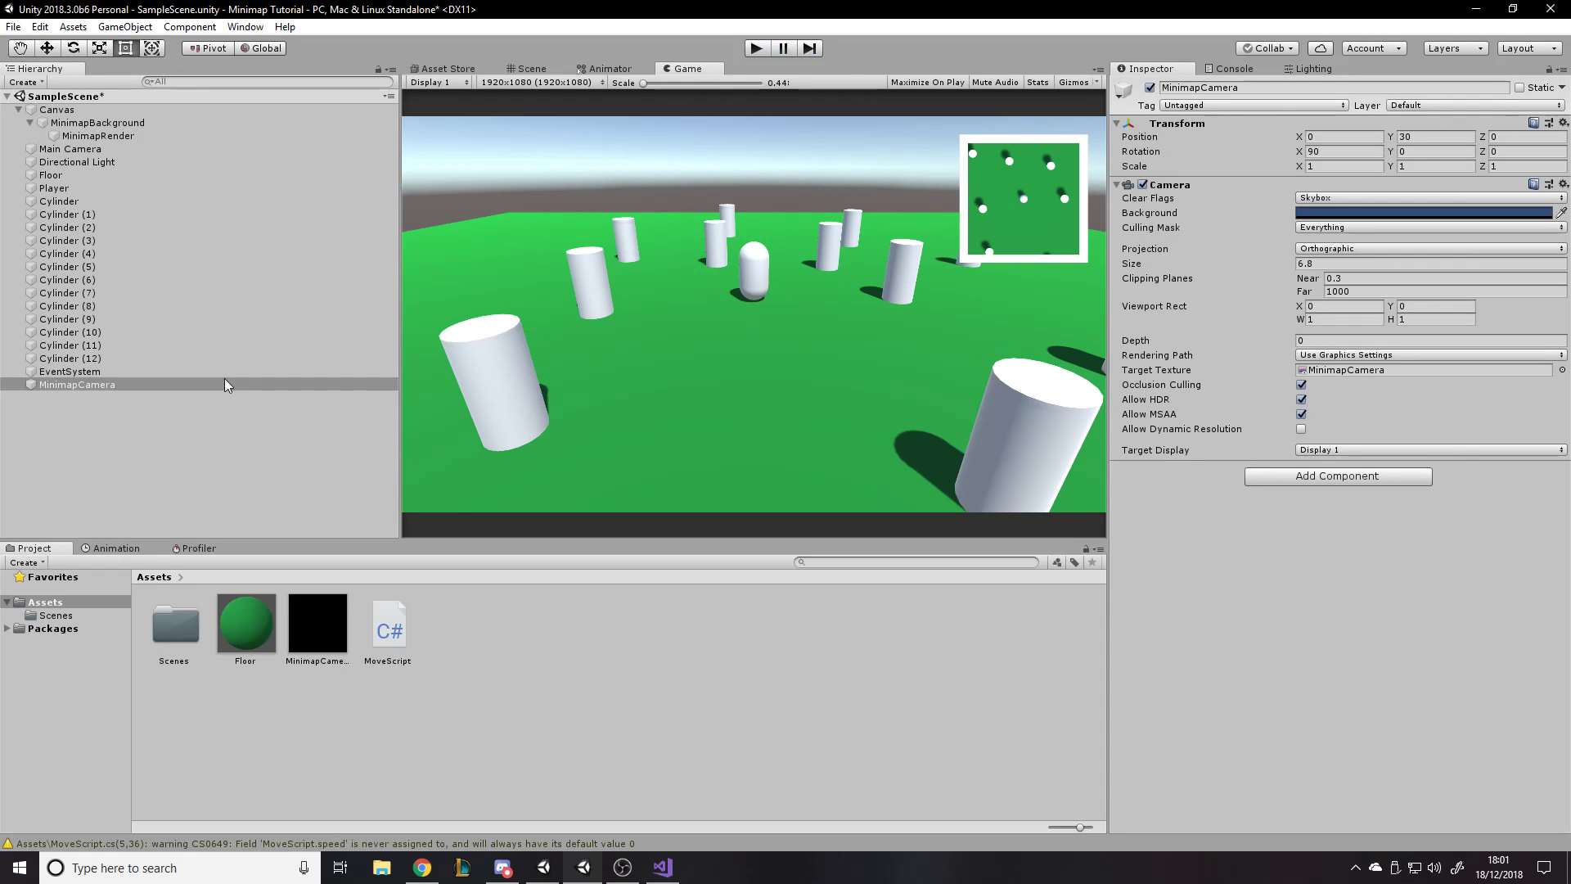
- Add a new script component named MinimapCamera to the MinimapCamera object and open it in Visual Studio
left_click(1301, 485)
type("MinimapCamera")
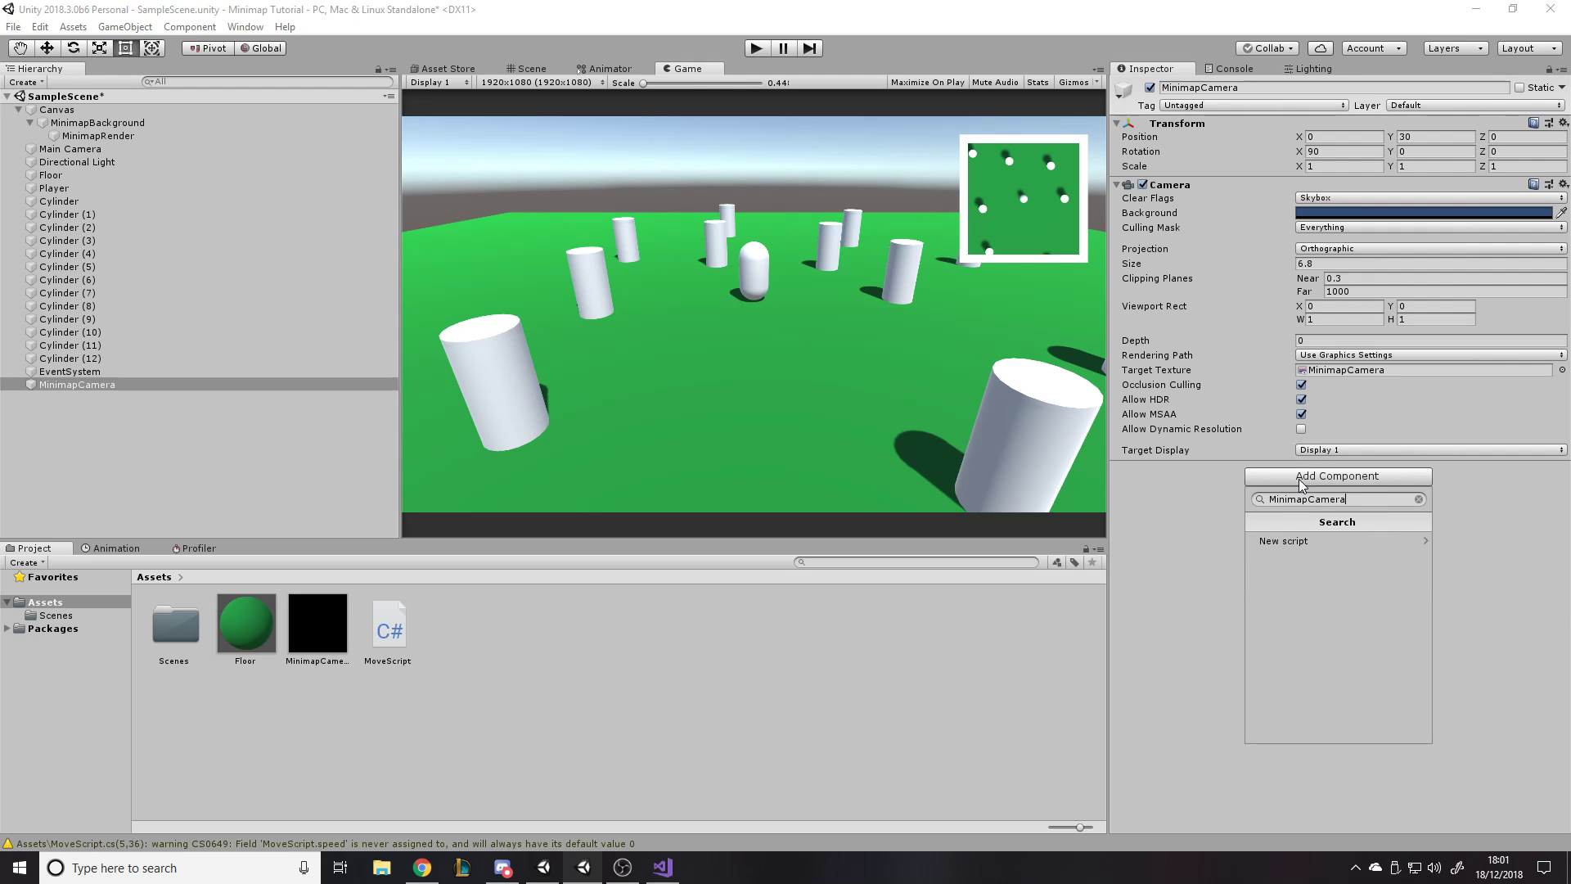
key("Return")
key("Return")
double_click(1300, 480)
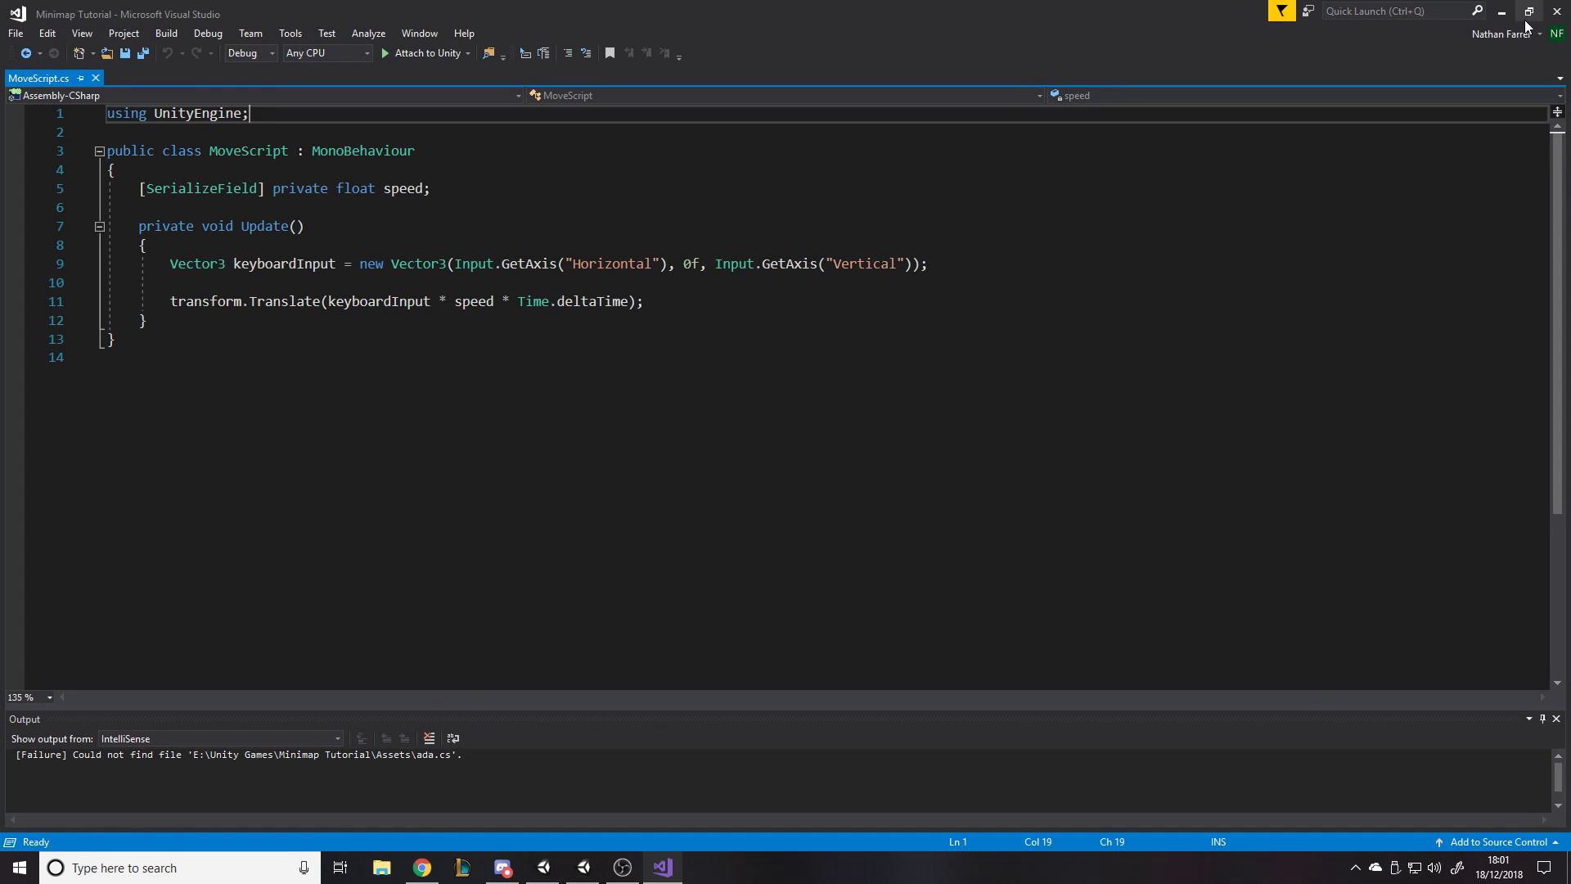
left_click(1501, 12)
double_click(1339, 483)
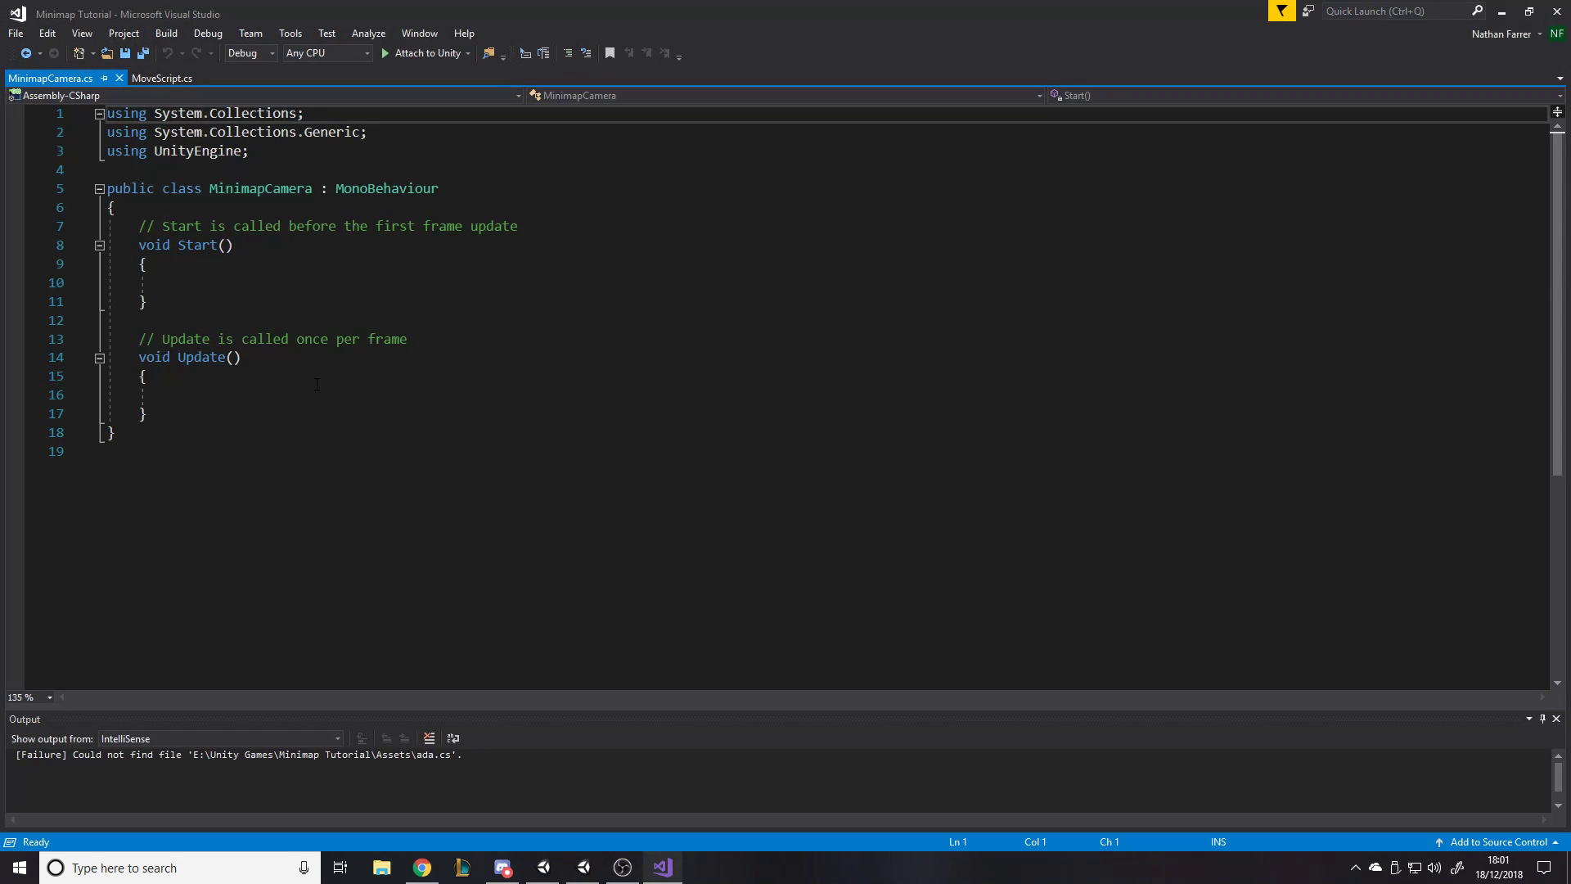
- Delete the default methods from the MinimapCamera class and save the script
left_click(296, 396)
left_click_drag(148, 414, 138, 227)
key("Delete")
key("ctrl+s")
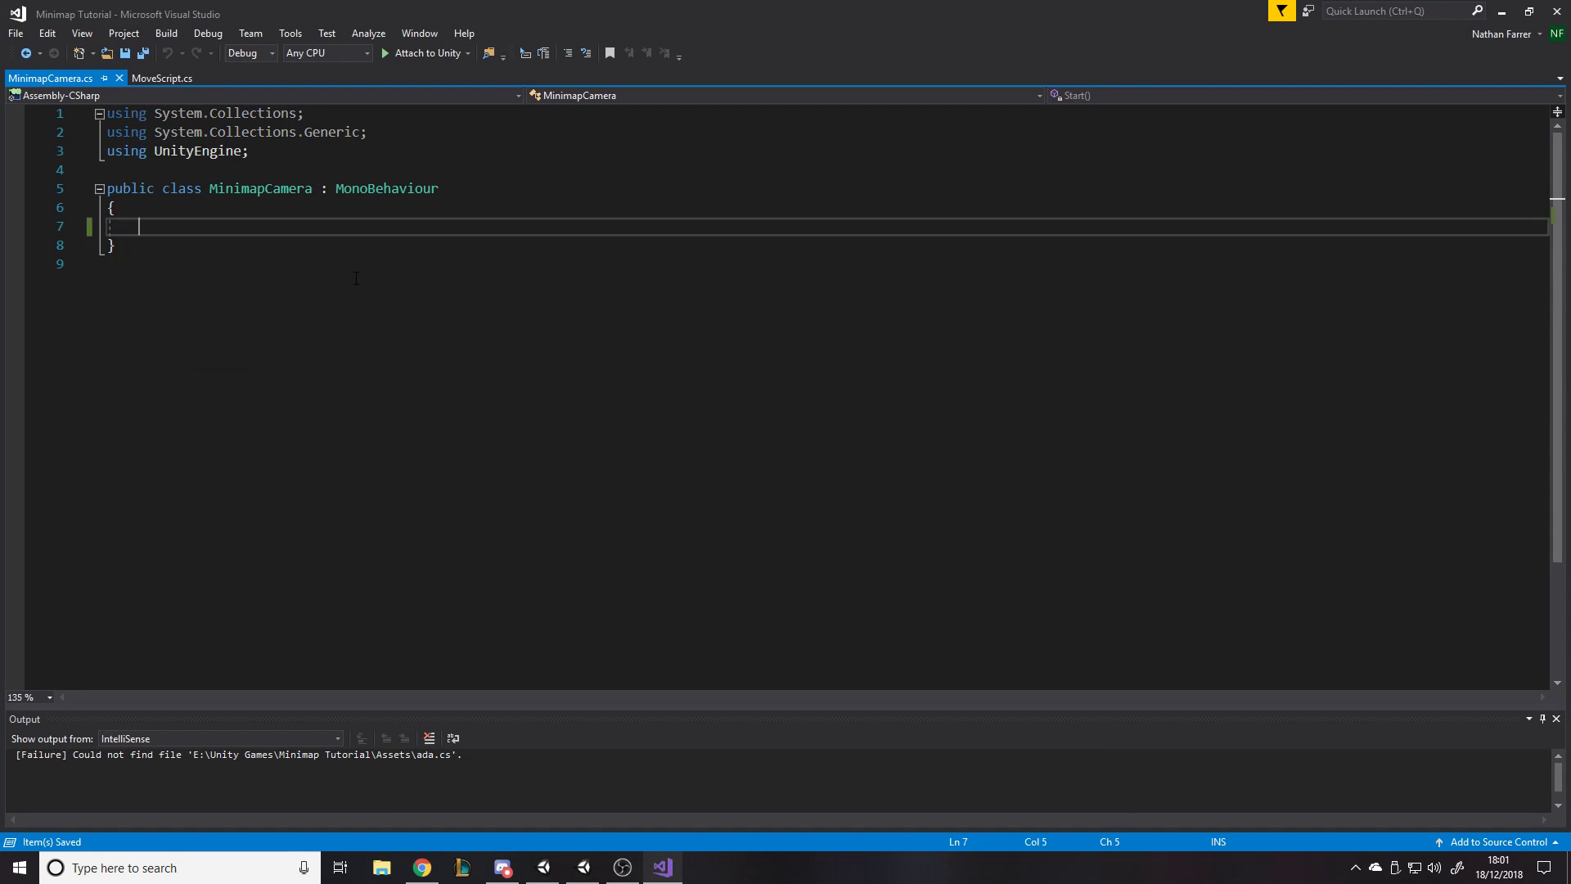
- Declare the field "[SerializeField] private Transform playerTransform;" in the MinimapCamera class and save the script
type("p")
key("BackSpace")
type("[SerializeField] priv")
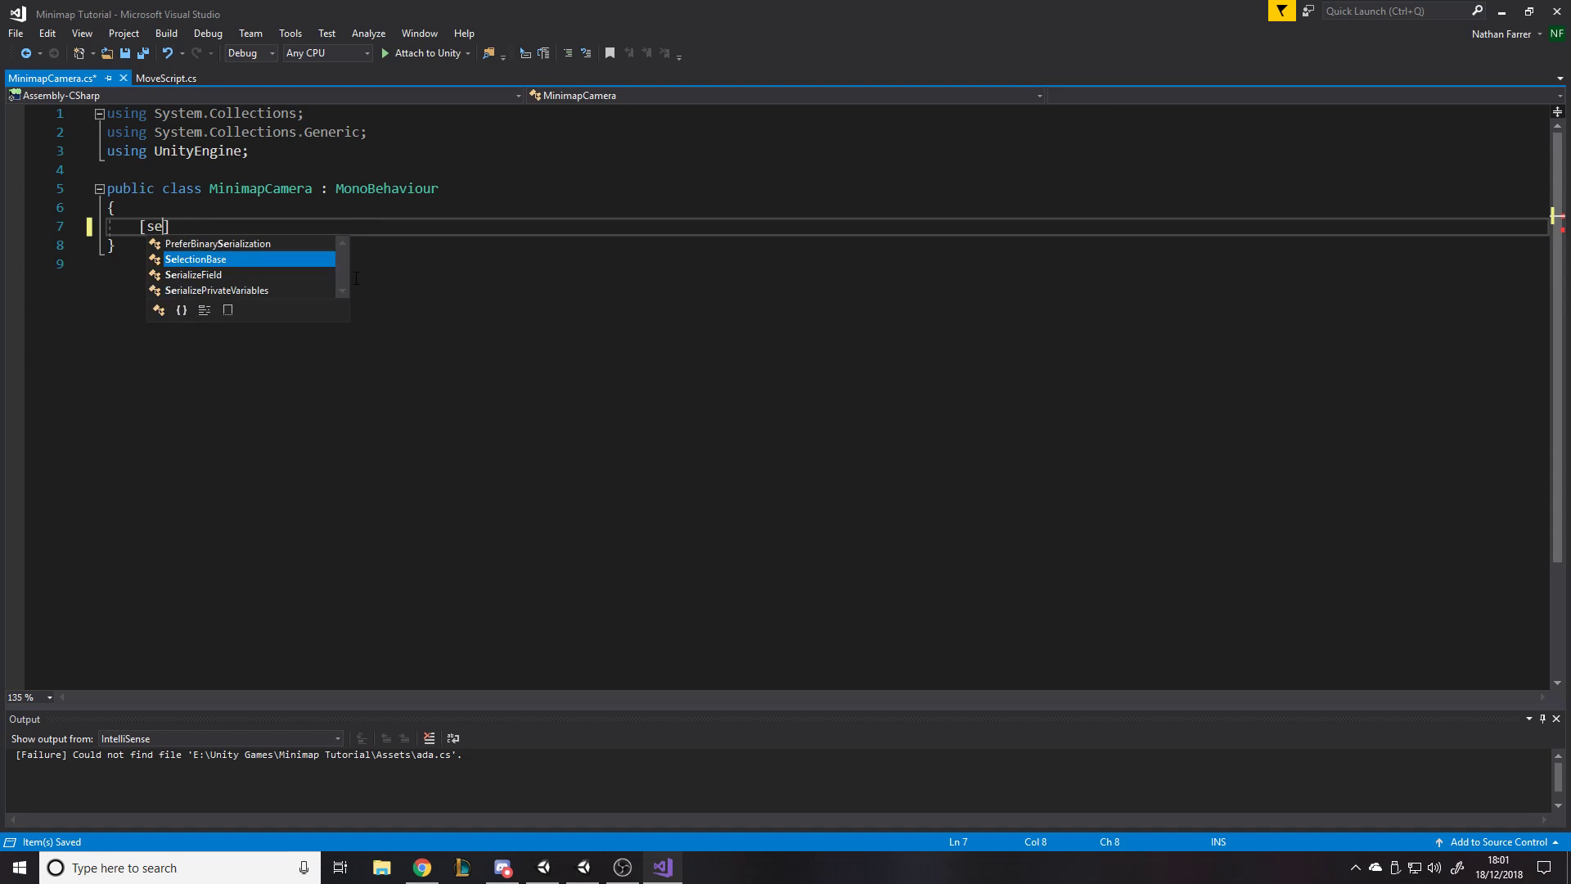
type("ate ")
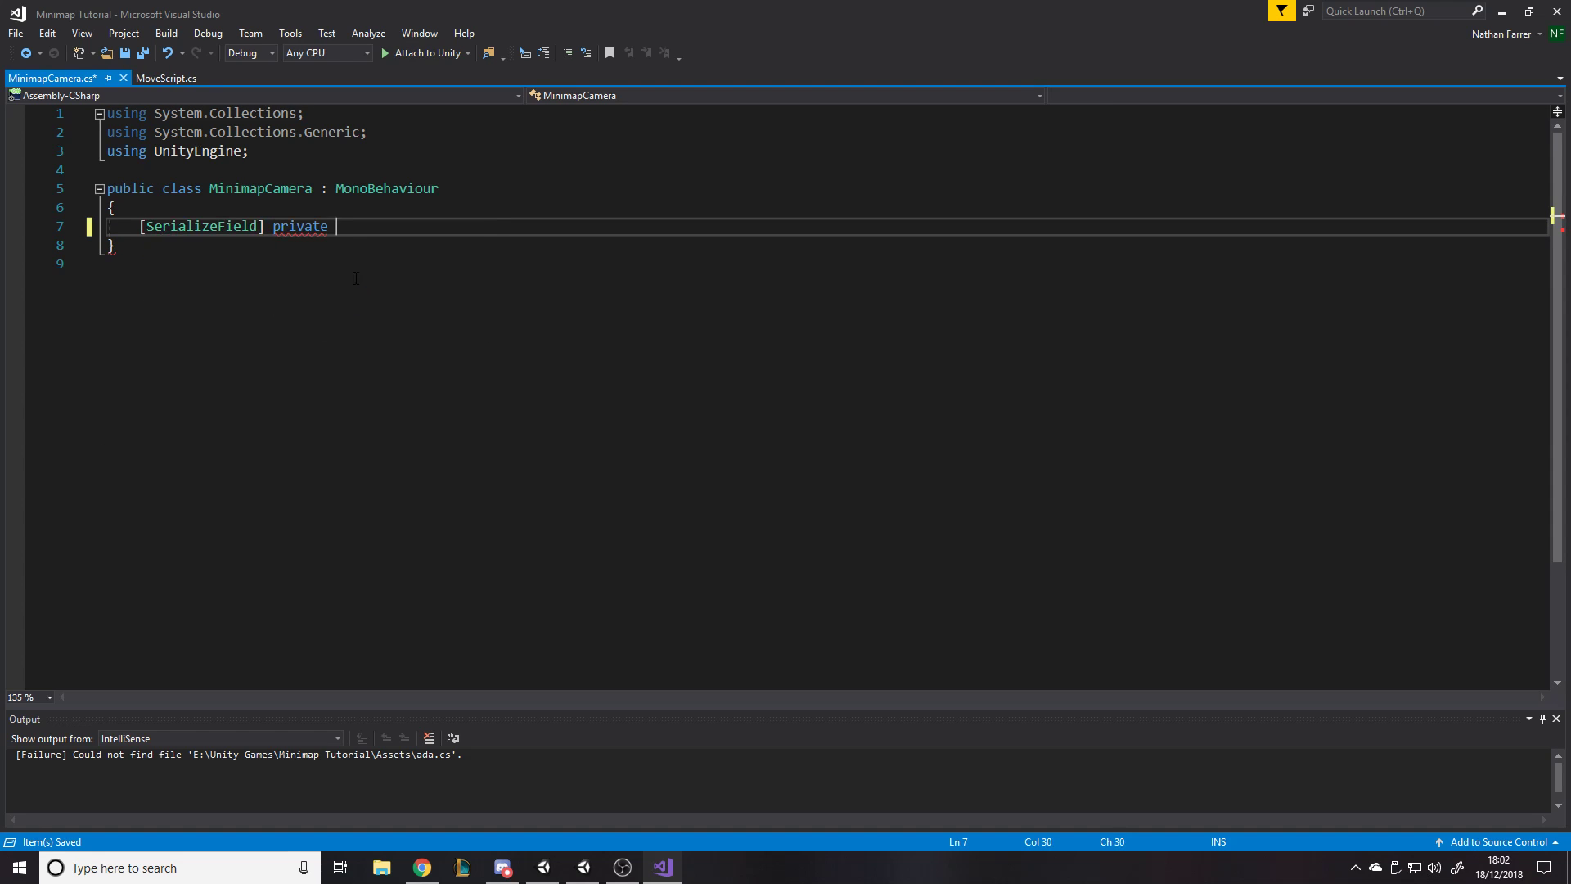
type("transform p")
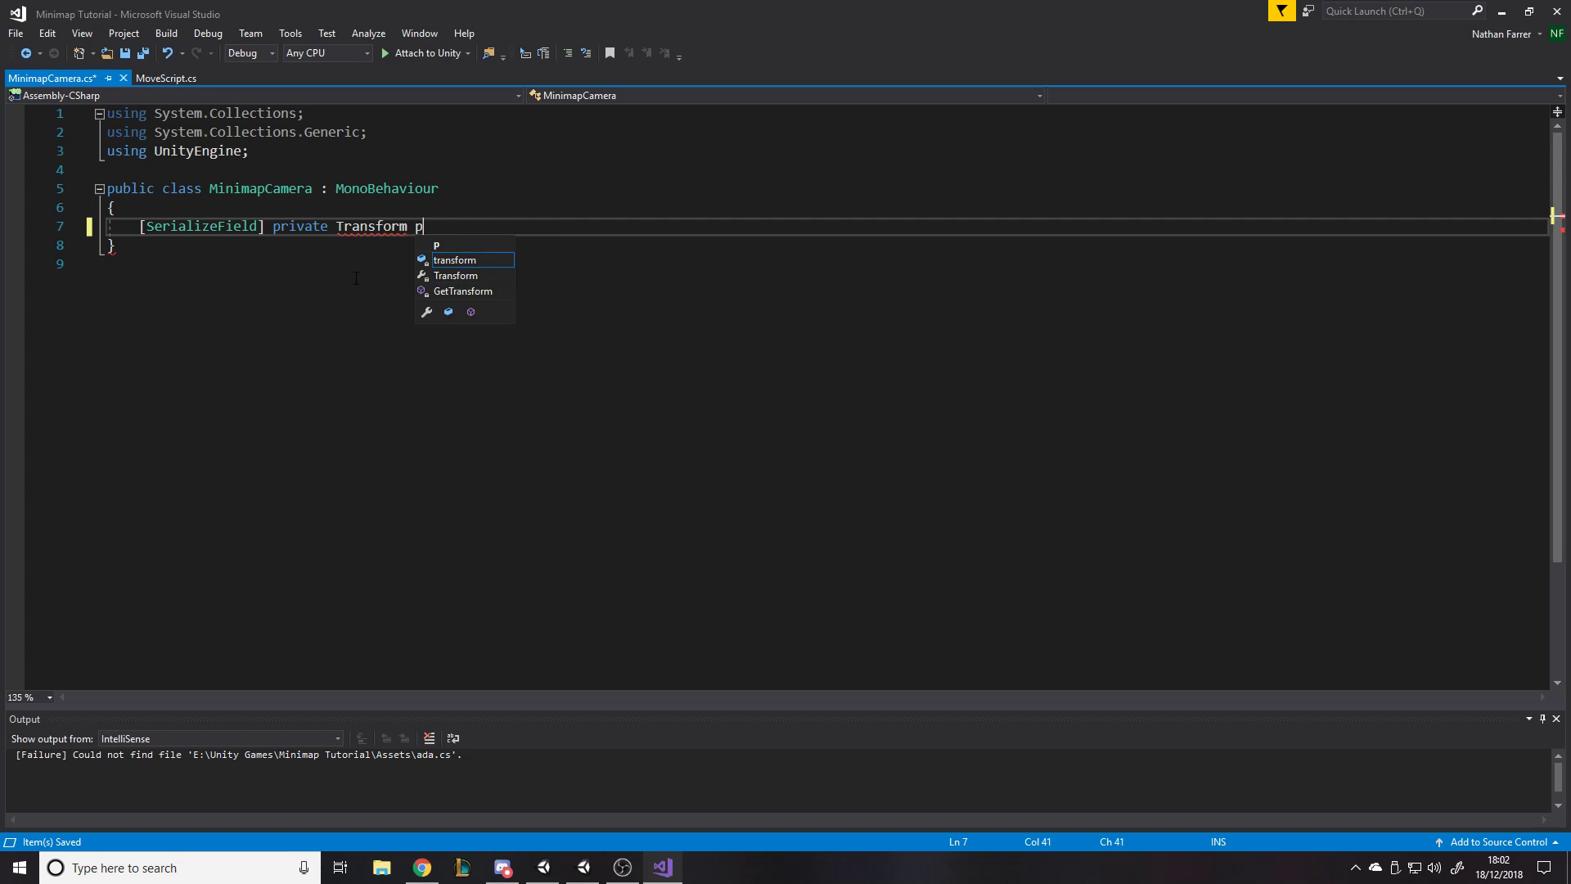
type("layerTransform")
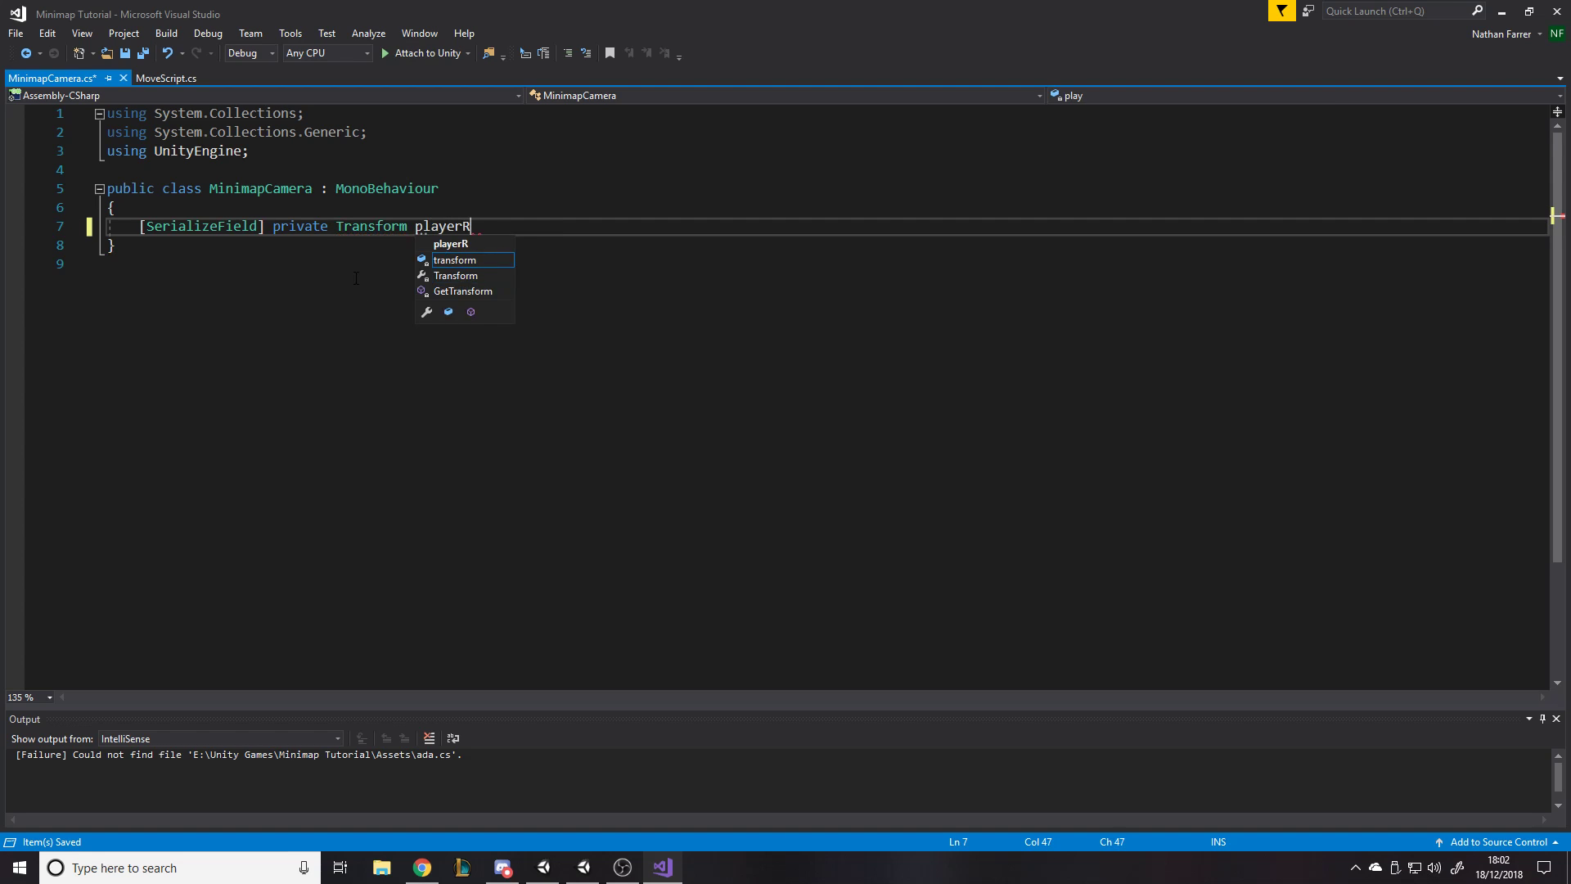
type(";")
key("ctrl+s")
key("Return")
key("Return")
key("ctrl+s")
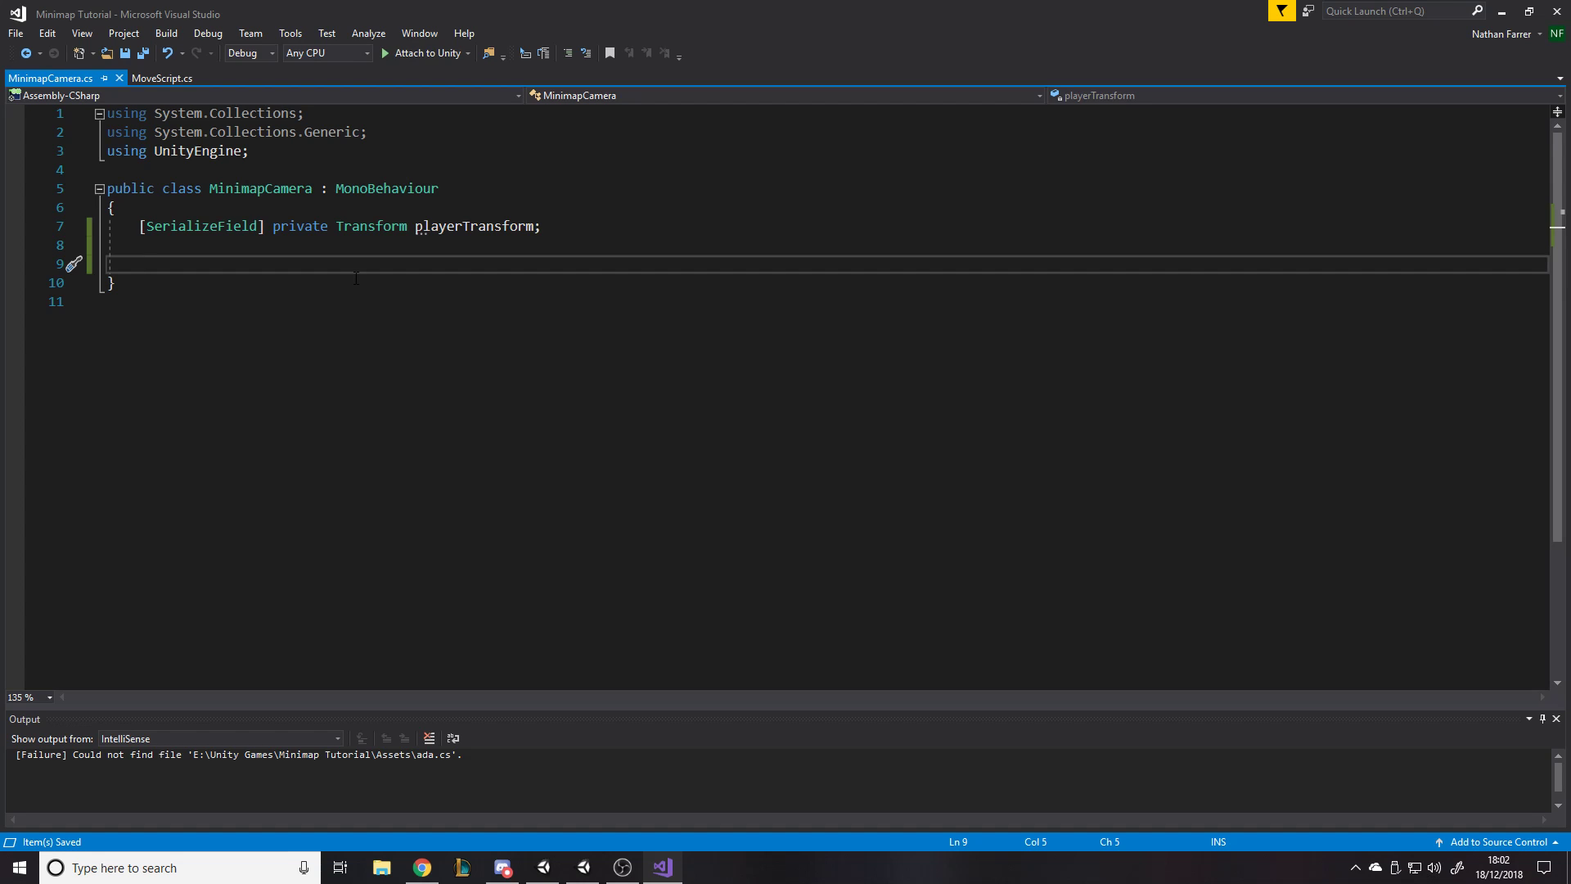
- Add an empty "private void LateUpdate()" method below the playerTransform field and save the script
type("private void la")
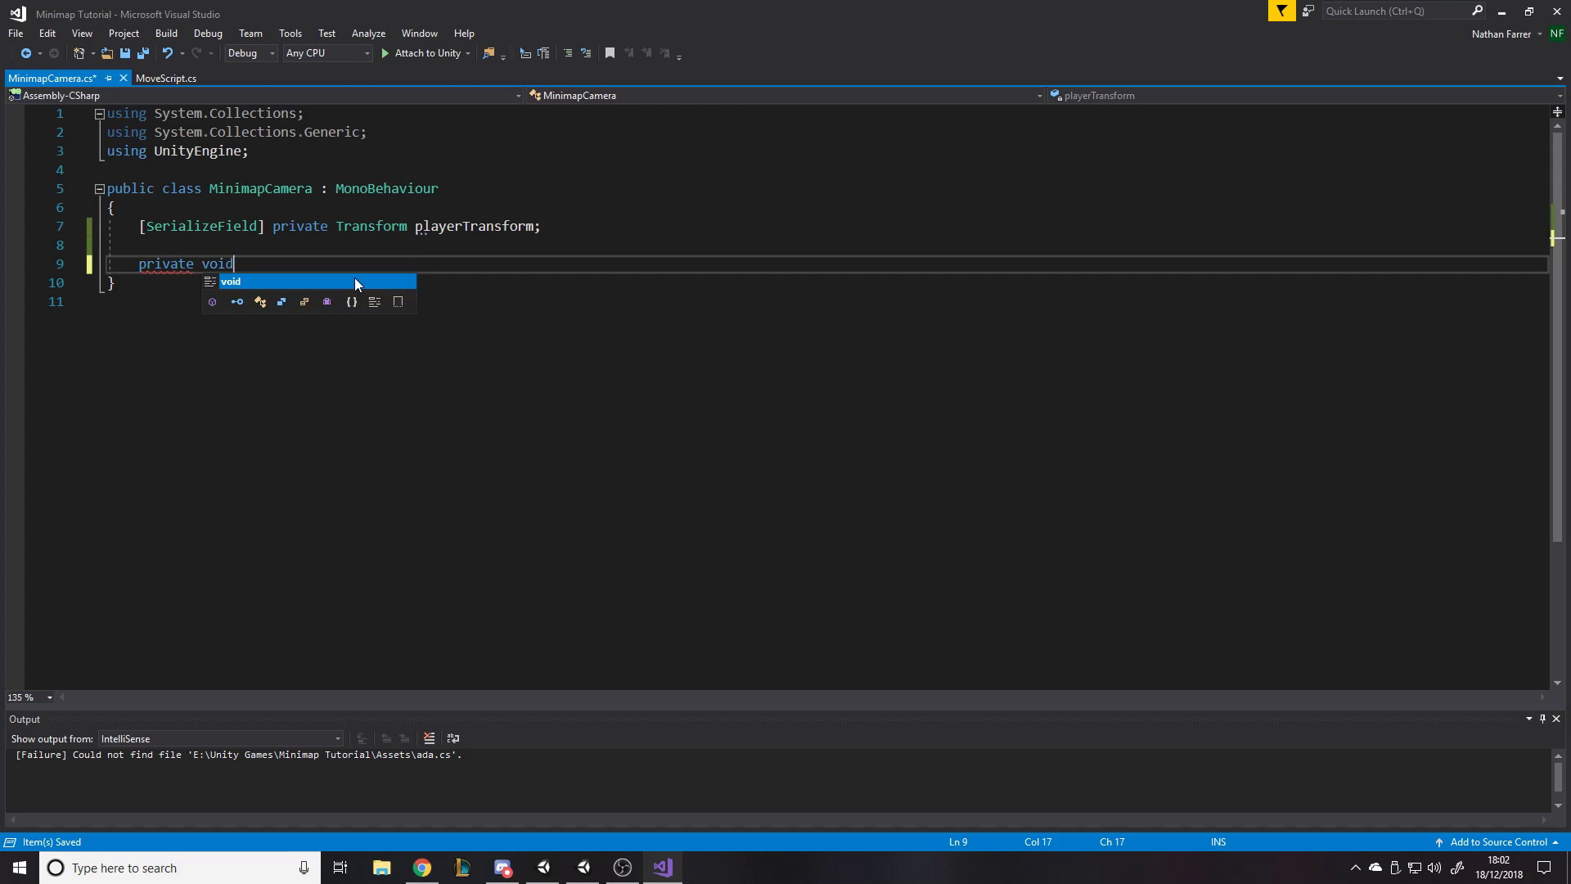
key("Return")
key("ctrl+s")
left_click(237, 264)
left_click(364, 262)
left_click(242, 264)
left_click_drag(242, 263, 315, 266)
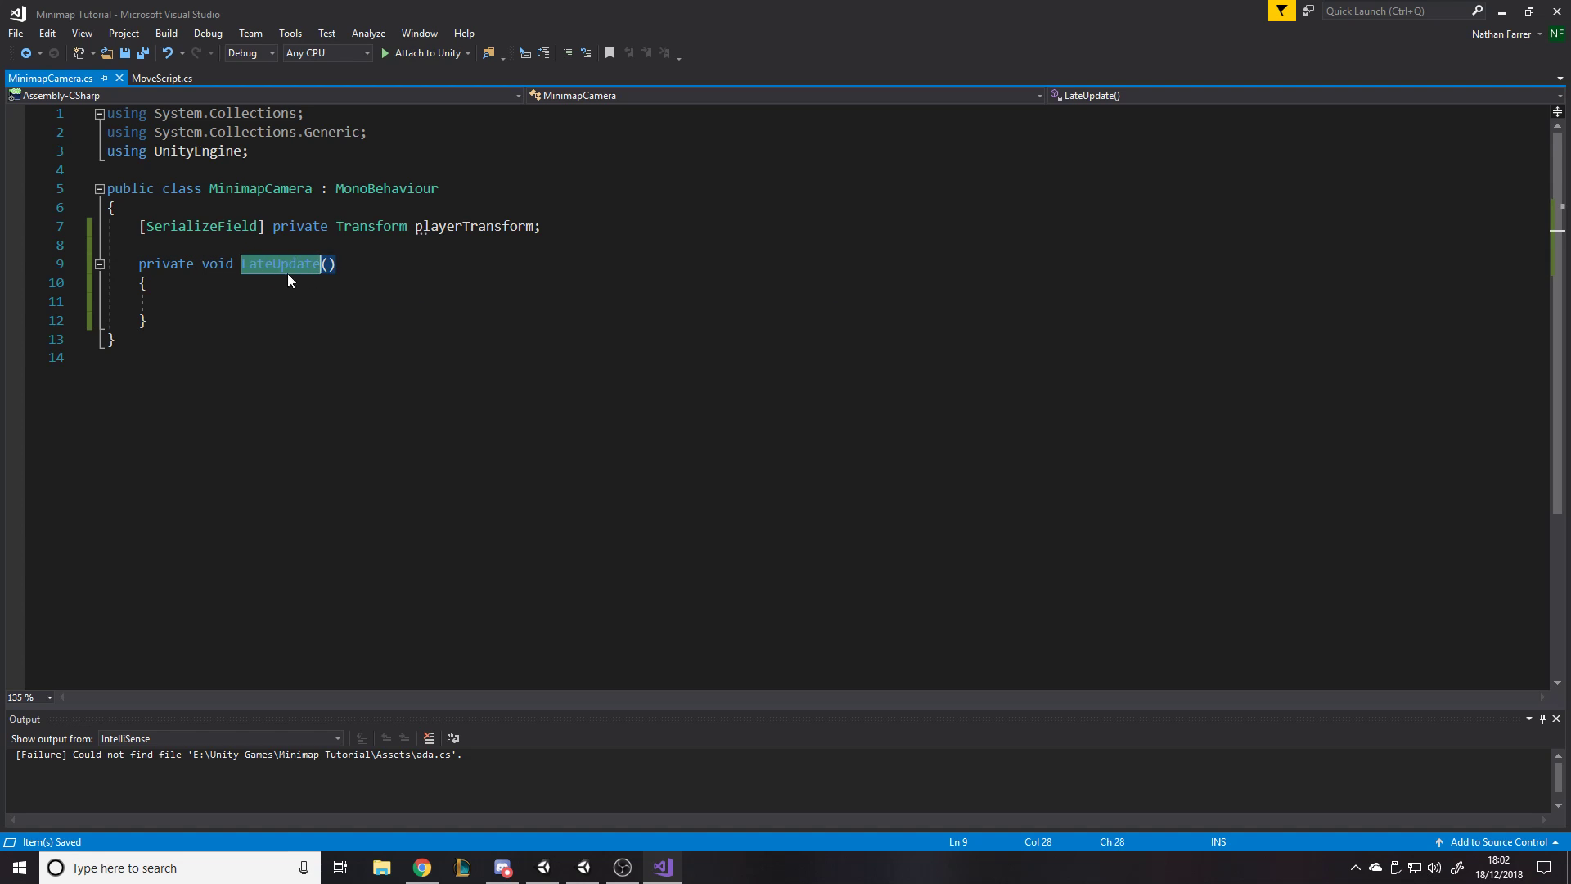
left_click(379, 272)
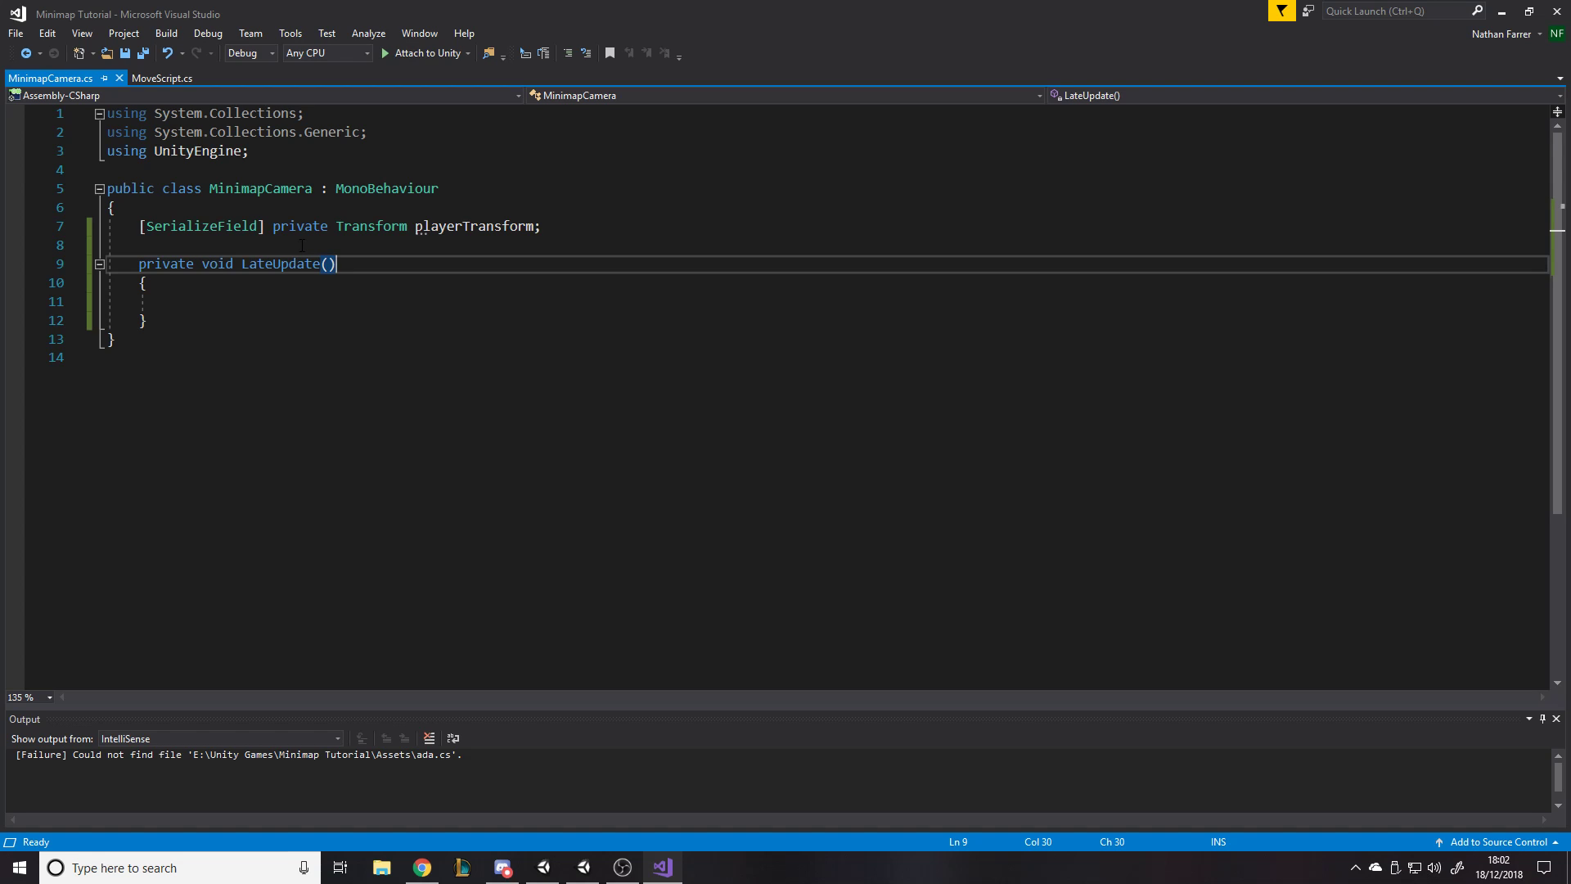
left_click(254, 294)
key("ctrl+s")
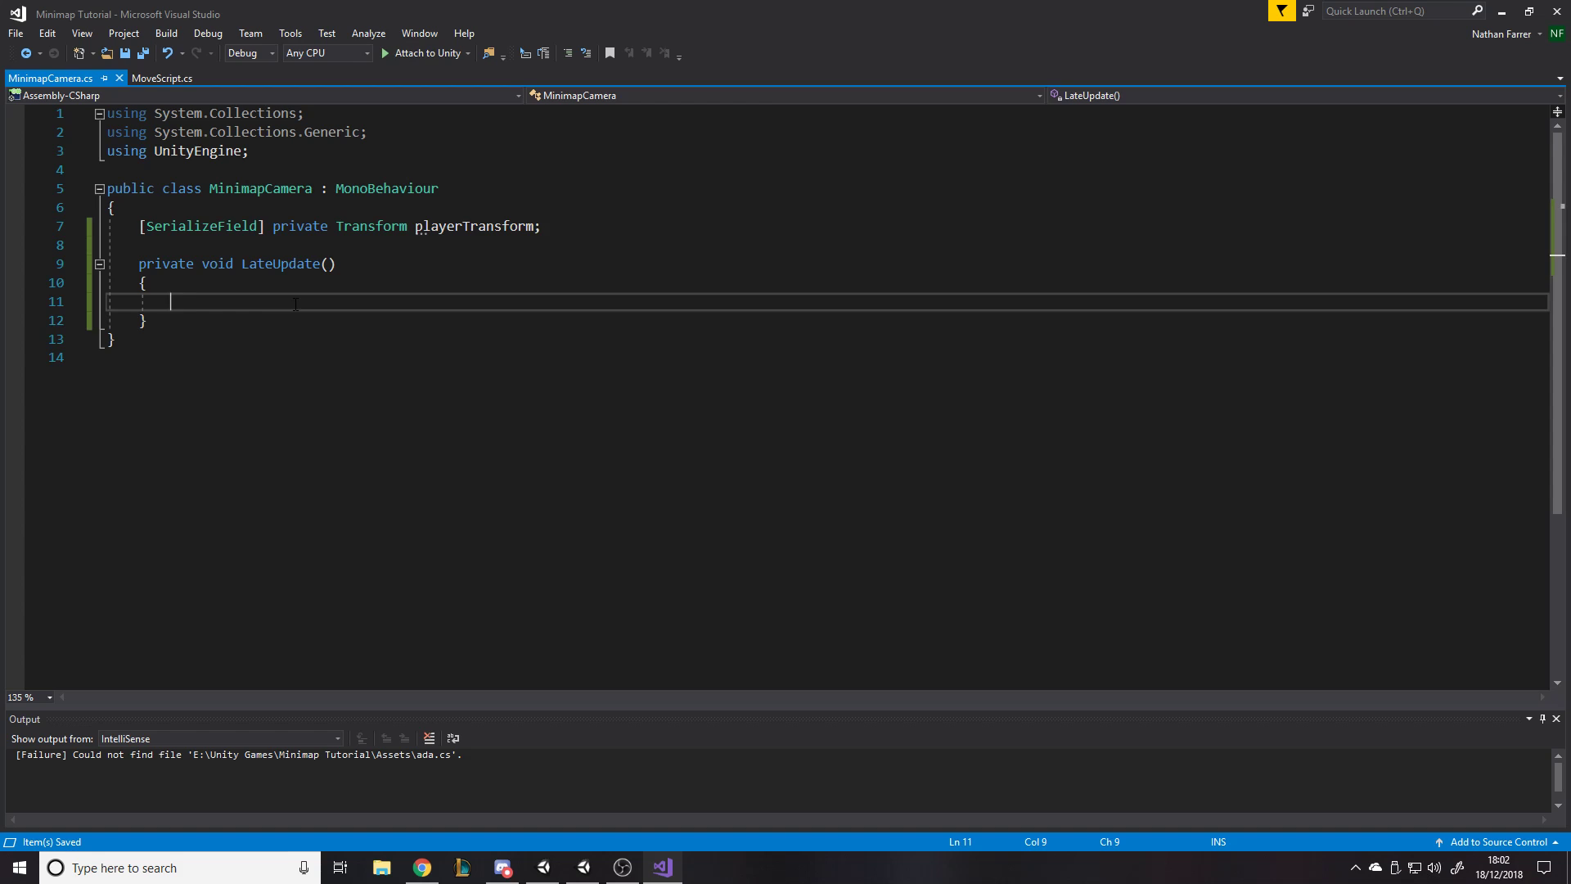
- Declare "Vector3 targetPosition = playerTransform.position;" inside the LateUpdate method
left_click(156, 78)
left_click(51, 77)
type("vec")
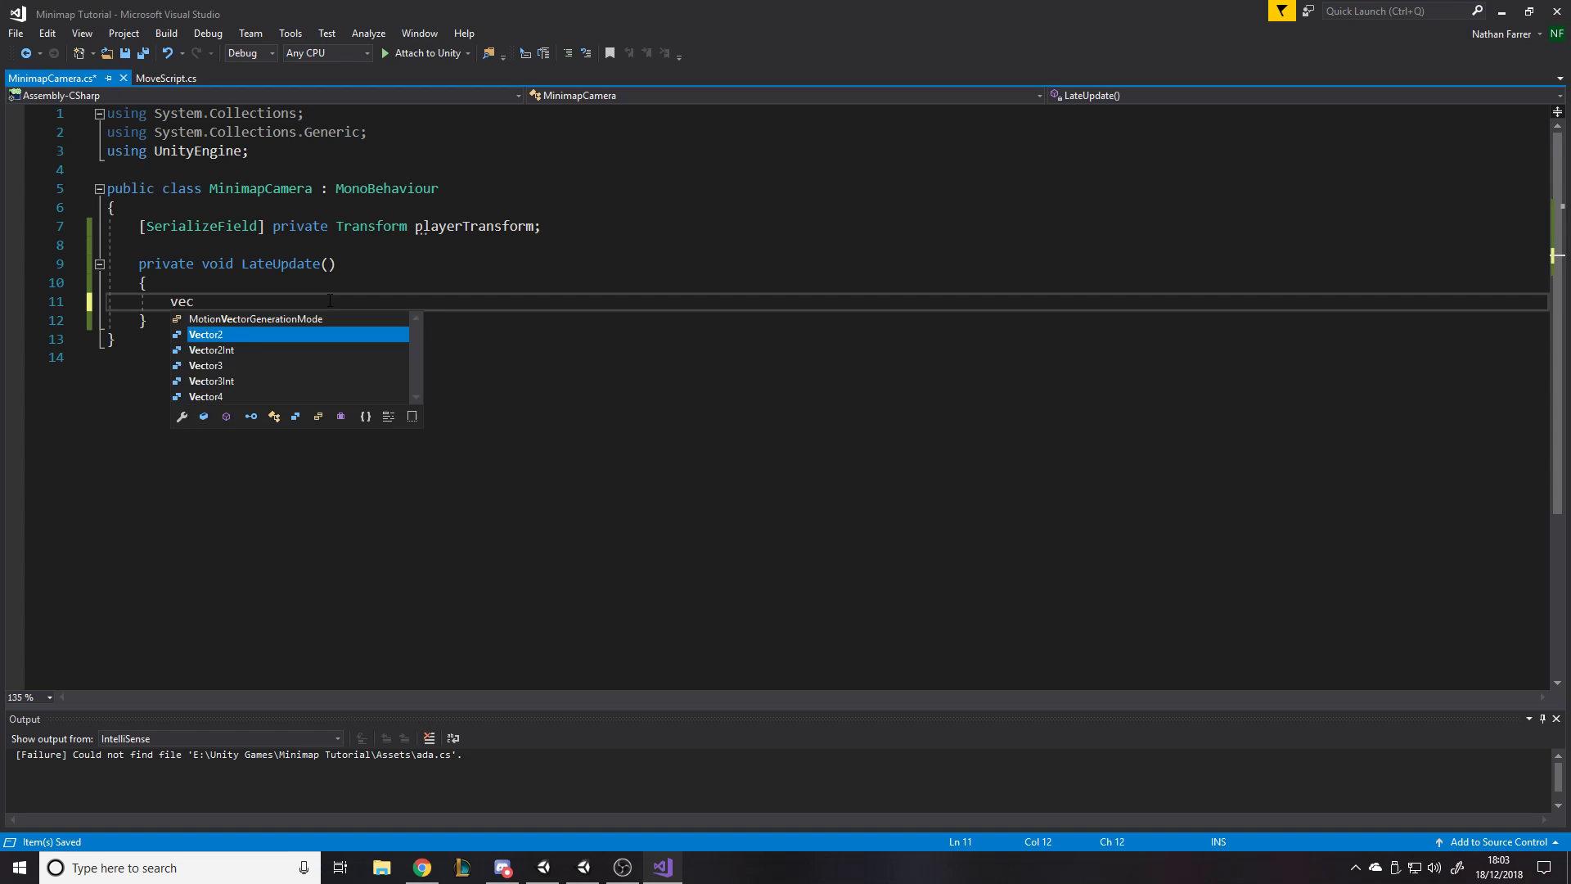
key("Down")
key("Down")
key("Tab")
key("ctrl+s")
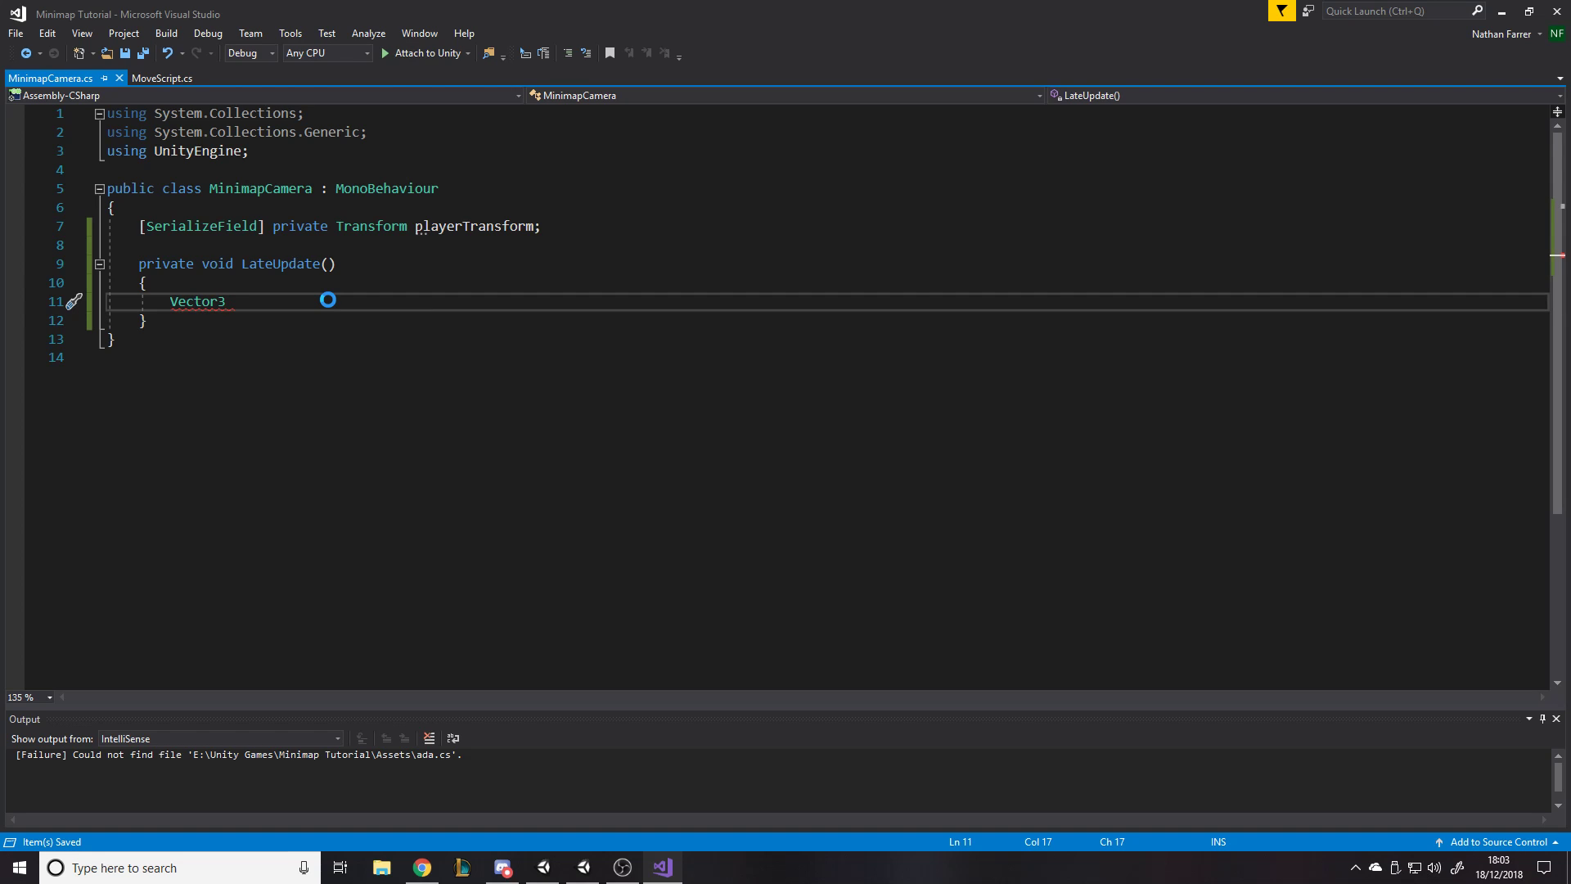
type("targetPosition =")
key("ctrl+s")
type("playu")
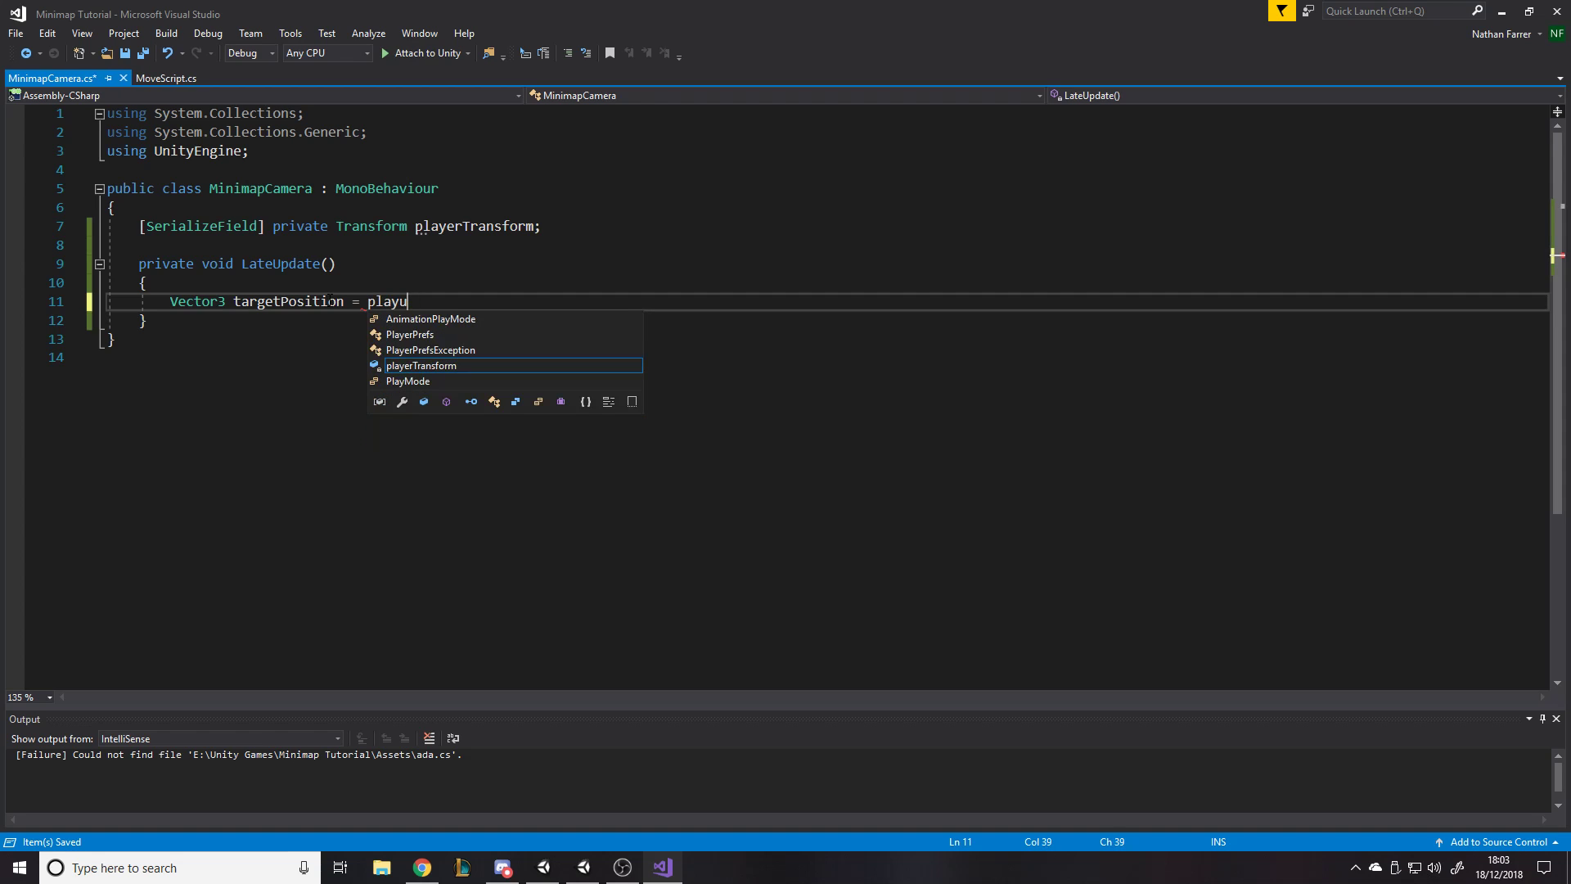
key("BackSpace")
type("erTransform.p")
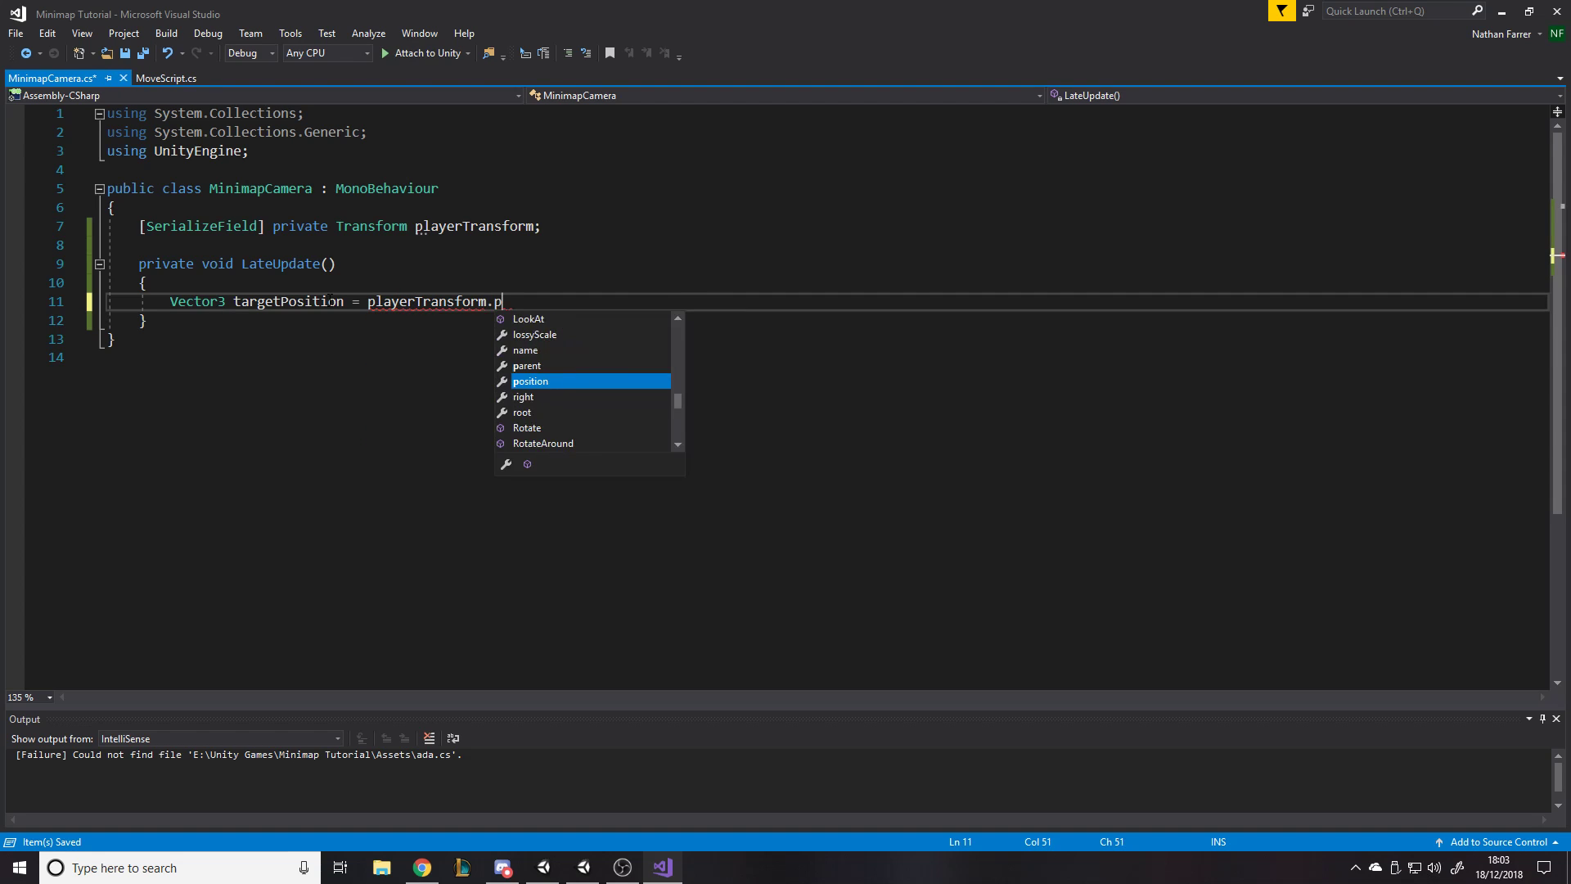
key("Tab")
type(";")
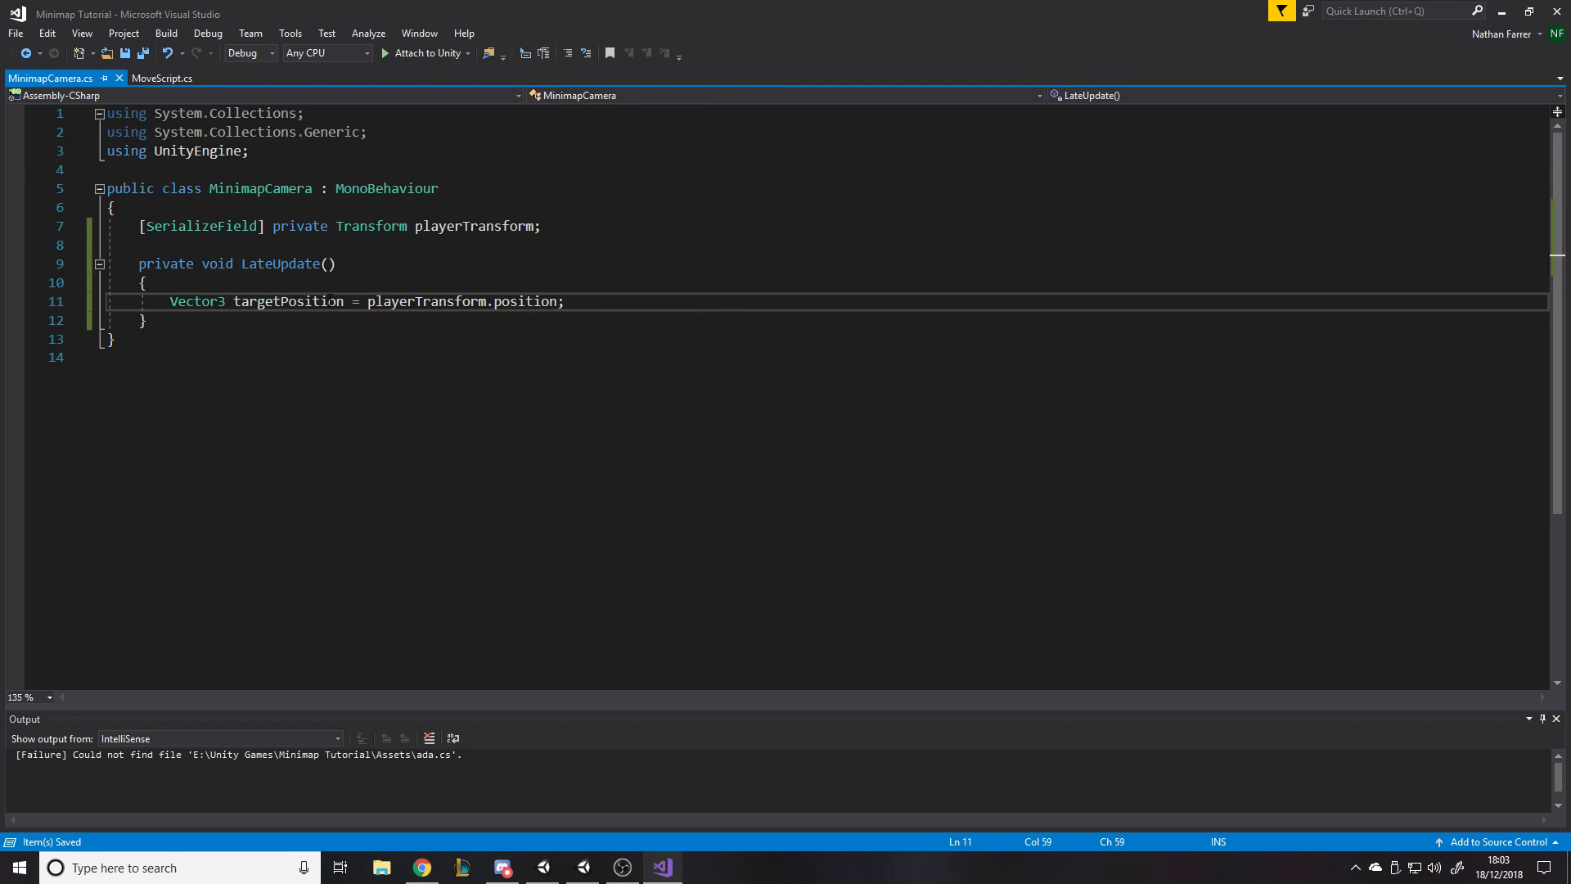
key("Return")
- Declare the field "[SerializeField] private float yOffset;" below playerTransform and save the script
left_click(593, 229)
key("Return")
key("ctrl+space")
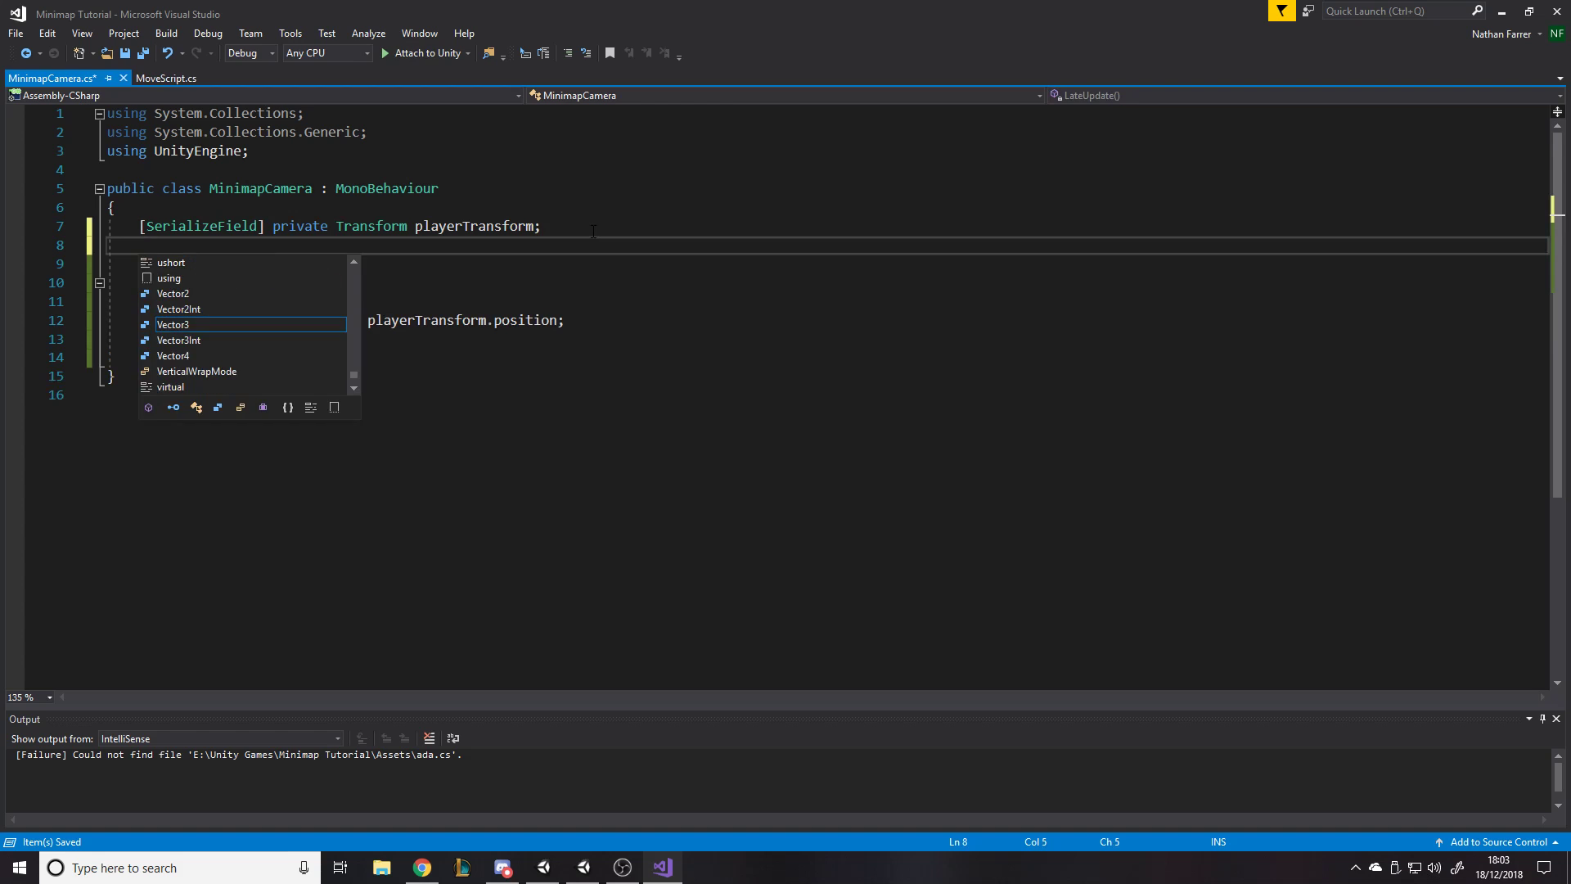
type("[SerializeField] pri")
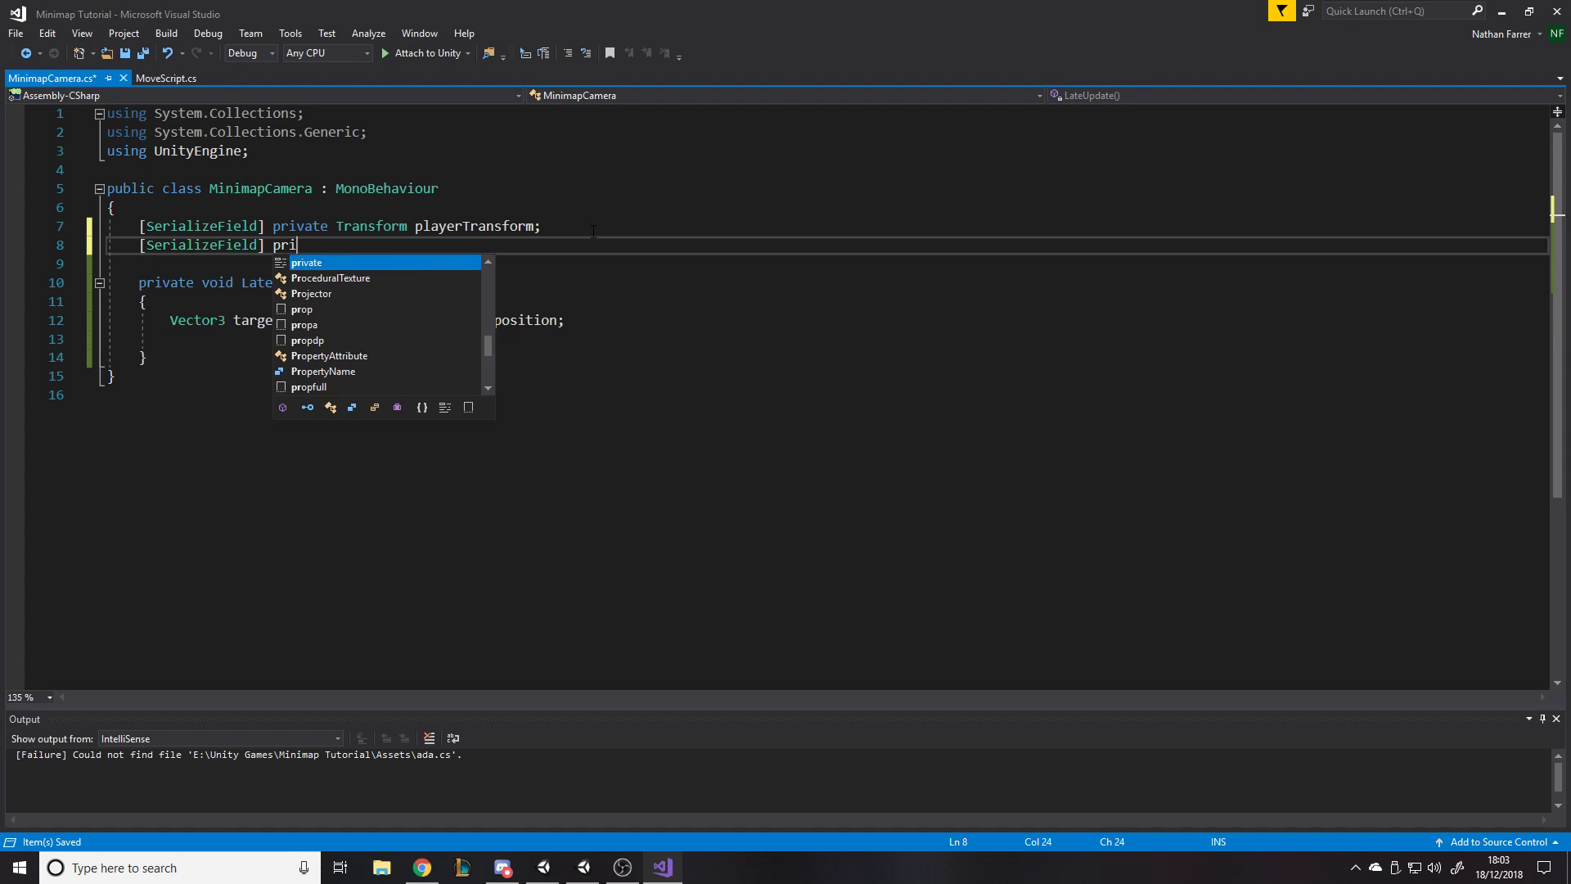
key("Tab")
type("float ")
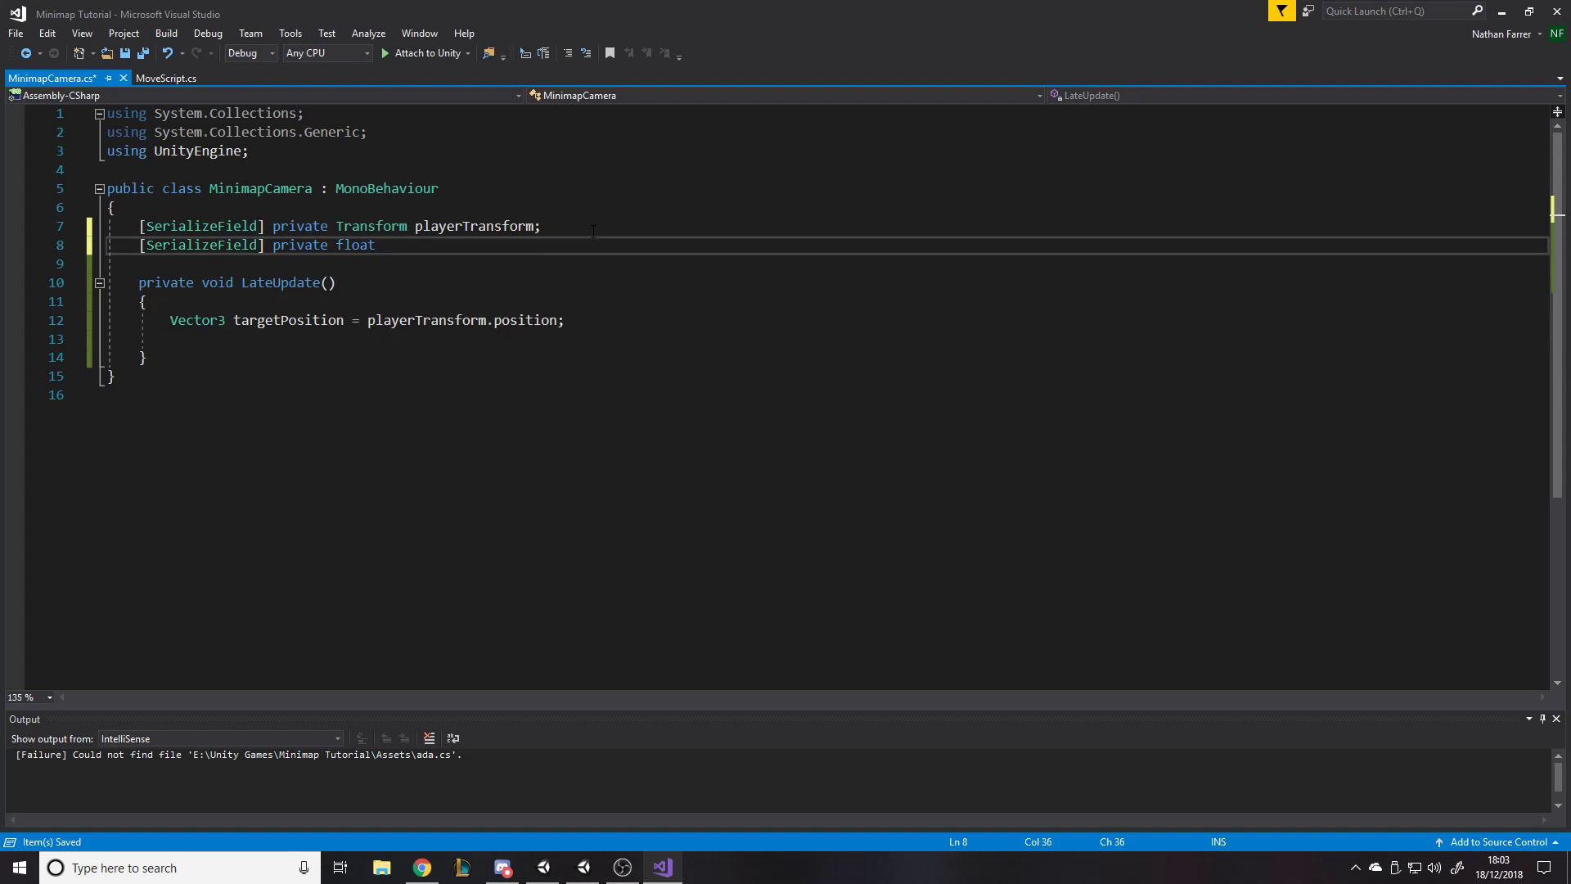
type("w")
key("BackSpace")
type("yOffset;")
key("ctrl+s")
- Add the line "targetPosition.y = yOffset;" below the targetPosition declaration in LateUpdate
left_click(647, 319)
left_click(630, 335)
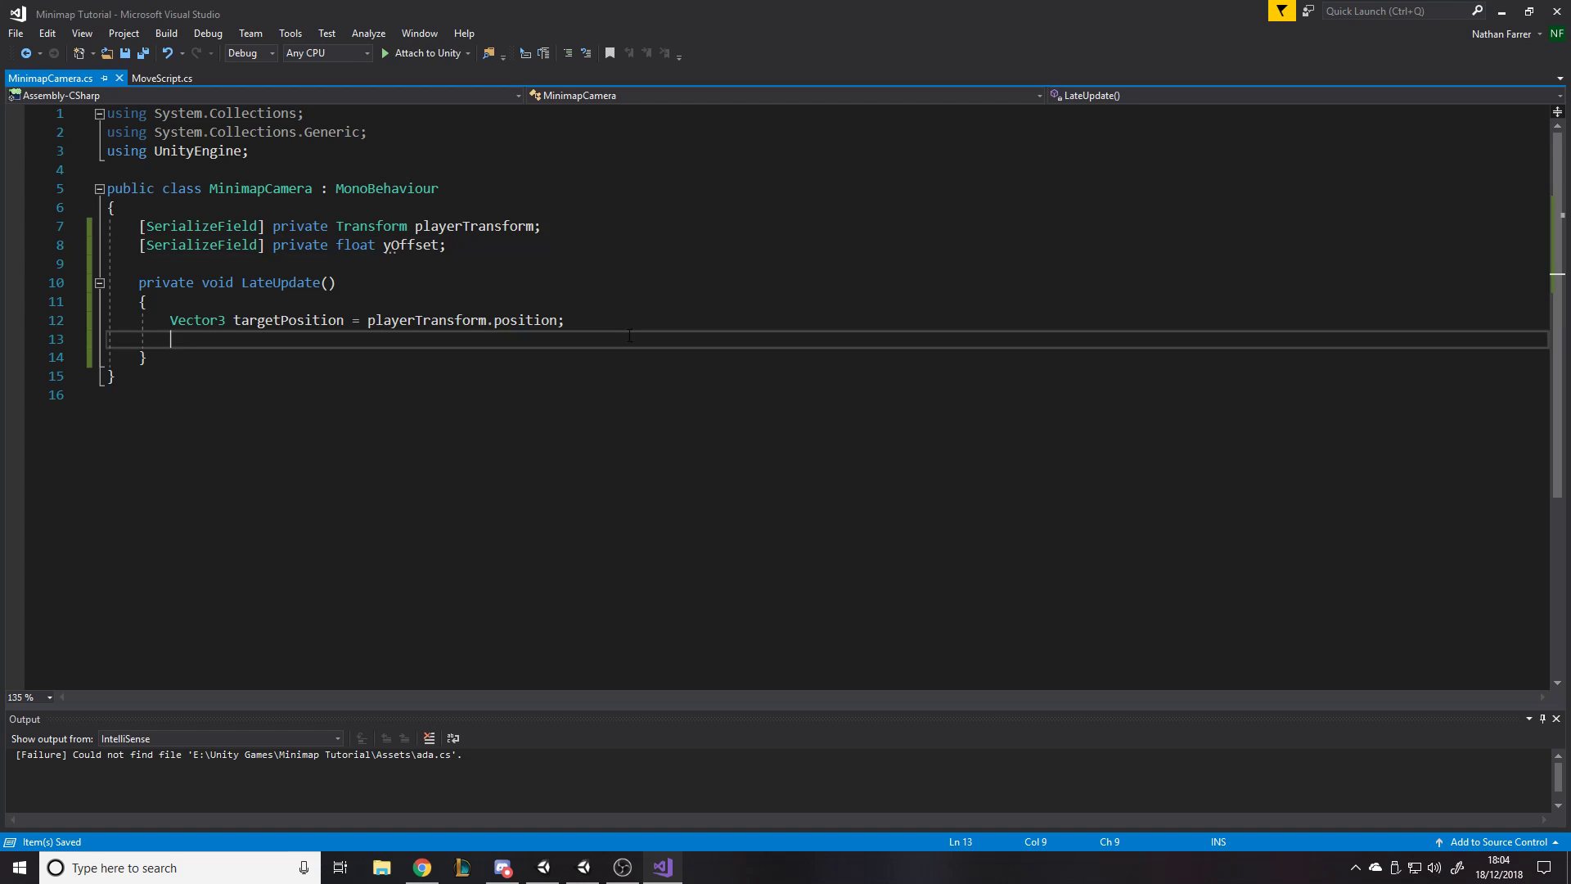
type("tar")
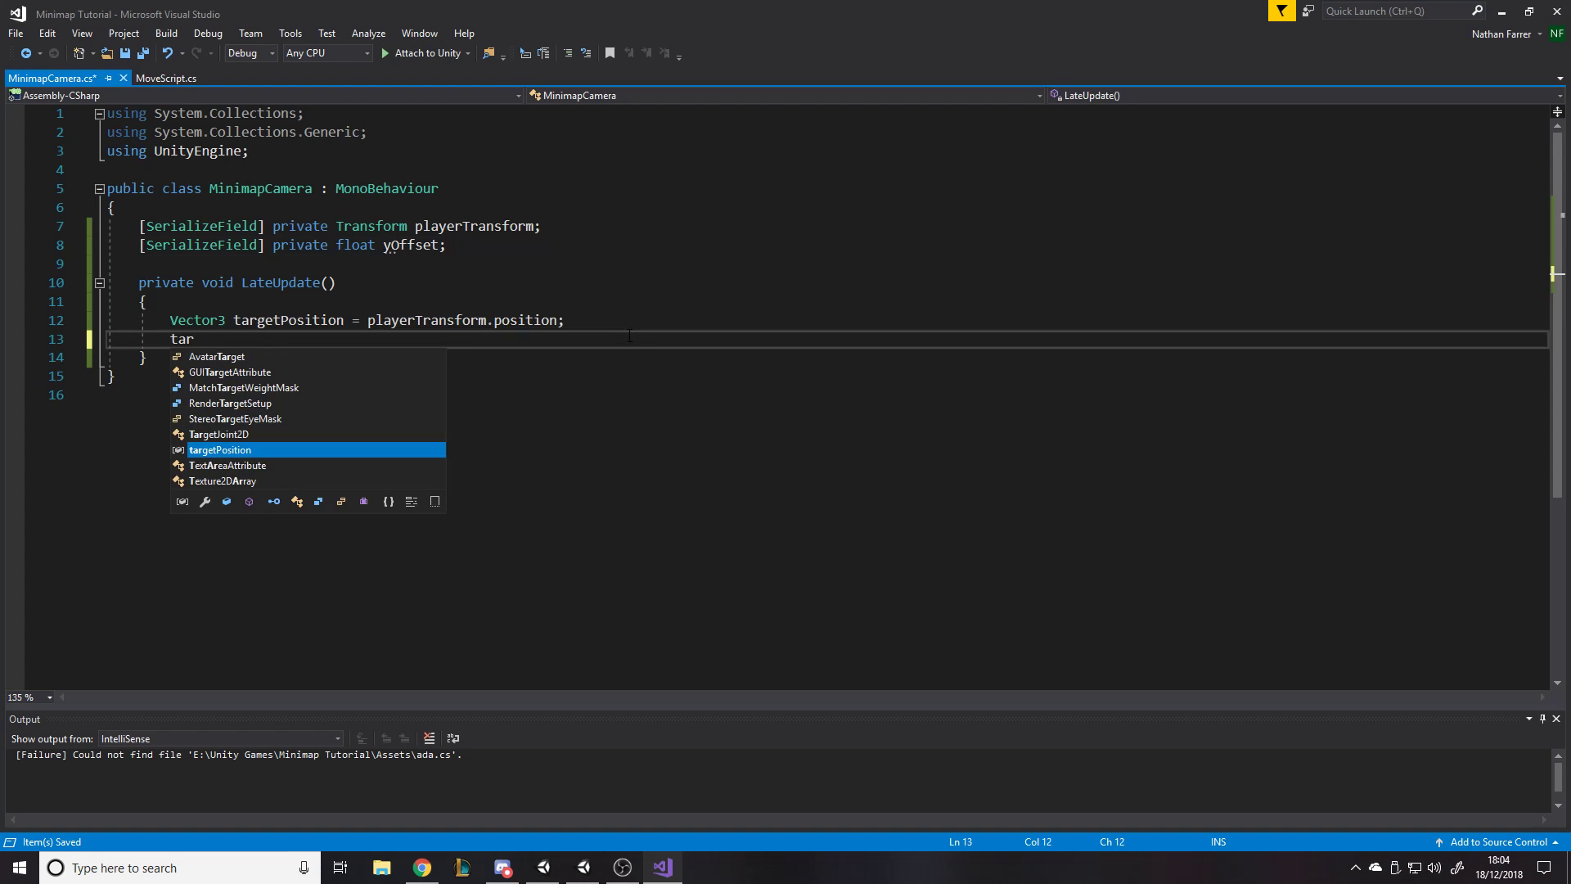
type("getPosition.y =")
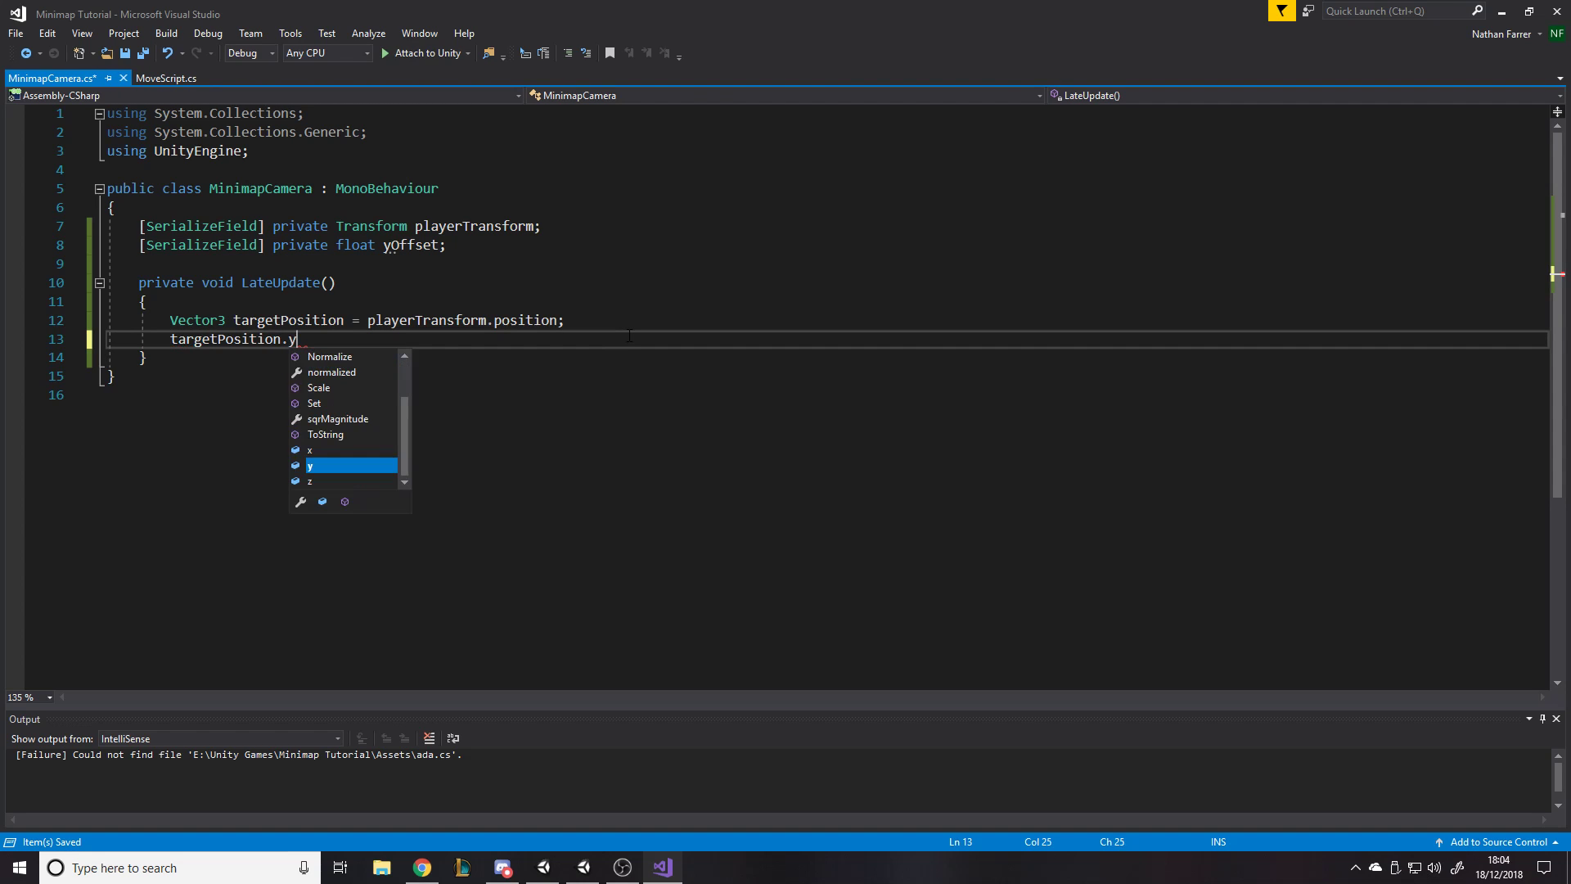
key("ctrl+s")
type("yOffset;")
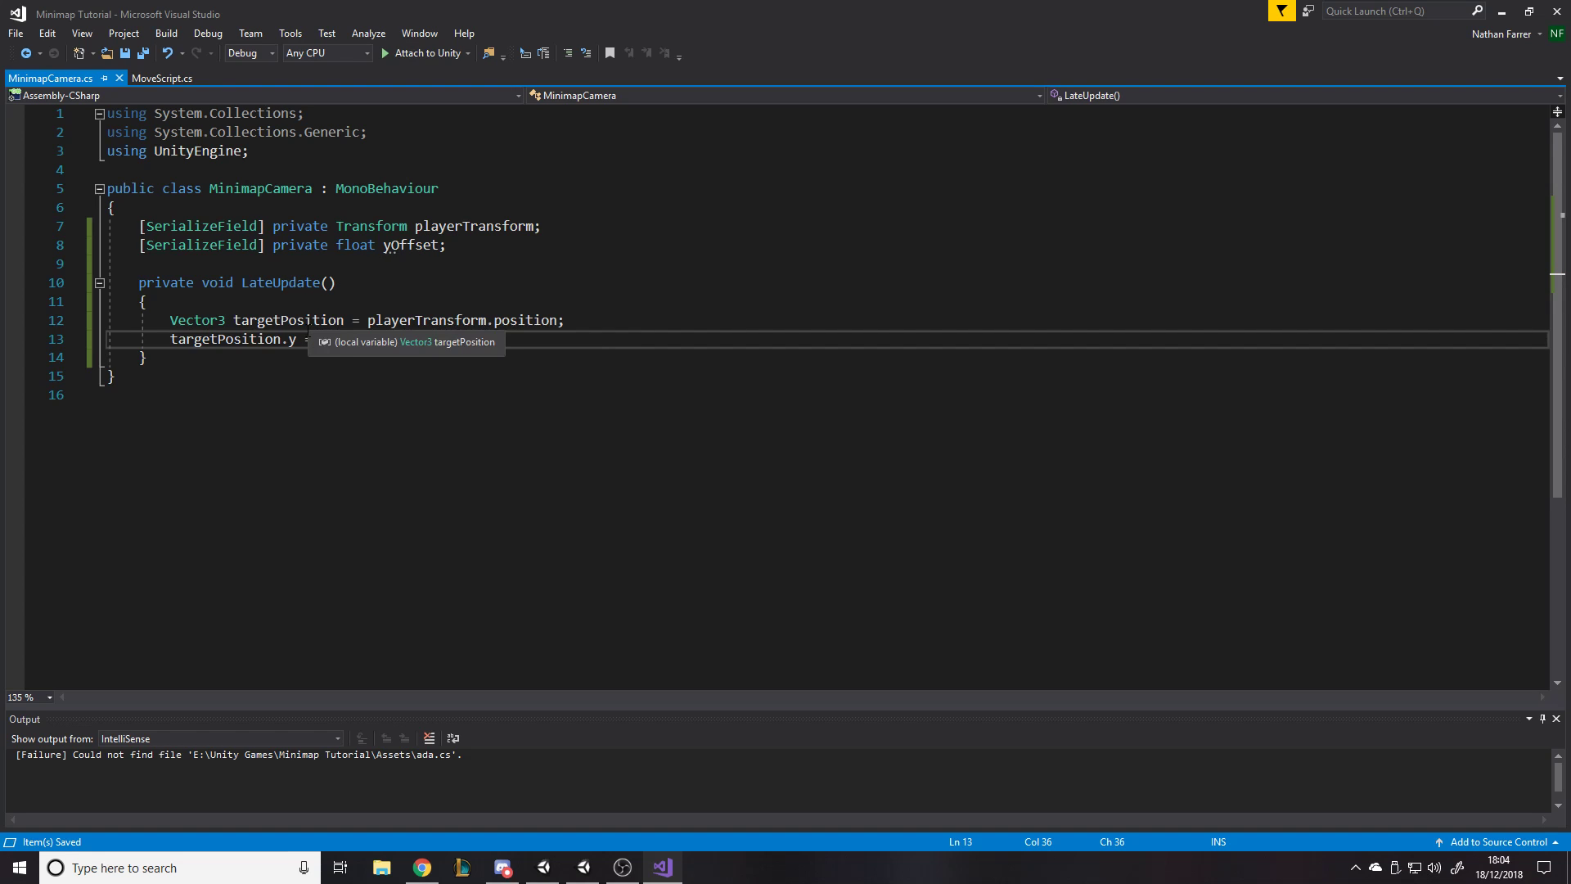
- Change the y assignment to "targetPosition.y += yOffset;" so that the offset is added to the player's height
mouse_move(303, 340)
mouse_move(391, 251)
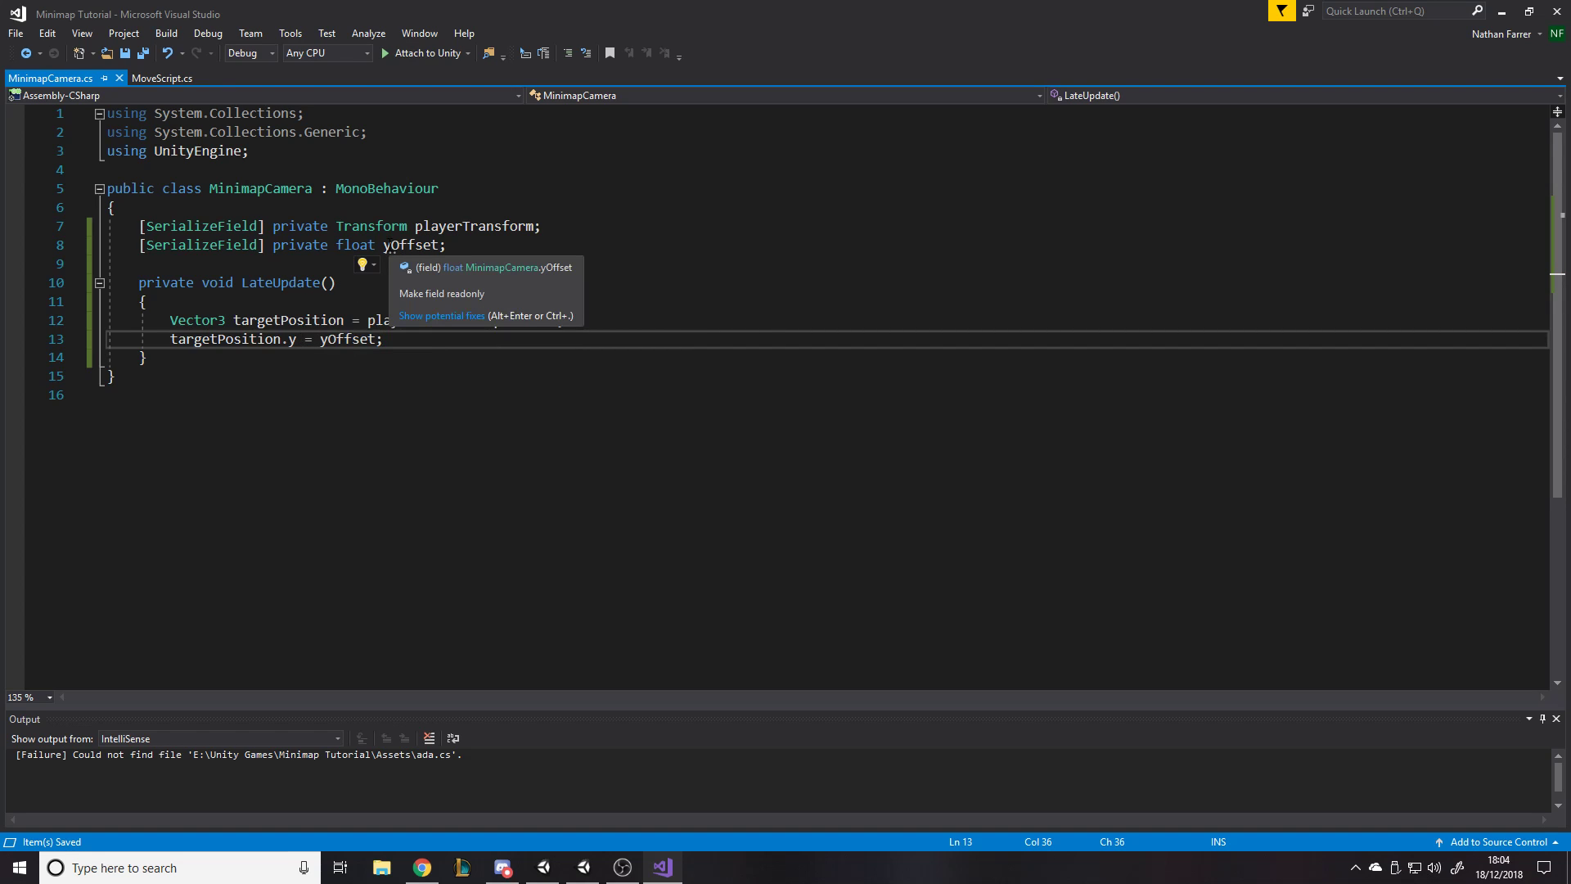
left_click_drag(385, 248, 448, 246)
left_click_drag(320, 341, 385, 340)
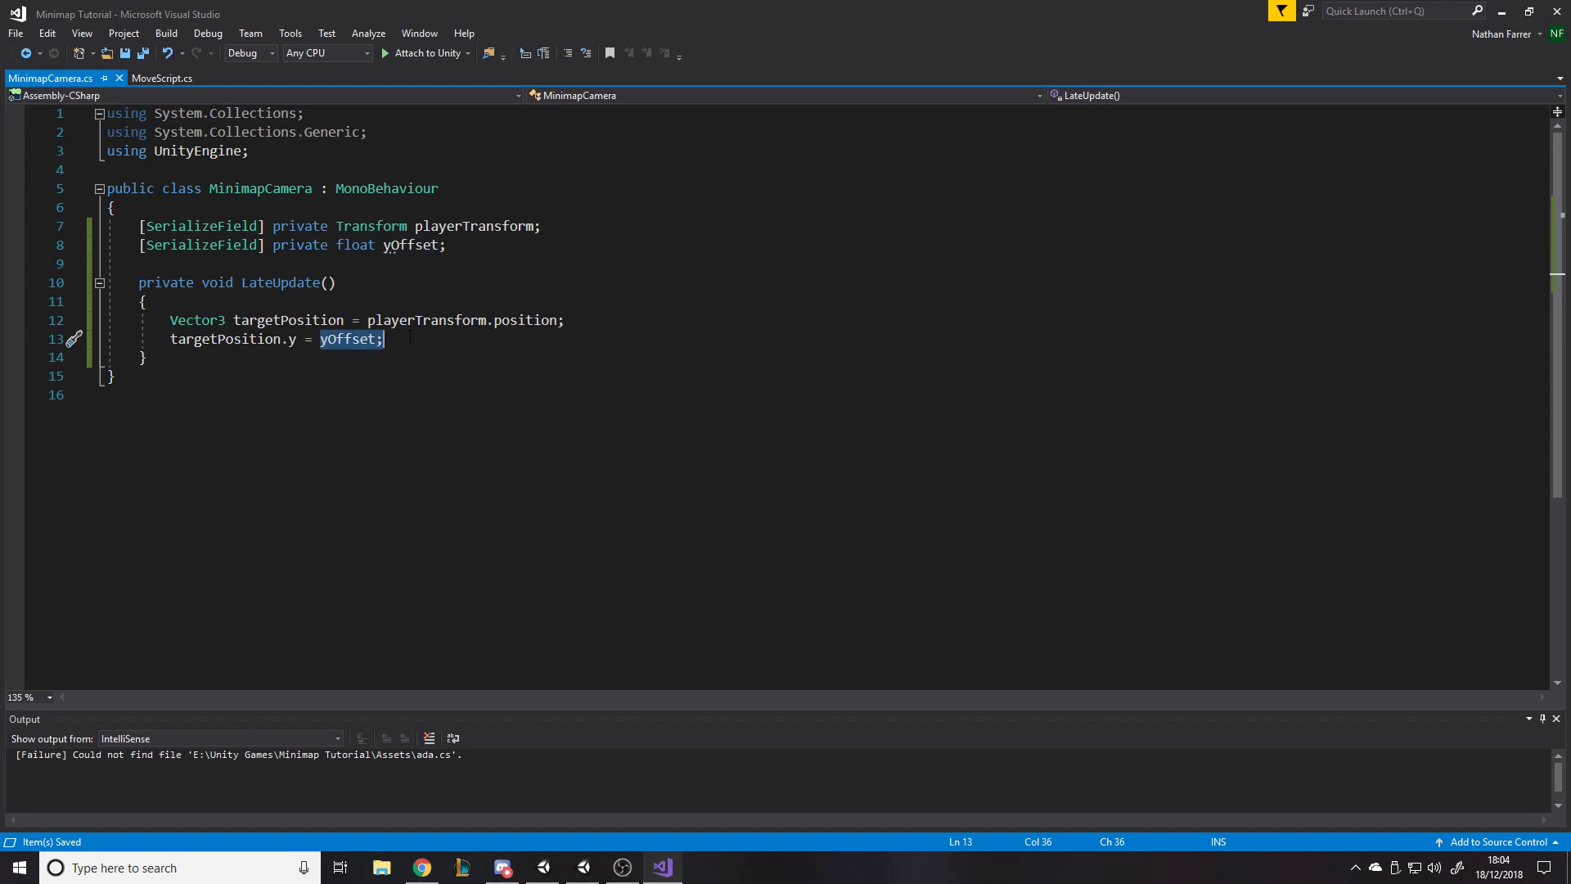
left_click(449, 247)
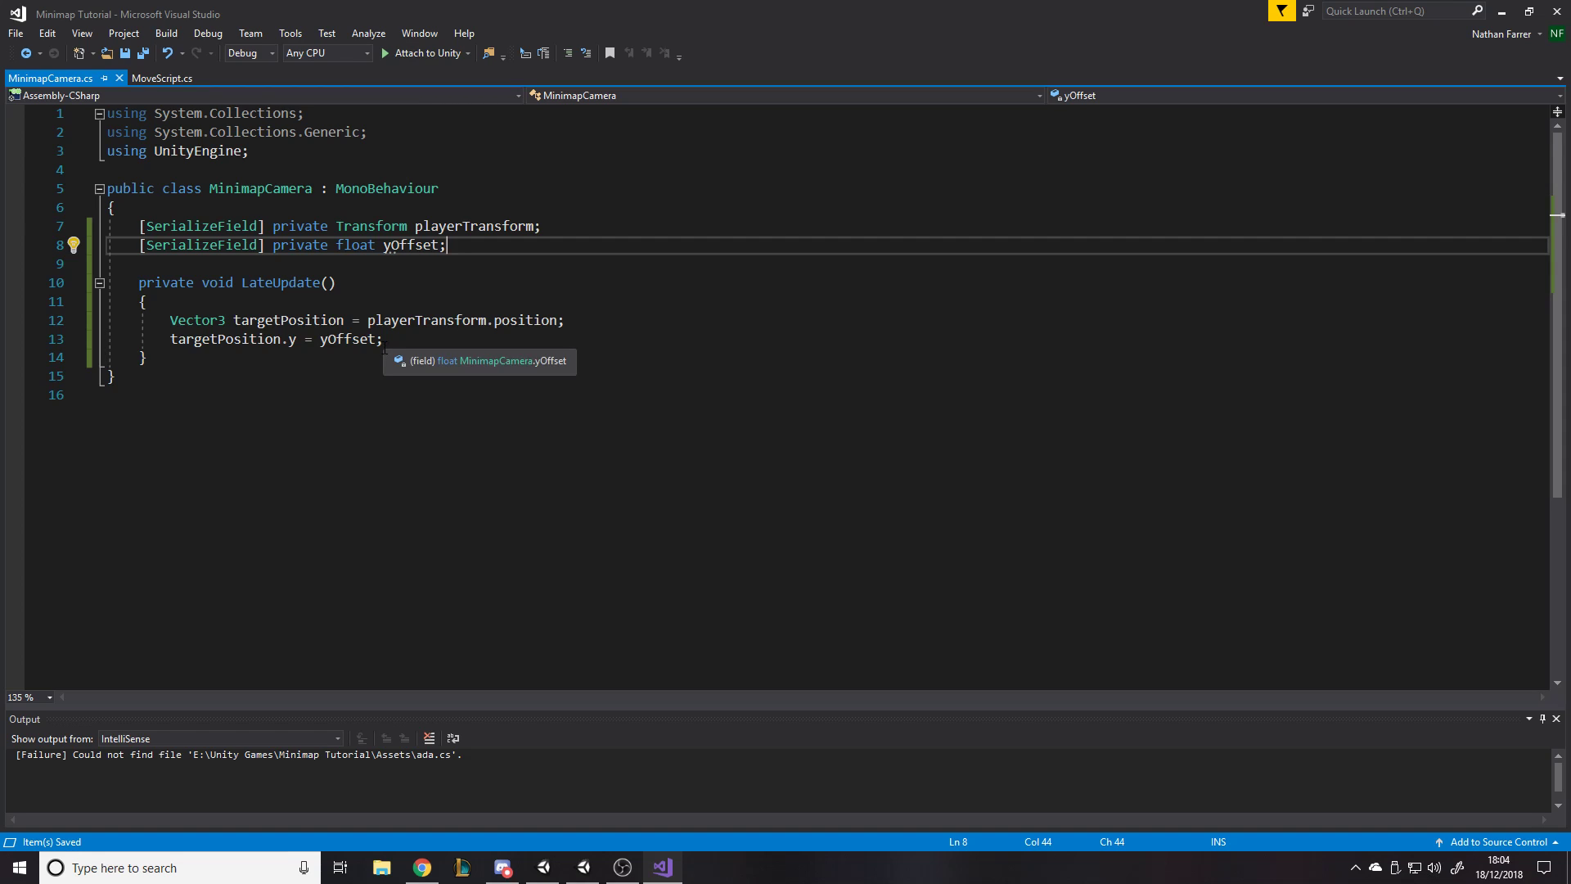
left_click(423, 338)
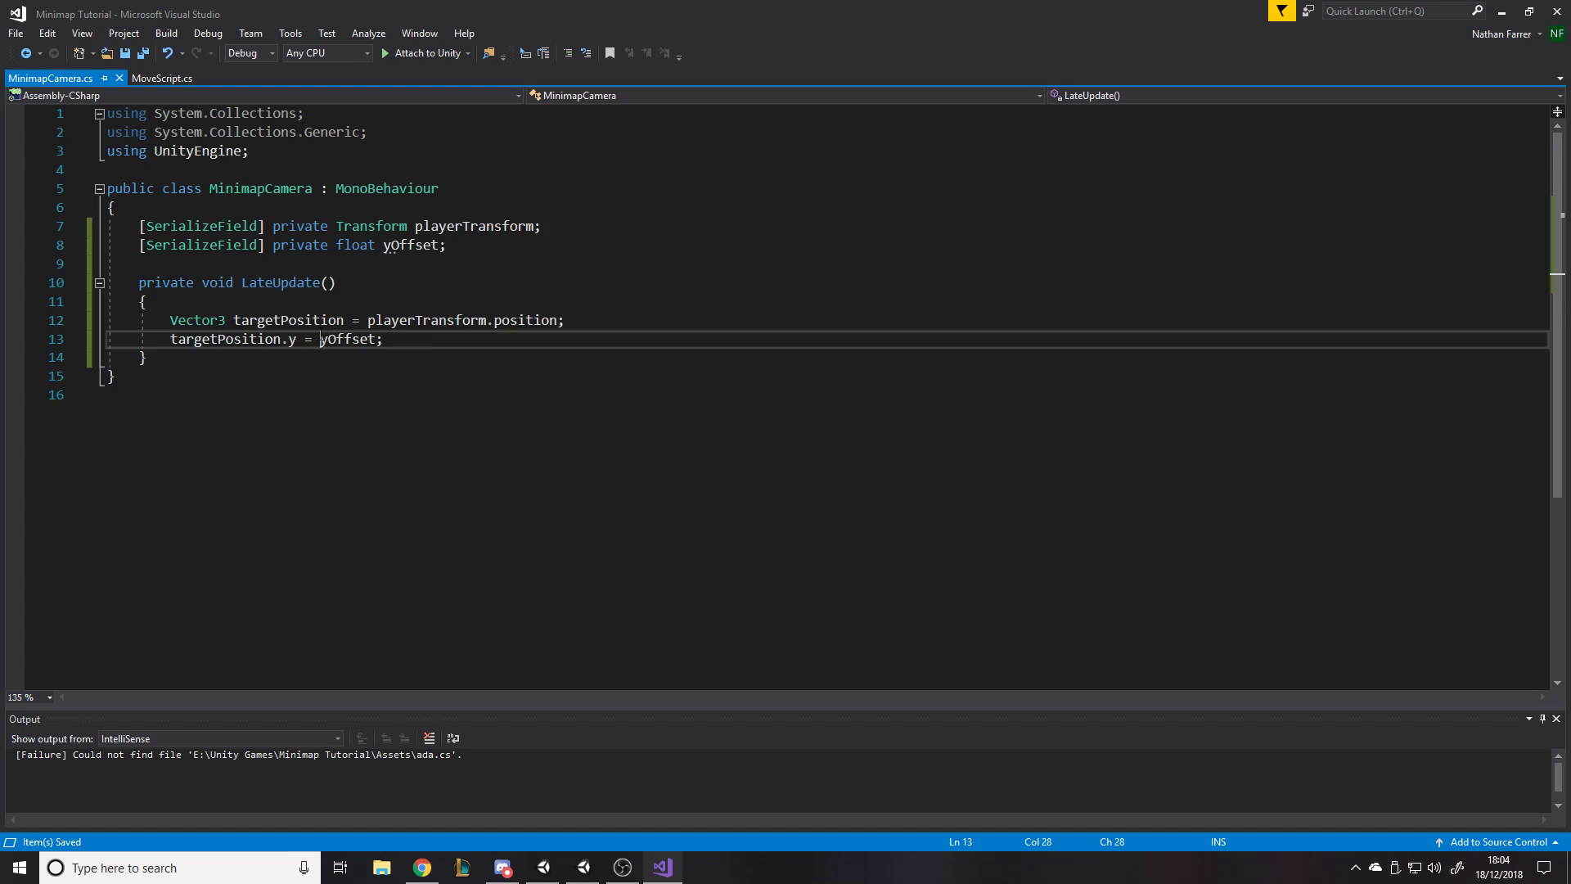
key("Left")
type("+")
- Add the line "transform.position = targetPosition;" at the end of LateUpdate and save the script
key("Return")
type("transform.position")
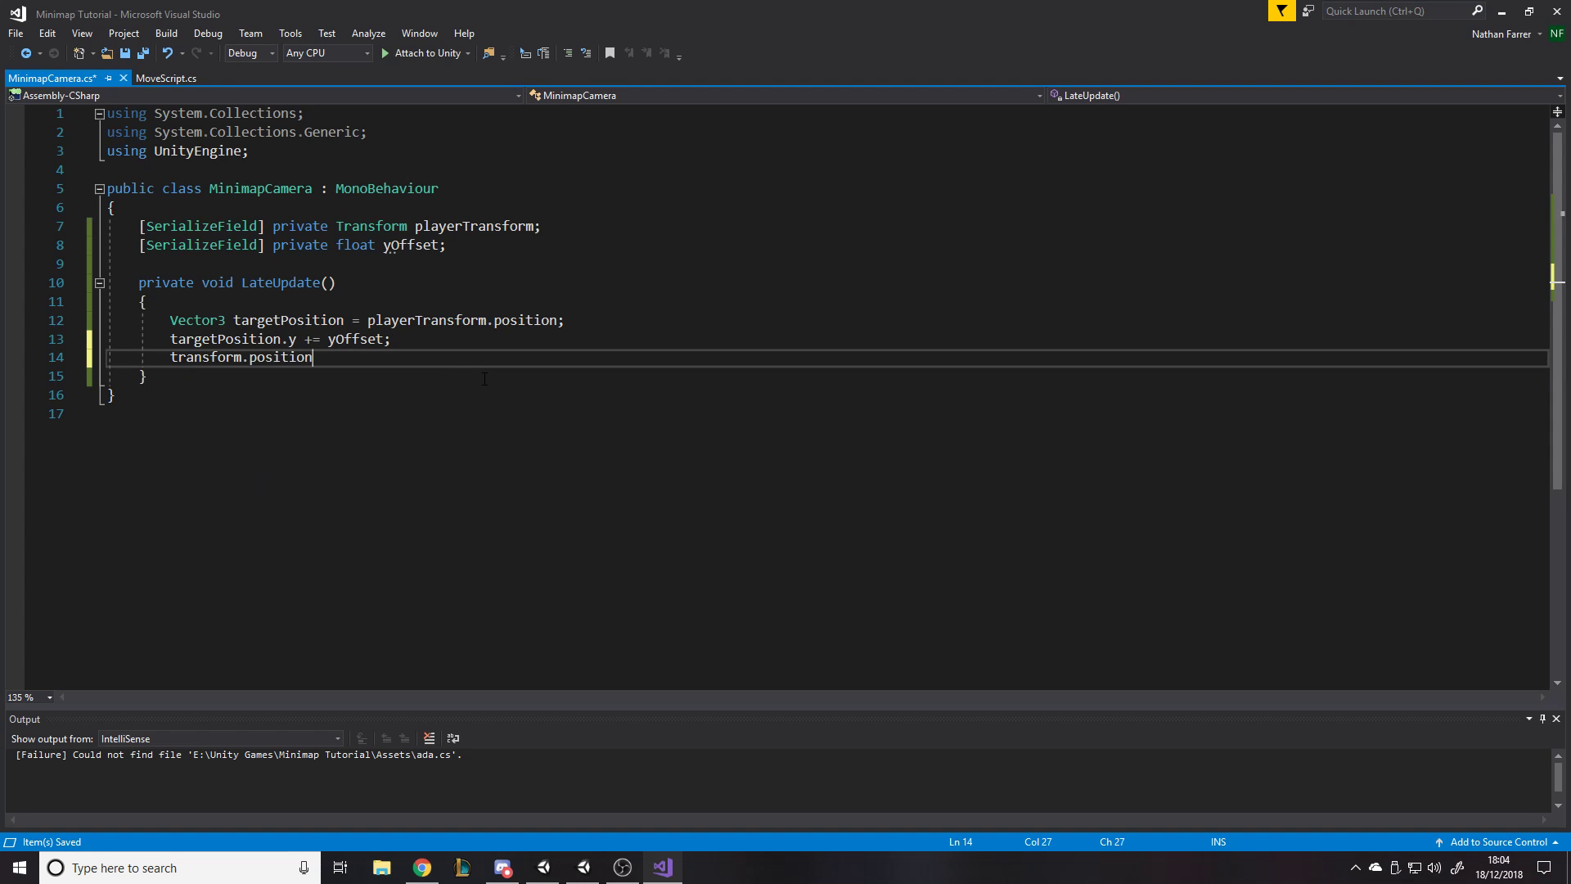
key("ctrl+s")
type("= targetPosition;")
key("ctrl+s")
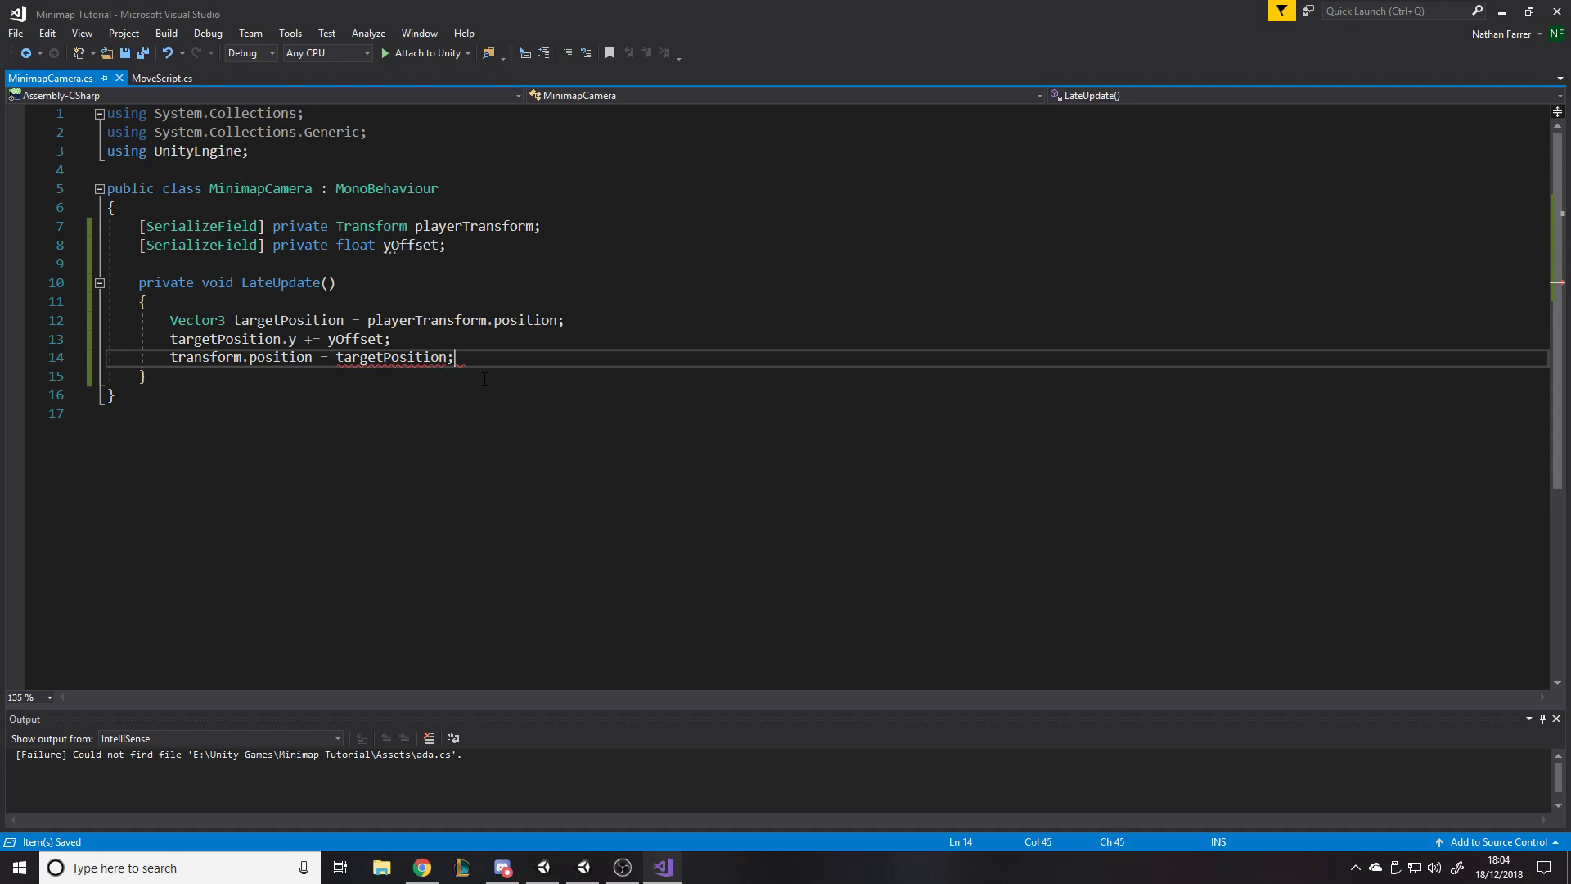
- Switch to Unity and, in MinimapCamera's script component, assign Player as the Player Transform and set Y Offset to 30
left_click(1501, 11)
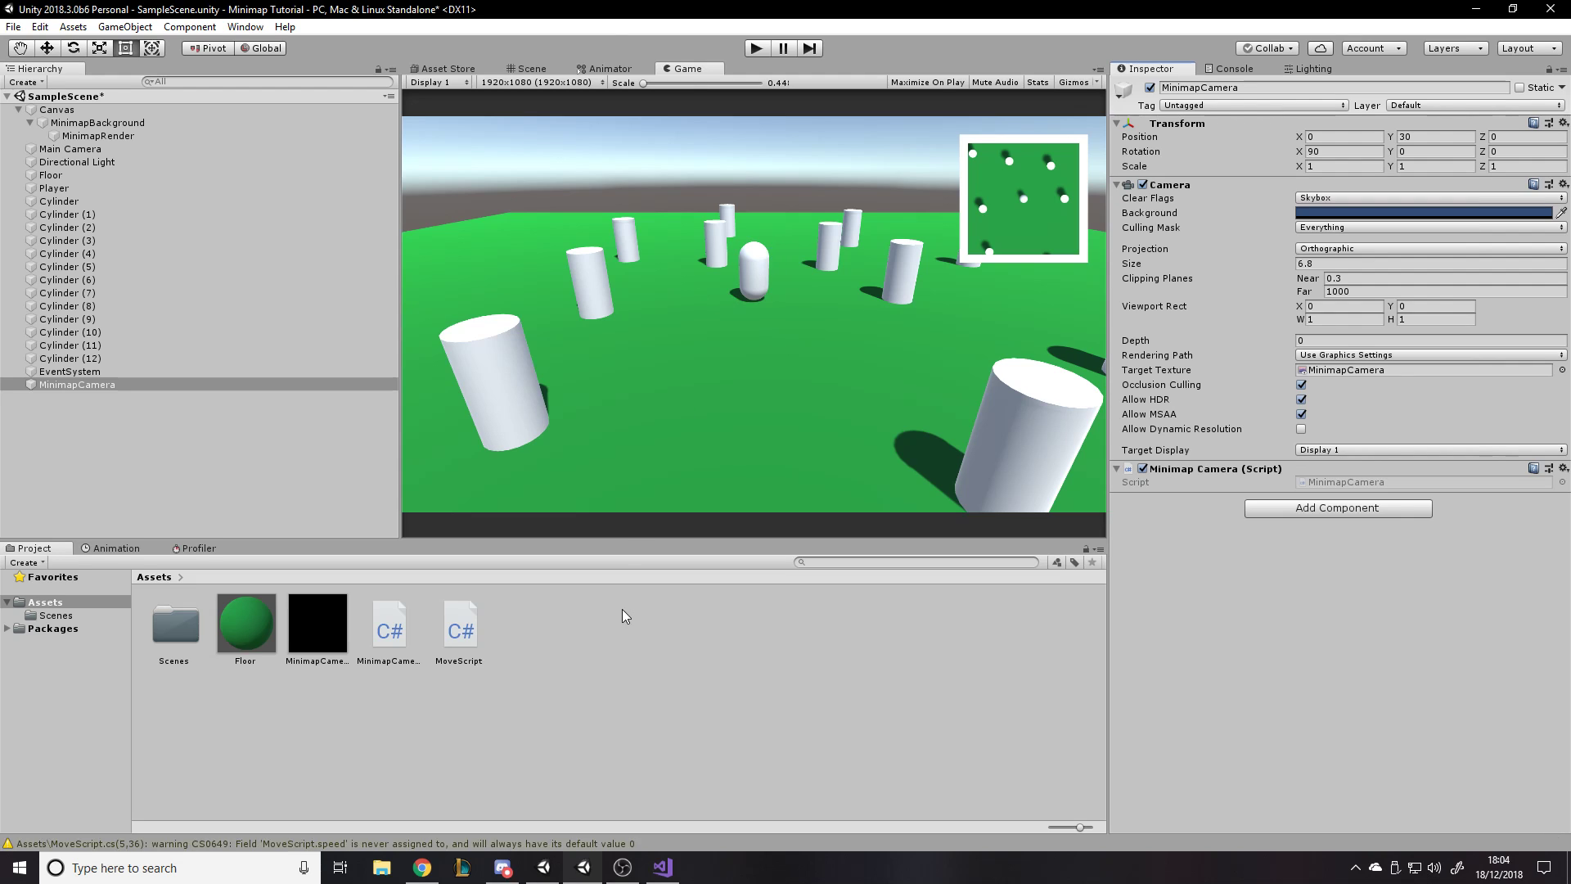
left_click(77, 385)
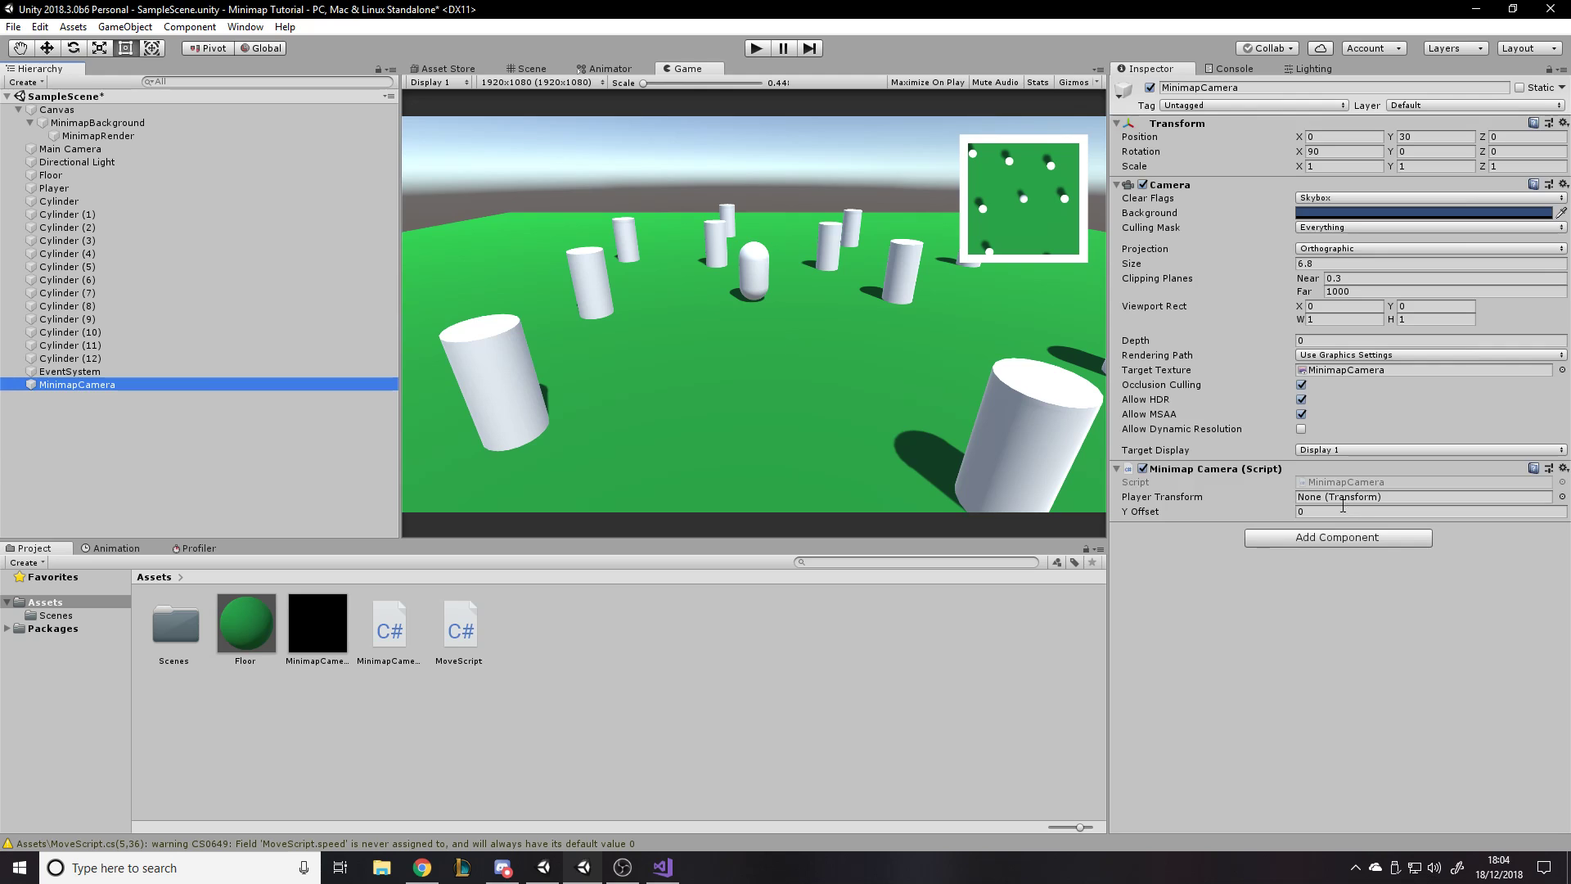
left_click_drag(54, 188, 1321, 497)
left_click(1316, 512)
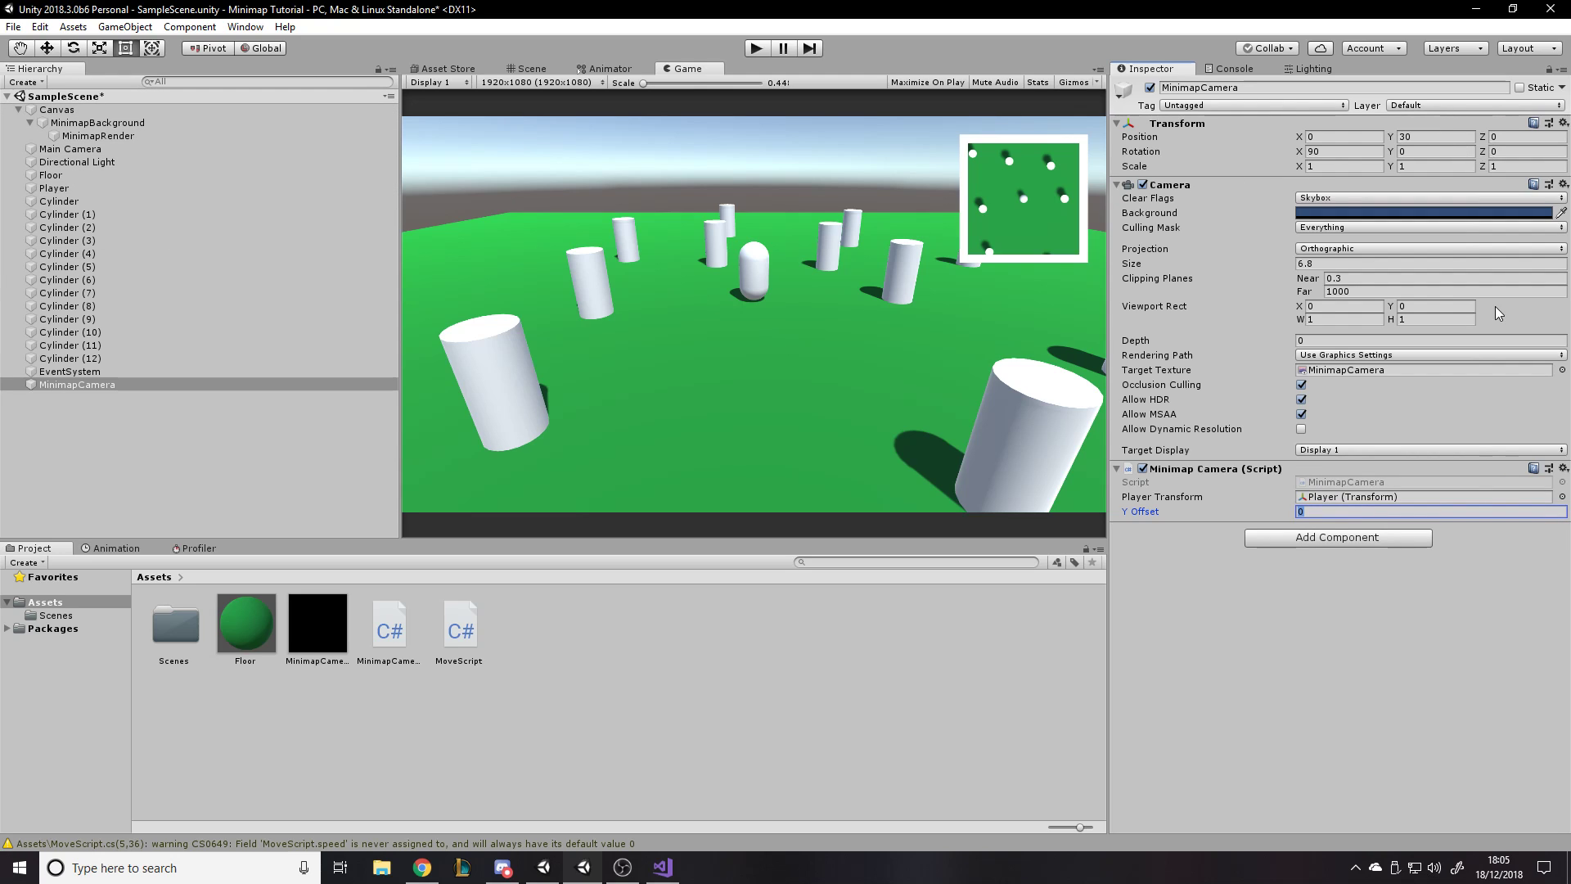
type("30")
left_click(1391, 630)
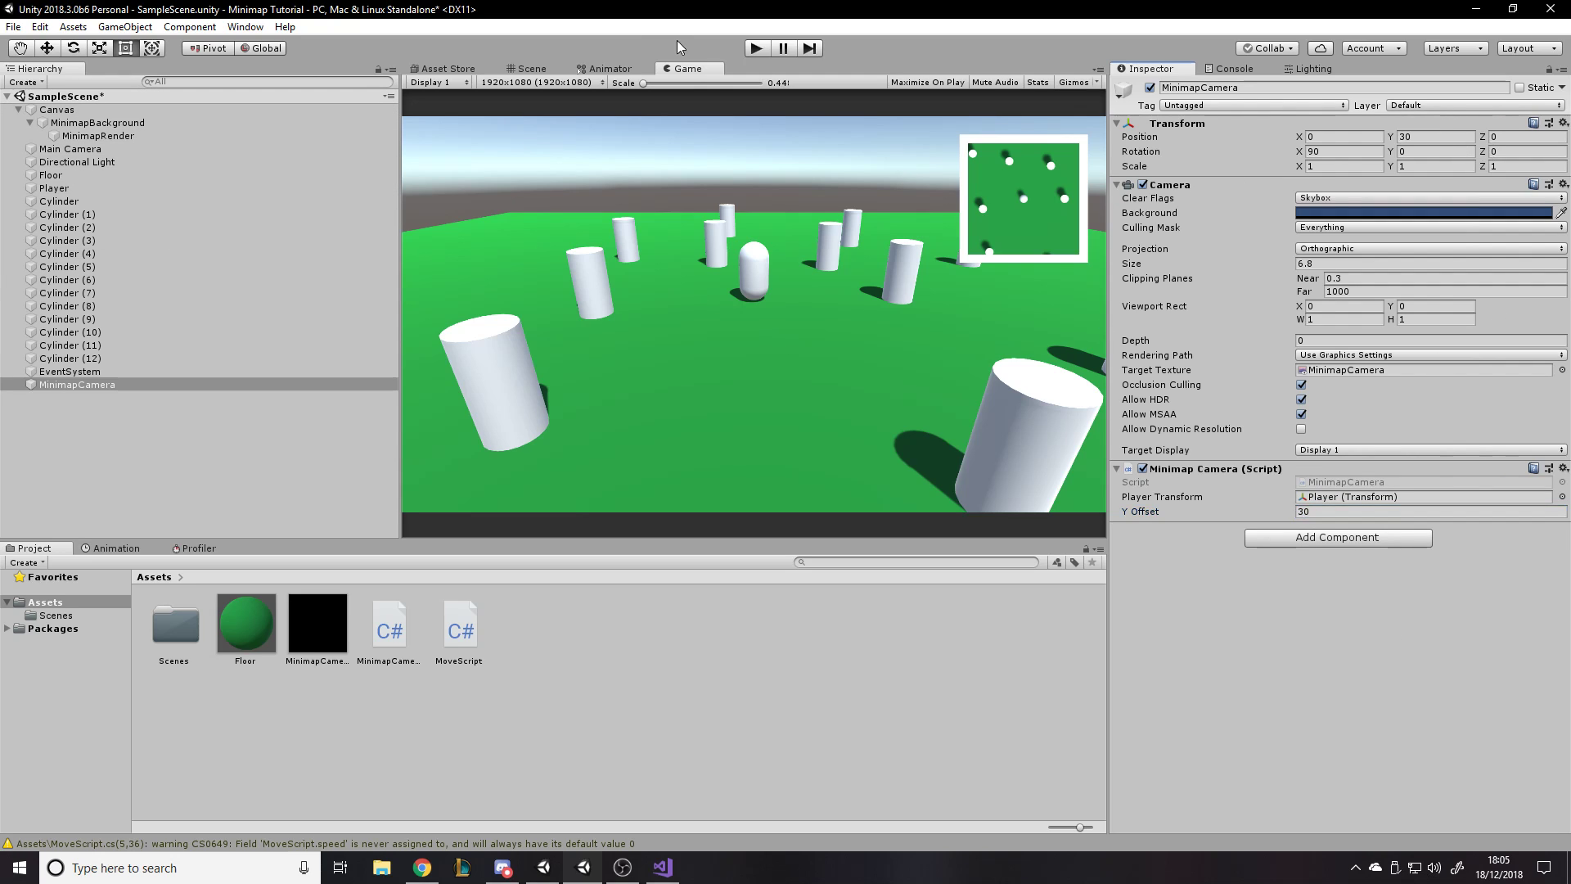
- Play the scene and move the player around in all directions to test the minimap camera's following, and stop play mode
left_click(757, 49)
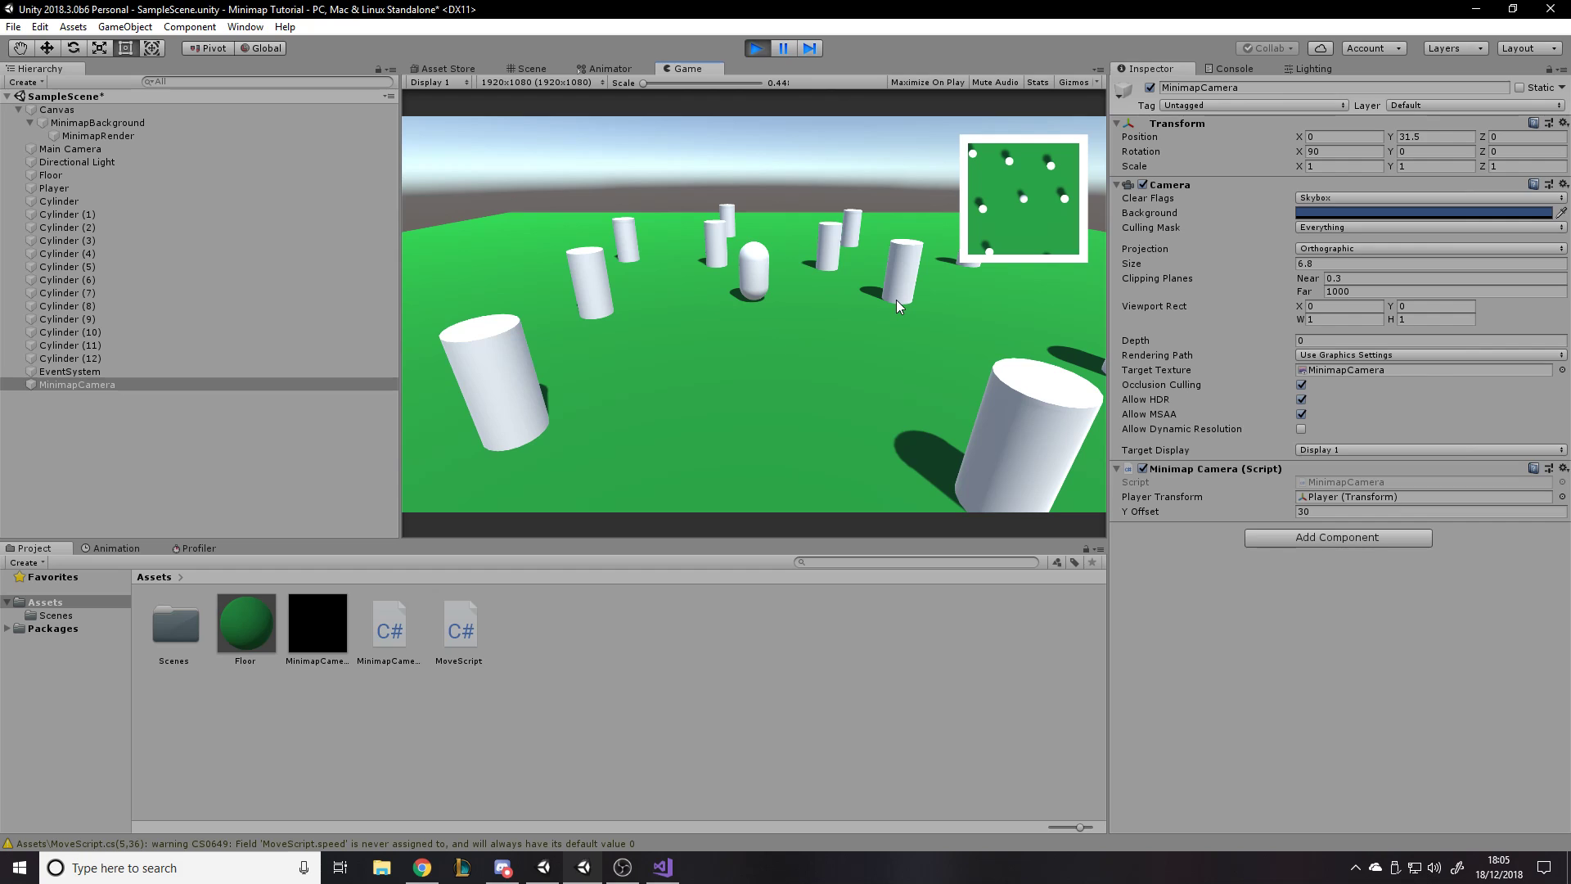
key("s")
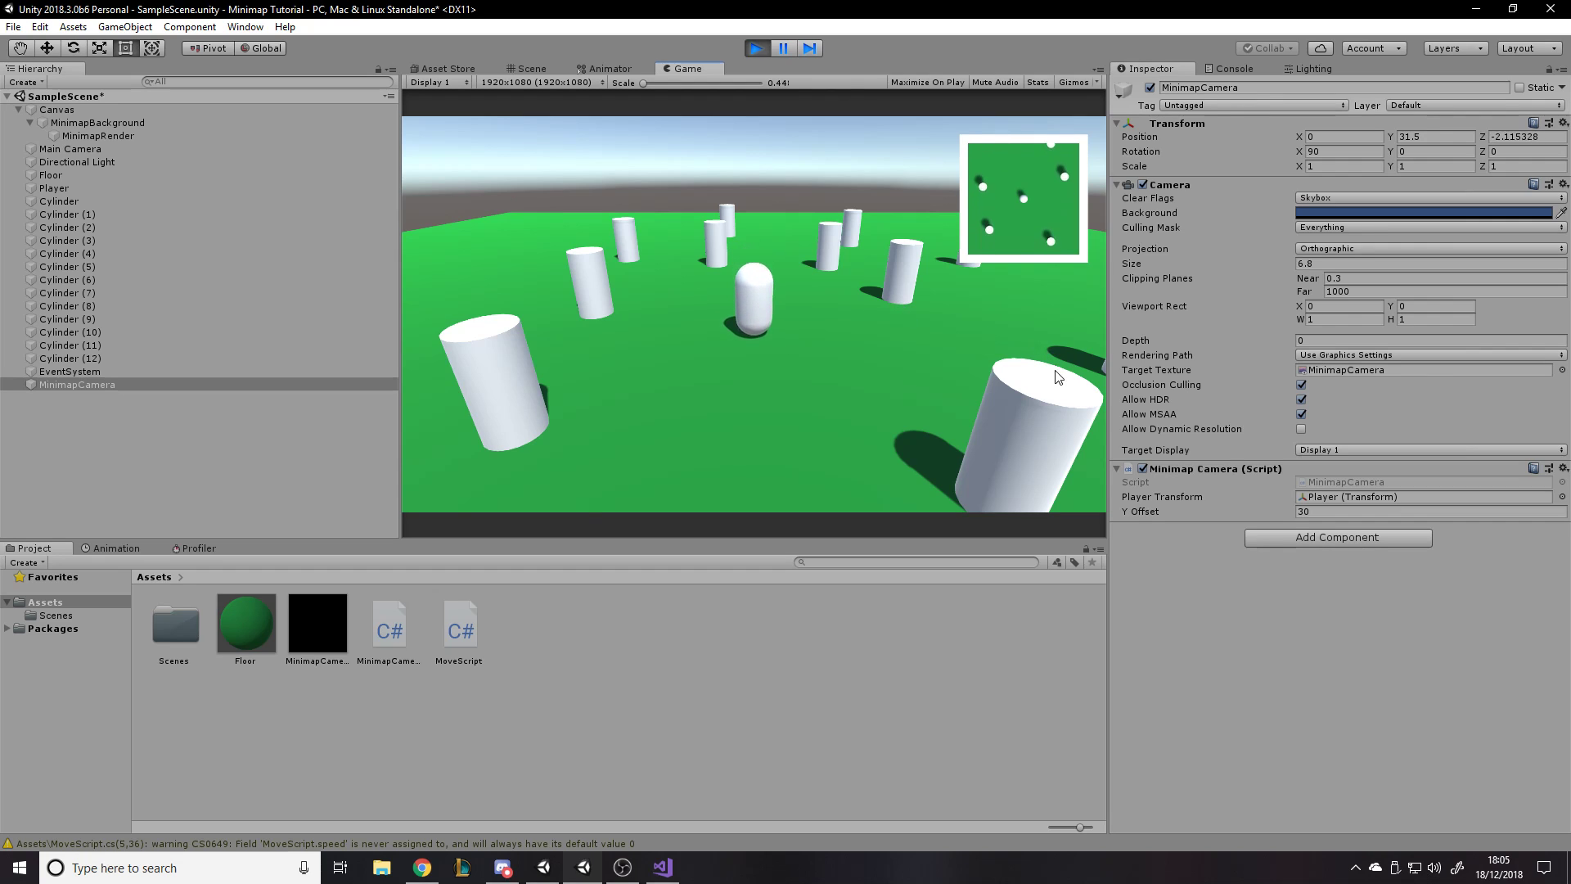
key("d")
key("w")
key("a")
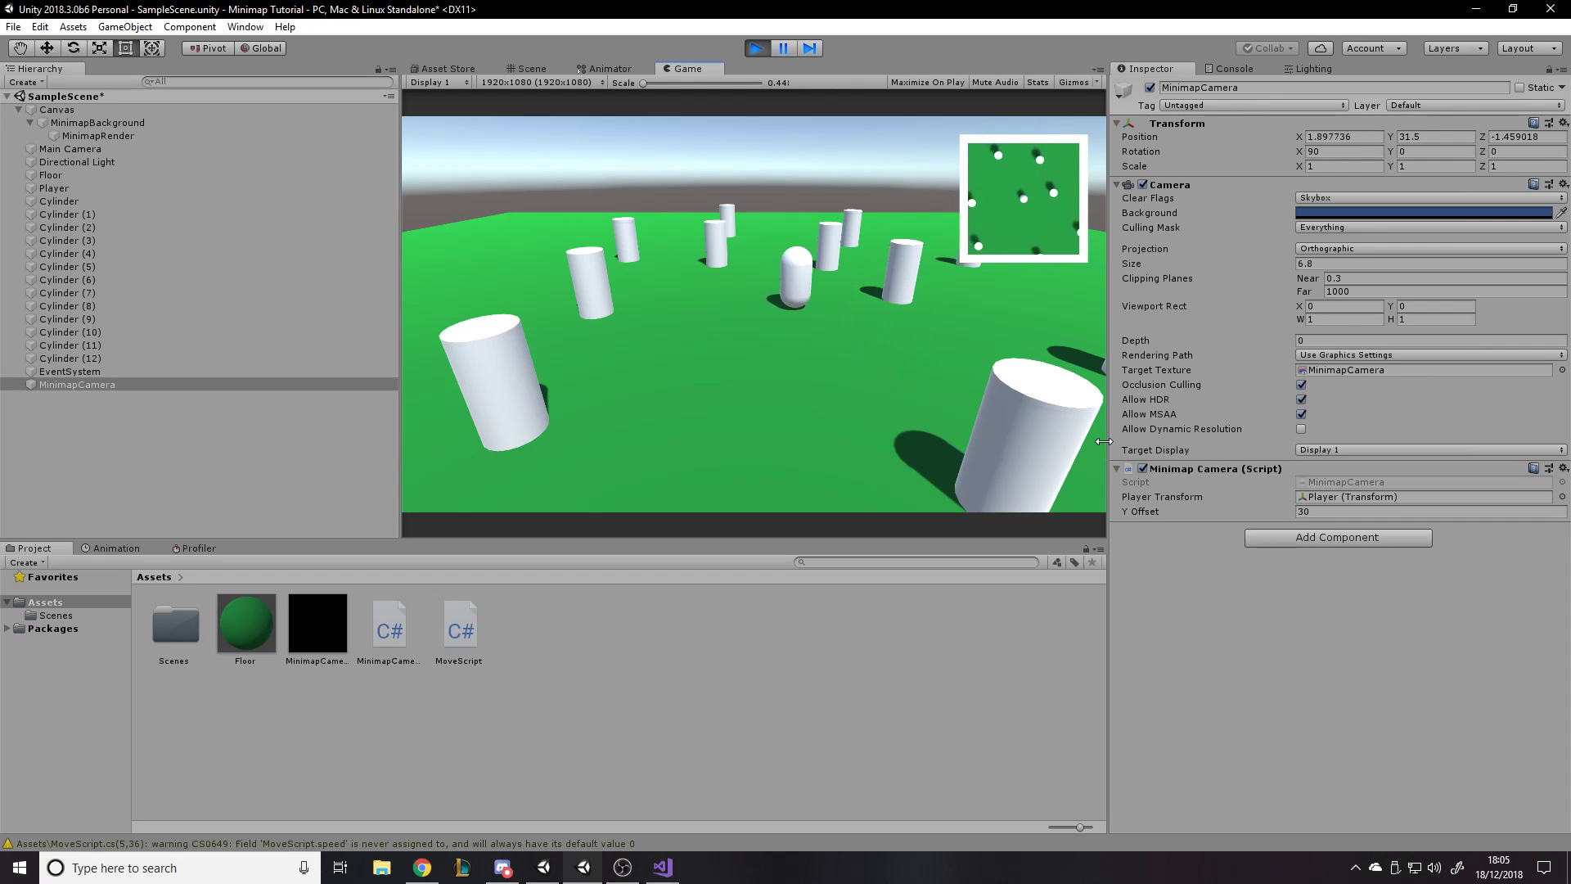
key("d")
key("w")
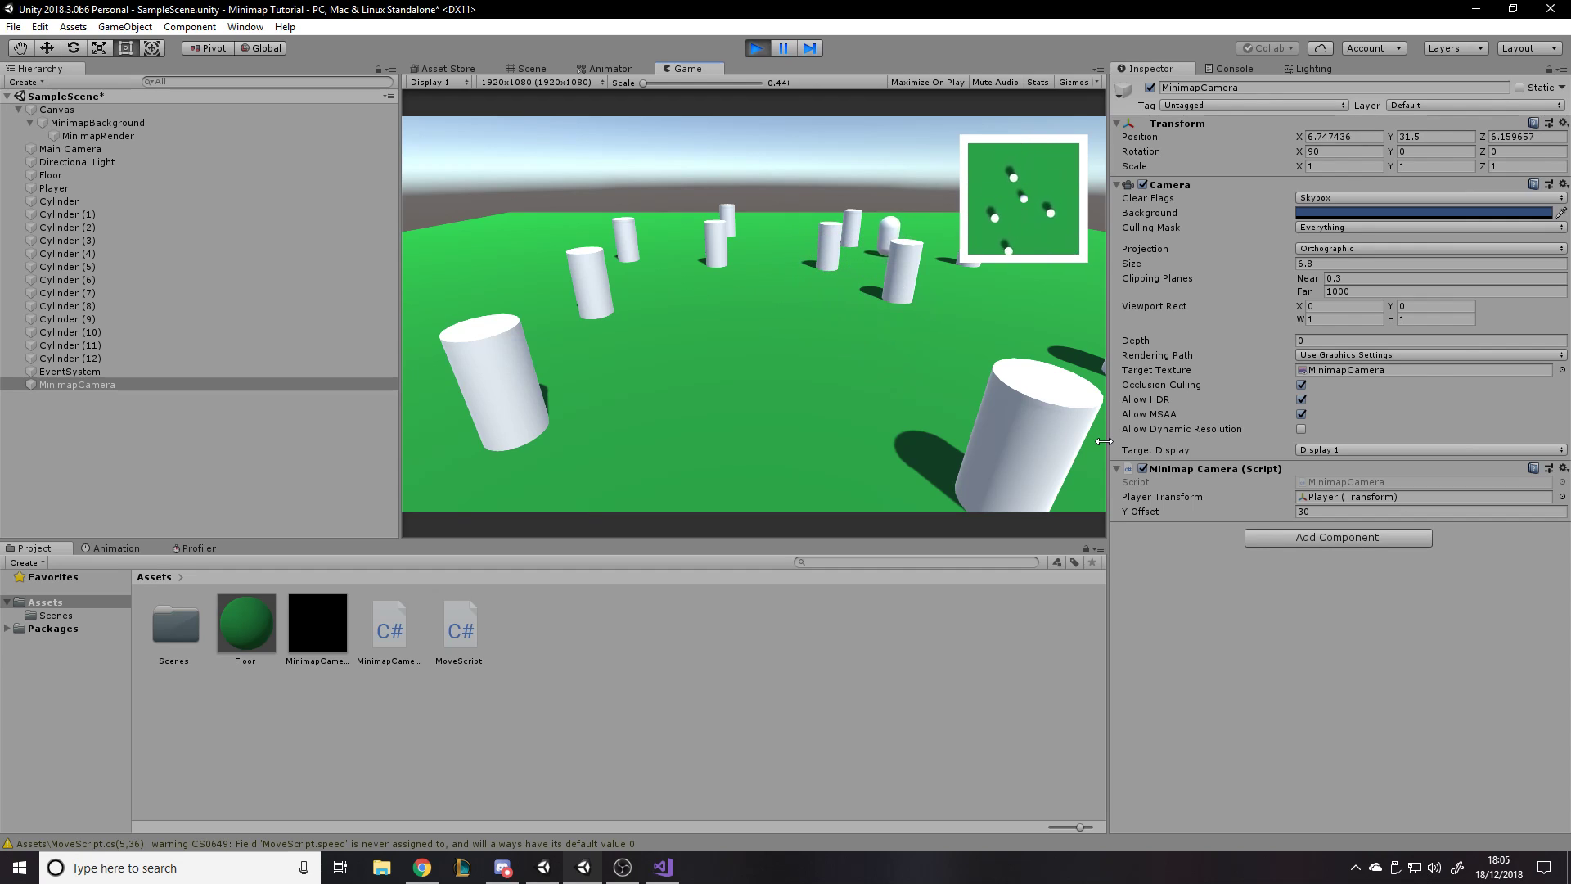
key("s")
key("a")
key("s")
key("d")
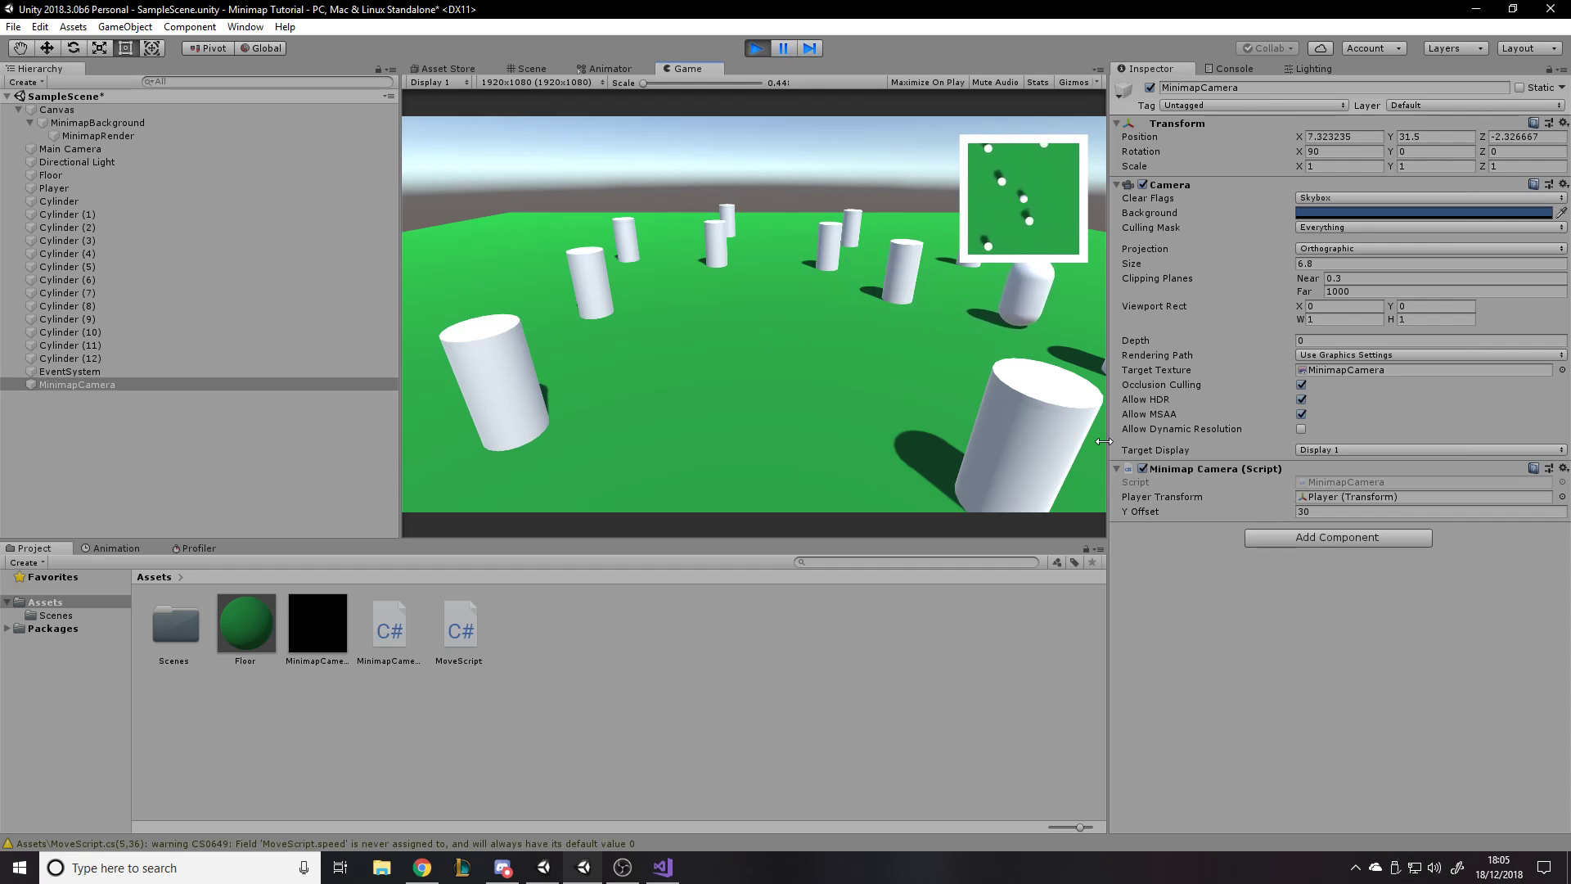
key("s")
key("a")
key("w")
key("a")
key("w")
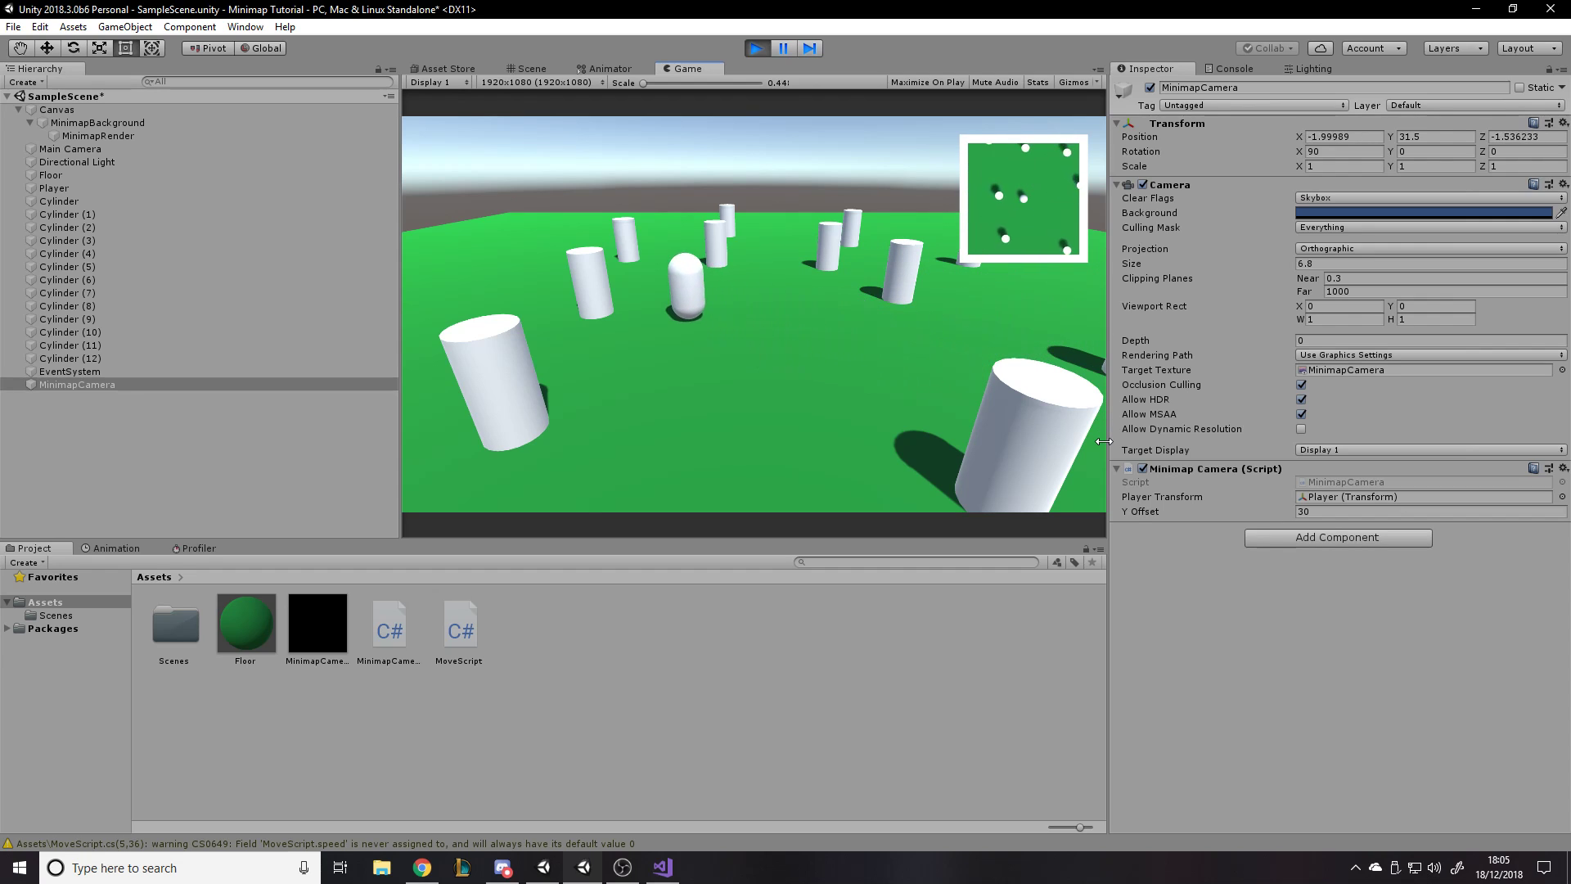
key("w")
key("a")
key("d")
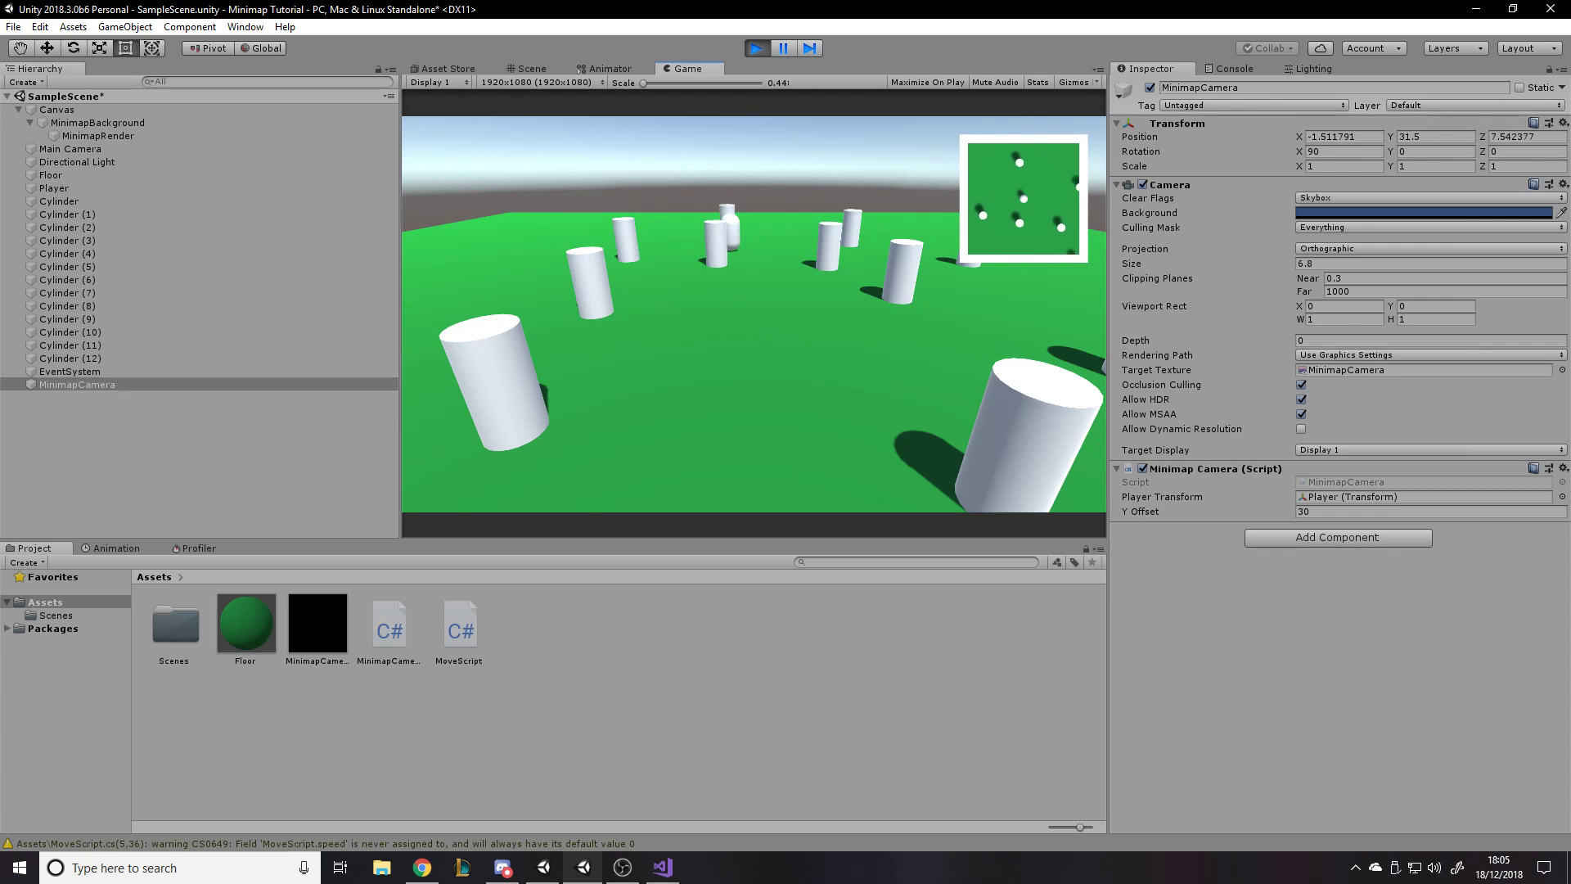
key("s")
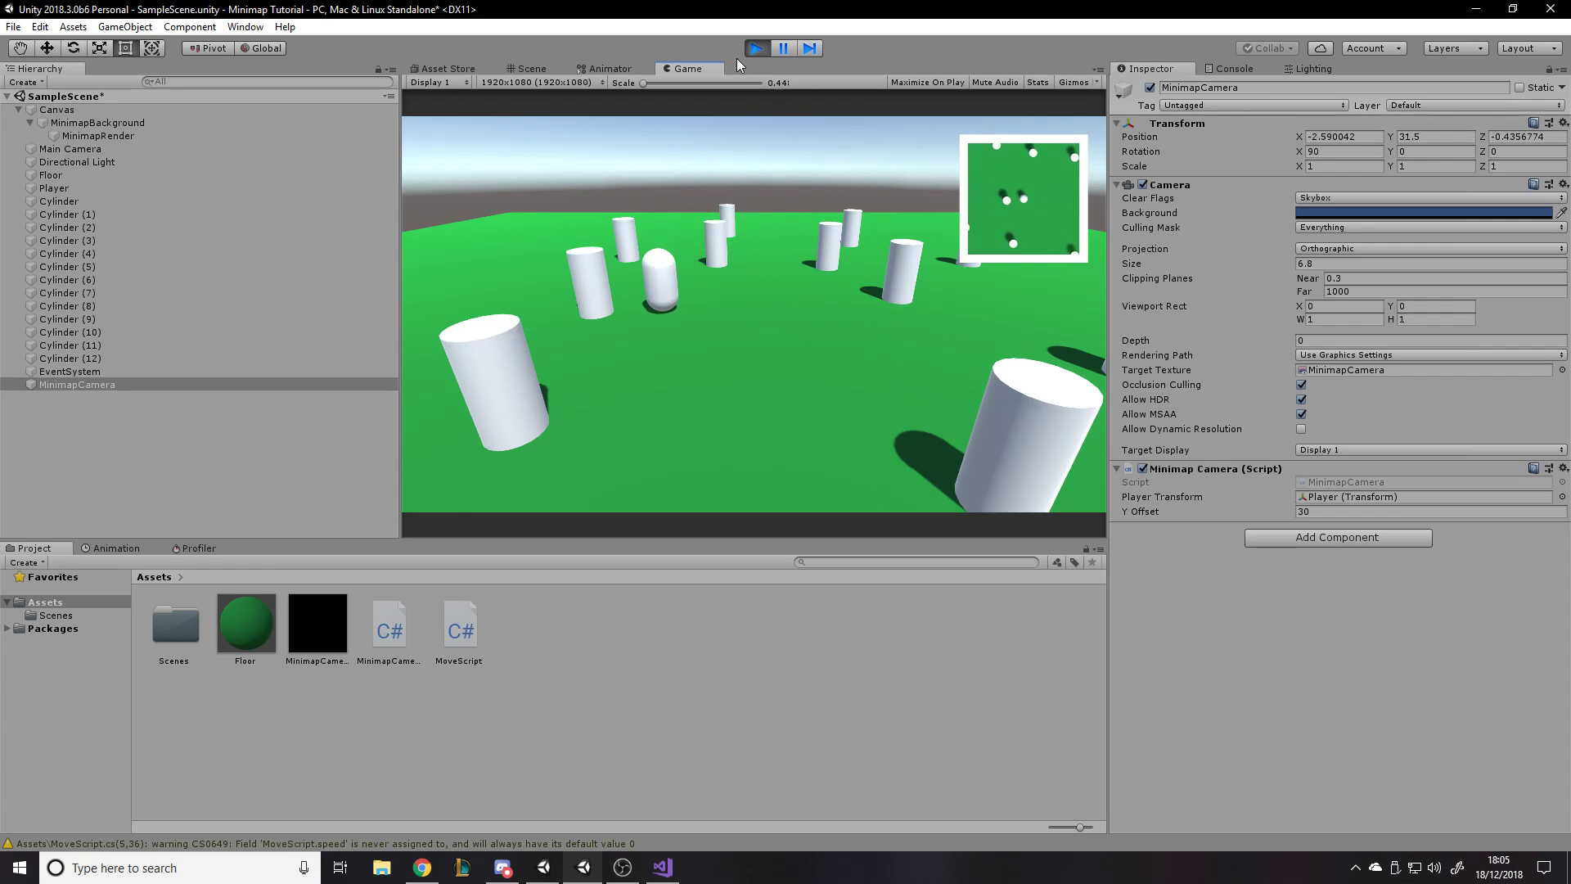
key("d")
key("w")
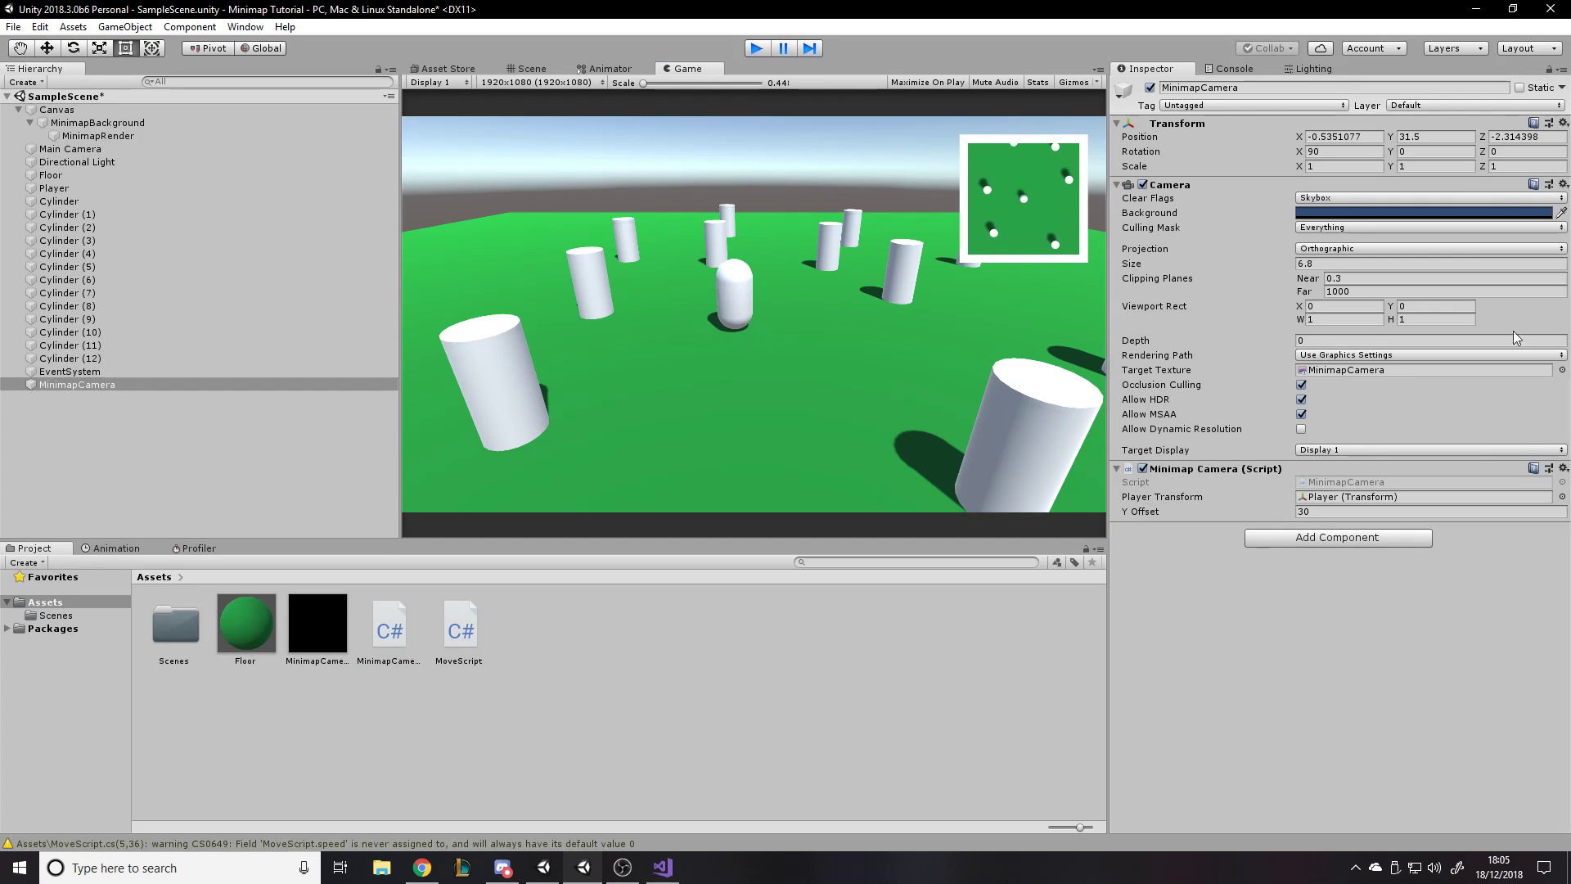
left_click(748, 51)
key("alt+Tab")
key("alt+Tab")
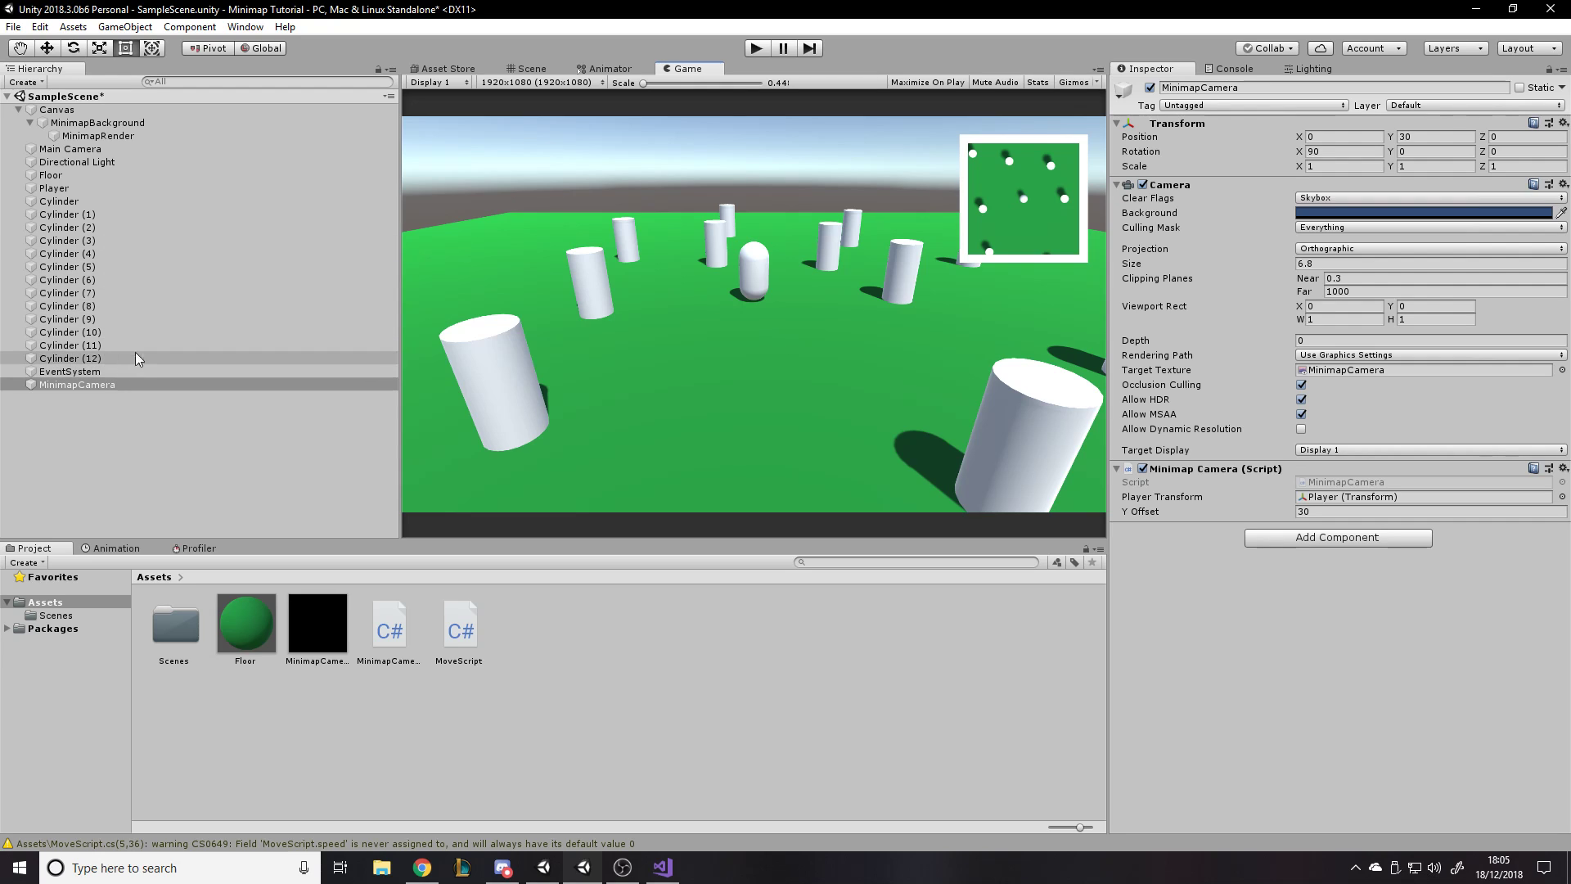
- Examine the layers available in MinimapCamera's culling mask
left_click(72, 380)
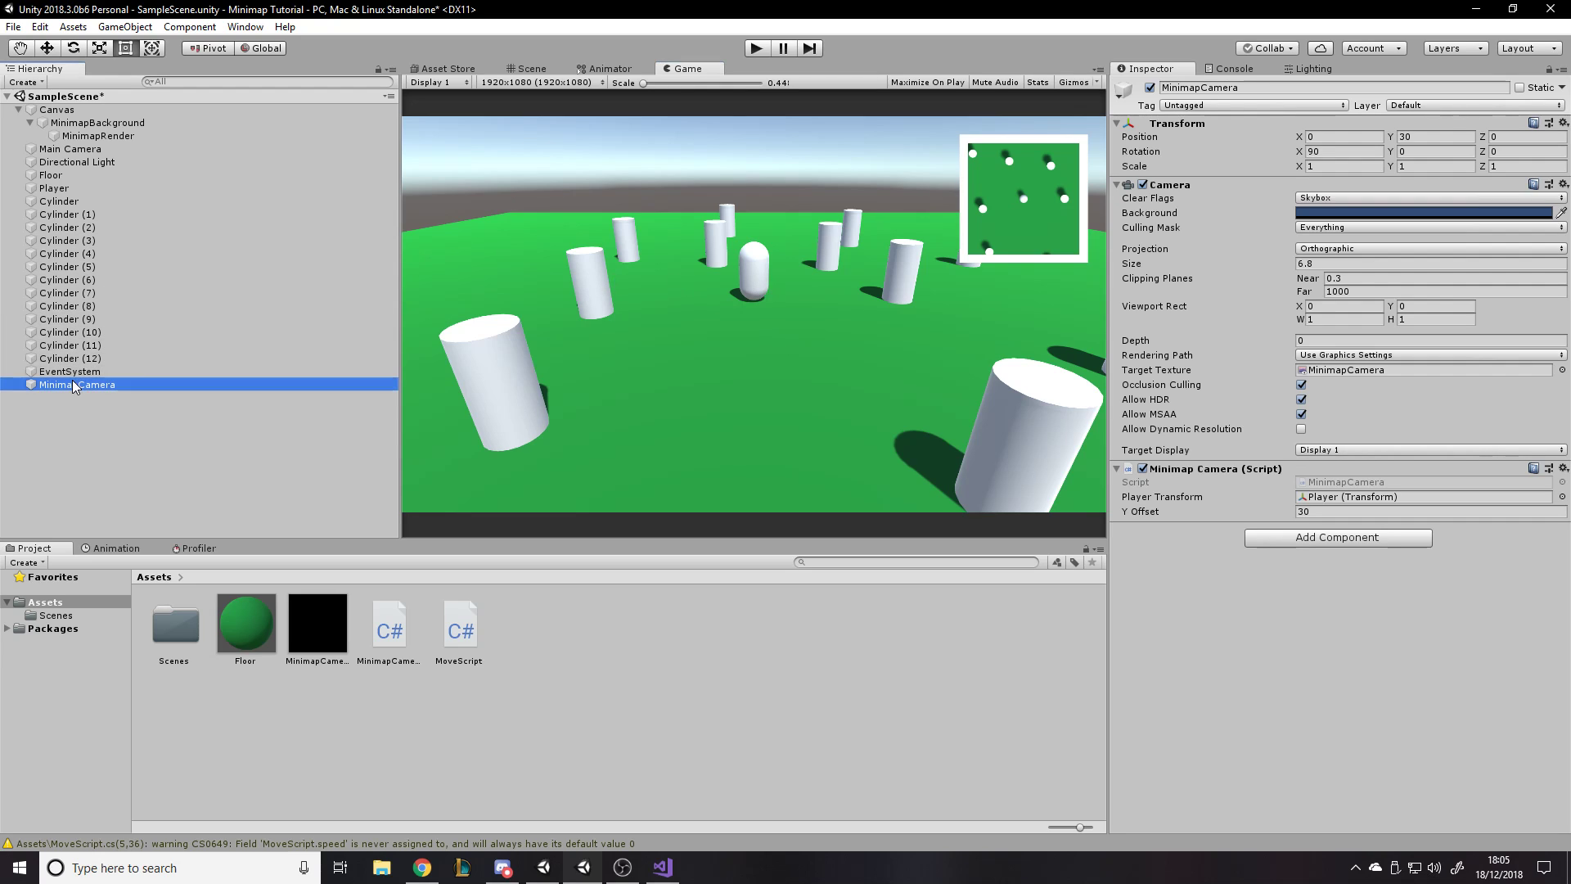
left_click(1309, 228)
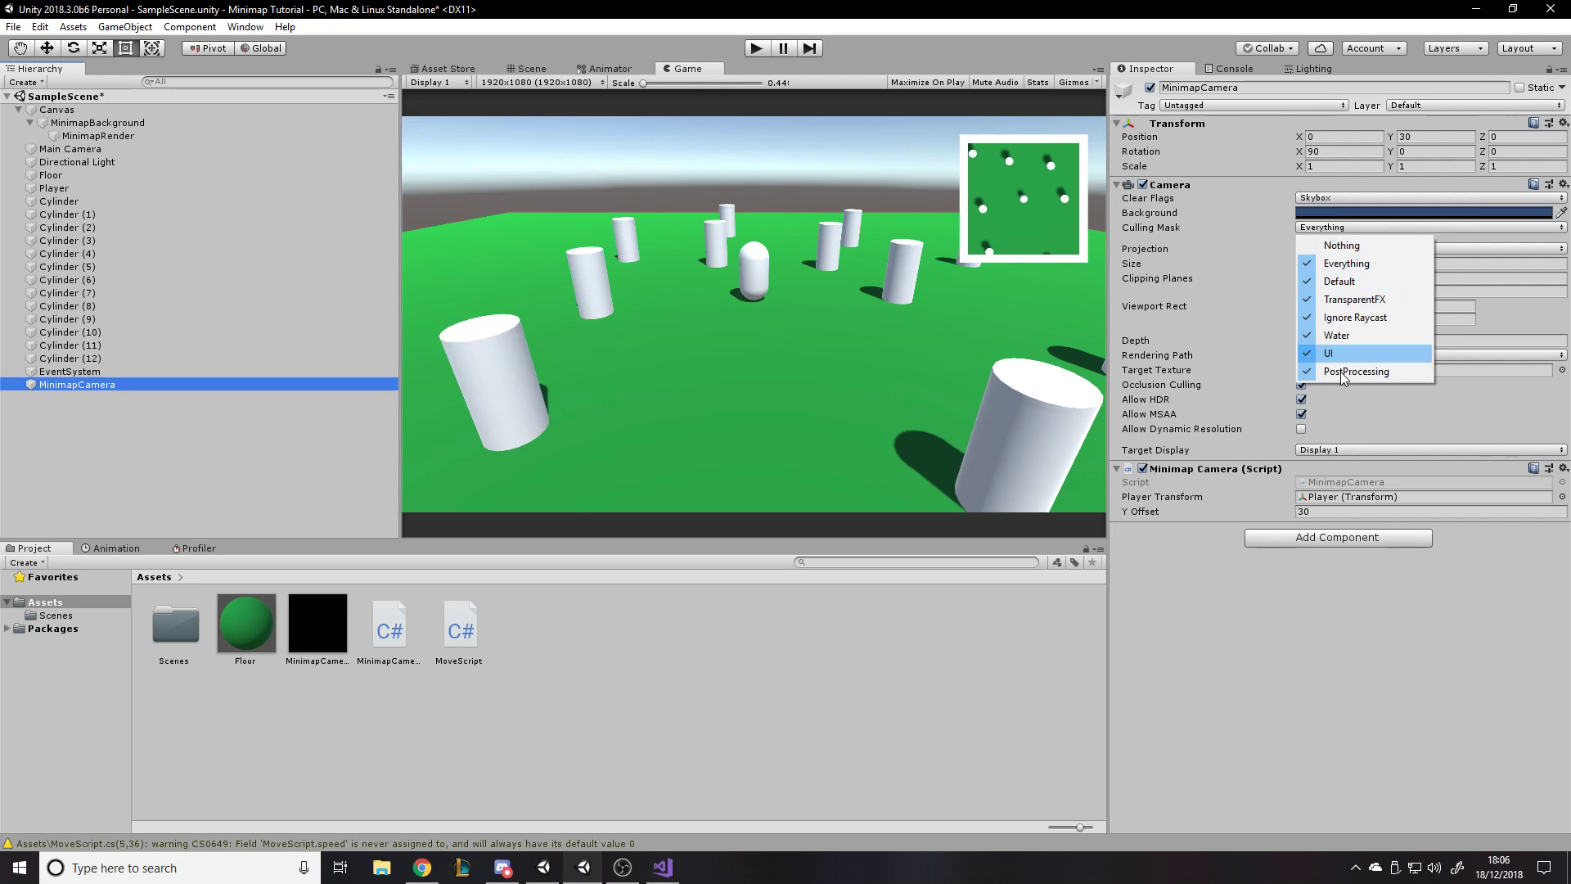
left_click(1195, 586)
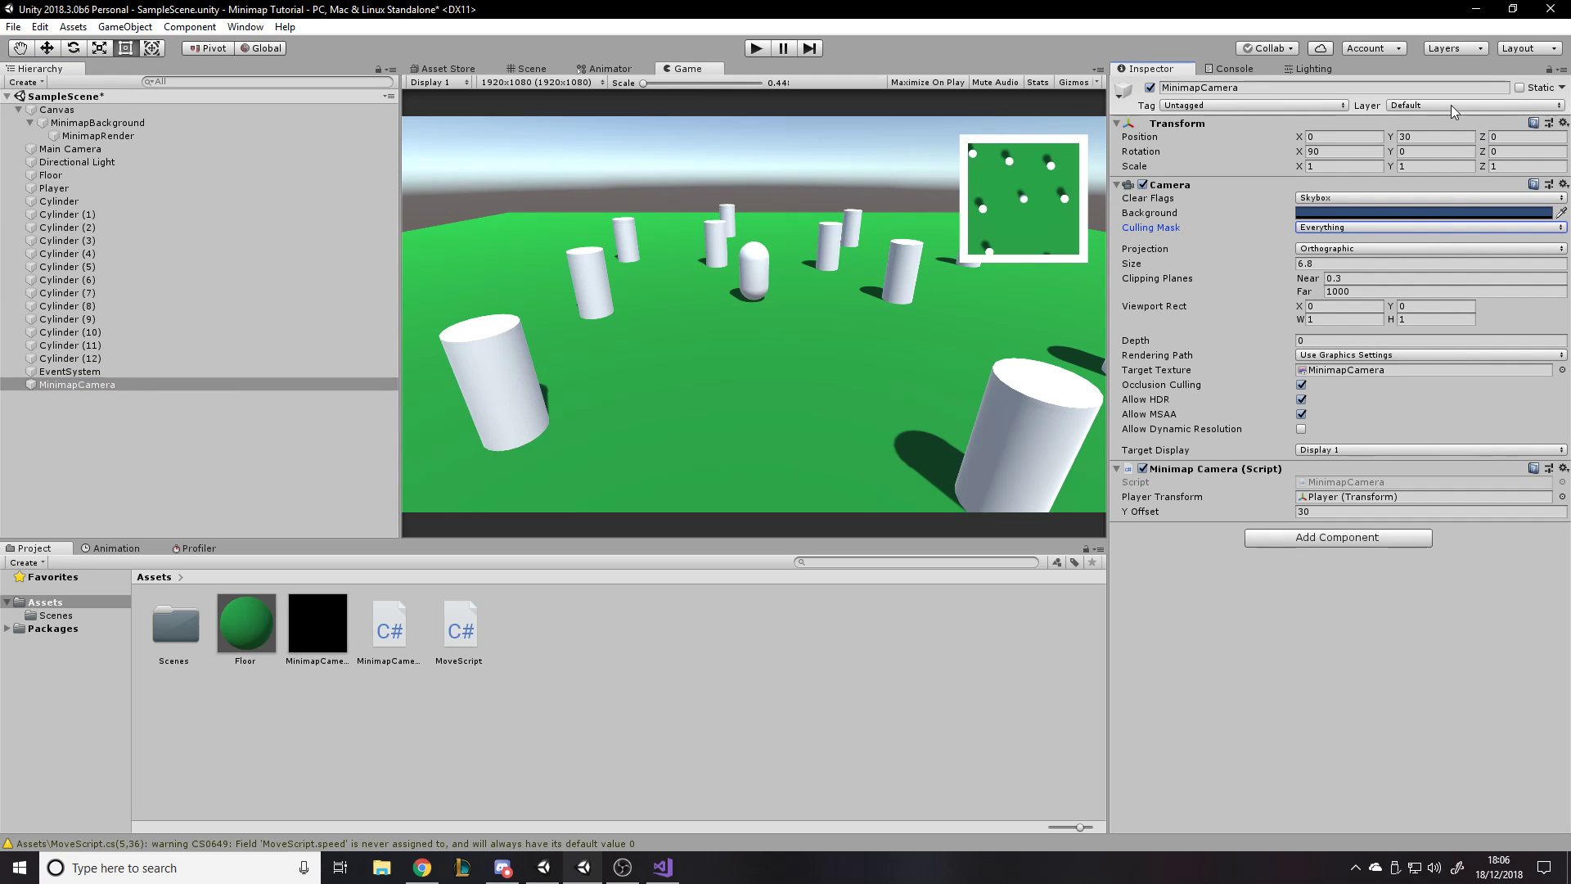
left_click(76, 305)
left_click(73, 240)
left_click(98, 432)
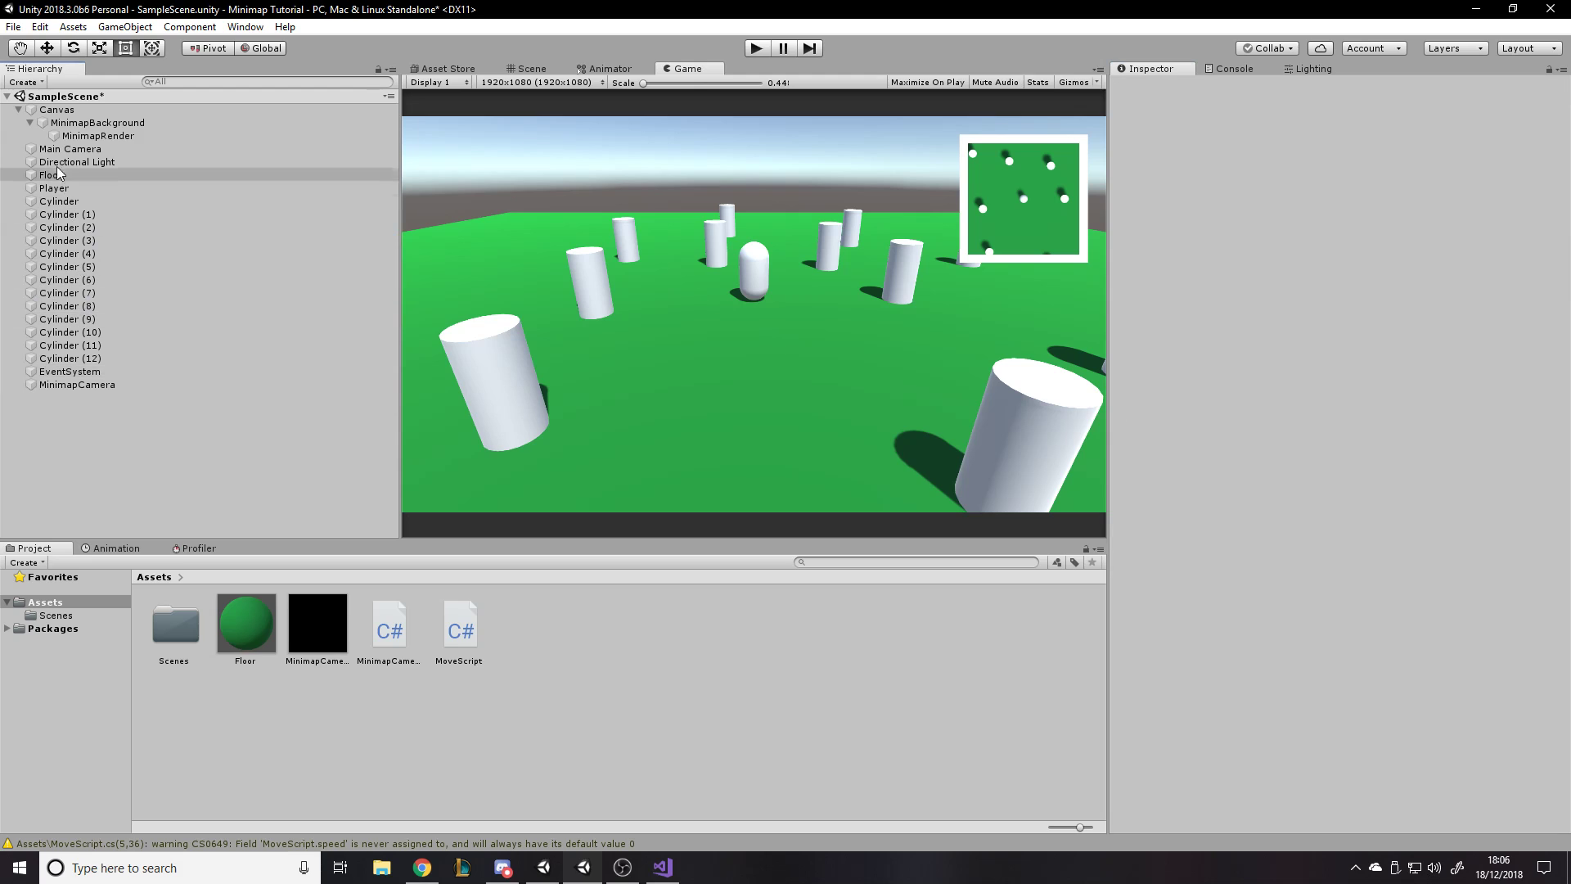
left_click(51, 110)
left_click(108, 345)
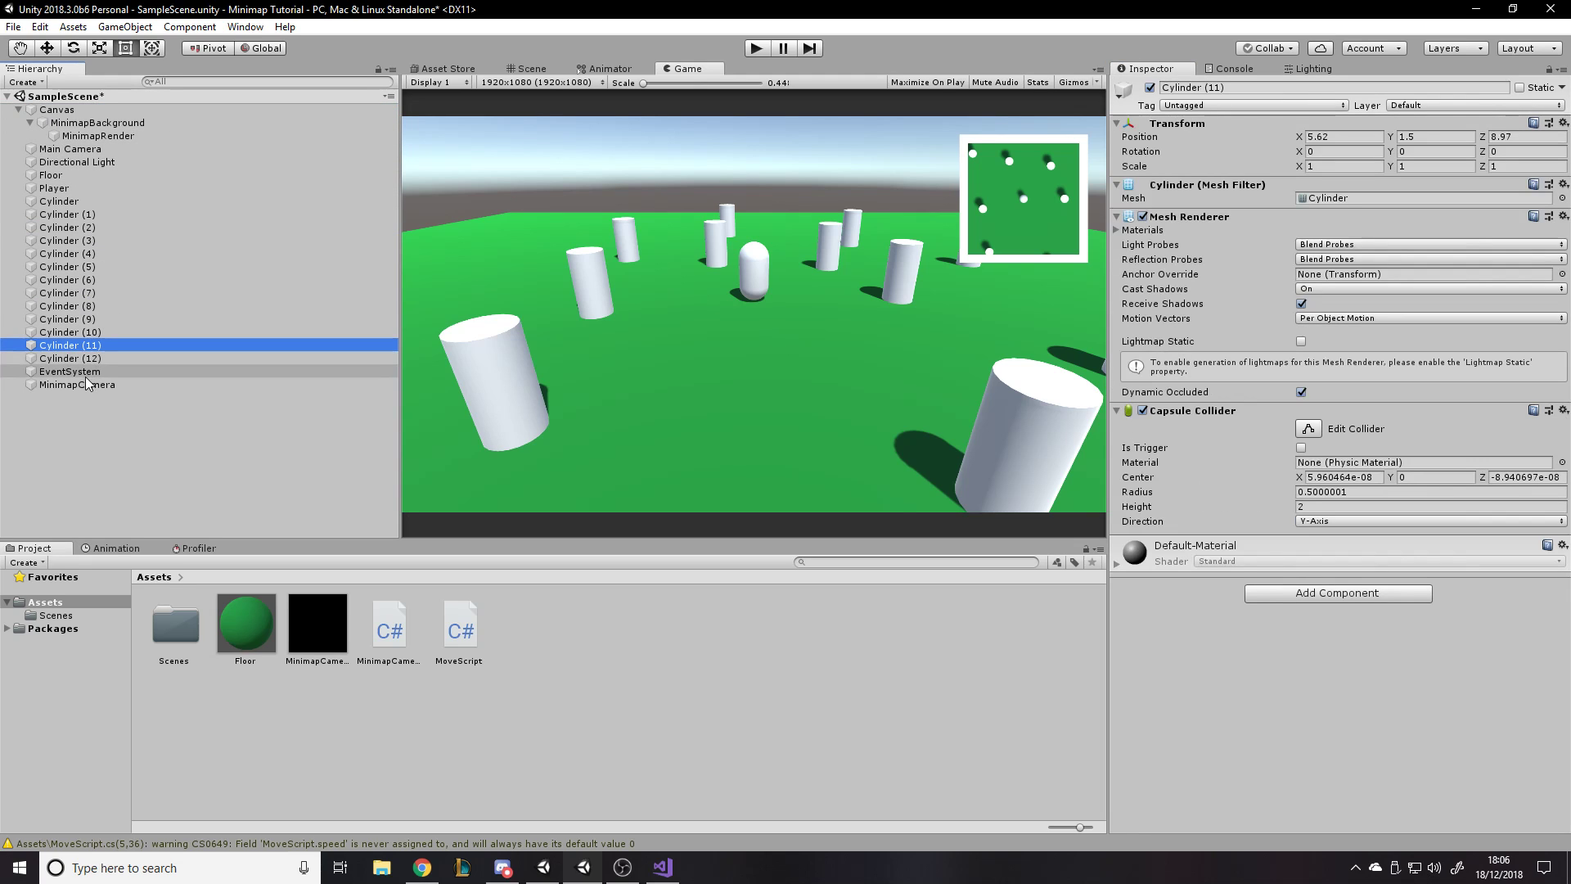
left_click(84, 383)
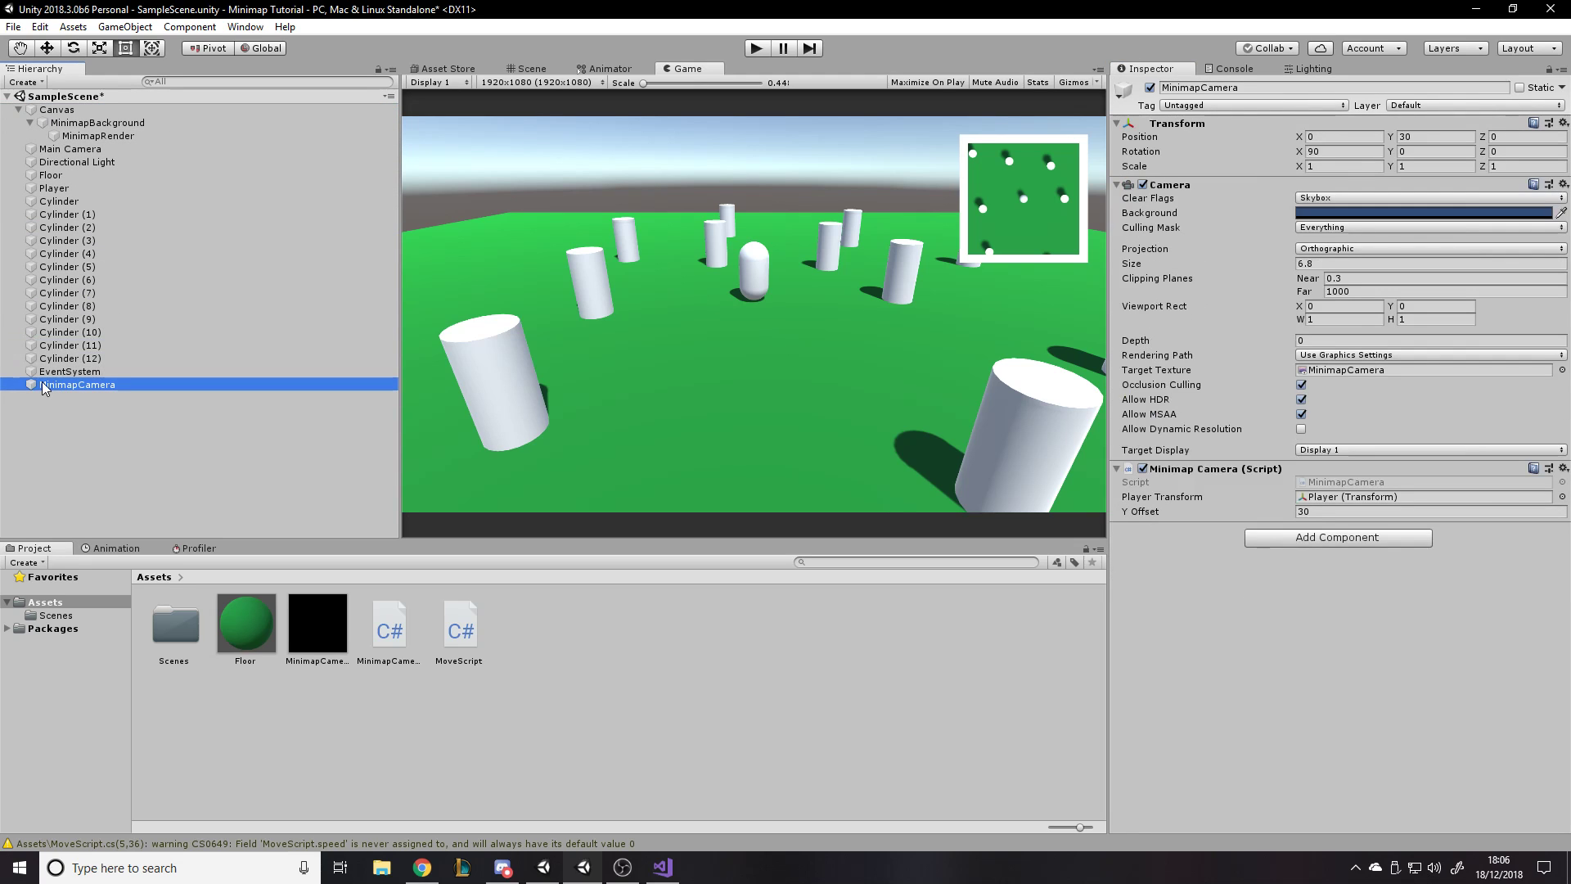
left_click(105, 413)
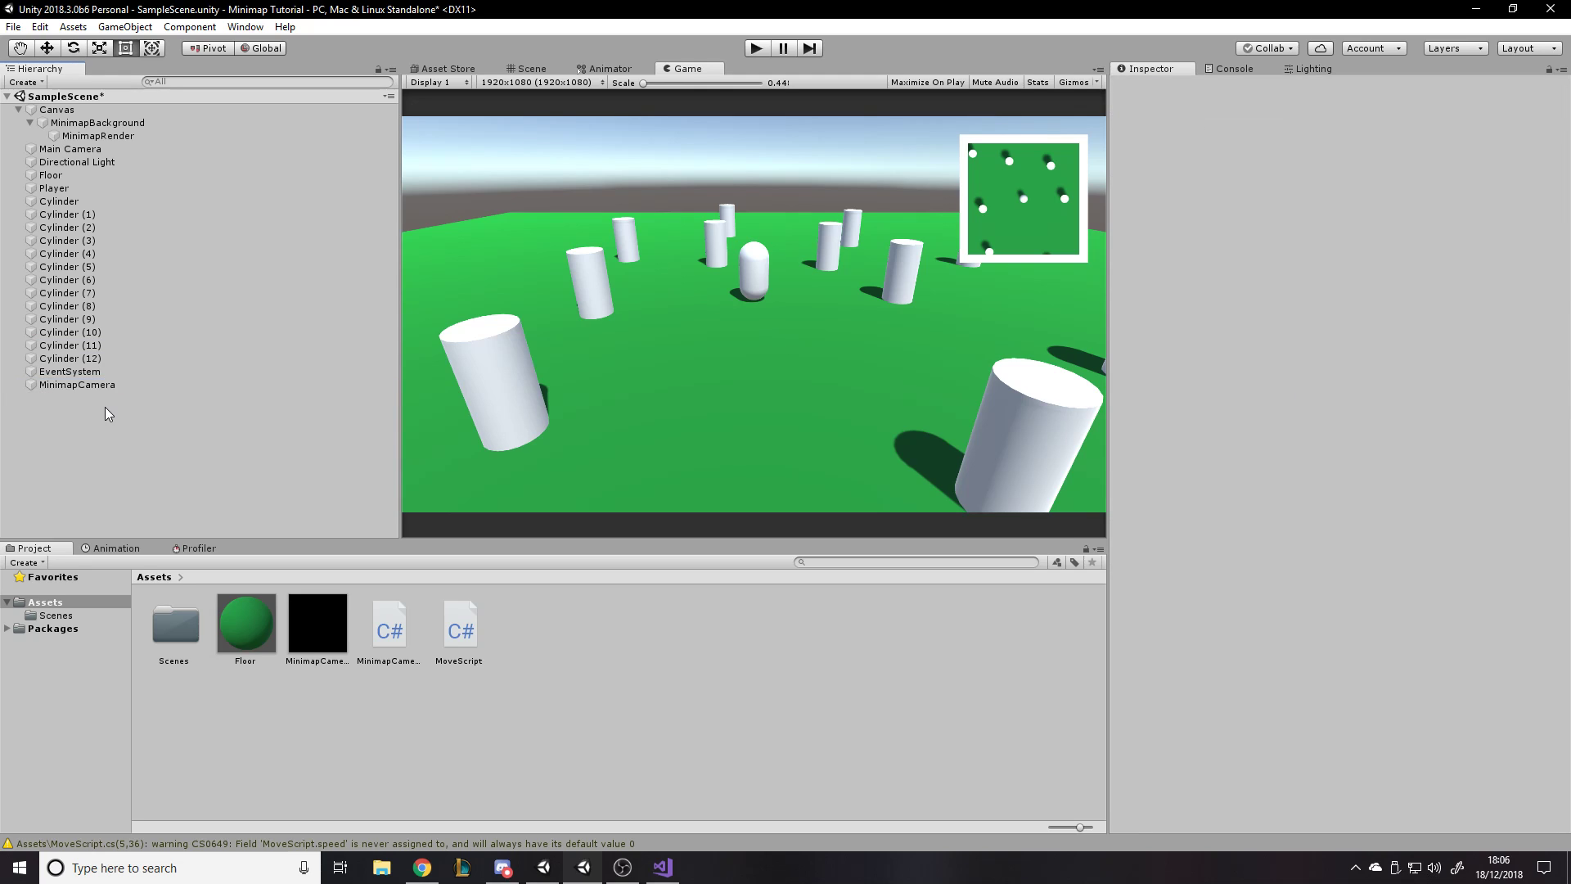
- Exclude the UI layer from MinimapCamera's culling mask and check the remaining layer selection
left_click(116, 383)
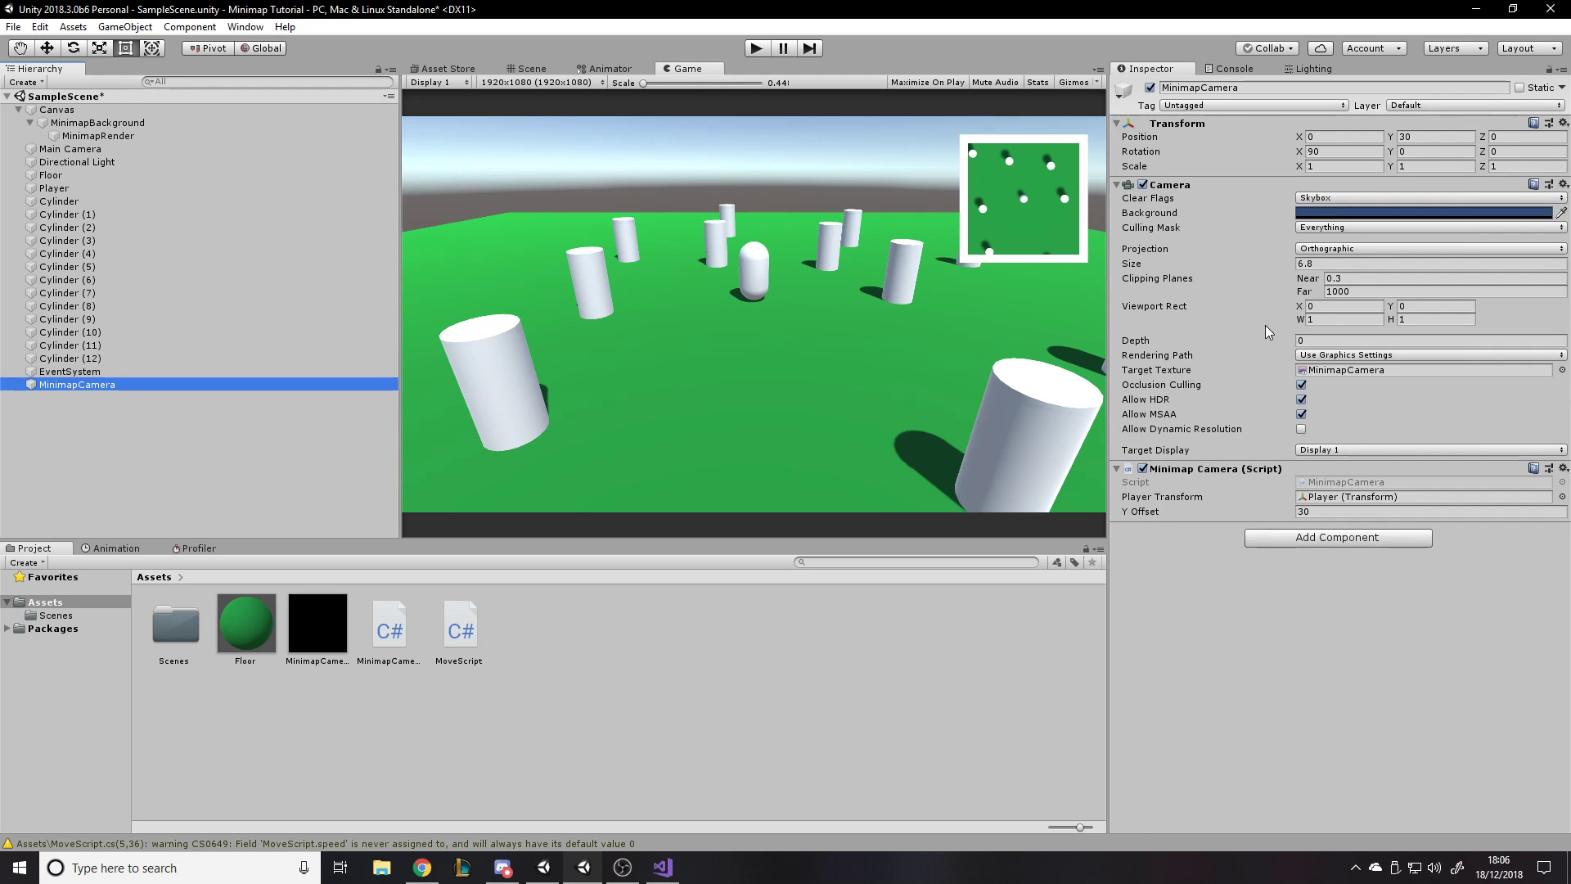
left_click(1313, 250)
left_click(1350, 314)
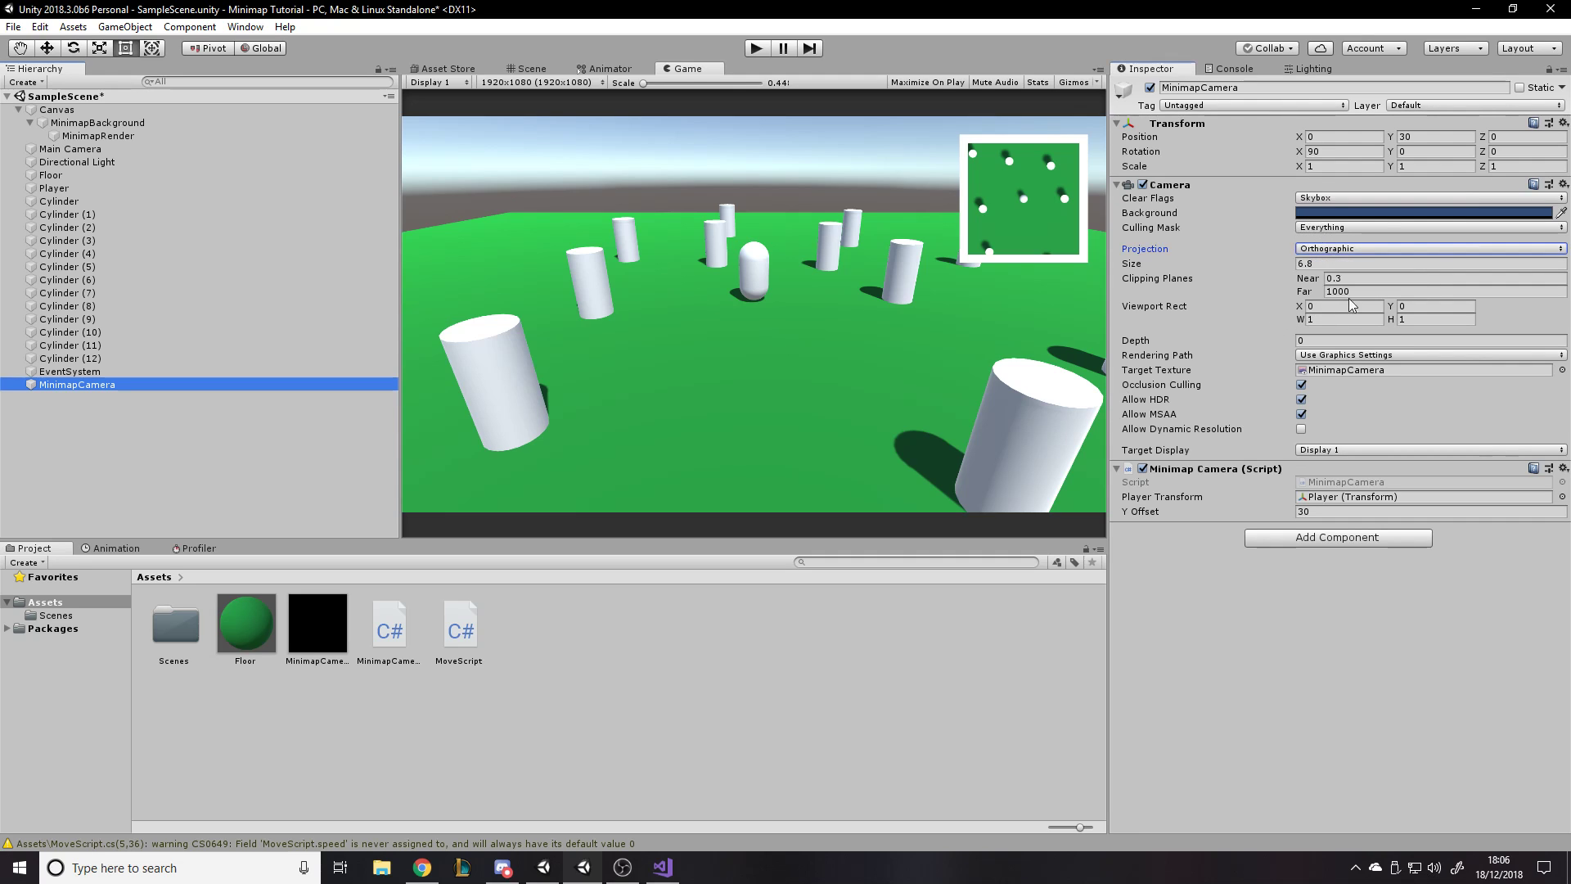
left_click(1326, 227)
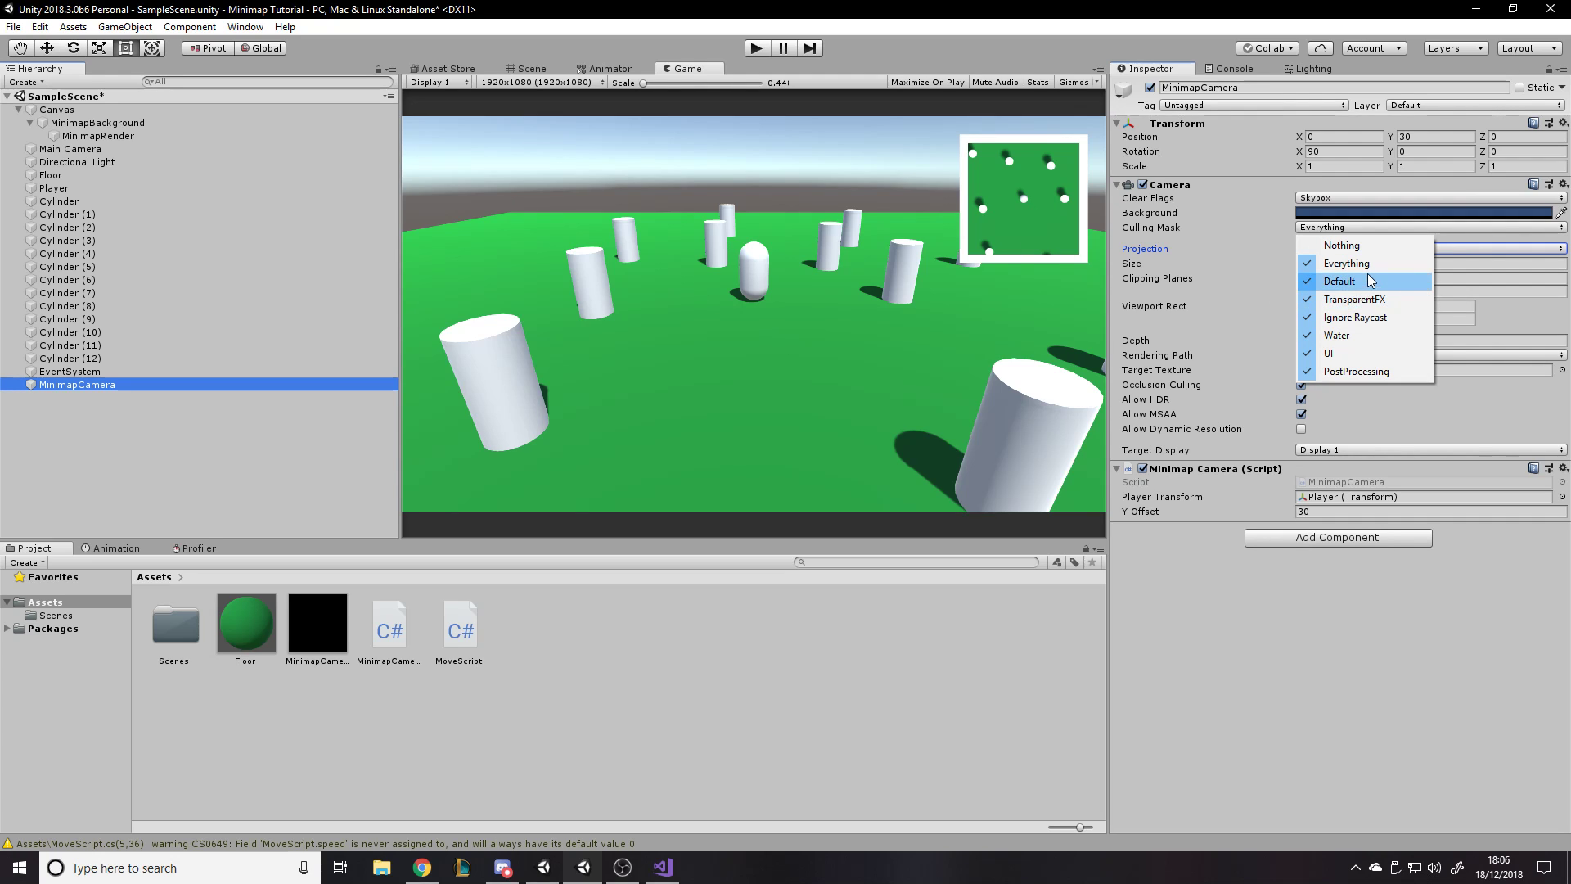
left_click(1328, 353)
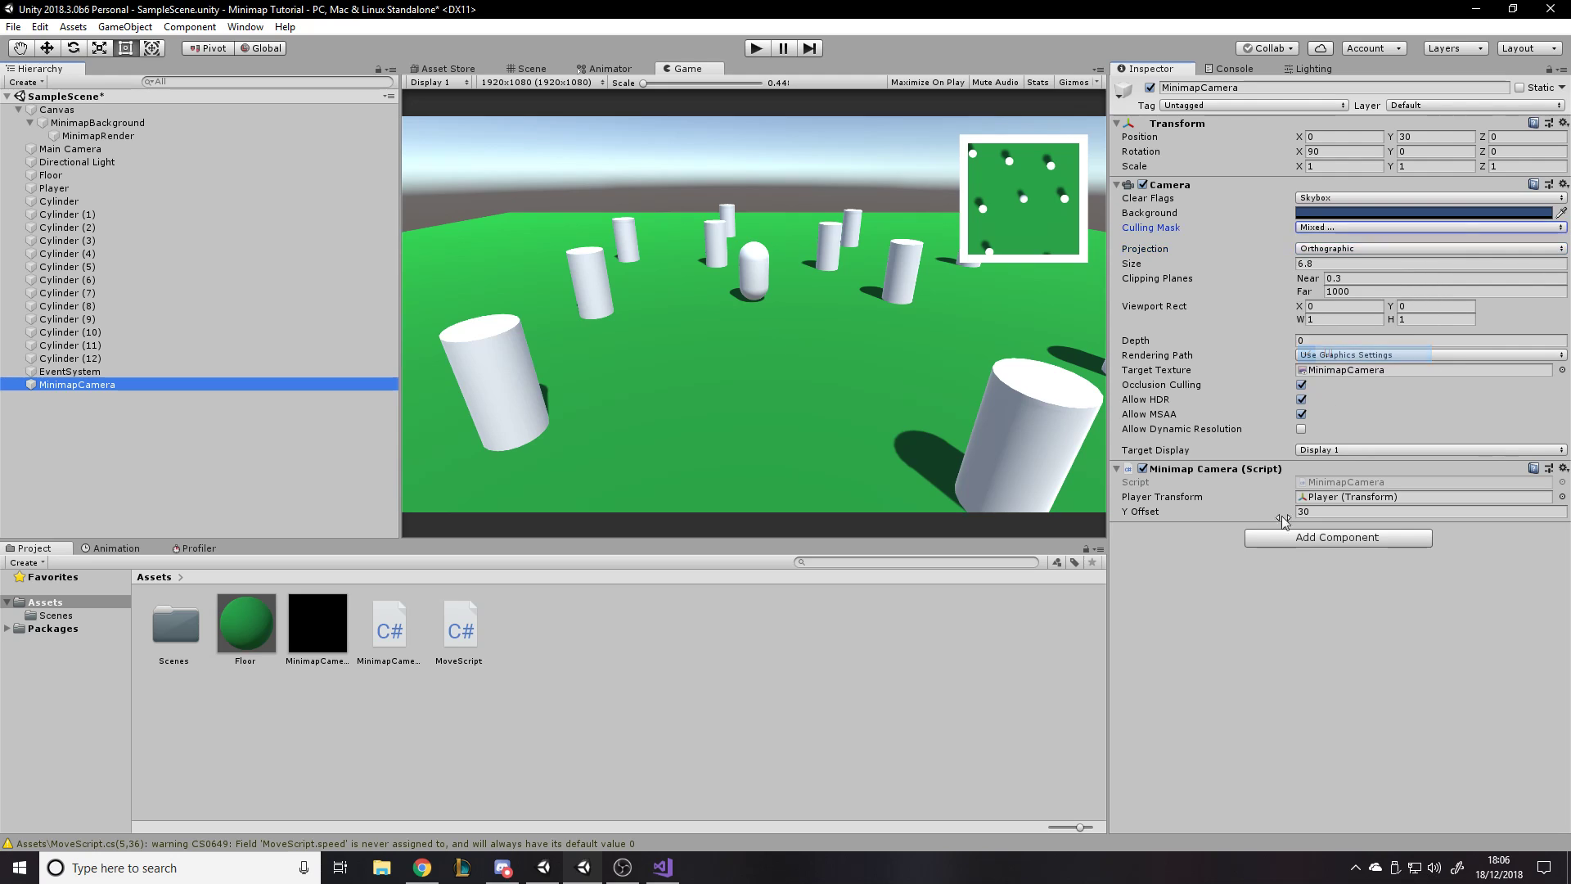
left_click(1332, 227)
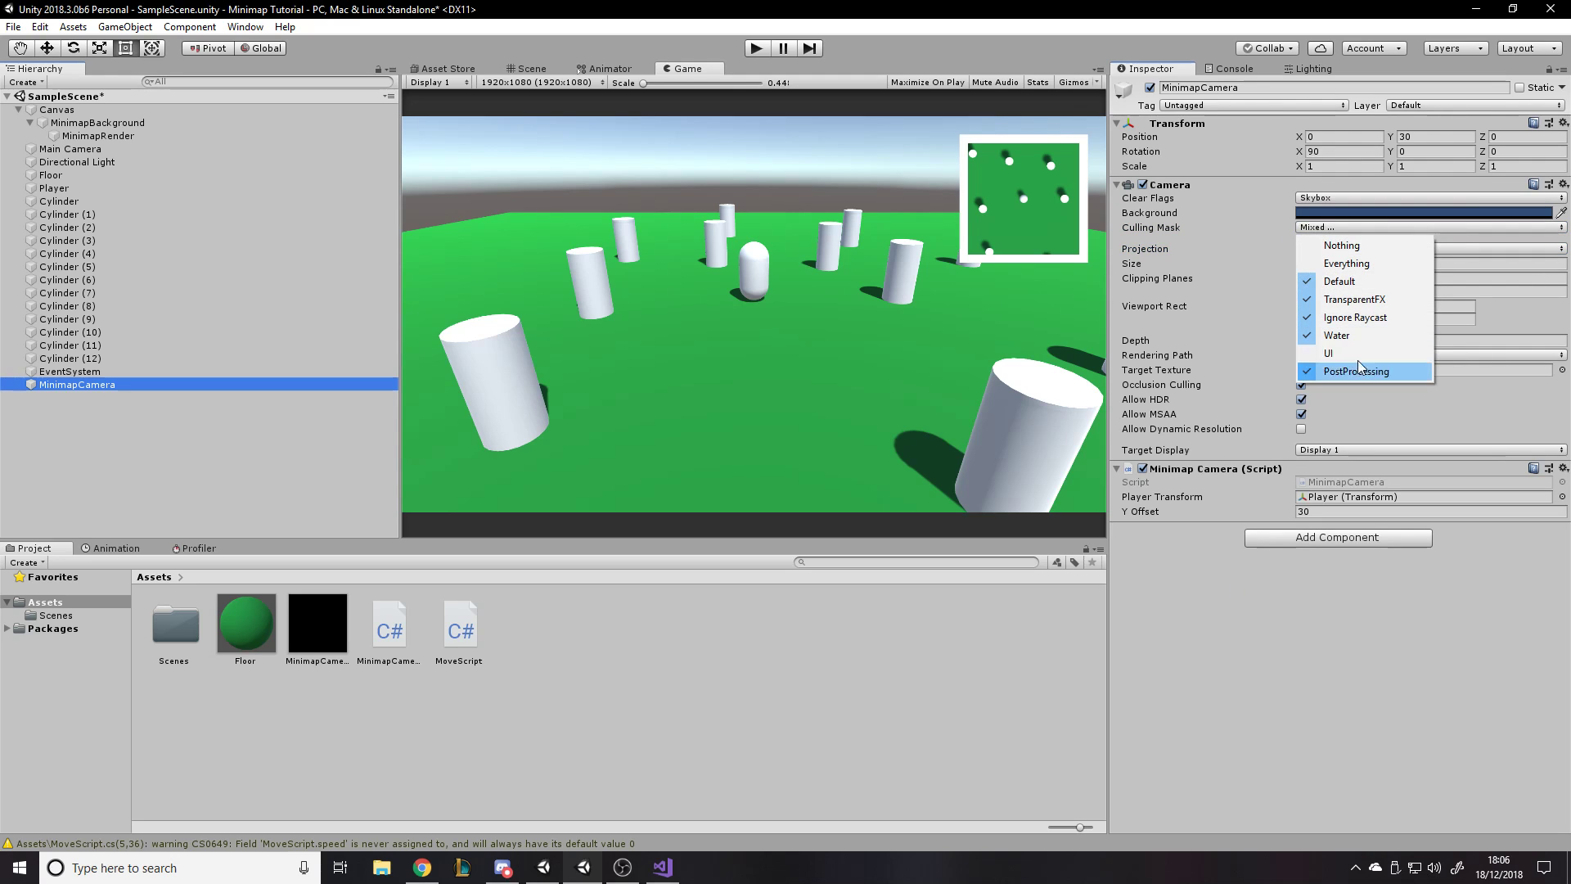
left_click(1242, 562)
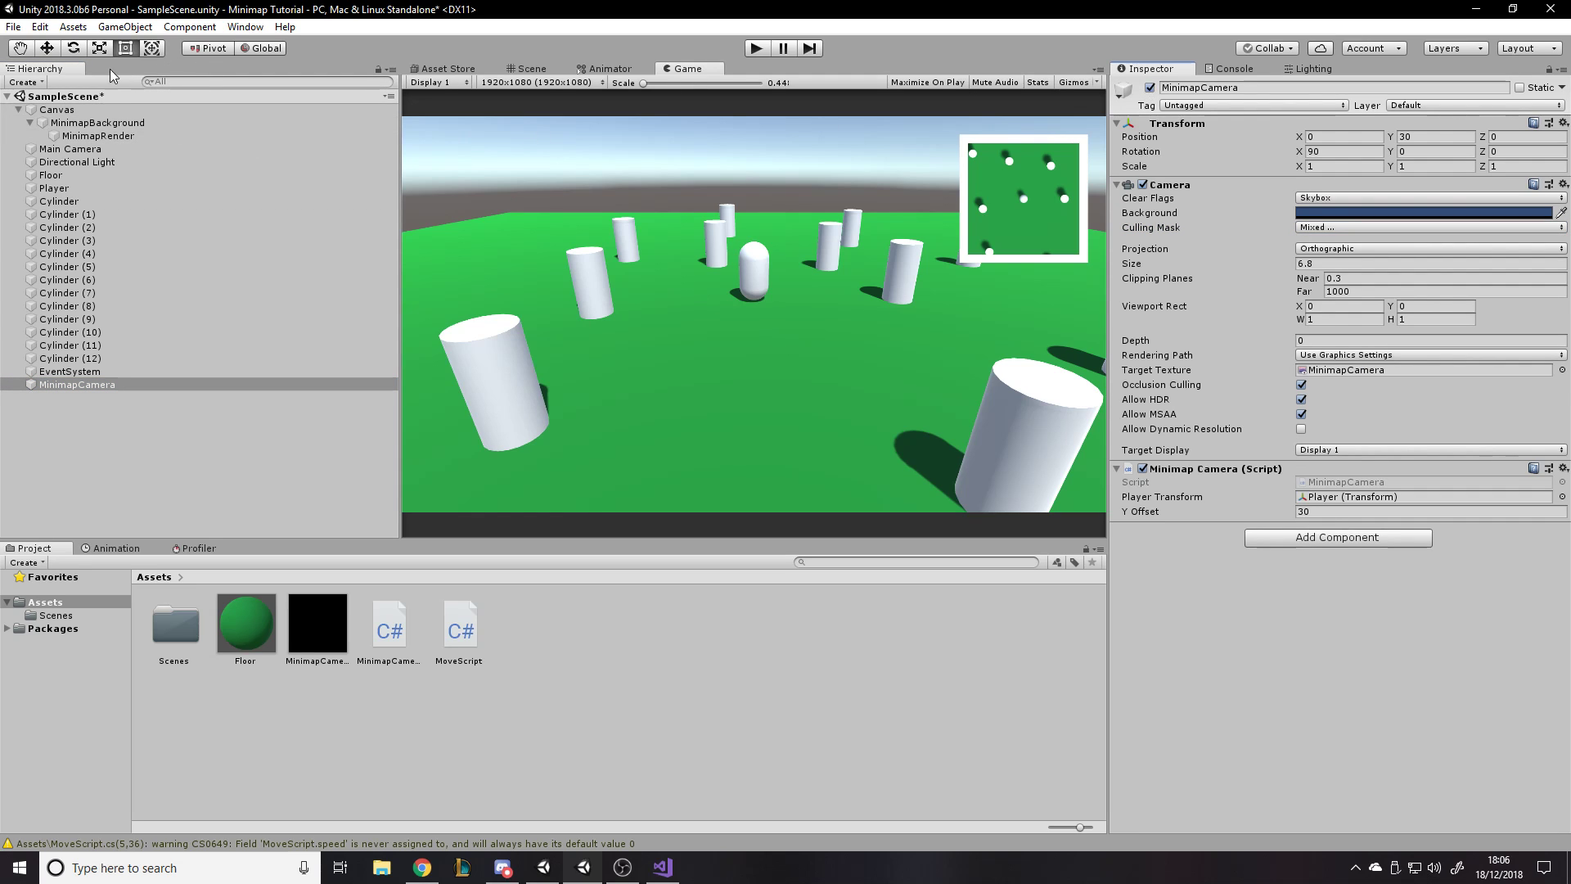
- In the project's Tags and Layers settings, name User Layer 9 "Enemies"
left_click(25, 28)
mouse_move(39, 27)
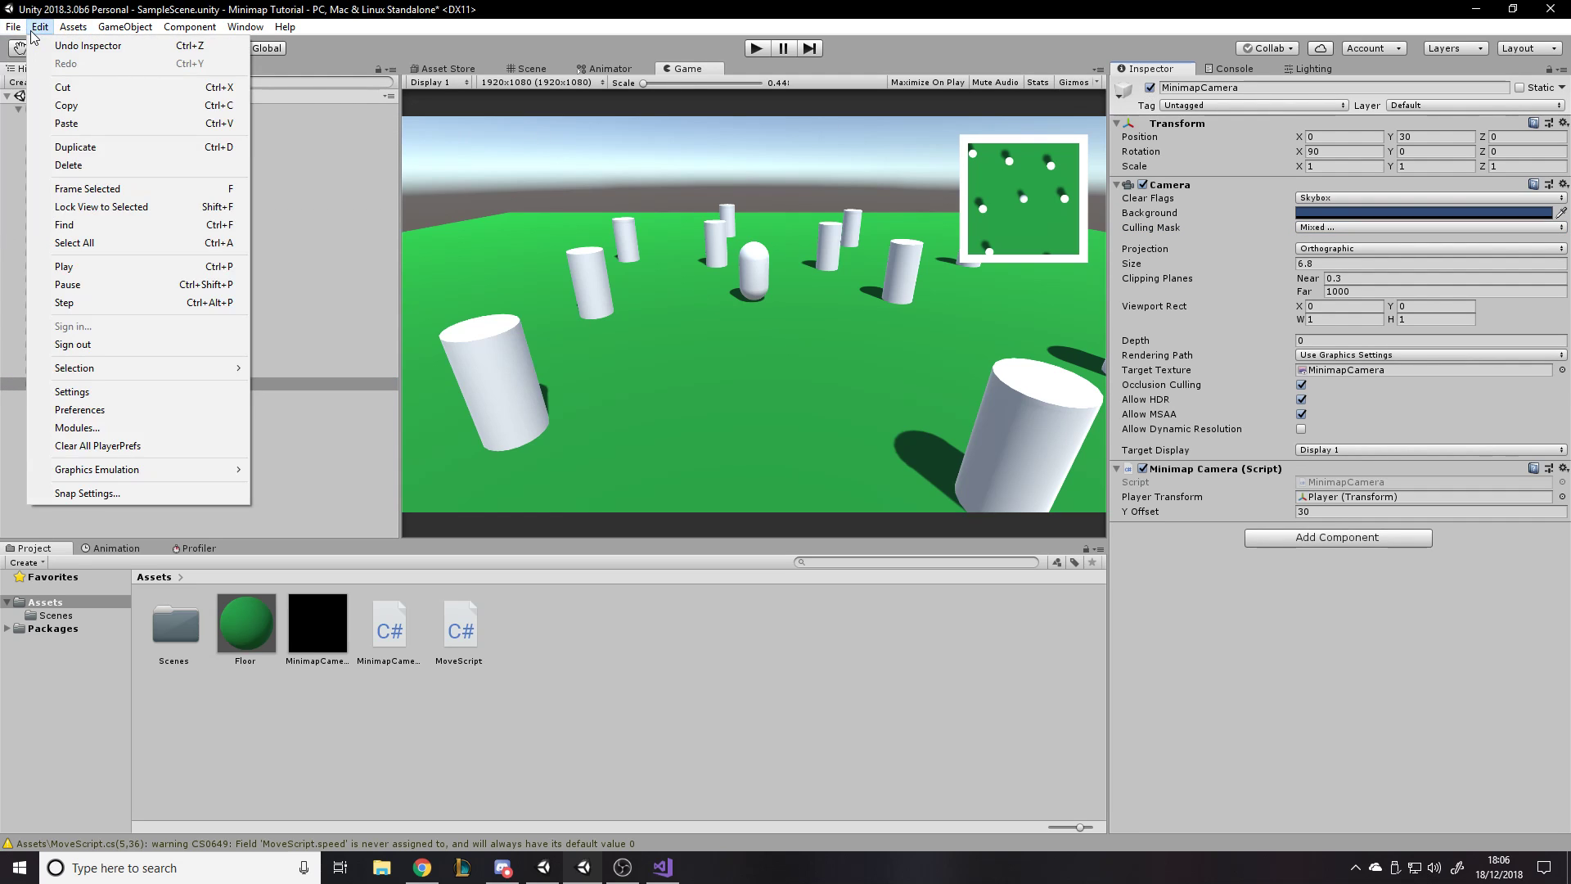
left_click(150, 391)
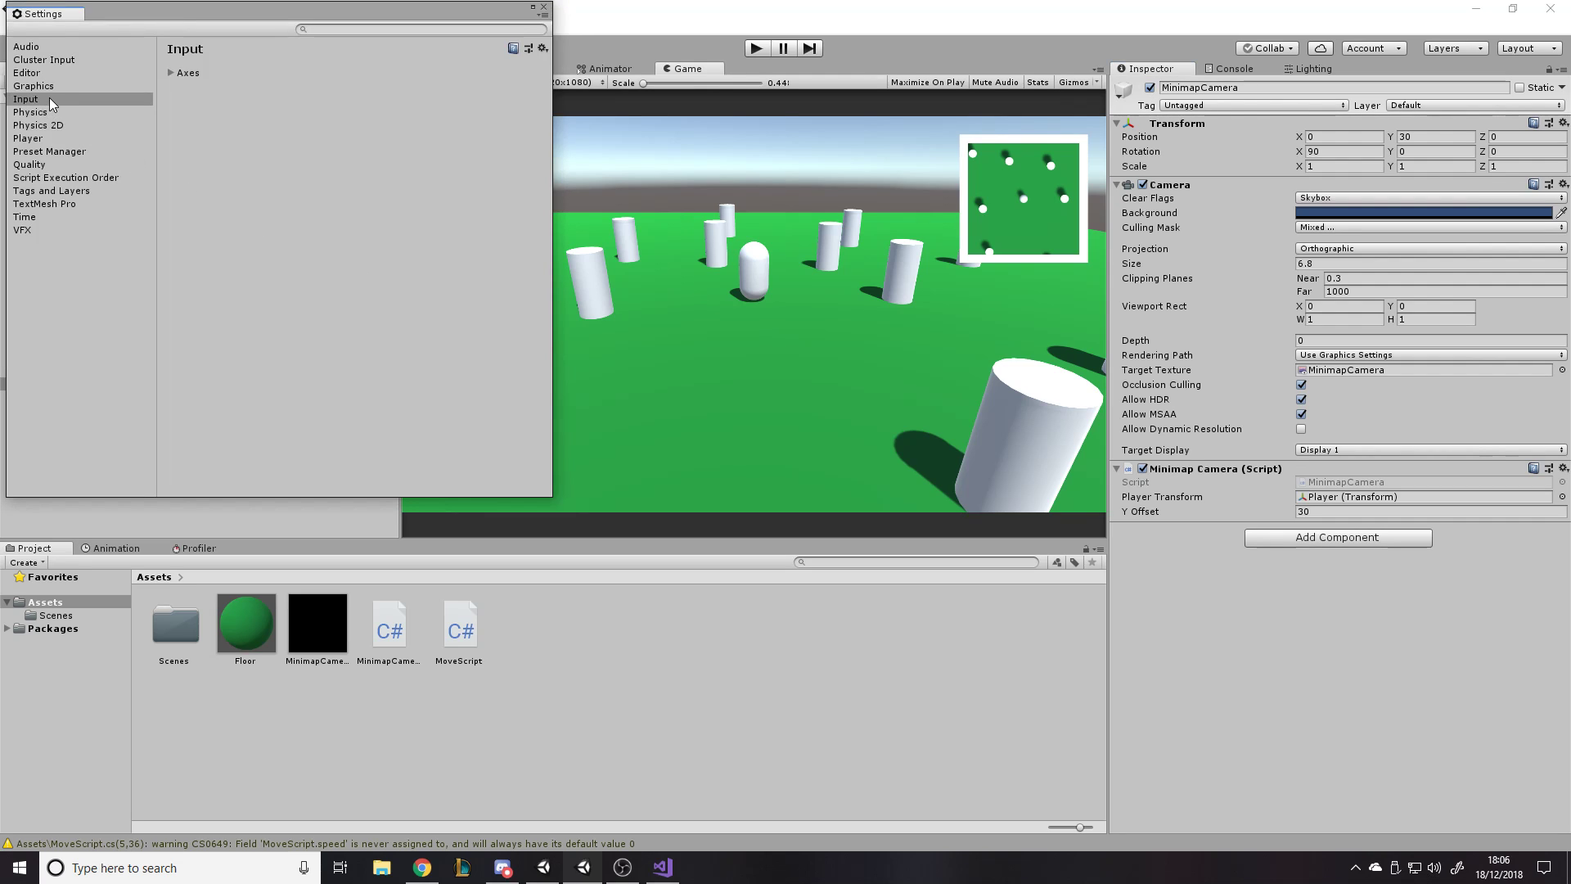
left_click(48, 108)
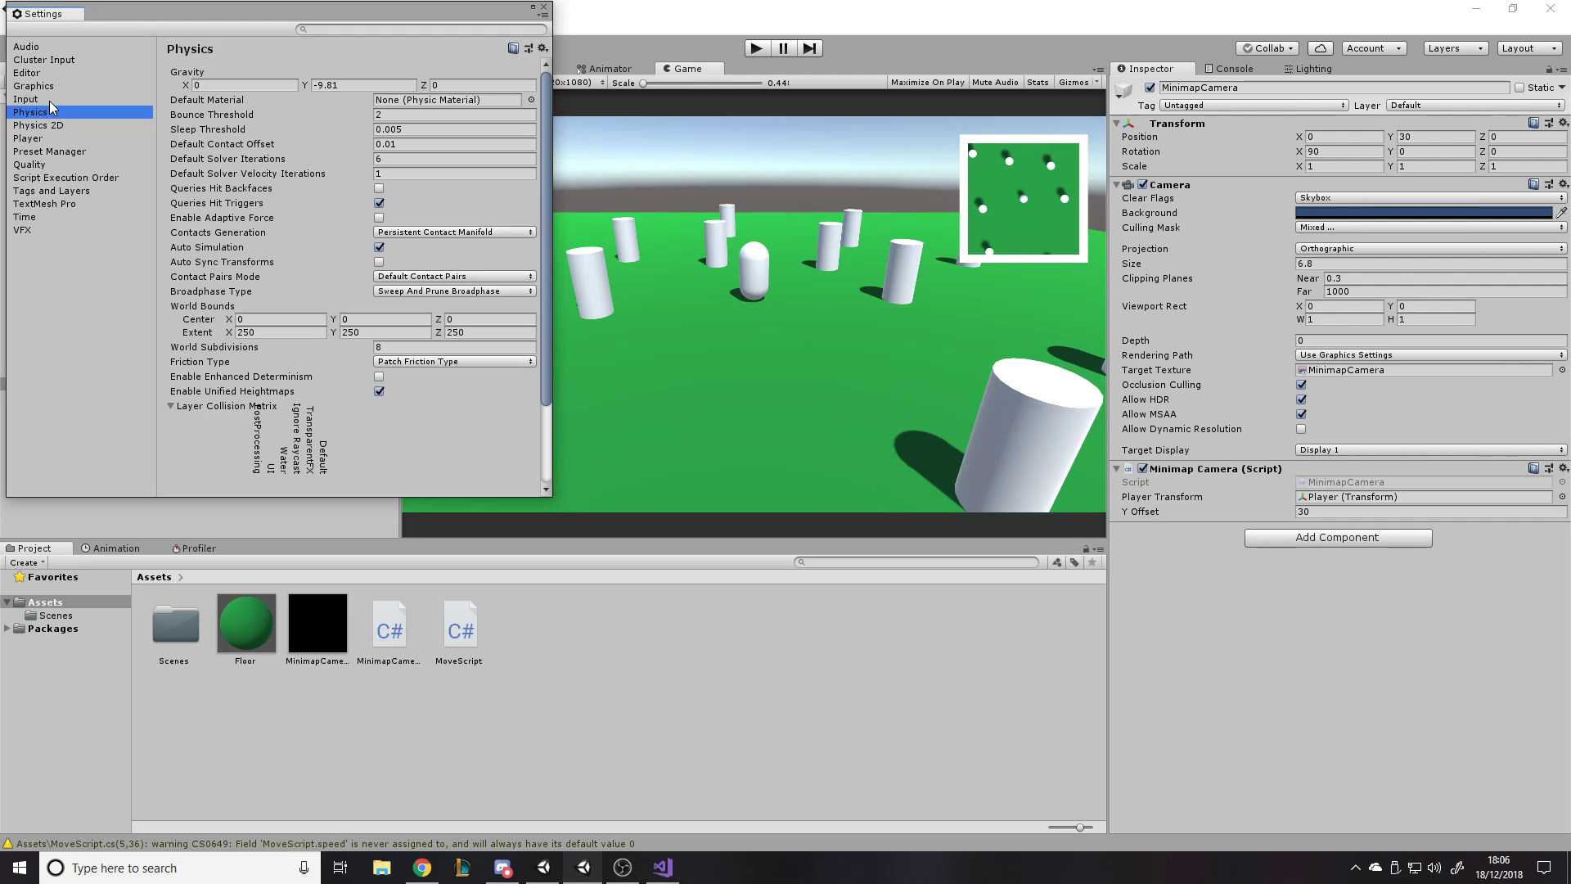
left_click(65, 193)
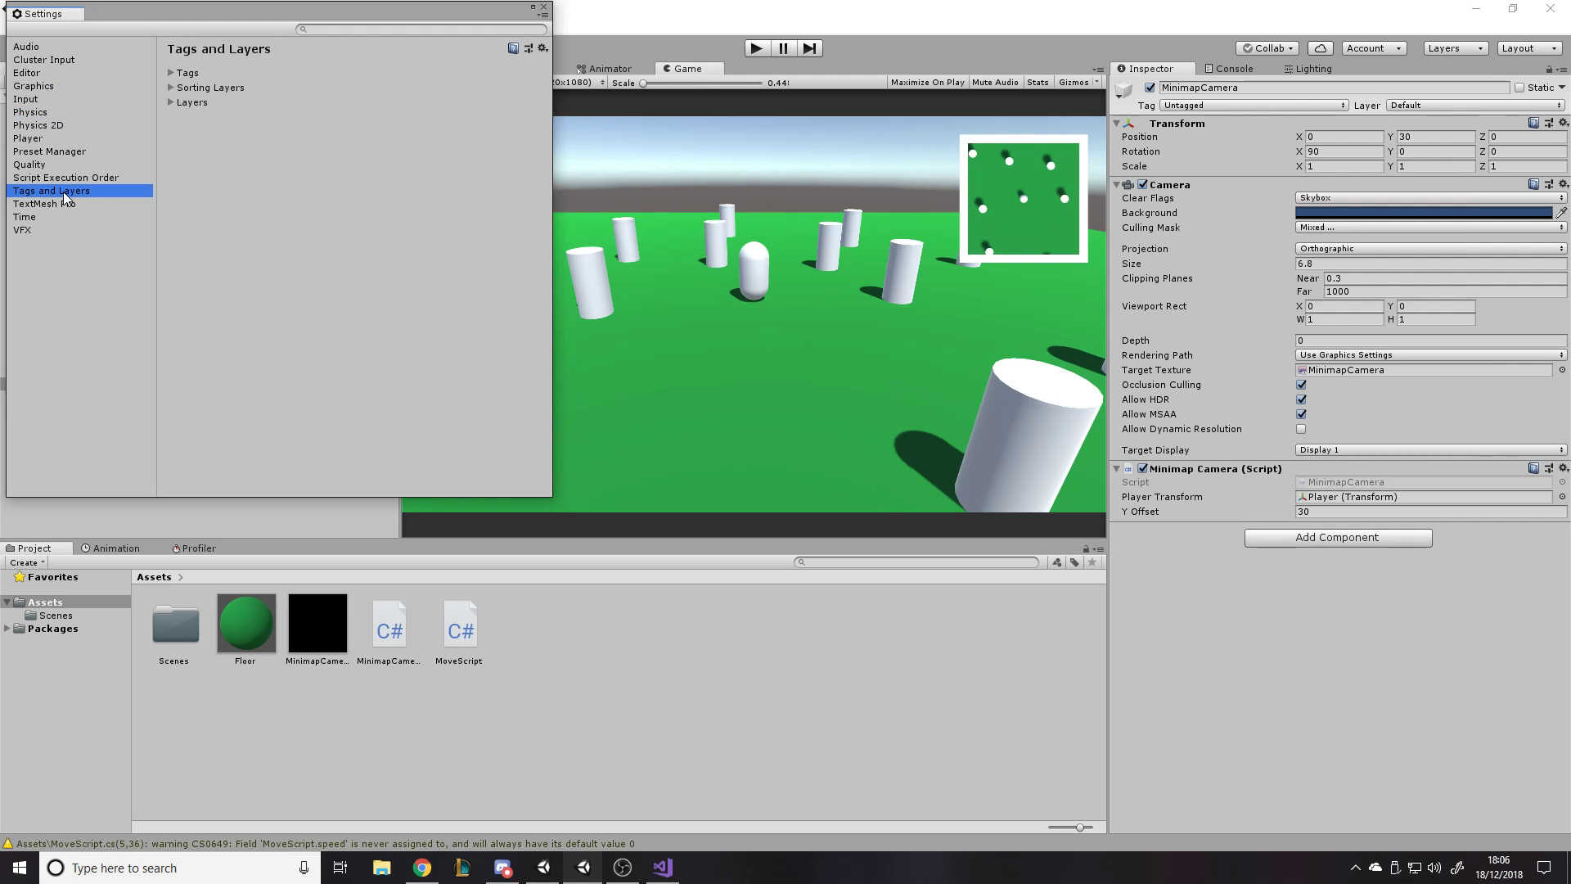
left_click(182, 103)
left_click(366, 239)
left_click(386, 253)
type("Enemies")
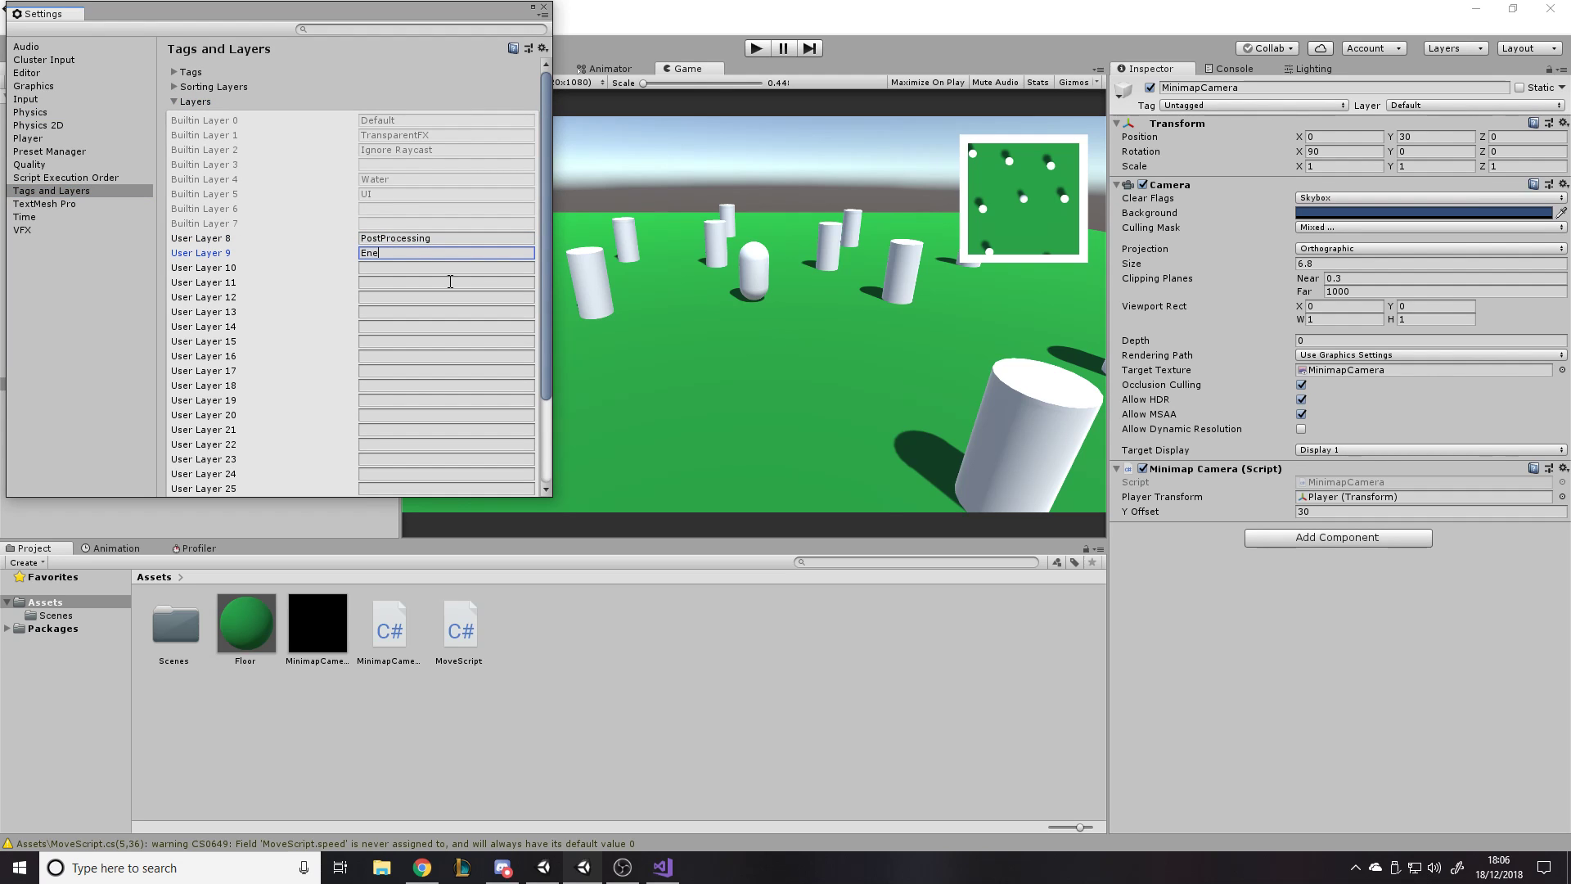
- In the project's Tags and Layers settings, name User Layer 10 "RenderToMinimap" and close the settings
left_click(542, 7)
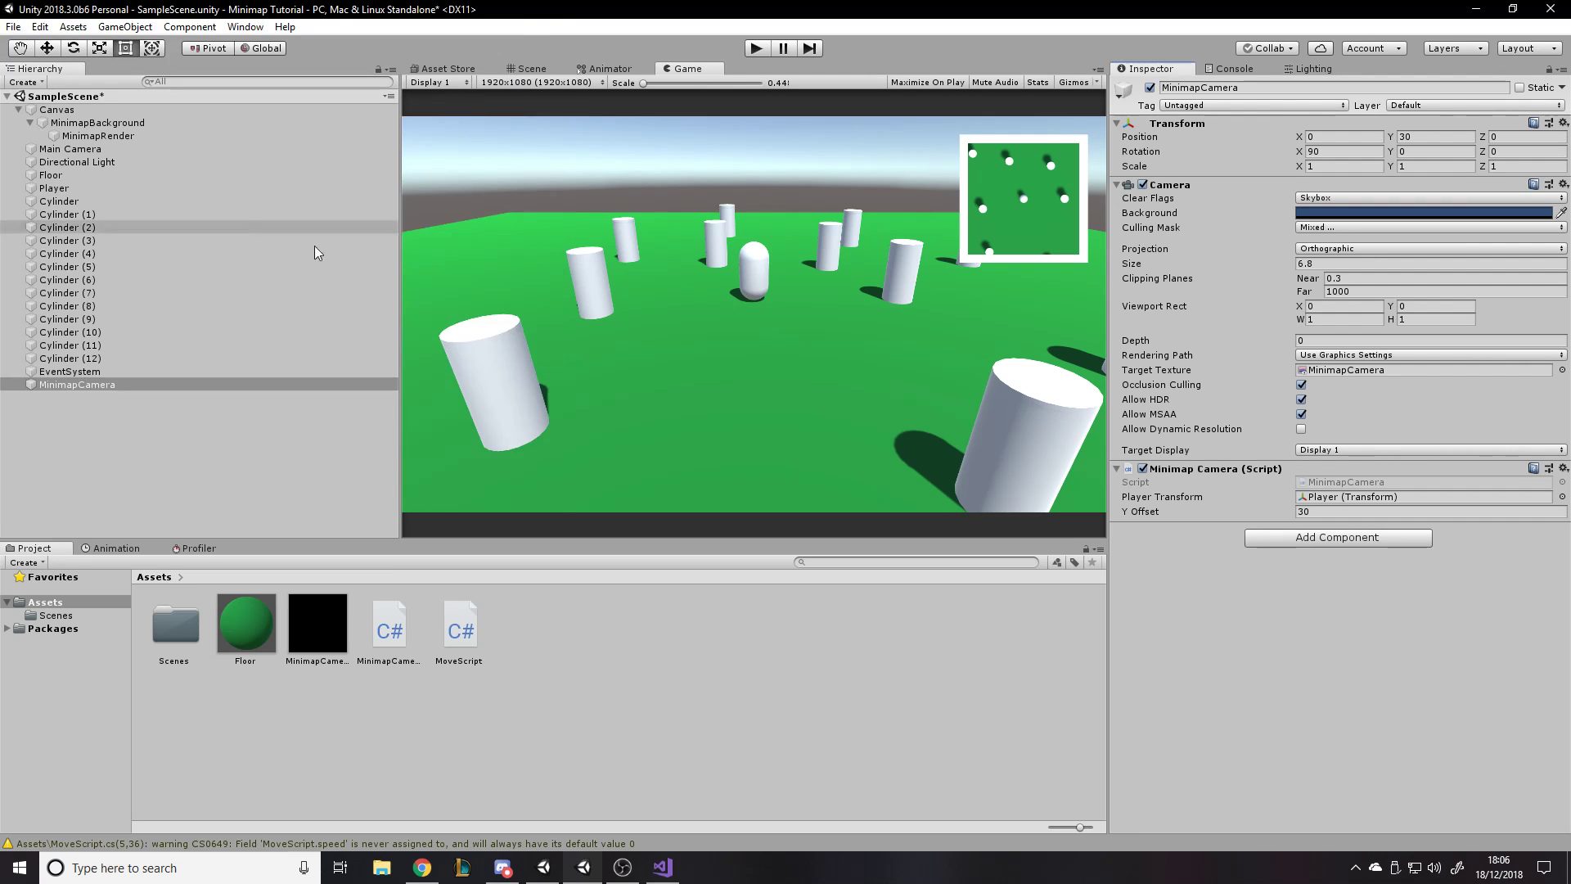
left_click(125, 361)
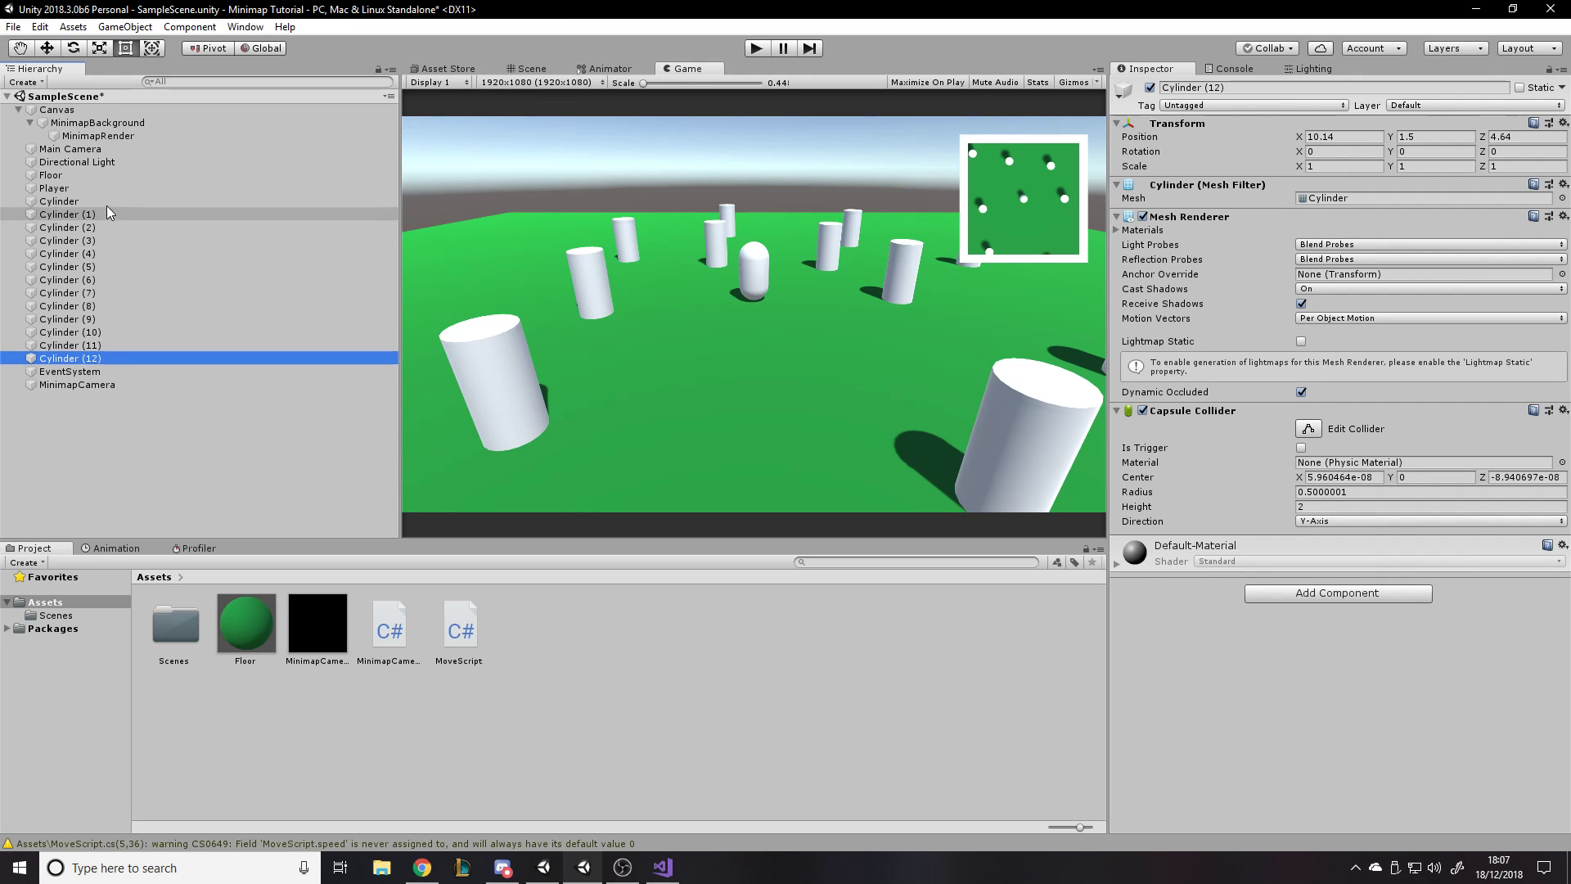
left_click(14, 27)
mouse_move(39, 27)
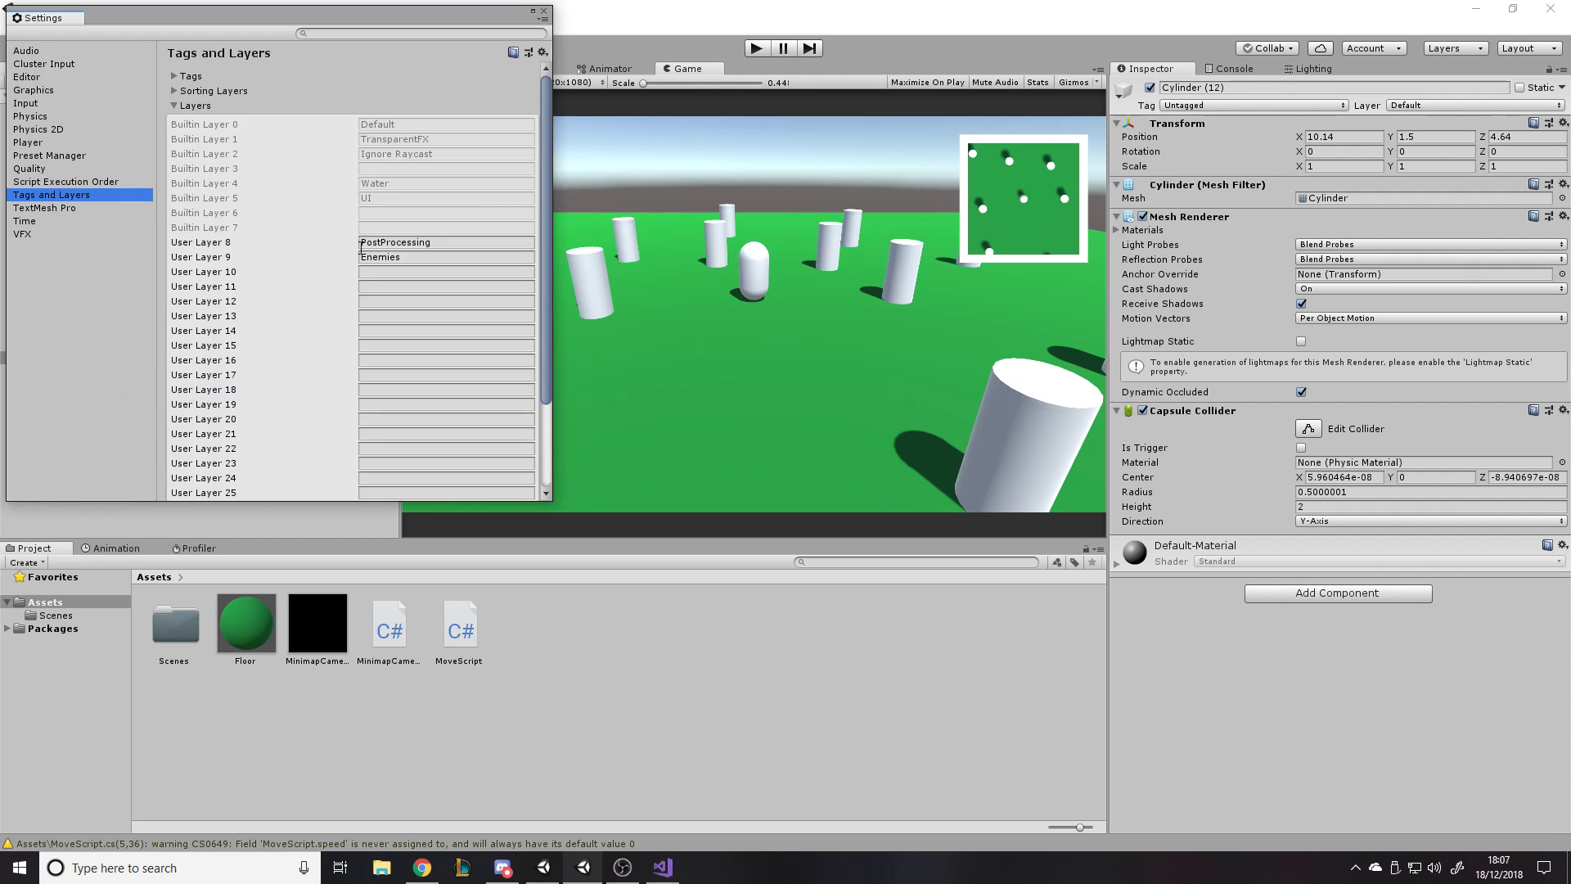
left_click(457, 255)
left_click(450, 273)
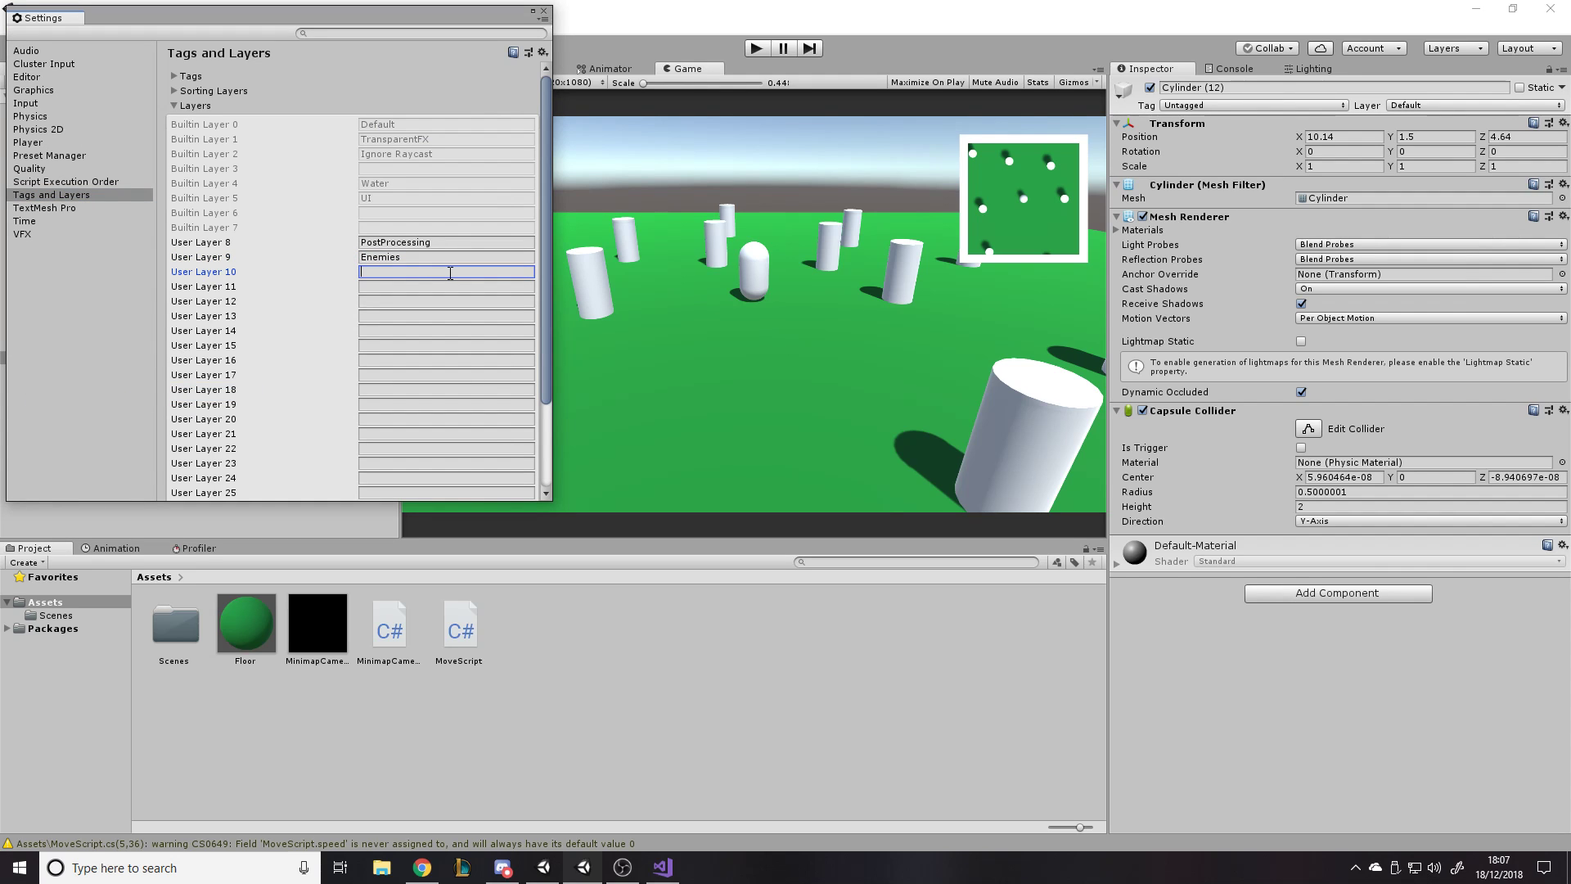
left_click(450, 257)
left_click(421, 274)
left_click(544, 12)
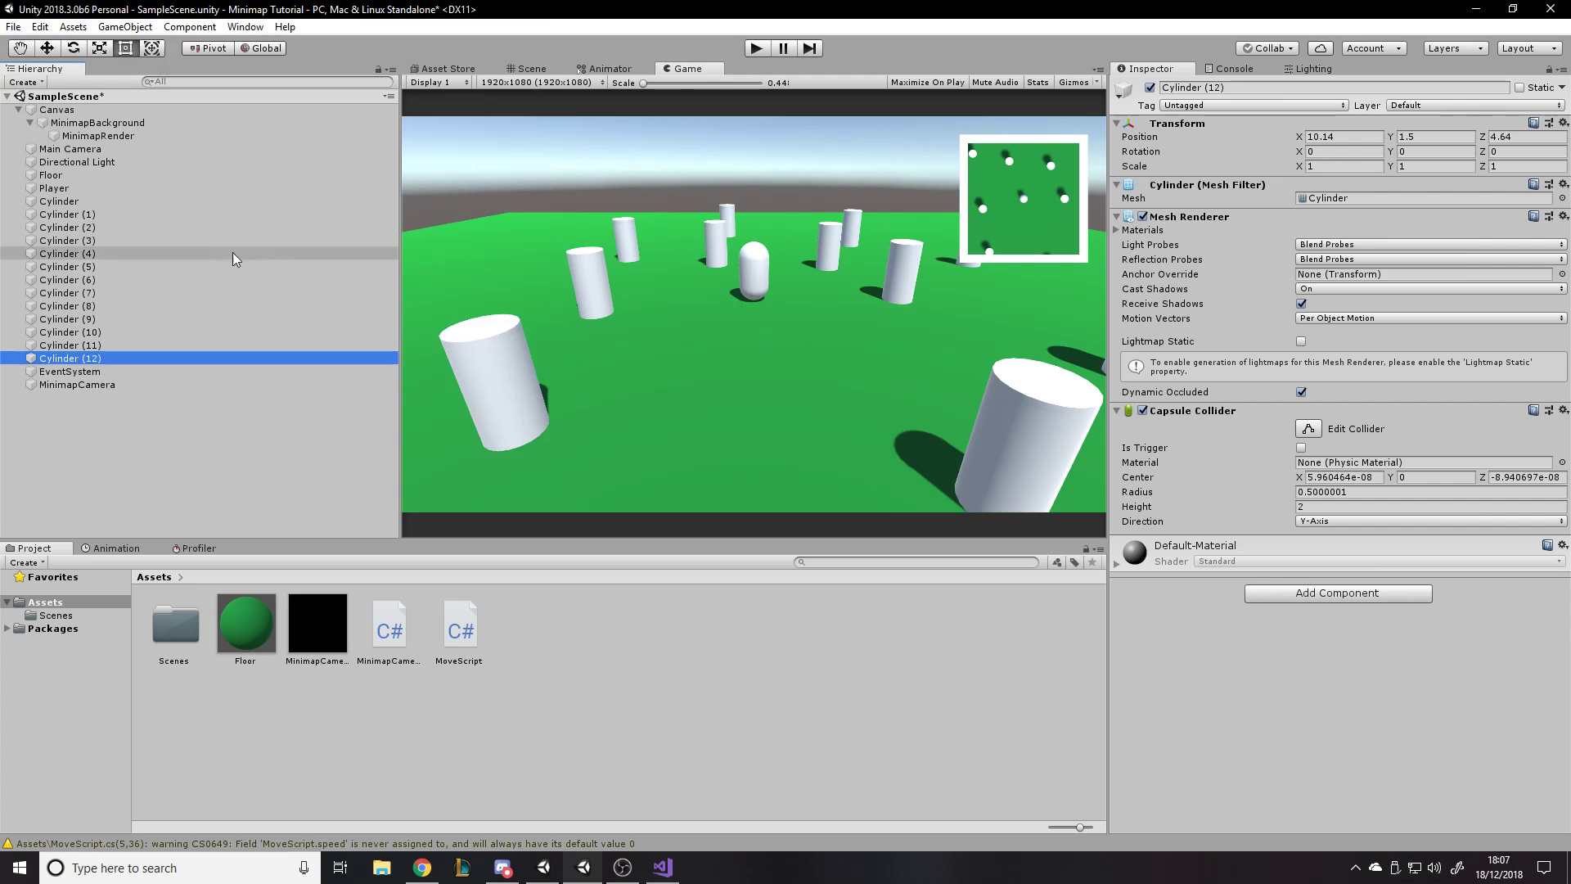
- Assign all the cylinders, from Cylinder to Cylinder (12), to the Enemies layer
left_click(83, 201)
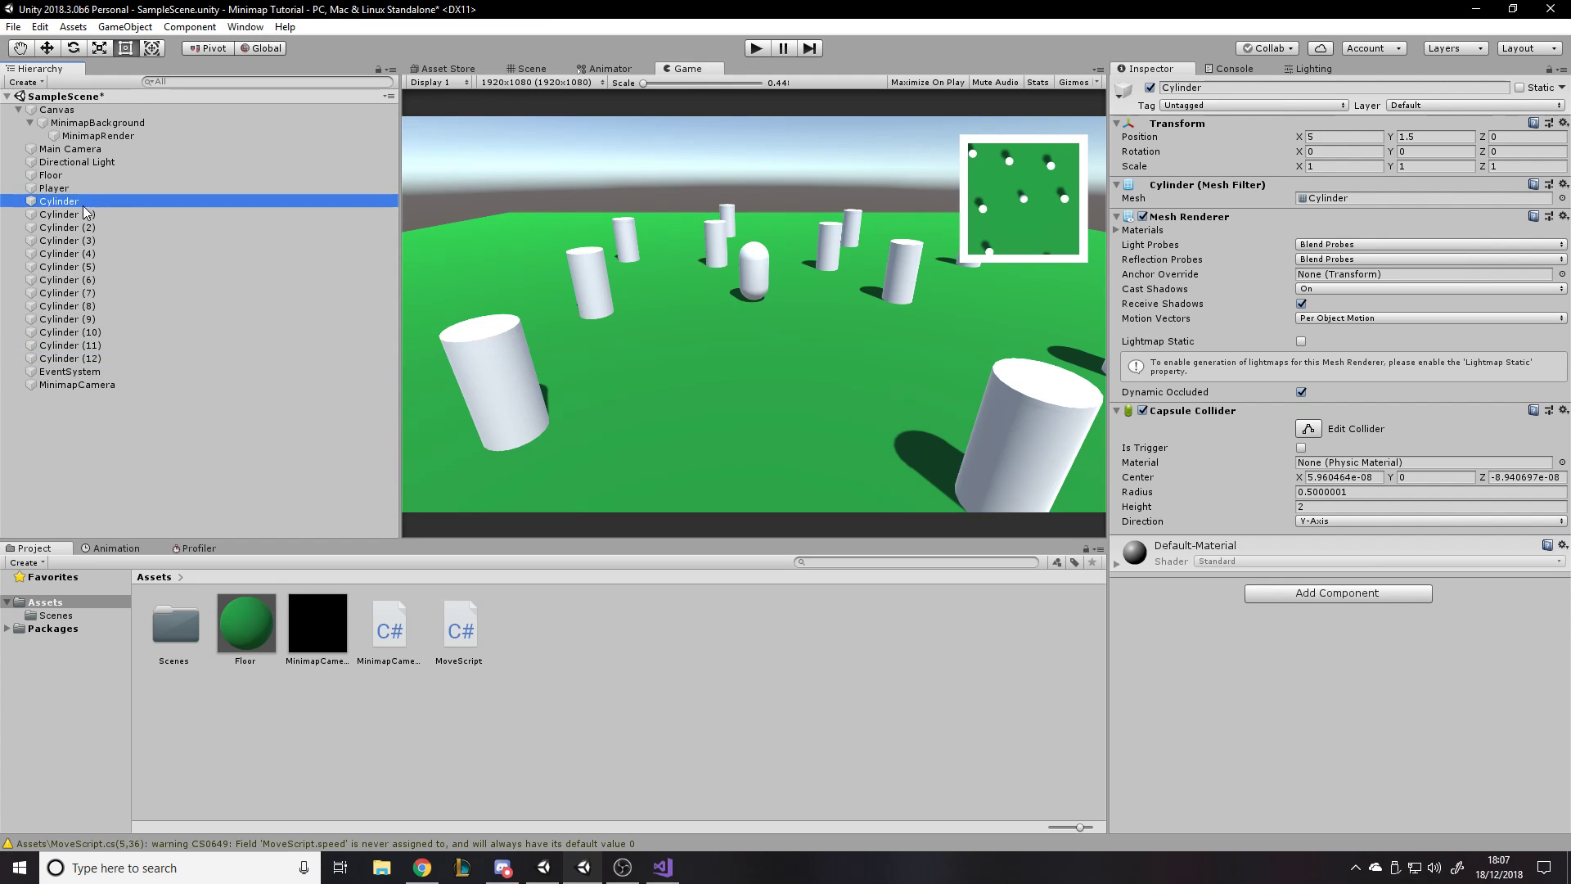
left_click(82, 360, "shift")
left_click(533, 68)
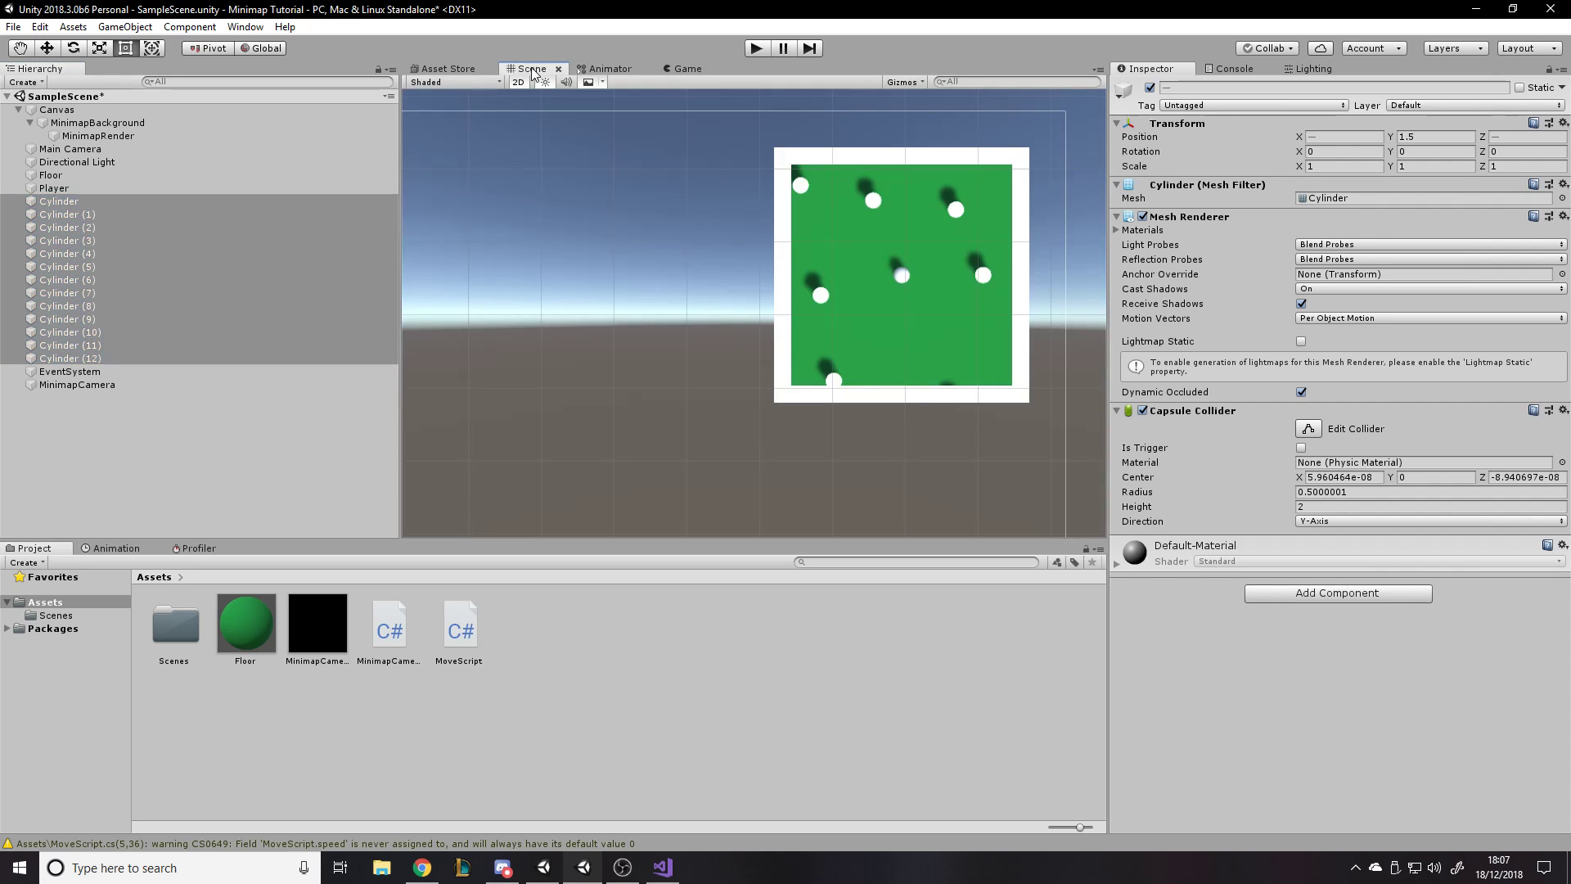
left_click(679, 69)
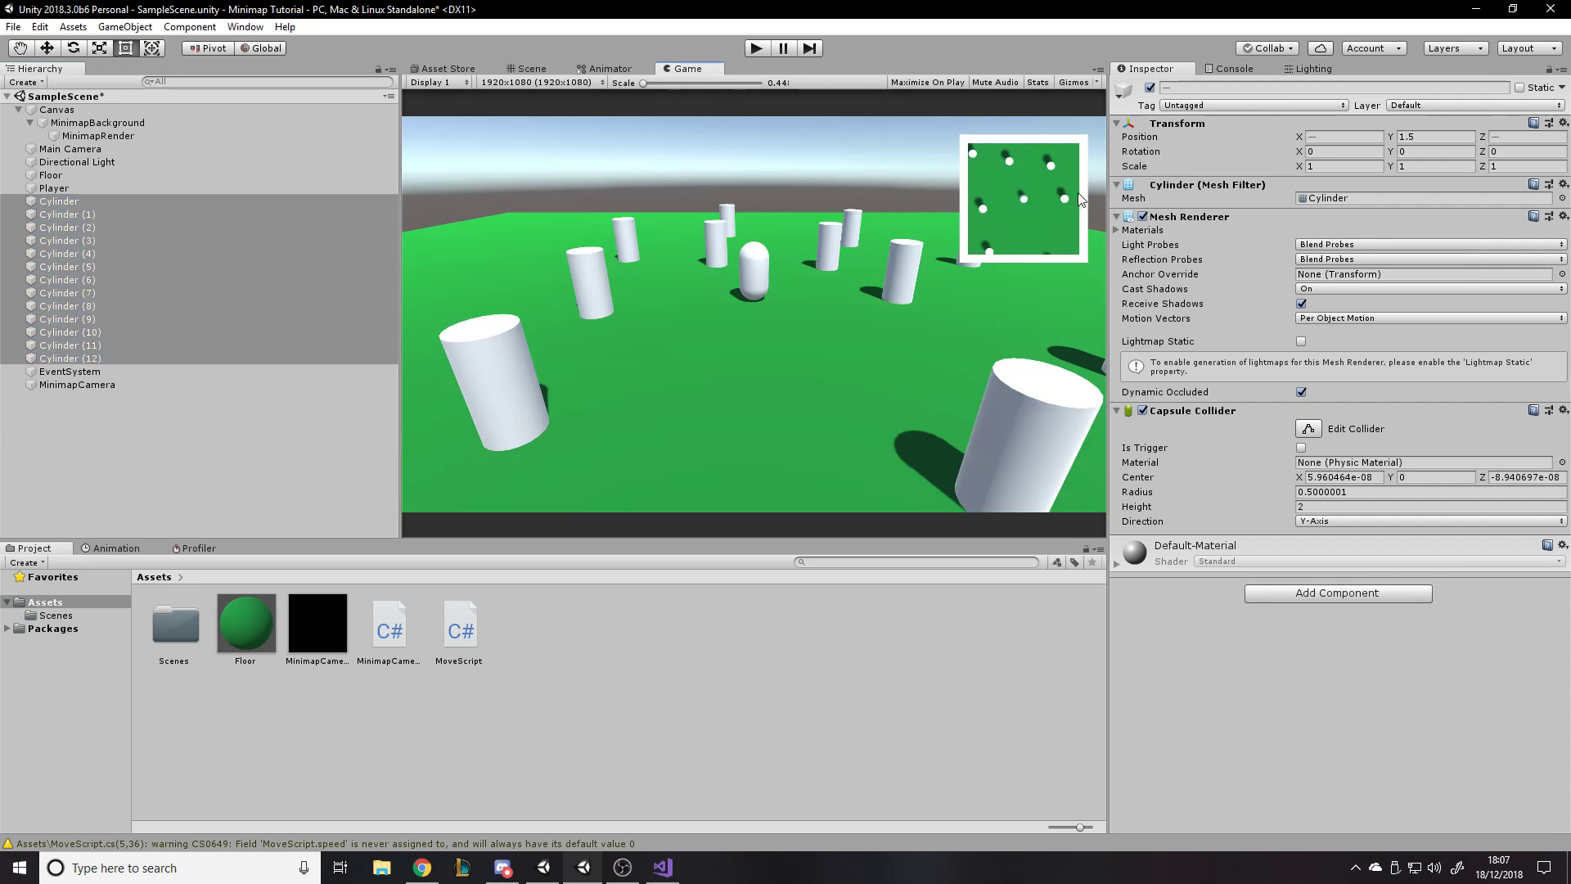
left_click(1432, 107)
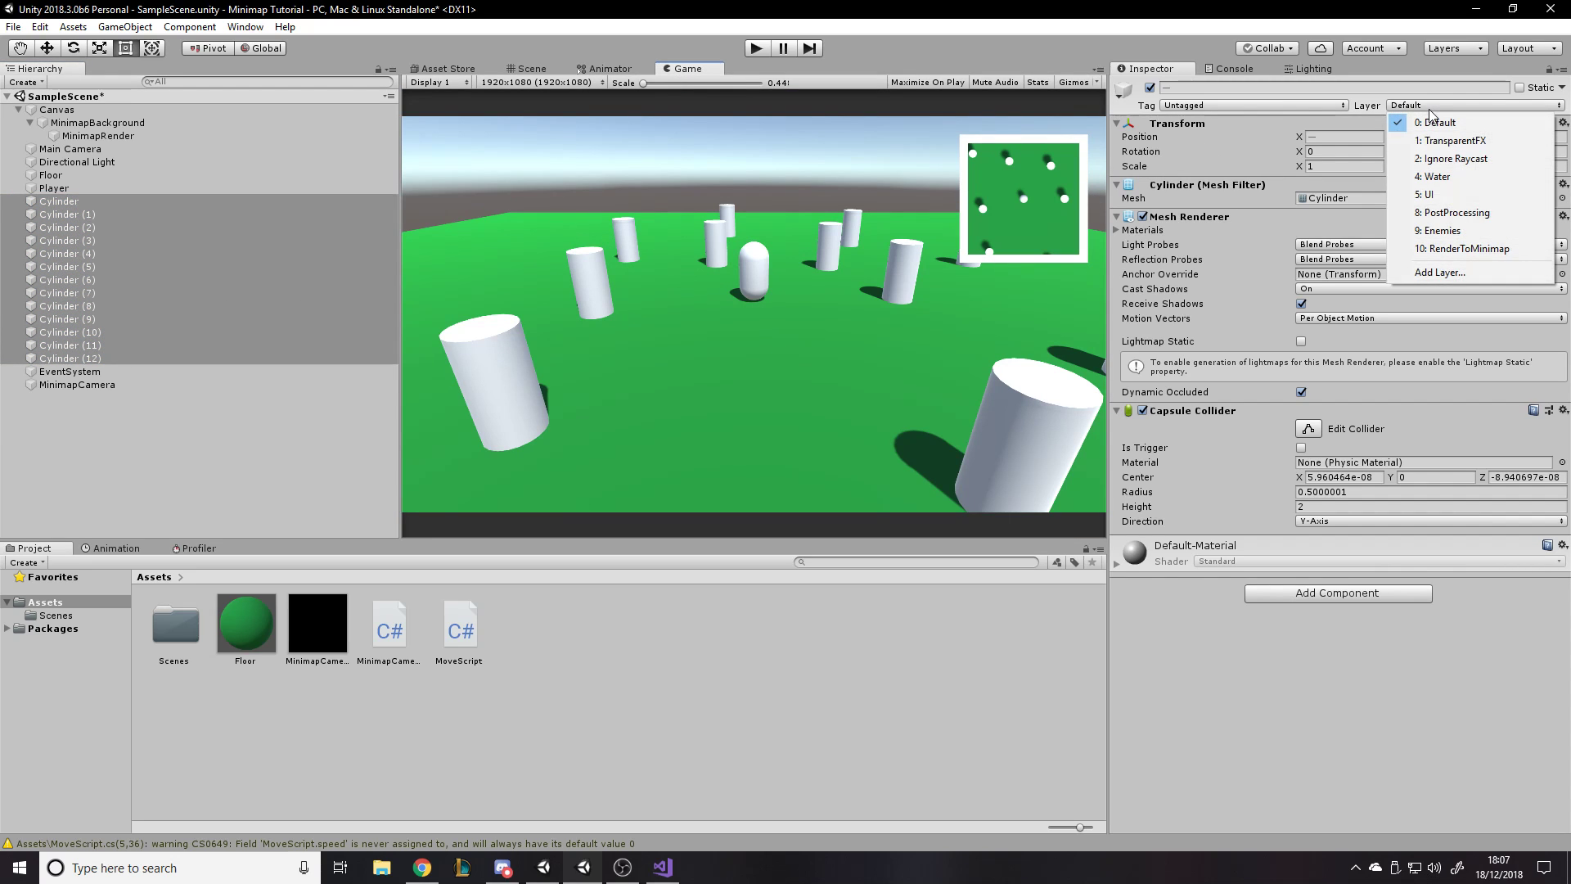
left_click(1456, 232)
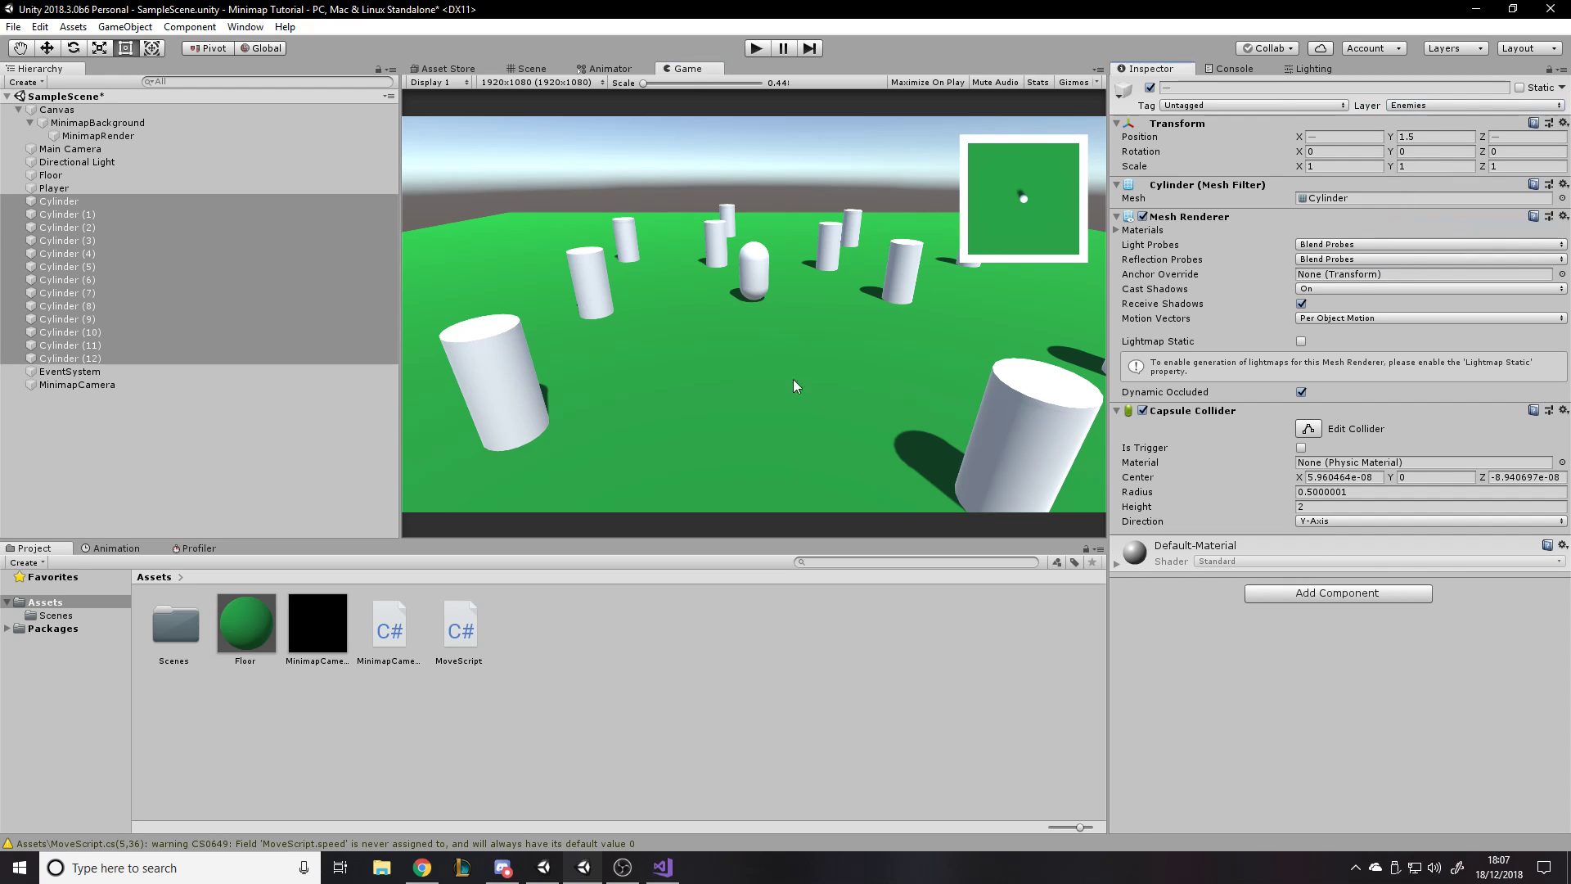
- Check which layers MinimapCamera's culling mask includes
left_click(82, 383)
left_click(1334, 227)
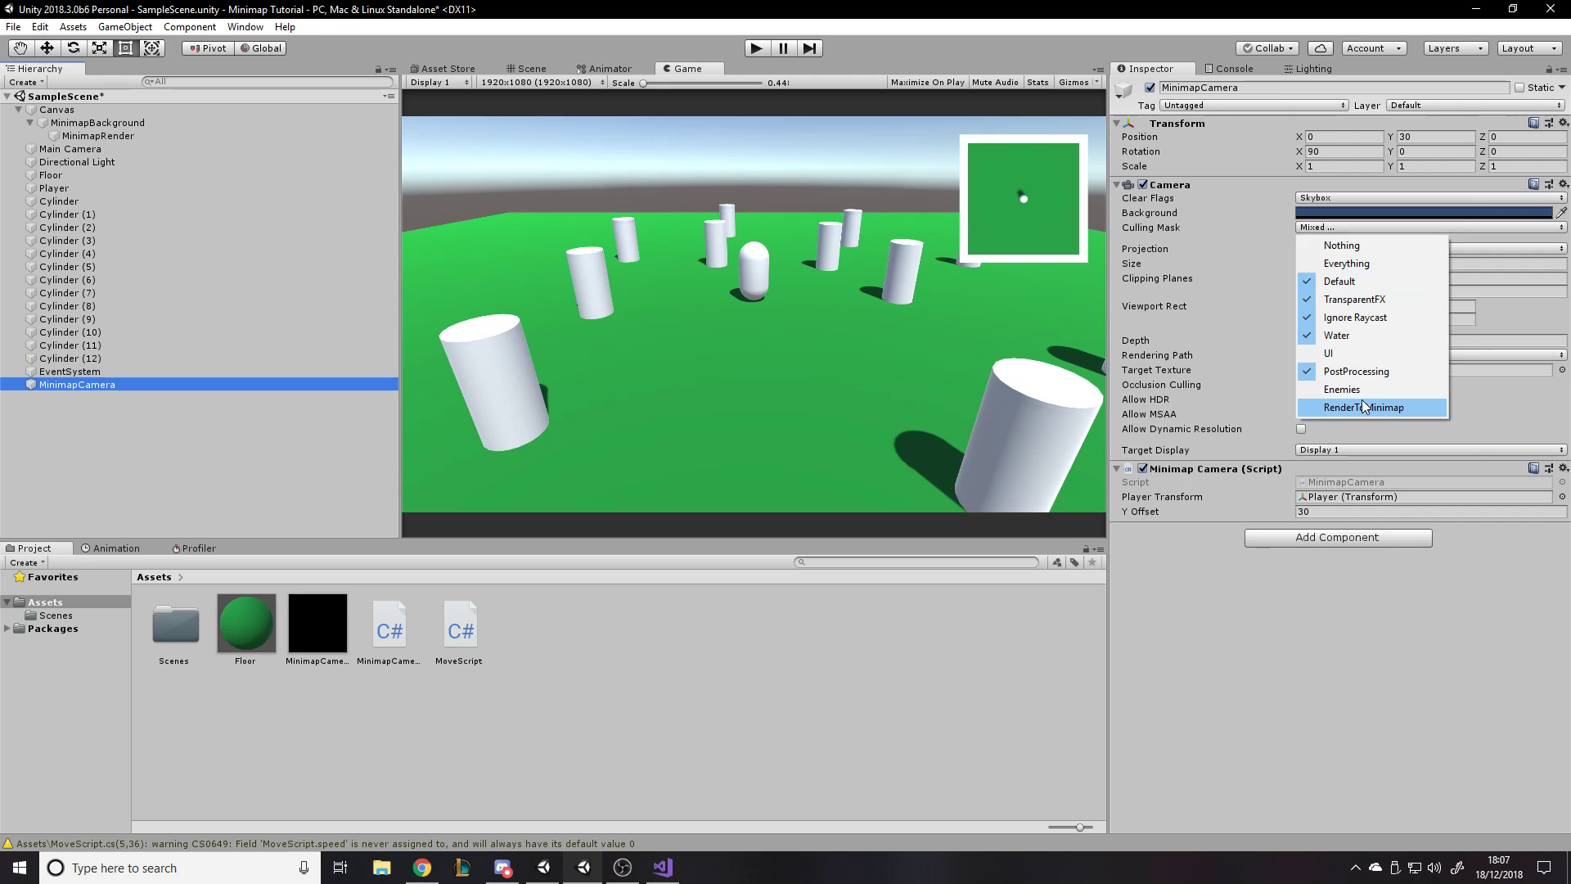
left_click(1239, 636)
- Add a 3D sphere as a child of every cylinder in the scene at once
left_click(156, 203)
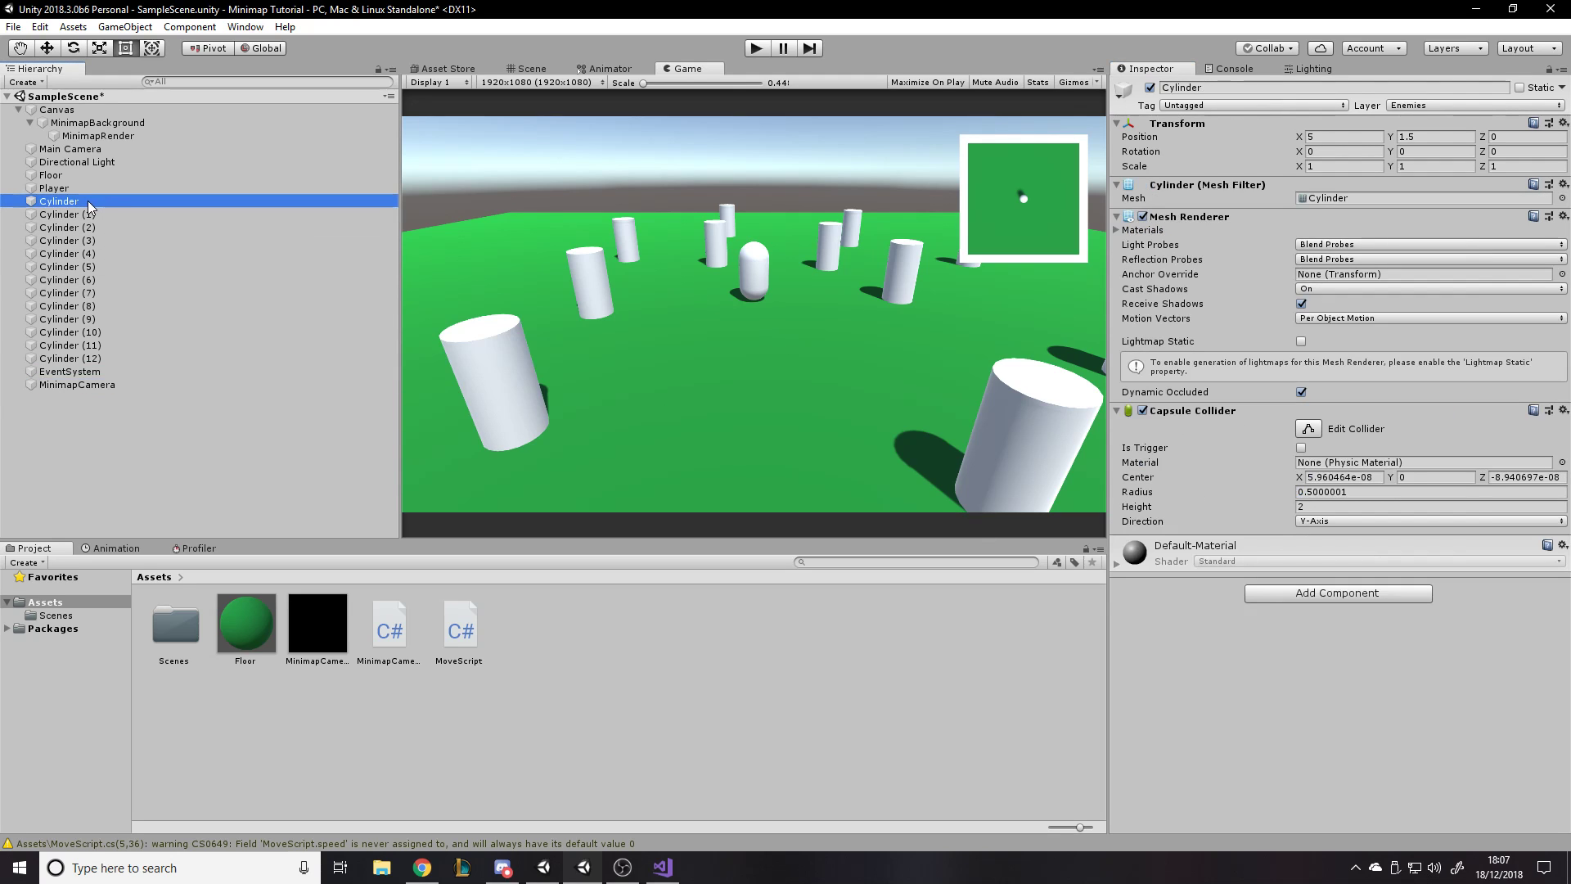
left_click(81, 357, "shift")
left_click_drag(90, 301, 646, 672)
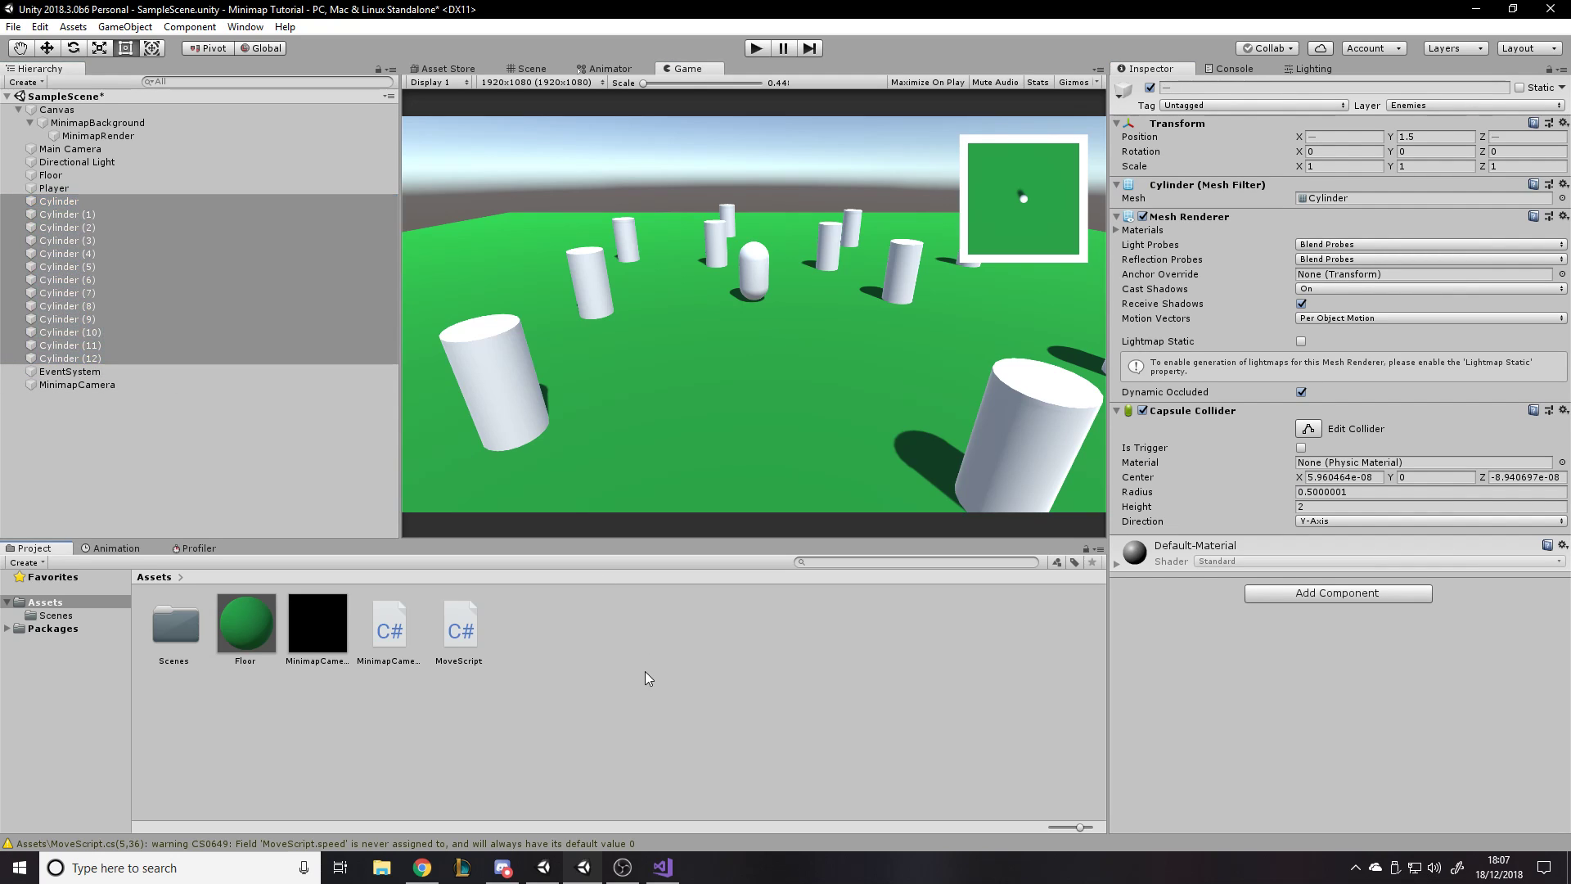
left_click(107, 200)
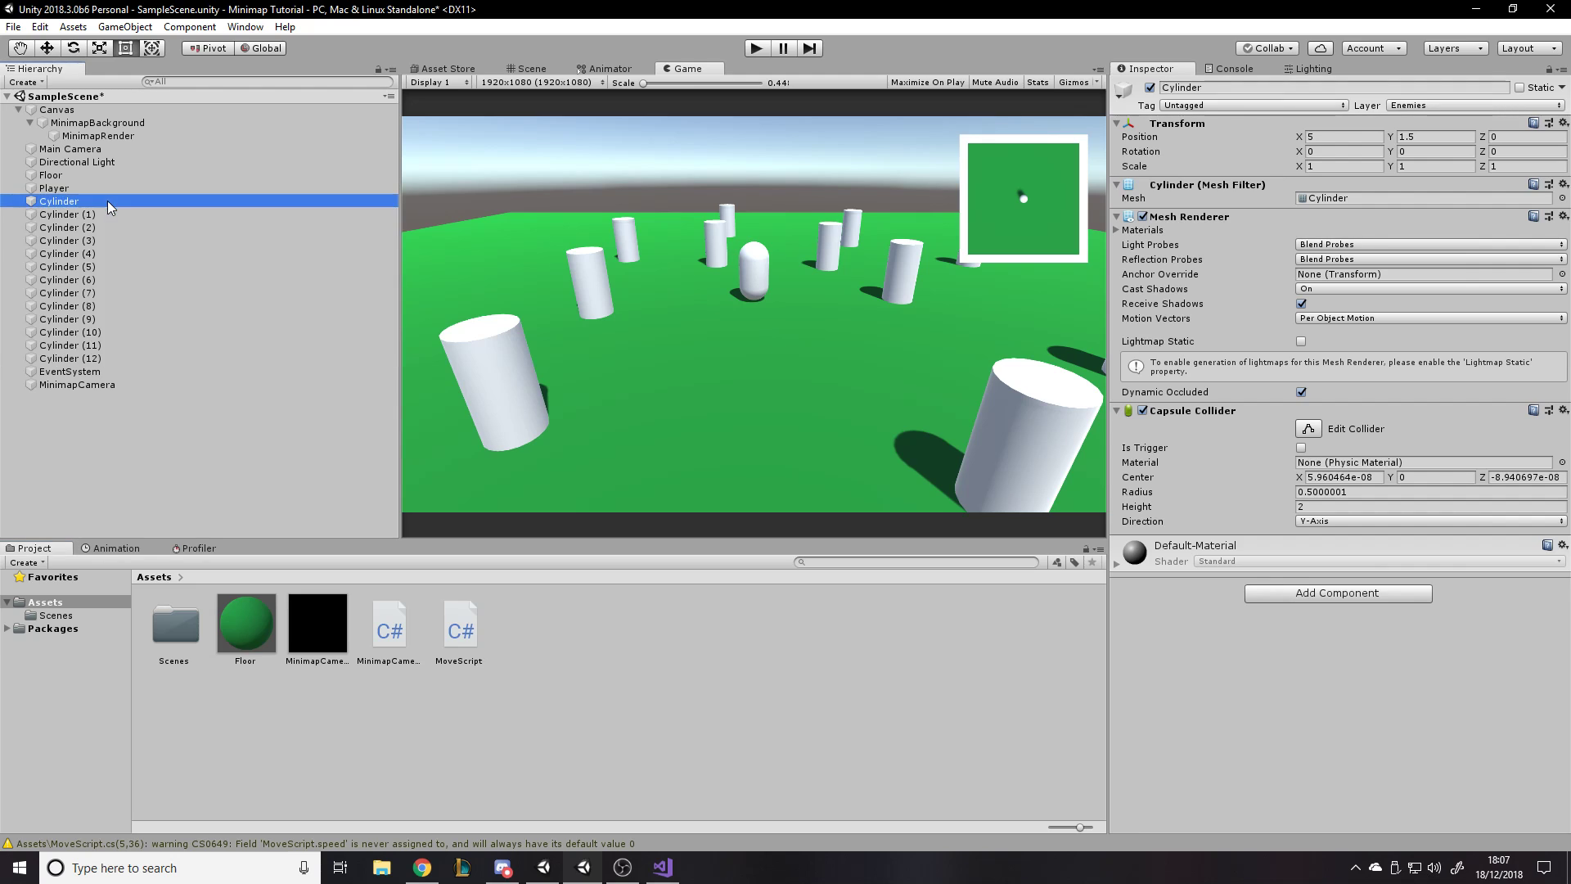
left_click(102, 358, "shift")
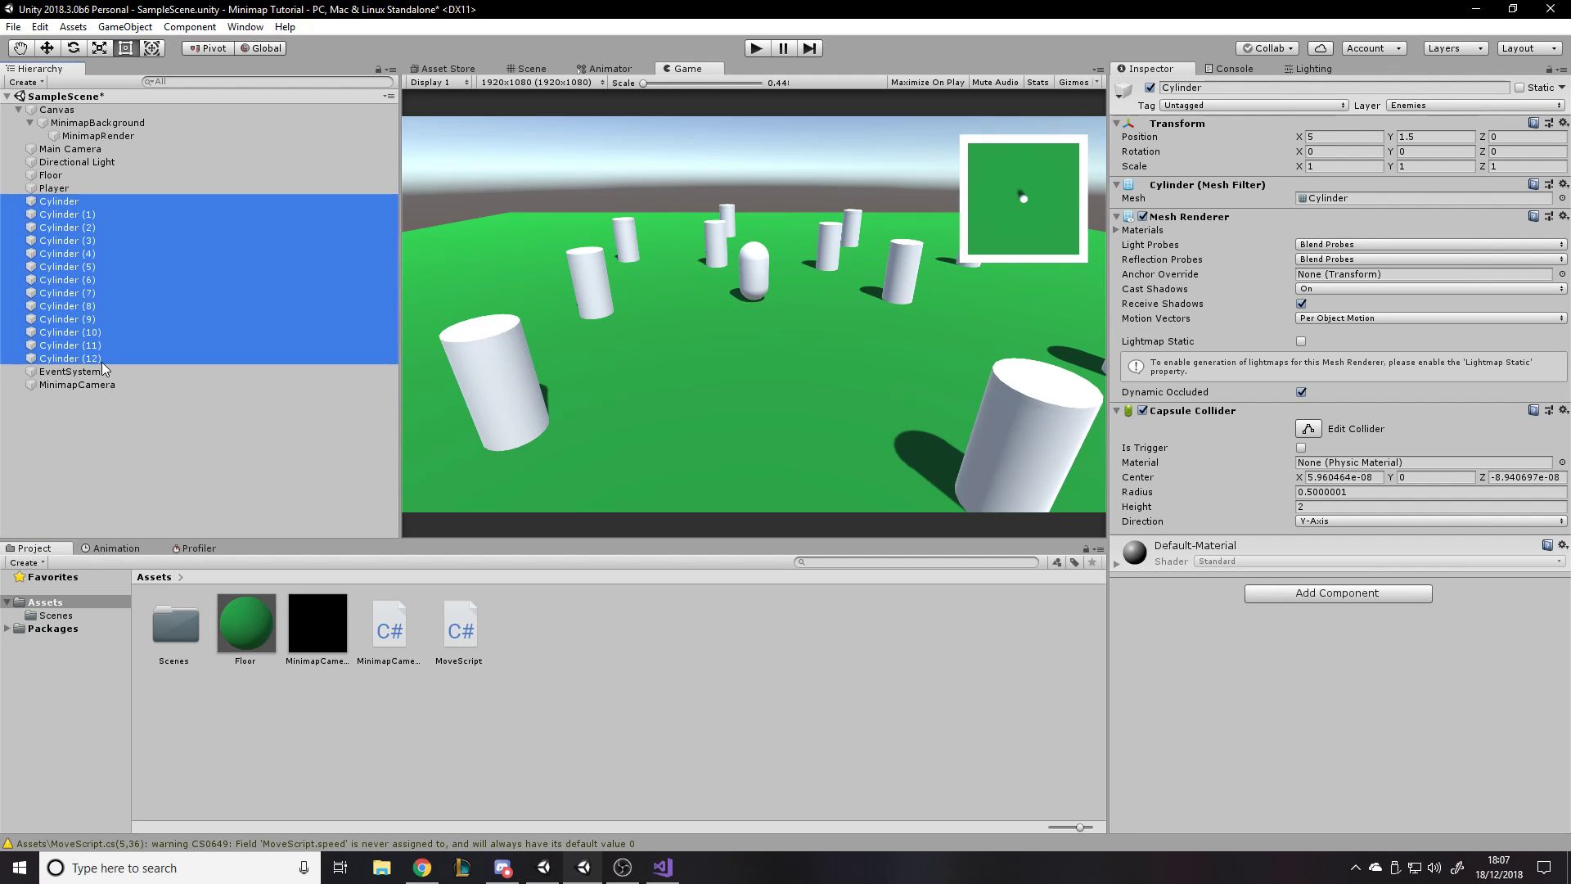
right_click(69, 206)
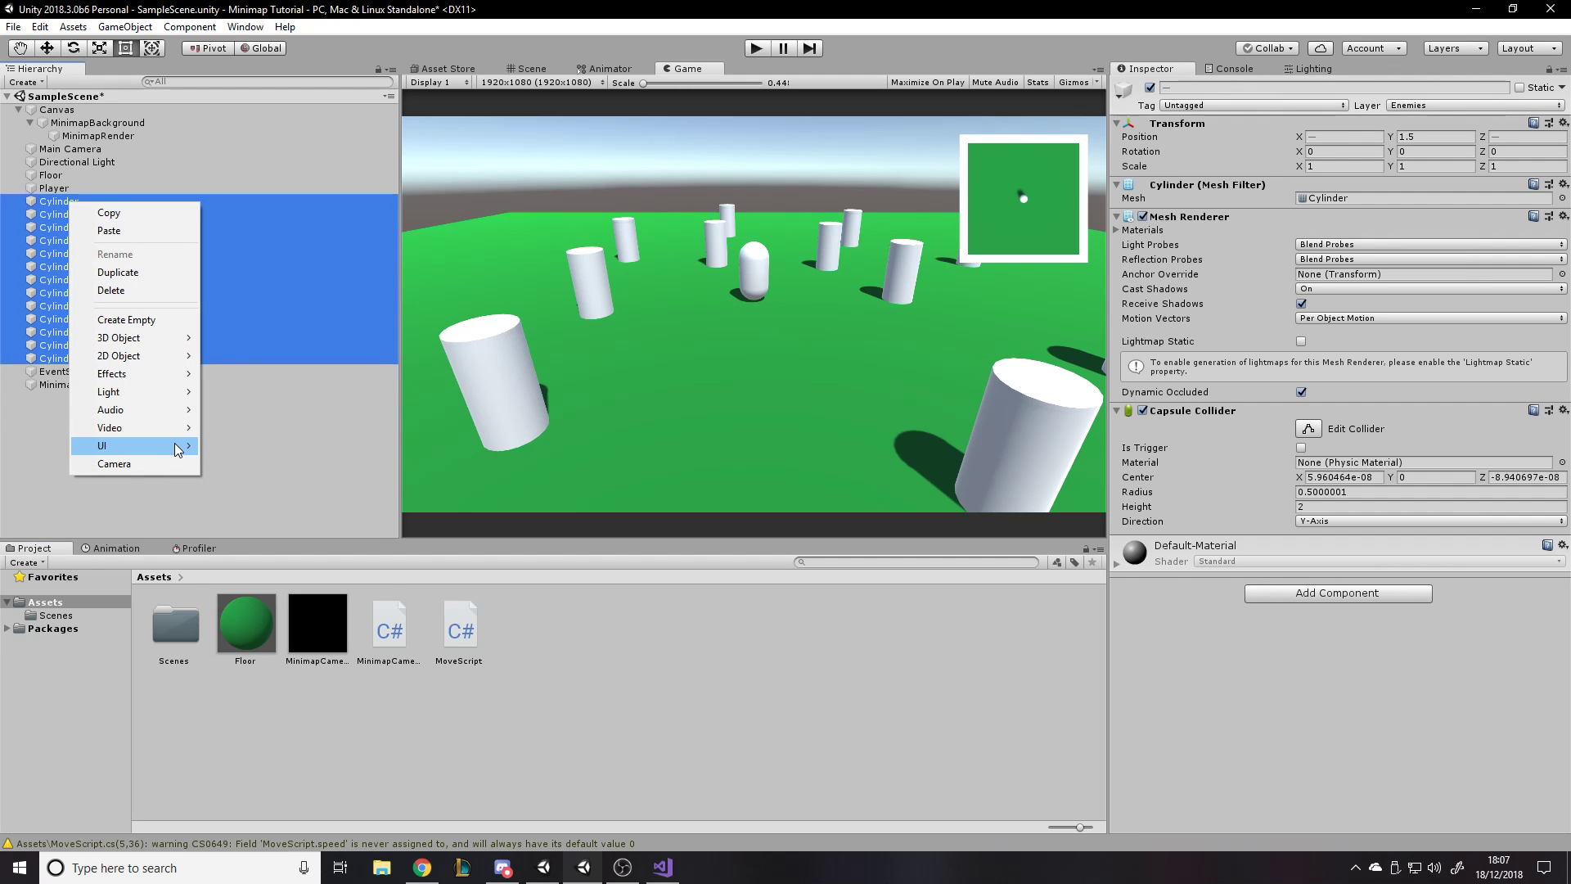
mouse_move(155, 338)
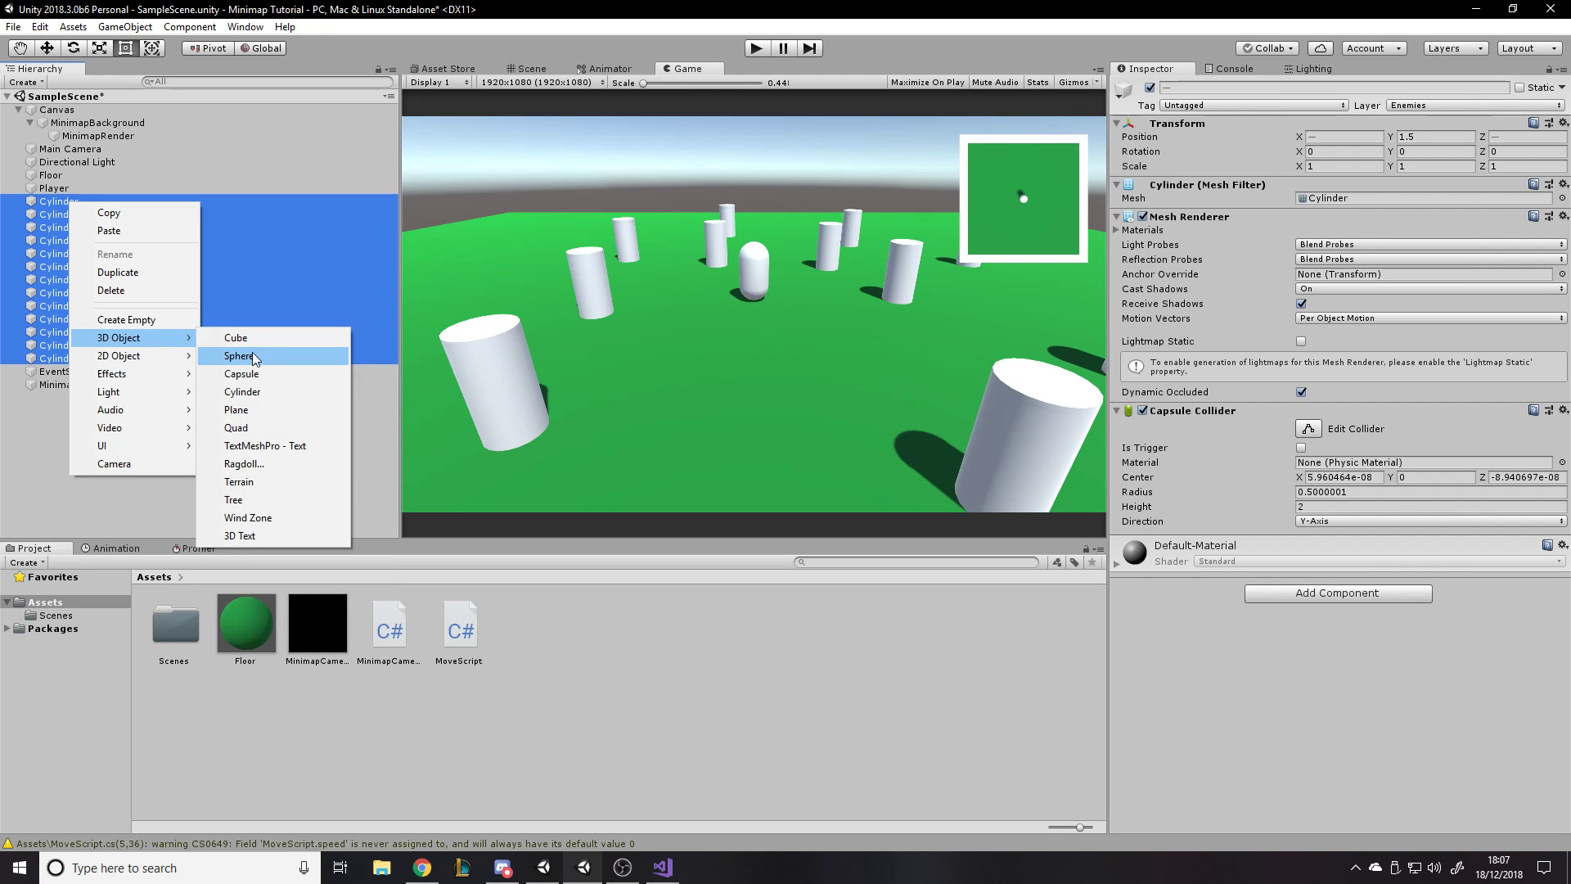
left_click(264, 353)
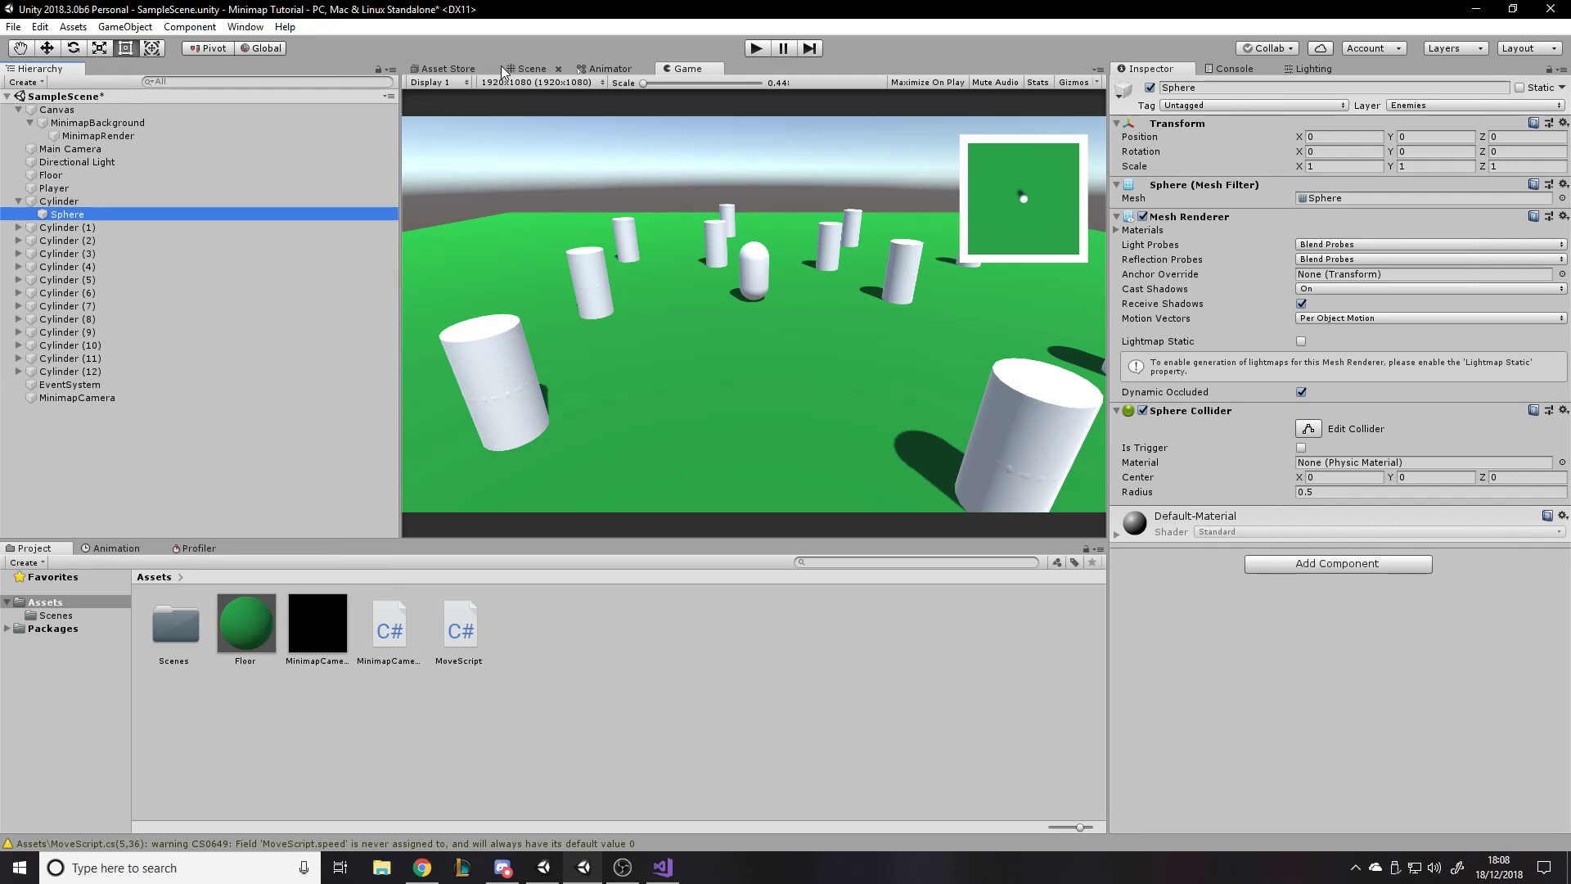
- Focus the Scene view on the first cylinder's sphere in 3D, and filter the hierarchy by "sphe" to list all the spheres
left_click(523, 69)
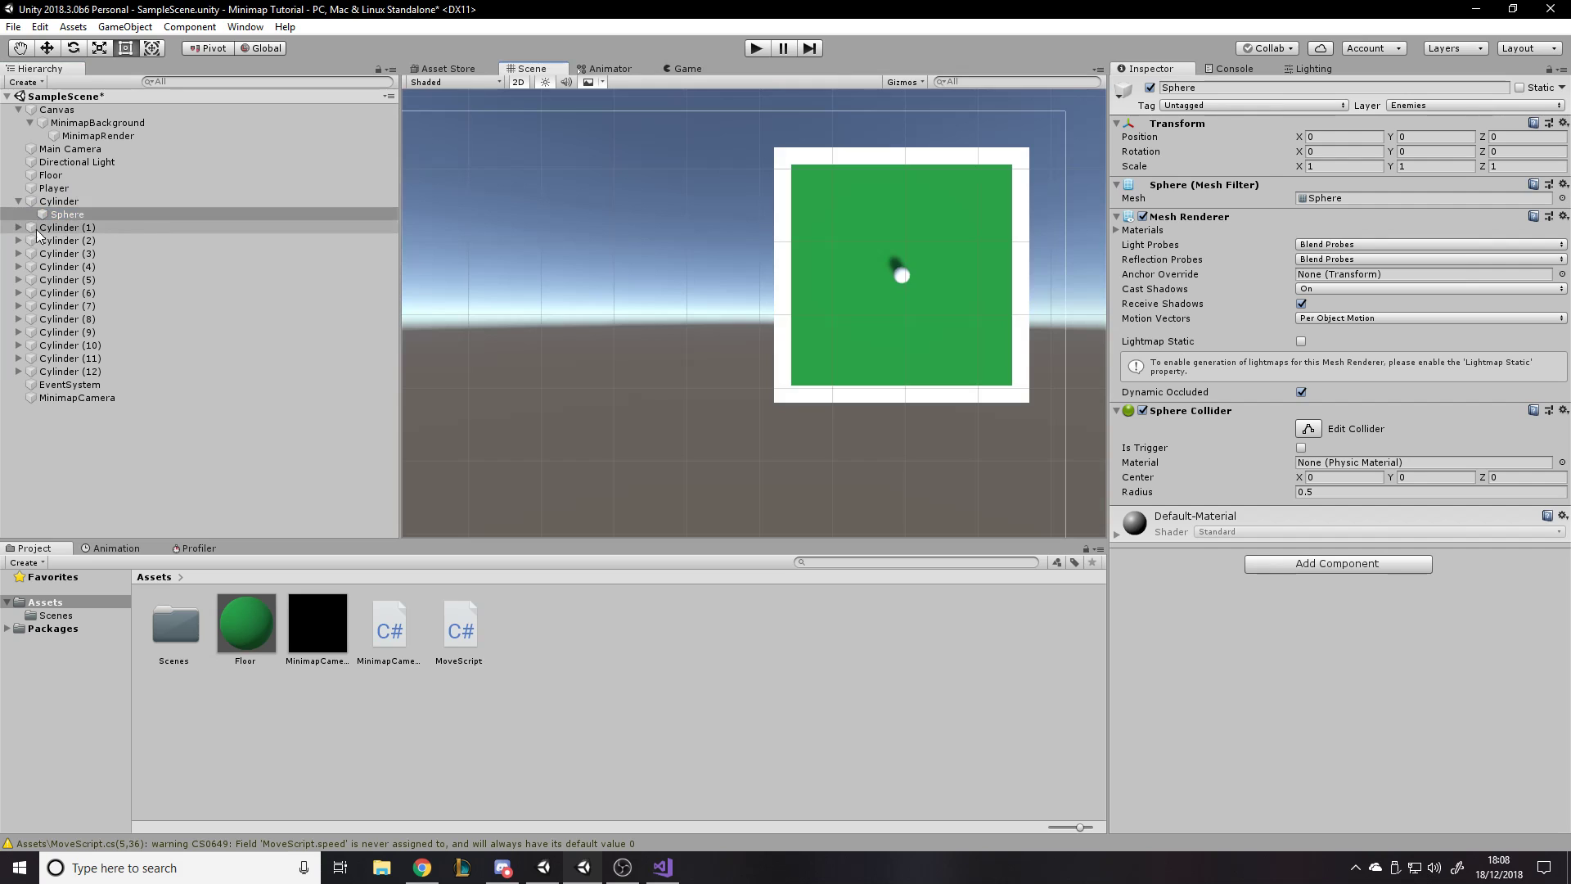
left_click(69, 216)
double_click(69, 216)
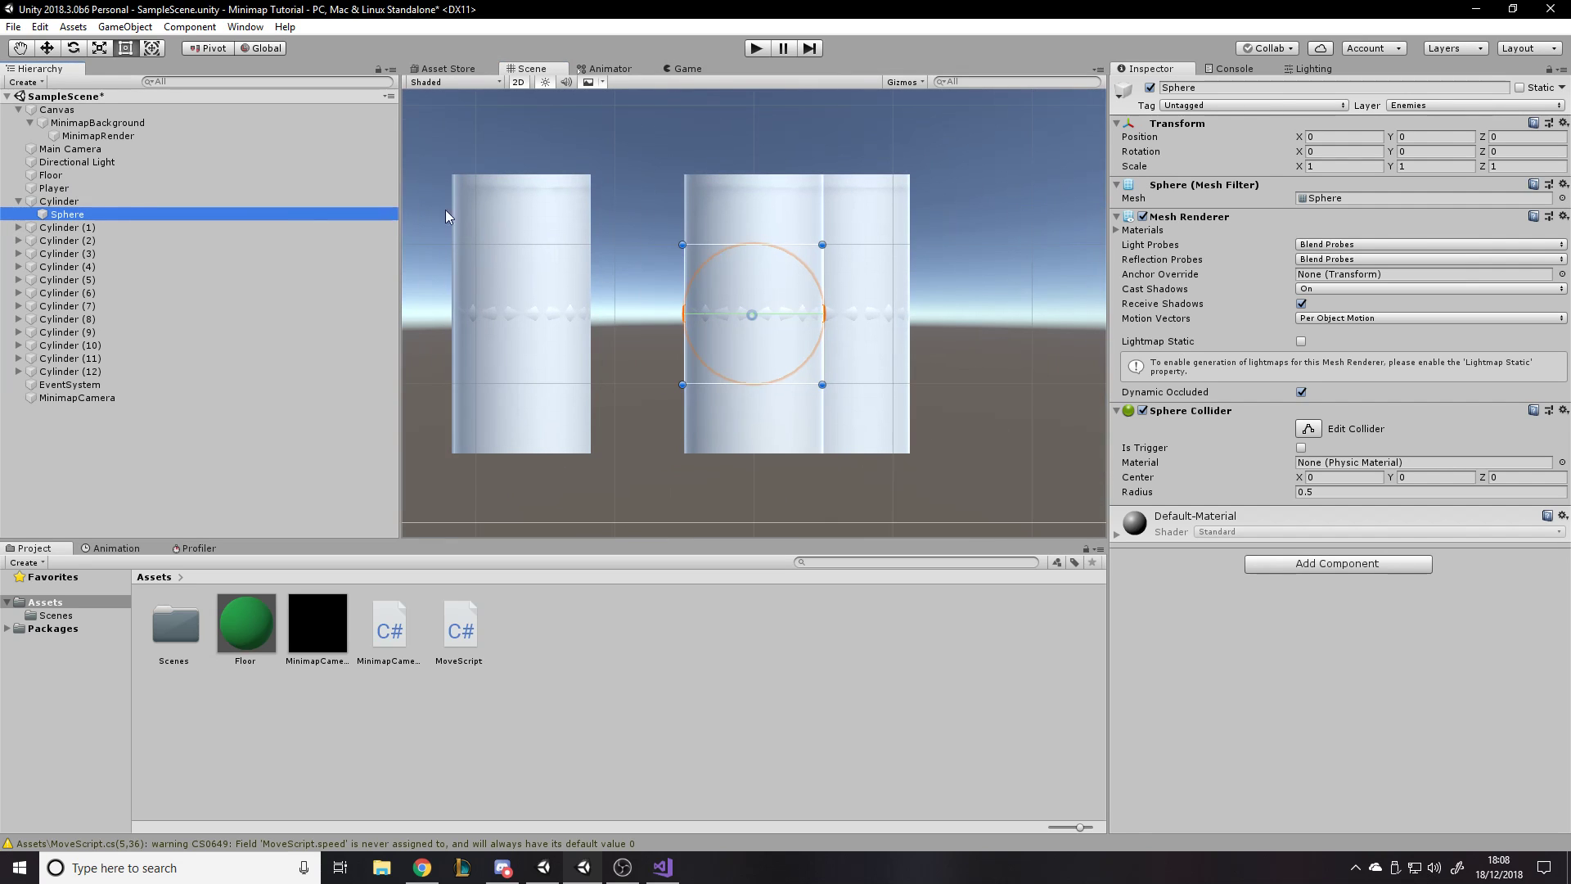
left_click(515, 81)
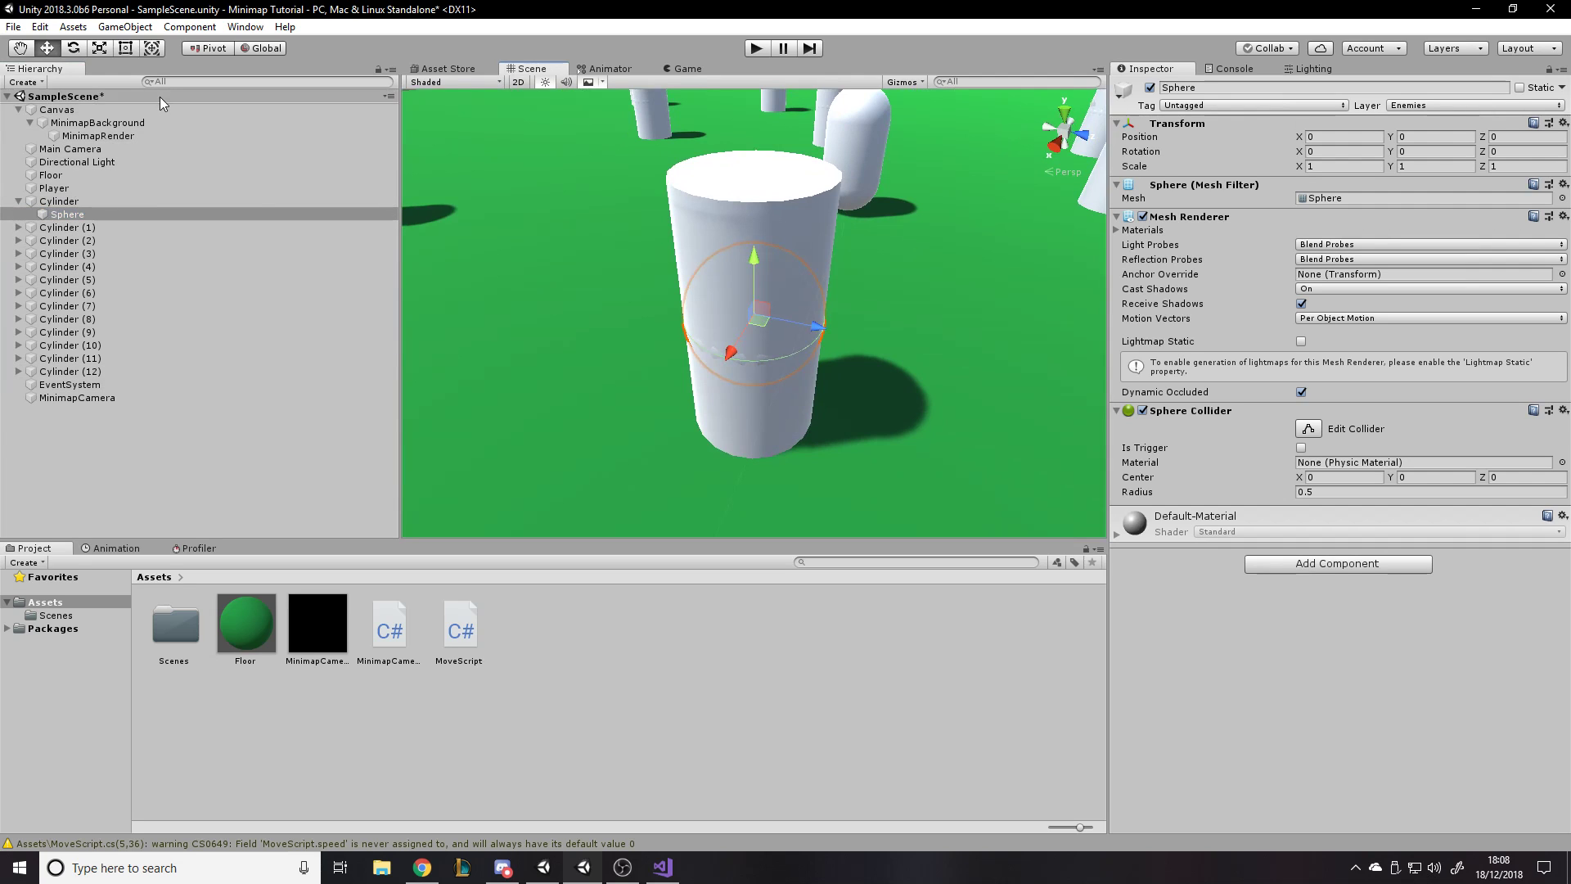
left_click(180, 82)
type("sphe")
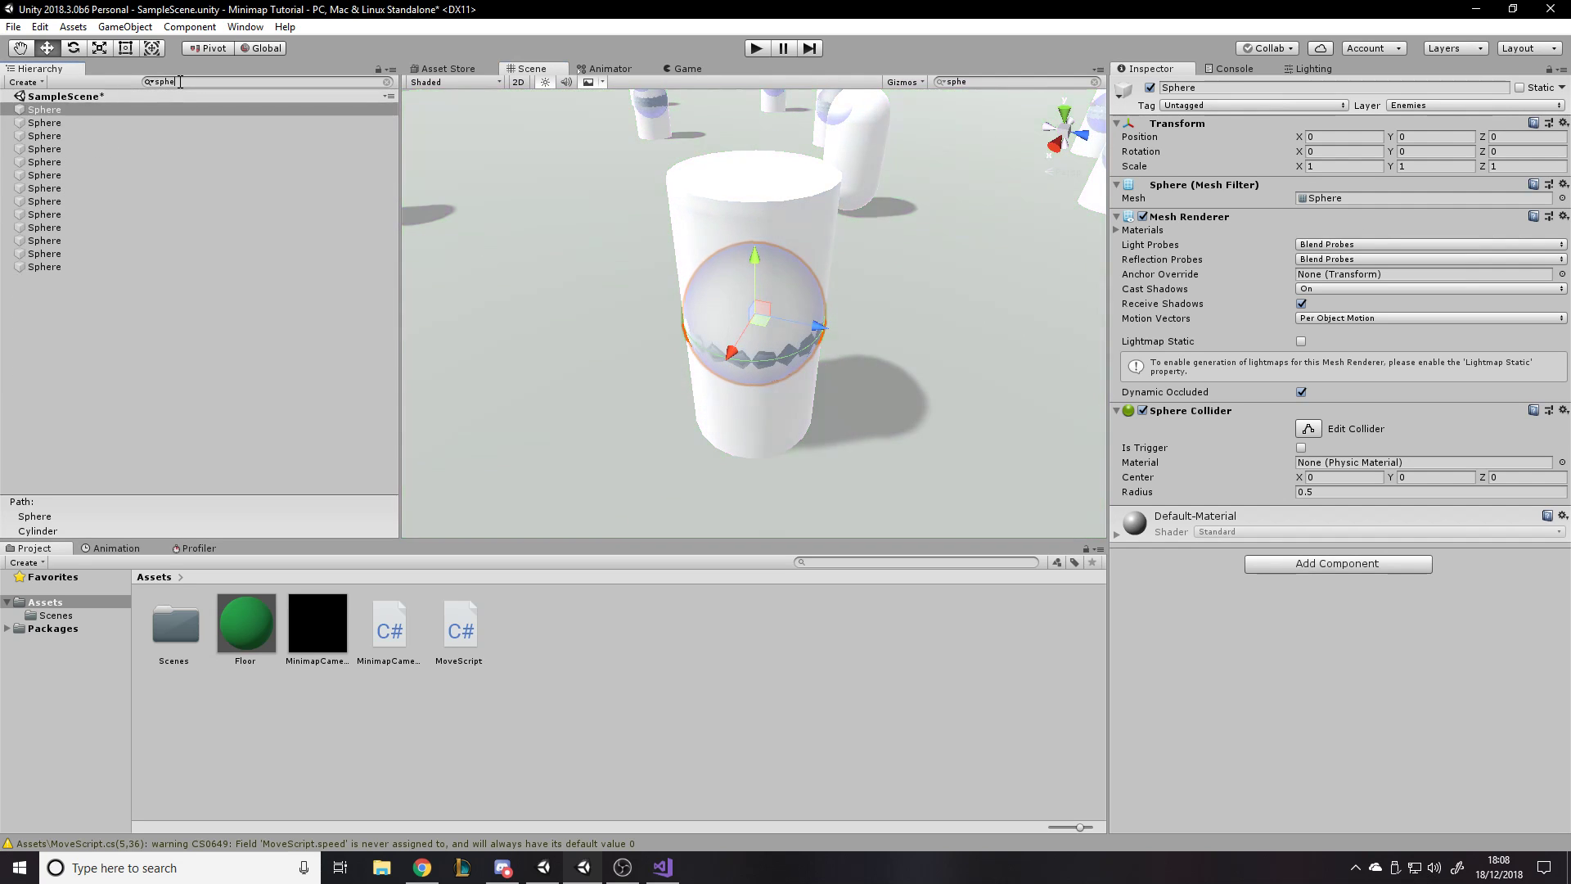
left_click(98, 110)
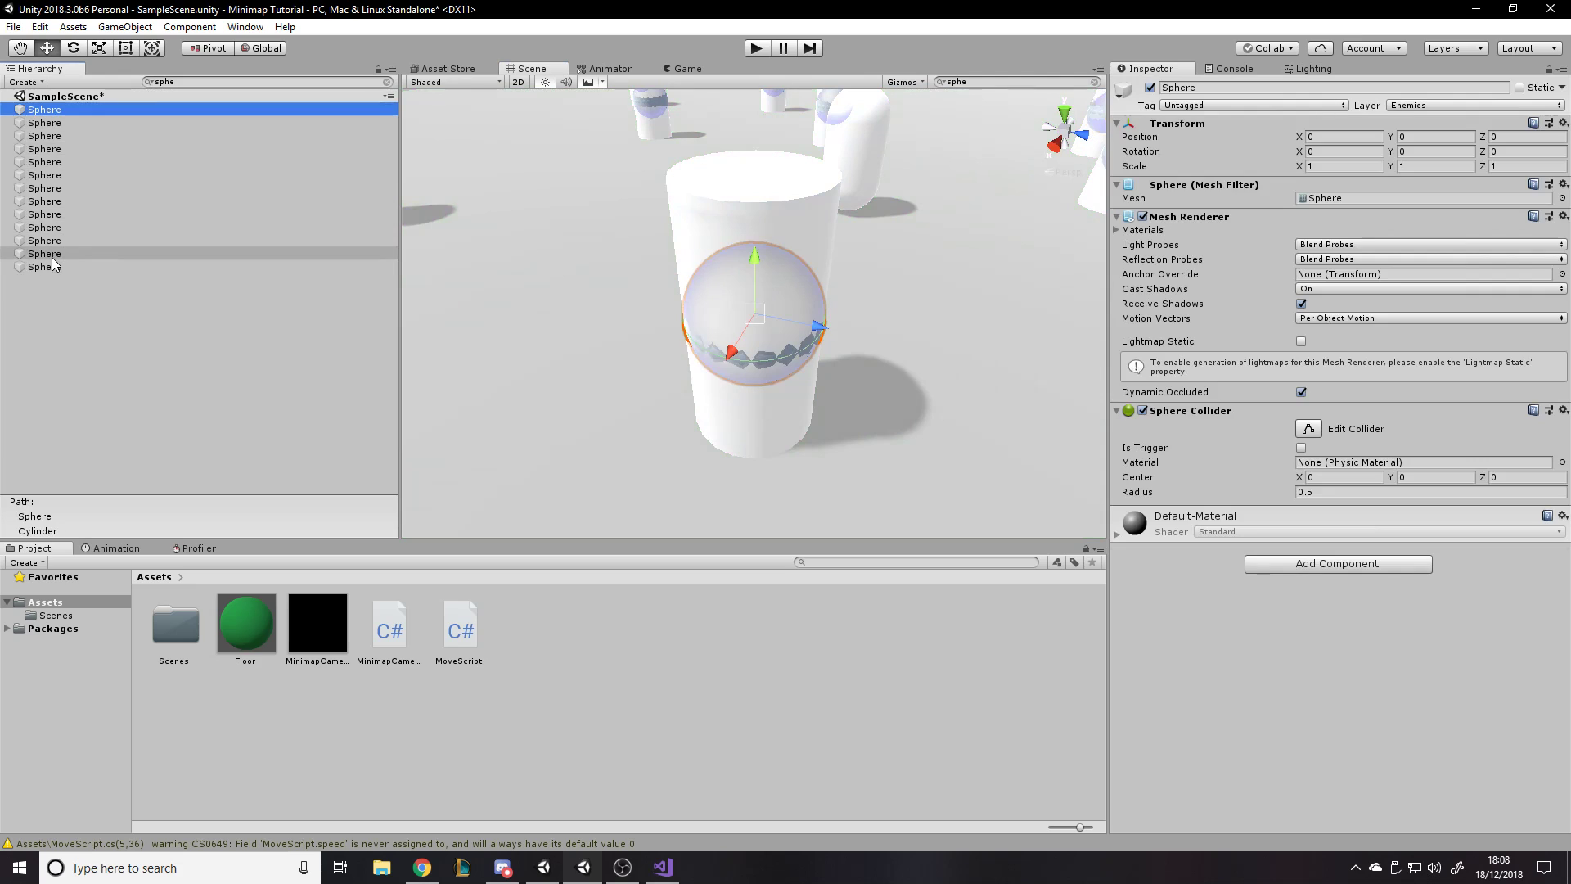
- Create a new material named "Red" in the Assets folder
right_click(679, 730)
mouse_move(751, 359)
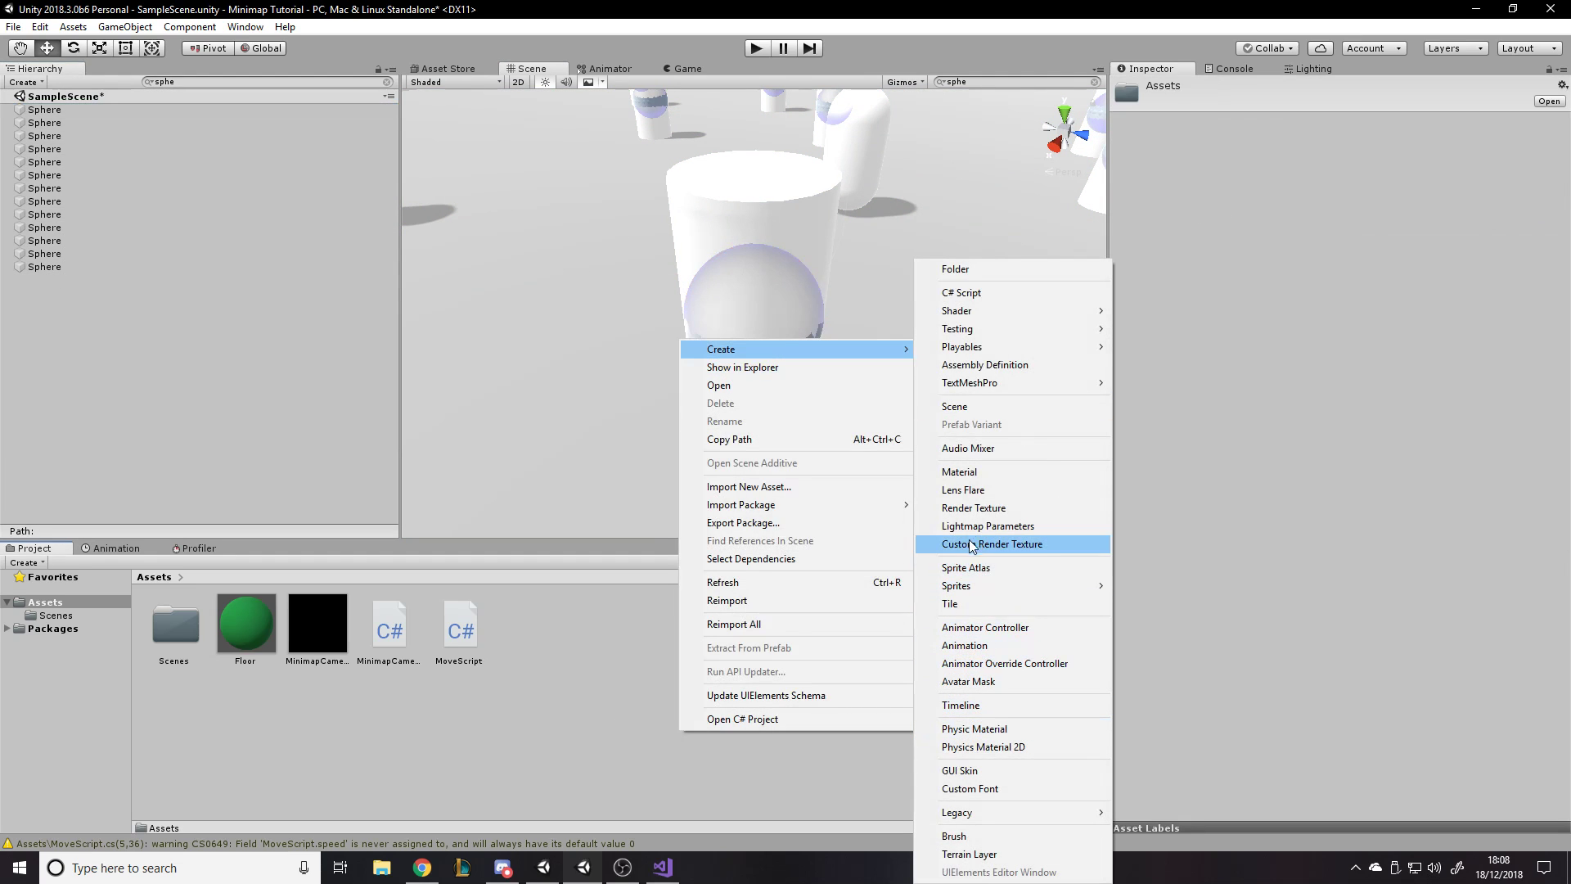
left_click(960, 472)
type("Red")
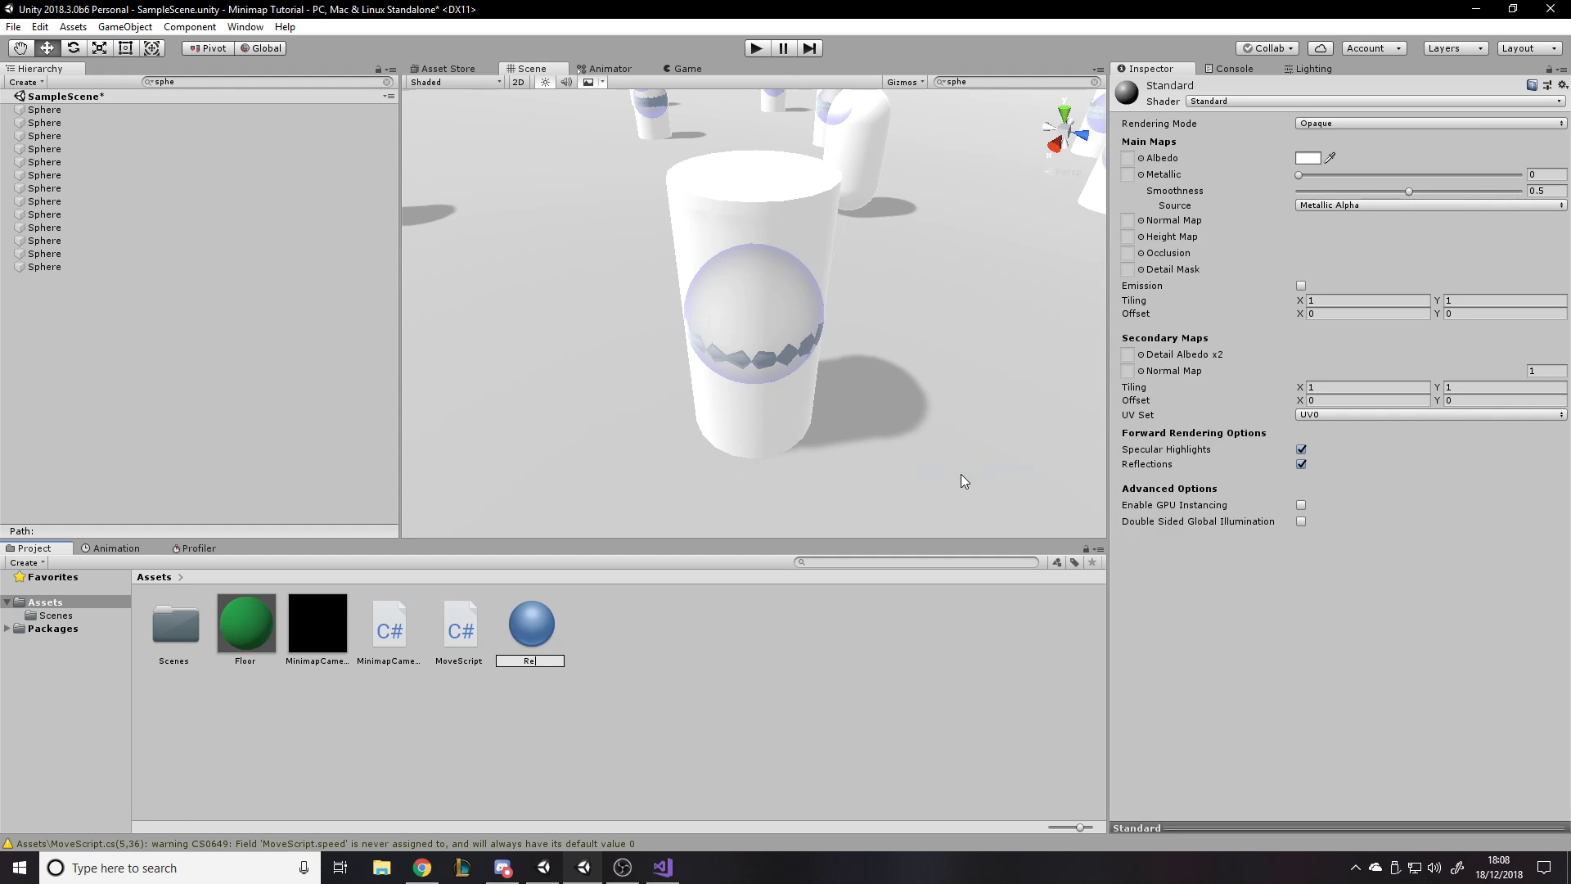
key("Return")
- Apply the Red material to all the spheres together
left_click(66, 266)
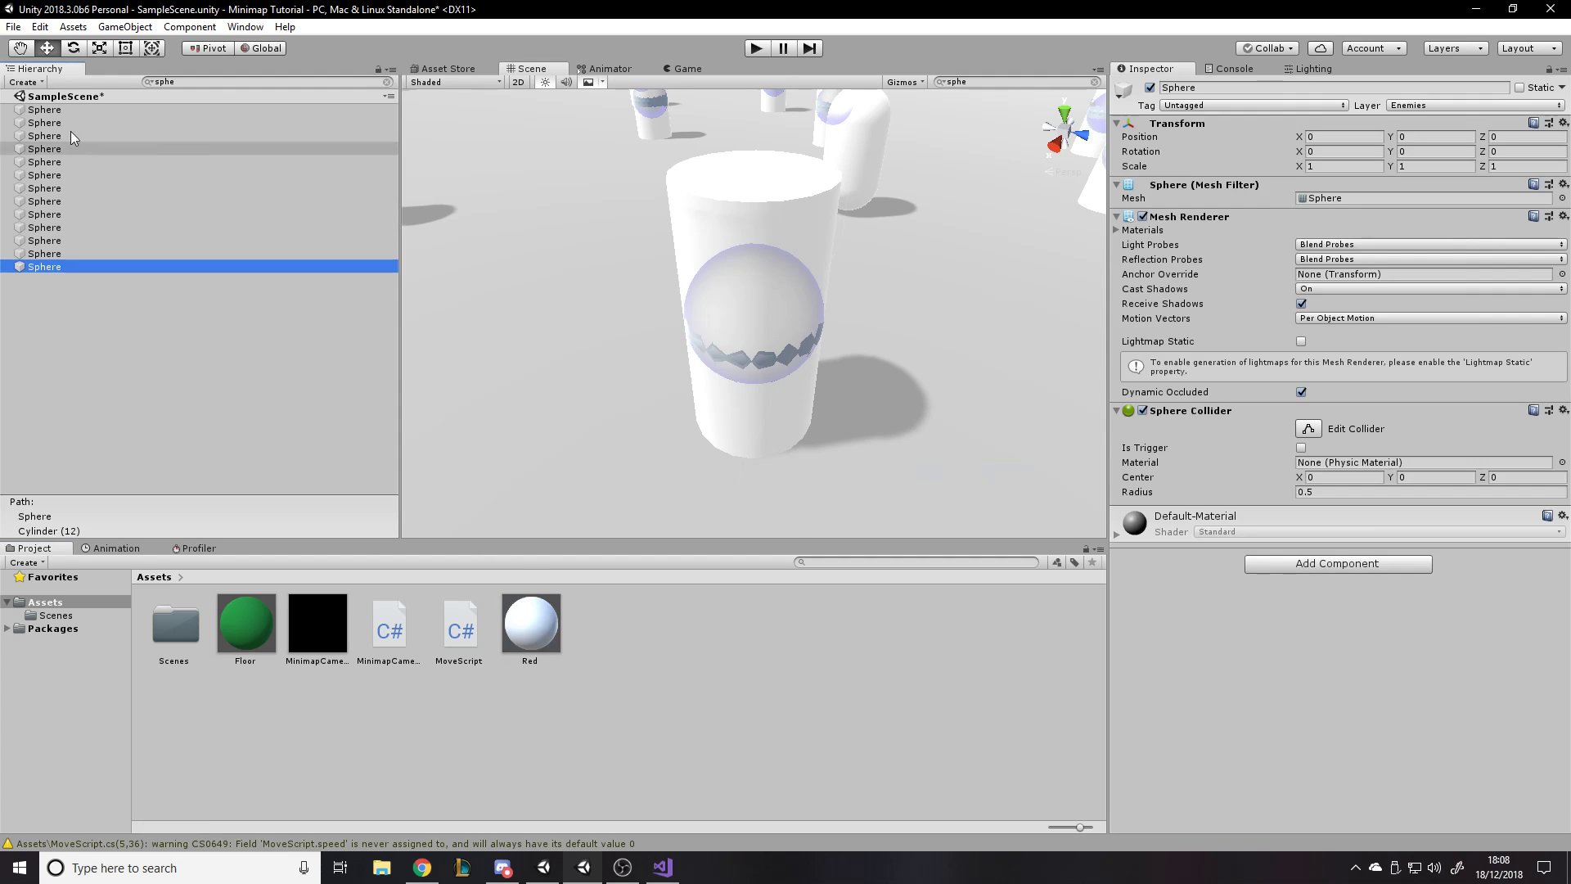
left_click(49, 109, "shift")
left_click_drag(545, 651, 1206, 649)
- Set the Red material's albedo colour to pure red (FF0000) and lower its smoothness close to zero
left_click(552, 615)
left_click(1307, 158)
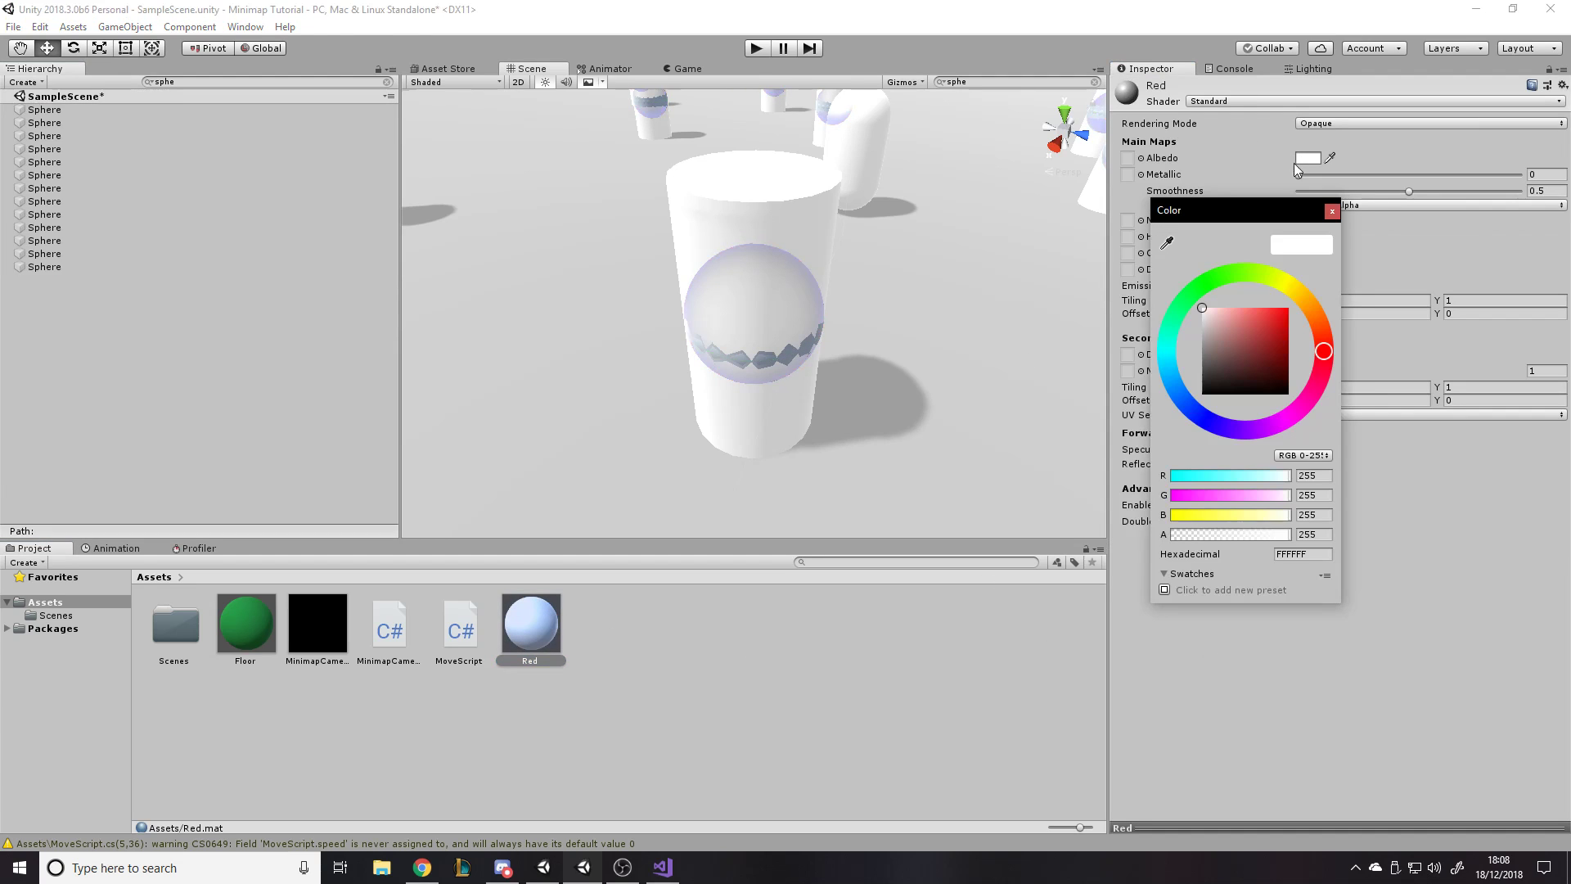
left_click_drag(1263, 337, 1320, 296)
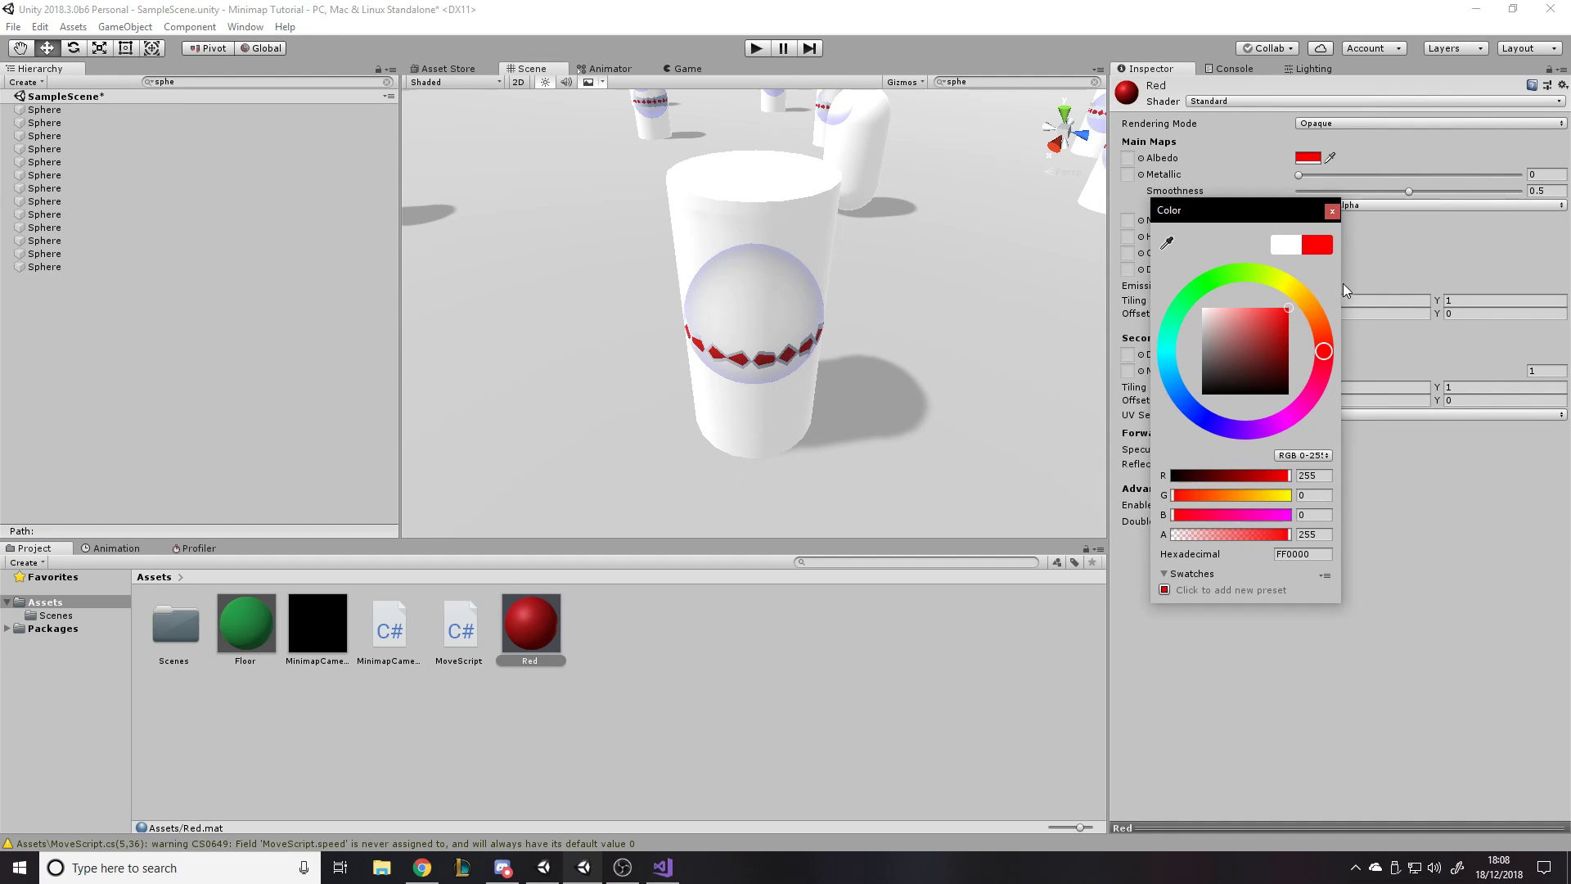
left_click(1178, 697)
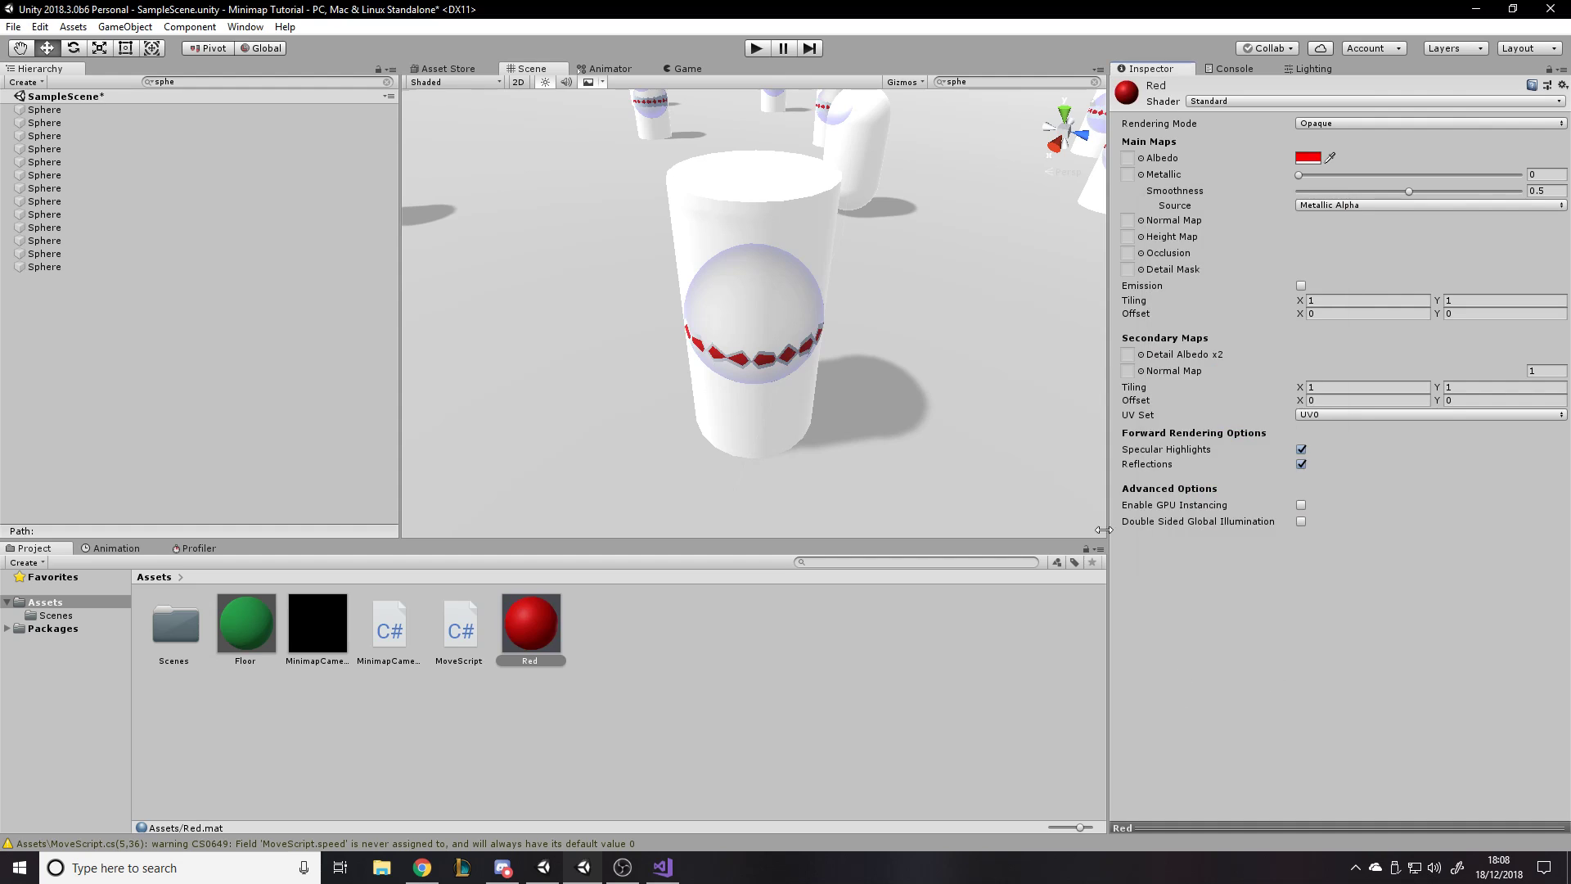
left_click(670, 67)
left_click_drag(1298, 191, 1284, 198)
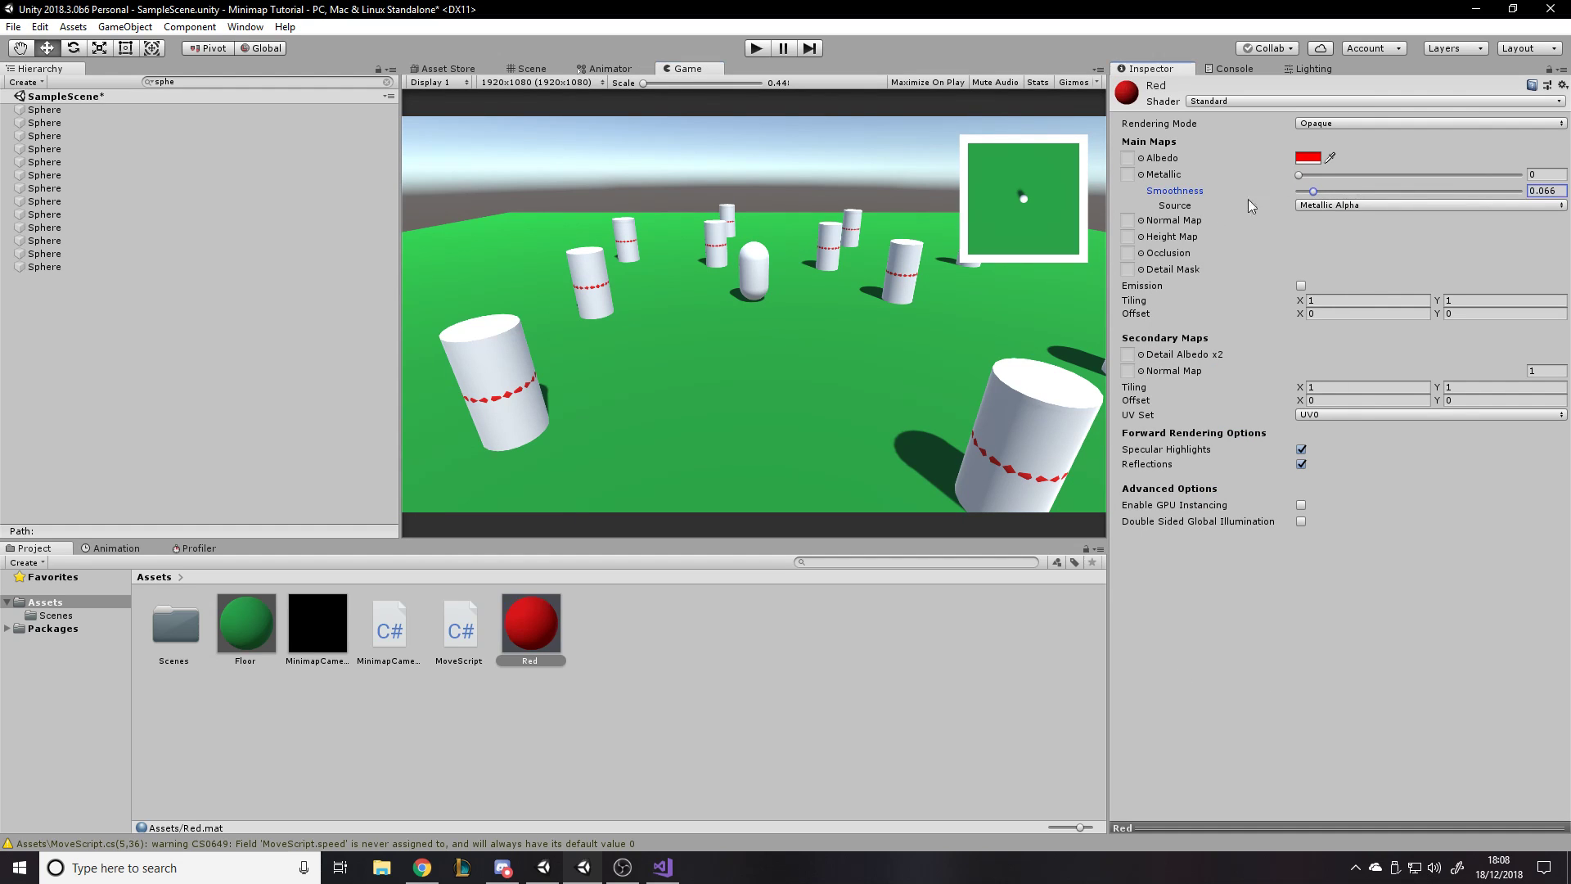
left_click(635, 608)
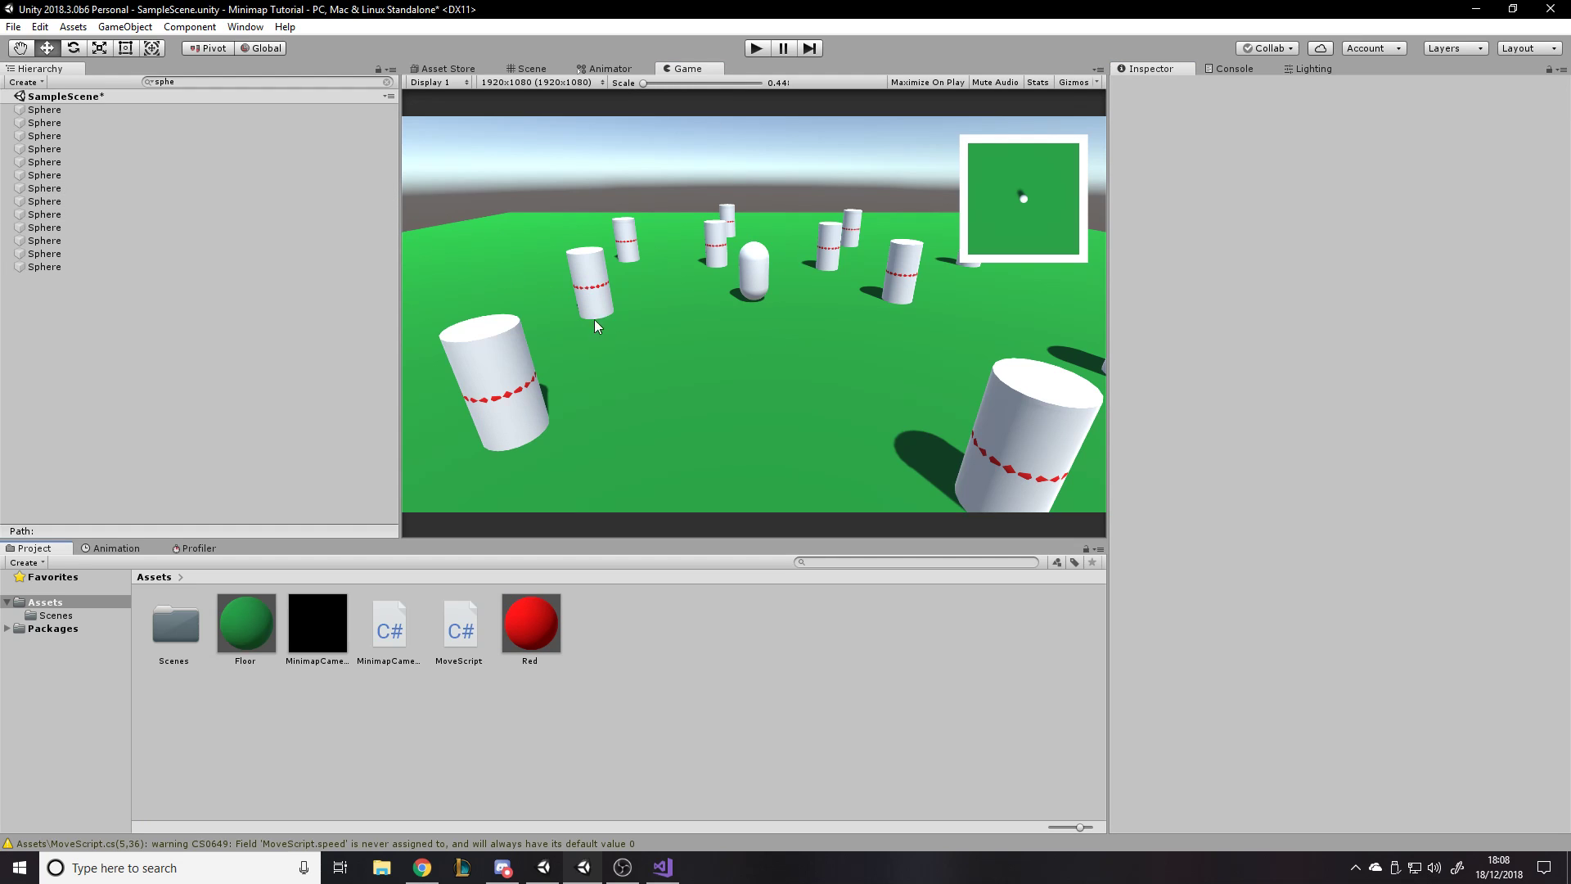
- Clear the hierarchy filter and exclude the RenderToMinimap layer from Main Camera's culling mask
left_click(387, 82)
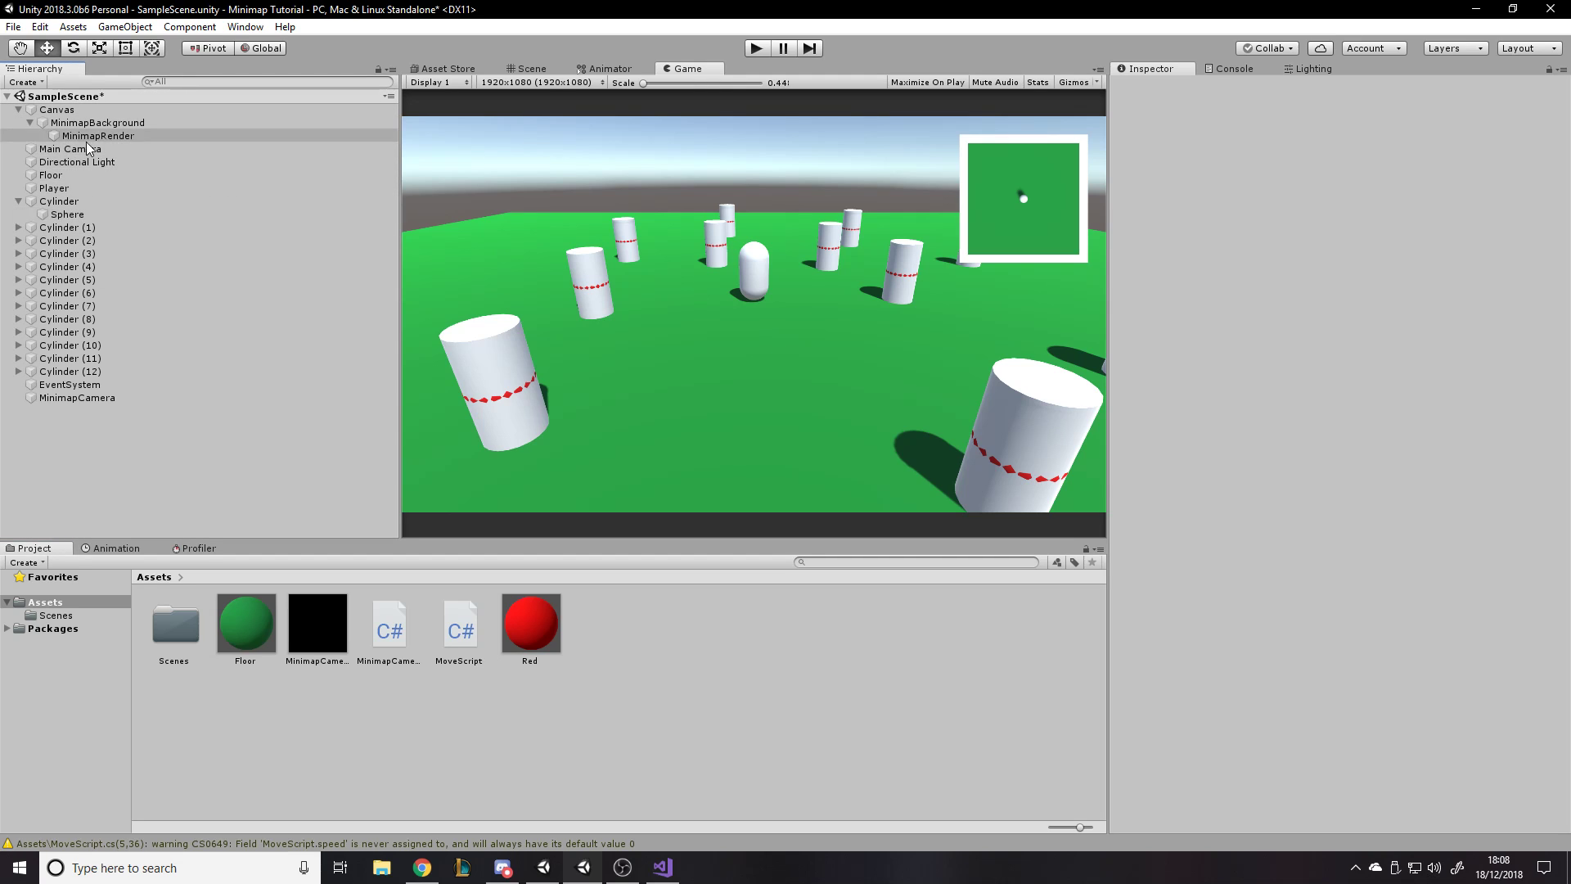
left_click(82, 148)
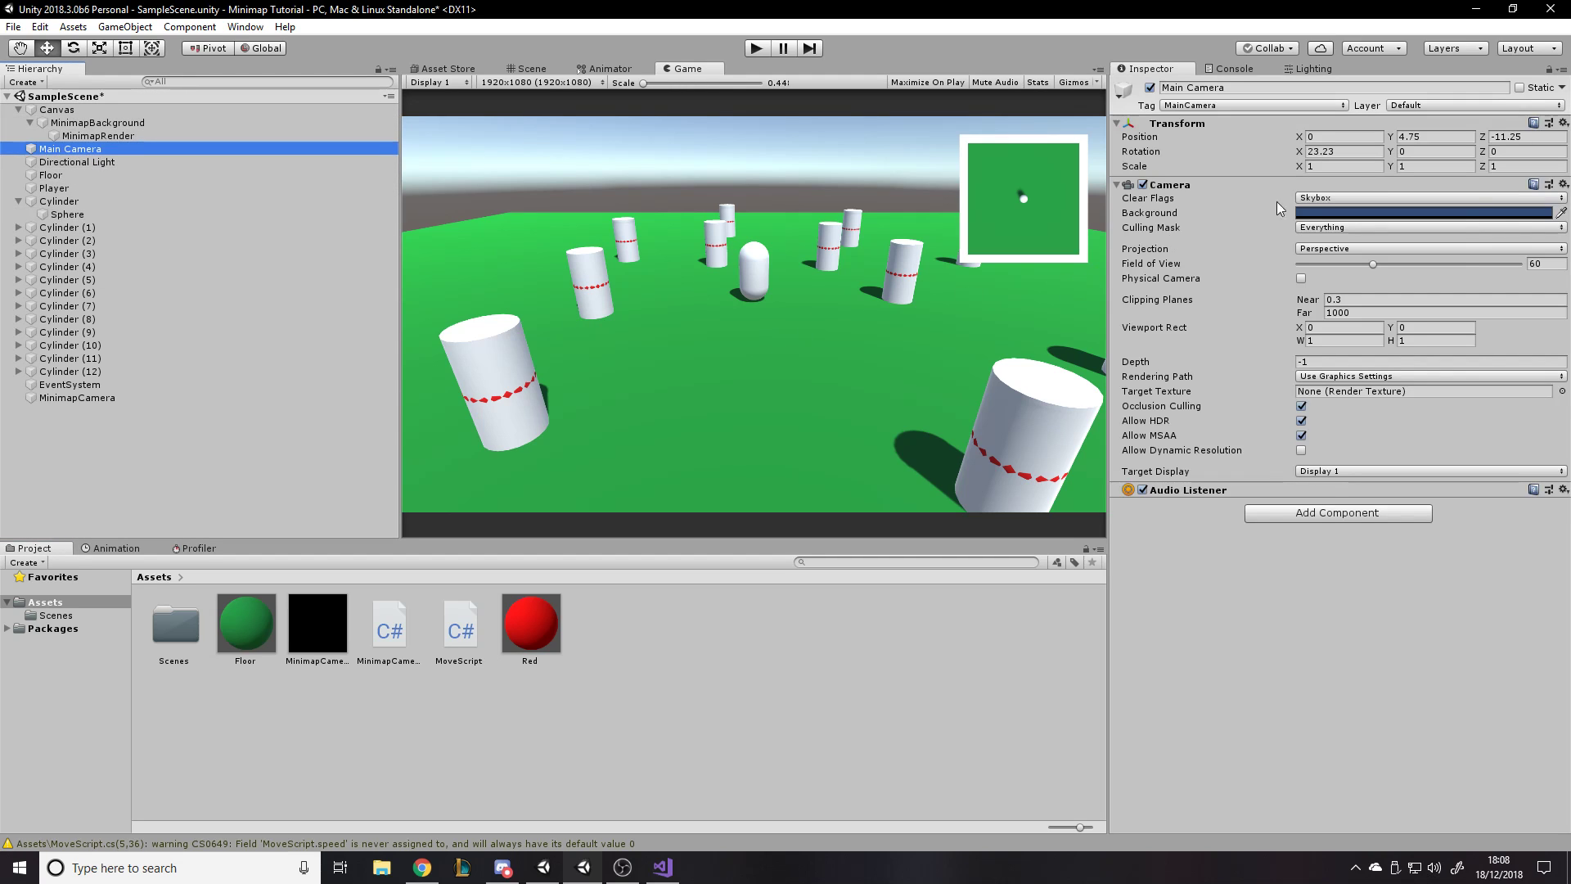
left_click(1316, 226)
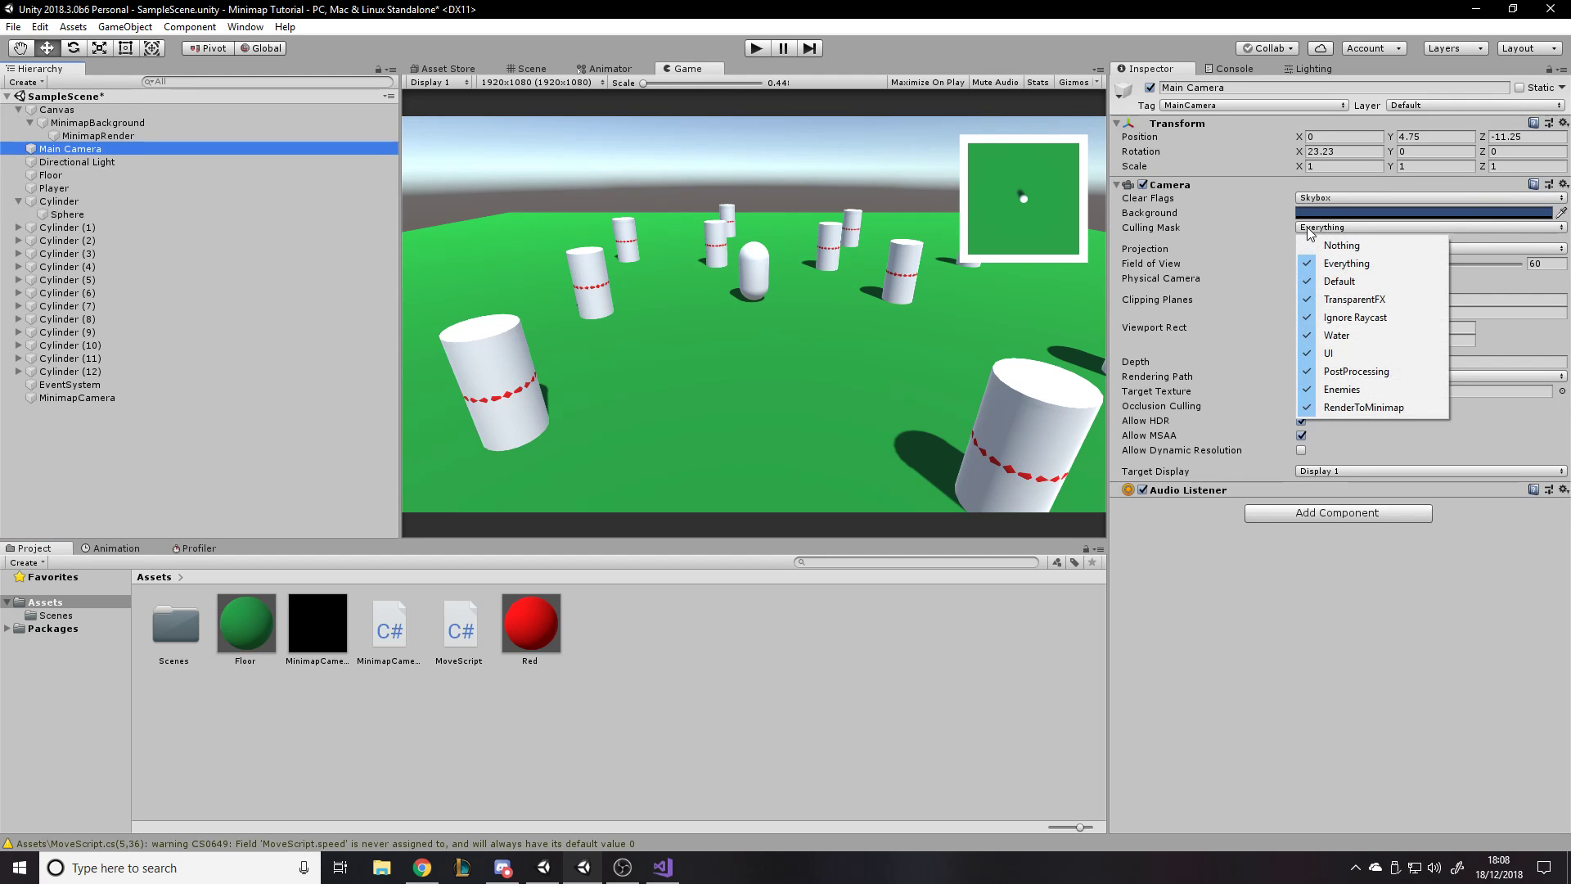
left_click(1340, 409)
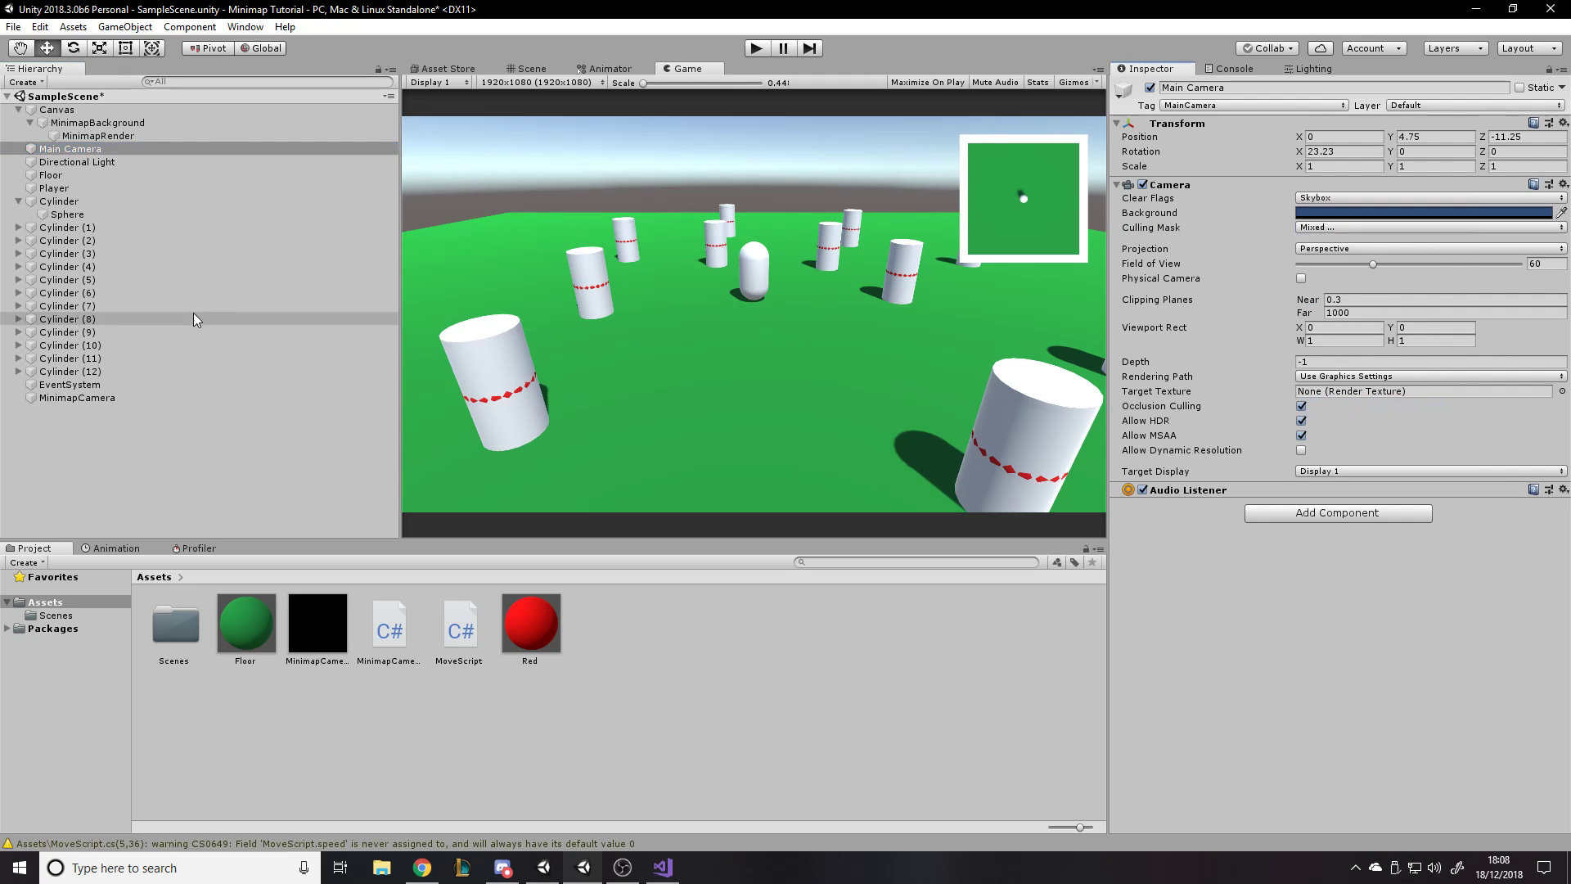
- Filter the hierarchy by "sph" and assign all the spheres to the RenderToMinimap layer
left_click(172, 83)
type("sph")
left_click(155, 109)
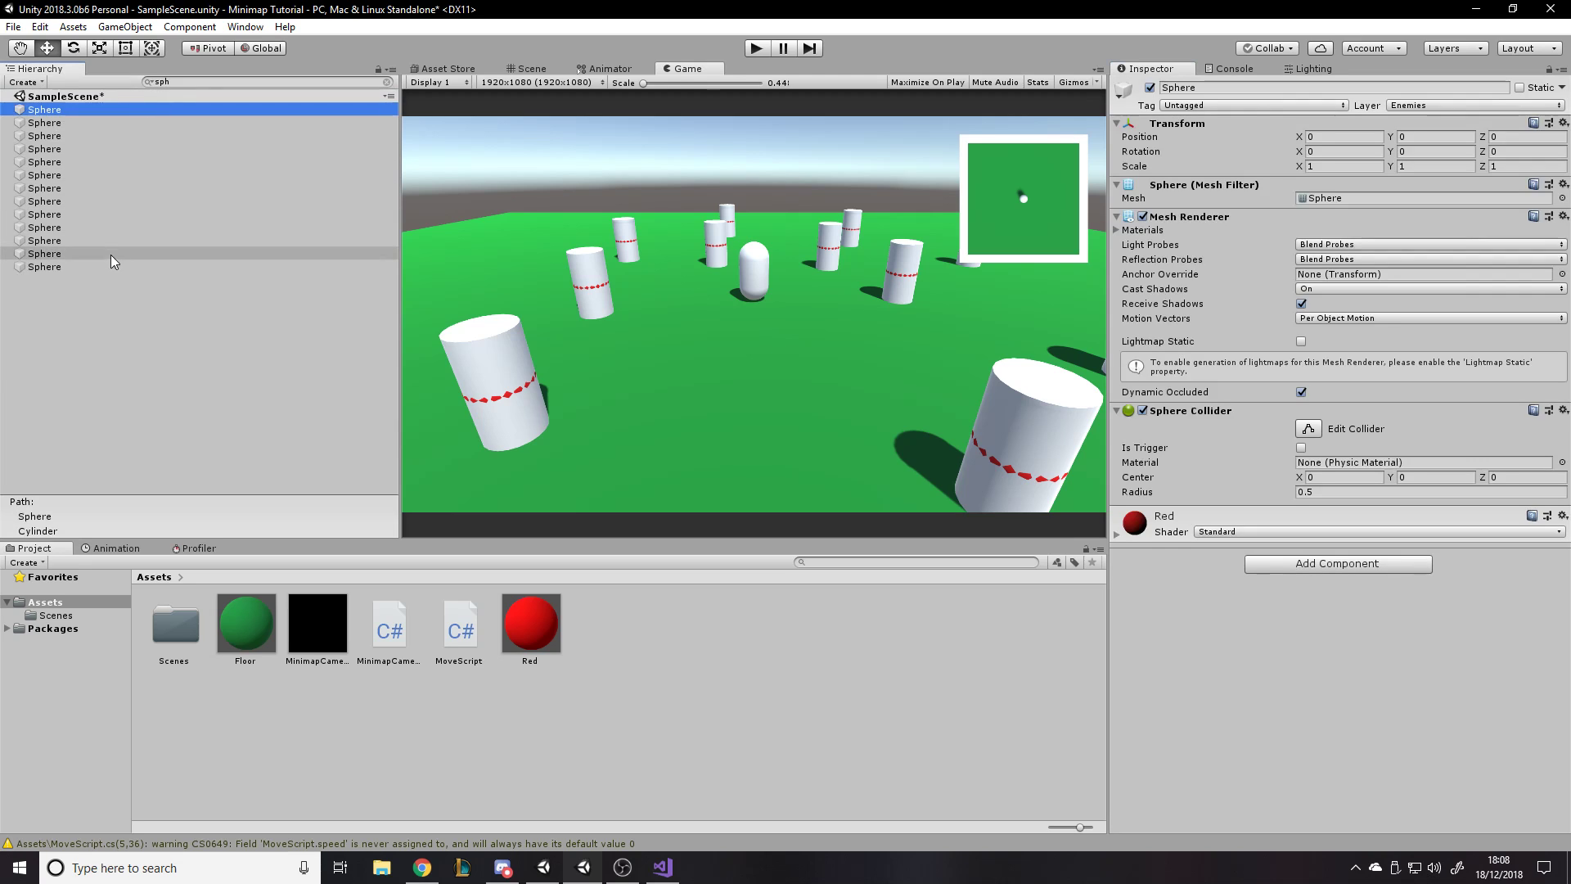
left_click(122, 267, "shift")
left_click(1473, 105)
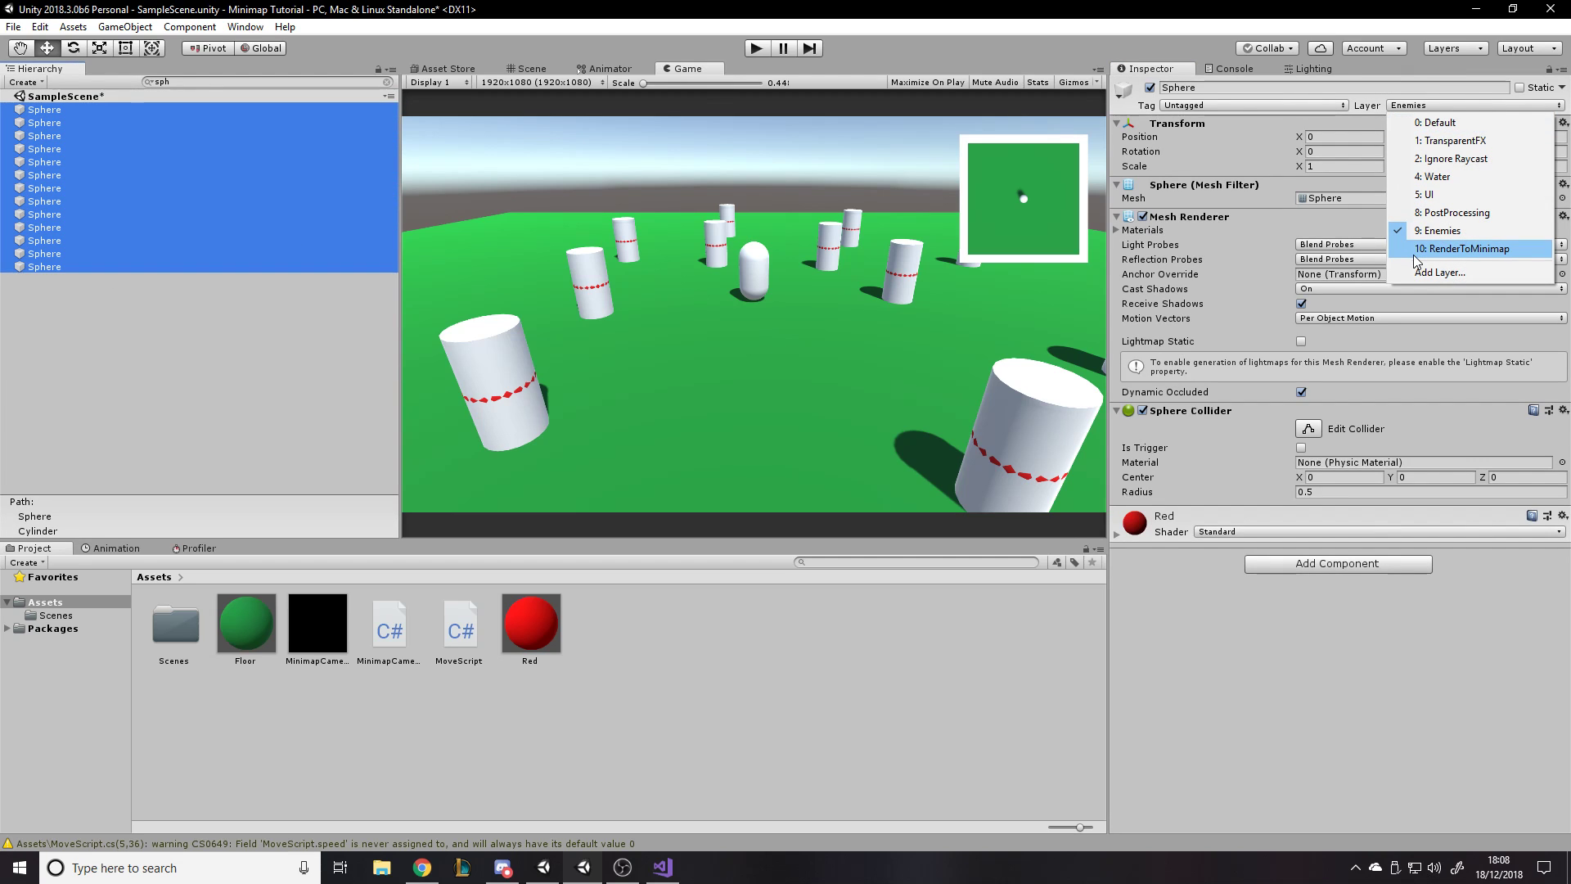
left_click(1415, 250)
left_click(915, 660)
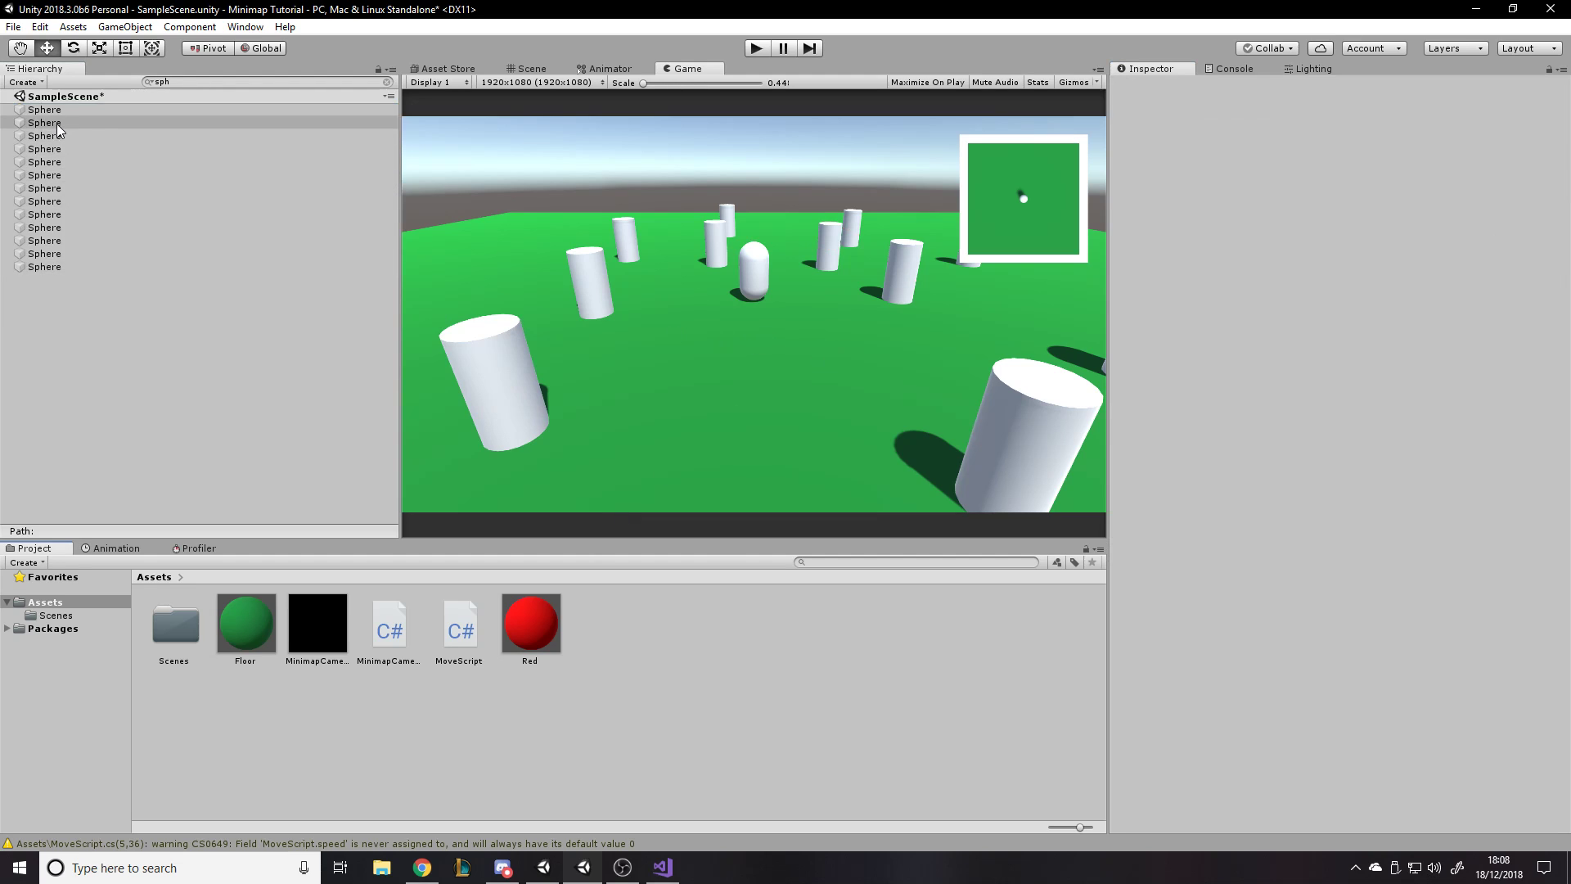
- Clear the hierarchy filter and include the RenderToMinimap layer in MinimapCamera's culling mask
left_click(385, 81)
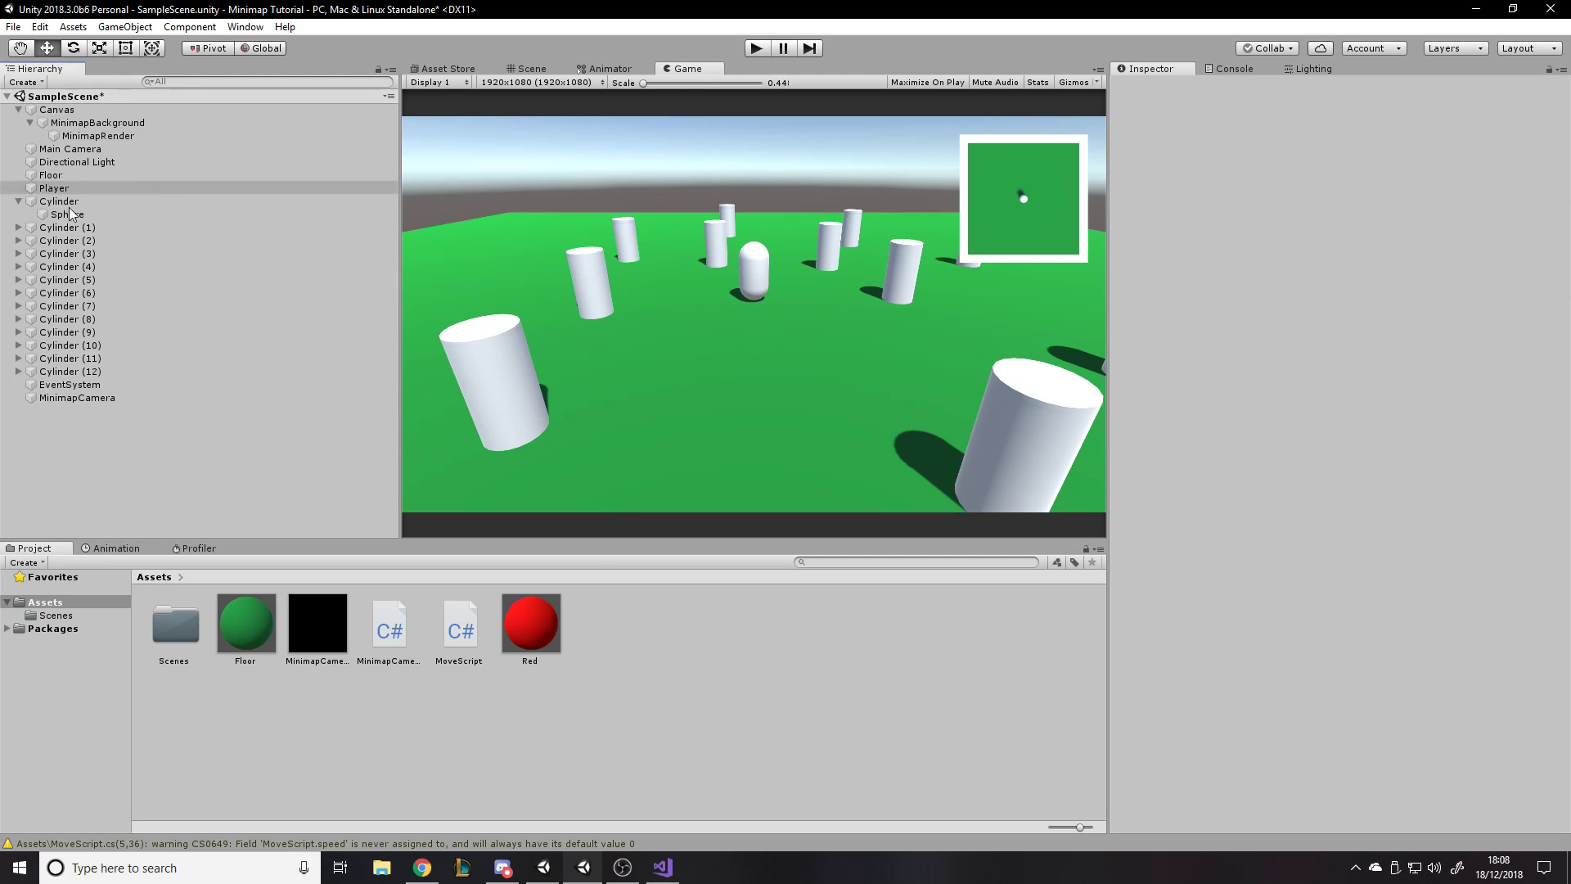
left_click(58, 400)
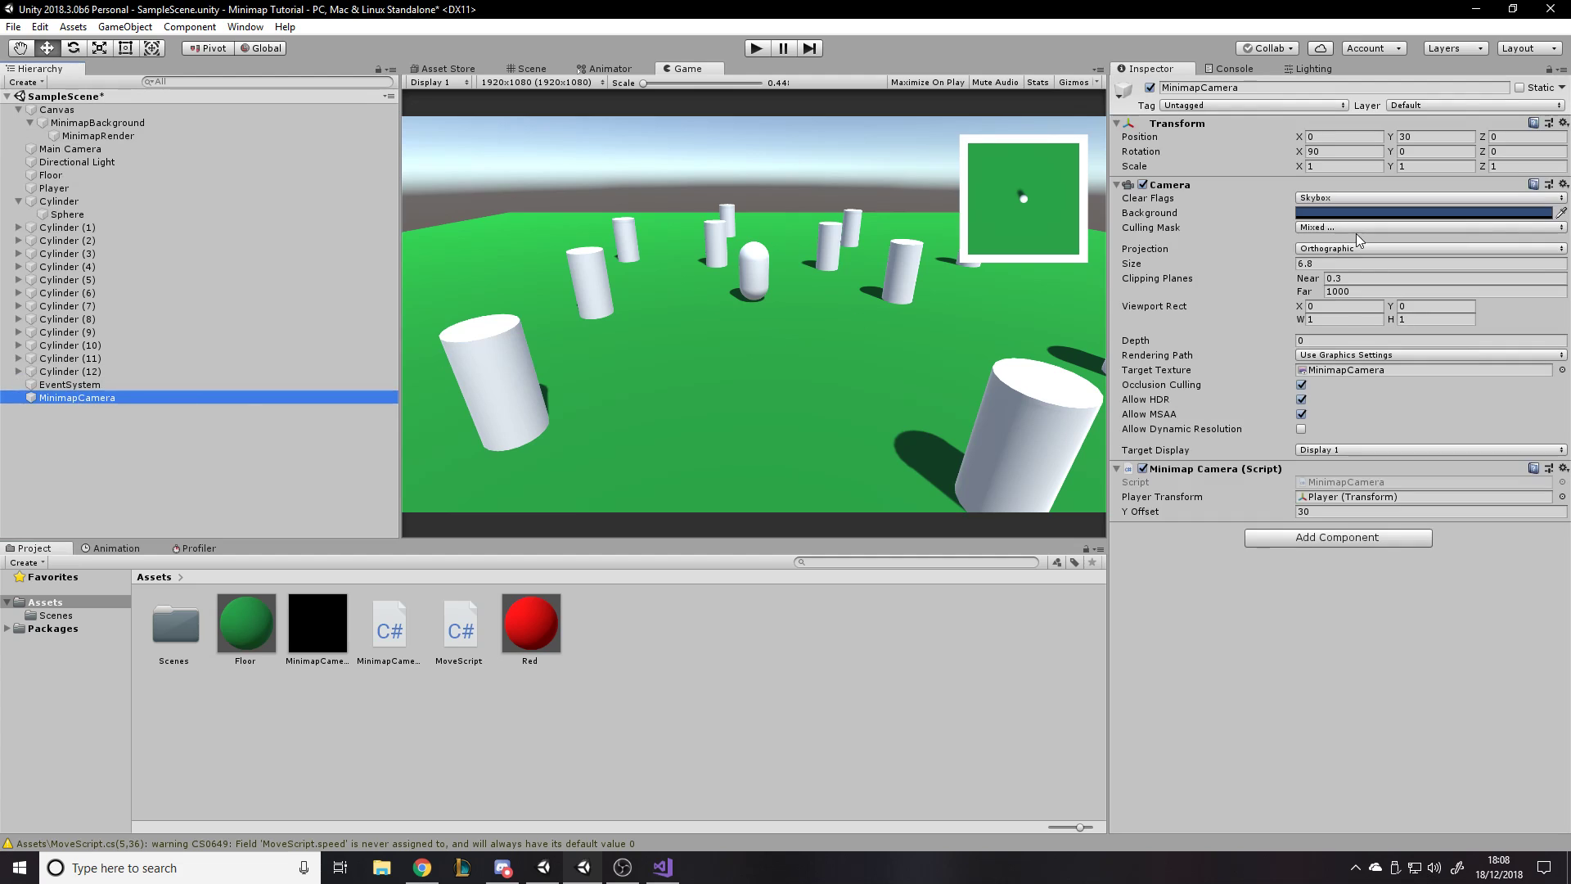
left_click(1329, 229)
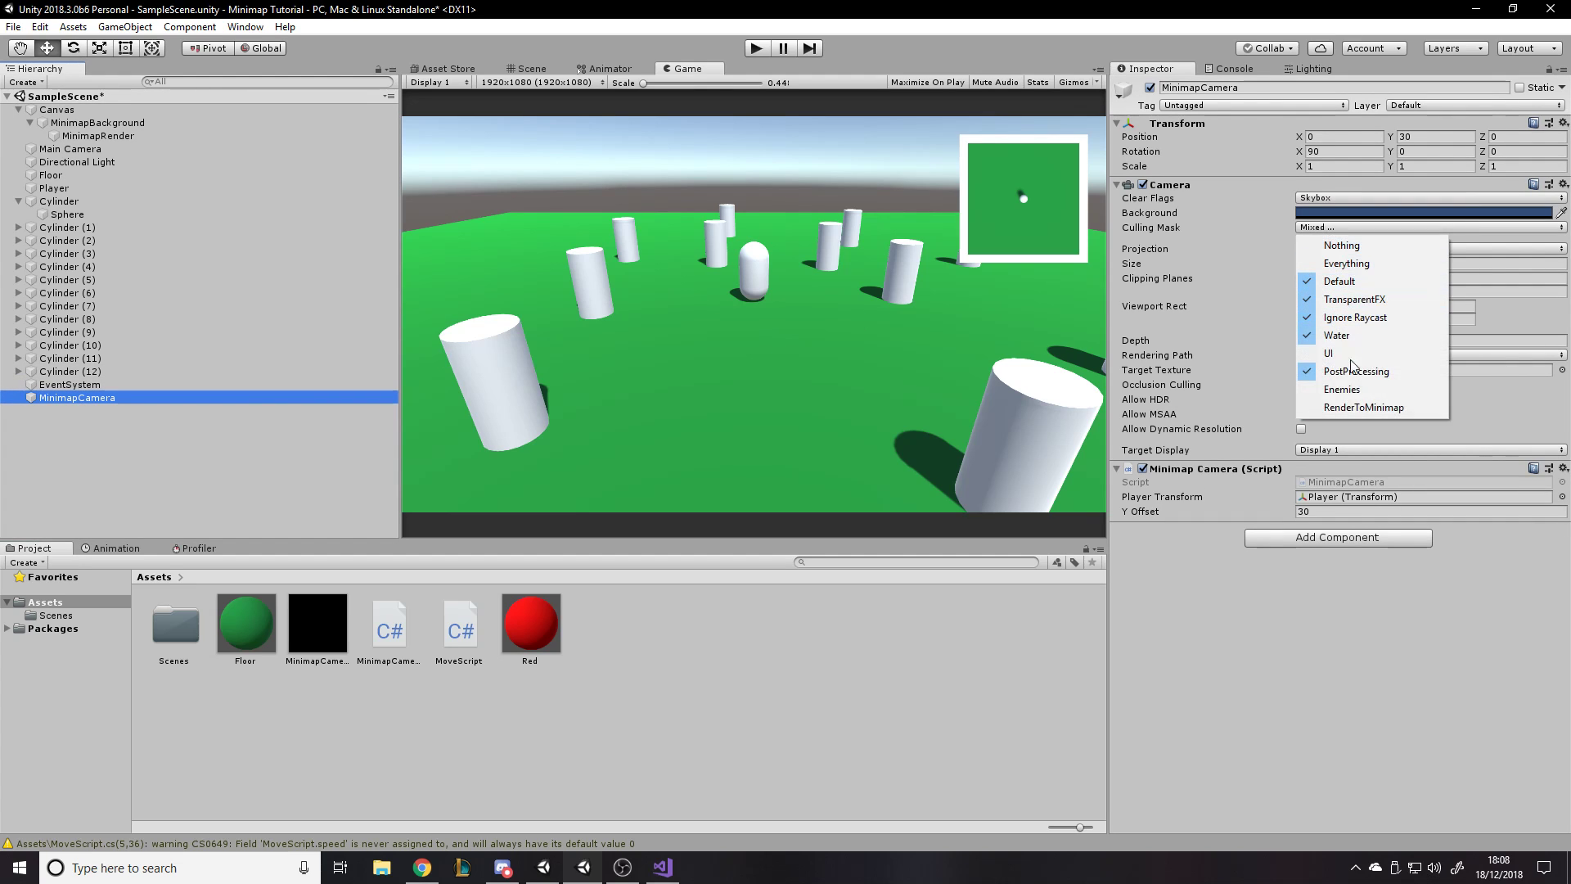
left_click(1346, 411)
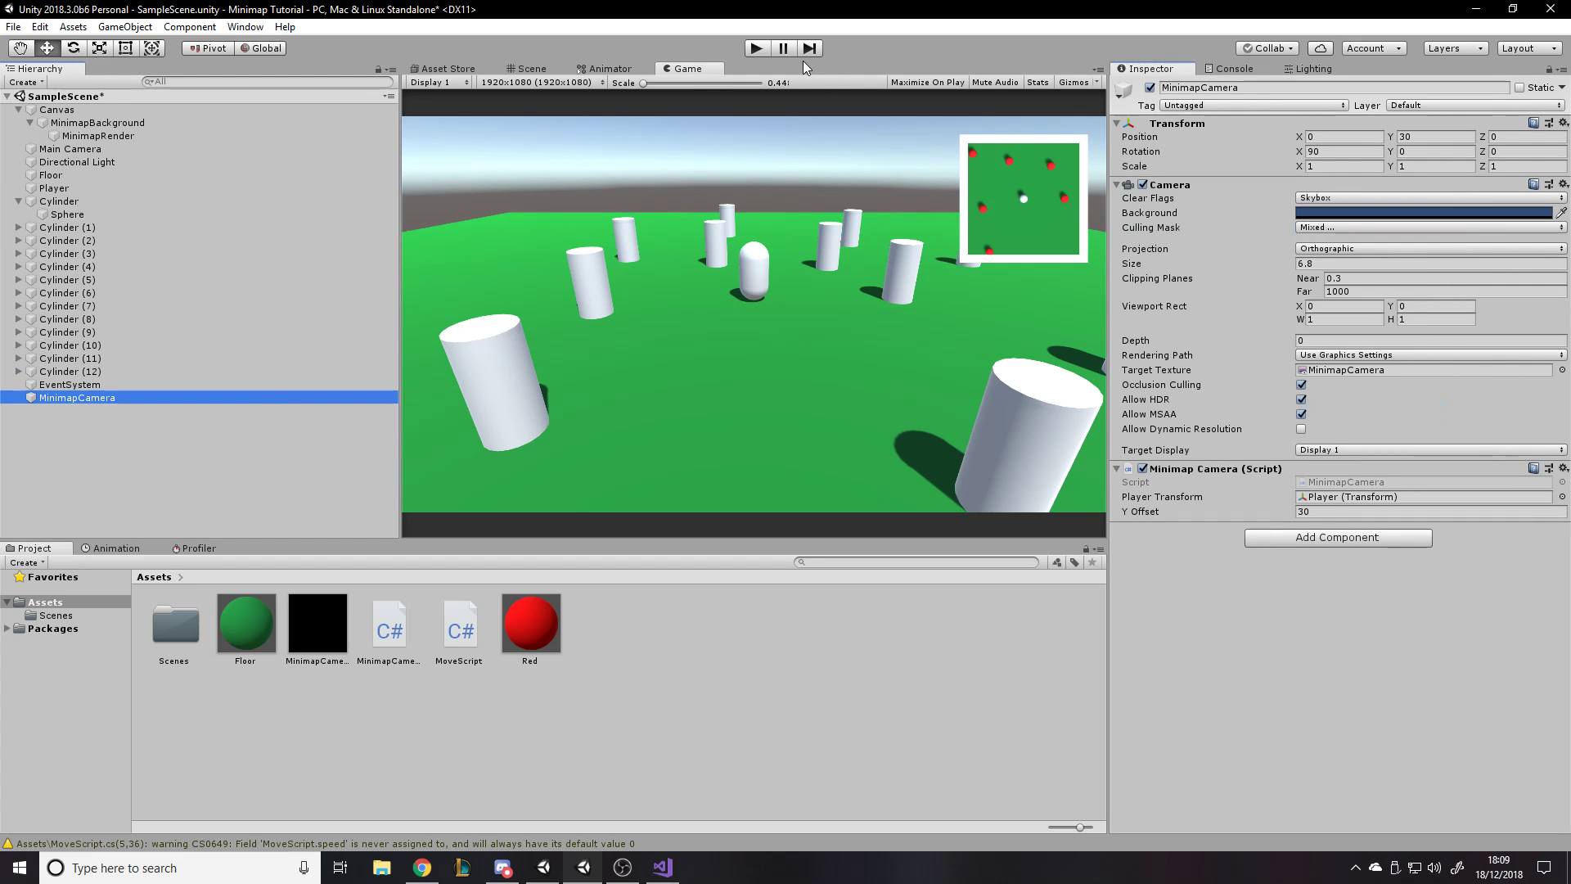
- Play-test the scene by moving the player among the cylinders to check the minimap's enemy markers, and stop playback
left_click(755, 49)
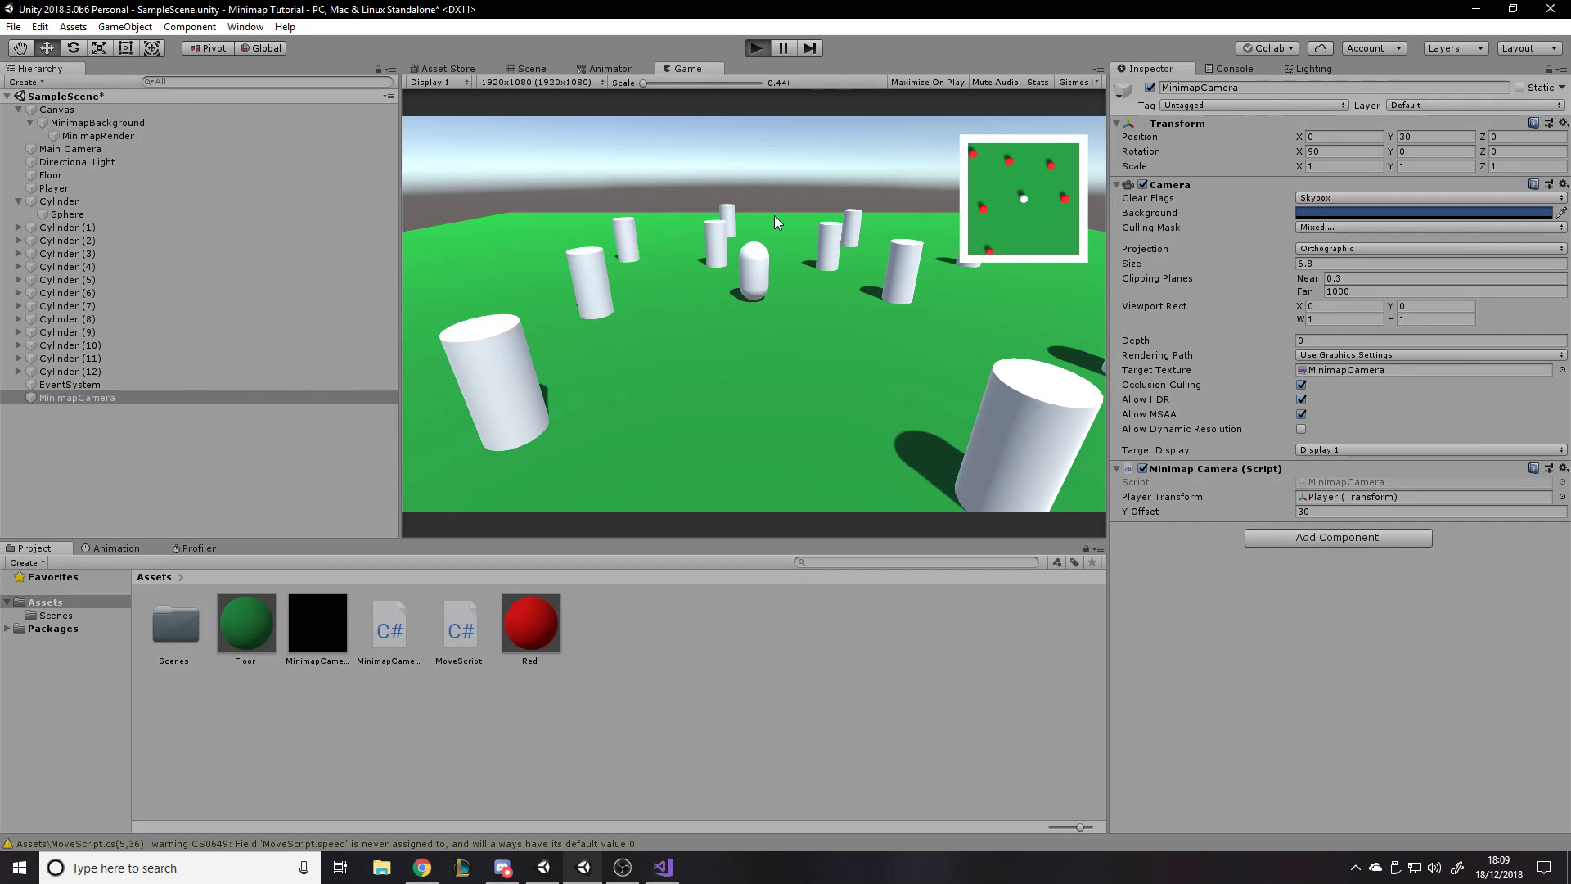
key("a")
key("s")
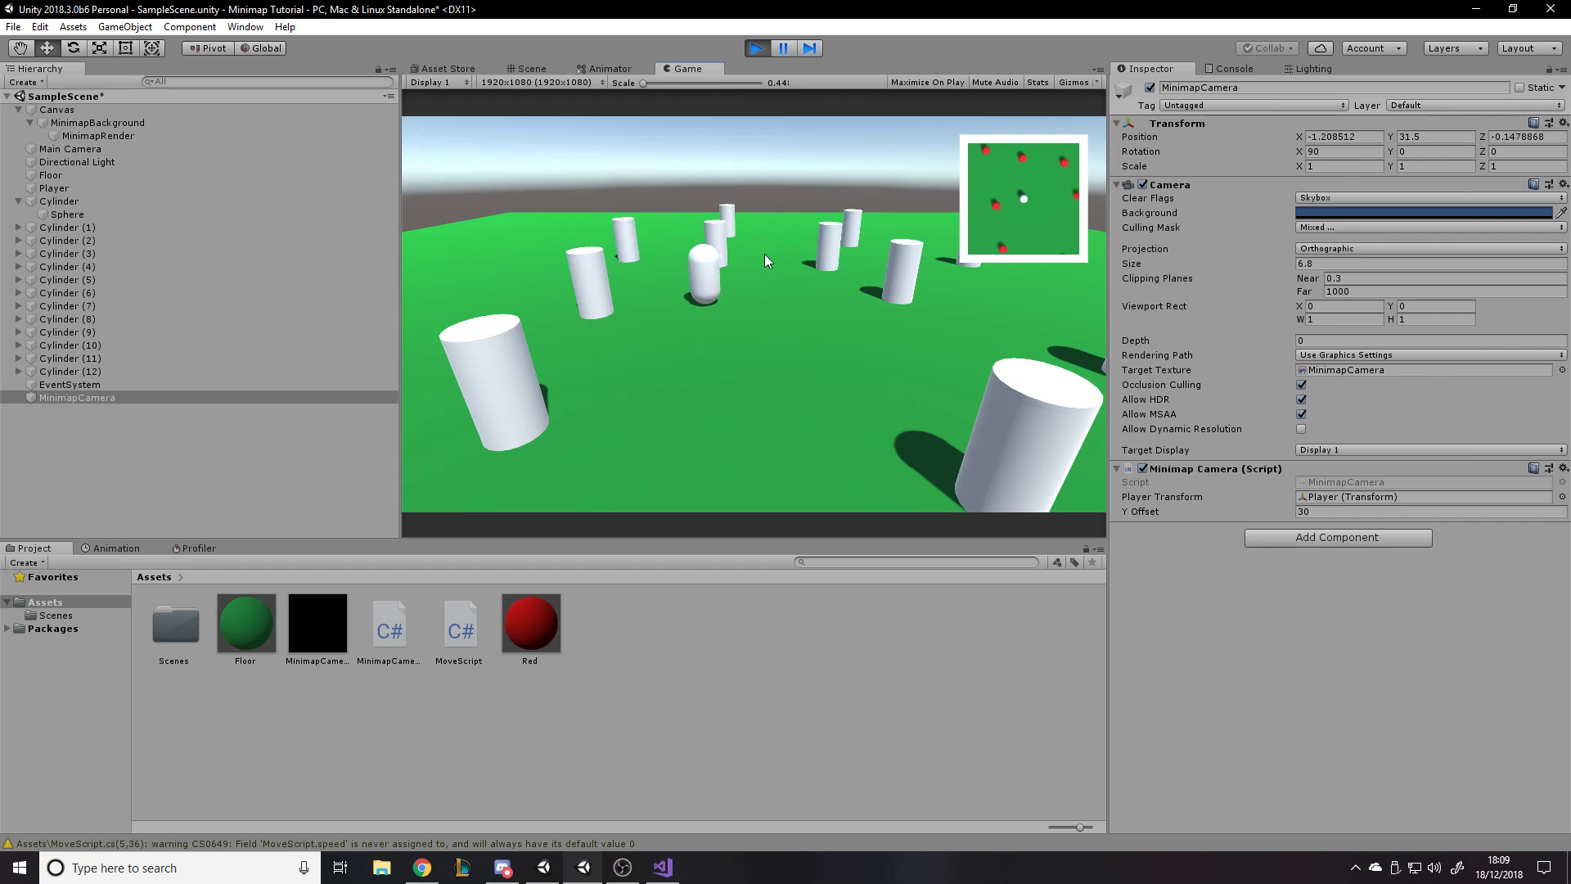
key("d")
key("w")
key("s")
key("a")
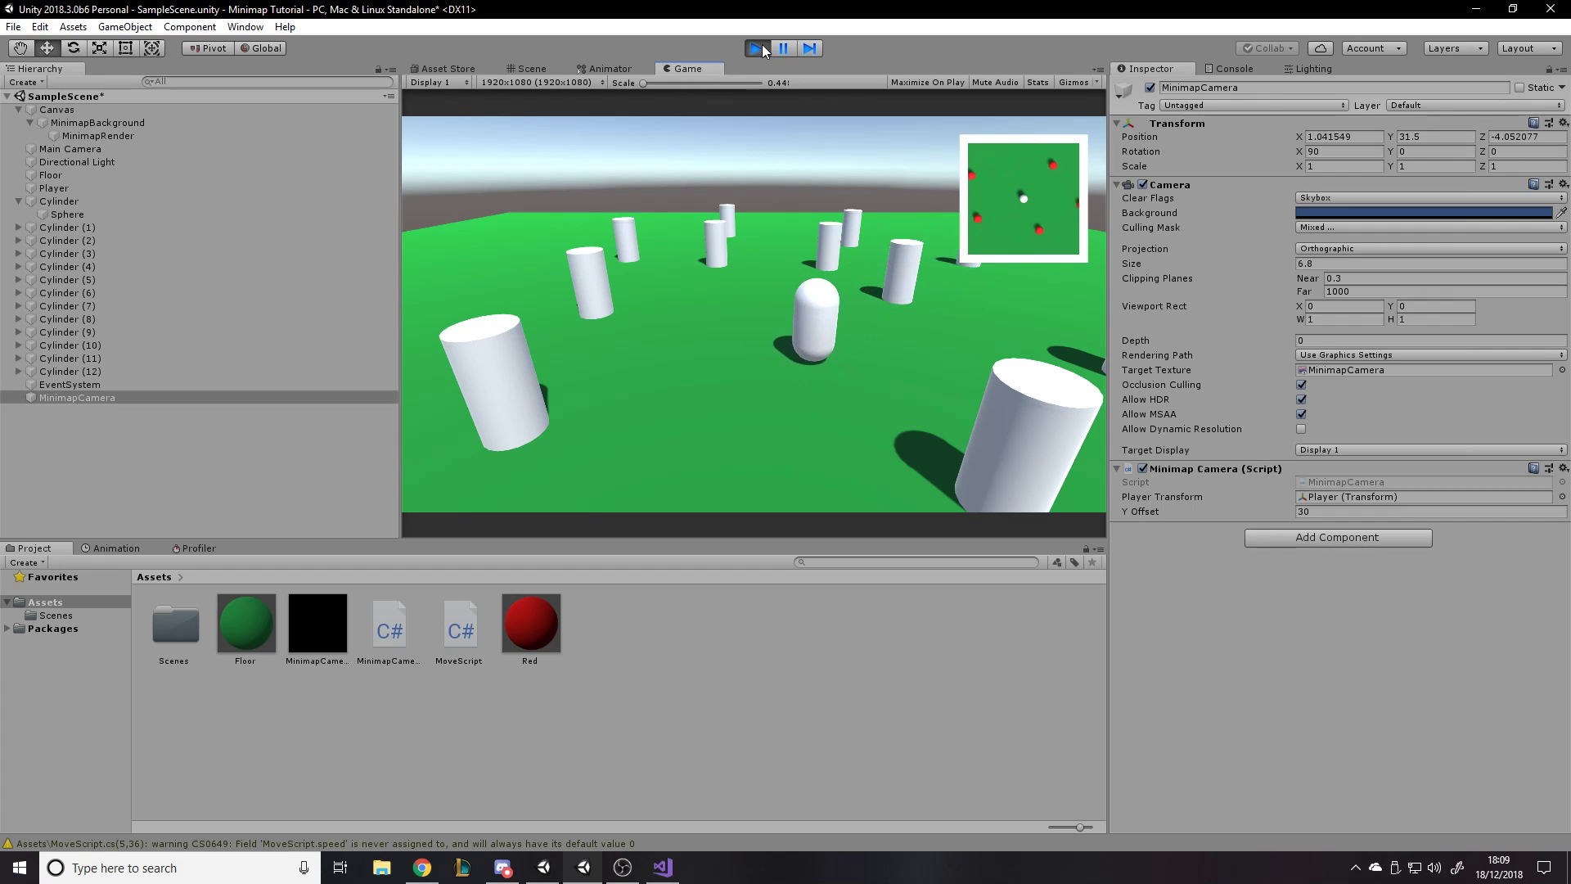
left_click(757, 48)
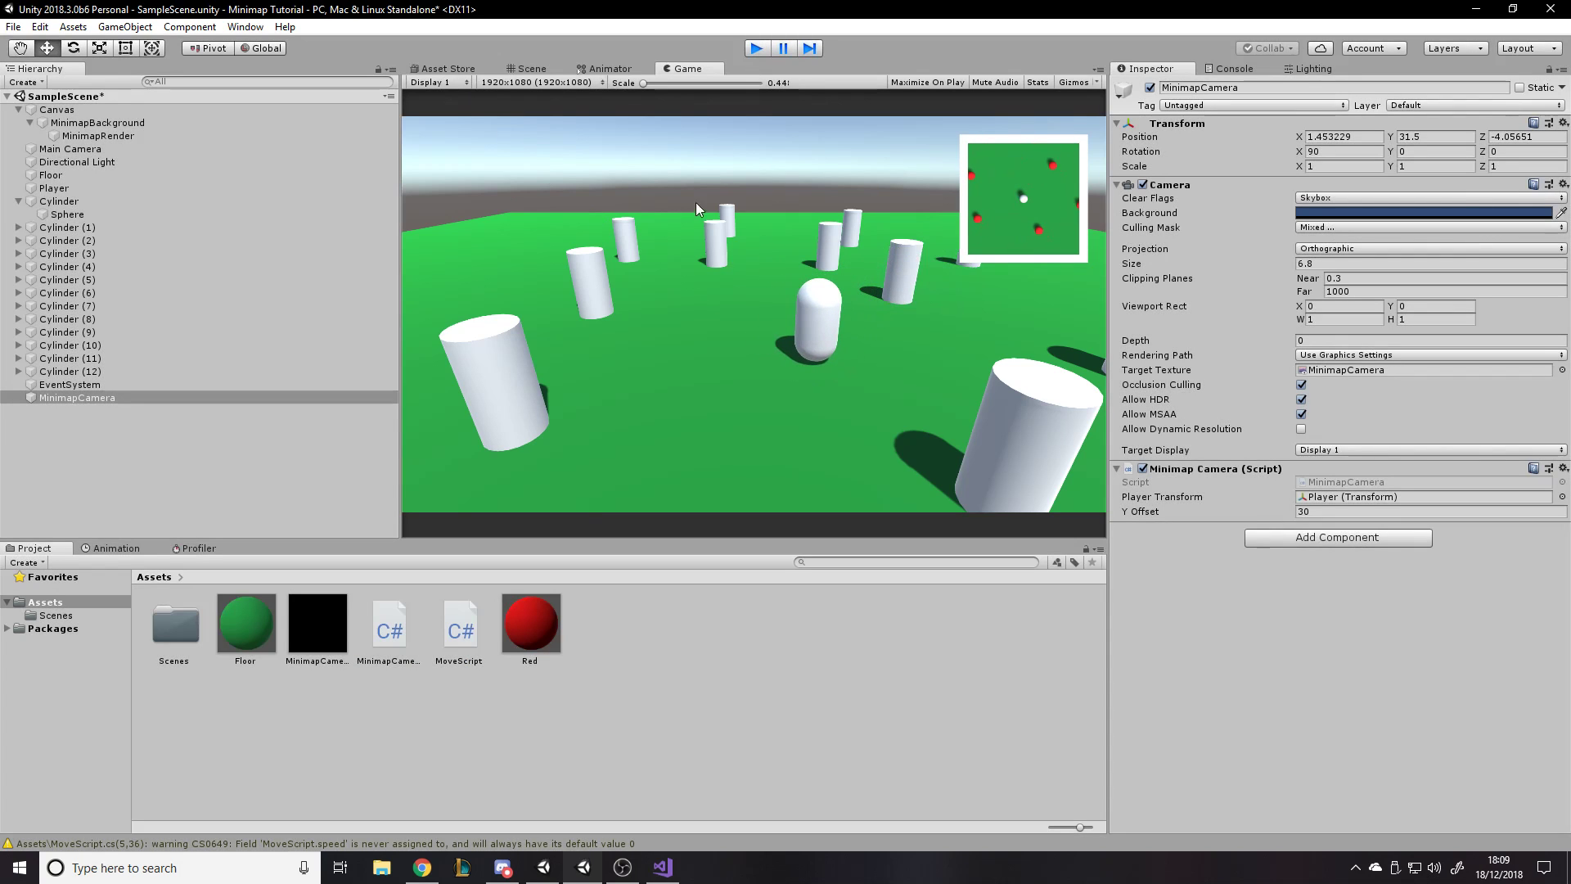
- Change the mesh of the first Cylinder object to Cube and set its Y position to 1
left_click(99, 201)
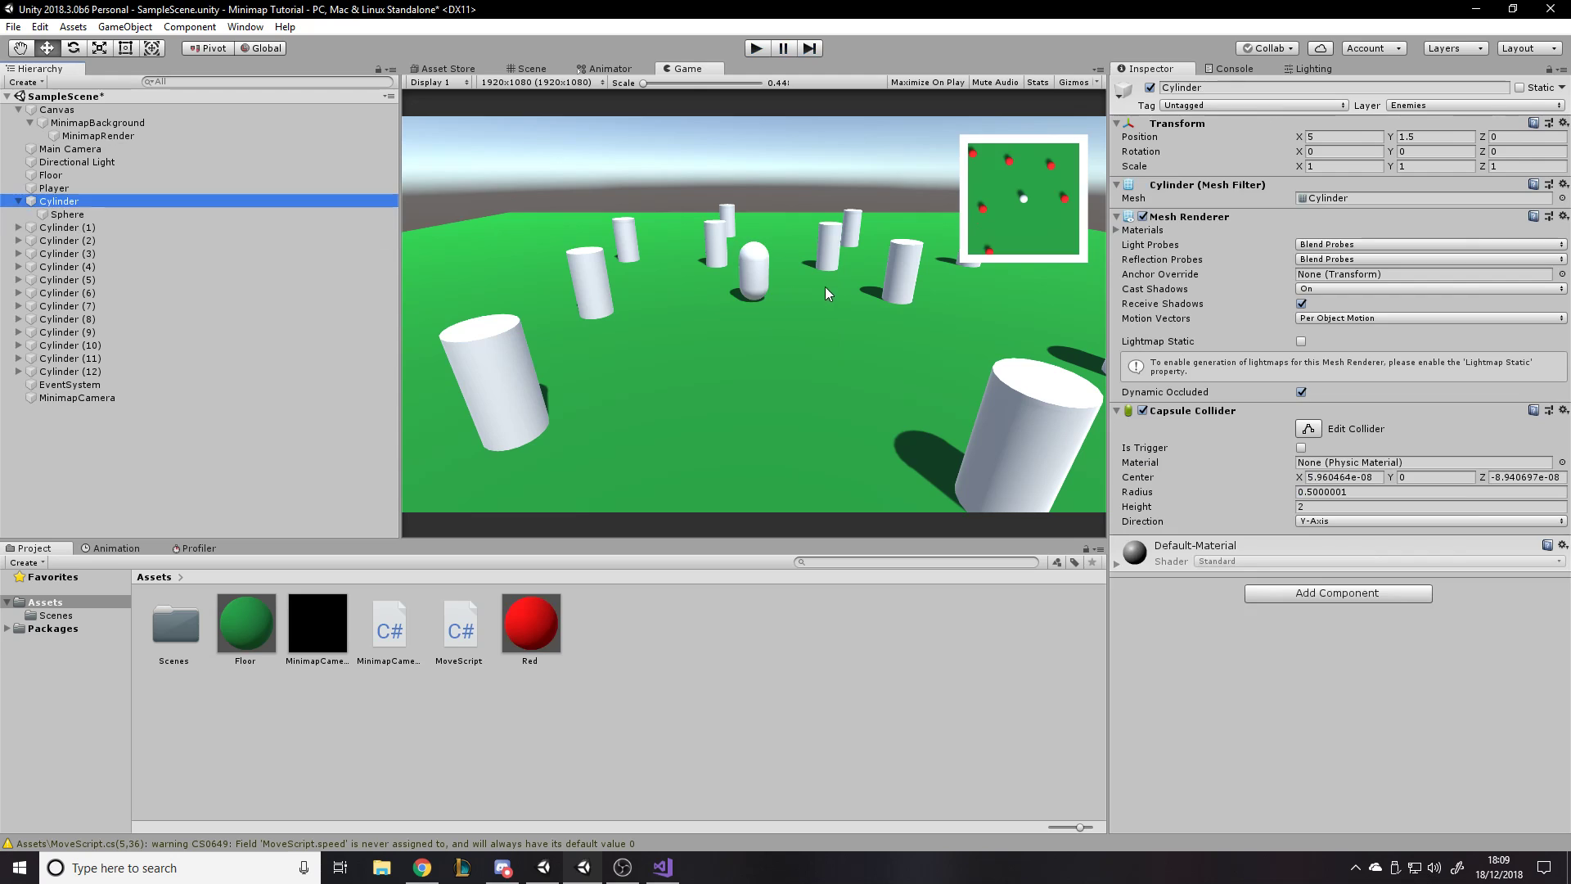
left_click(532, 69)
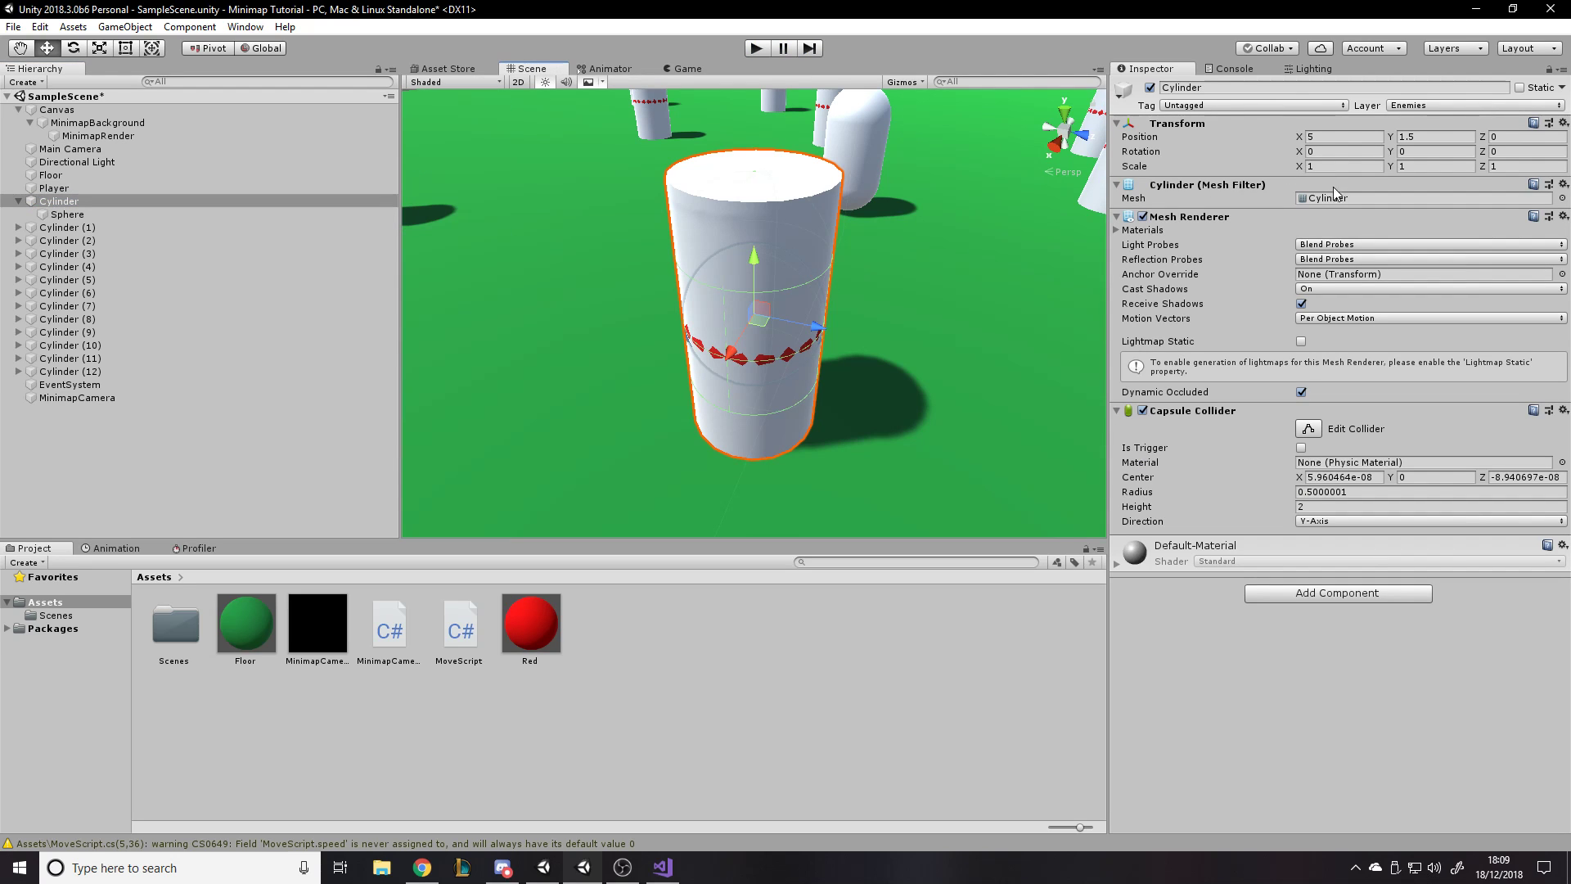
left_click(1562, 199)
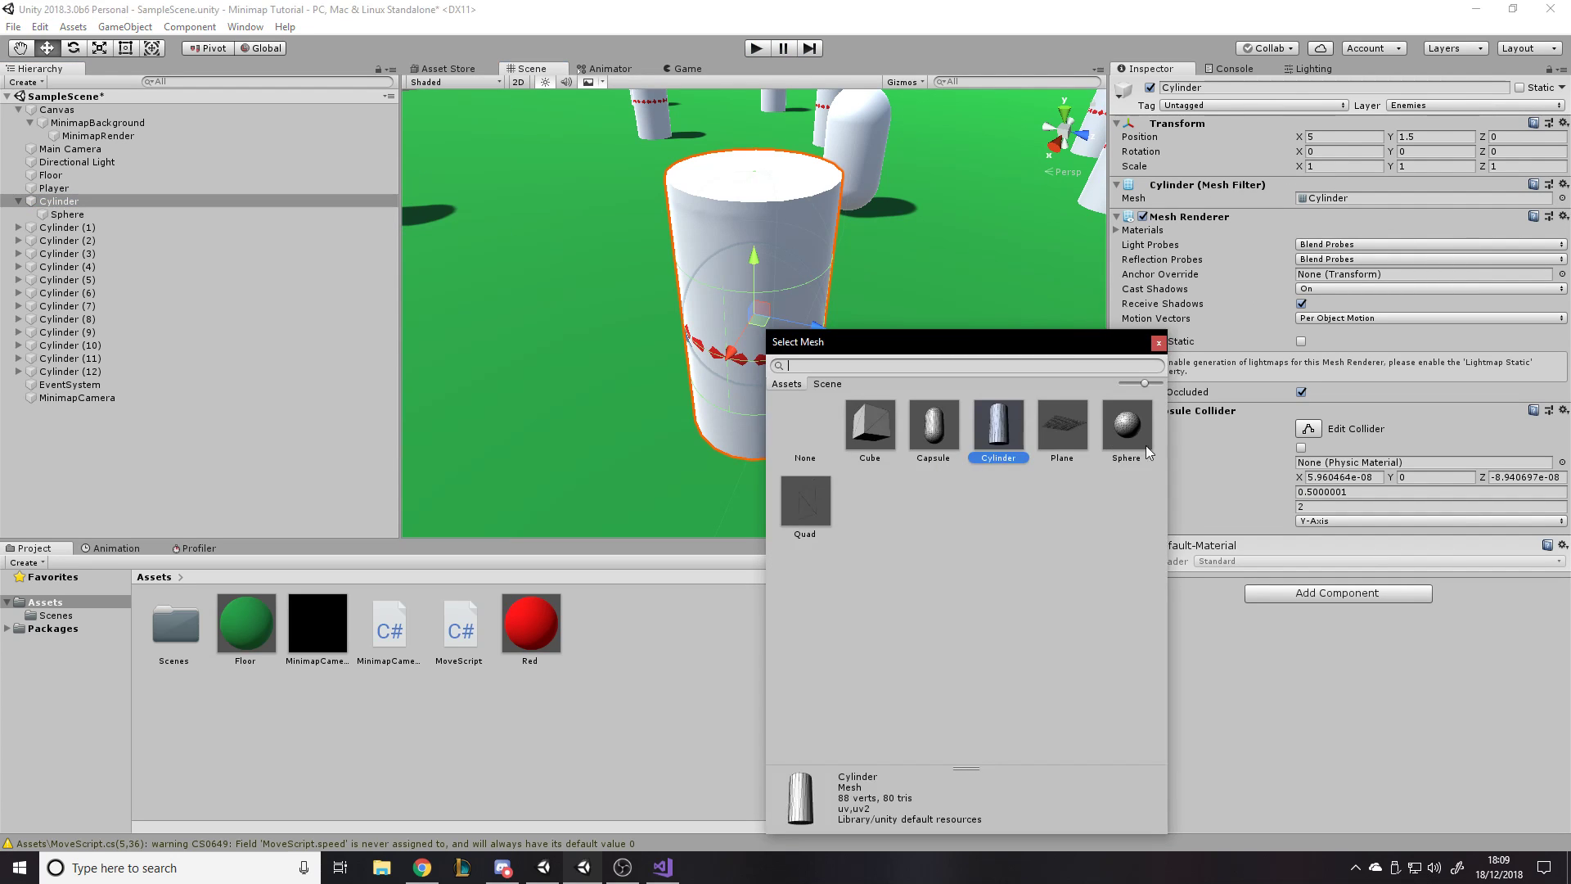
double_click(881, 444)
left_click(688, 69)
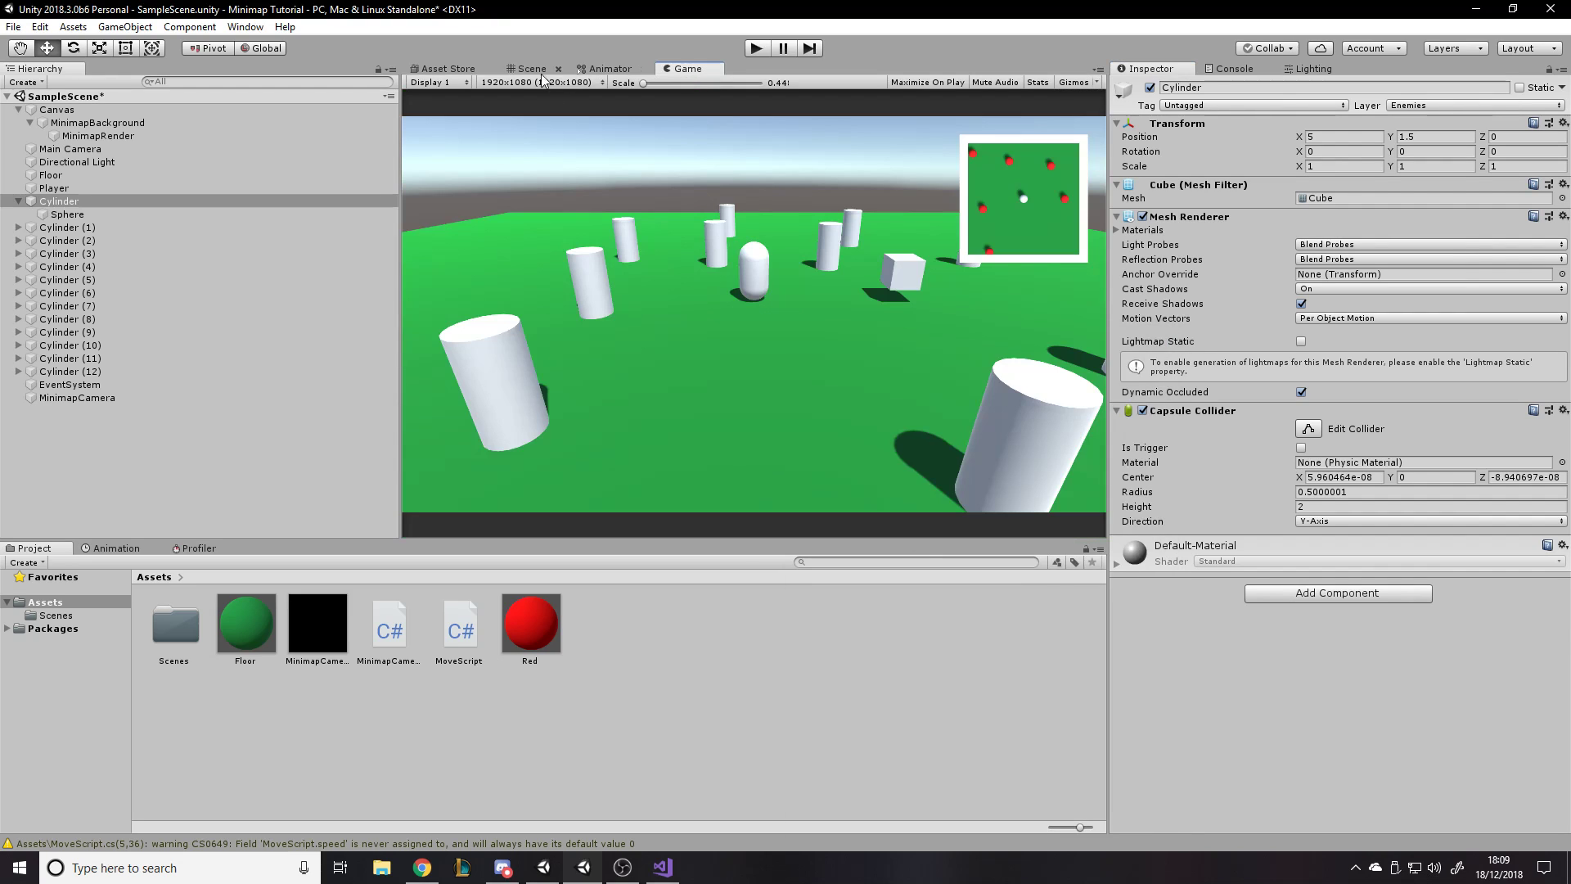
left_click(527, 69)
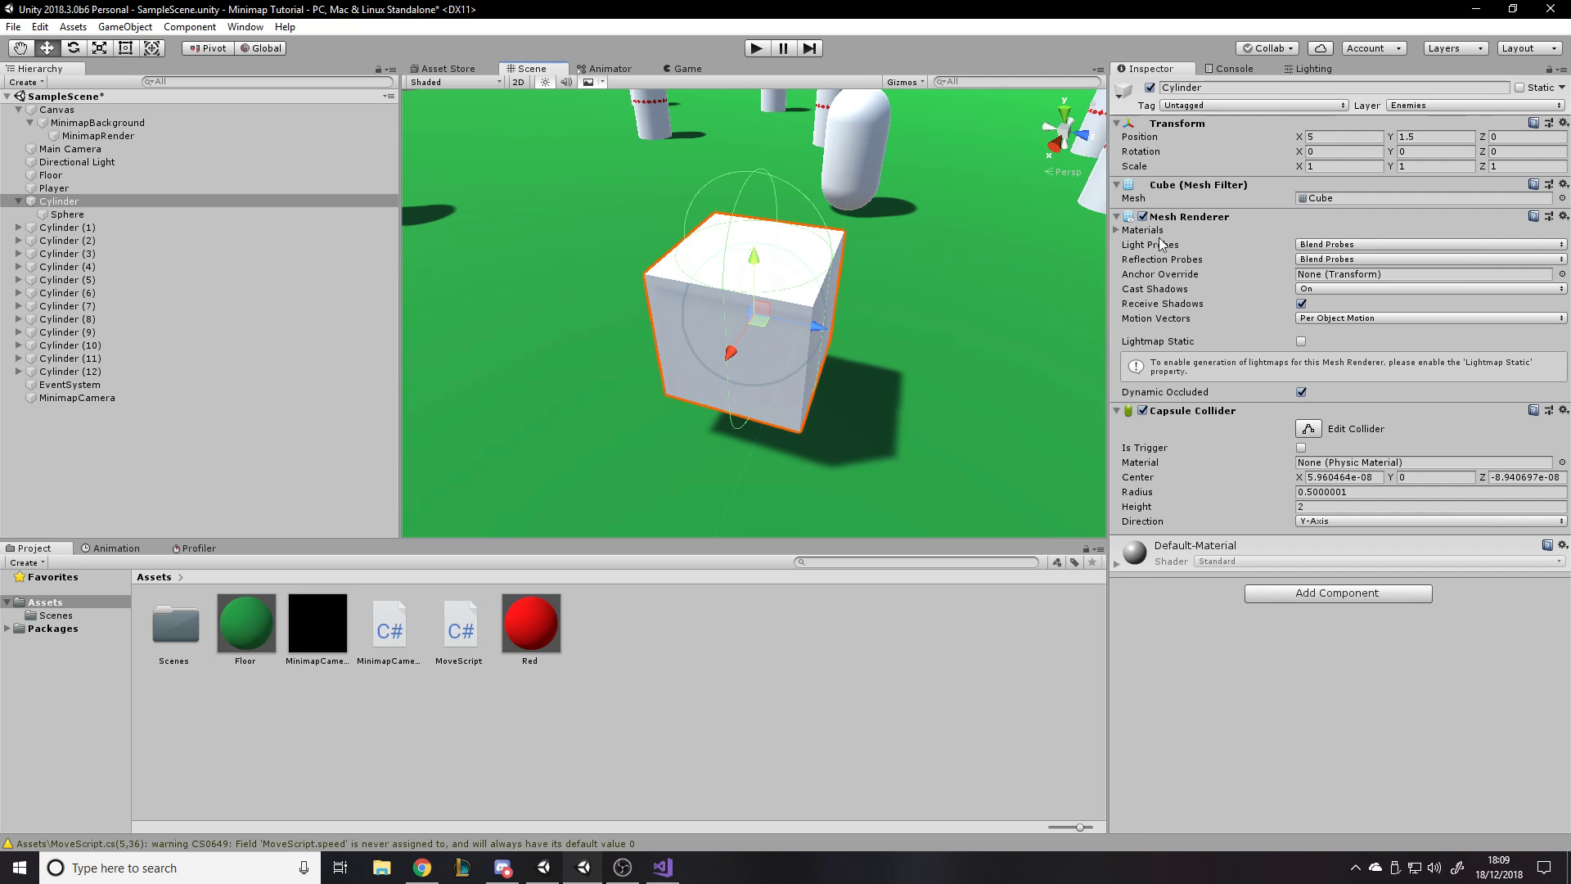
left_click(1452, 138)
type("1")
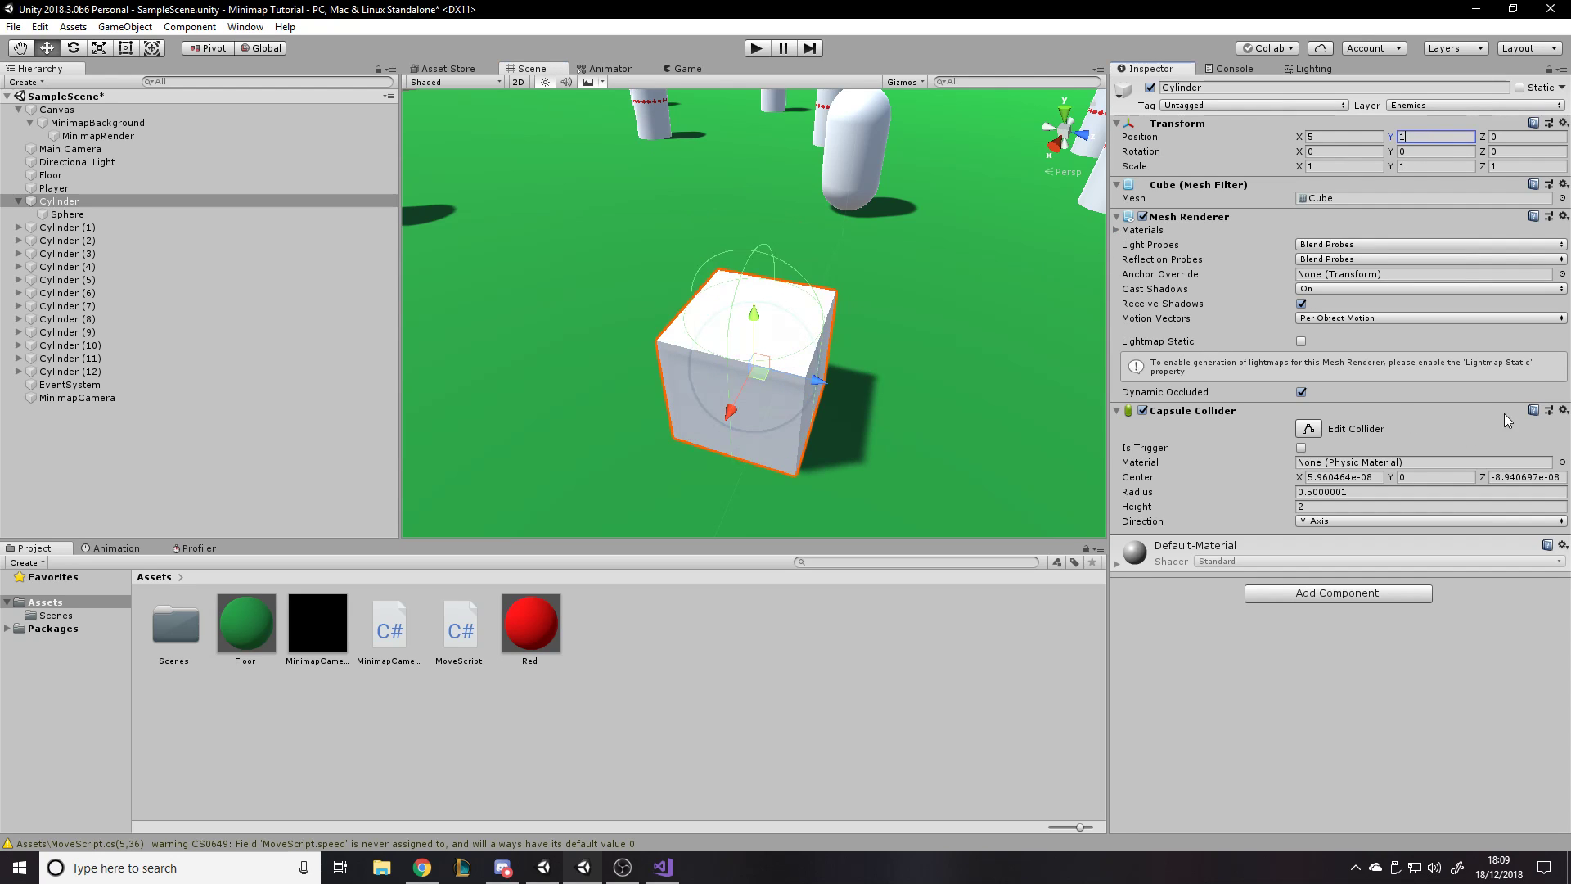
- Replace the Capsule Collider on the cube-shaped Cylinder object with a Box Collider
left_click(1561, 411)
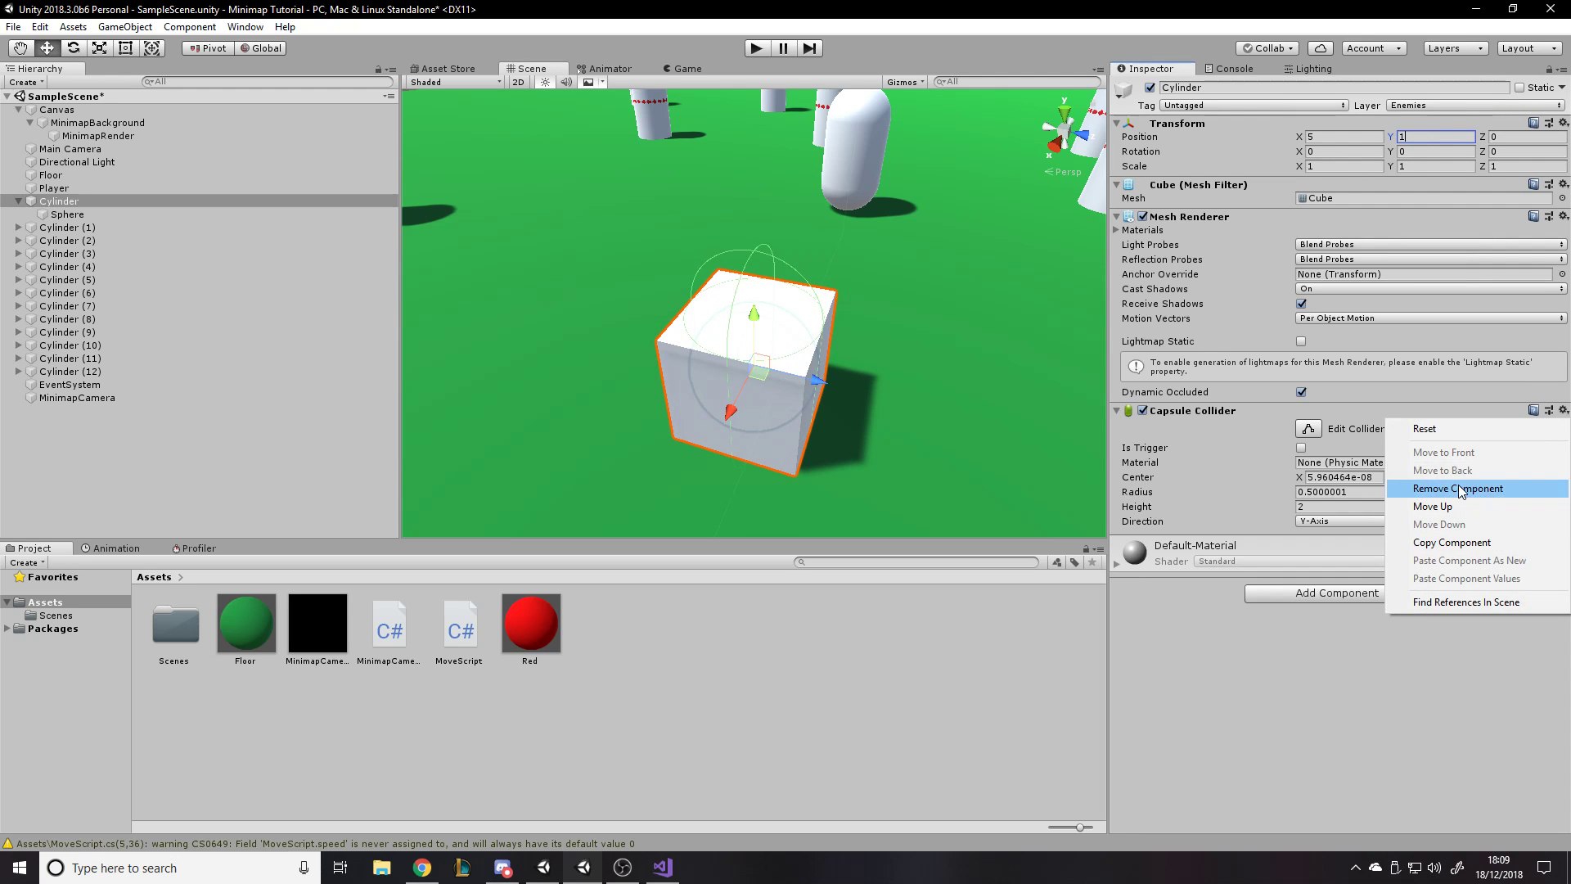
left_click(1358, 582)
left_click(1363, 465)
type("box")
key("Down")
key("Down")
key("Return")
left_click(1245, 702)
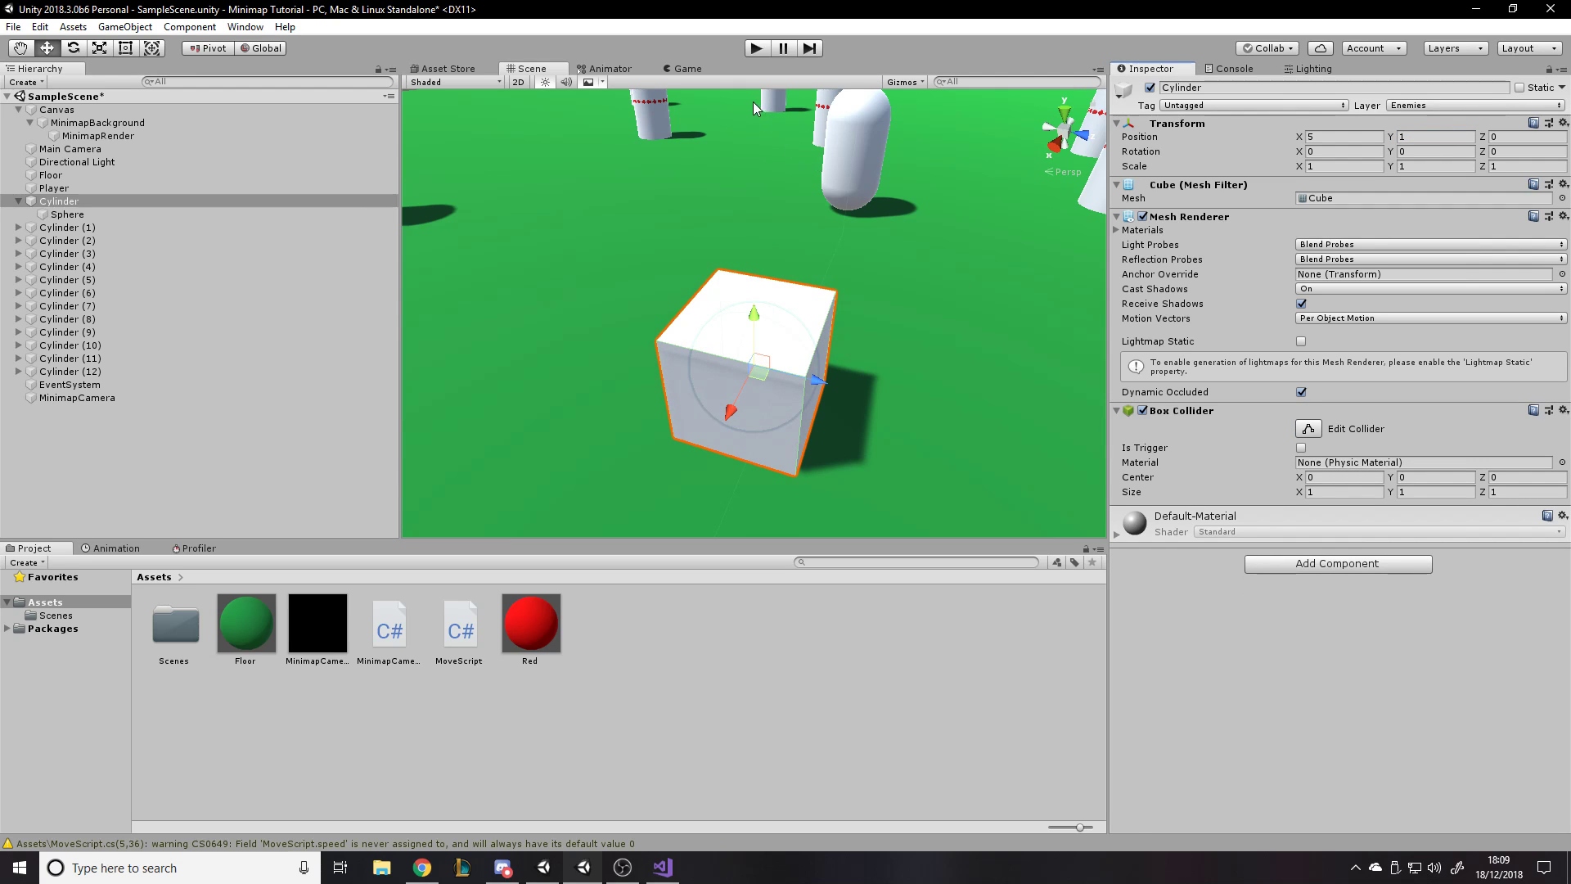
- Run the game and move the player towards and away from the cube enemy to check its minimap marker
left_click(746, 51)
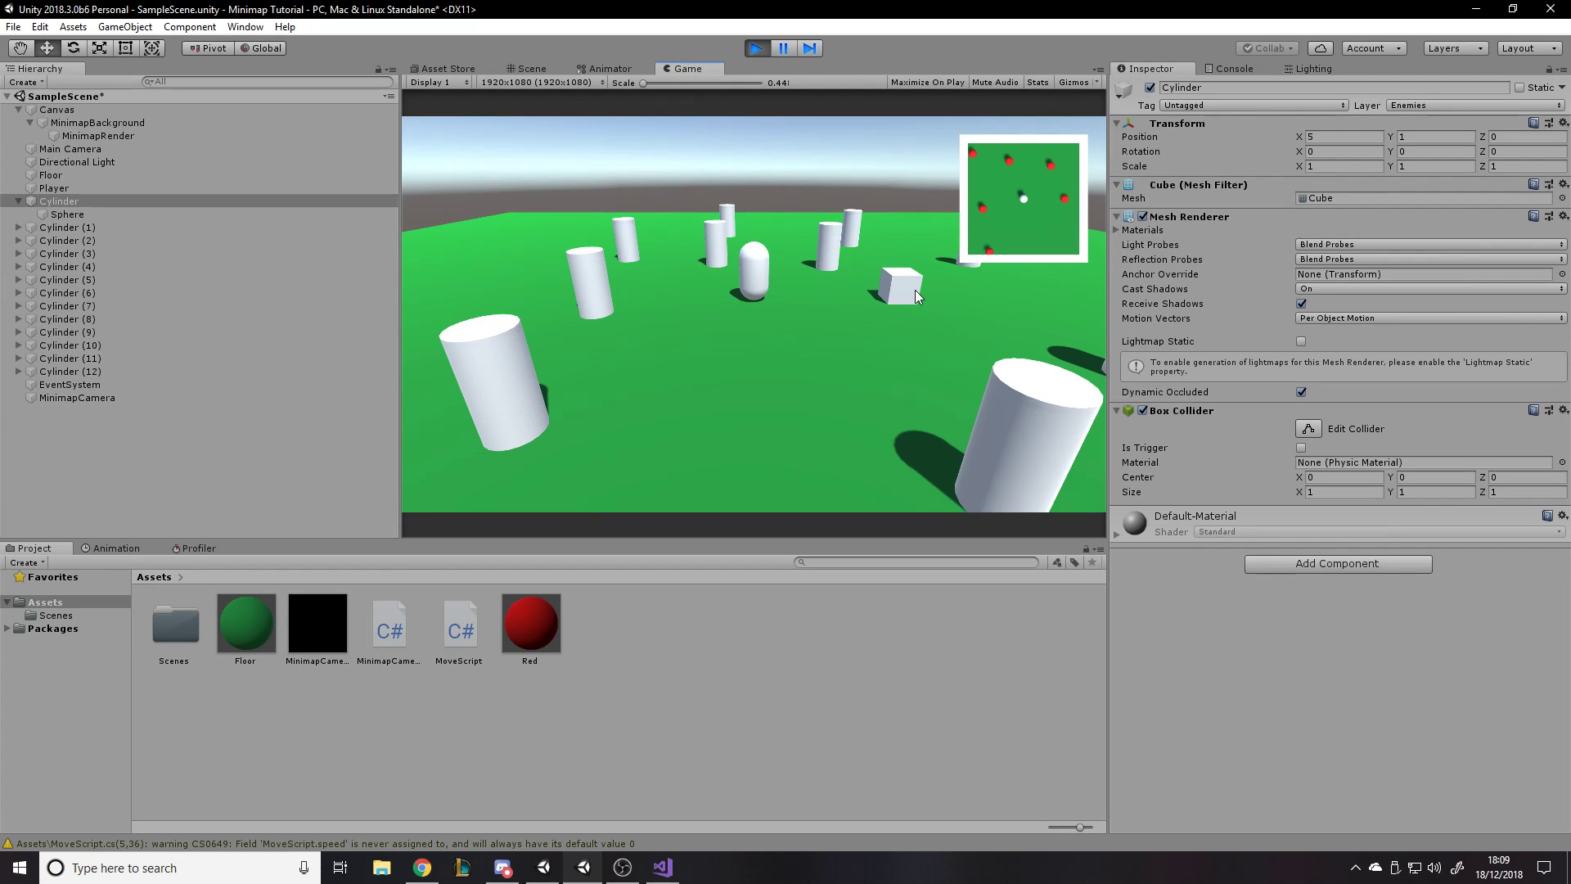
key("d")
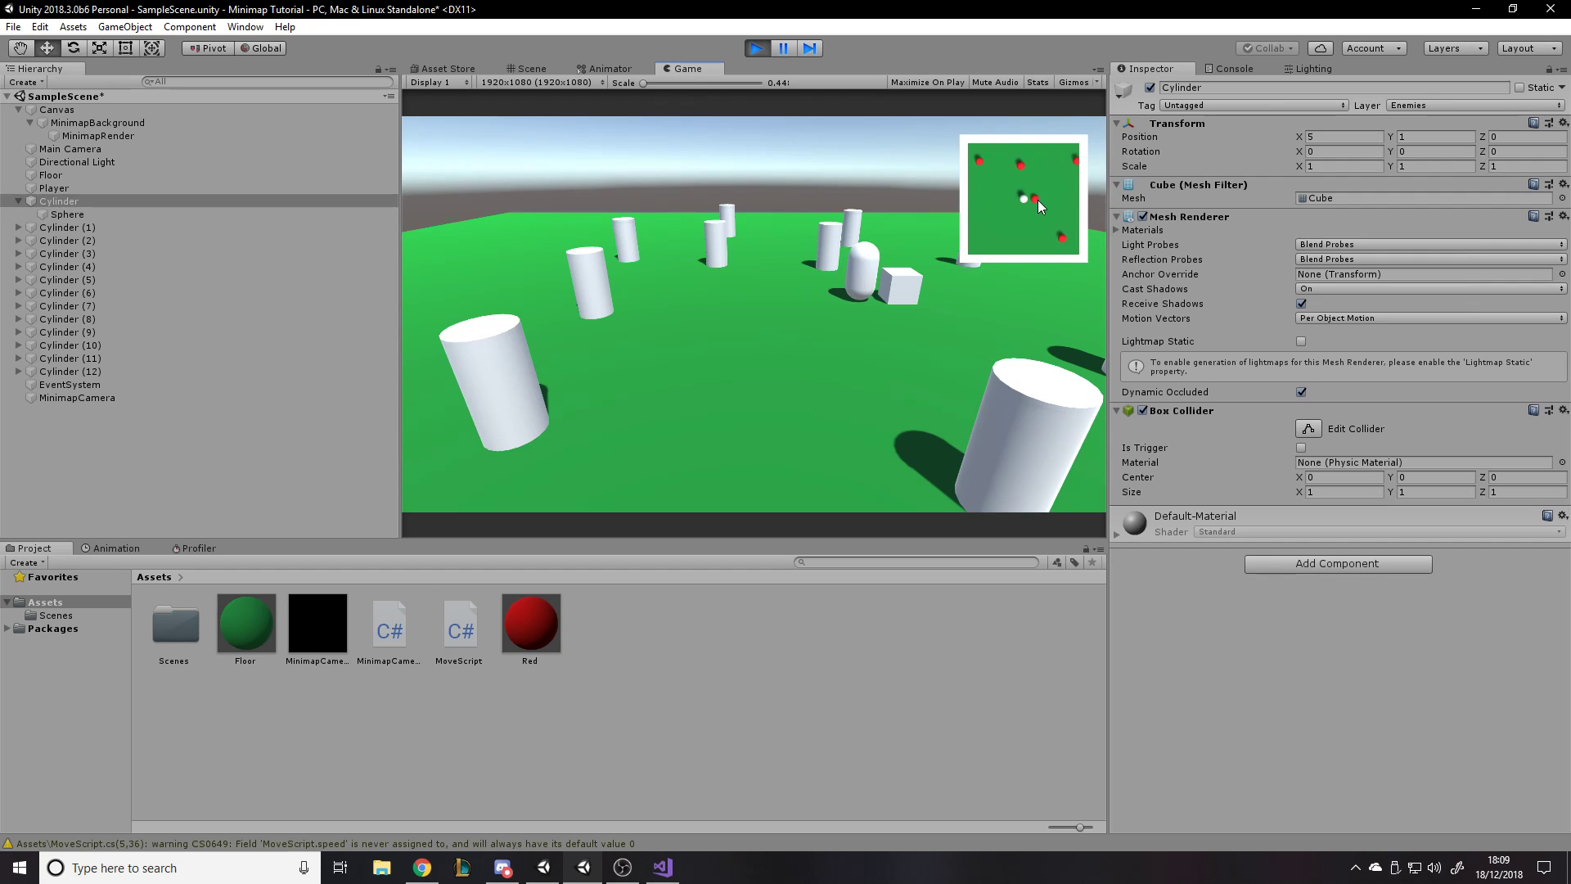
key("a")
key("s")
key("d")
key("a")
key("w")
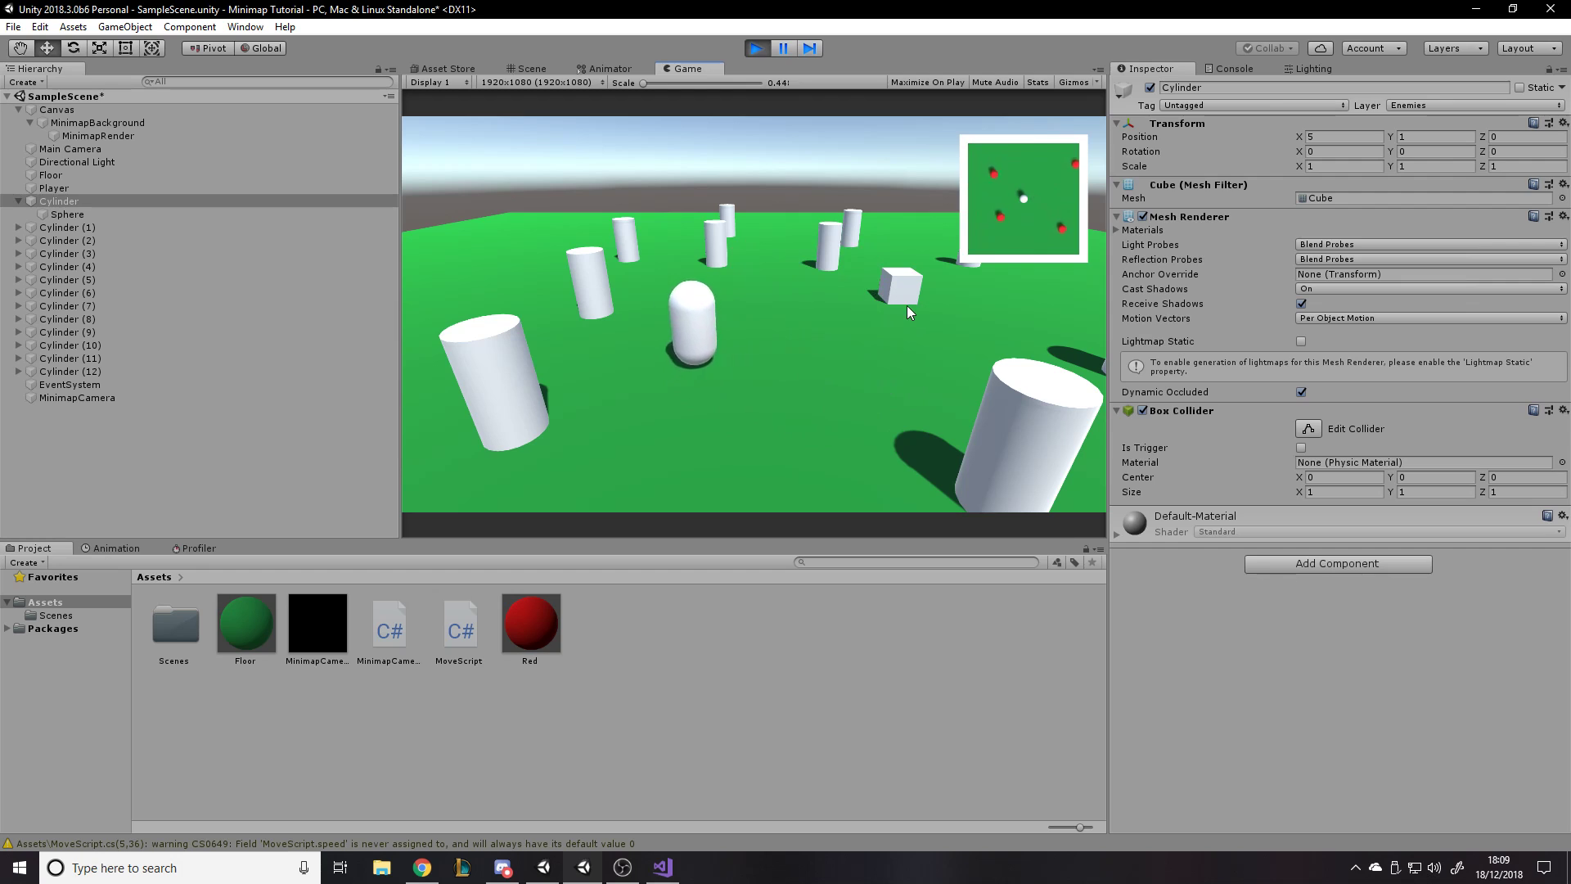
- Maximize the running Game view and move the player around all the enemies to examine how the minimap follows
left_click(1098, 70)
left_click(1143, 135)
key("d")
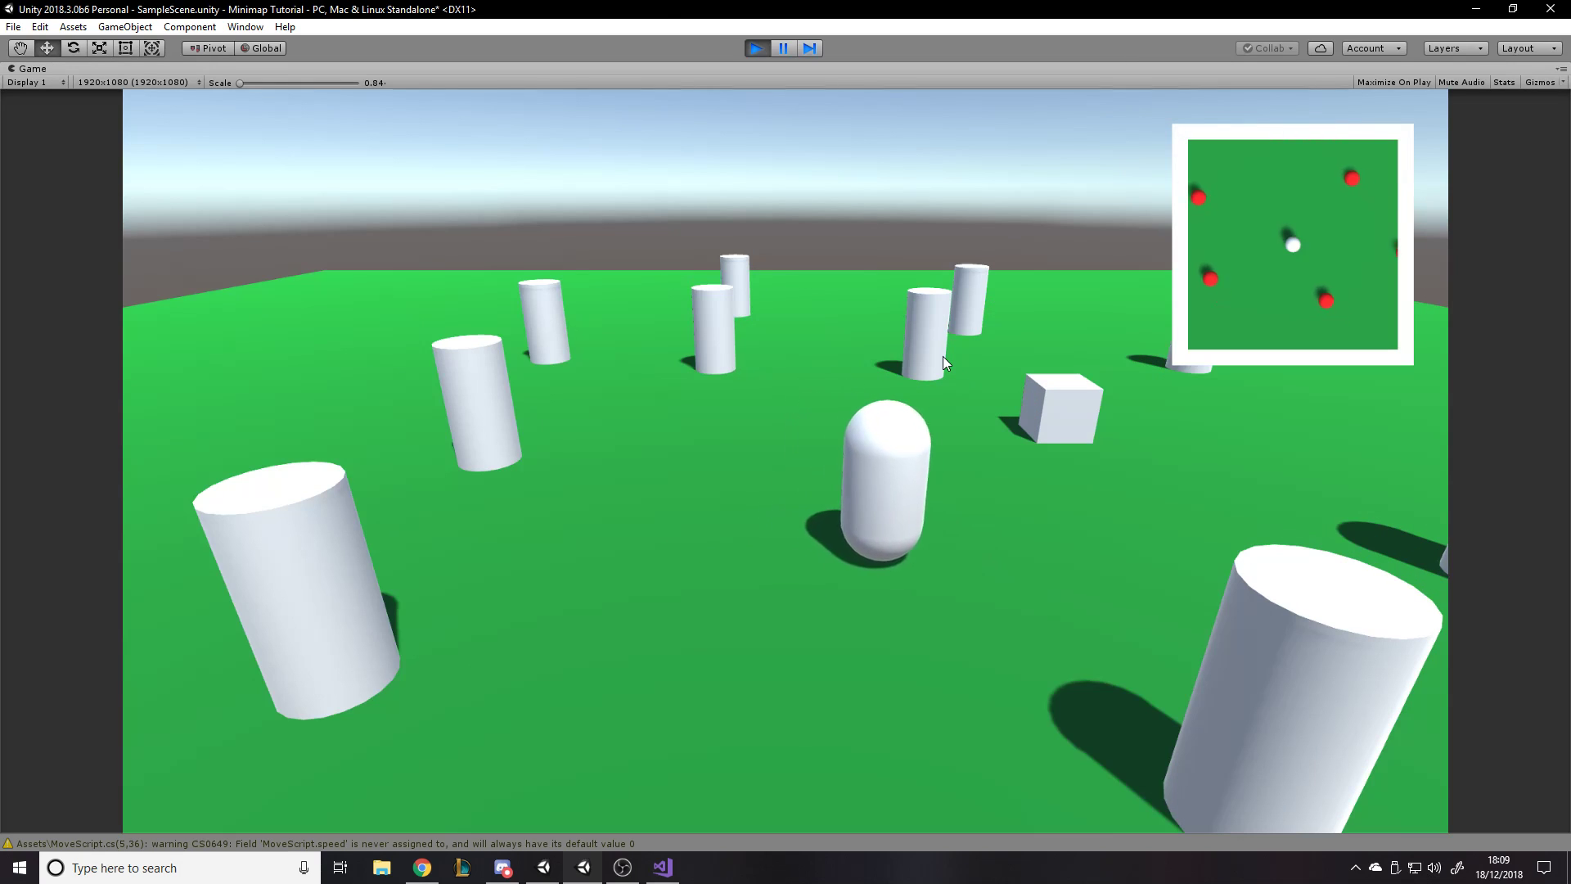
key("w")
key("a")
key("a")
key("s")
key("a")
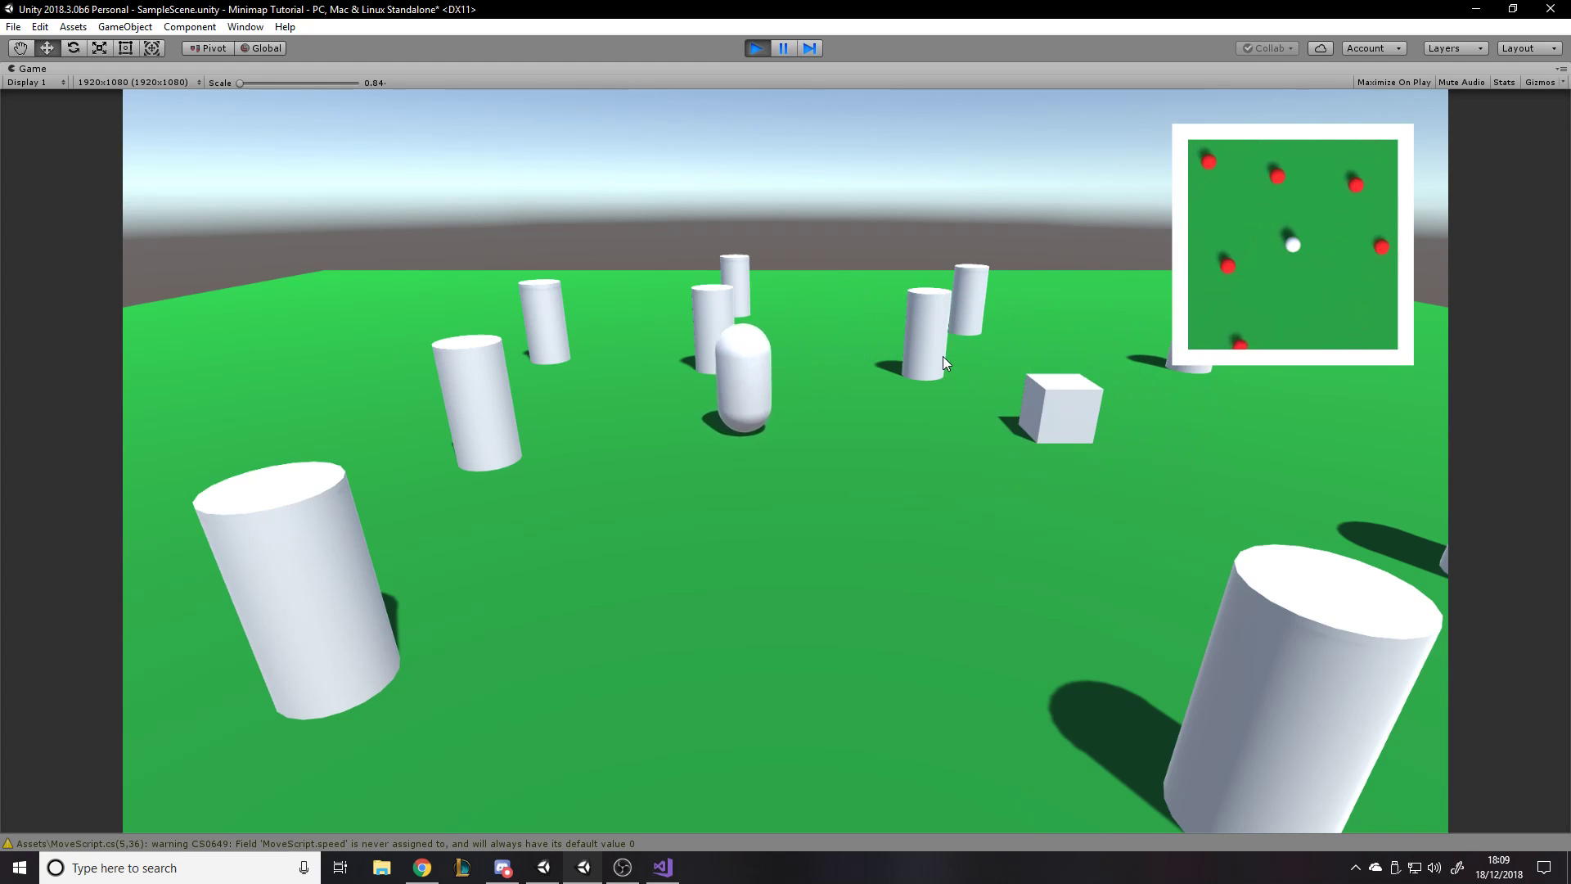
key("d")
key("w")
key("a")
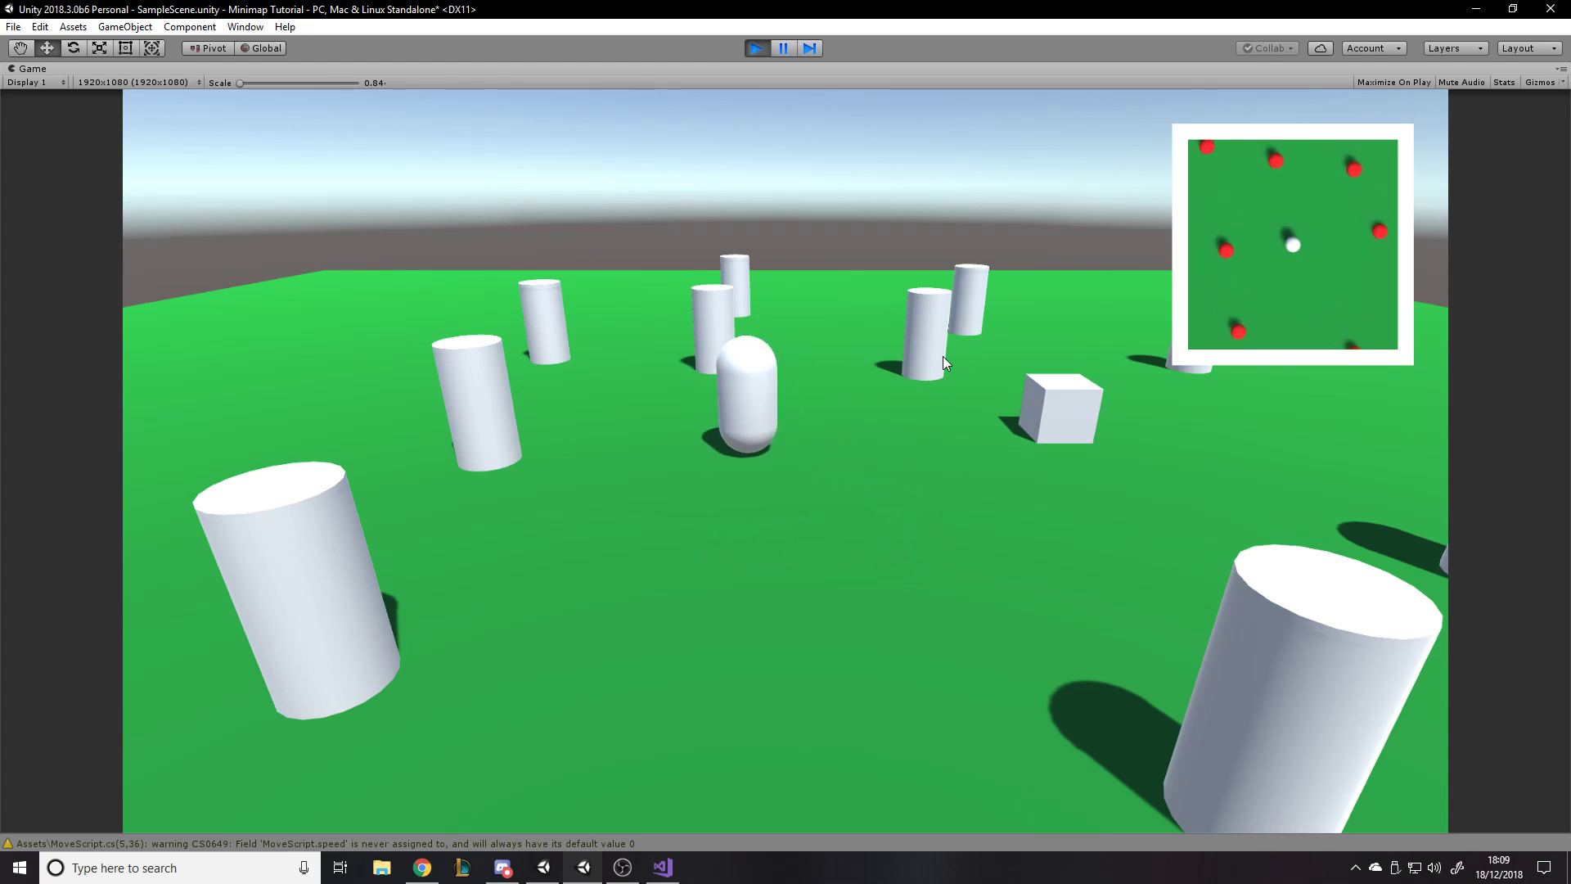
key("d")
key("s")
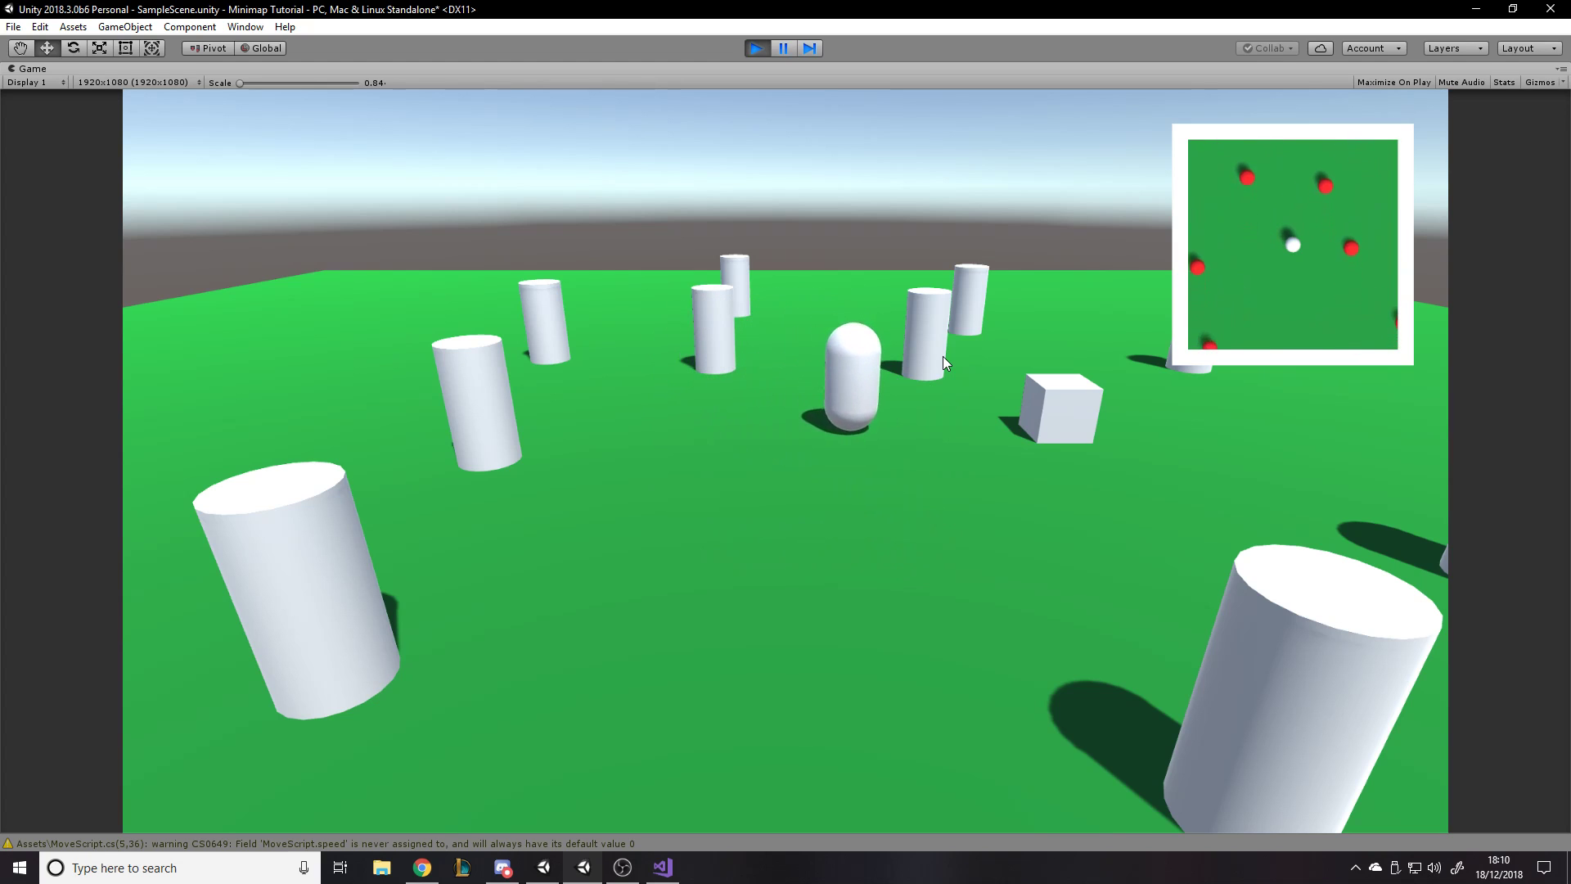
key("a")
key("d")
key("w")
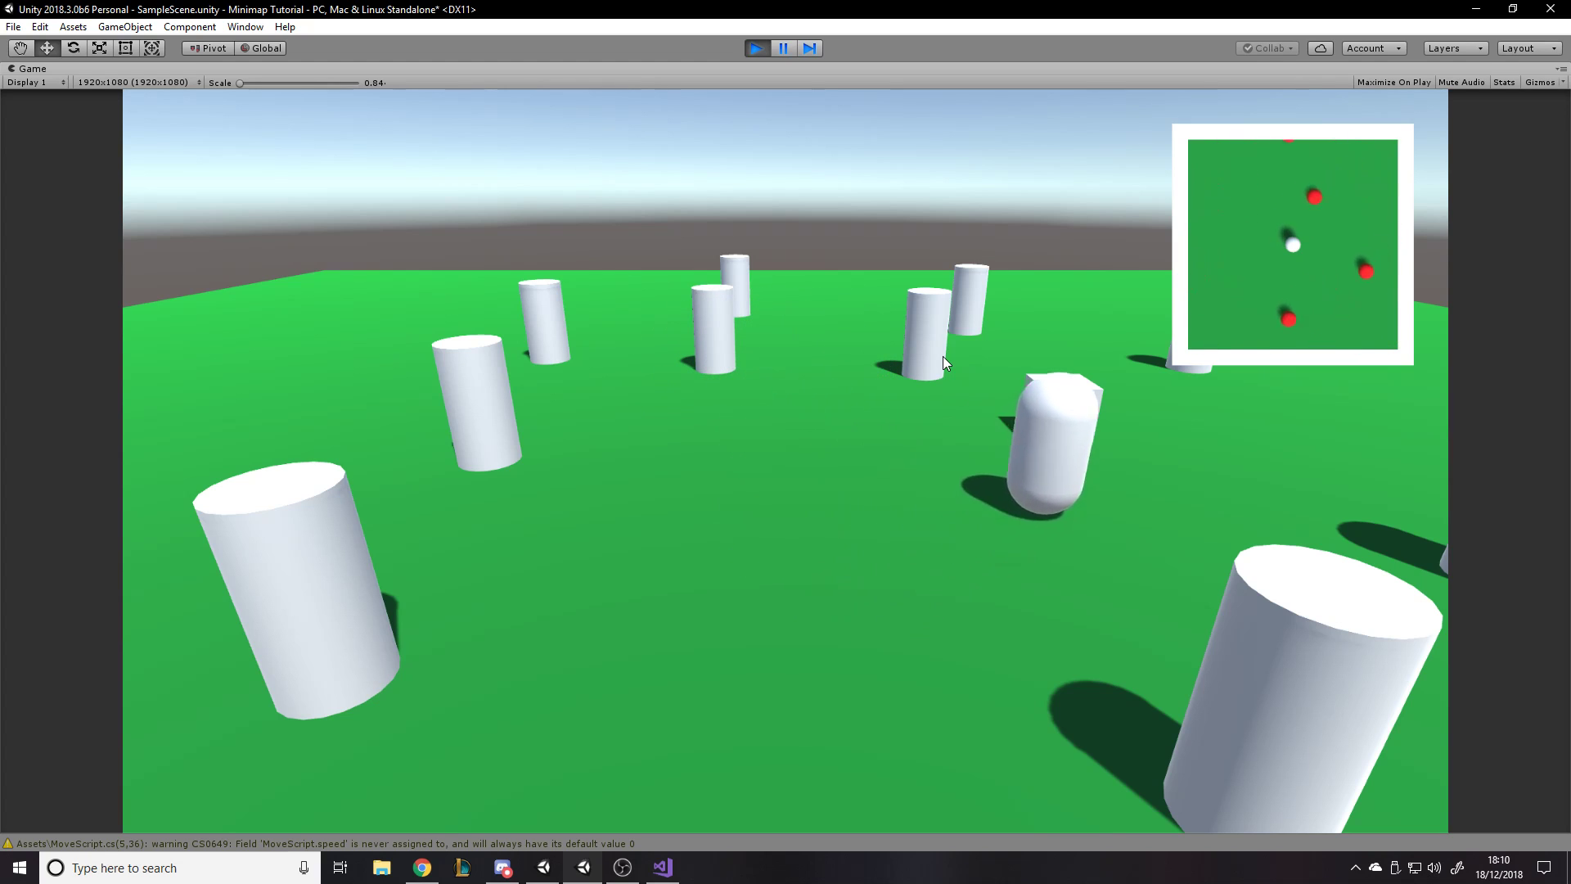
key("a")
key("s")
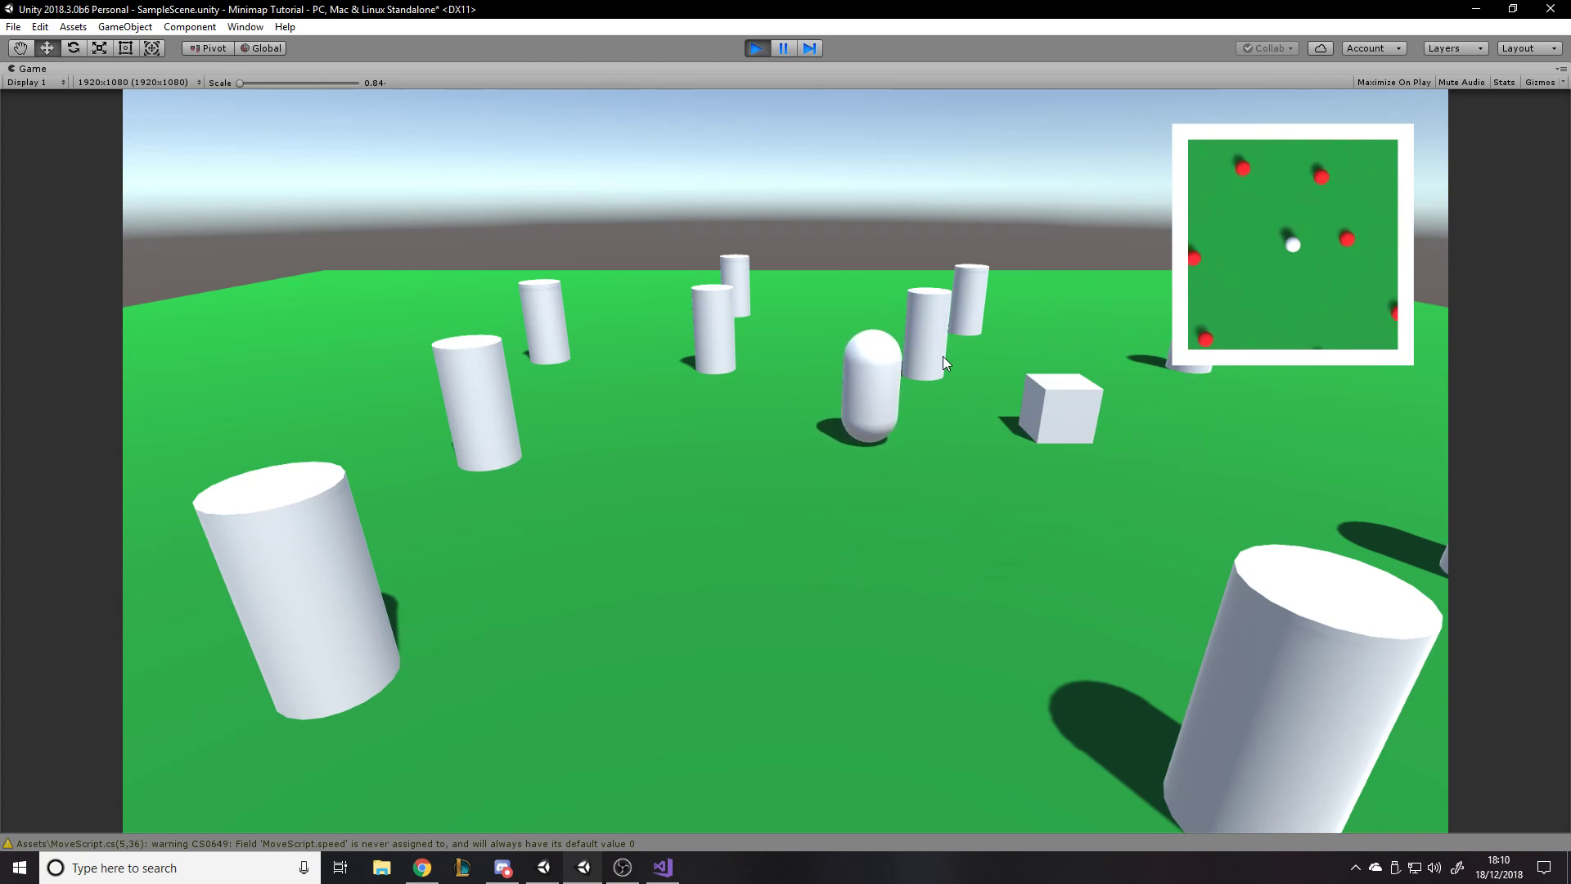
key("s")
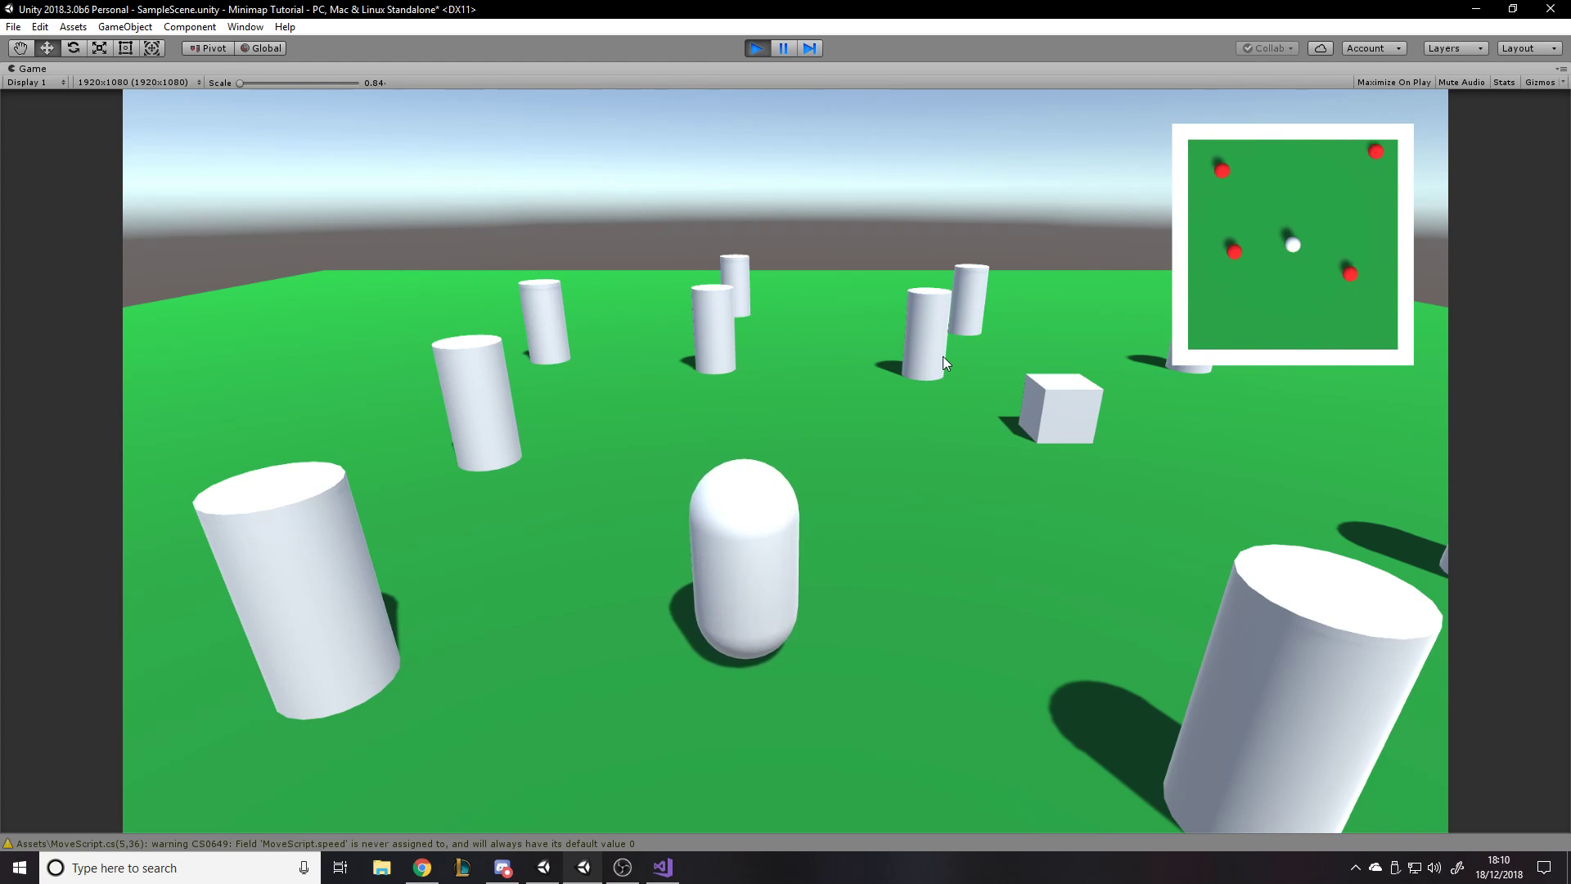
key("a")
key("w")
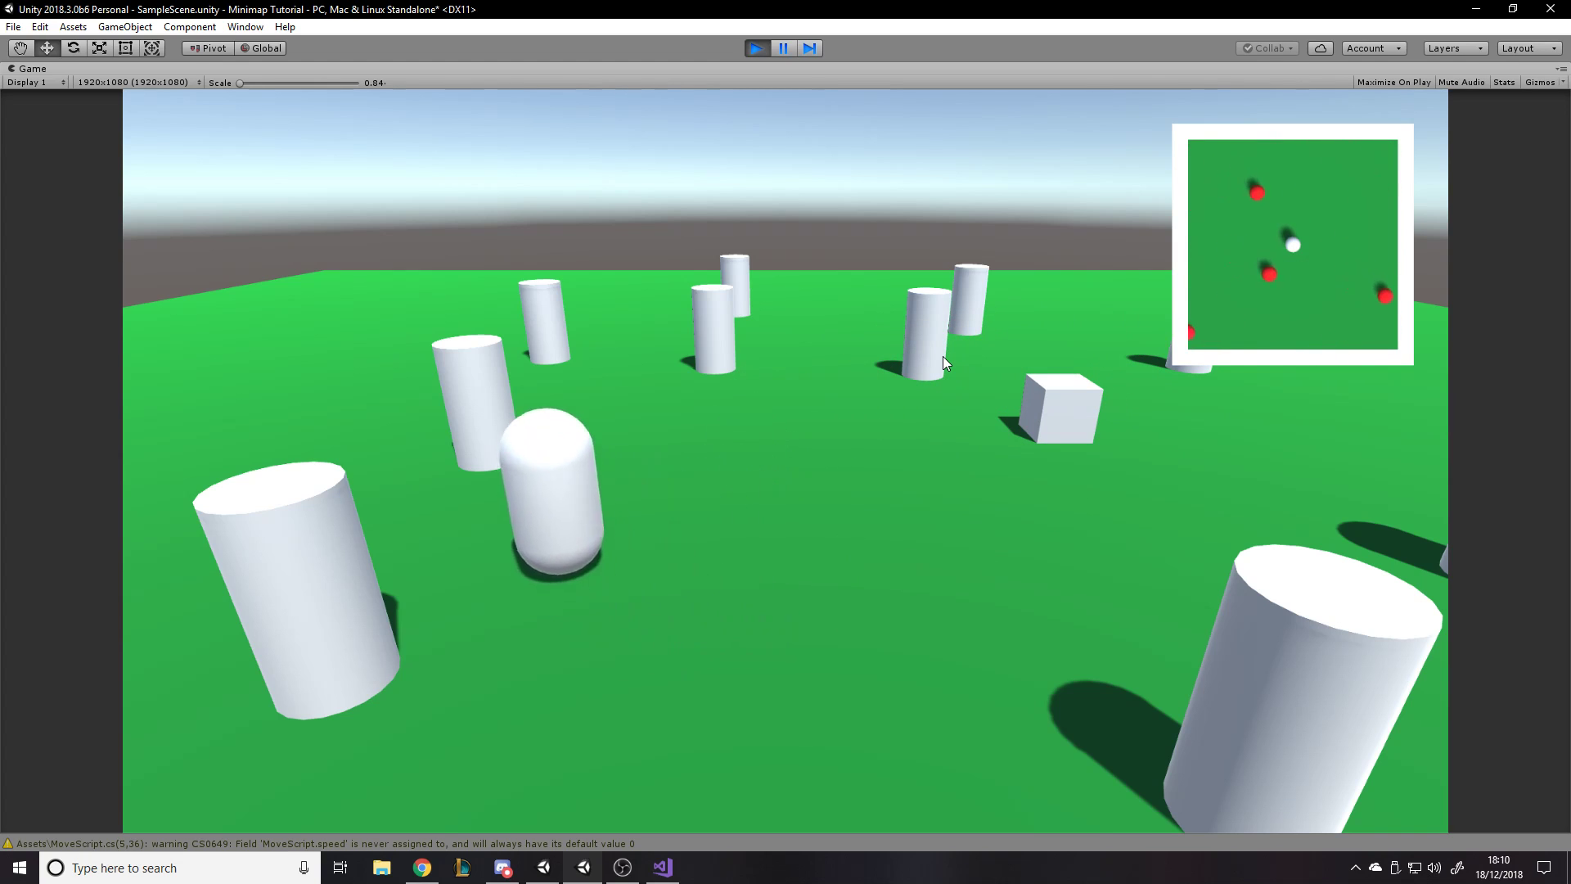
key("d")
key("d")
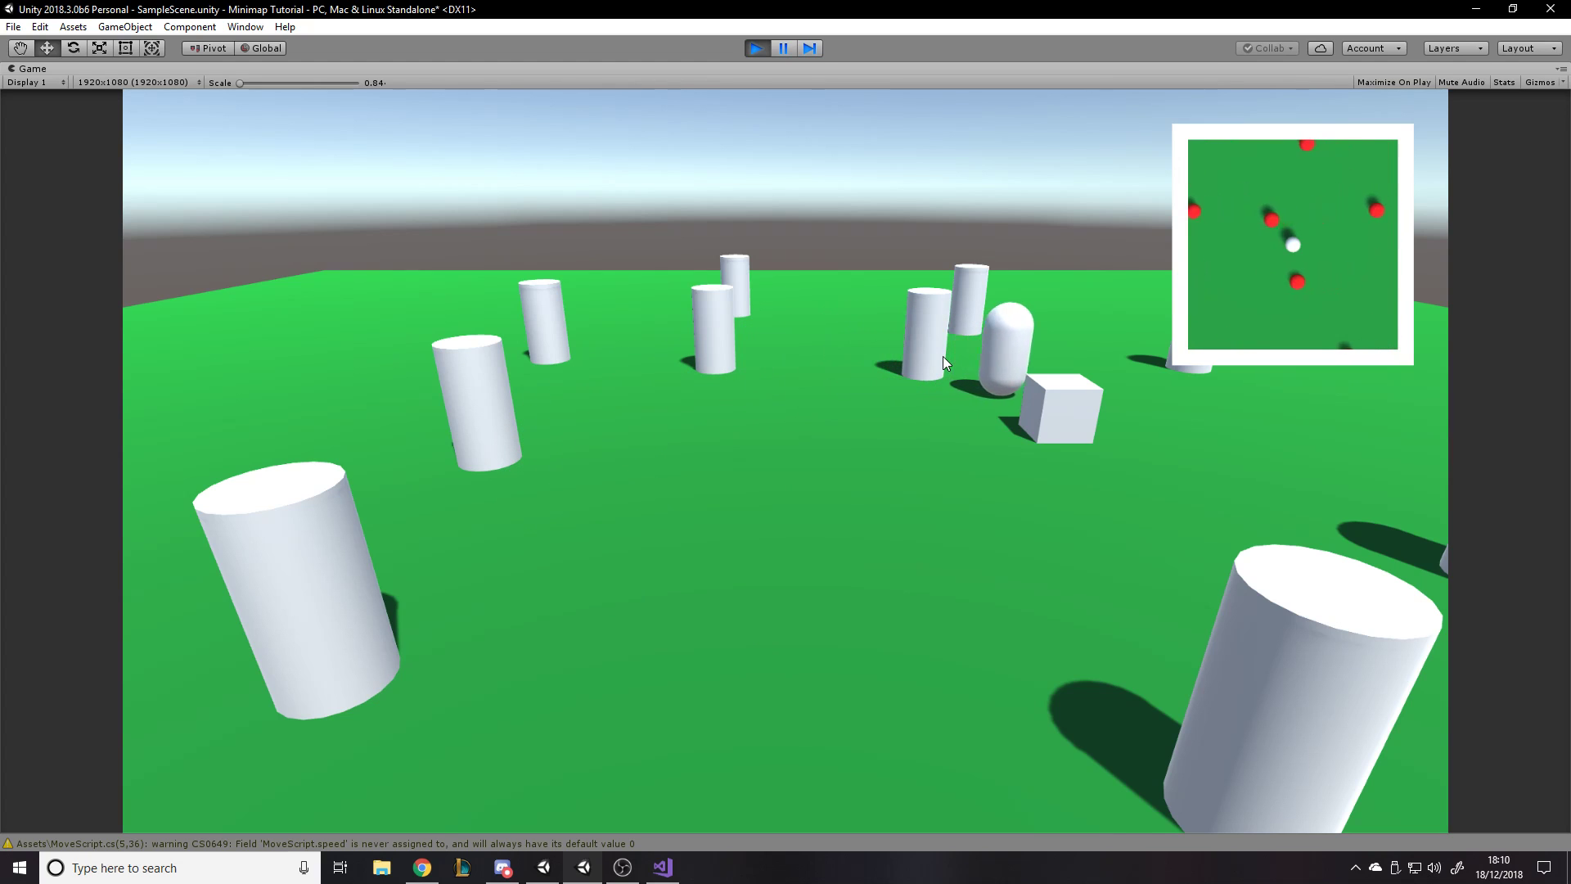
key("s")
key("a")
key("w")
key("d")
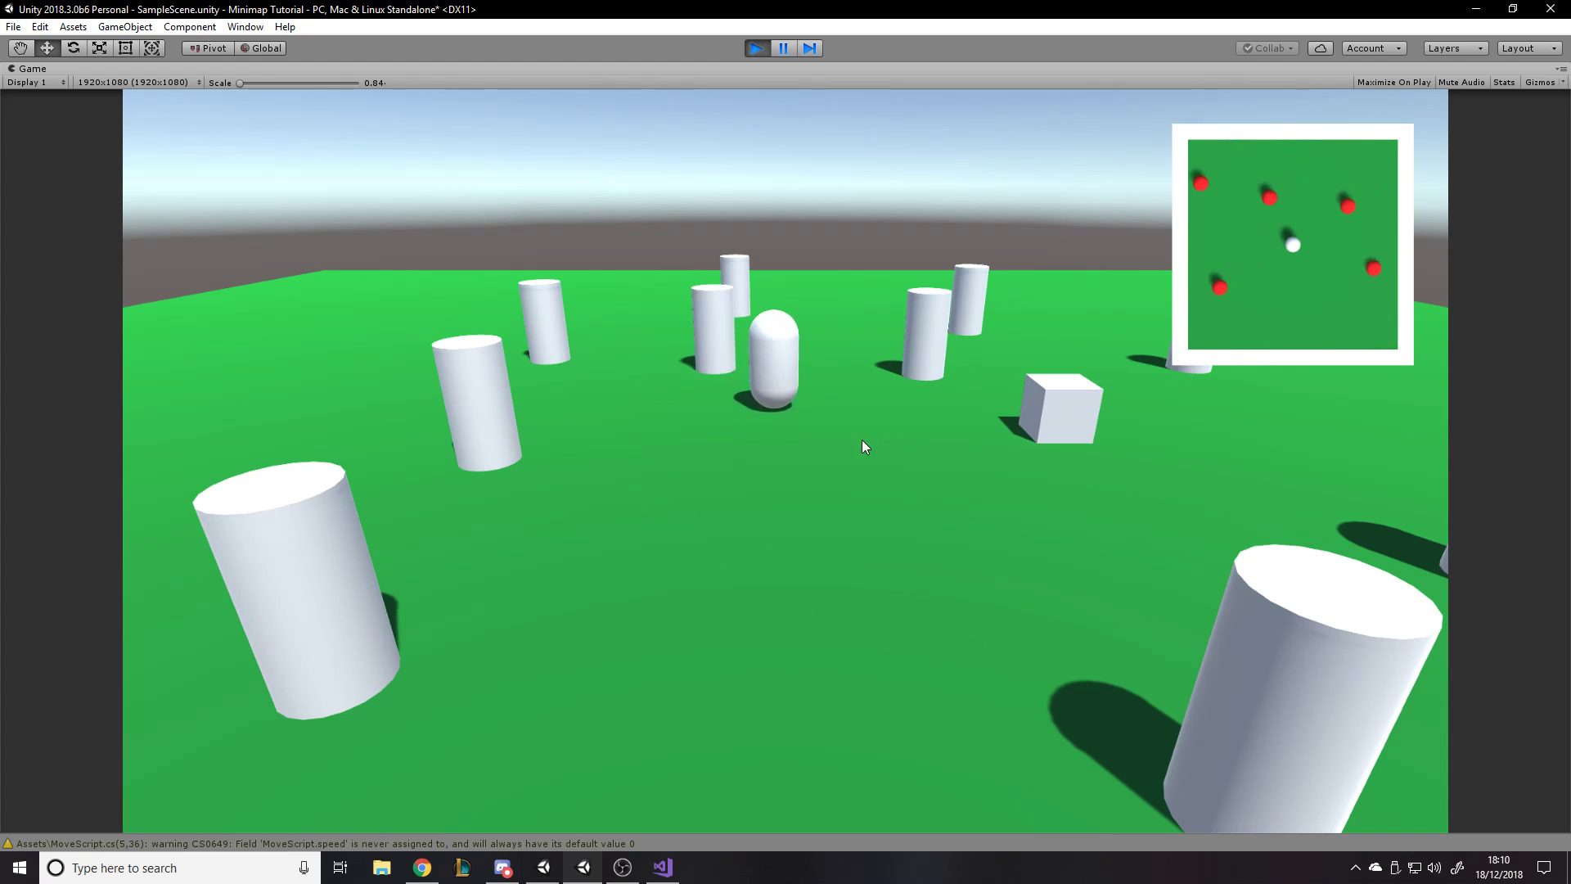
key("s")
key("a")
key("w")
key("s")
key("d")
key("s")
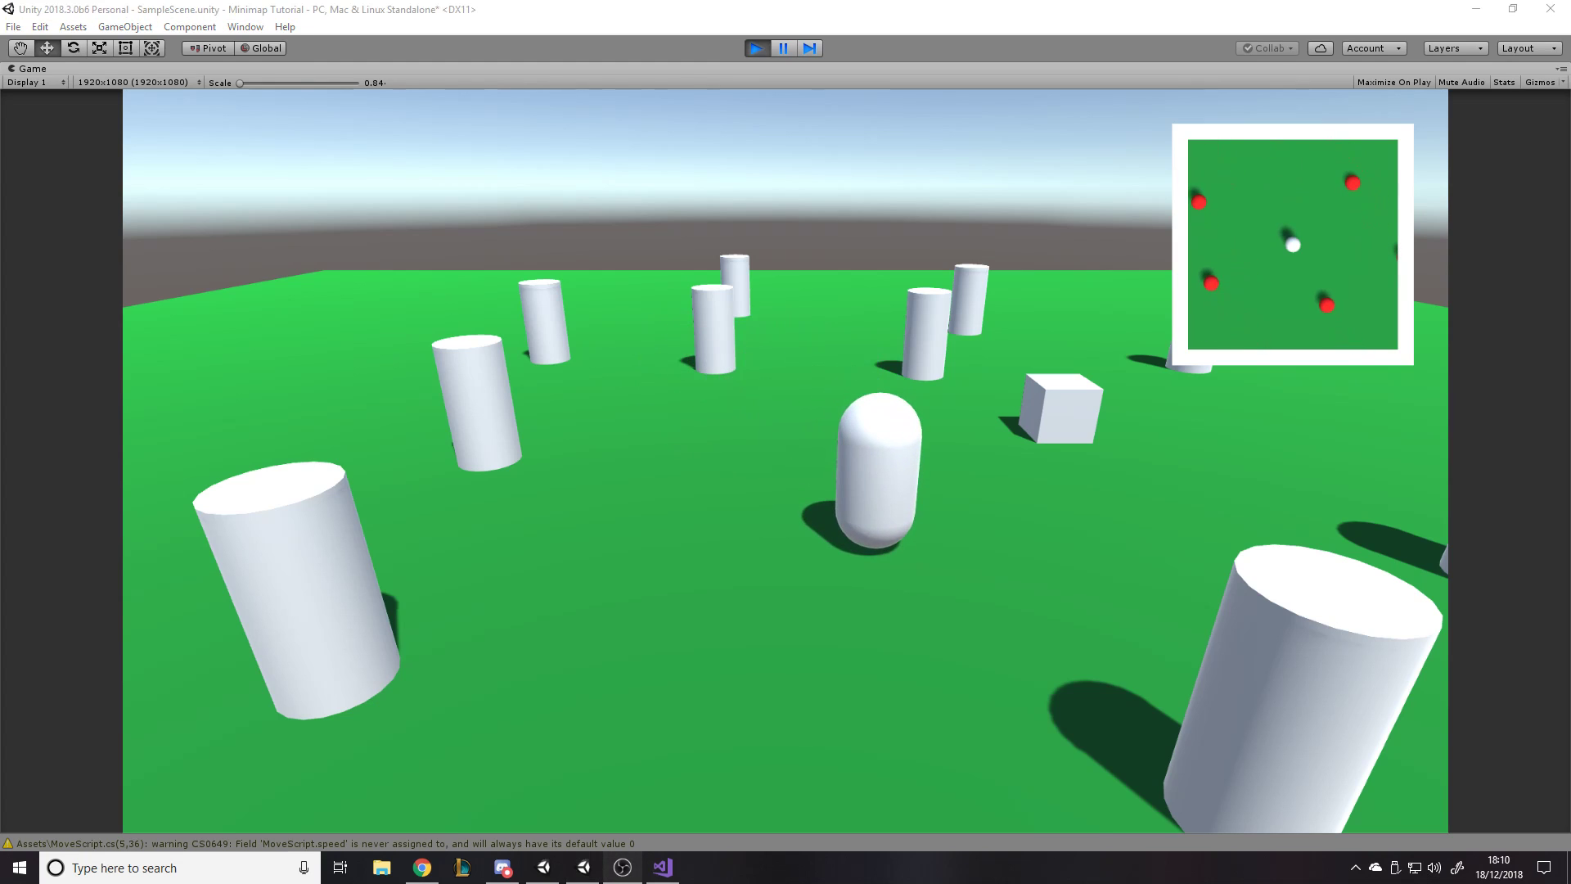